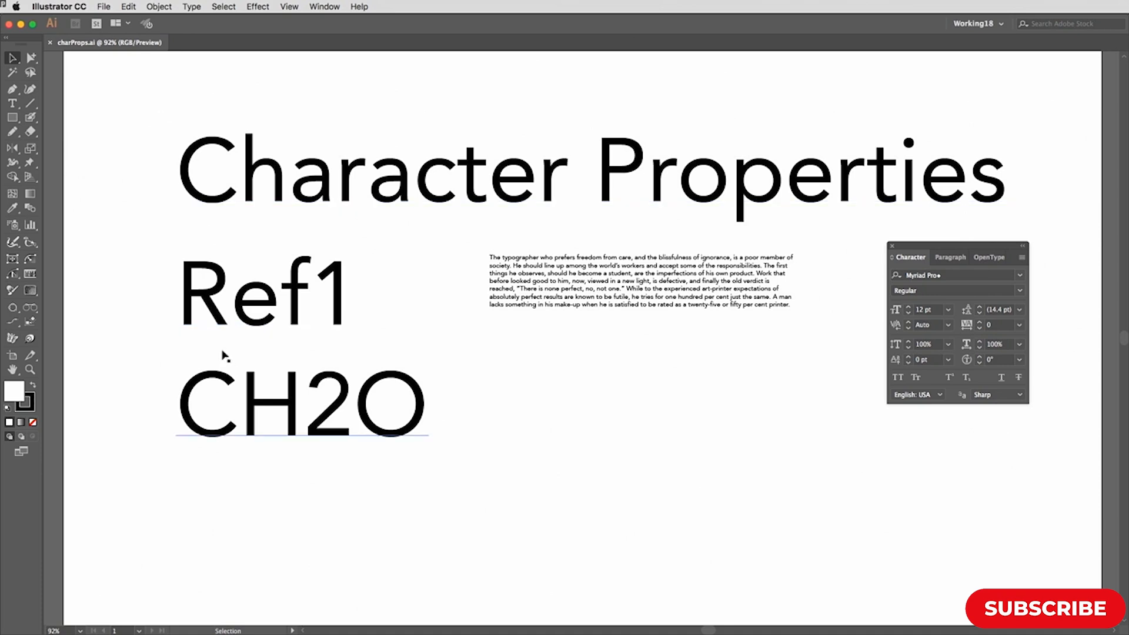
Select each text object in turn, including the body paragraph, to view its character settings, then clear the selection
left_click(223, 144)
left_click(256, 309)
left_click(291, 391)
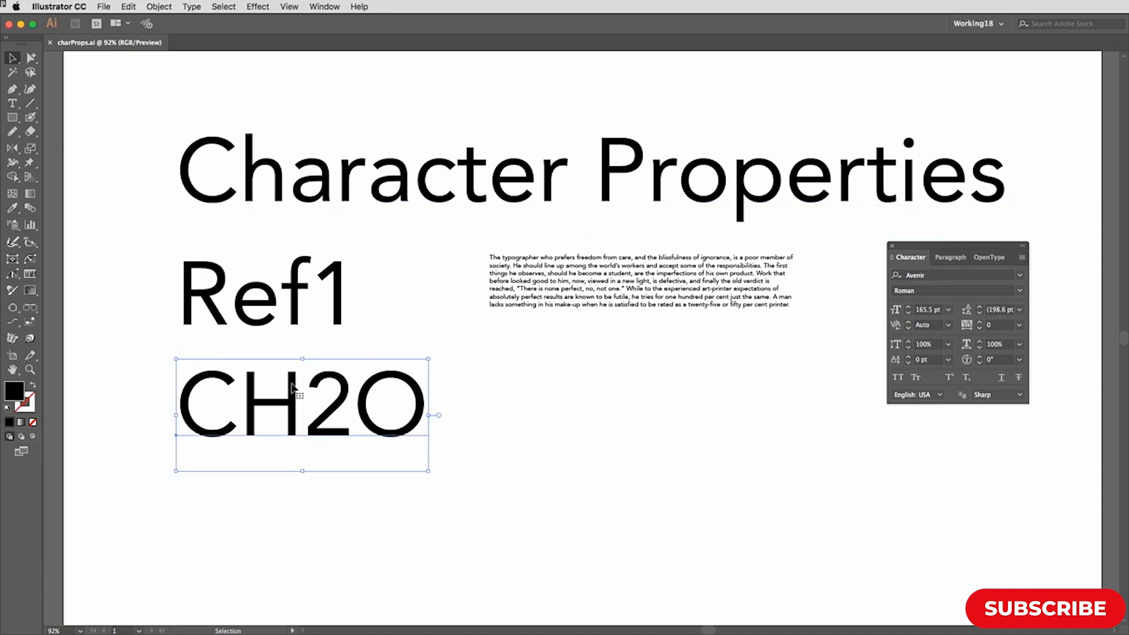
left_click(522, 288)
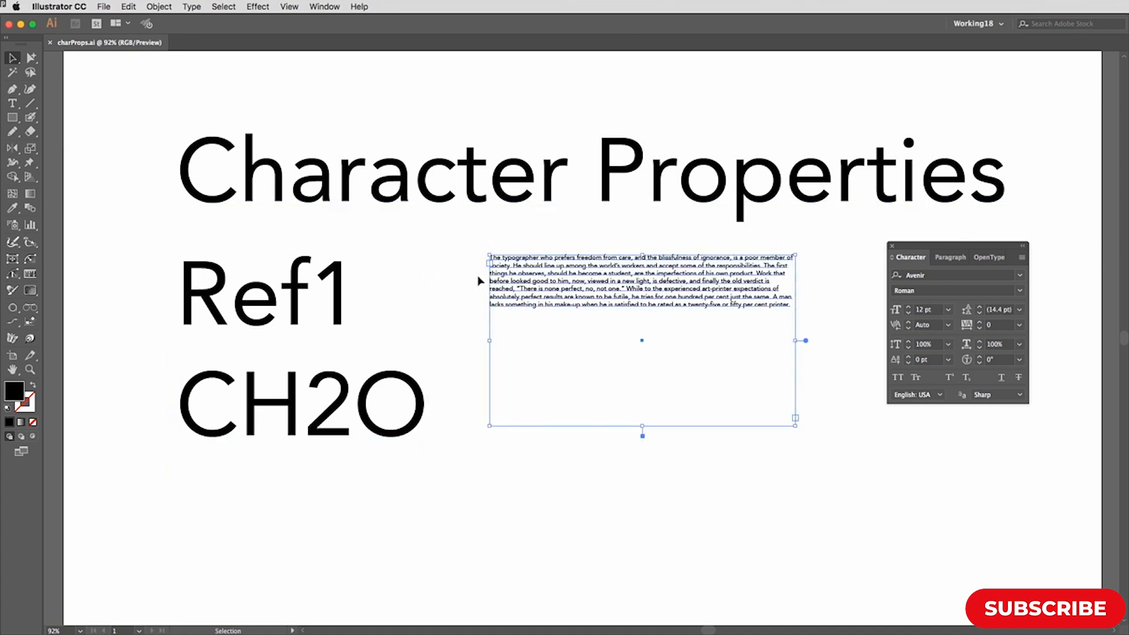
left_click(547, 116)
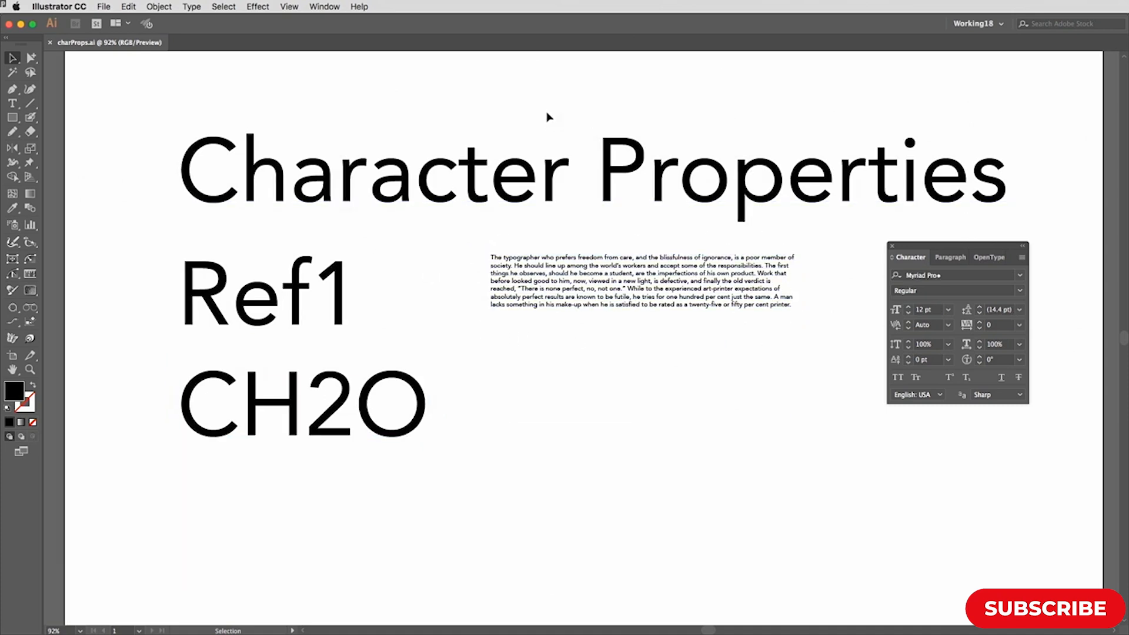
Change the font family of the "Character Properties" heading to Bodoni 72
left_click(609, 169)
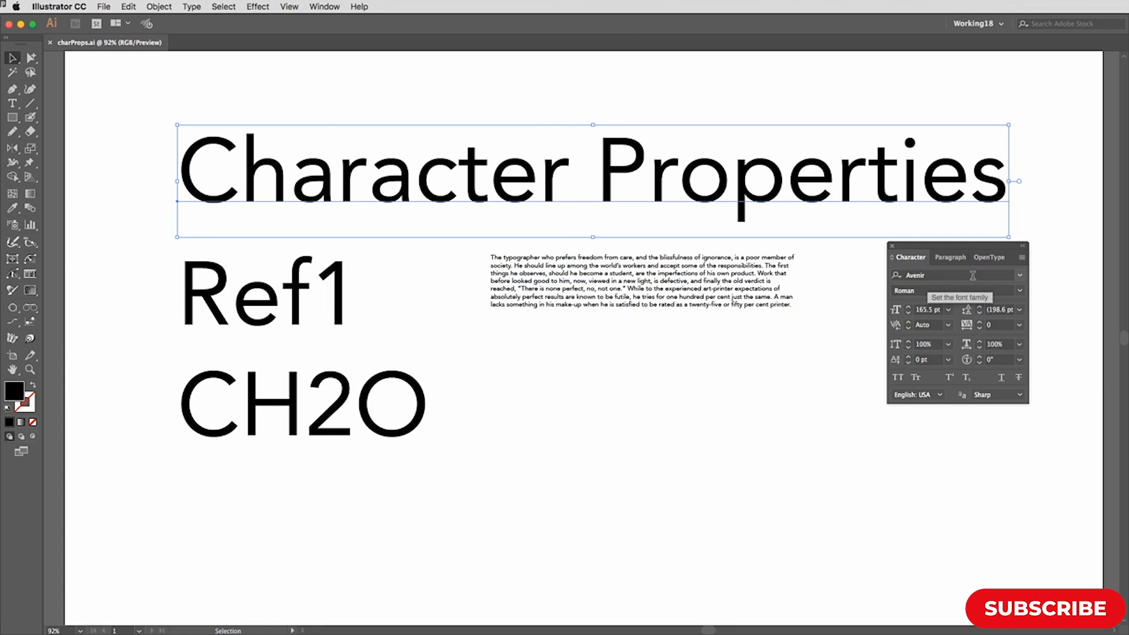
left_click(1020, 276)
left_click(1020, 276)
left_click(1021, 278)
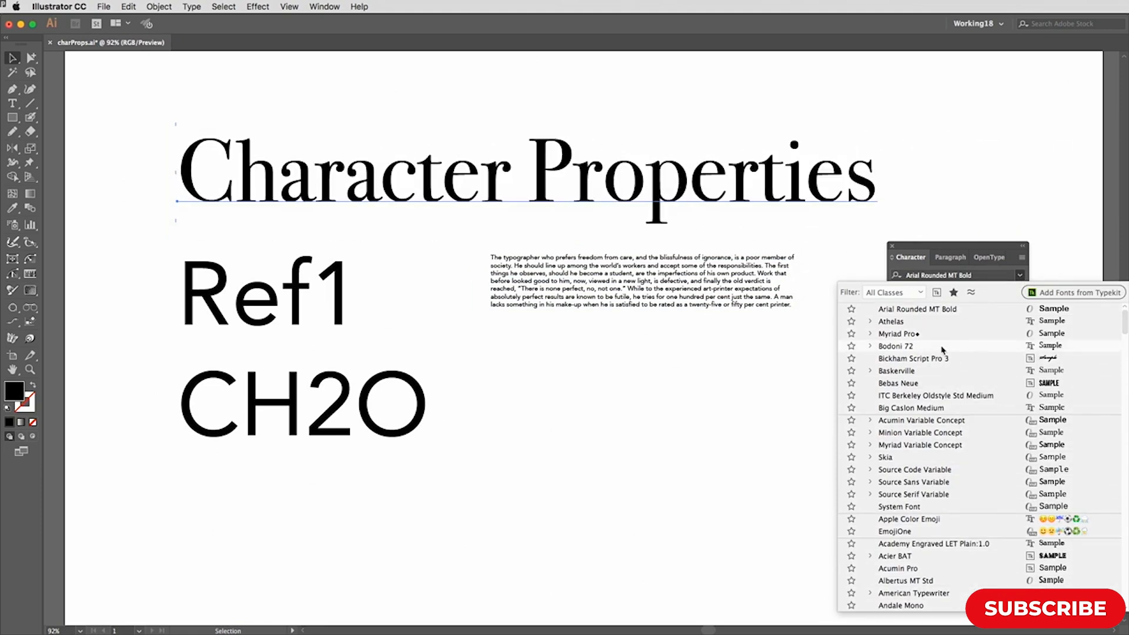
key("Escape")
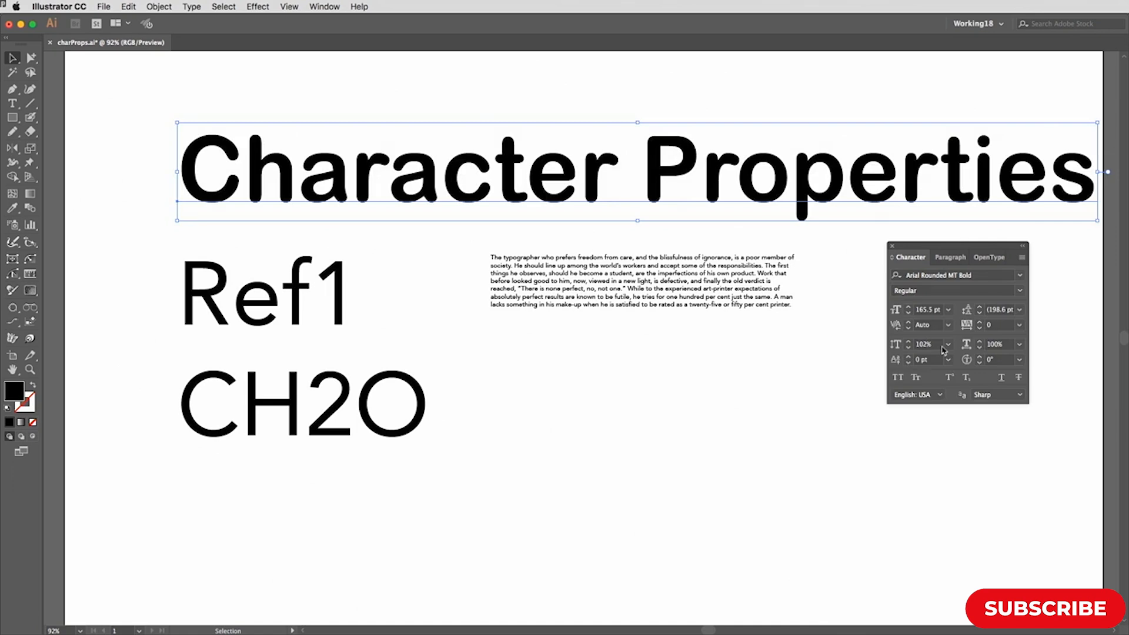
left_click(1019, 276)
left_click(906, 347)
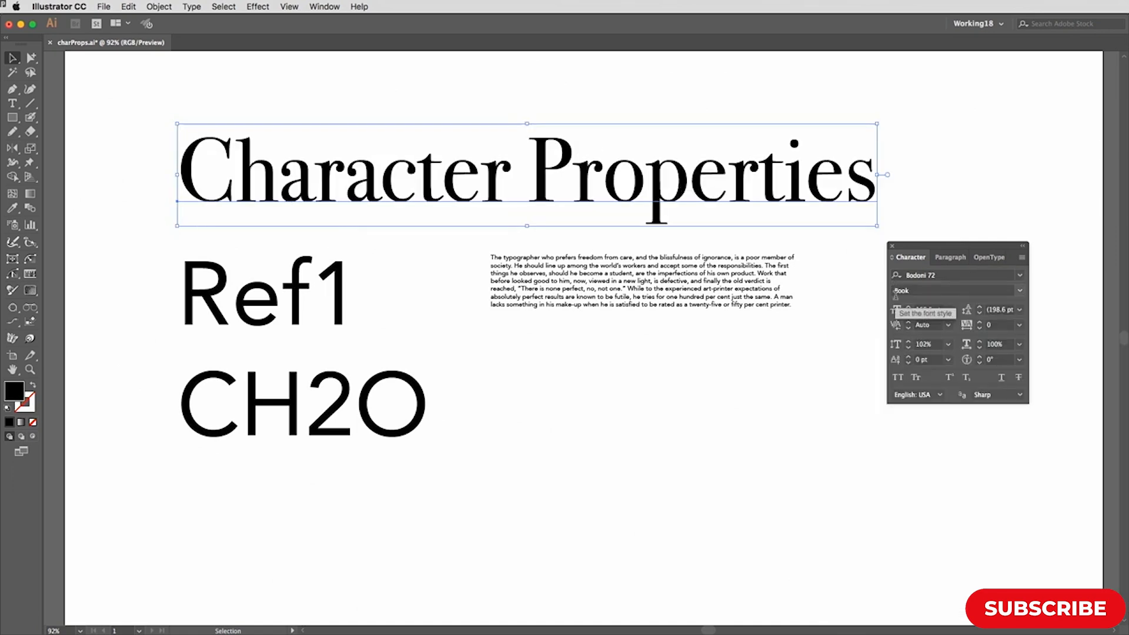
Set the heading's font style to Bold, then choose Bold again within the expanded Bodoni 72 family
left_click(1020, 291)
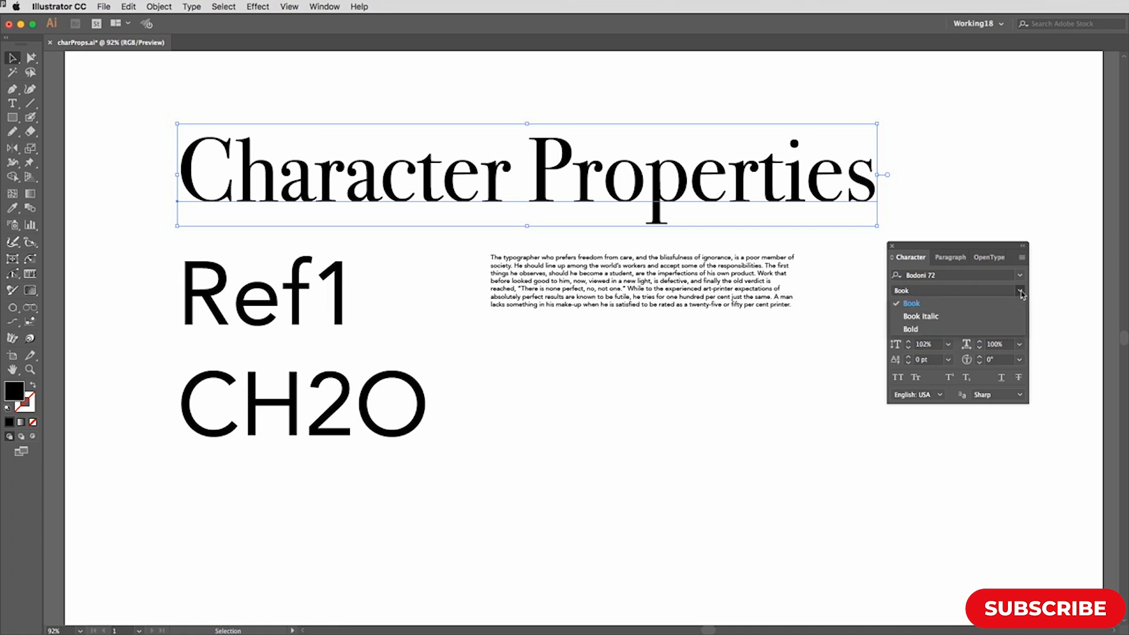
left_click(948, 329)
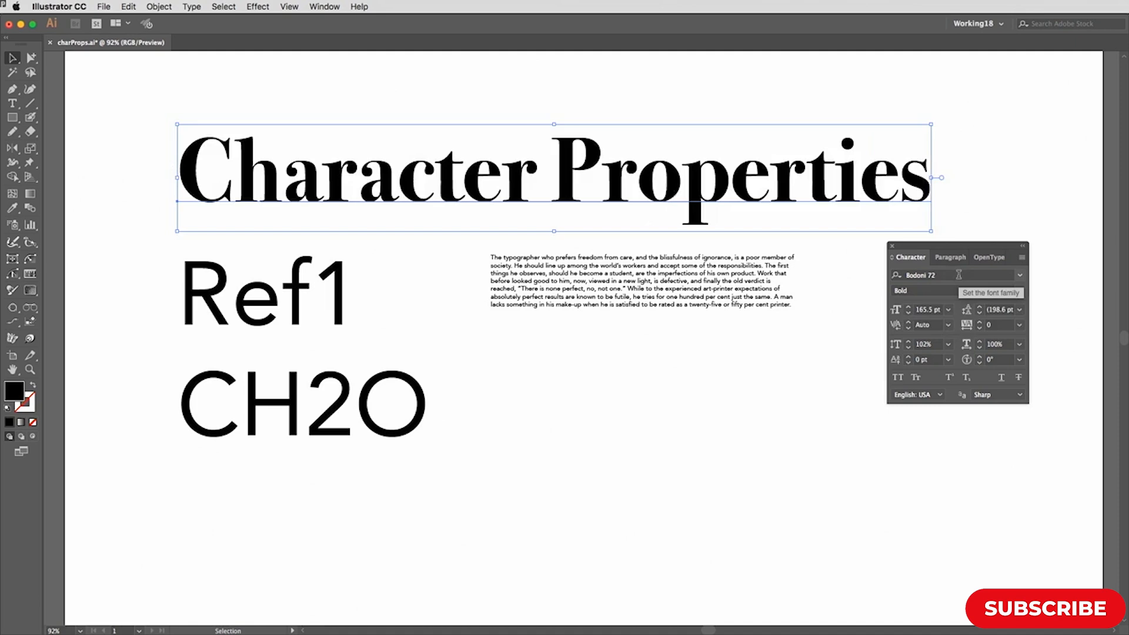
left_click(1020, 276)
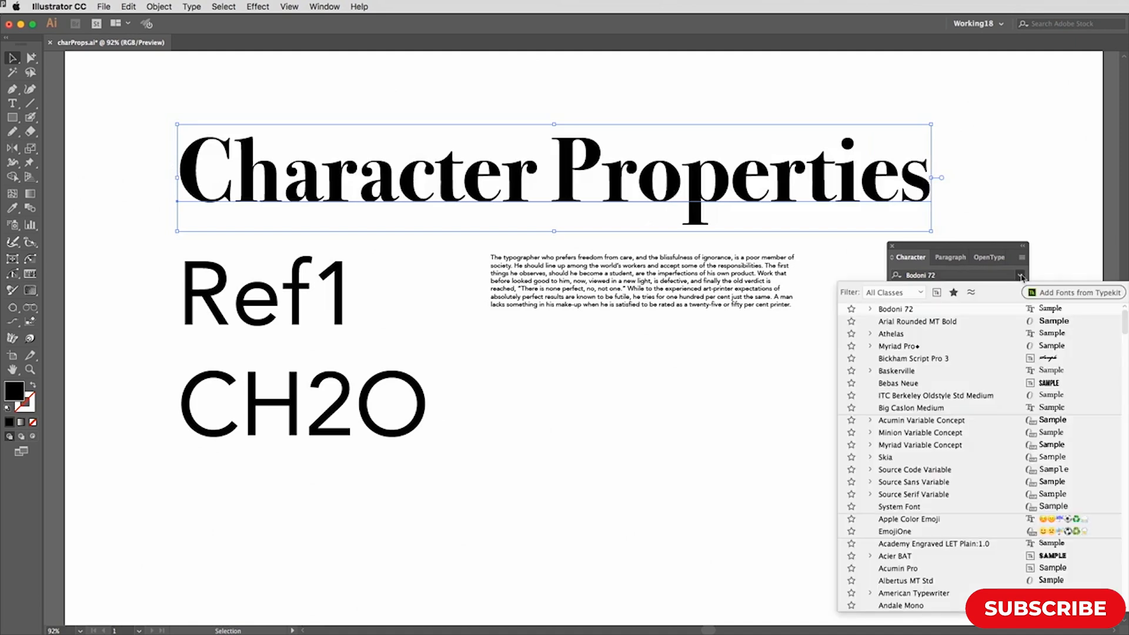
left_click(870, 310)
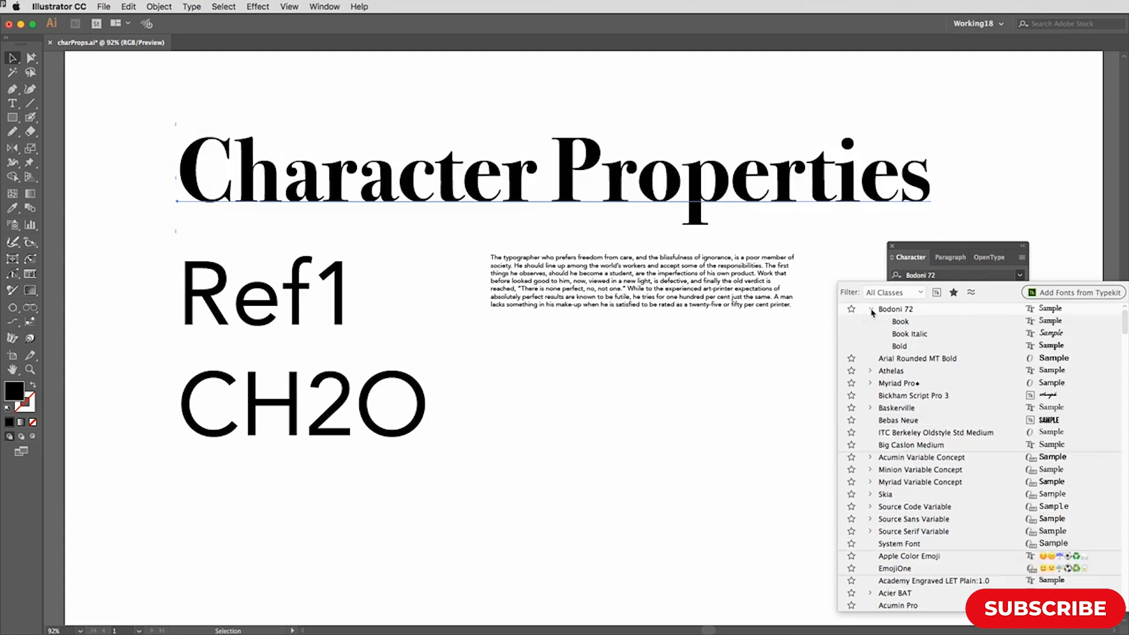
left_click(900, 346)
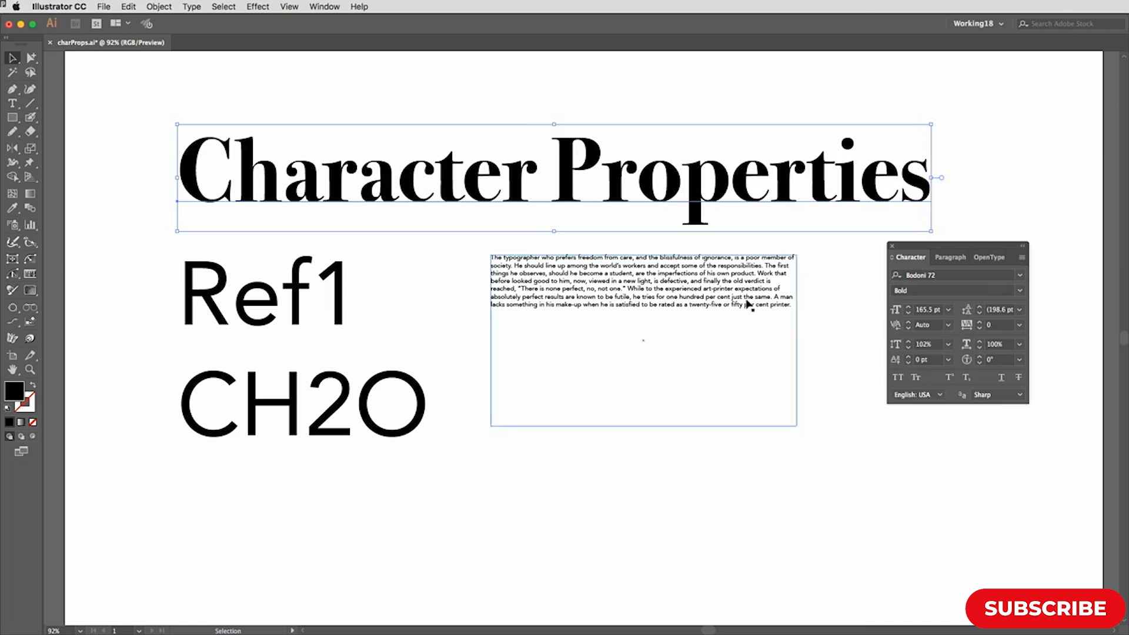
Increase the font size of the body paragraph to 20 pt
left_click(704, 280)
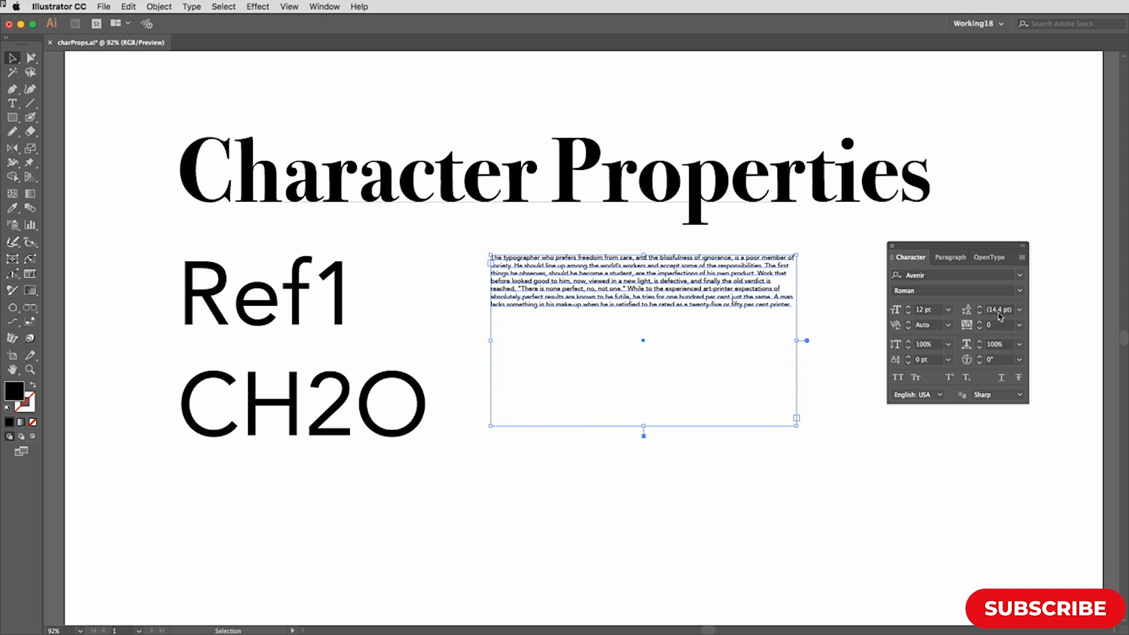
scroll(924, 312, "up", 5)
scroll(924, 314, "up", 2)
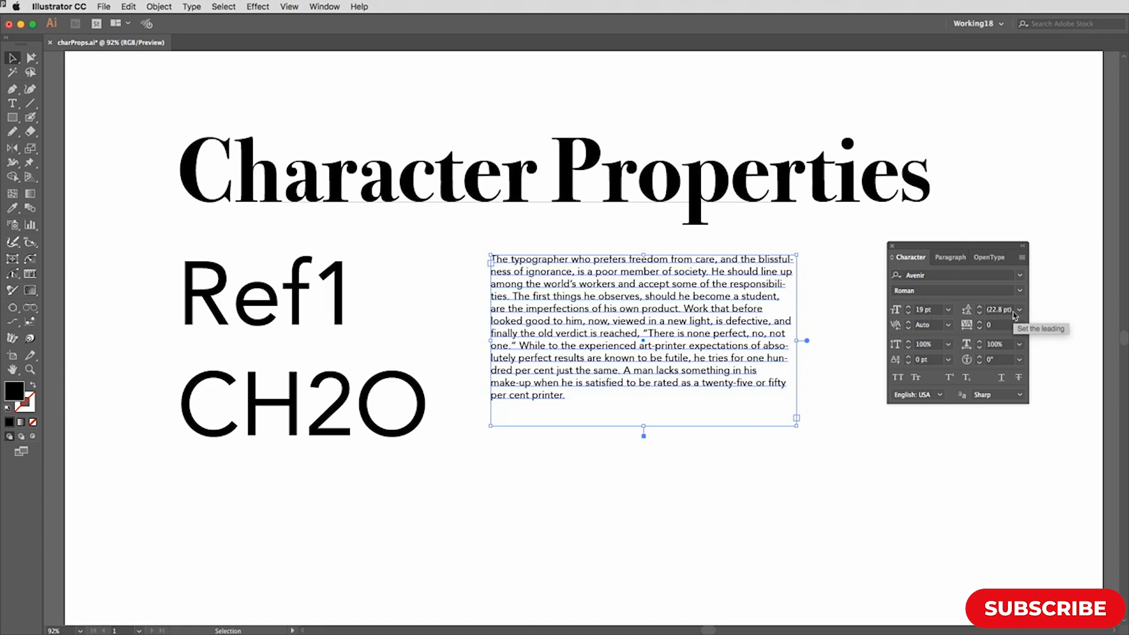
scroll(929, 316, "up", 1)
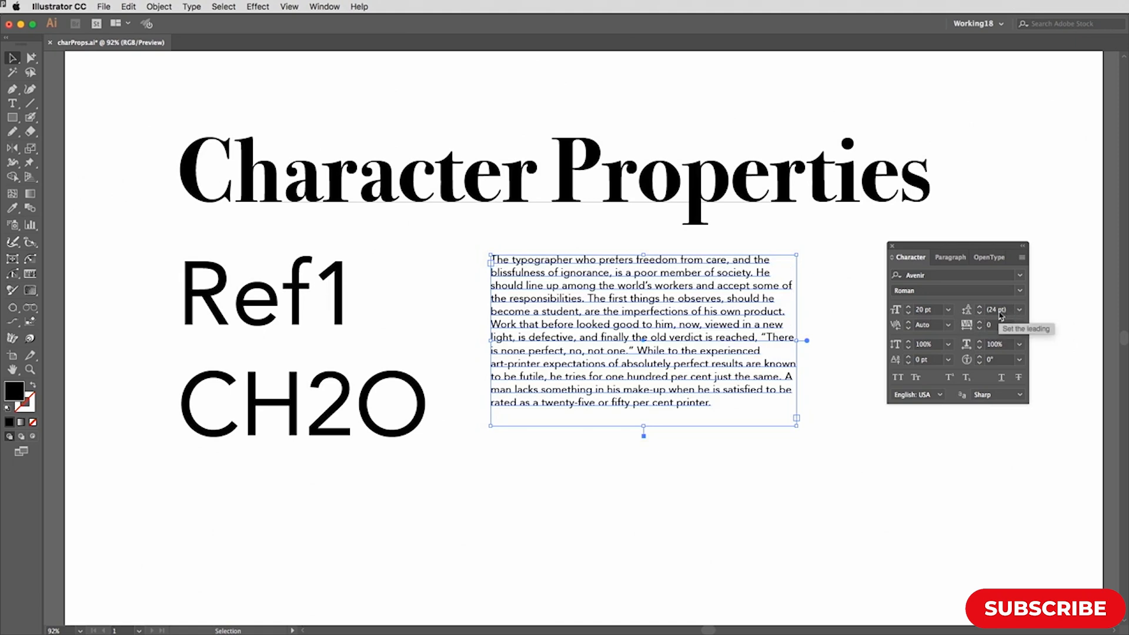
Try wider leading up to 40 pt on the body paragraph, then settle on 26 pt
scroll(1000, 316, "up", 1)
scroll(1001, 316, "up", 1)
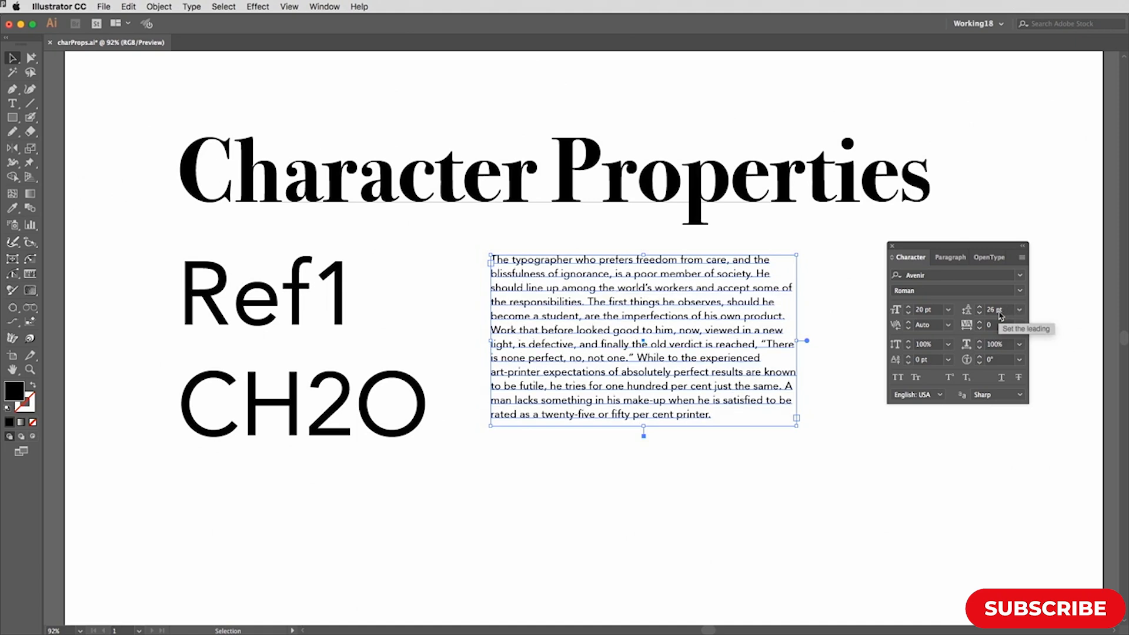
scroll(1001, 317, "up", 1)
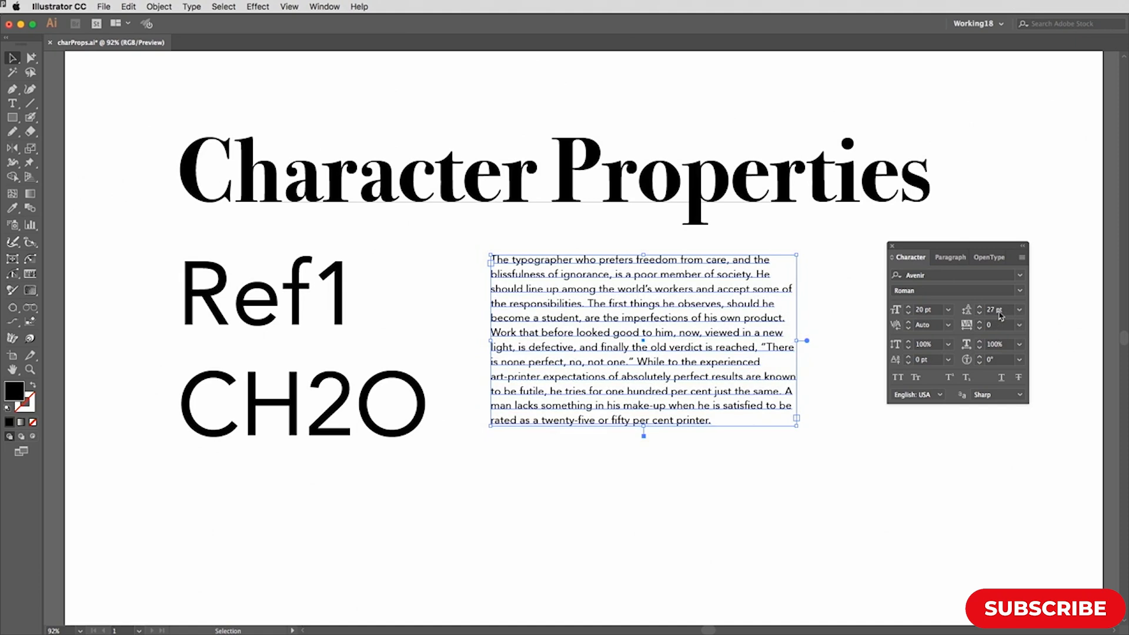
scroll(1000, 316, "up", 13)
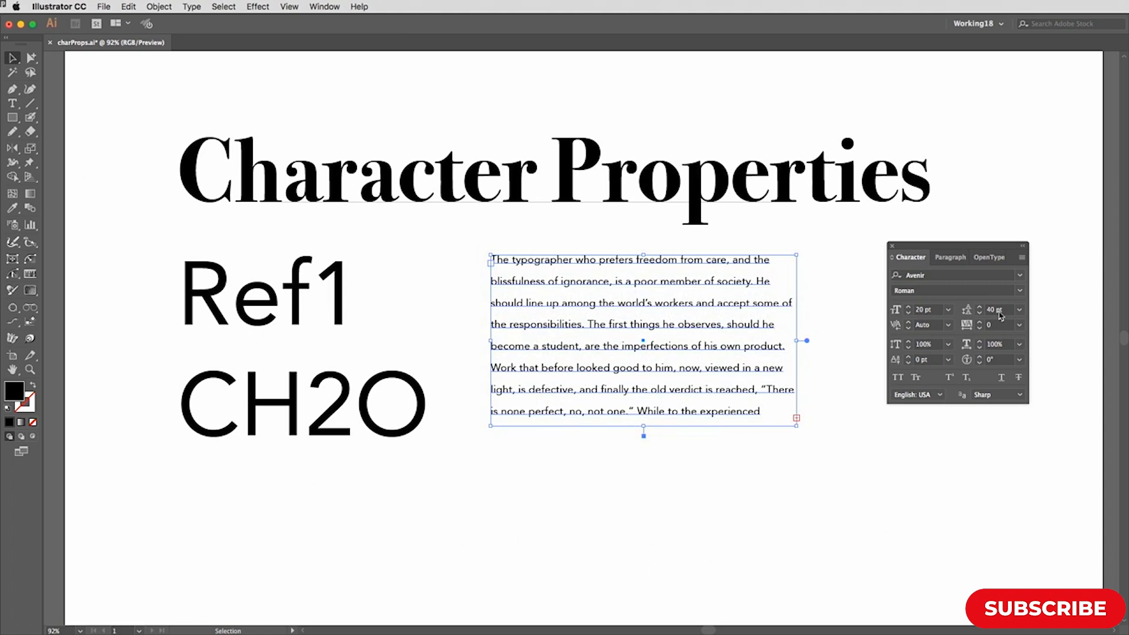
scroll(999, 315, "down", 6)
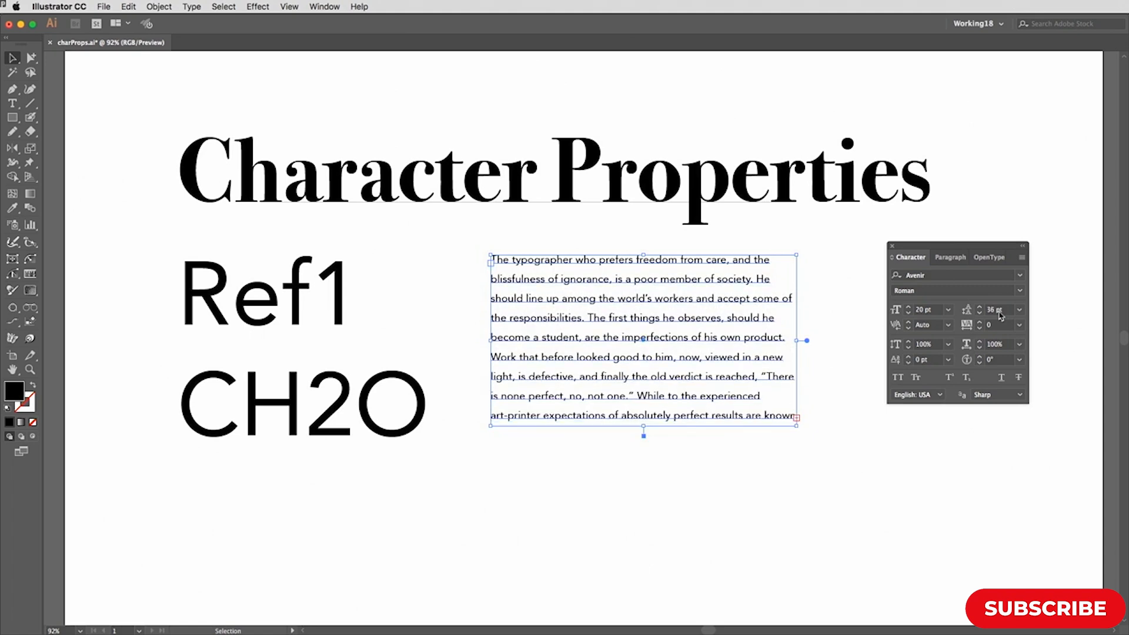
scroll(999, 316, "down", 2)
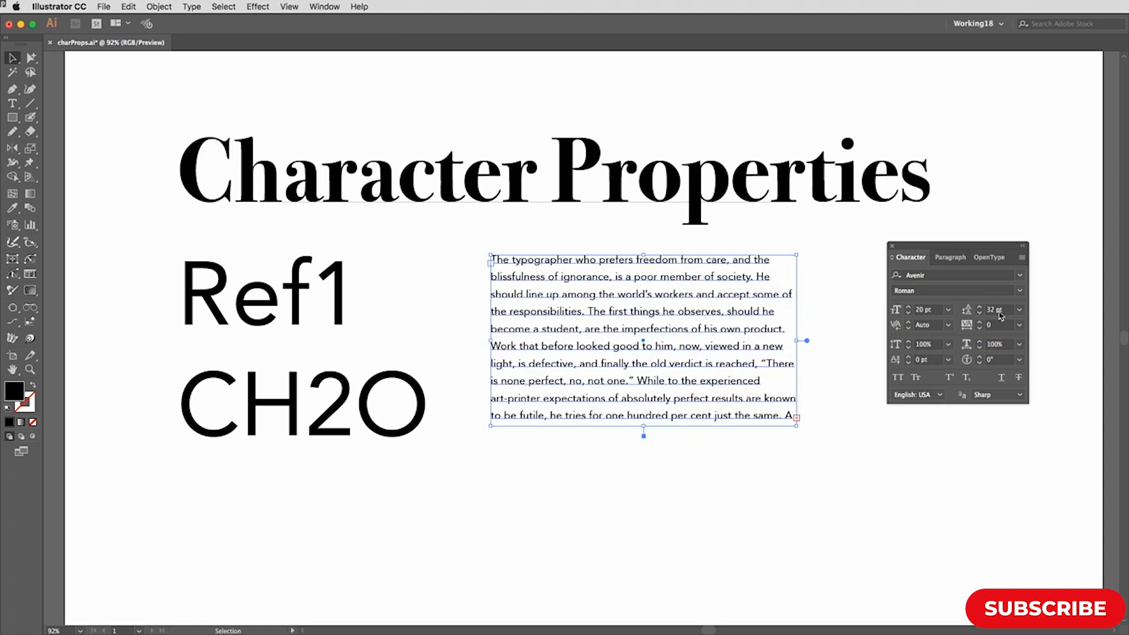
scroll(1000, 316, "down", 4)
scroll(999, 316, "down", 2)
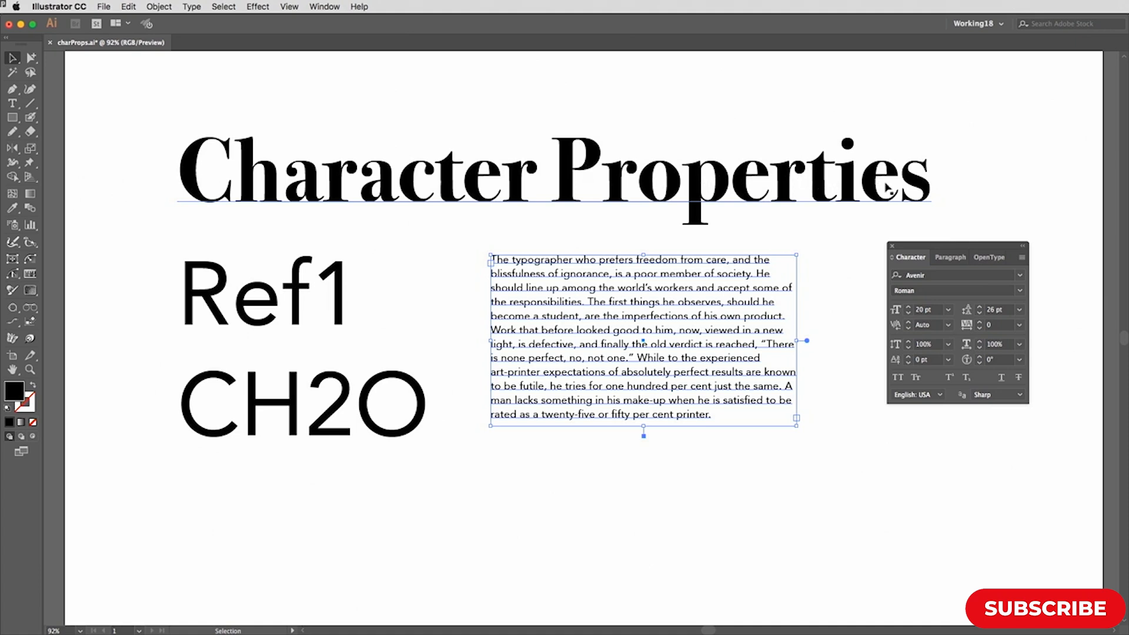
Set the kerning between the "t" and "i" of "Properties" in the heading to 44
double_click(819, 177)
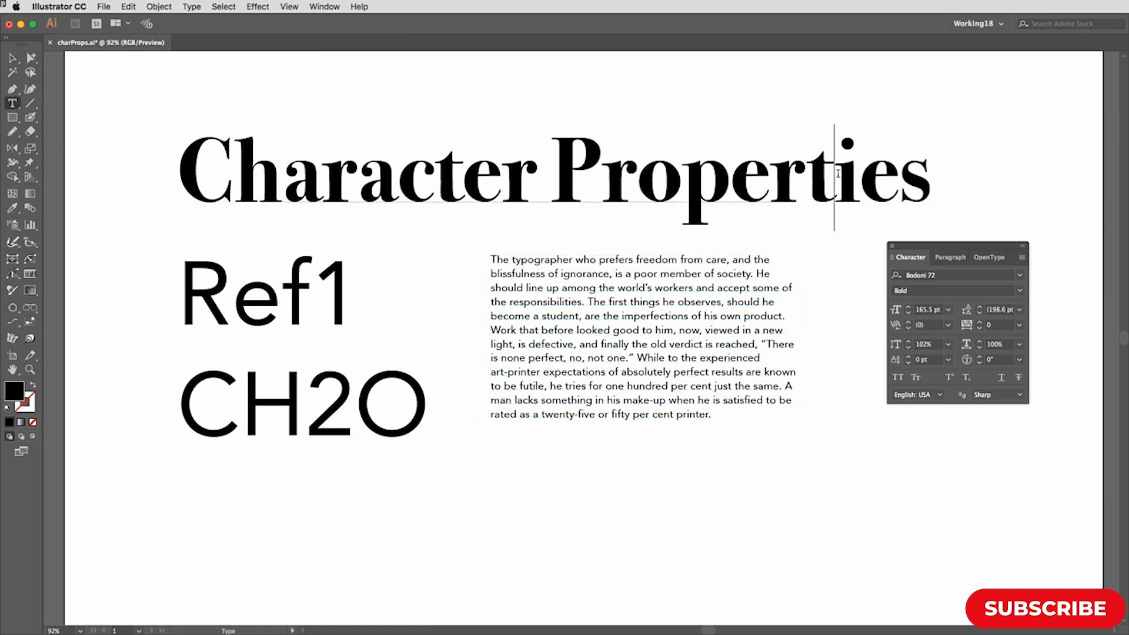
scroll(929, 328, "up", 8)
scroll(929, 328, "up", 20)
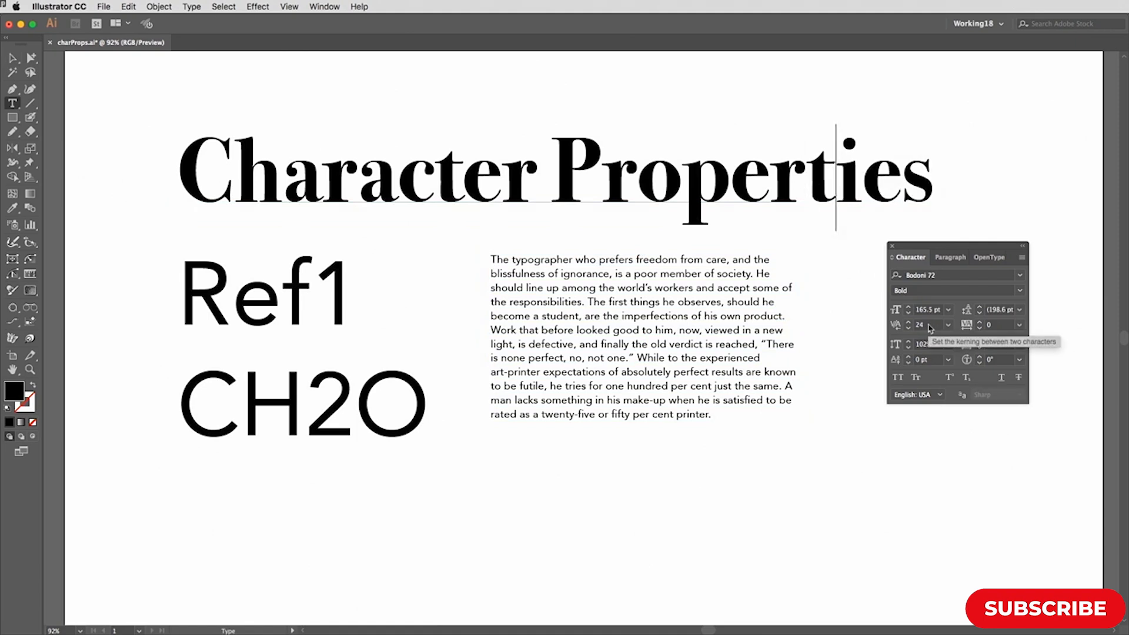
scroll(928, 328, "up", 4)
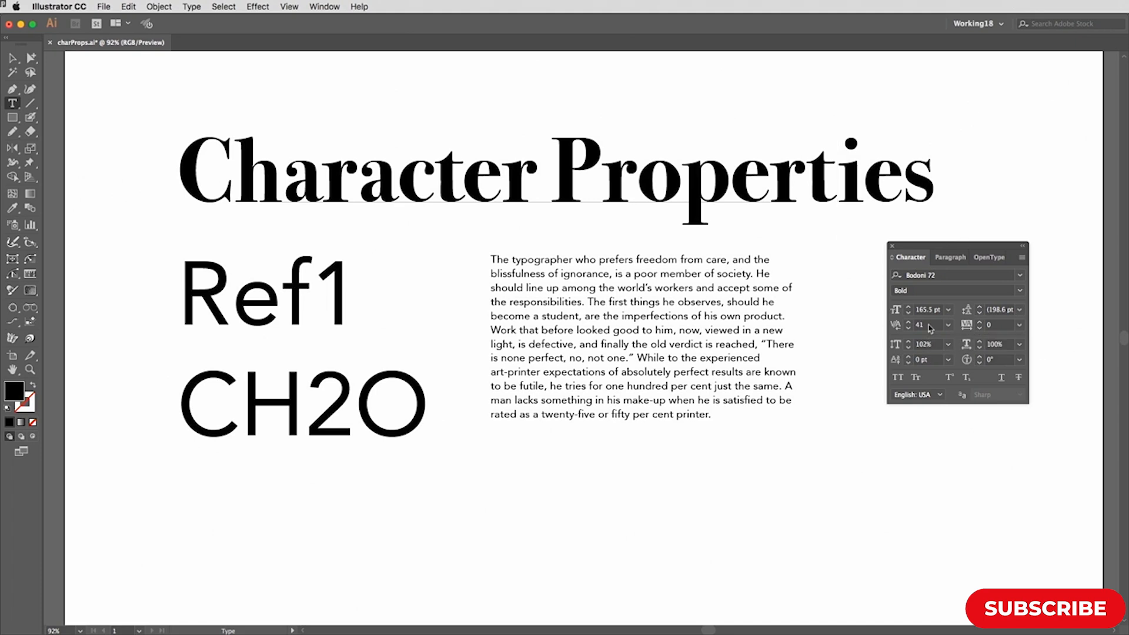
scroll(929, 328, "up", 3)
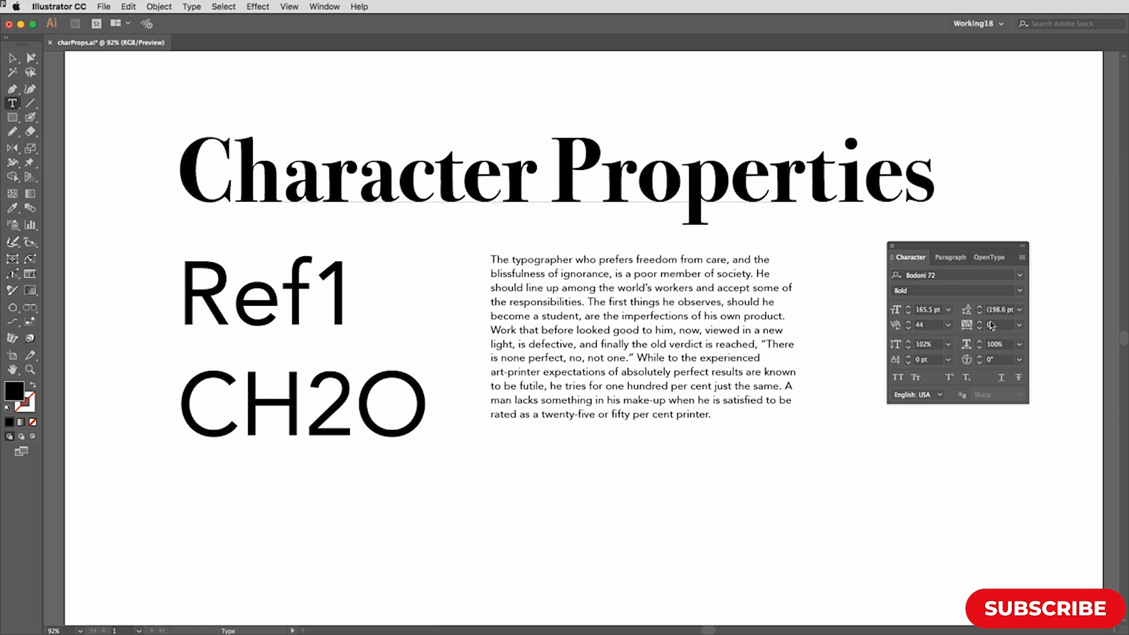
Select the whole heading text, try loose and tight tracking on it, and set the tracking to 23
double_click(676, 187)
triple_click(676, 187)
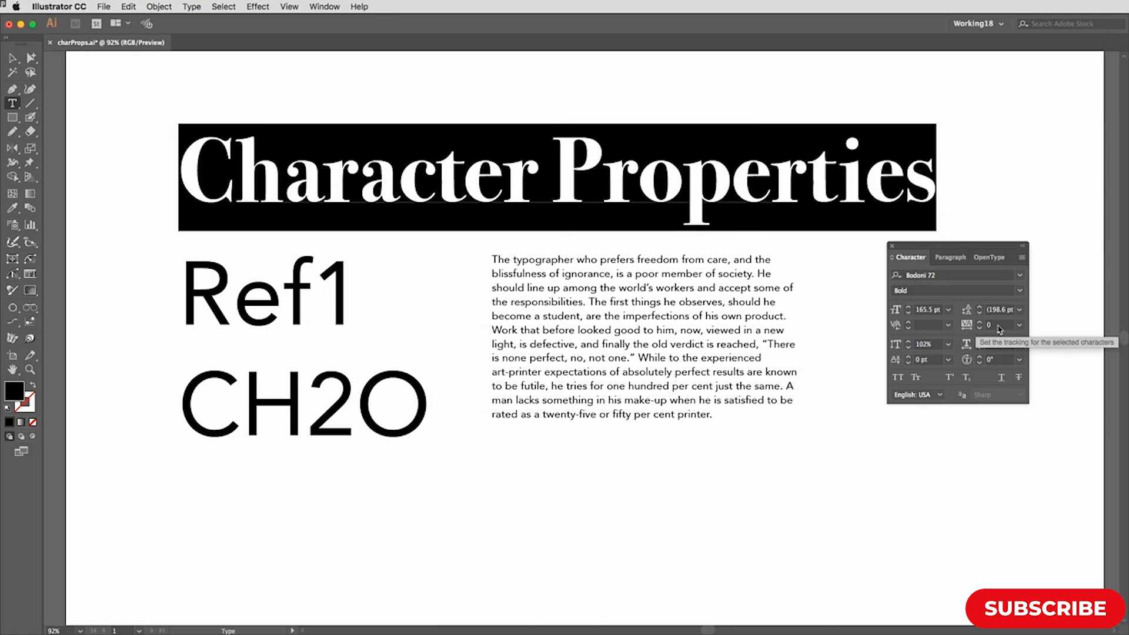
scroll(999, 329, "up", 20)
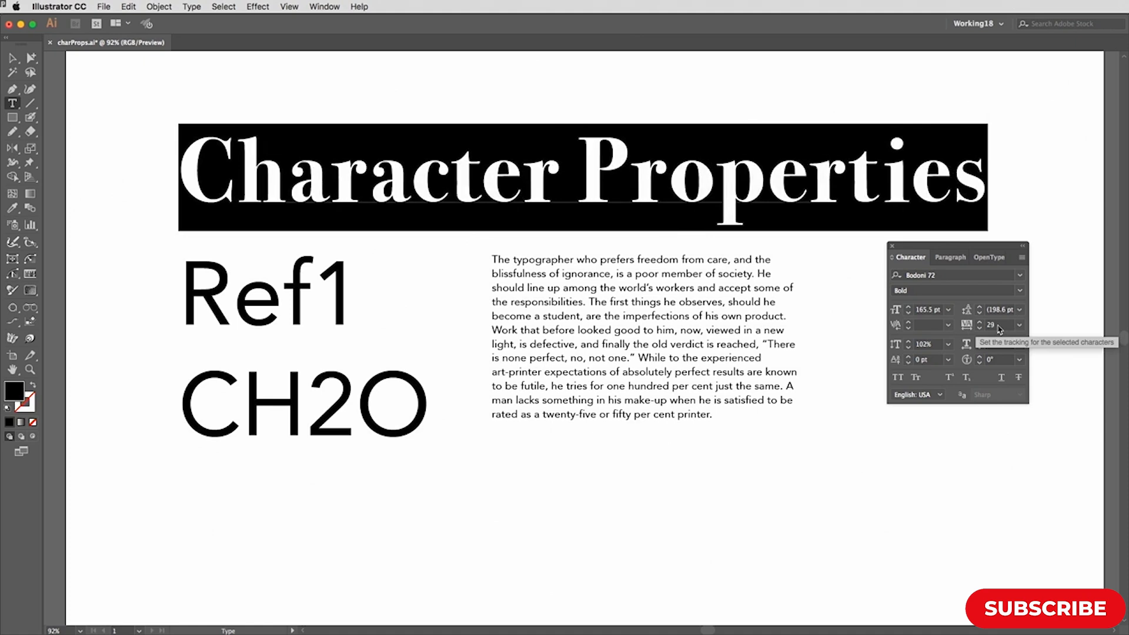
scroll(999, 330, "up", 20)
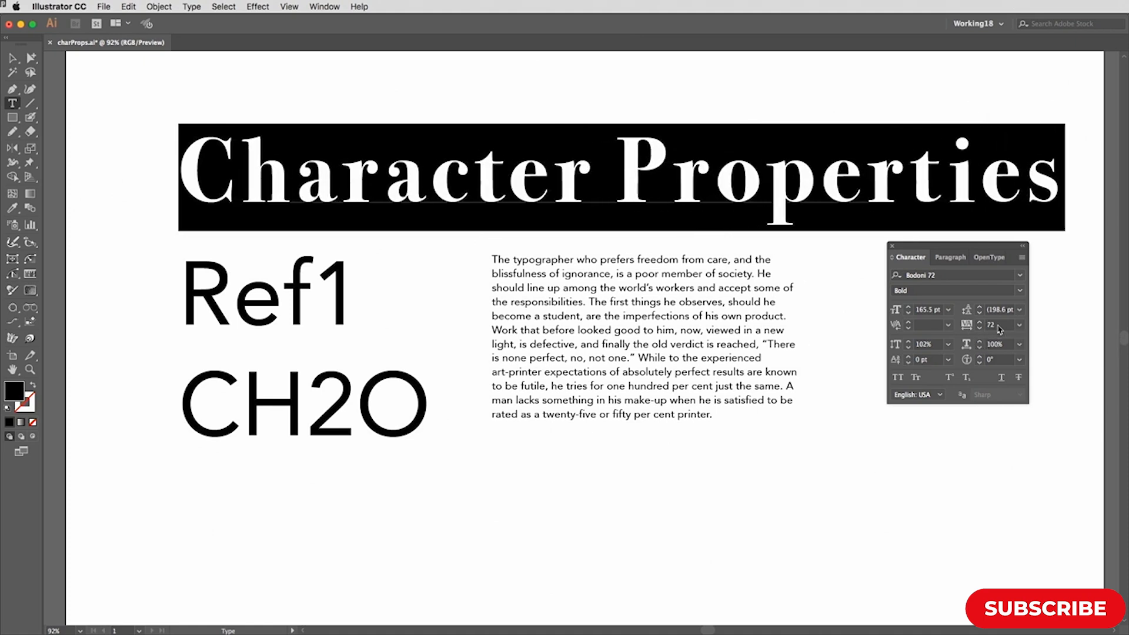
scroll(999, 329, "up", 6)
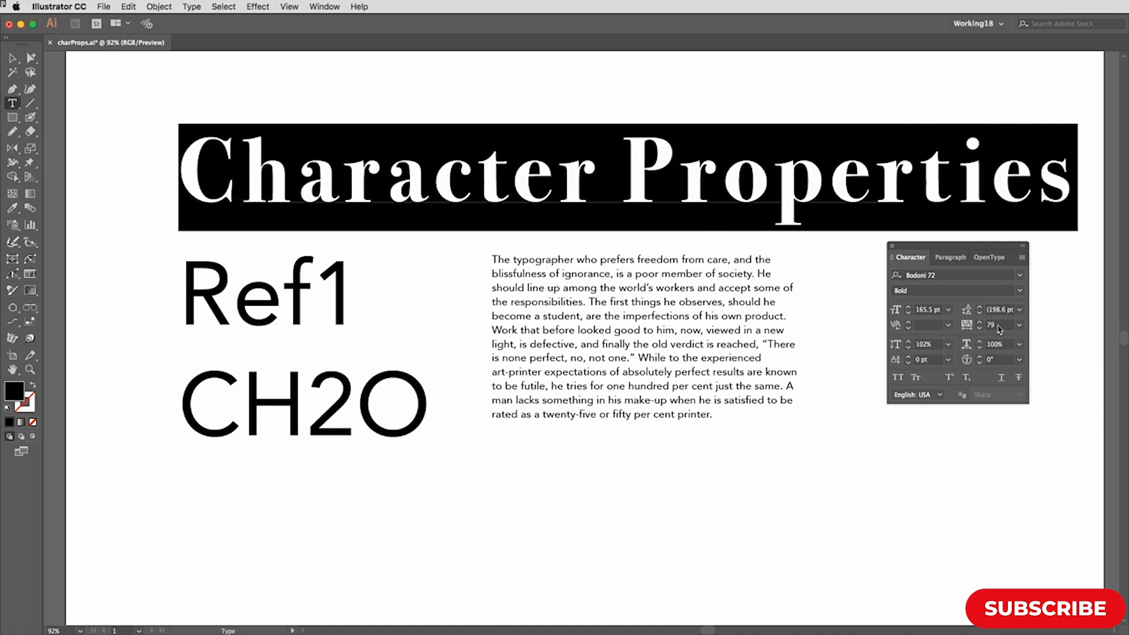
scroll(999, 330, "down", 20)
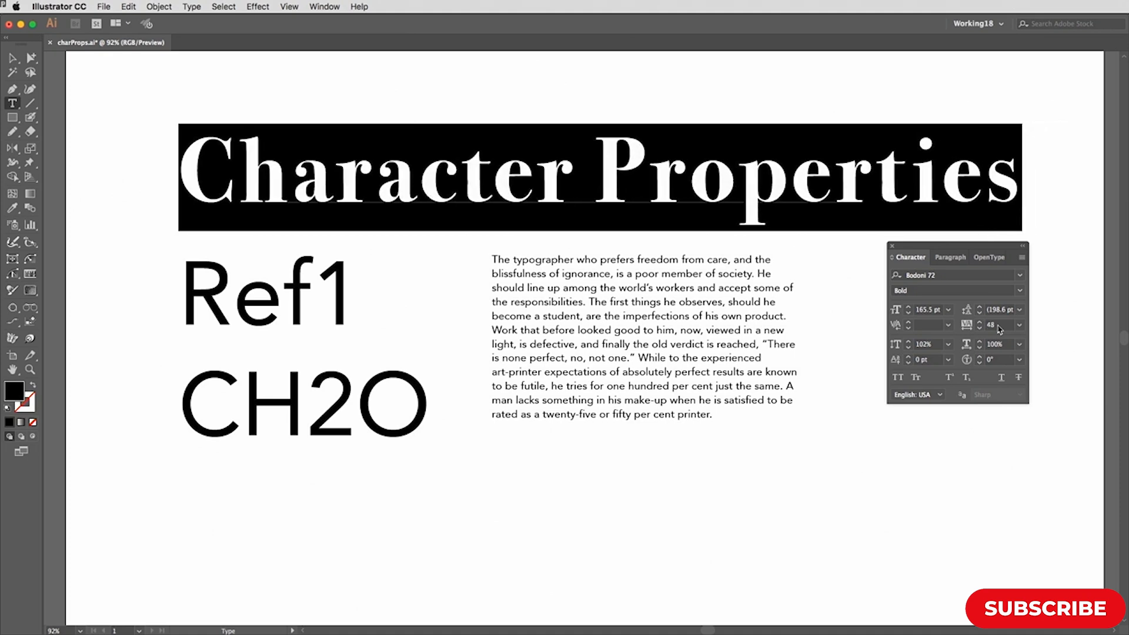
scroll(999, 330, "down", 20)
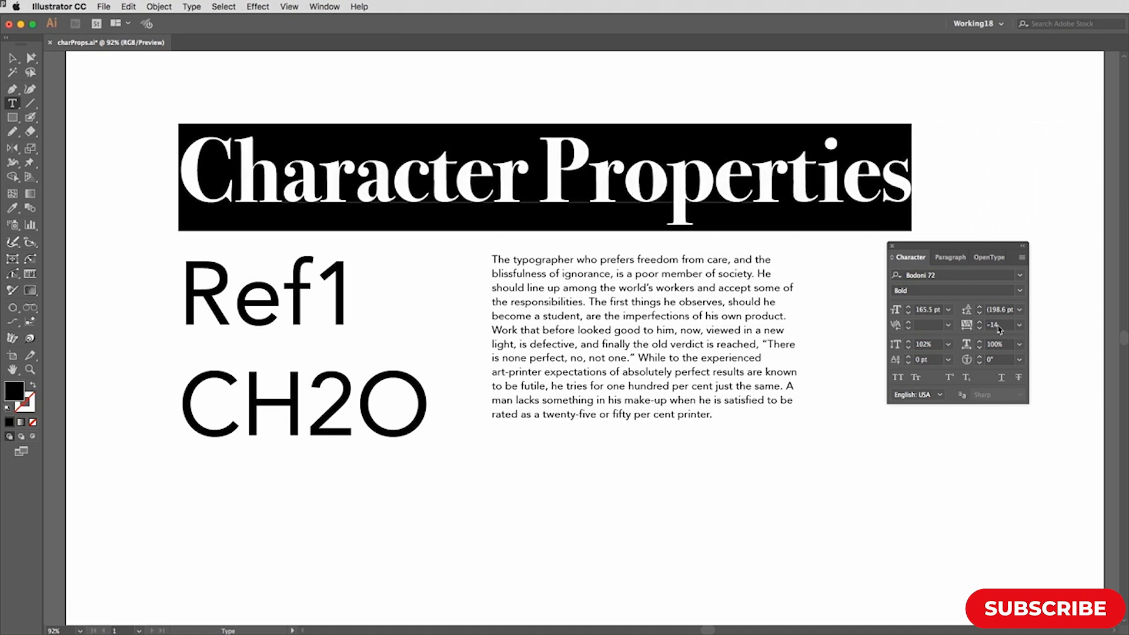
scroll(999, 330, "down", 1)
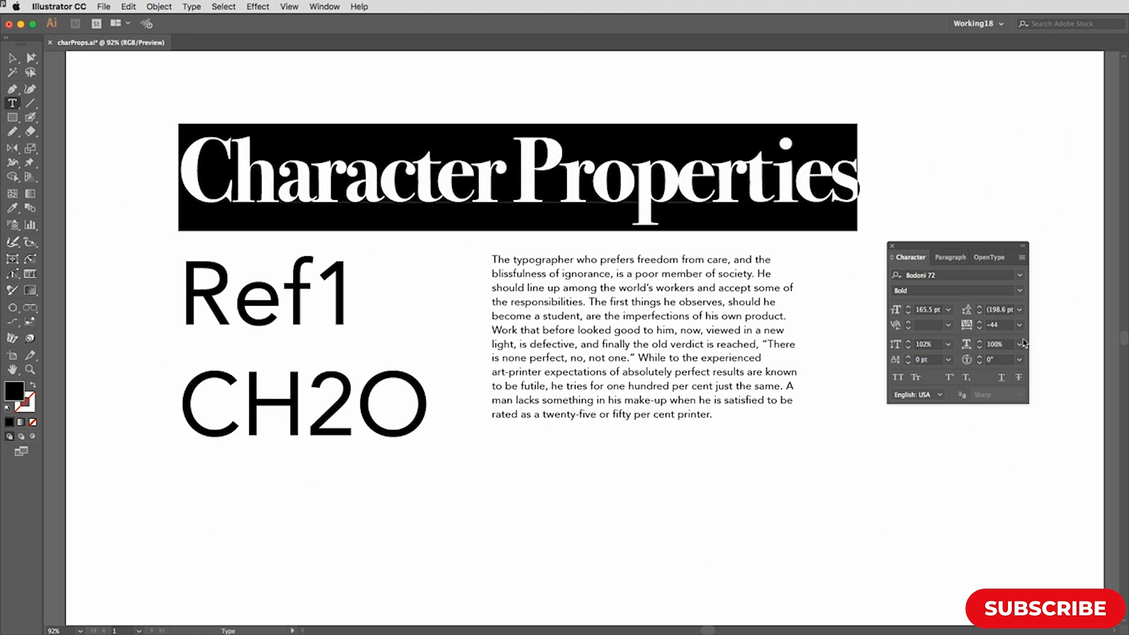
scroll(1000, 330, "up", 20)
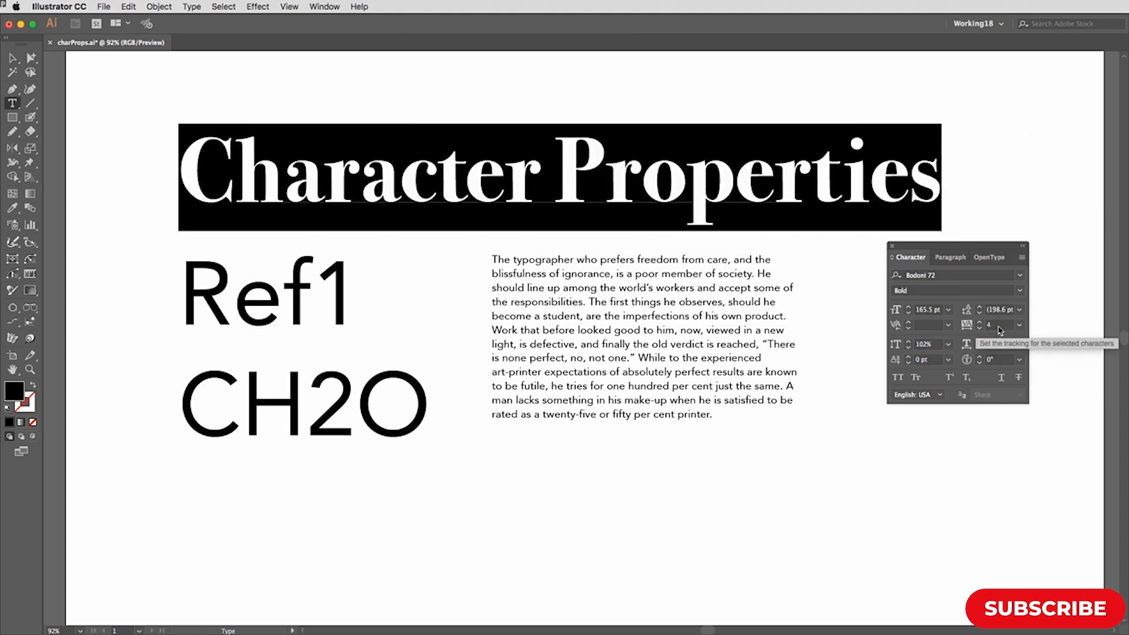
scroll(999, 330, "up", 6)
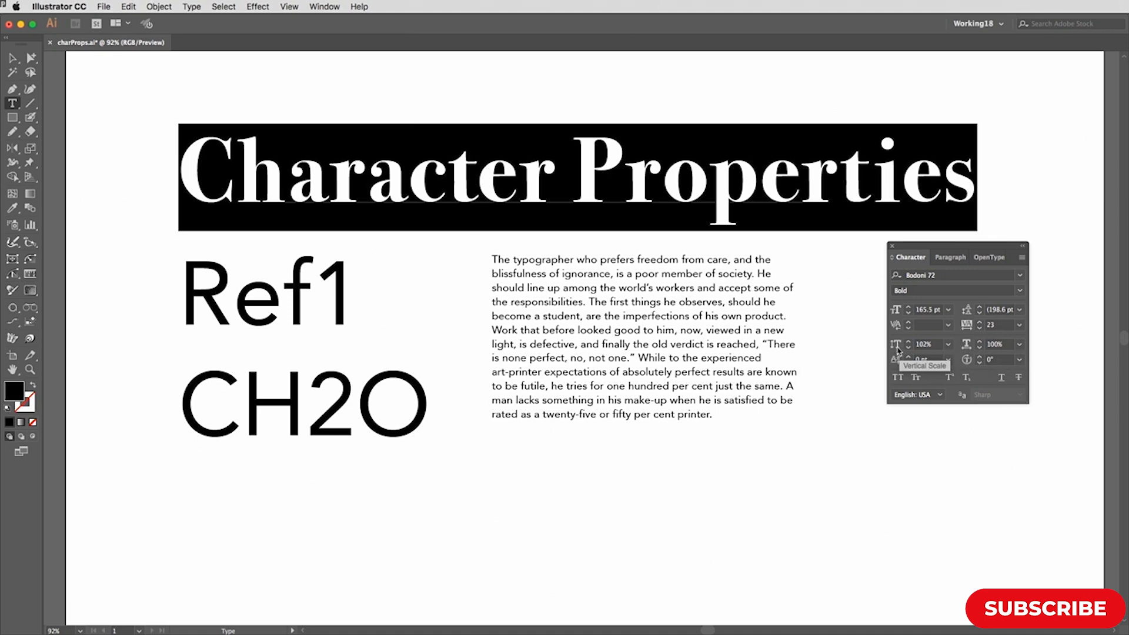
Reduce the heading's vertical scale slightly below normal, then set it to 100%
scroll(939, 349, "down", 3)
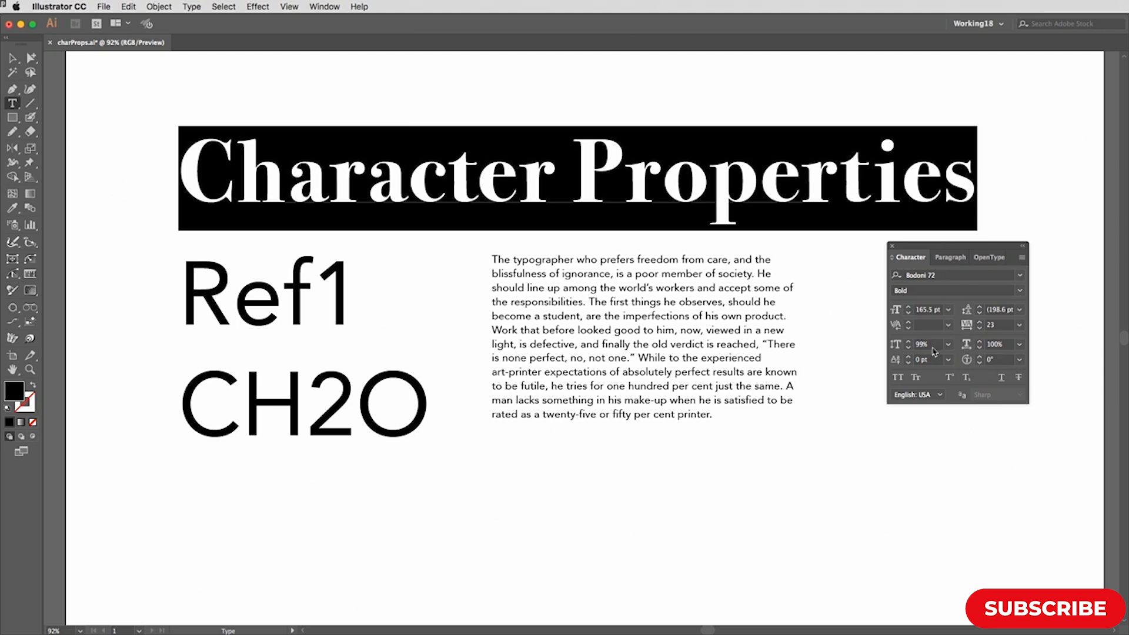
scroll(933, 352, "up", 2)
scroll(933, 352, "down", 1)
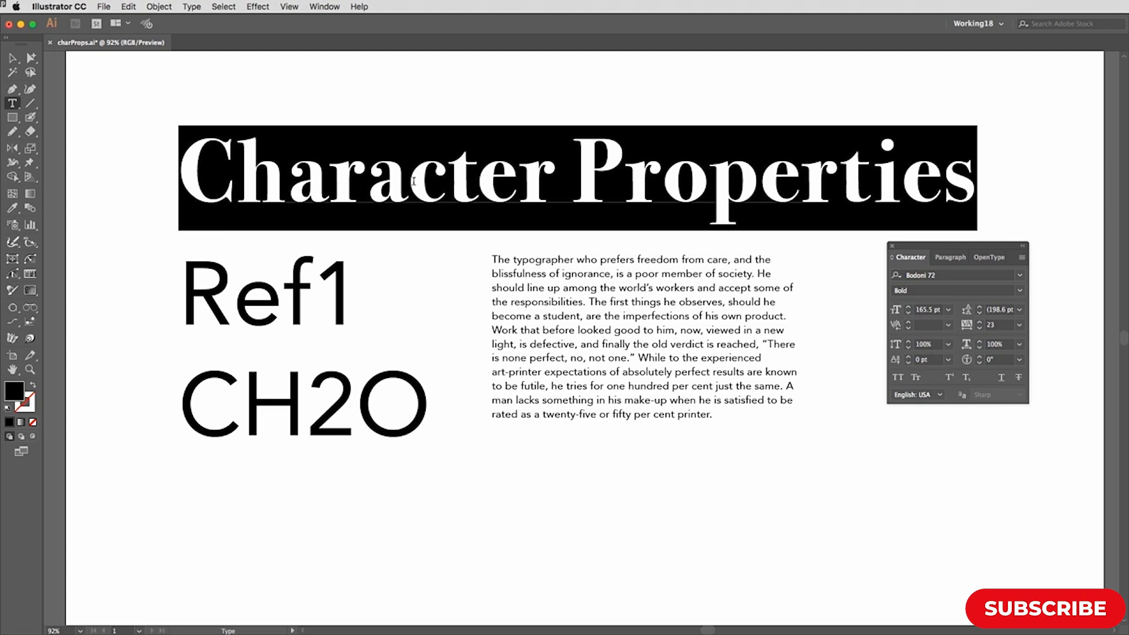
Select the "r" of "Properties" in the heading, try raised and lowered baseline shifts, and set the shift to 13 pt
left_click(660, 185)
key("shift+Left")
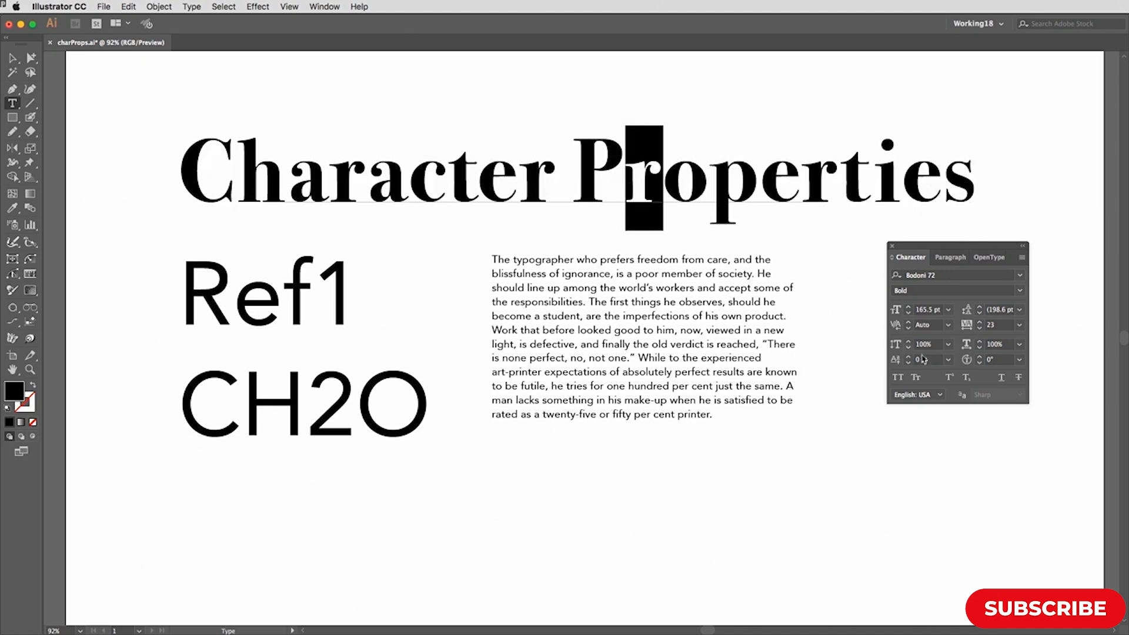
scroll(931, 362, "up", 1)
scroll(931, 363, "up", 15)
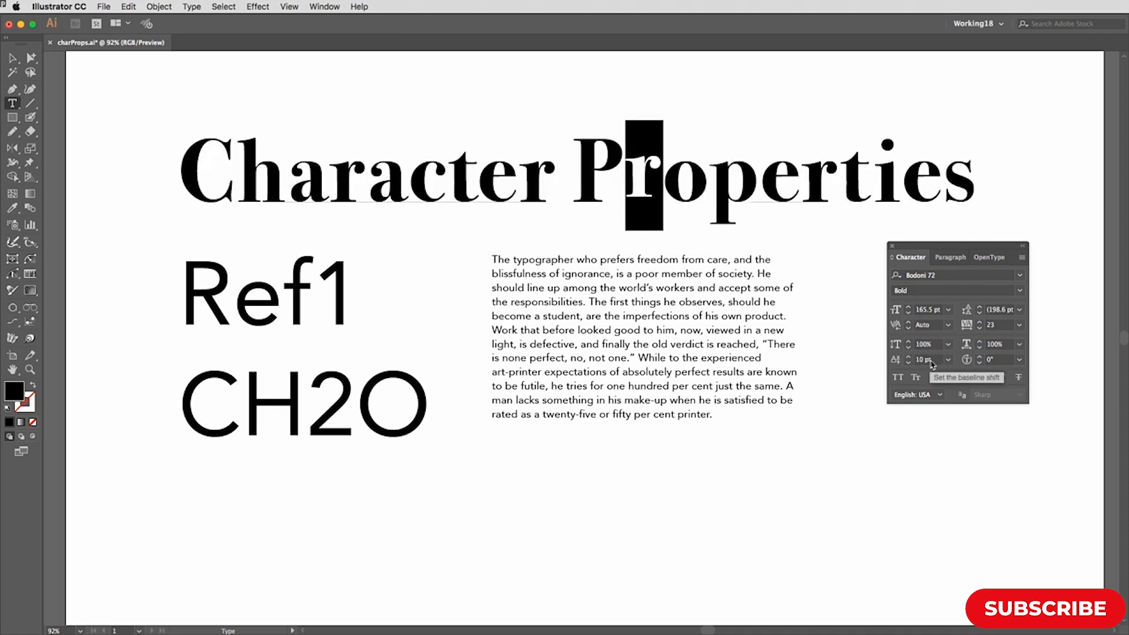
scroll(931, 363, "down", 17)
scroll(931, 364, "down", 20)
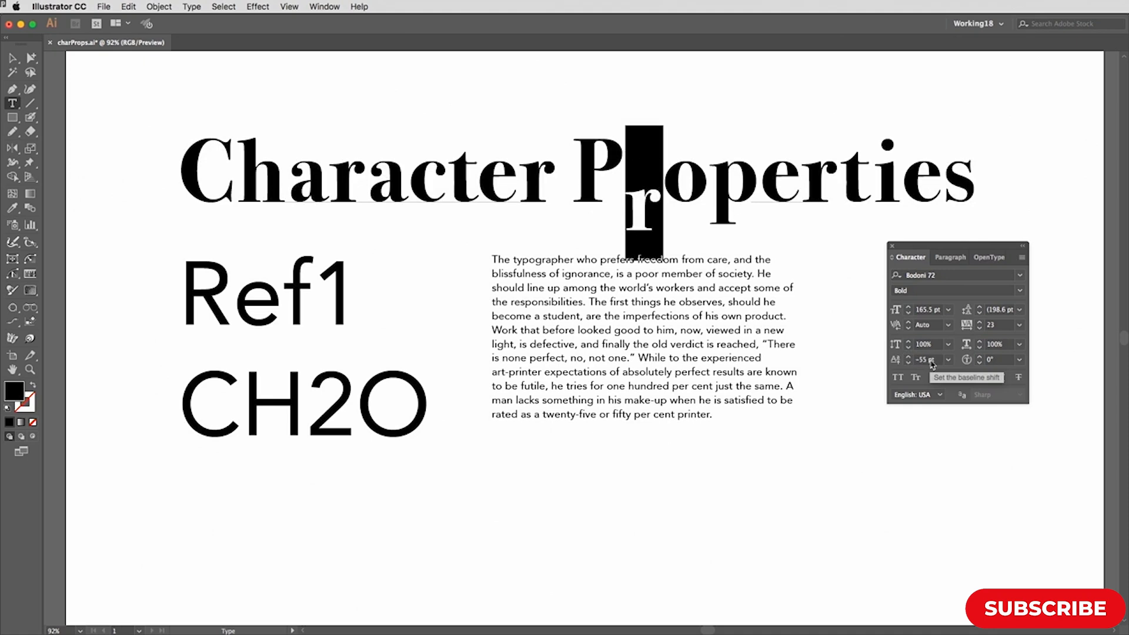
scroll(931, 363, "up", 10)
scroll(931, 364, "up", 20)
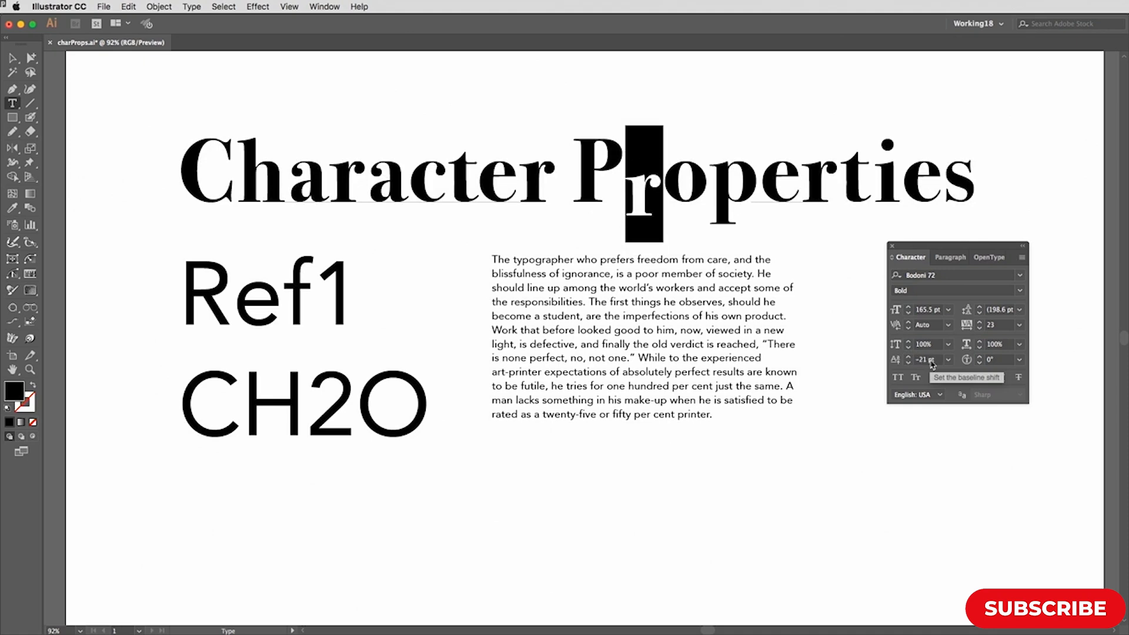
scroll(931, 363, "up", 8)
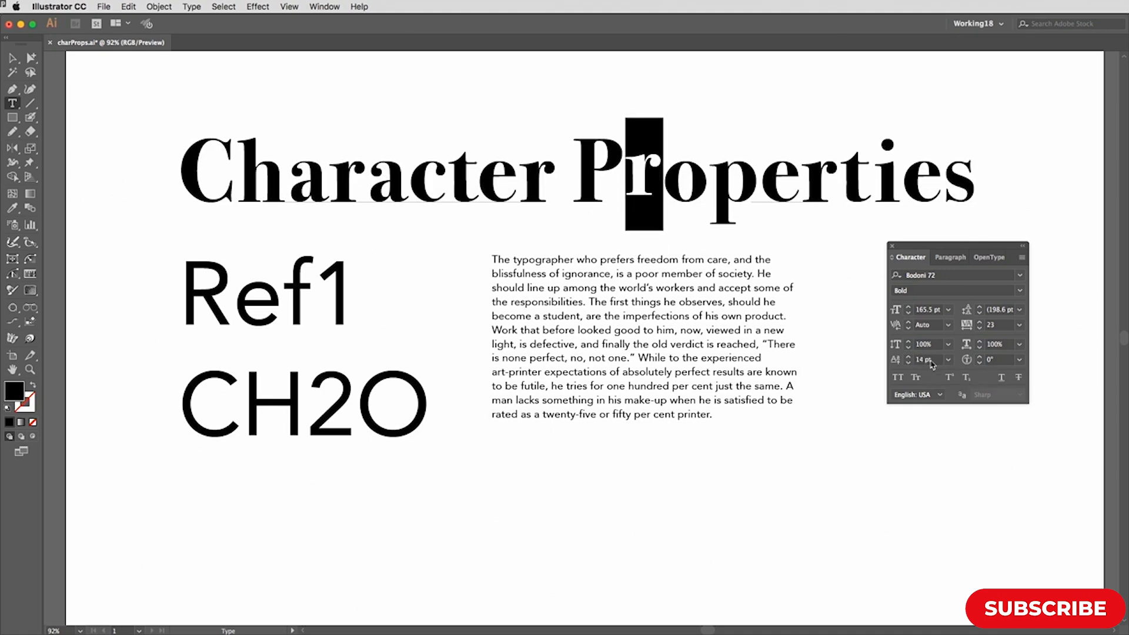
scroll(931, 363, "down", 7)
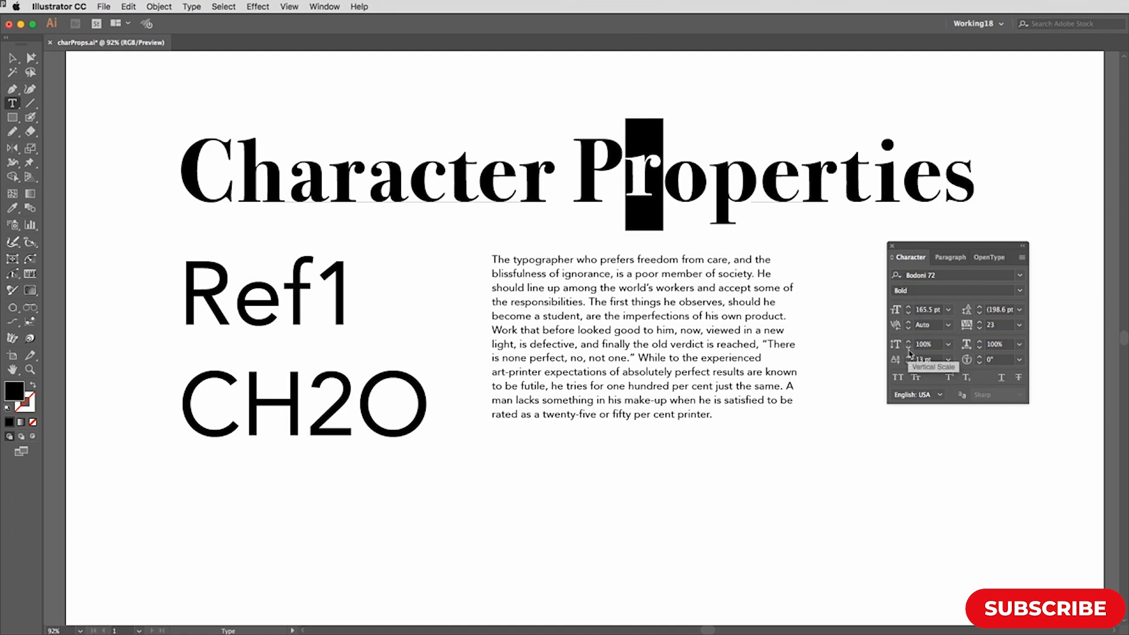
Try tilting the "r" of "Properties" in both directions and set its character rotation to 7°
scroll(997, 362, "up", 3)
scroll(996, 365, "down", 10)
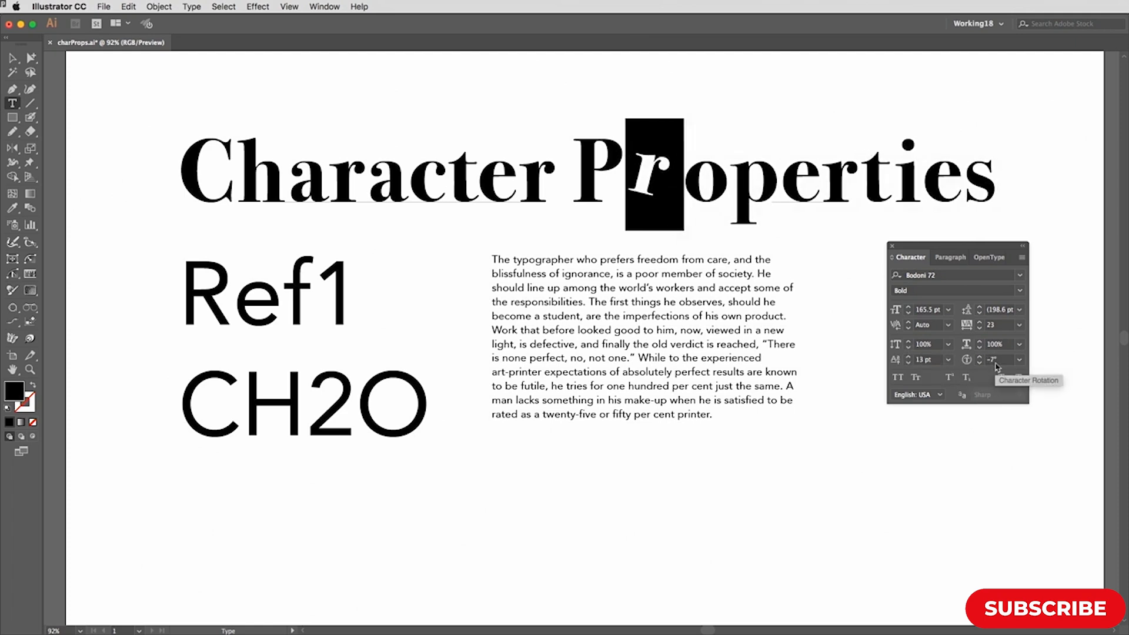
scroll(997, 368, "up", 8)
scroll(996, 367, "down", 7)
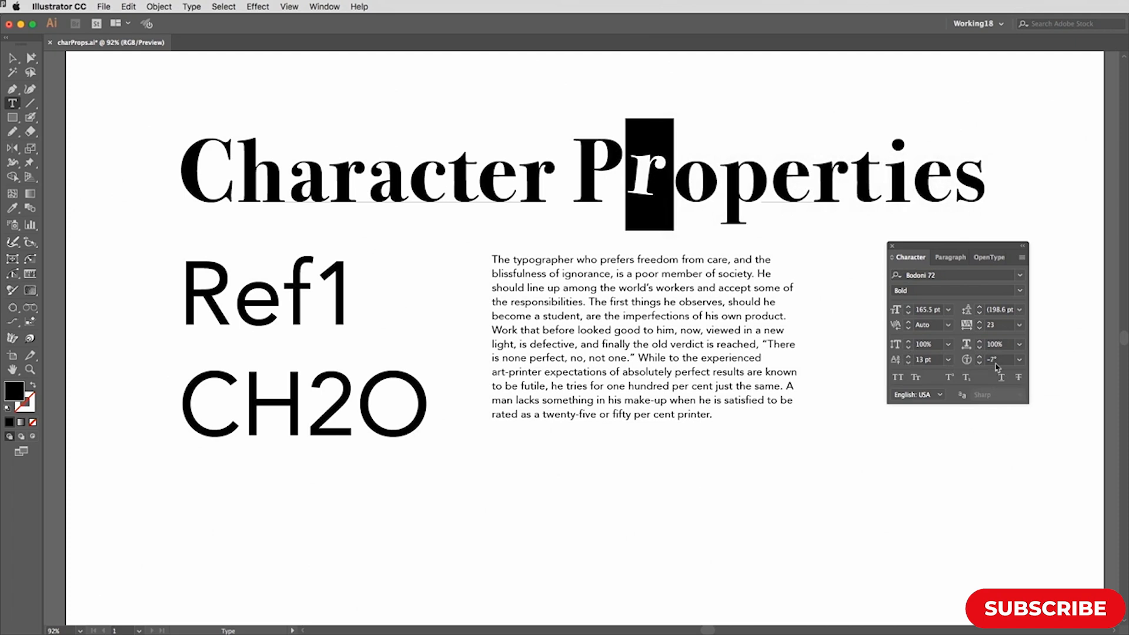
scroll(997, 366, "down", 2)
scroll(996, 365, "up", 6)
left_click(1005, 360)
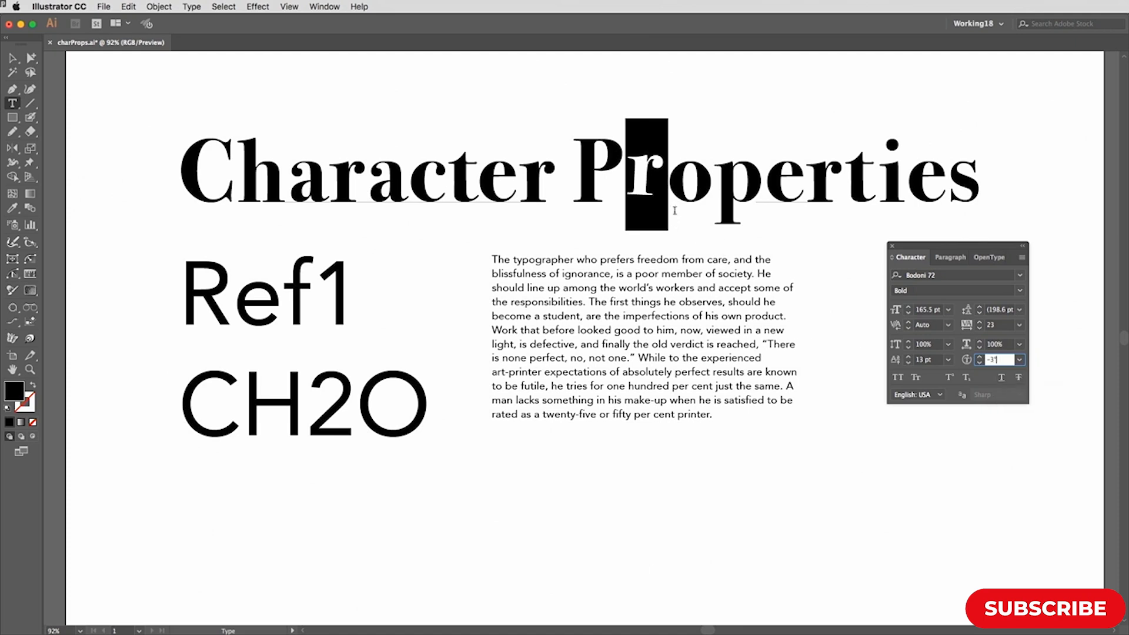
key("Down")
key("Down")
key("Down")
key("Down")
key("Down")
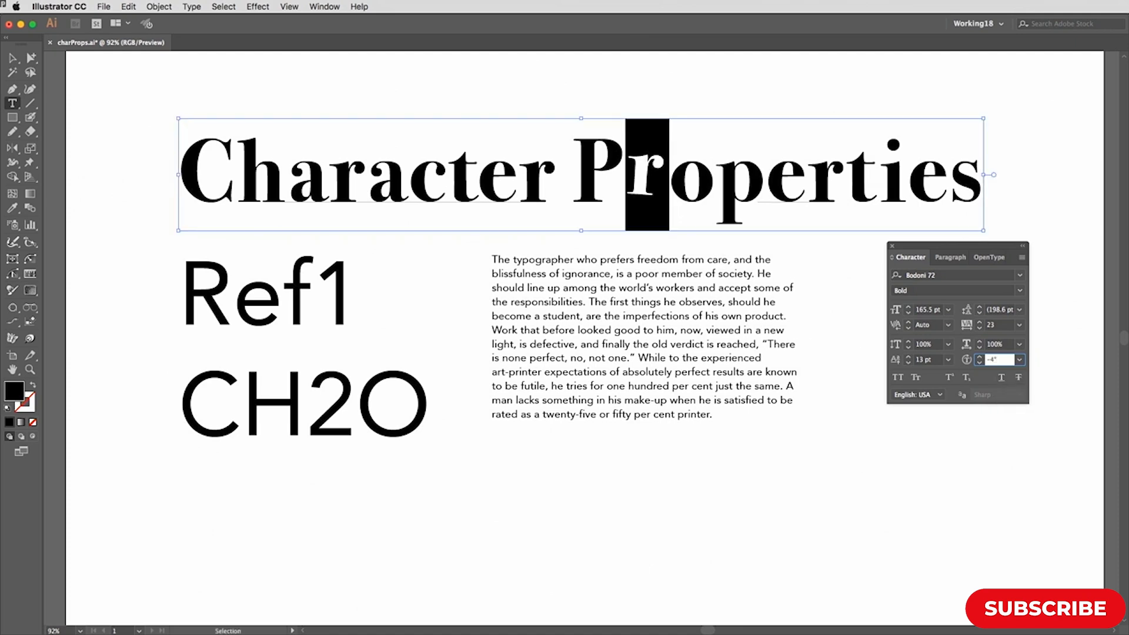
key("Up")
key("Up")
key("Up")
key("Up")
key("Up")
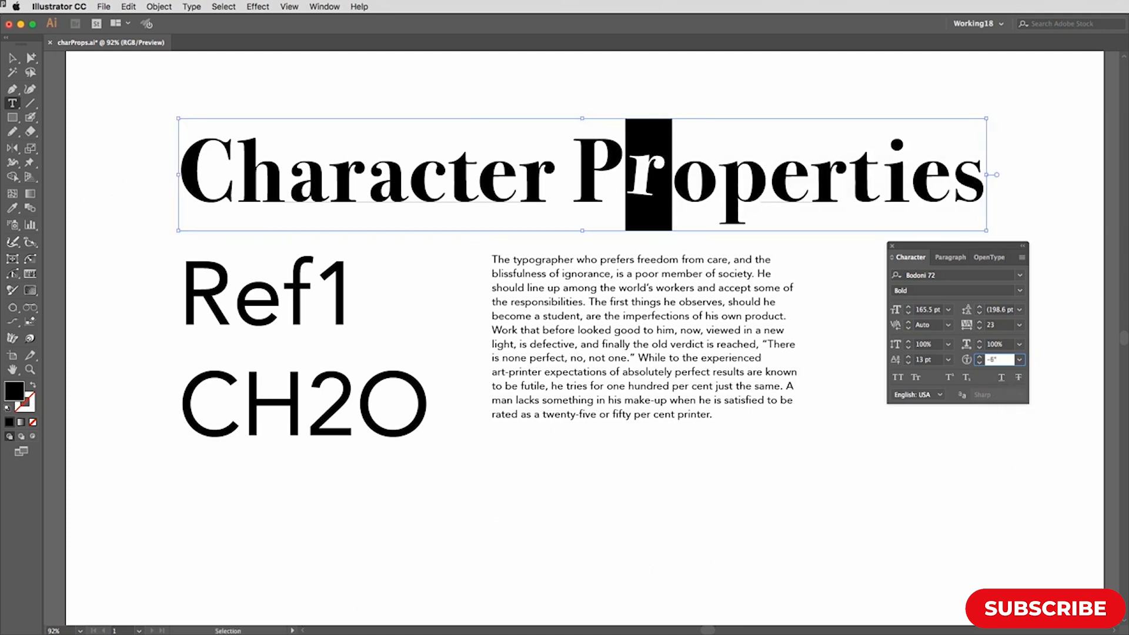
key("Up")
key("Up")
key("Up")
key("Up")
key("Up")
key("Up")
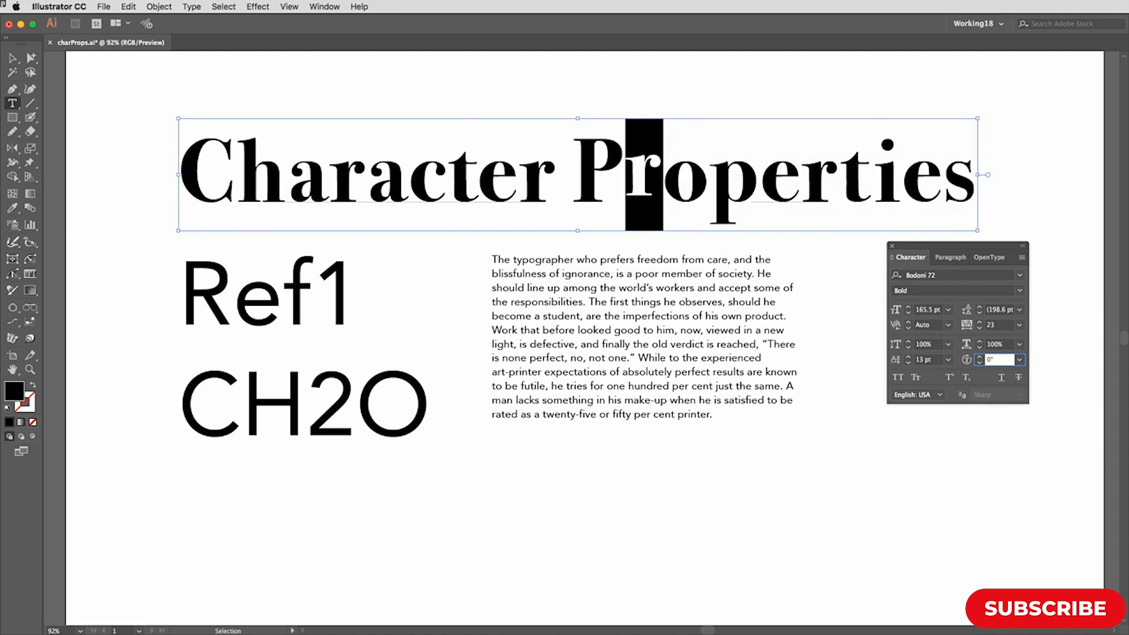
key("Down")
key("Down")
key("Down")
key("Down")
key("Down")
key("Down")
key("Down")
key("Down")
key("Down")
key("Down")
key("Down")
key("Down")
key("Down")
key("Down")
key("Down")
key("Down")
key("Down")
key("Down")
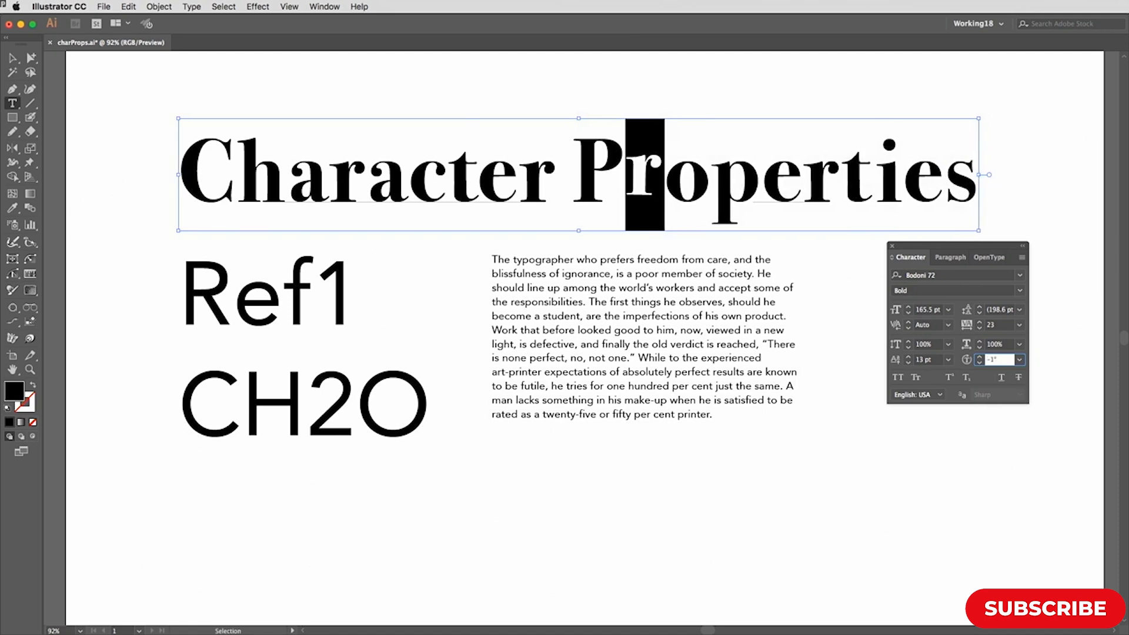
key("Up")
key("Up")
key("Up")
key("Up")
key("Up")
key("Up")
key("Up")
key("Up")
key("Up")
key("Up")
key("Up")
key("Up")
key("Up")
key("Up")
key("Up")
key("Up")
key("Up")
key("Up")
key("Up")
key("Up")
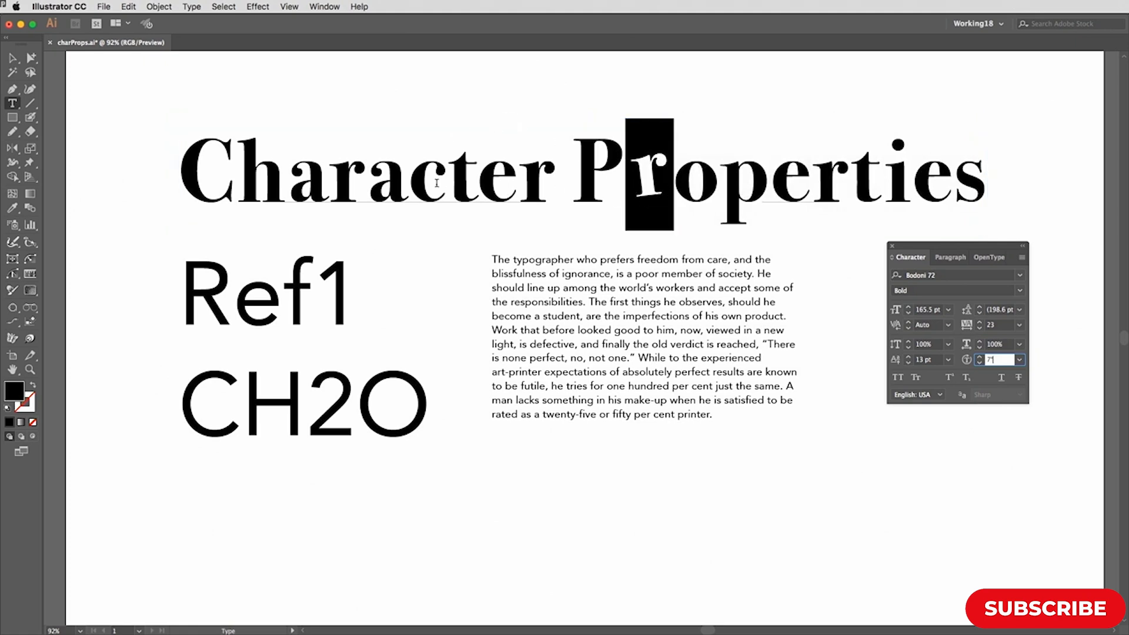
Try All Caps and then Small Caps on the word "Character" in the heading, turning each off again
double_click(436, 183)
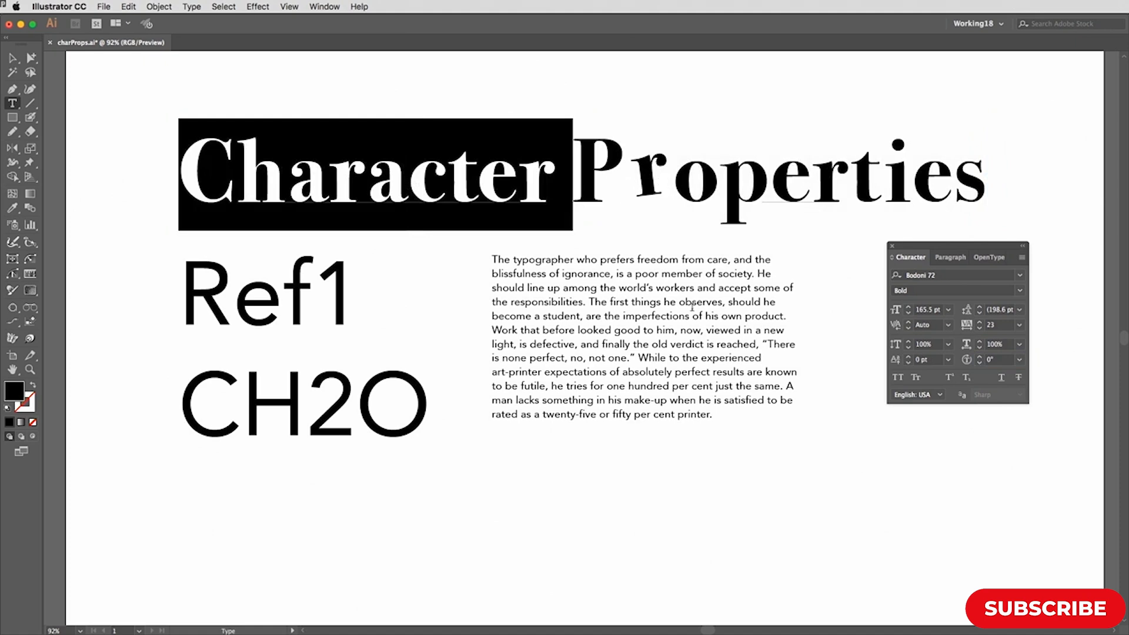
left_click(898, 378)
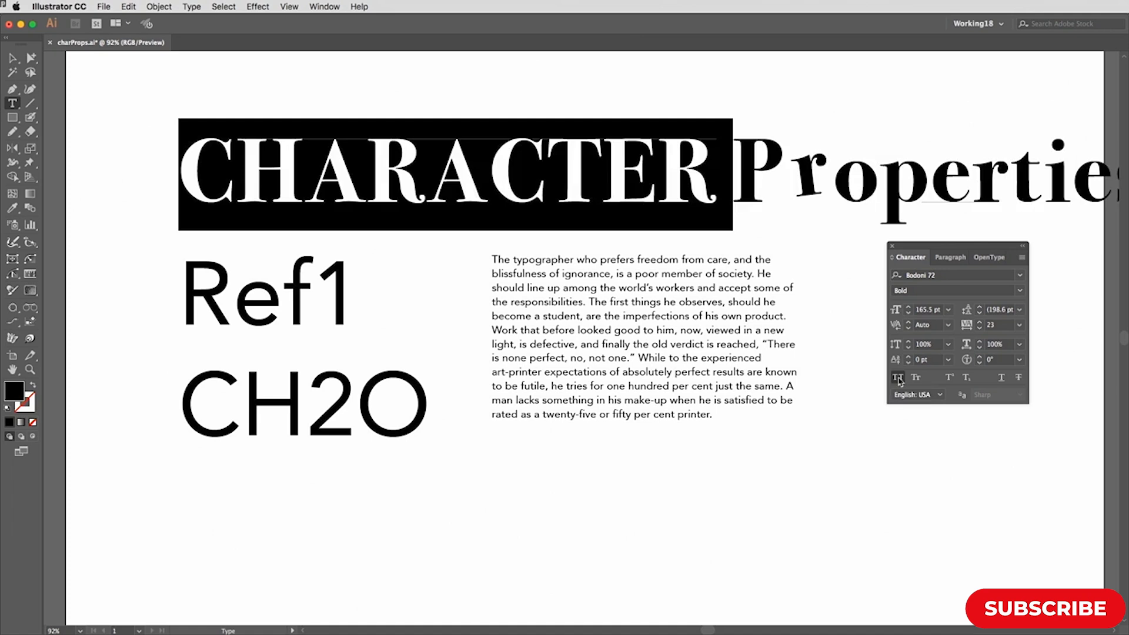
left_click(897, 380)
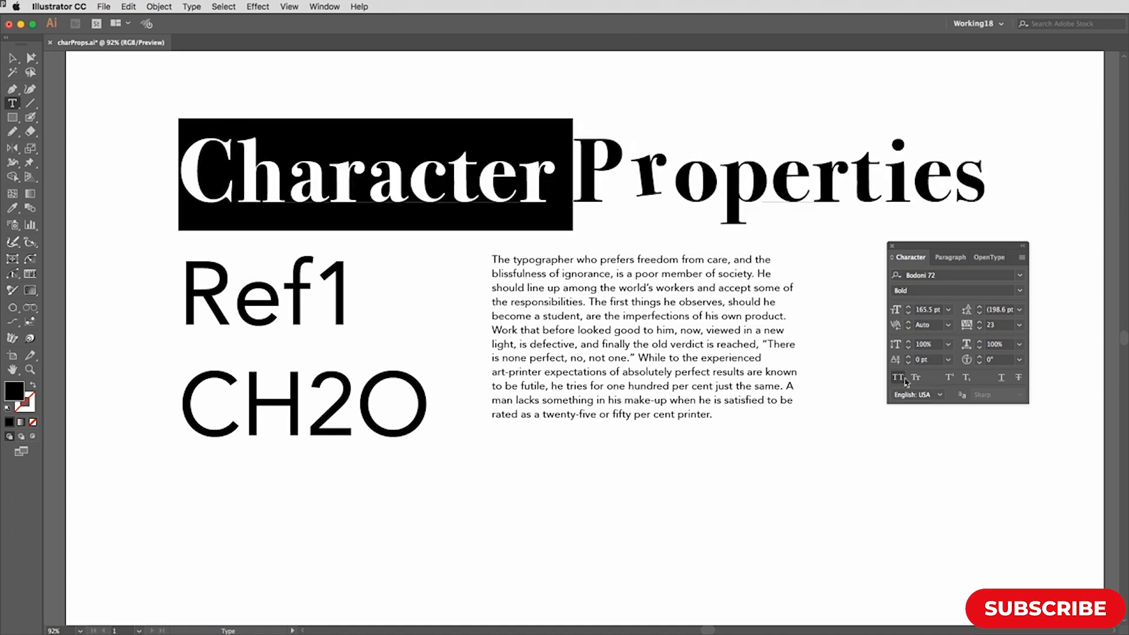
left_click(915, 379)
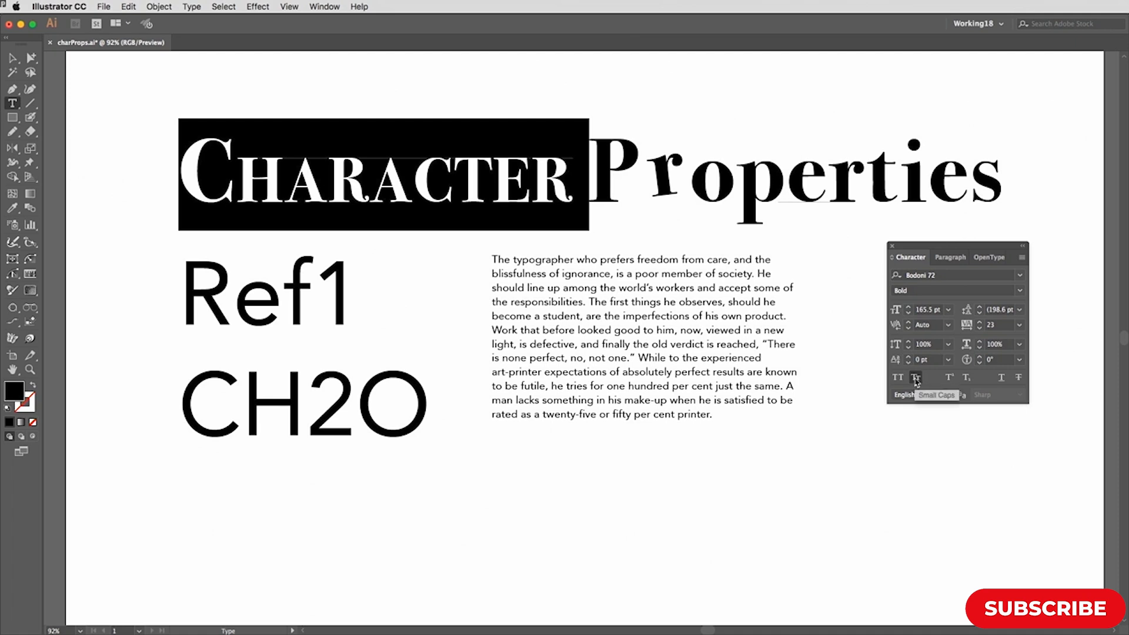
left_click(916, 379)
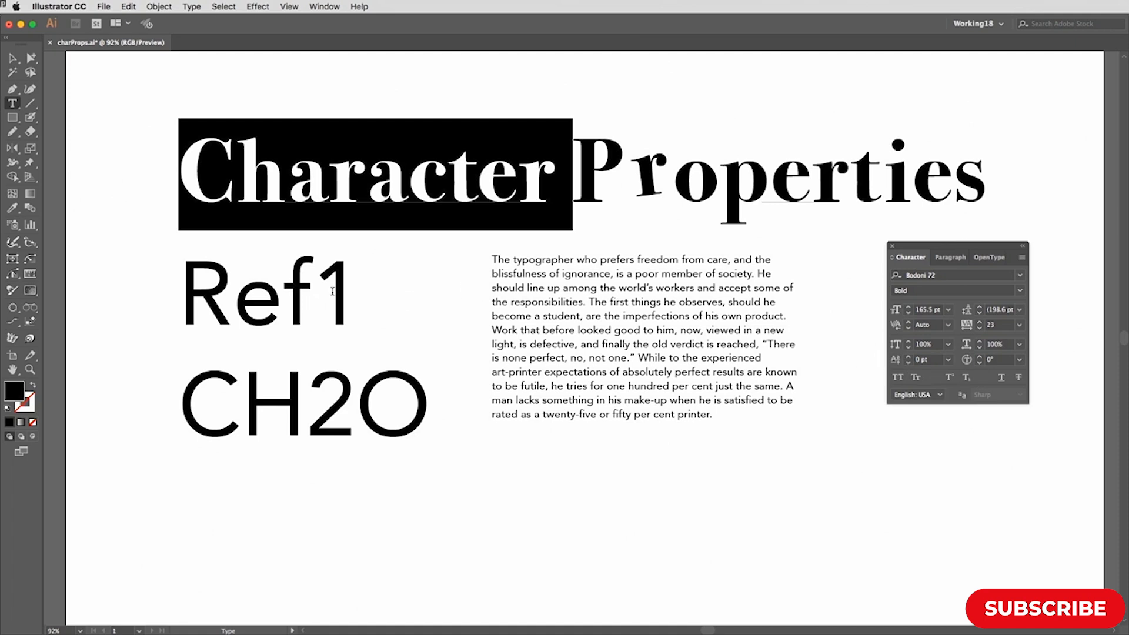
Make the "1" of "Ref1" superscript and the "2" of "CH2O" subscript
left_click_drag(311, 291, 353, 291)
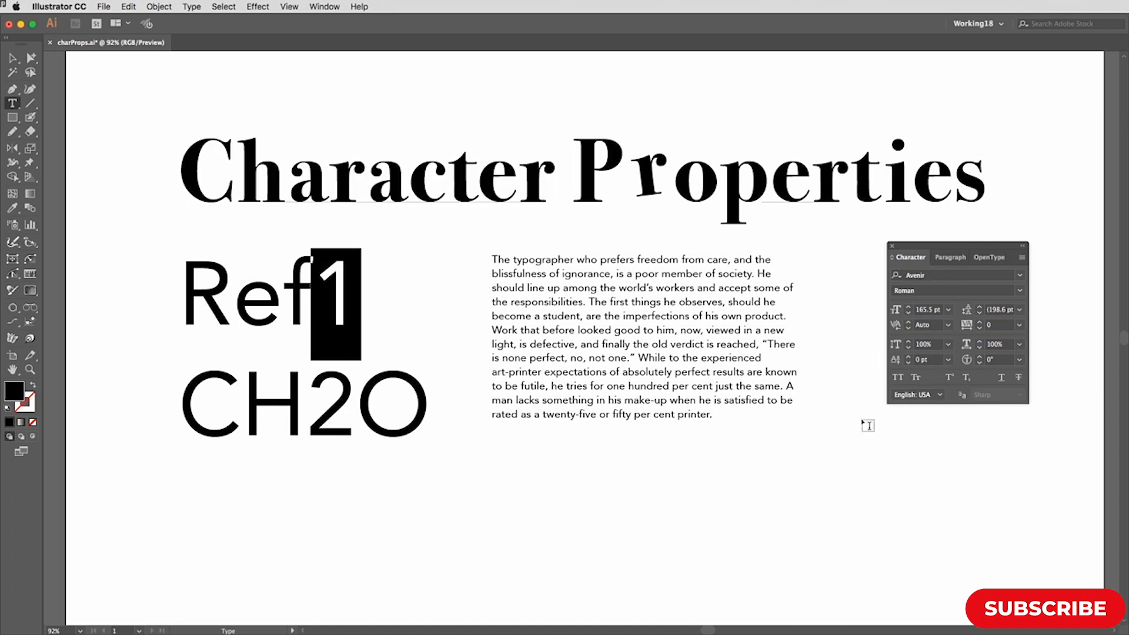
left_click(949, 378)
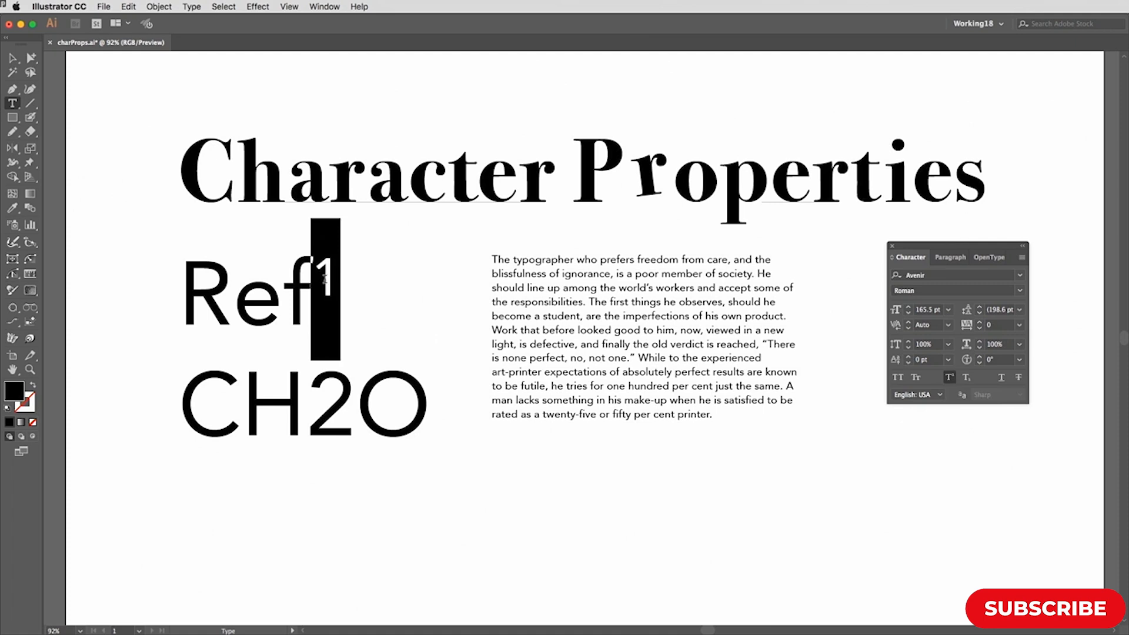
left_click_drag(354, 403, 322, 402)
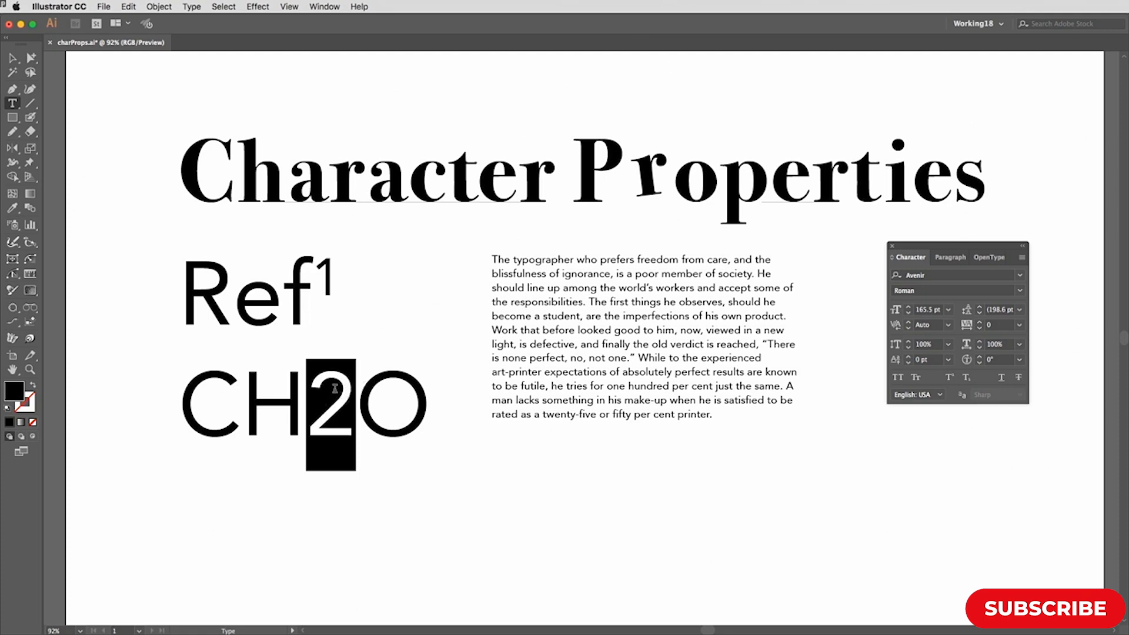
left_click(966, 377)
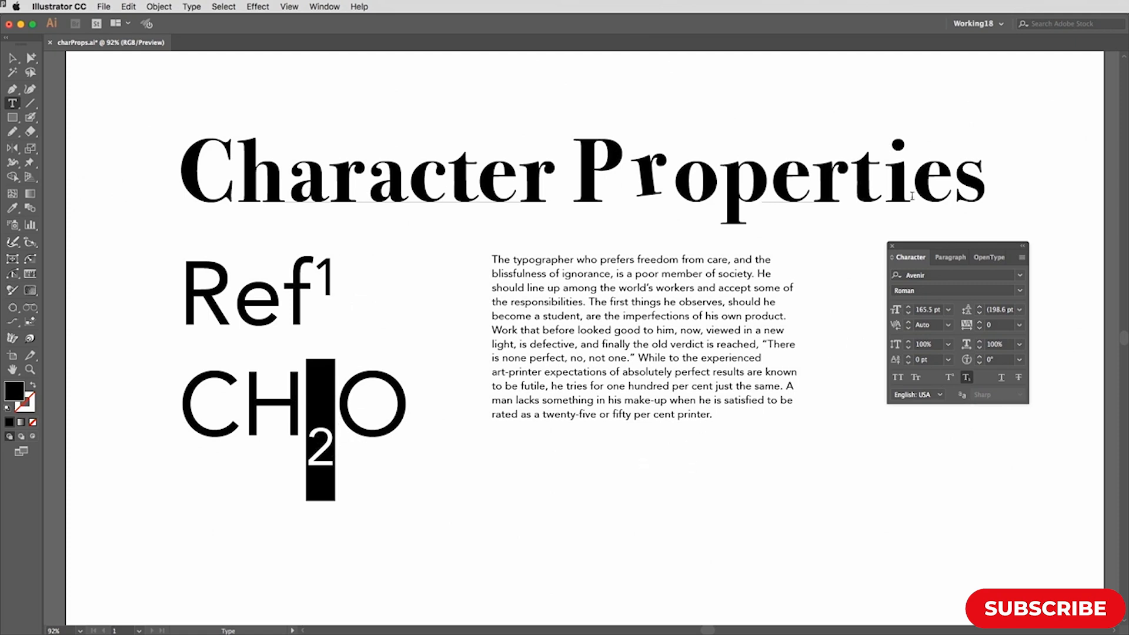
Select the whole heading and try Underline and then Strikethrough on it, turning each off again
left_click(886, 192)
key("super+a")
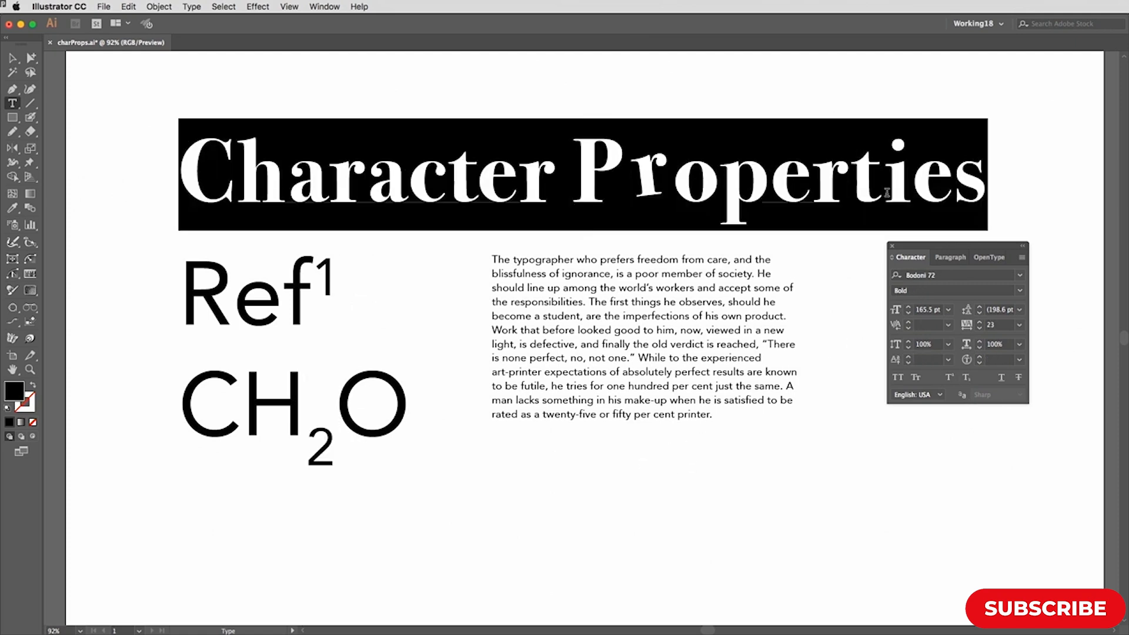
left_click(1001, 379)
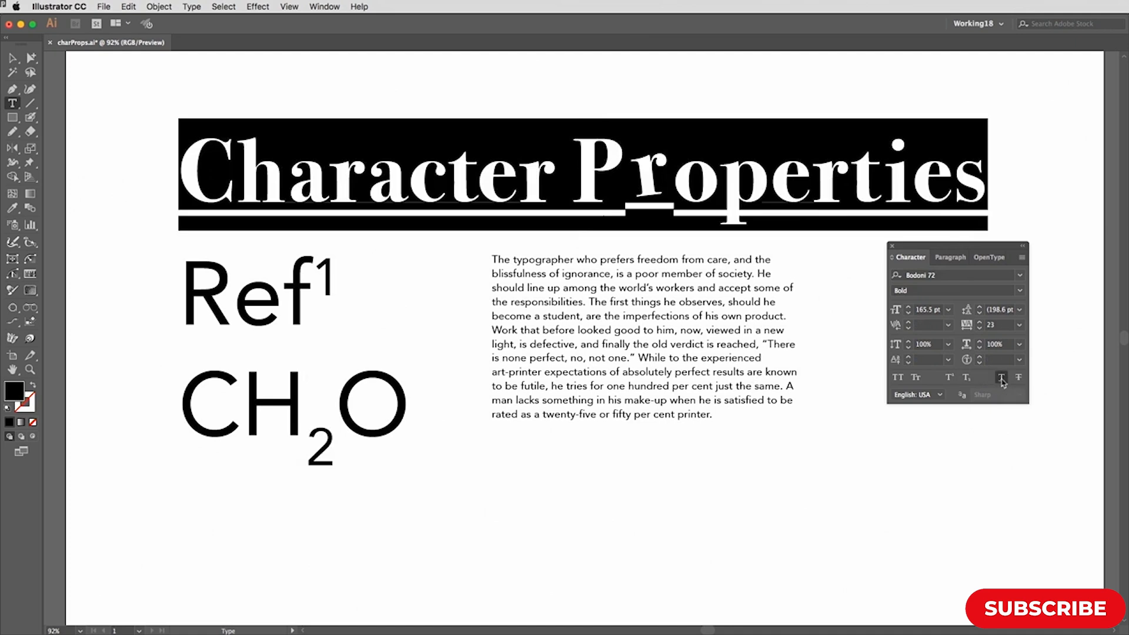
left_click(1002, 379)
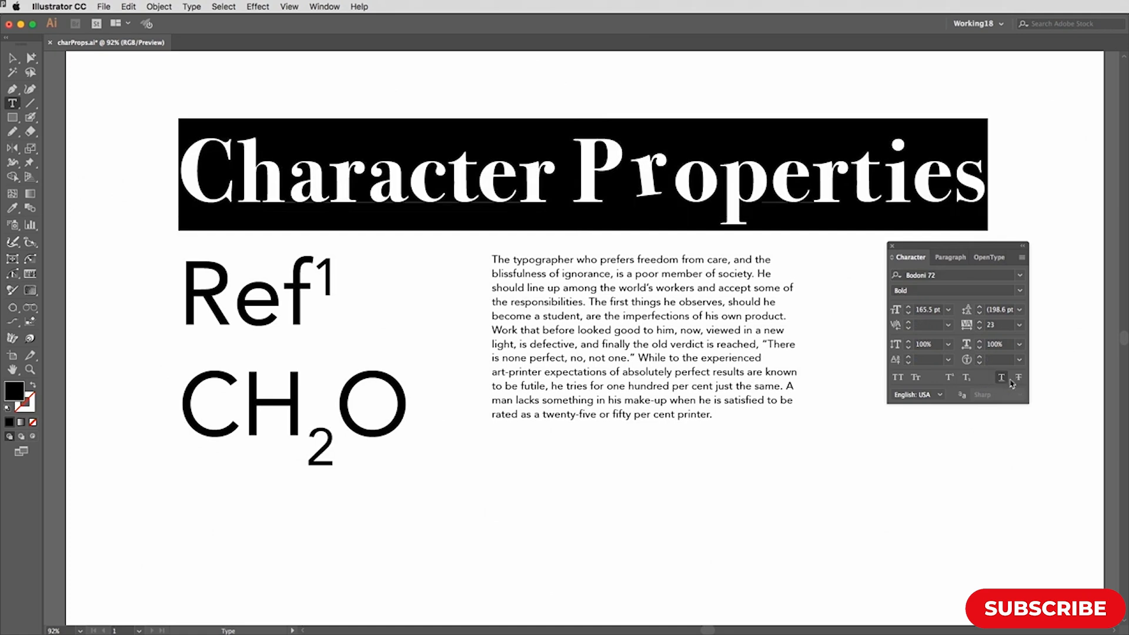
left_click(1020, 378)
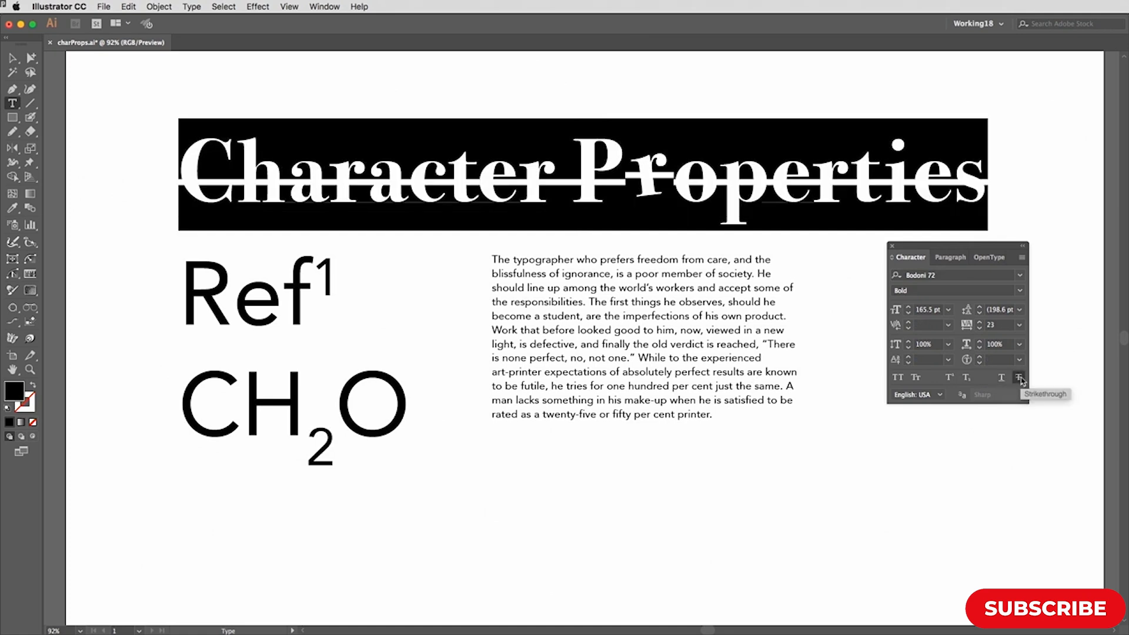
left_click(1019, 379)
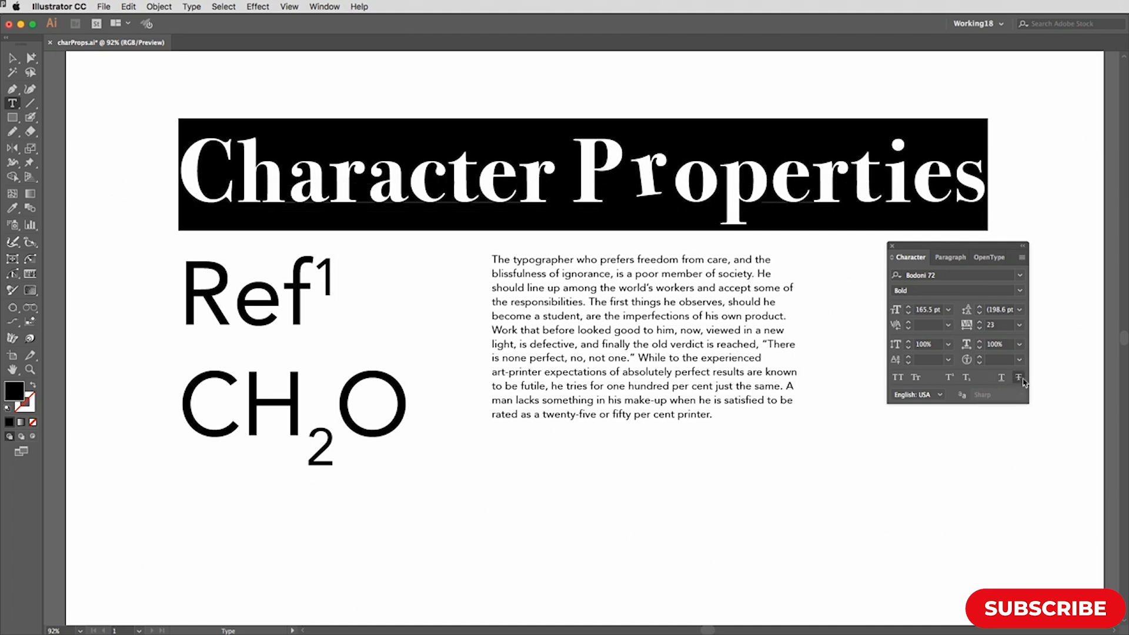
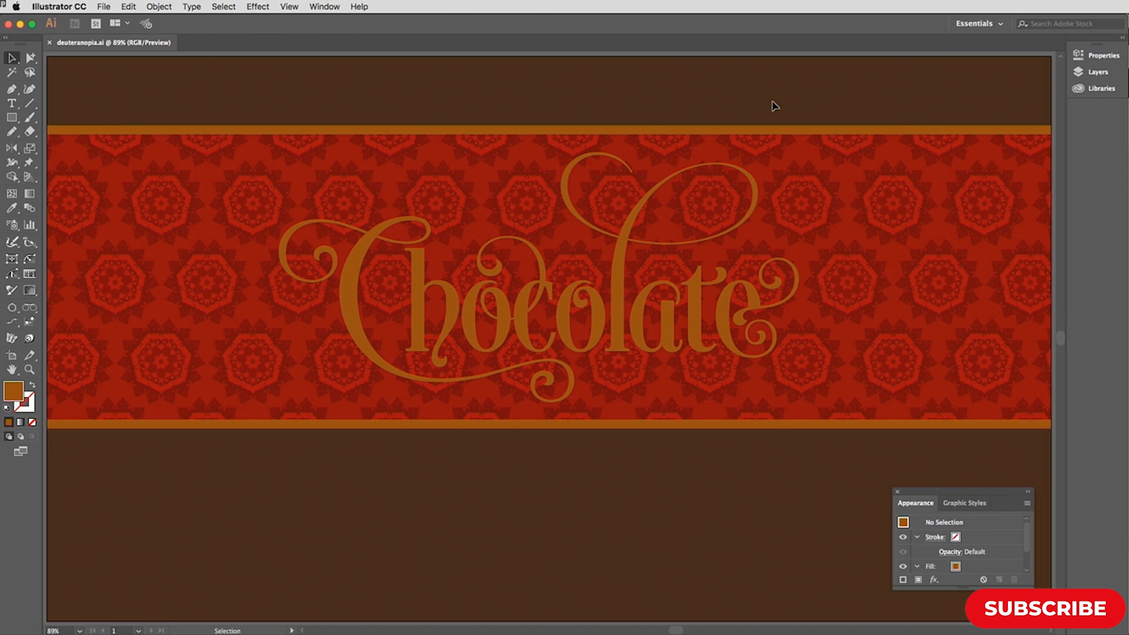
Soft-proof the "Chocolate" artwork for Protanopia-type color blindness, then switch the proof setup to Deuteranopia-type
left_click(296, 7)
mouse_move(331, 92)
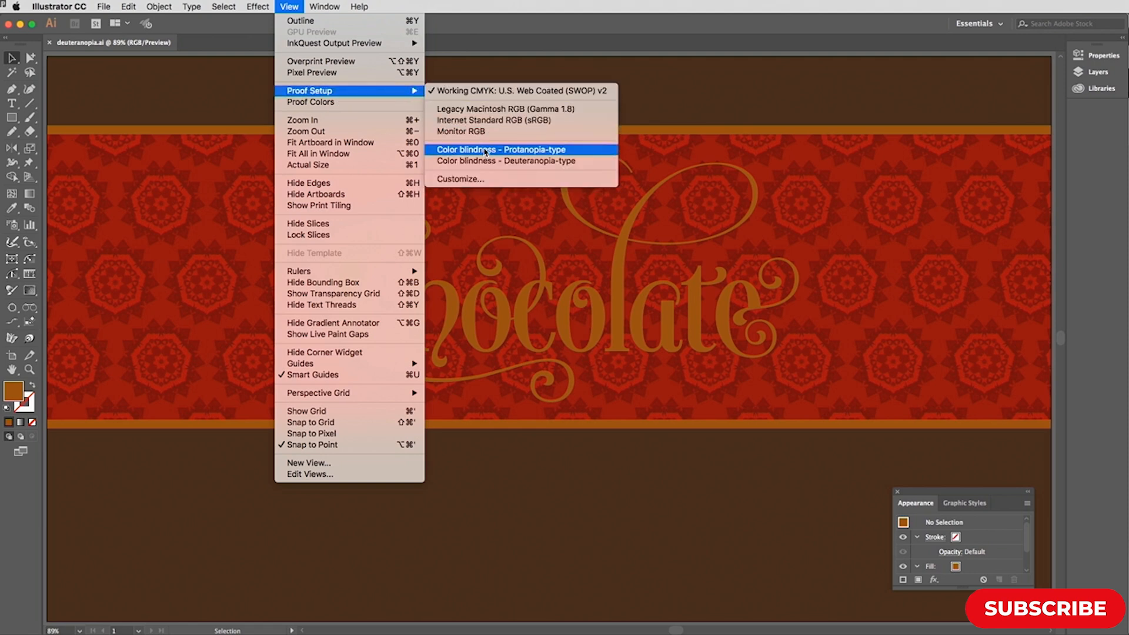
left_click(518, 150)
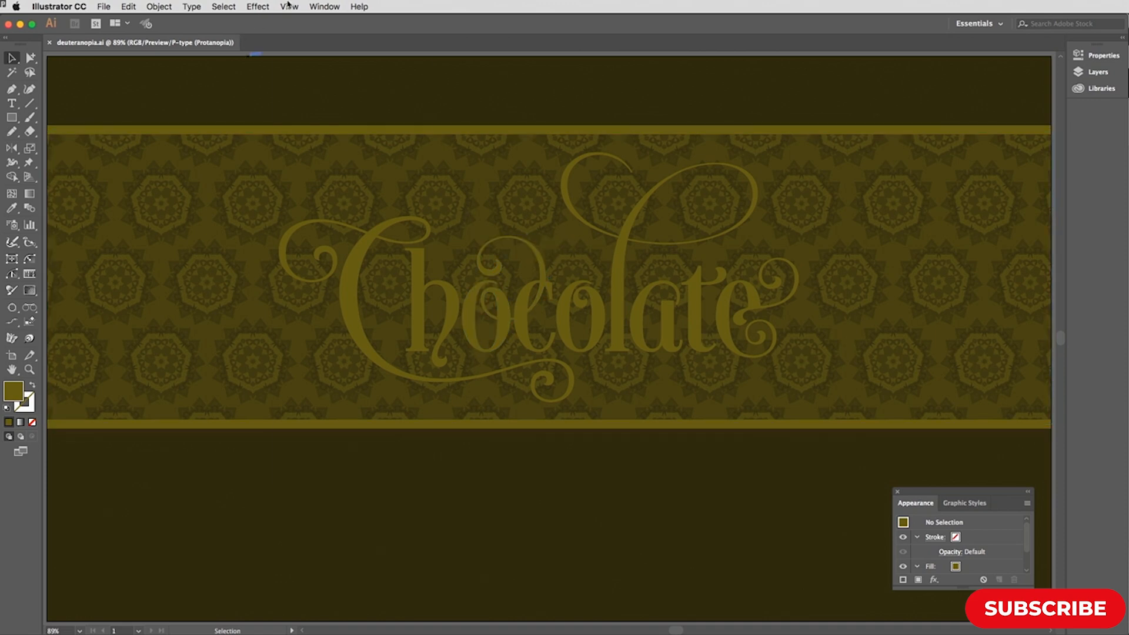
left_click(288, 6)
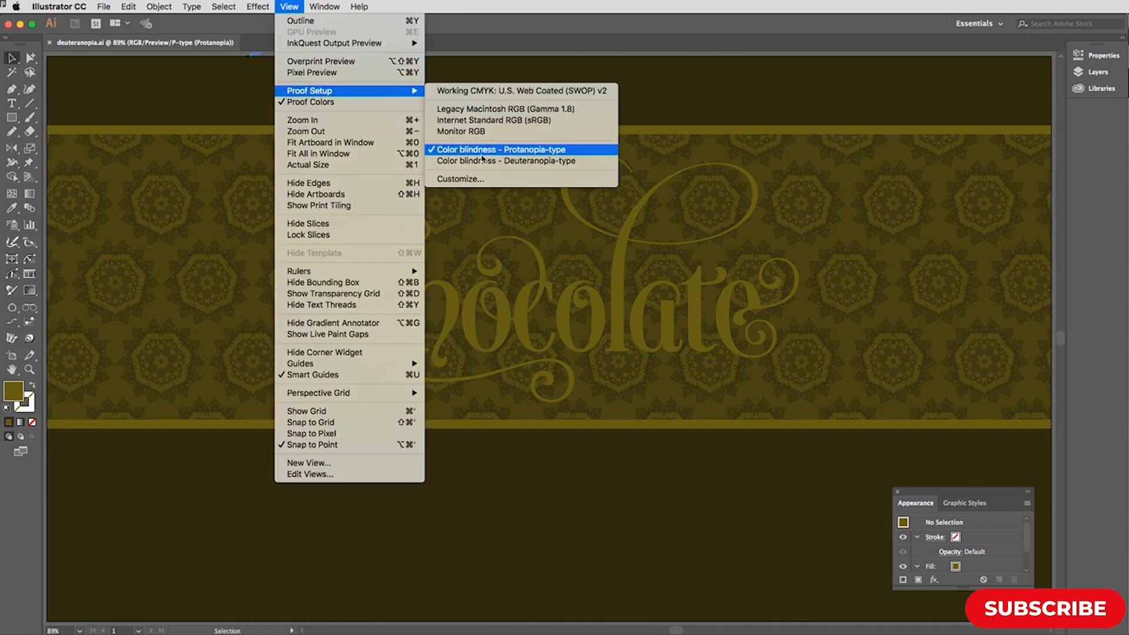
left_click(482, 161)
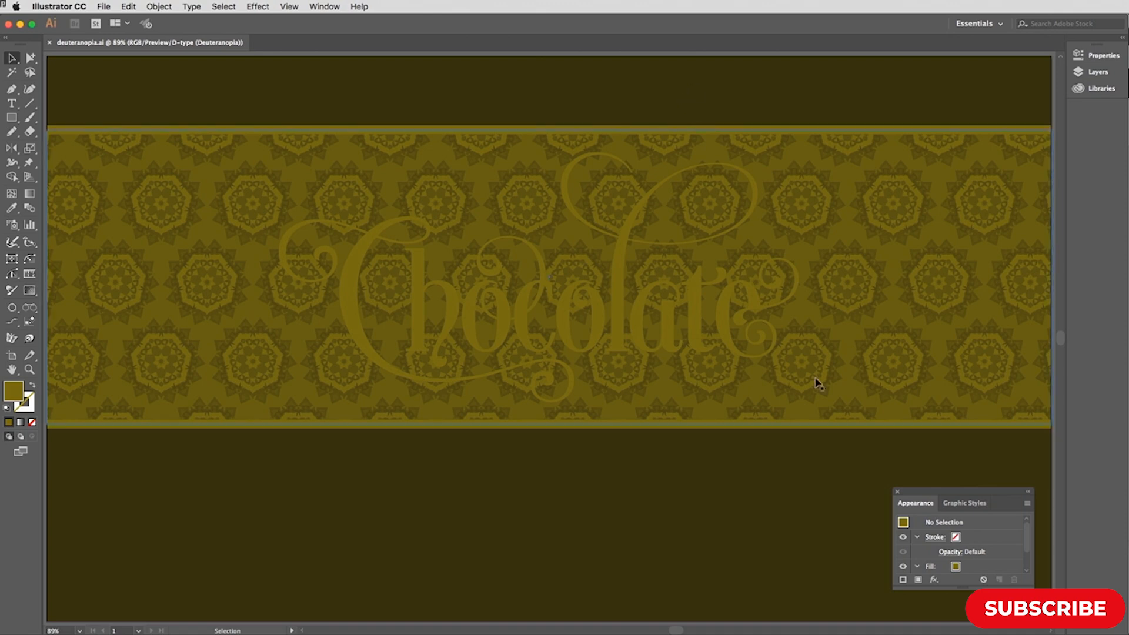
Turn on the Drop Shadow effect of the "Chocolate" lettering, deselect it, and switch off the color proof
left_click(369, 248)
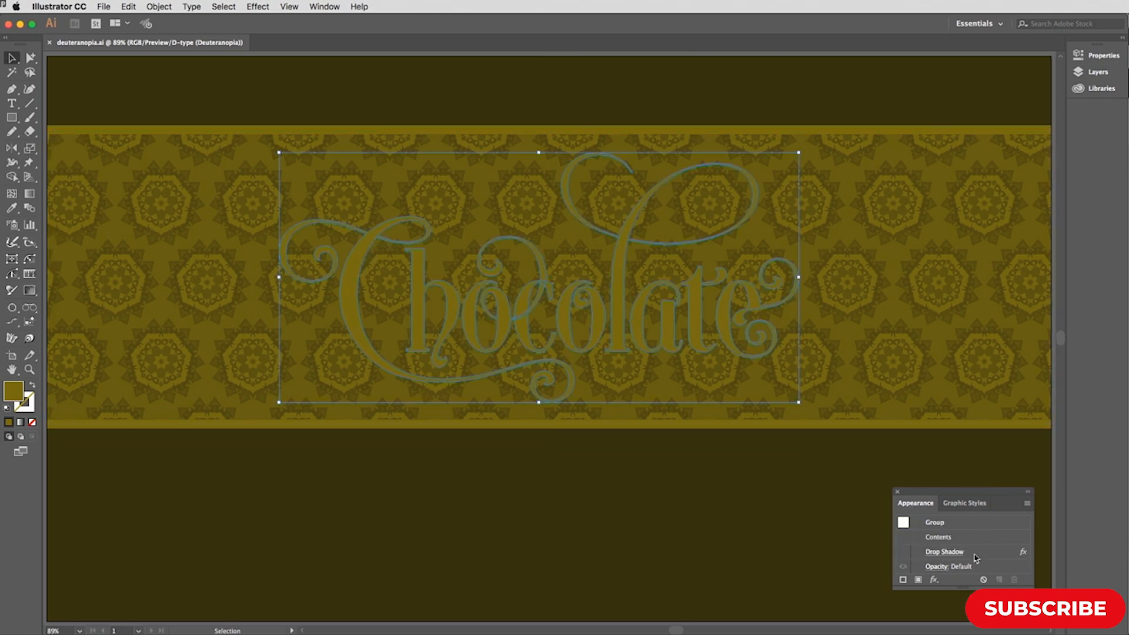
left_click(905, 553)
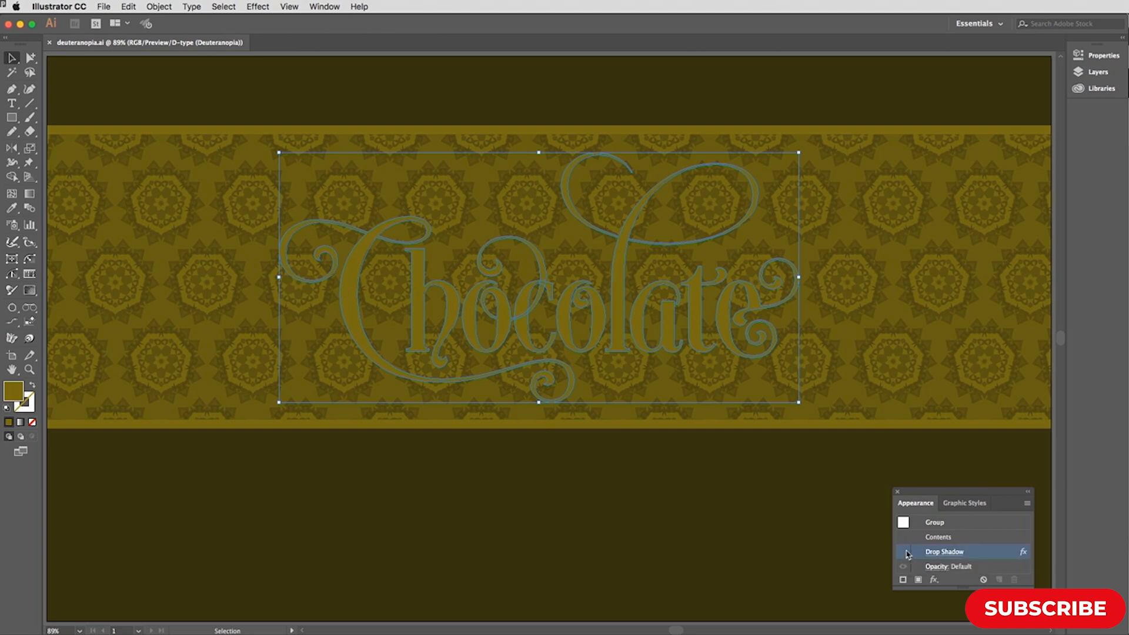
left_click(730, 495)
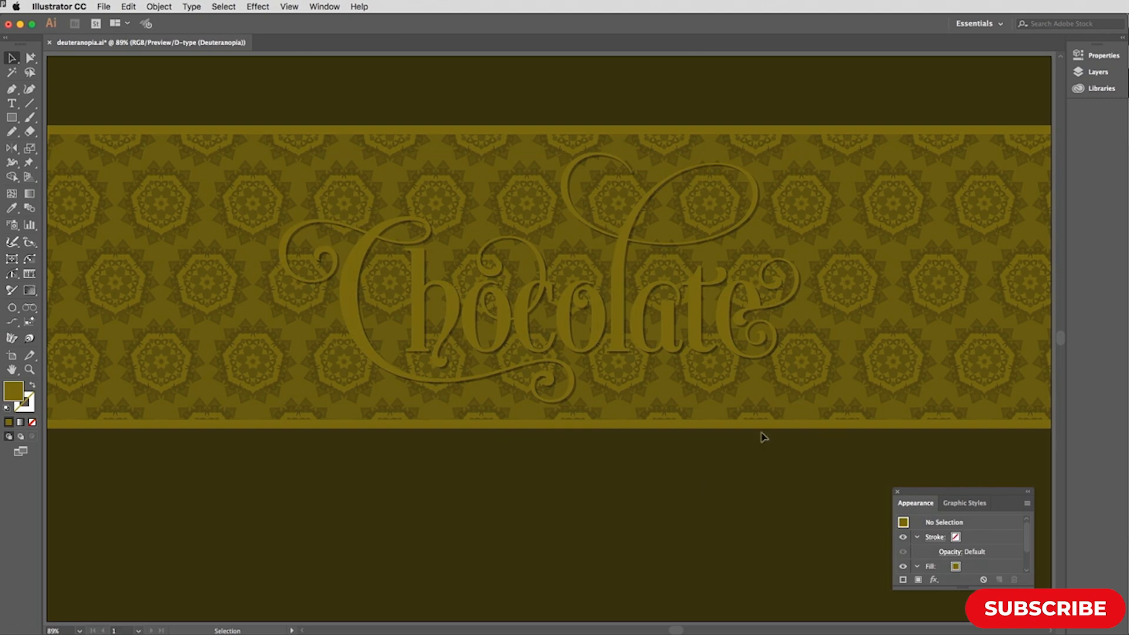
left_click(290, 7)
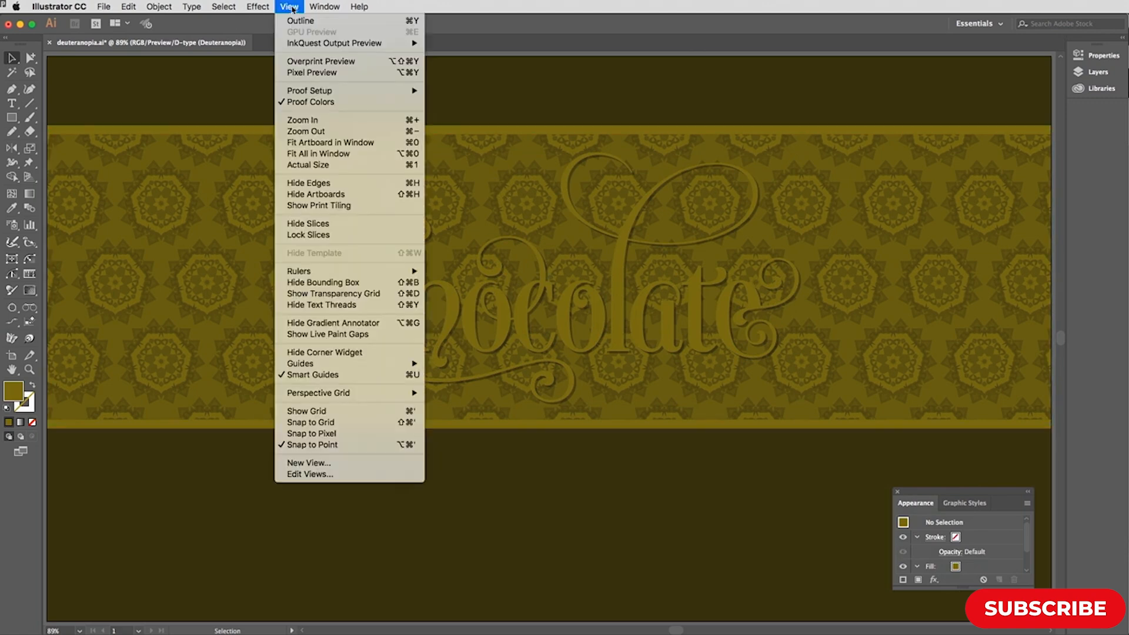
left_click(308, 105)
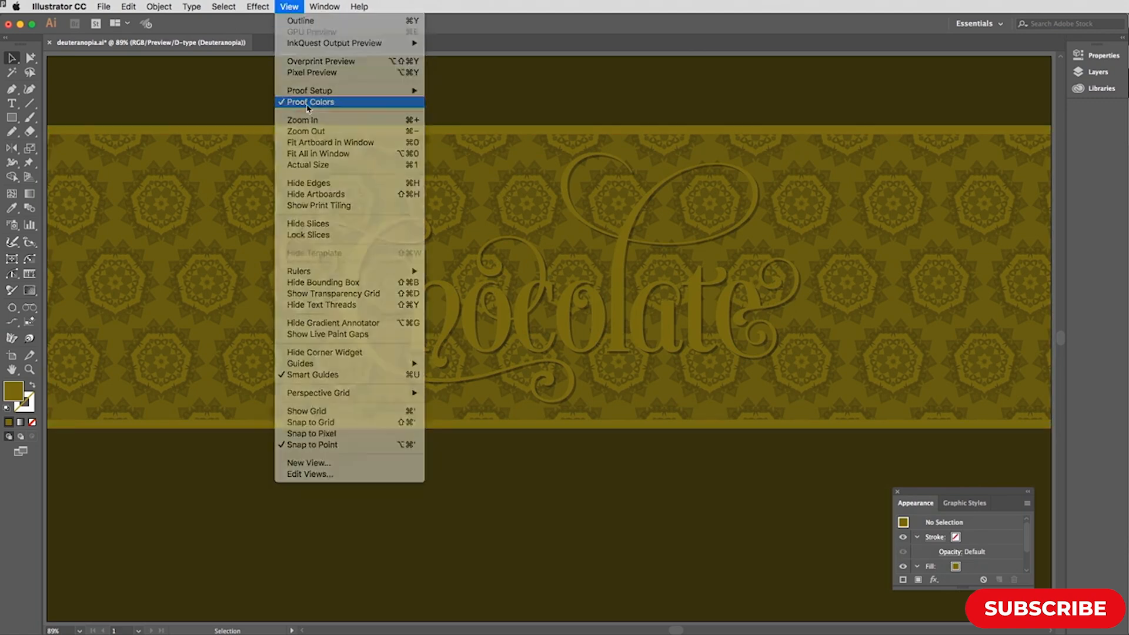
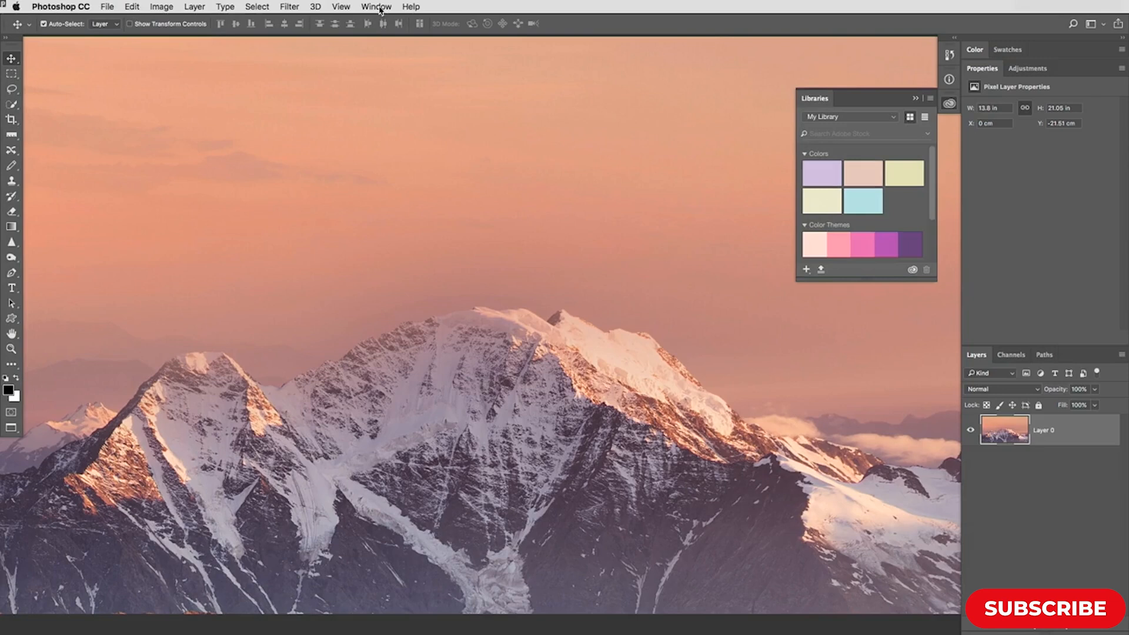
In Photoshop, reset the Essentials workspace and dock the Libraries panel in the collapsed icon column
left_click(380, 10)
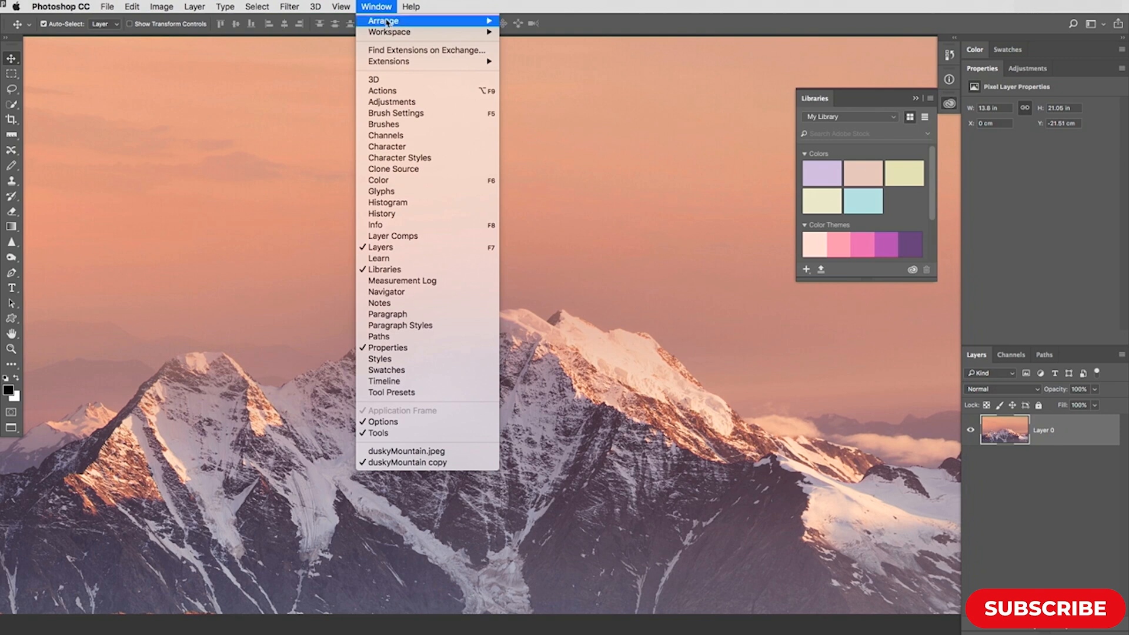
mouse_move(390, 34)
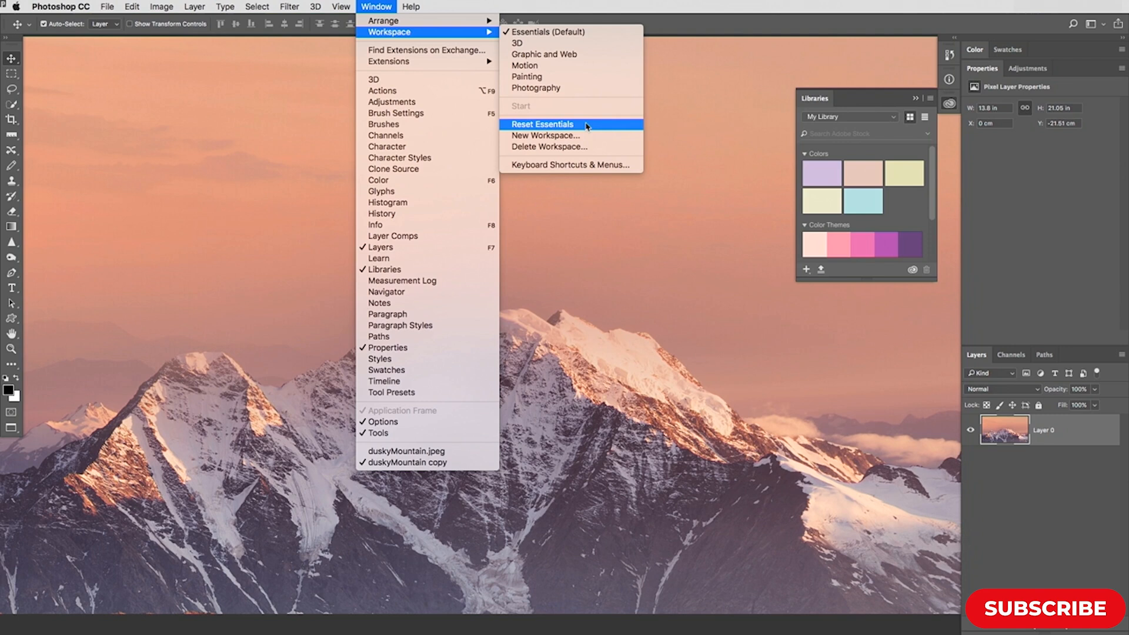
left_click(587, 126)
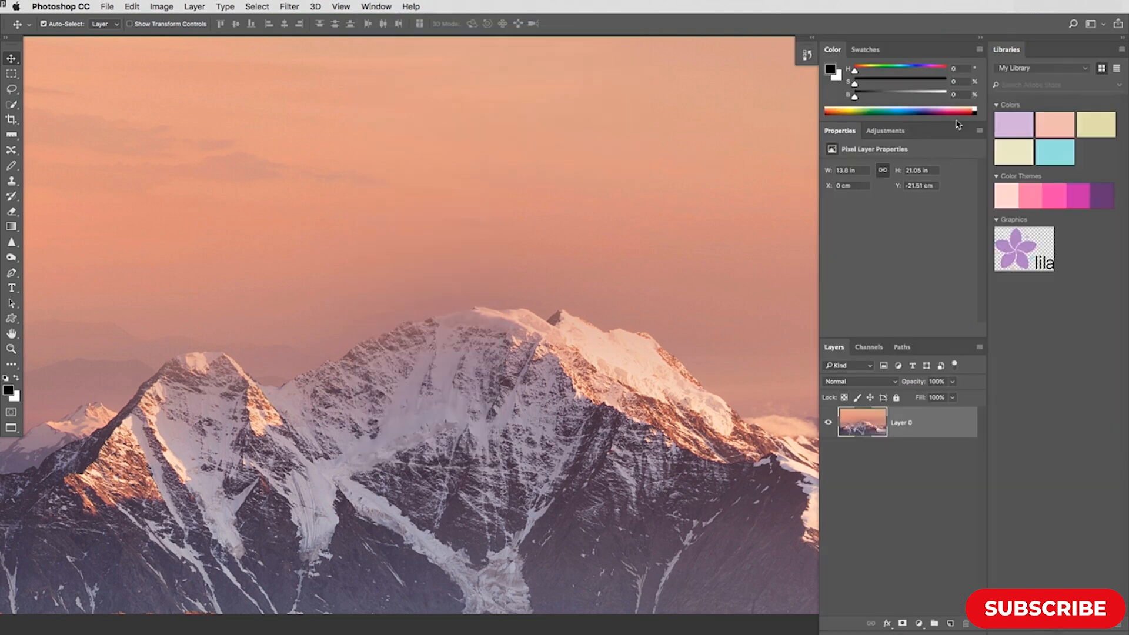
mouse_move(1012, 51)
left_mouse_down()
mouse_move(998, 75)
mouse_move(899, 92)
mouse_move(619, 66)
mouse_move(956, 81)
left_mouse_up()
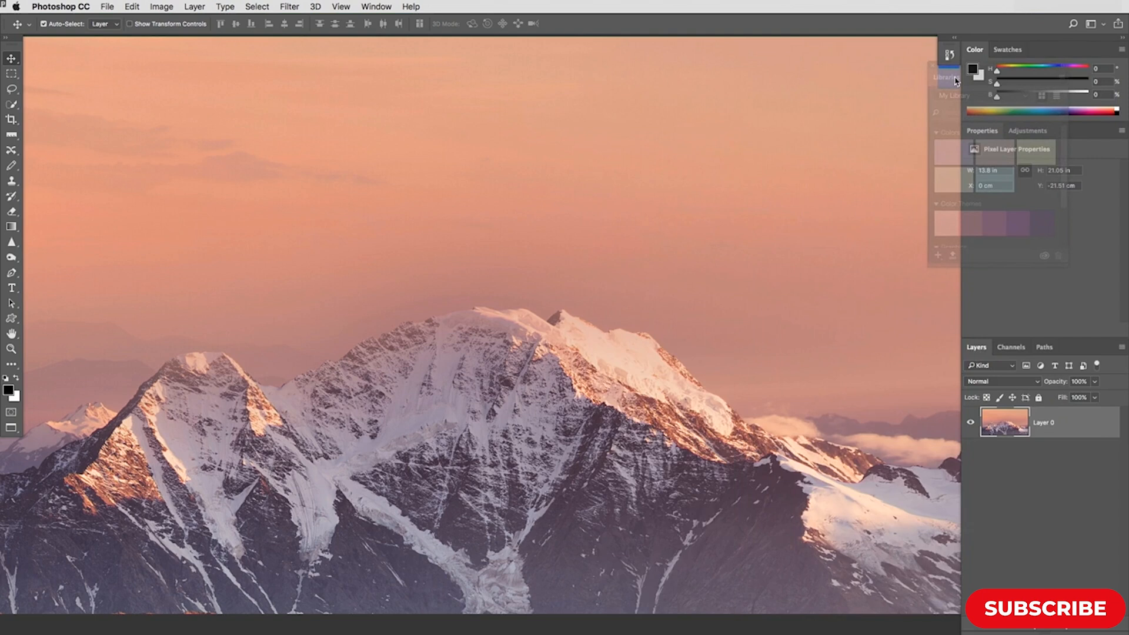
left_click_drag(956, 82, 953, 82)
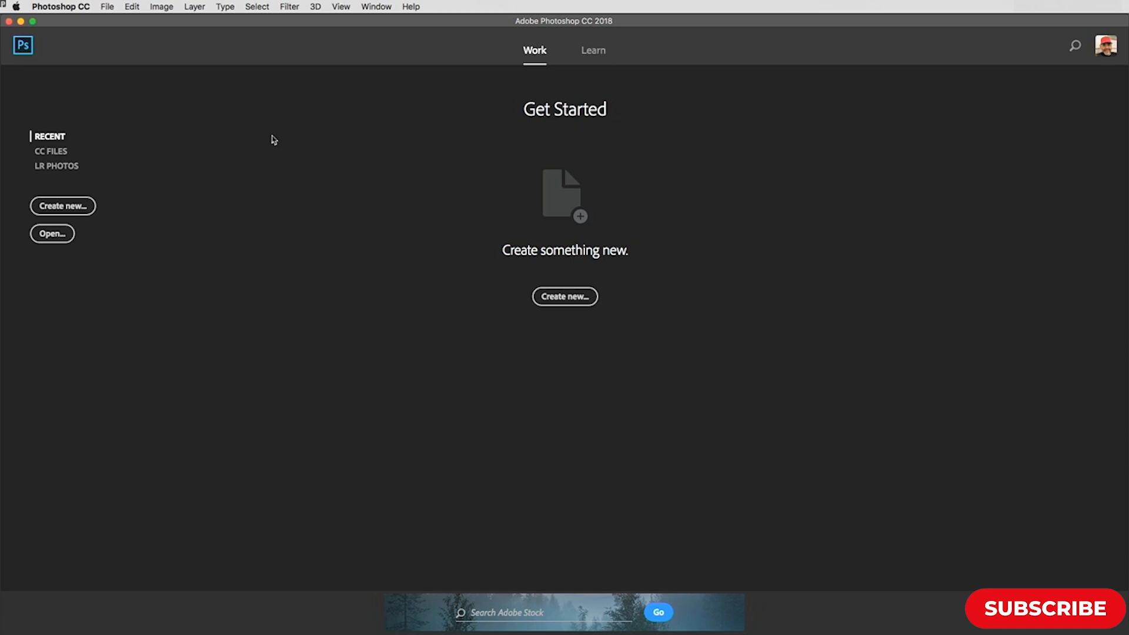
Create a new document from the A4 print preset, 210 x 297 mm at 300 pixels/inch in RGB Color
left_click(107, 7)
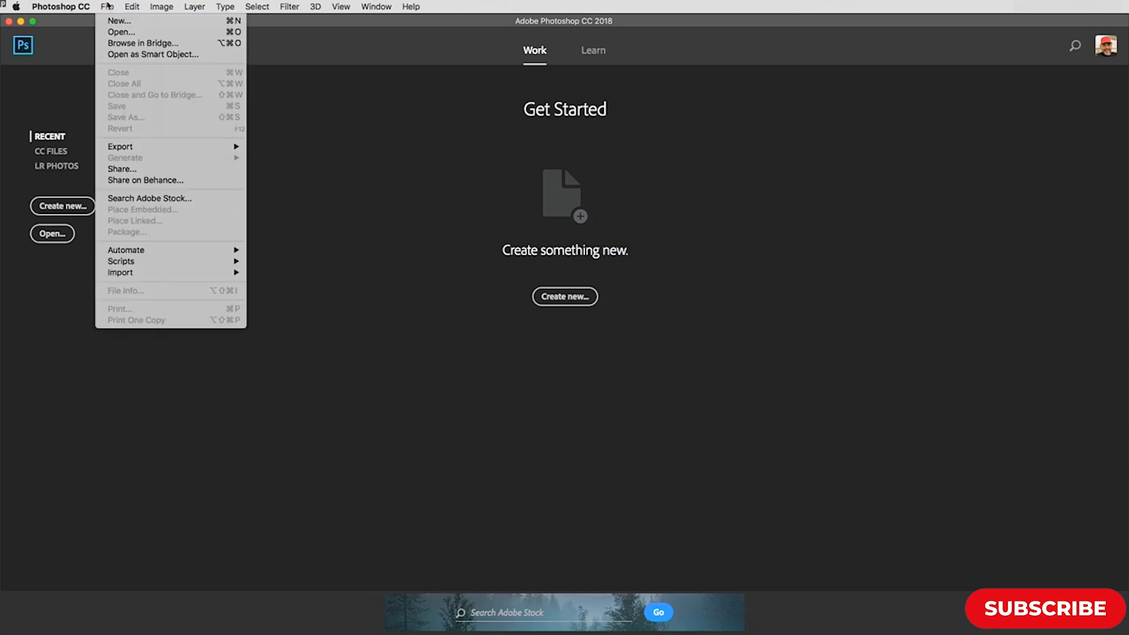
left_click(112, 21)
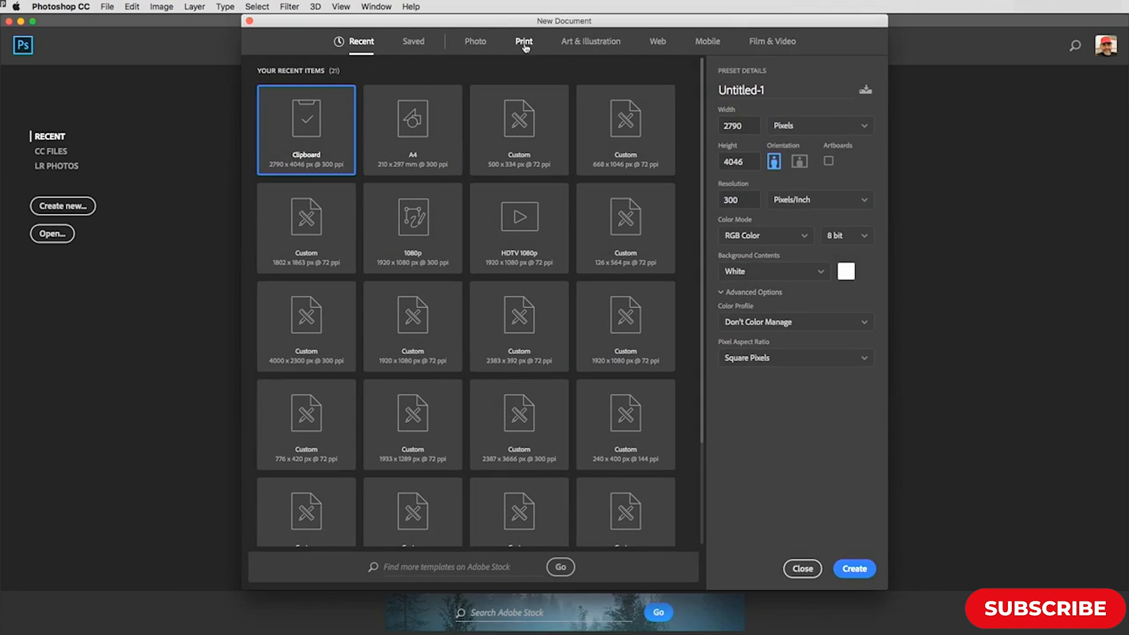
left_click(525, 43)
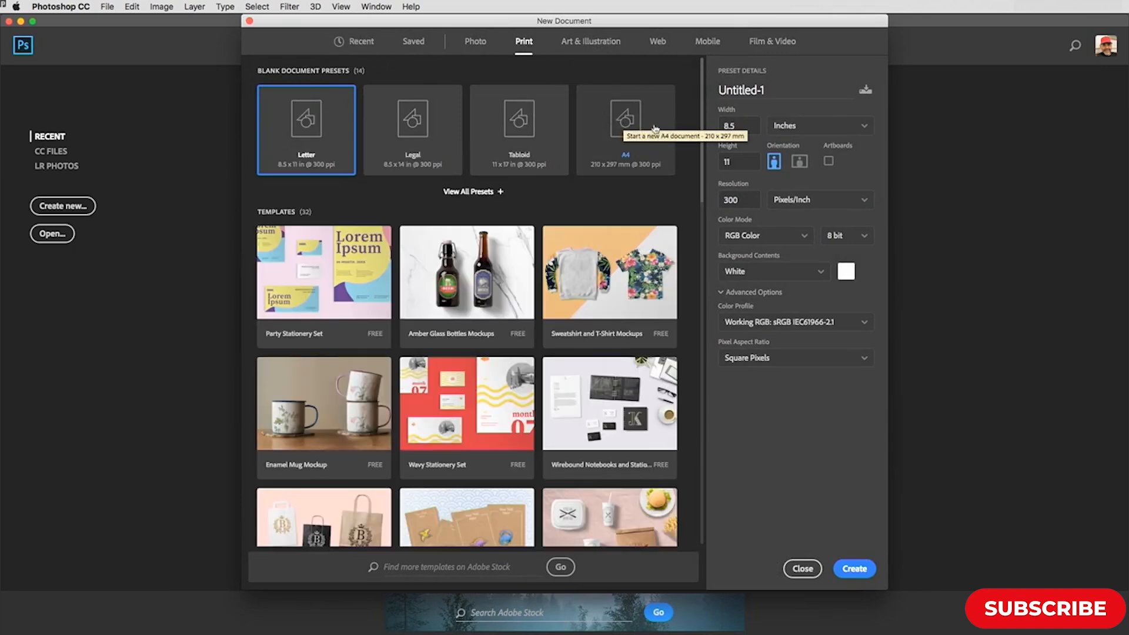
left_click(467, 193)
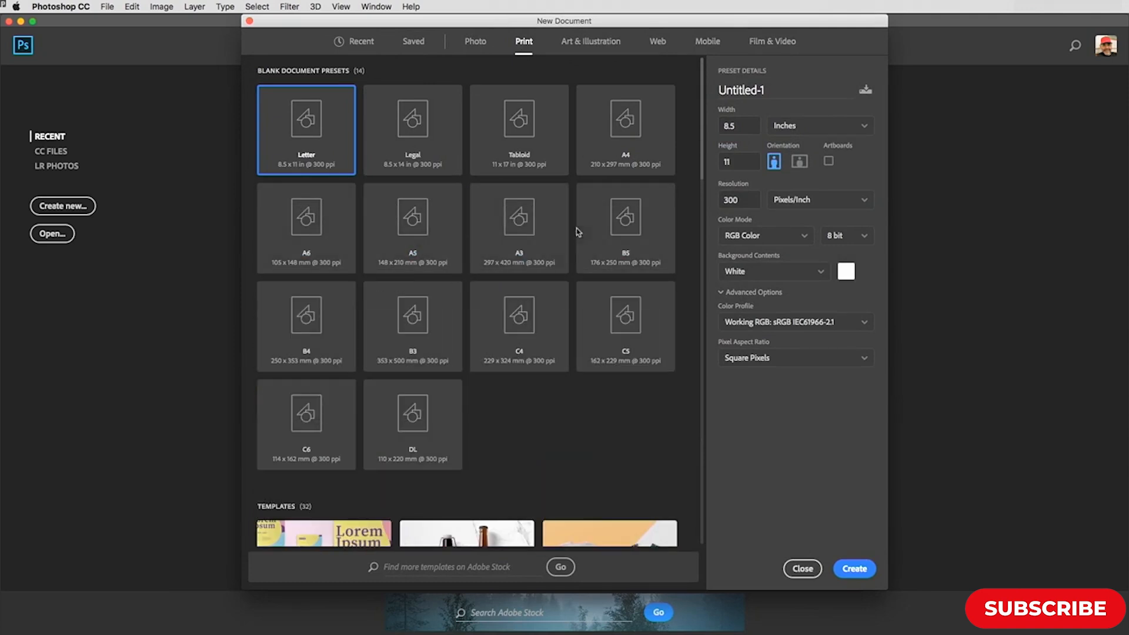
left_click(627, 128)
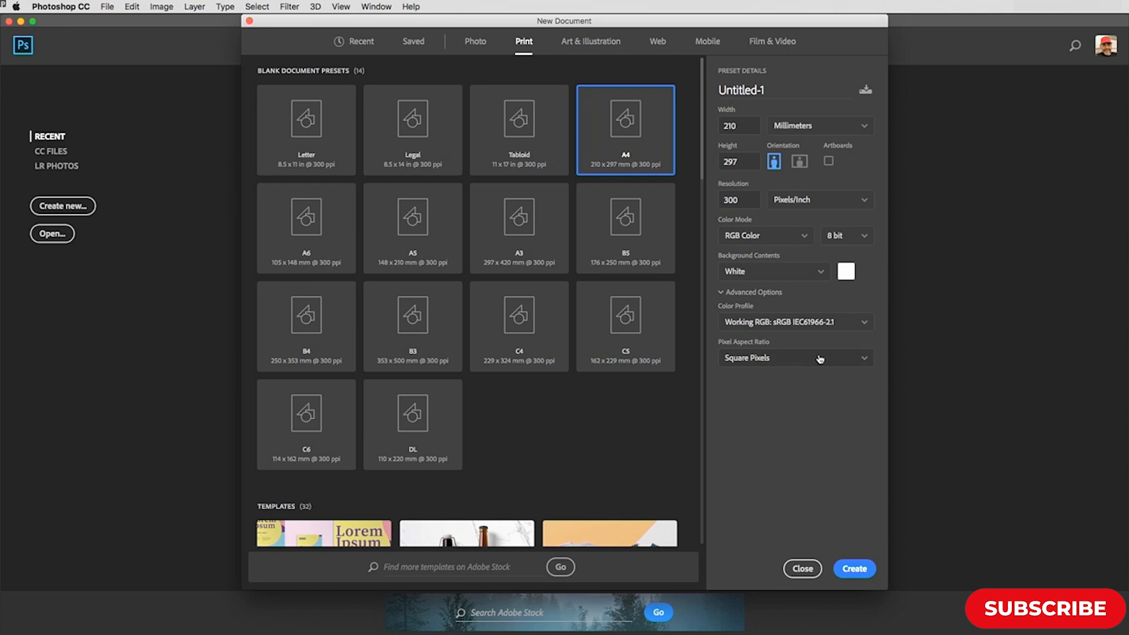
left_click(864, 125)
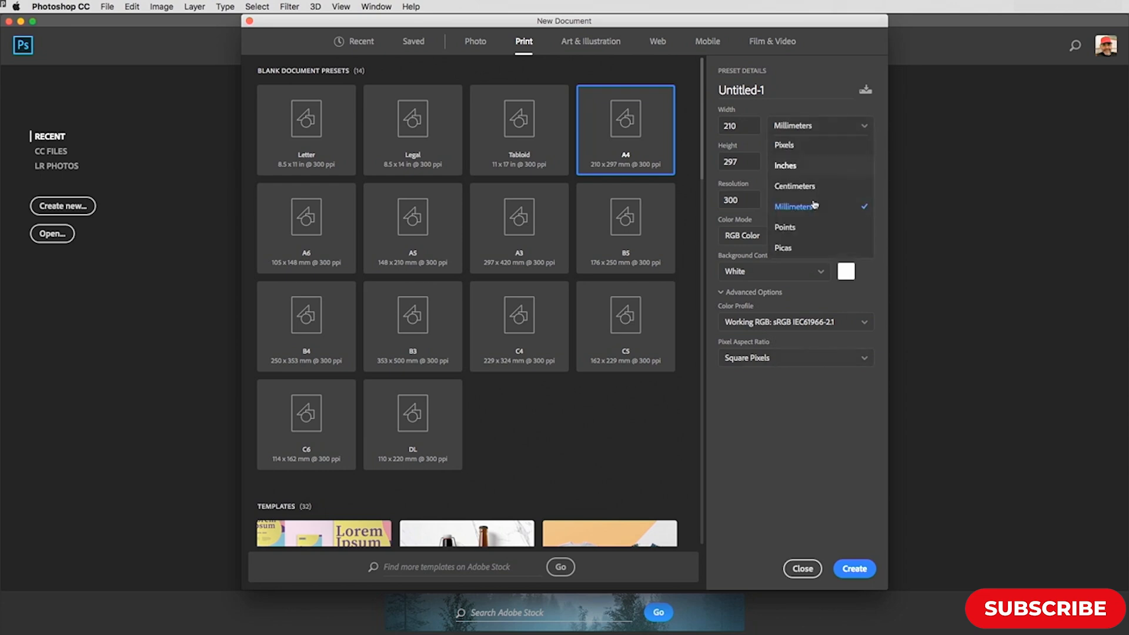
left_click(842, 132)
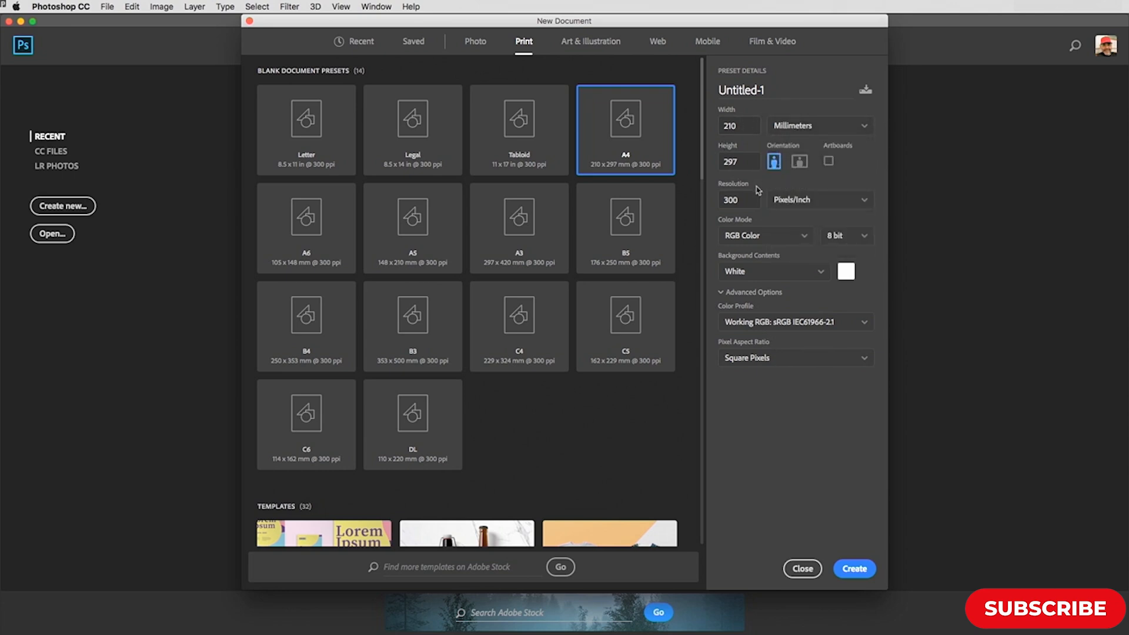
left_click(854, 567)
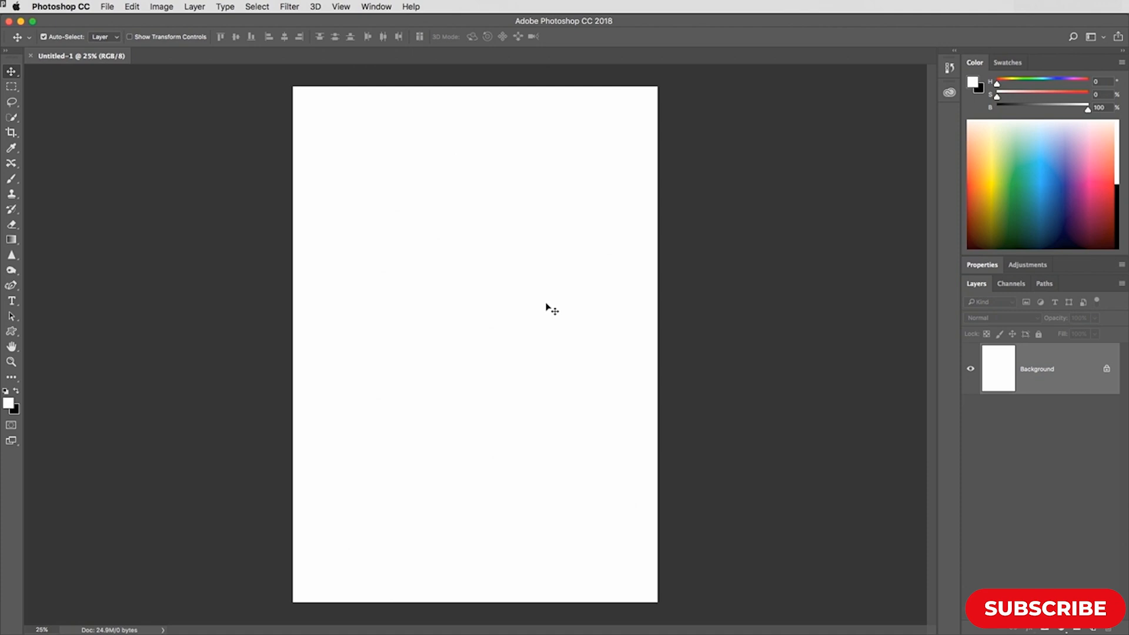
Save the blank document as massifeAd in Photoshop format inside a new Desktop folder named "Ps exercise"
left_click(106, 6)
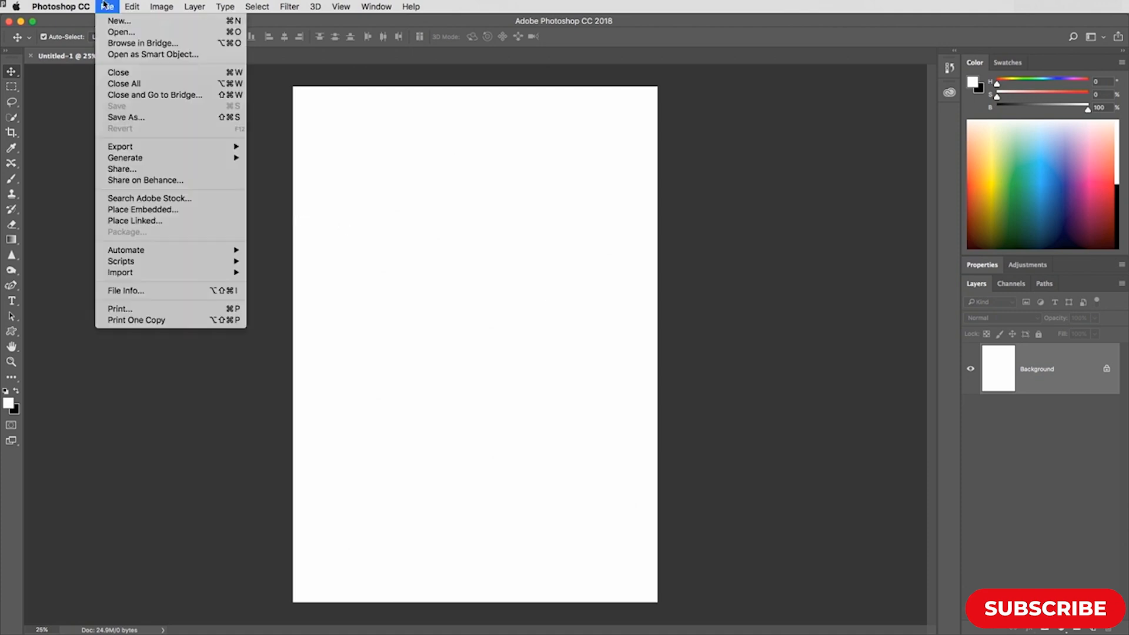
left_click(135, 117)
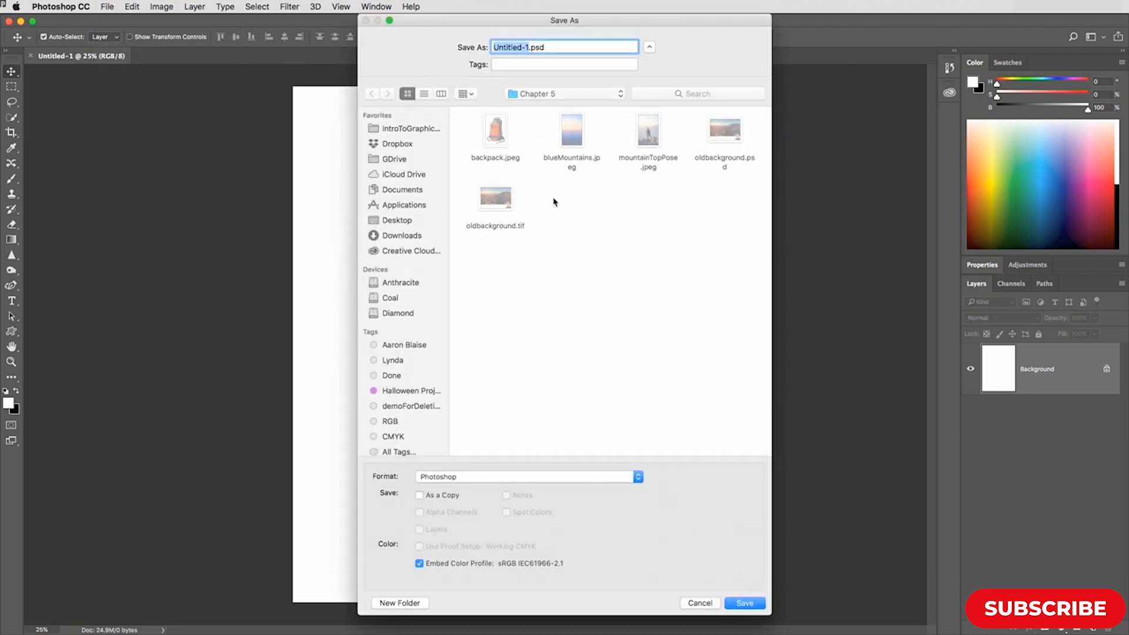
key("super+shift+d")
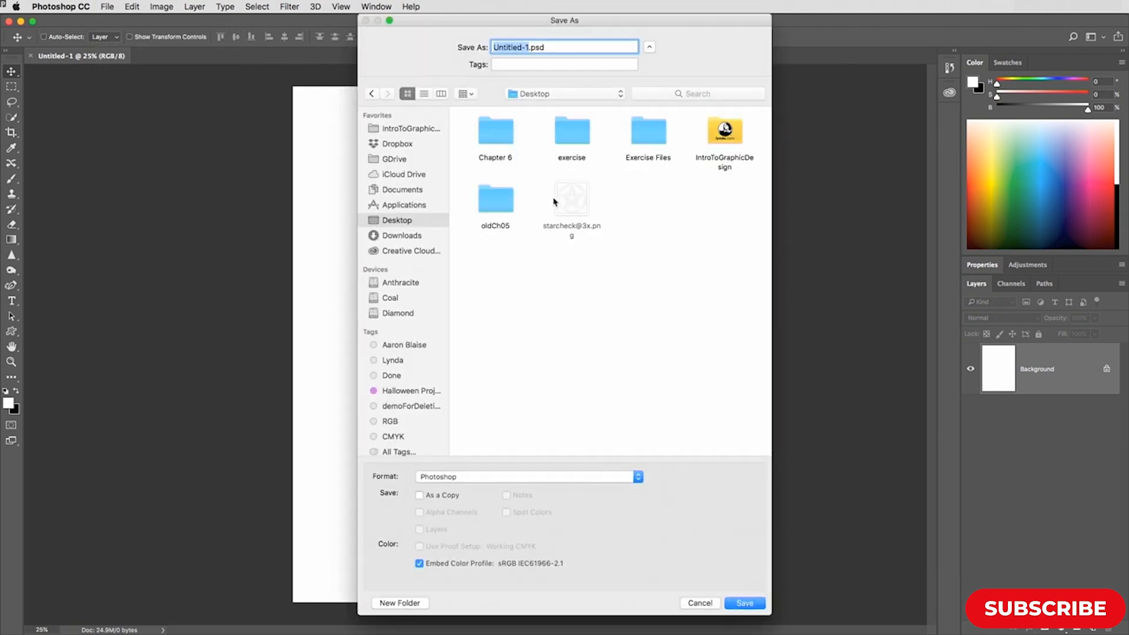
key("super+shift+n")
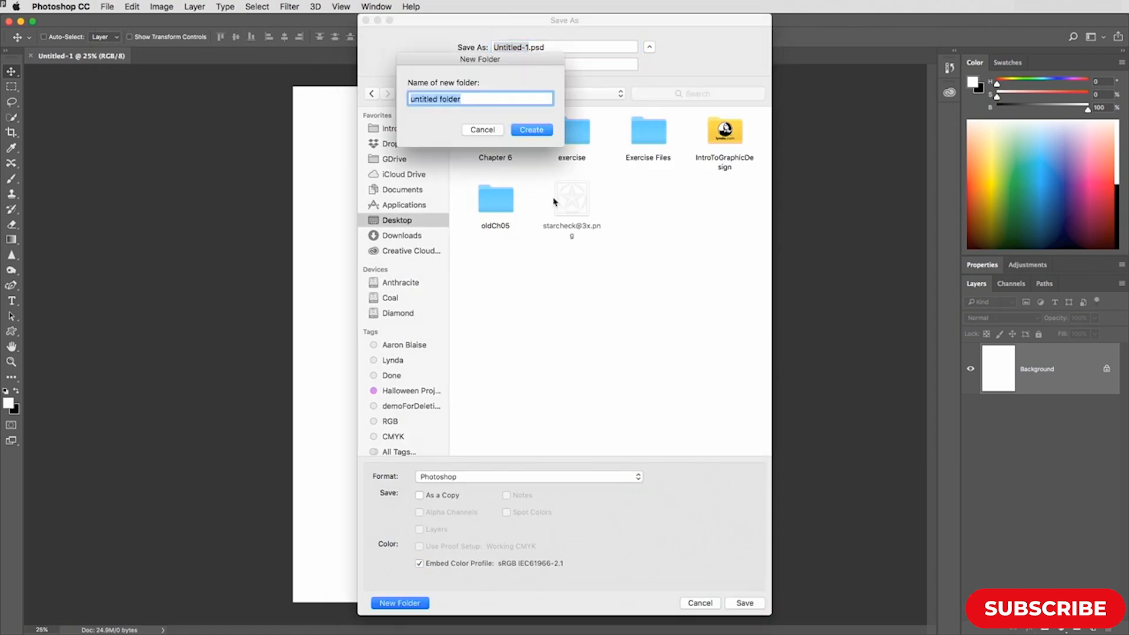
type("Ps")
type("xercise")
key("Return")
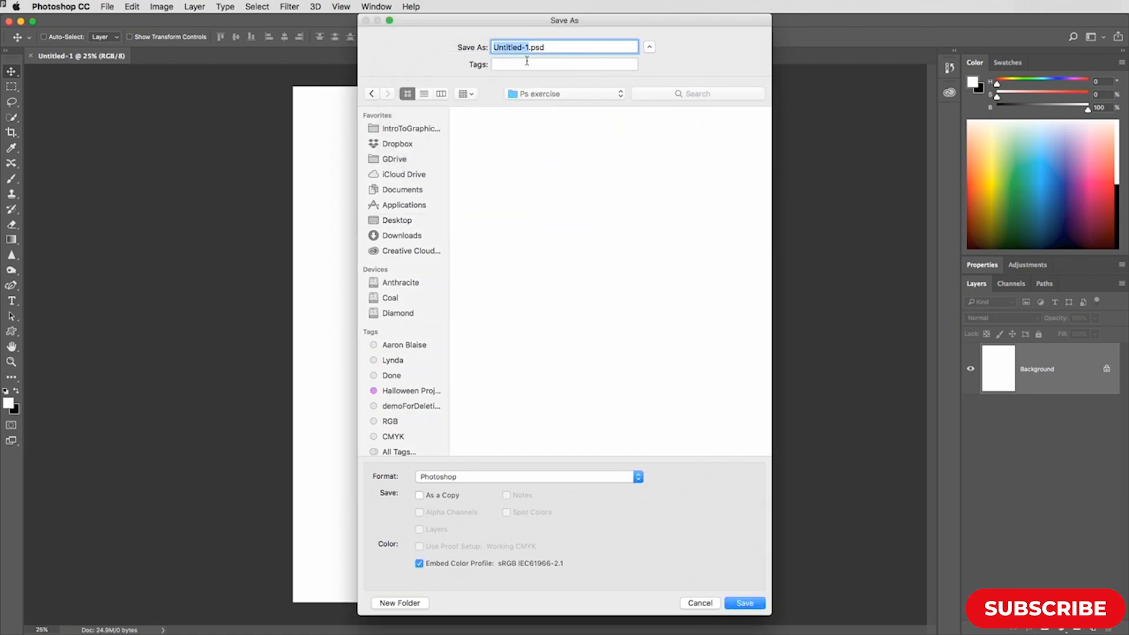
type("massifeAd")
left_click(751, 604)
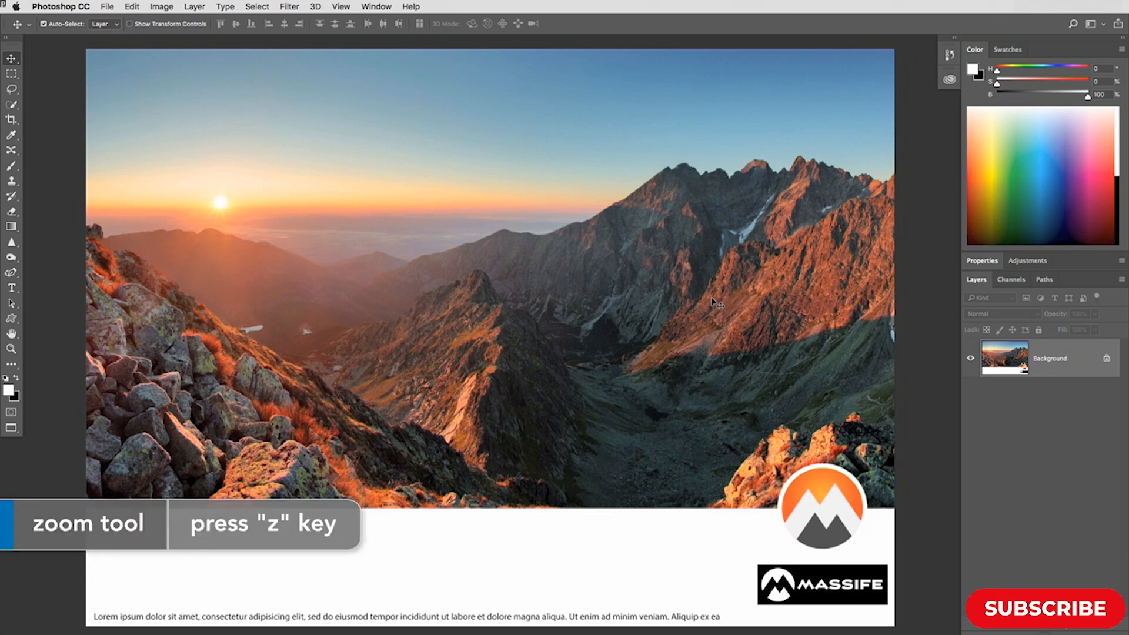
Examine the round orange mountain logo of the Massife ad up close with the Zoom tool
key("z")
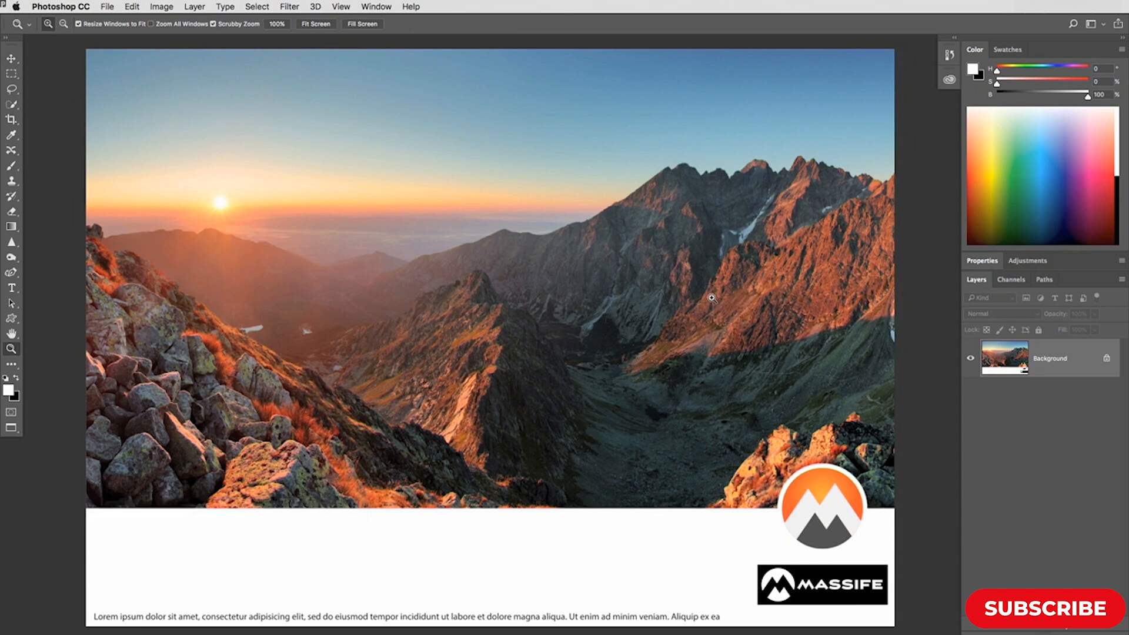
scroll(711, 298, "left", 10)
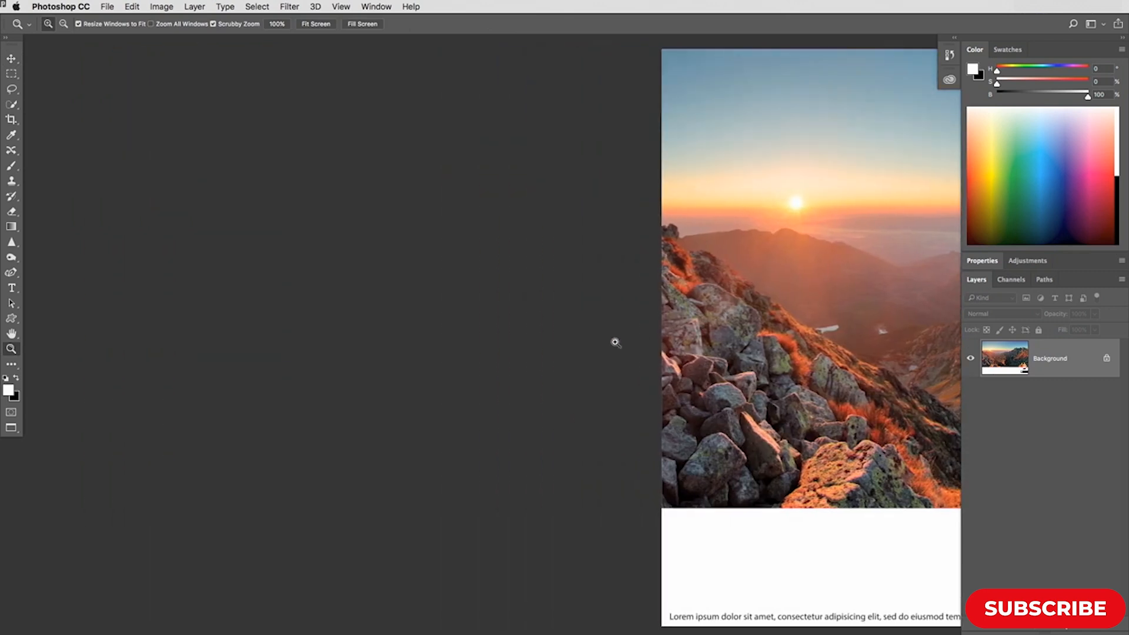
left_click(725, 392)
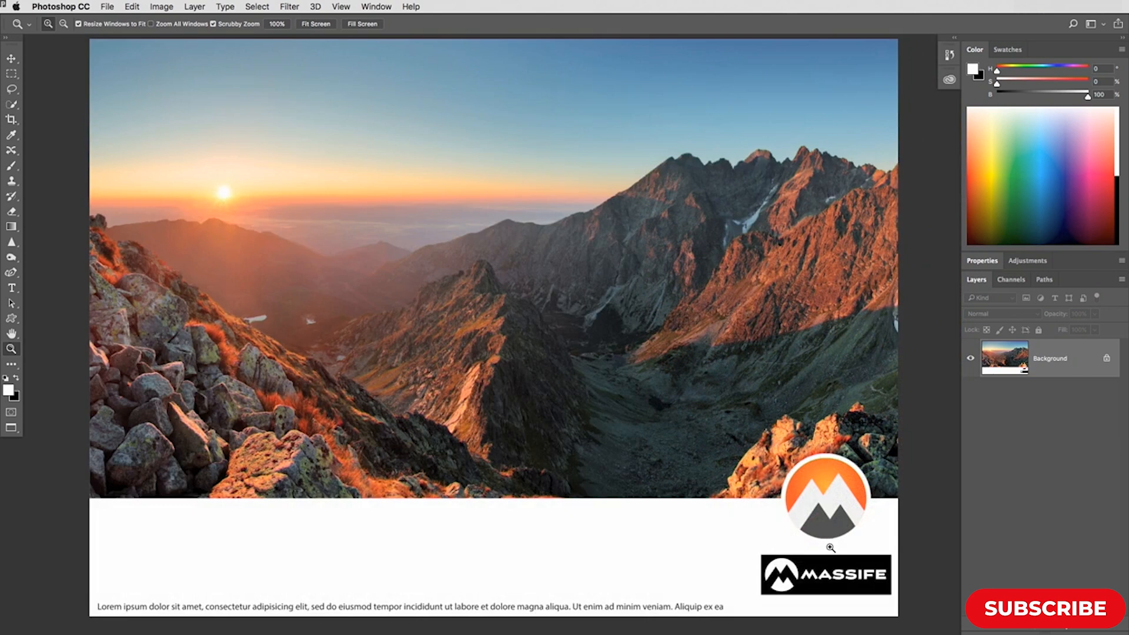
left_click_drag(829, 548, 840, 547)
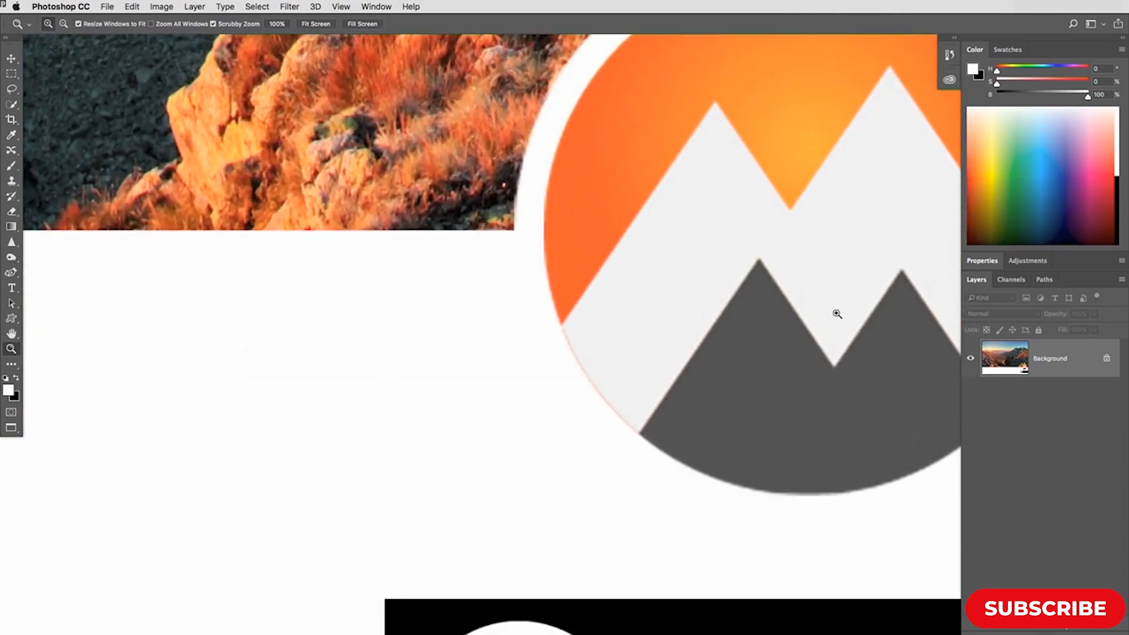
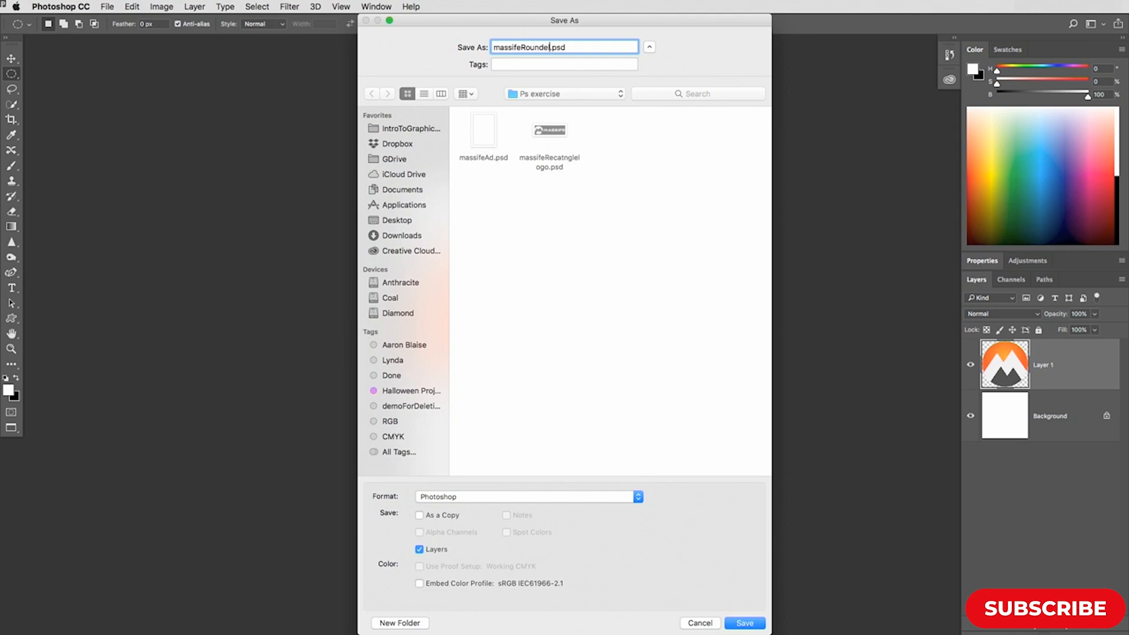
Save the round logo document with its layers in the "Ps exercise" folder, keeping Maximize Compatibility enabled
key("Return")
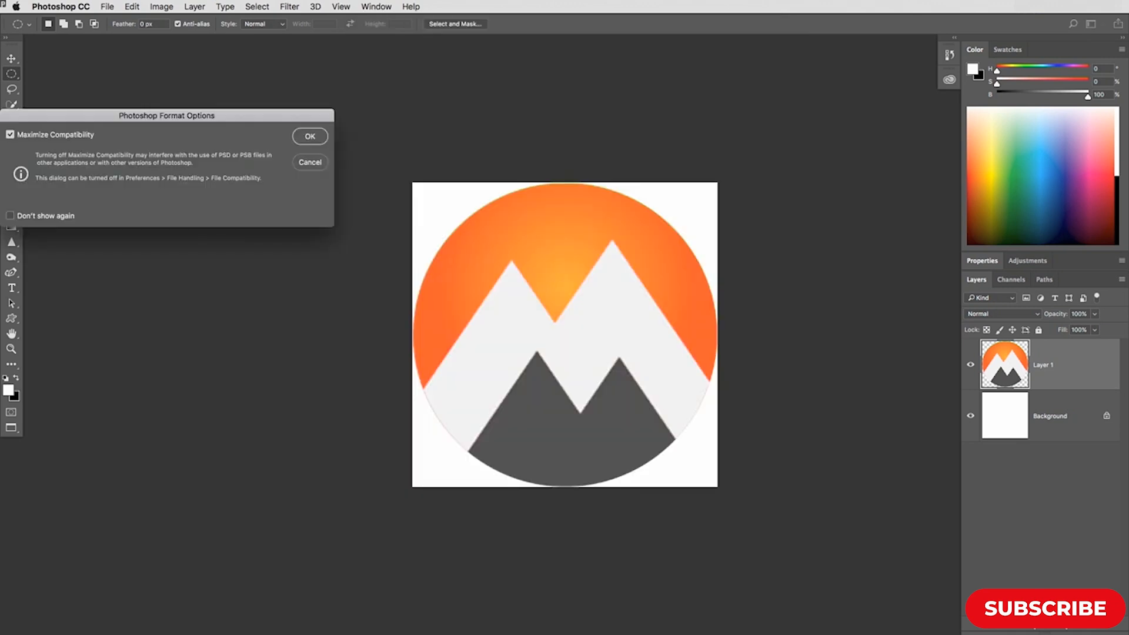
key("Return")
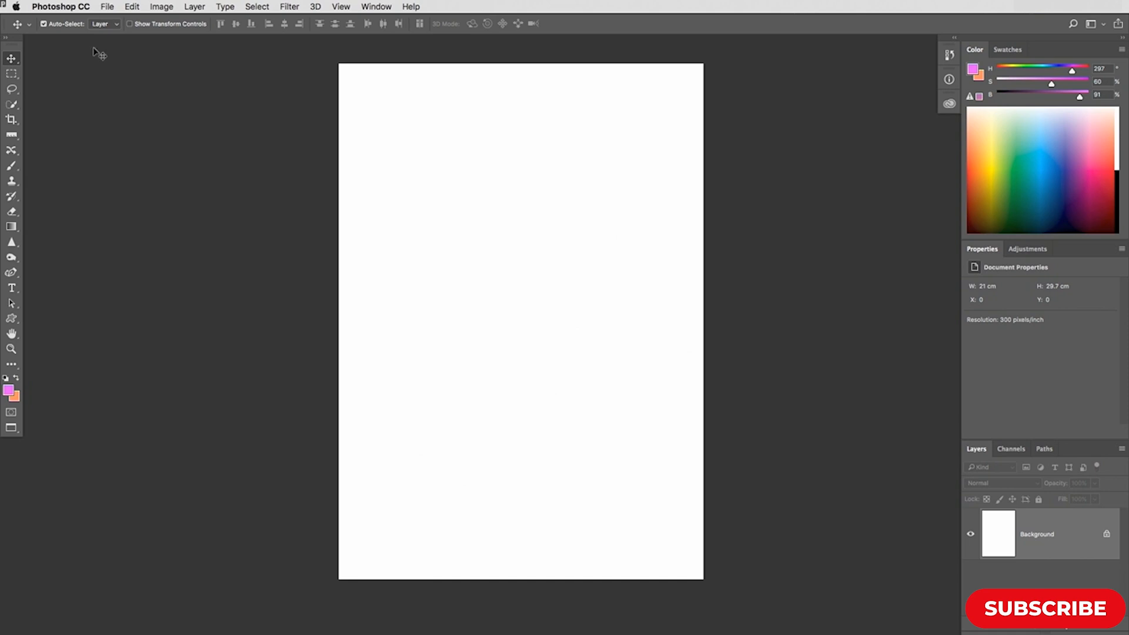
Place blueMountains.psd from the Chapter 5 folder into the blank A4 document as a linked image
left_click(107, 7)
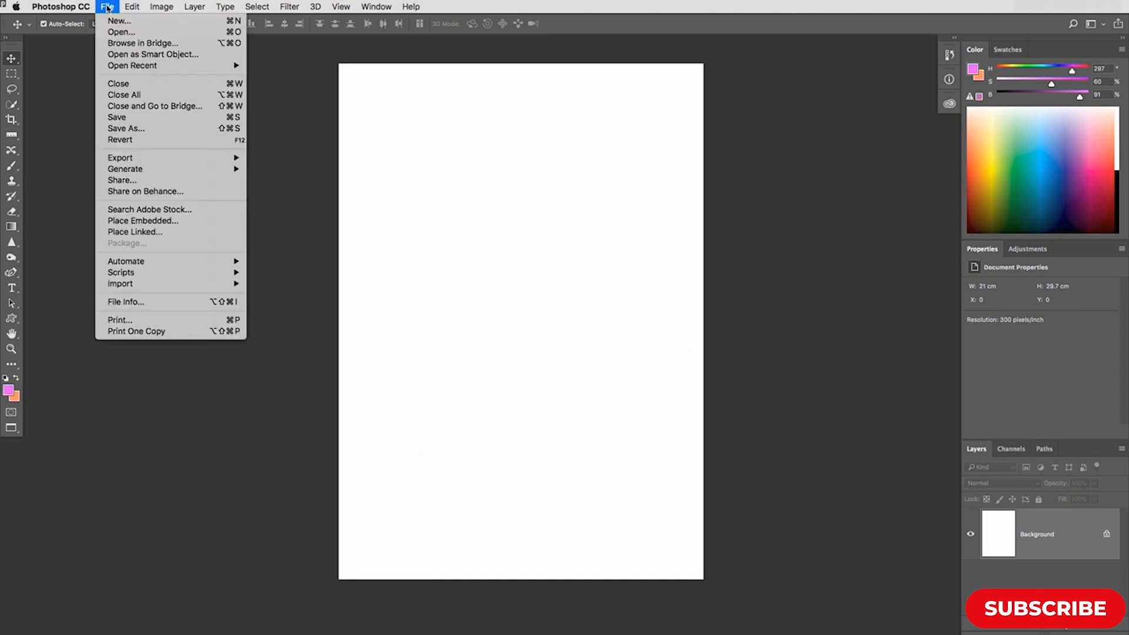
left_click(192, 234)
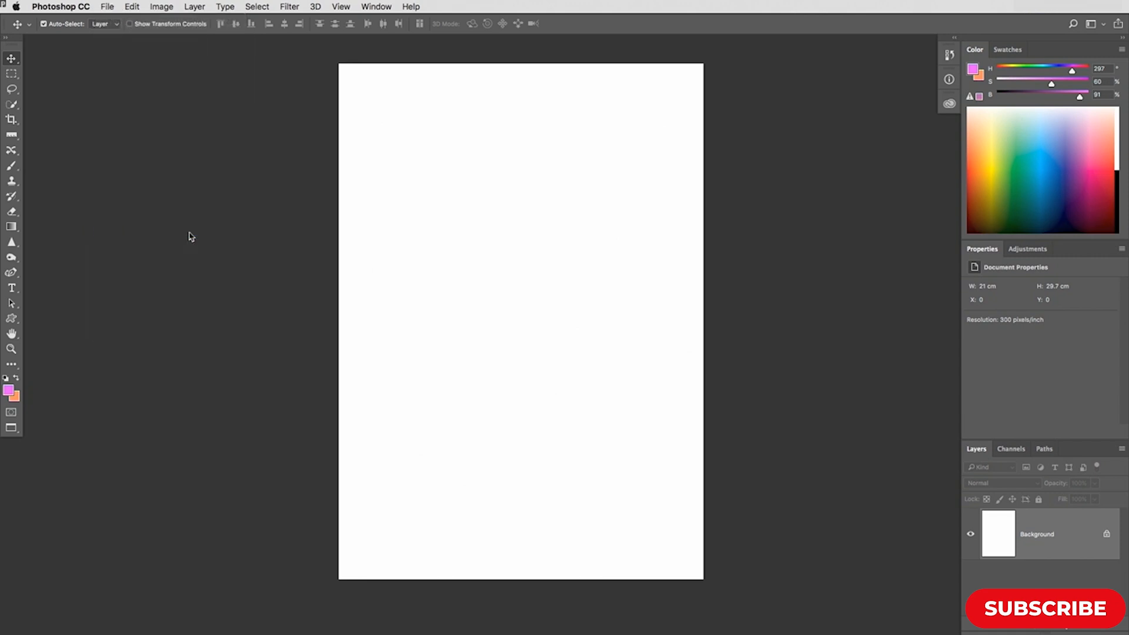
left_click_drag(637, 100, 557, 103)
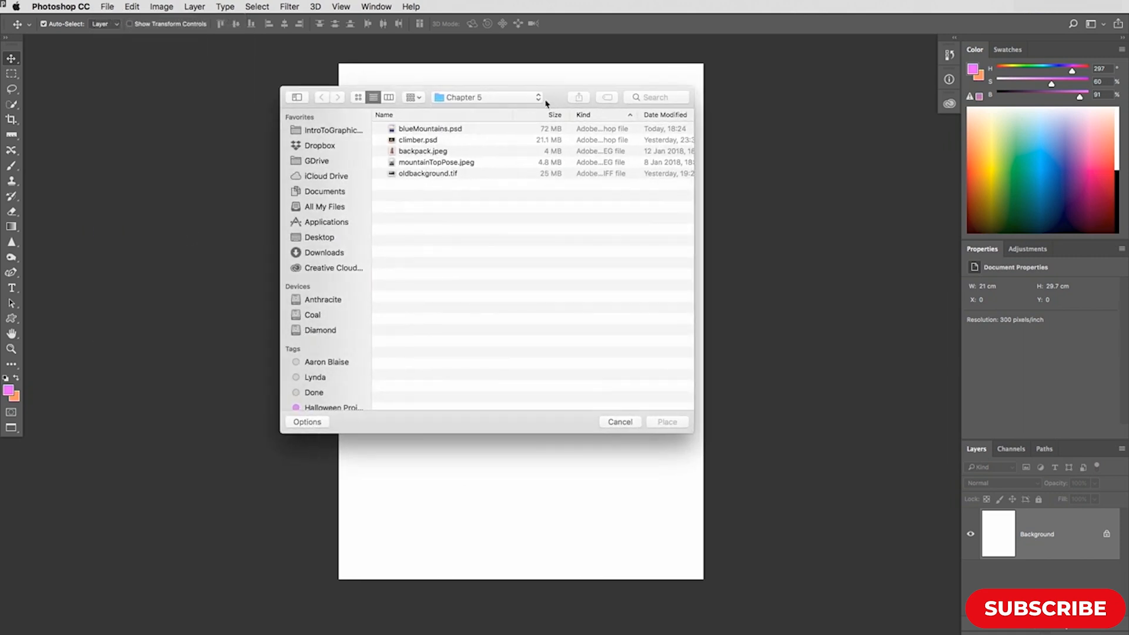
left_click(394, 132)
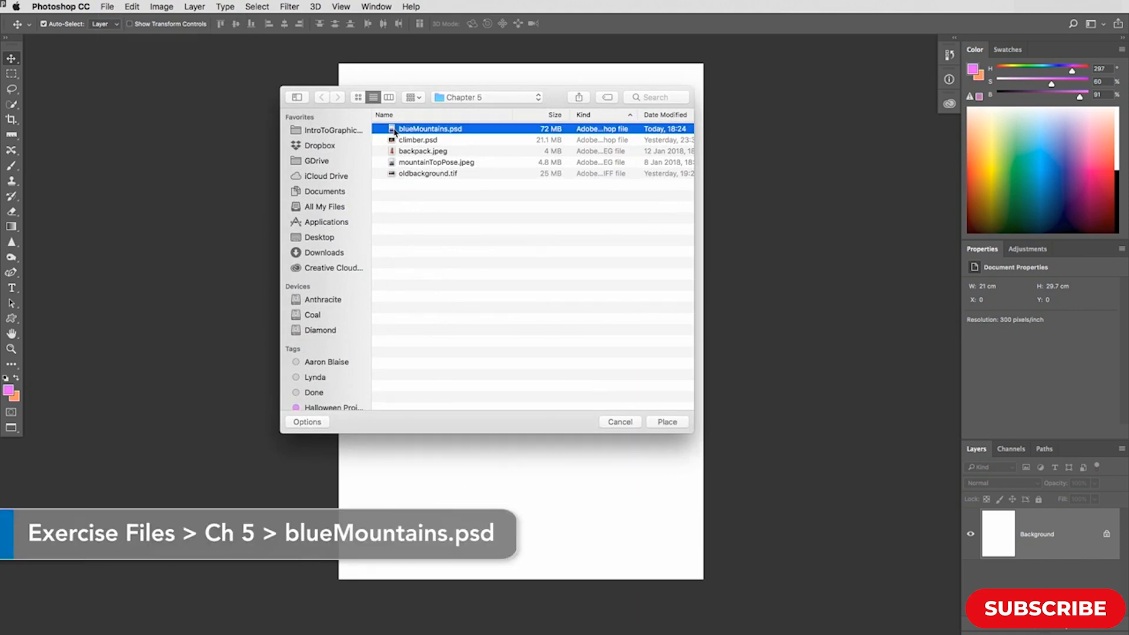
double_click(395, 131)
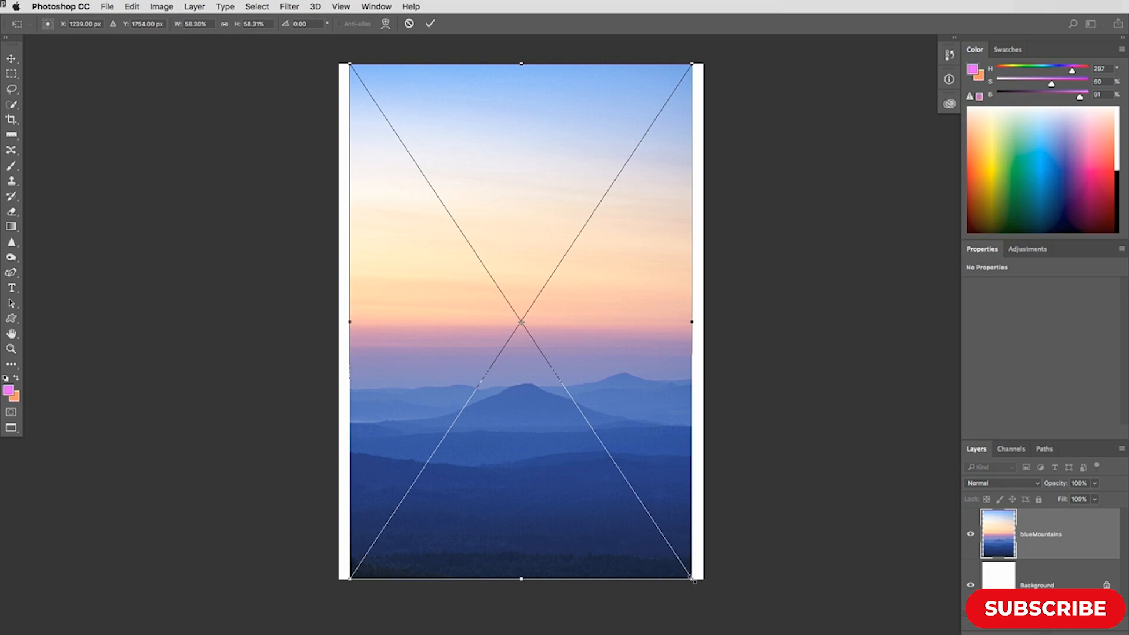
Try to scale the placed mountain image down proportionally from its lower corner, and undo that scaling
left_click_drag(692, 579, 679, 520)
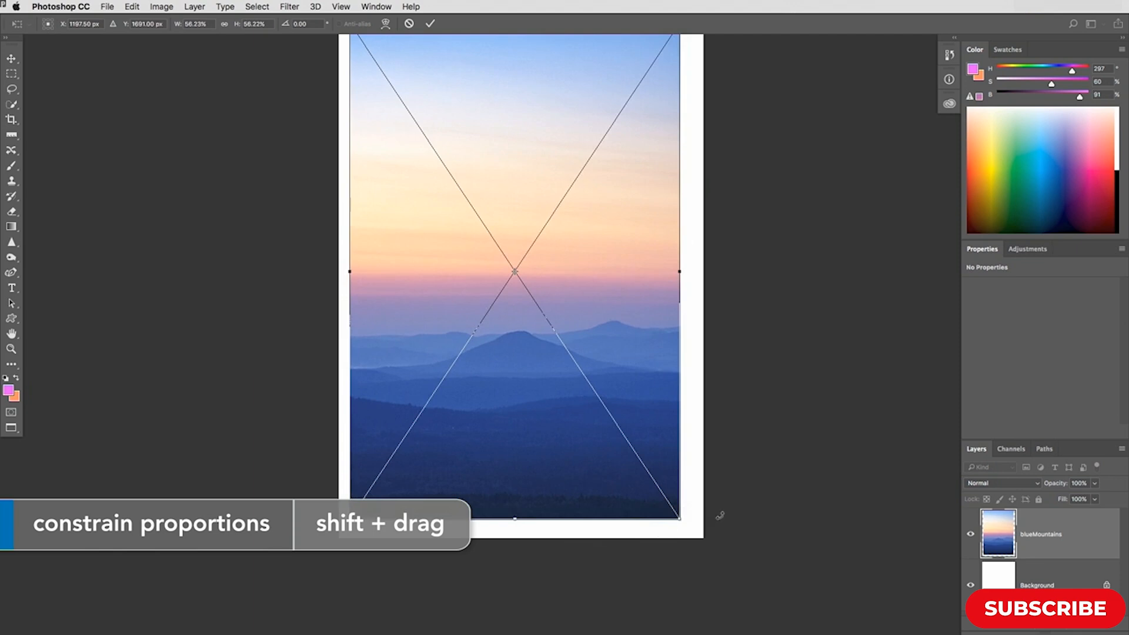
left_click_drag(733, 486, 689, 524)
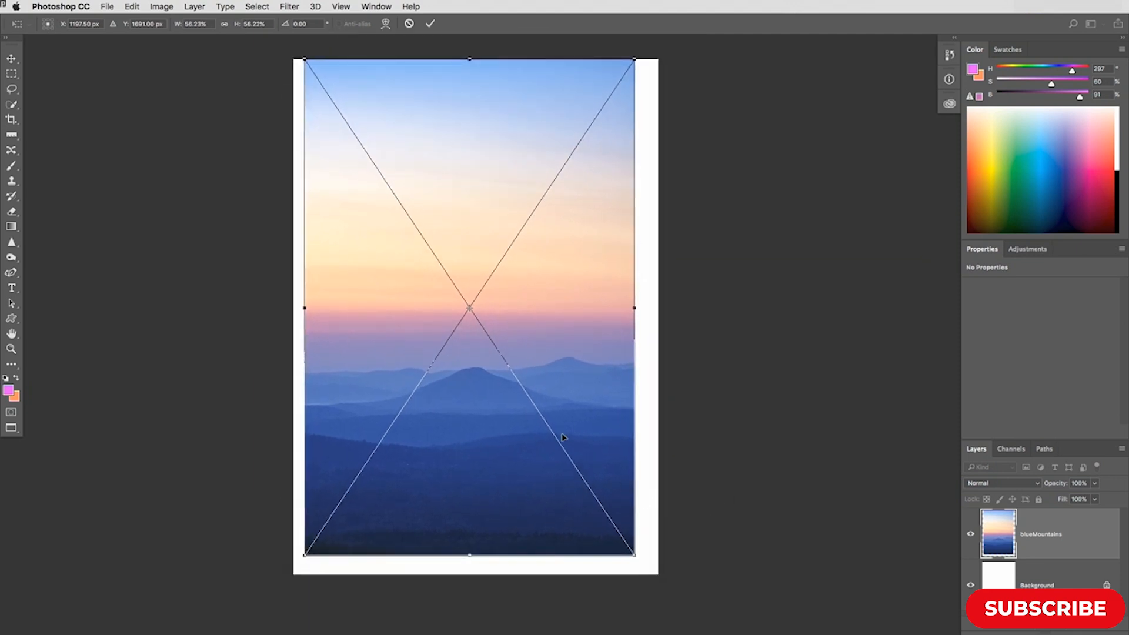
key("super+z")
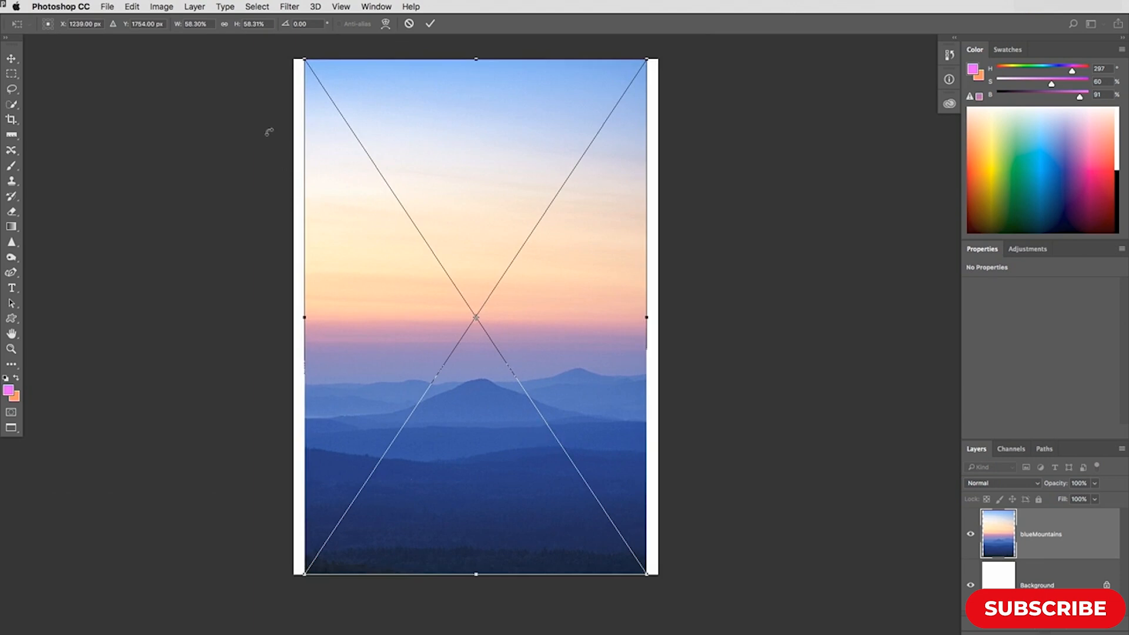
Scale the placed mountain image to 77.30% with linked width and height, move it down to fill the page, and commit the placement
left_click(225, 26)
left_click_drag(236, 27, 253, 32)
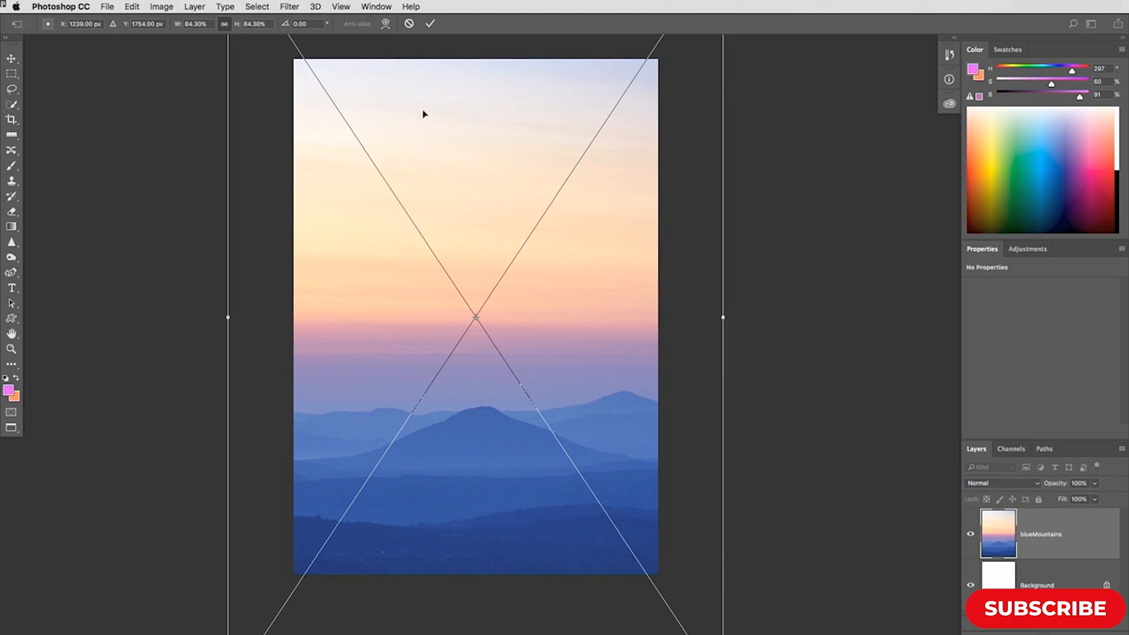
left_click_drag(492, 89, 491, 142)
scroll(492, 141, "up", 1)
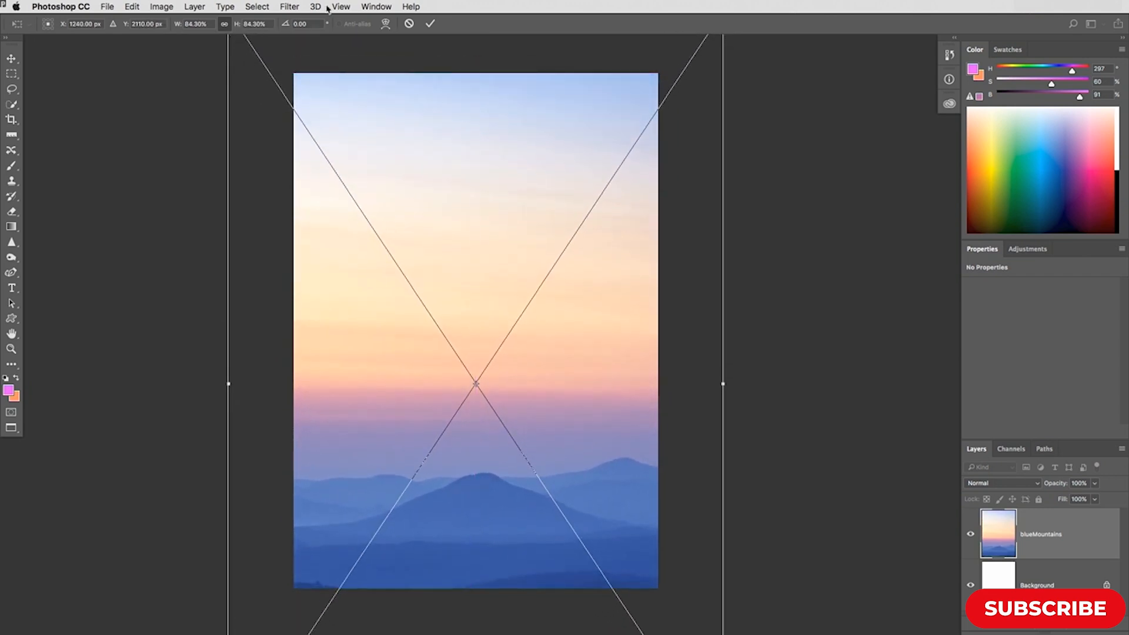
left_click_drag(240, 27, 234, 28)
mouse_move(431, 109)
left_mouse_down()
mouse_move(440, 144)
mouse_move(435, 123)
left_mouse_up()
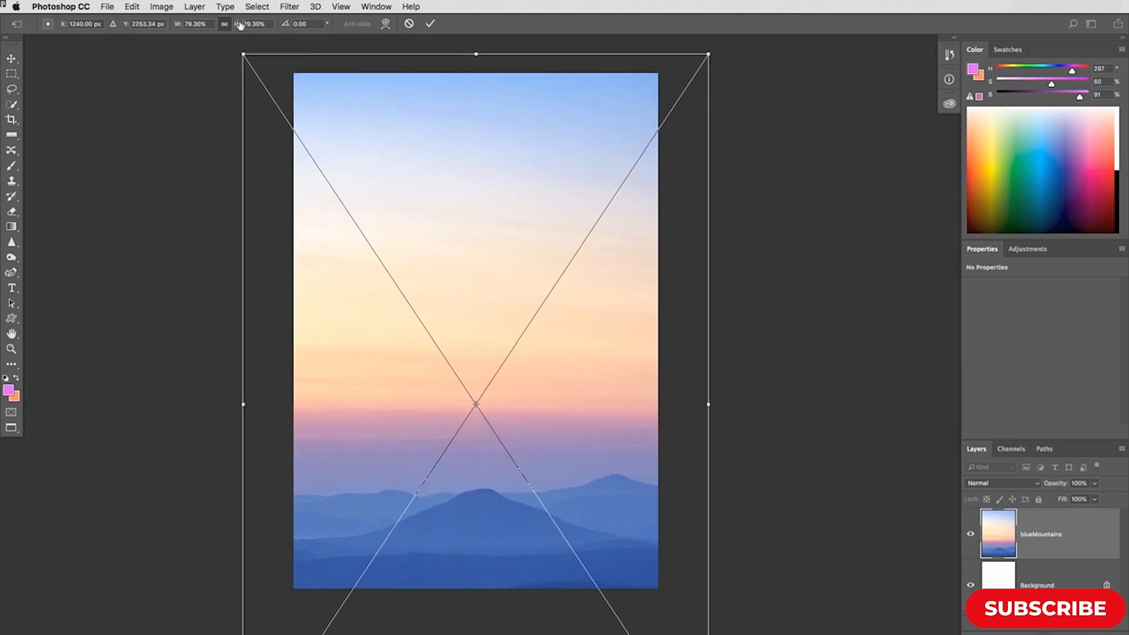
left_click_drag(240, 27, 237, 27)
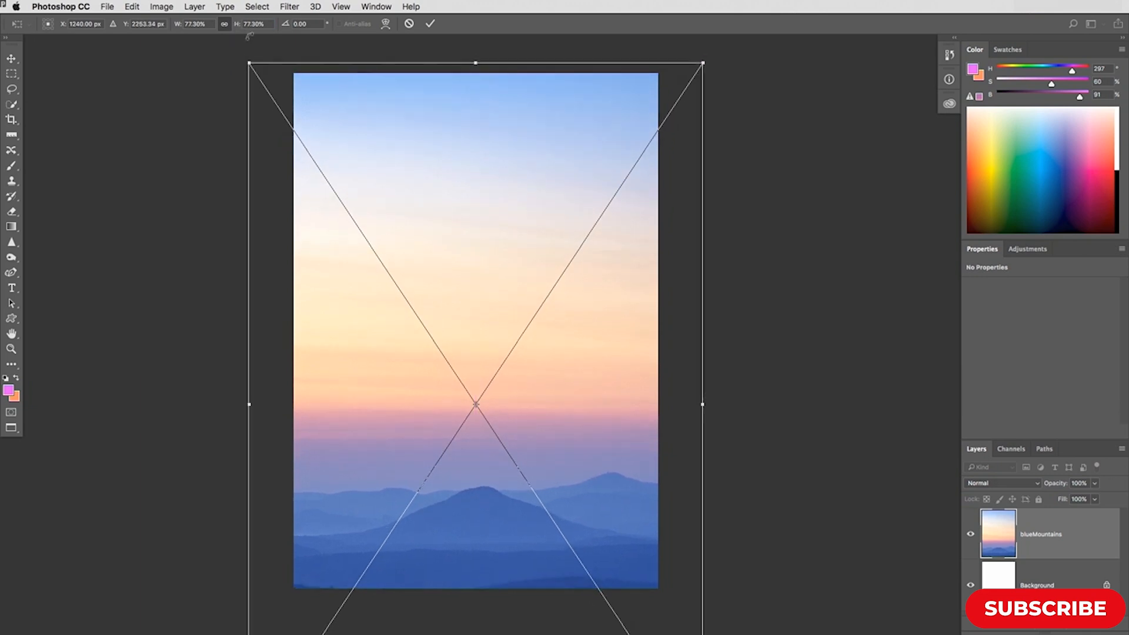
left_click_drag(422, 148, 422, 128)
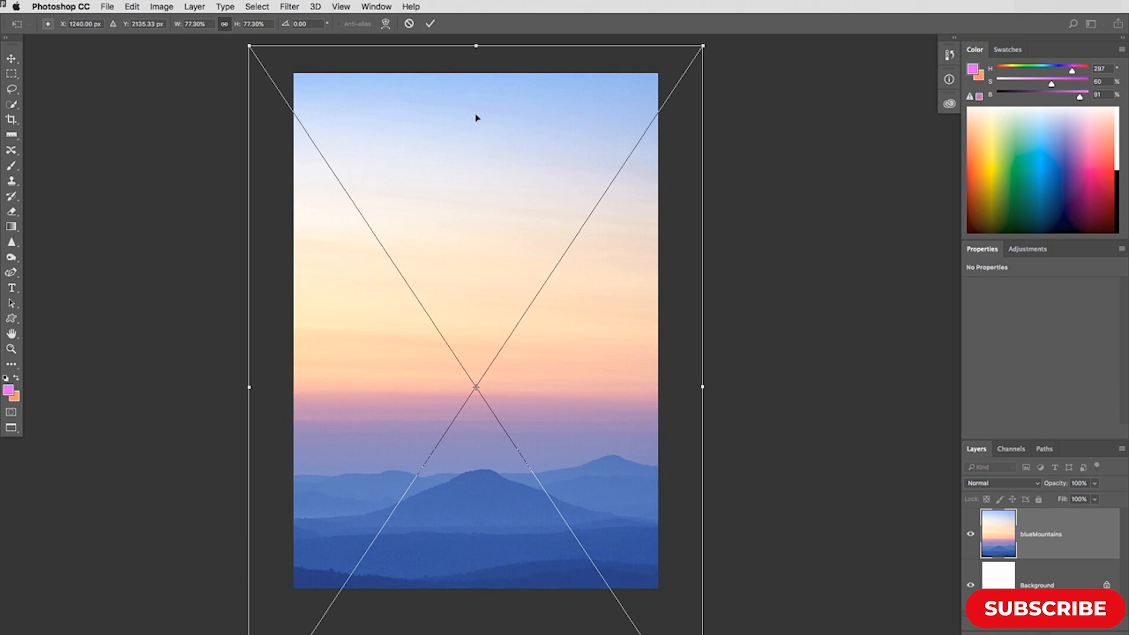
key("Return")
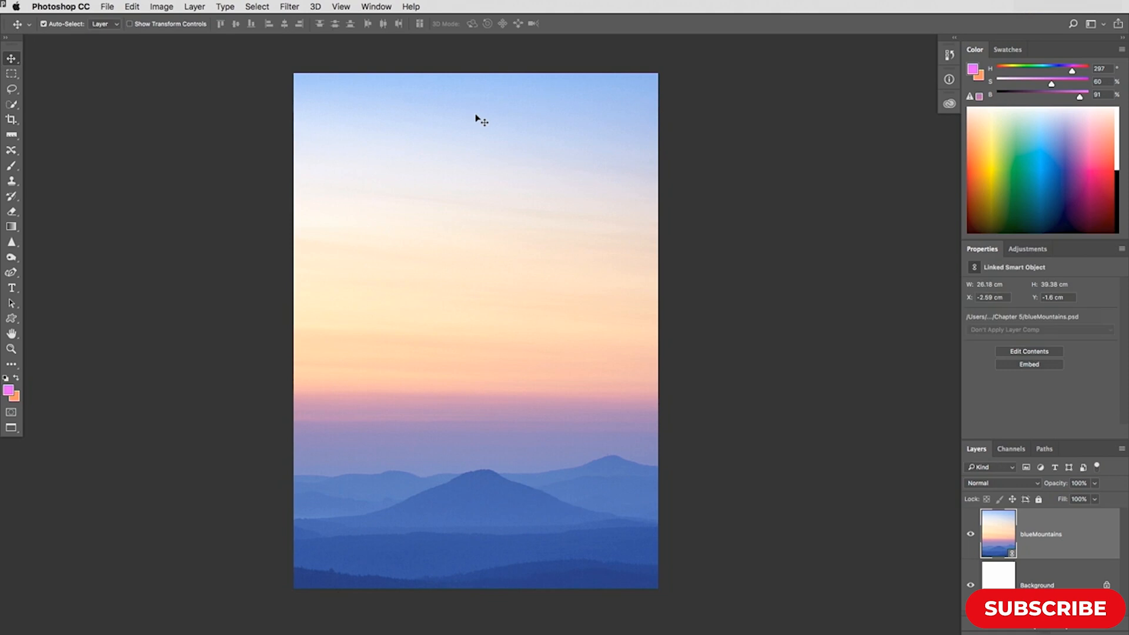
Place backpack.jpeg from the Chapter 5 folder as a linked image above the mountains, accepting its default size and position
left_click(109, 6)
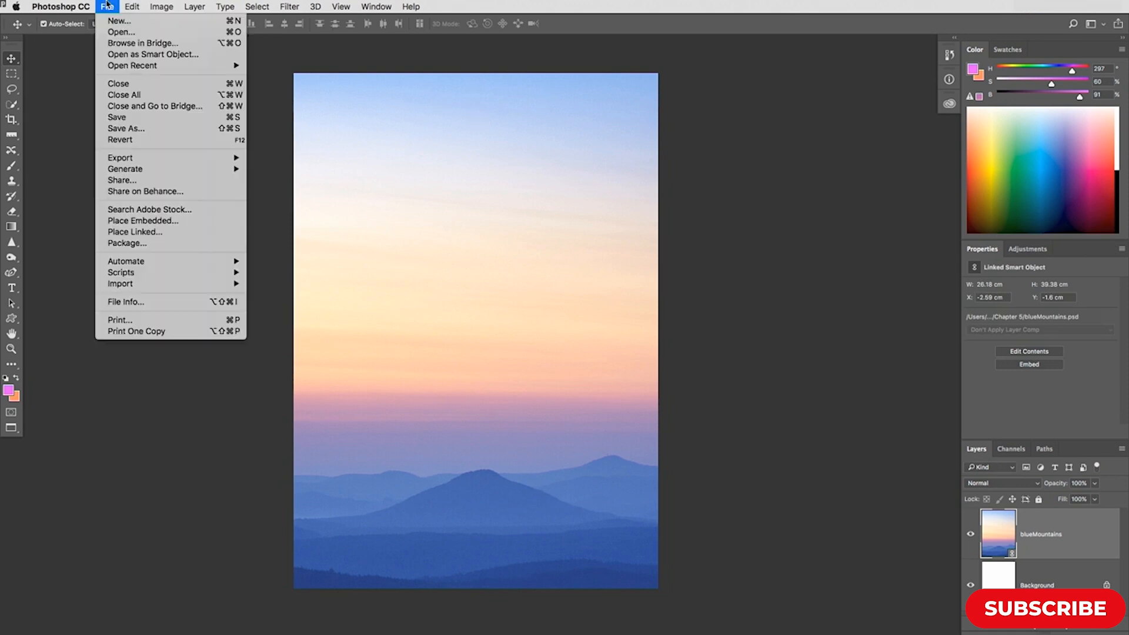
left_click(185, 233)
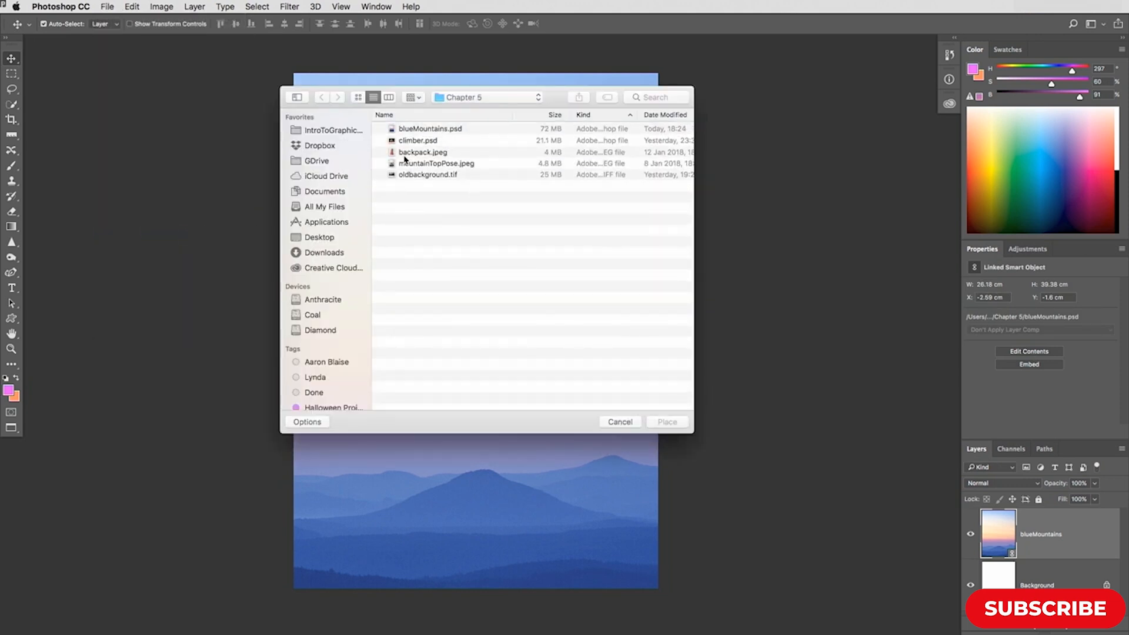
left_click(413, 154)
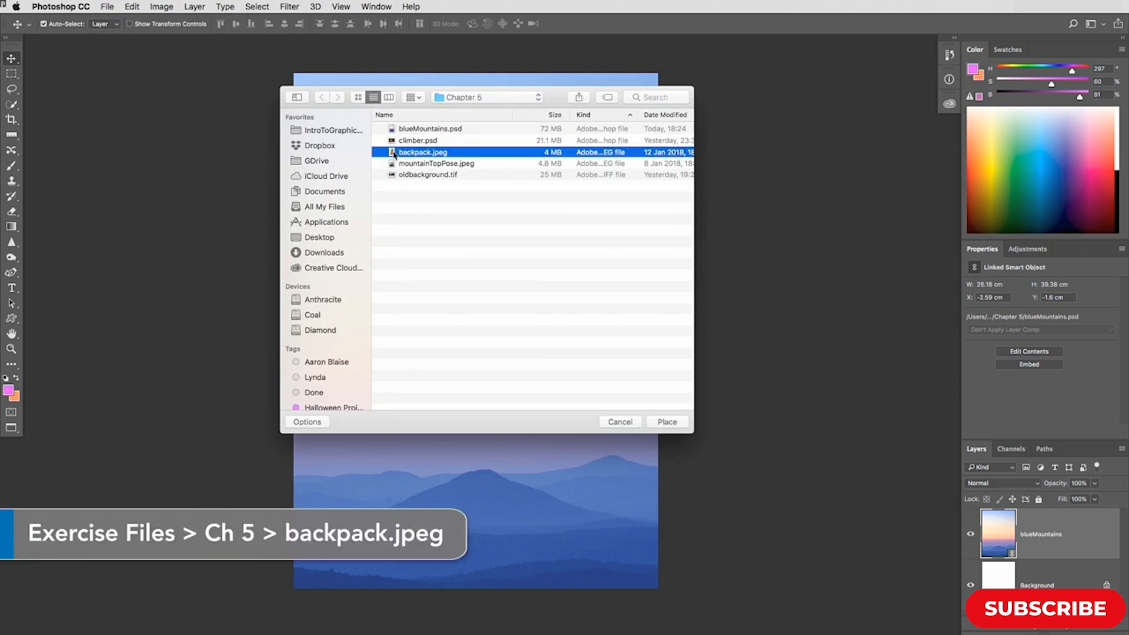
double_click(393, 153)
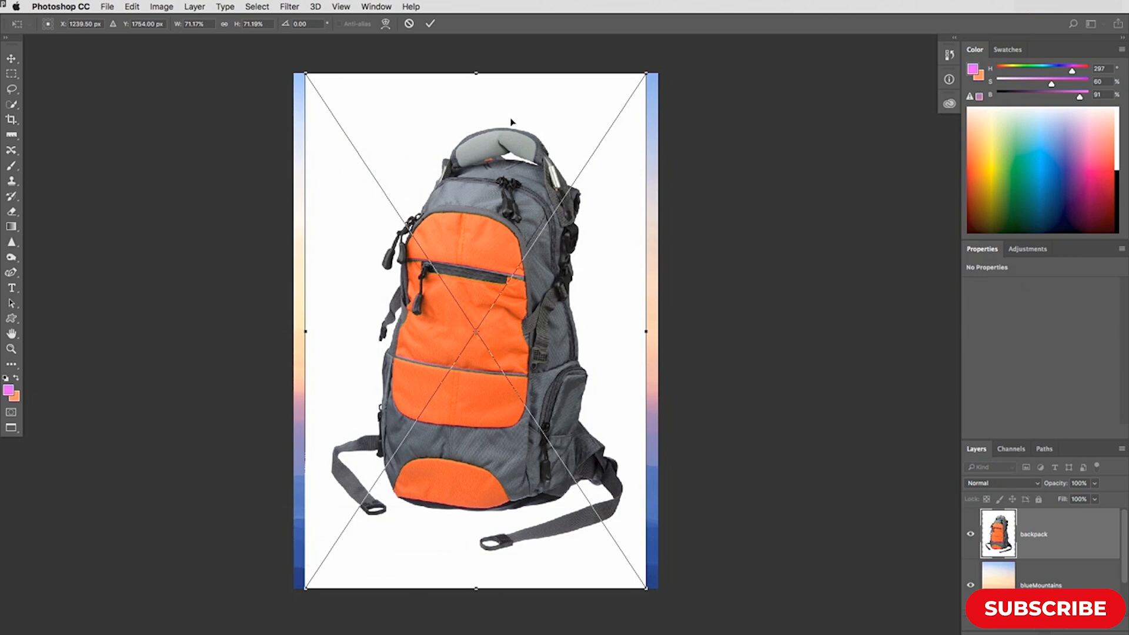
key("Return")
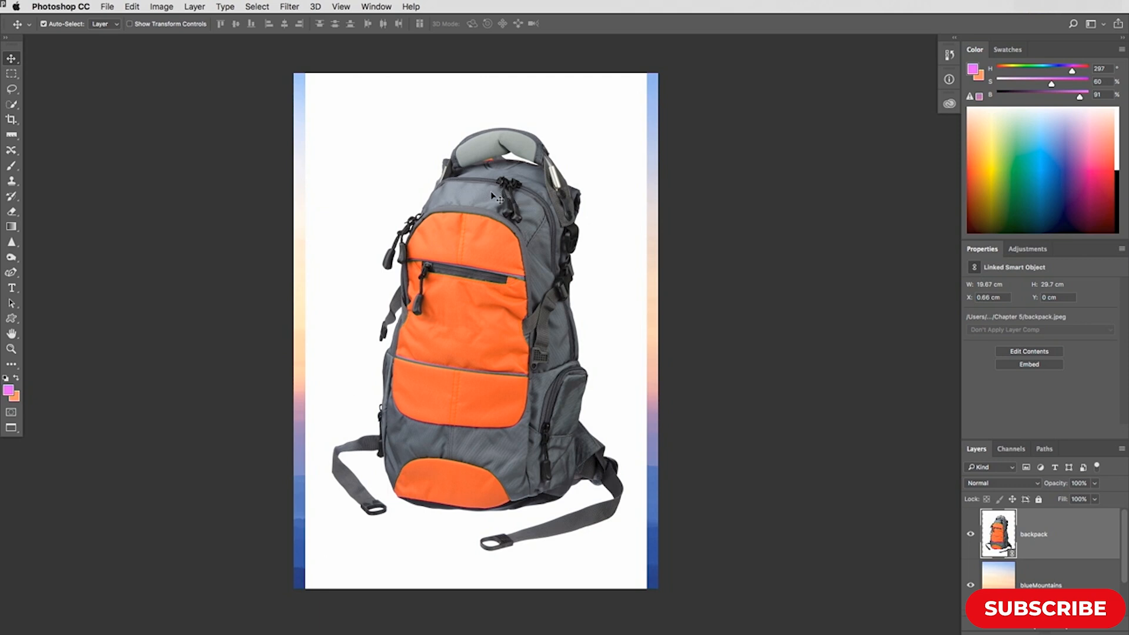
Select the white area around the backpack with the Magic Wand at tolerance 32 with Contiguous enabled, and deselect it
left_click(13, 106)
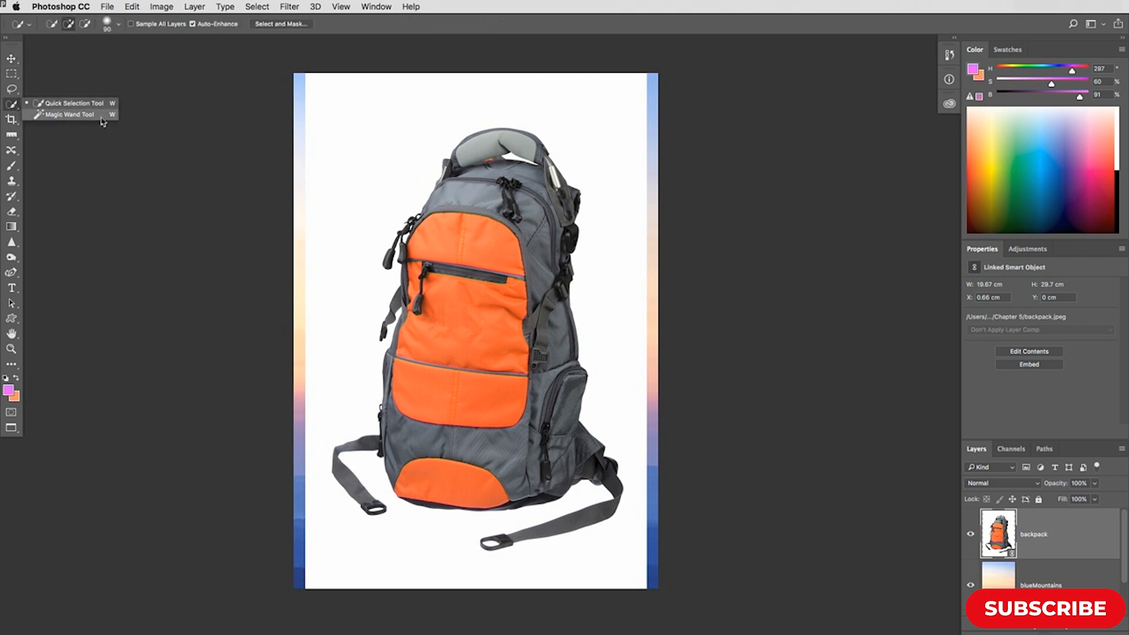
left_click(71, 116)
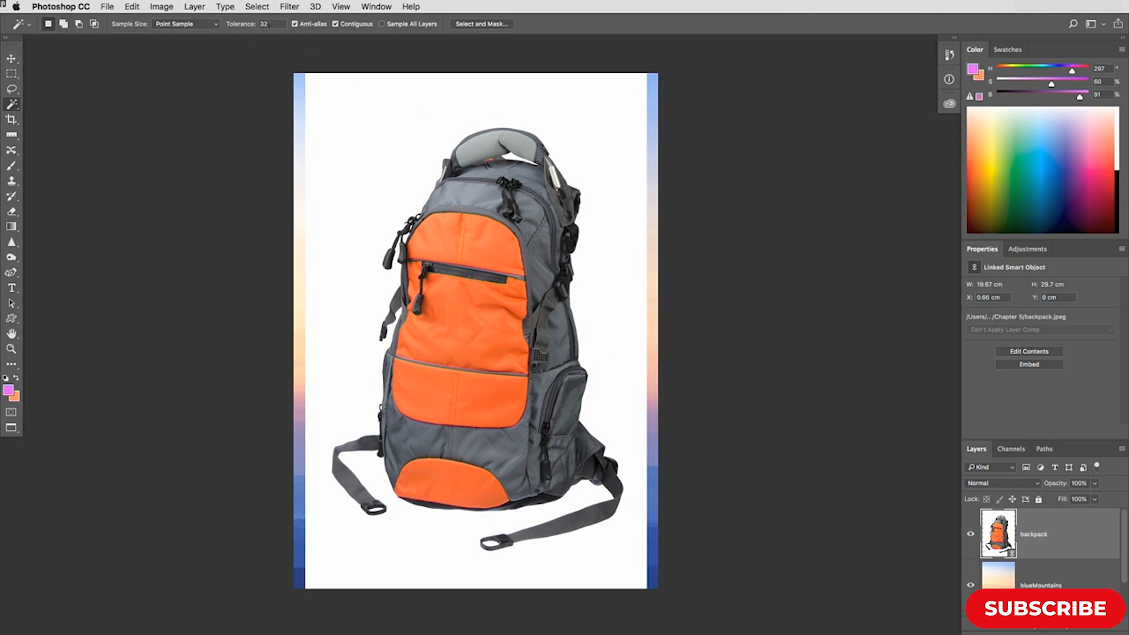
left_click(394, 131)
left_click(257, 6)
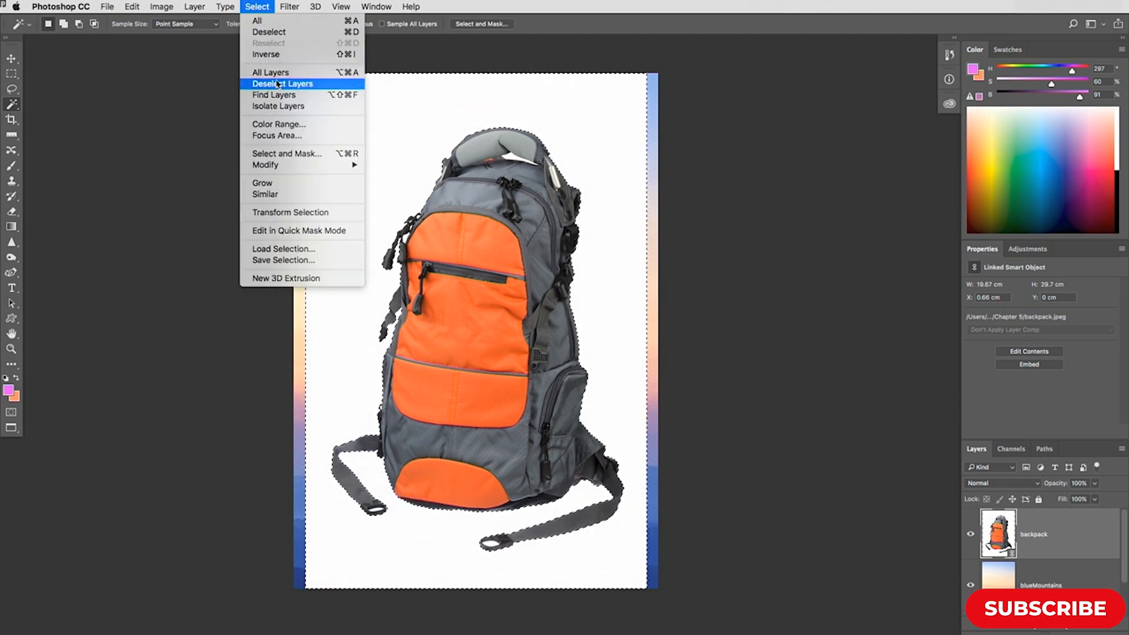
left_click(272, 31)
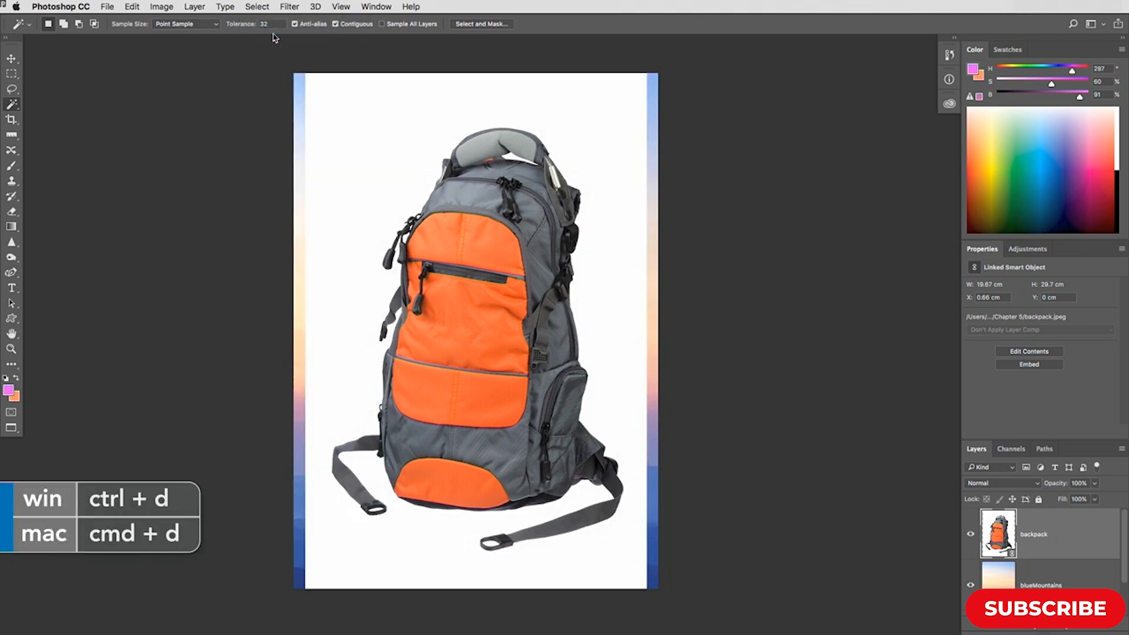
Try the Magic Wand on the white background with Contiguous disabled, and clear the resulting selection
left_click(352, 25)
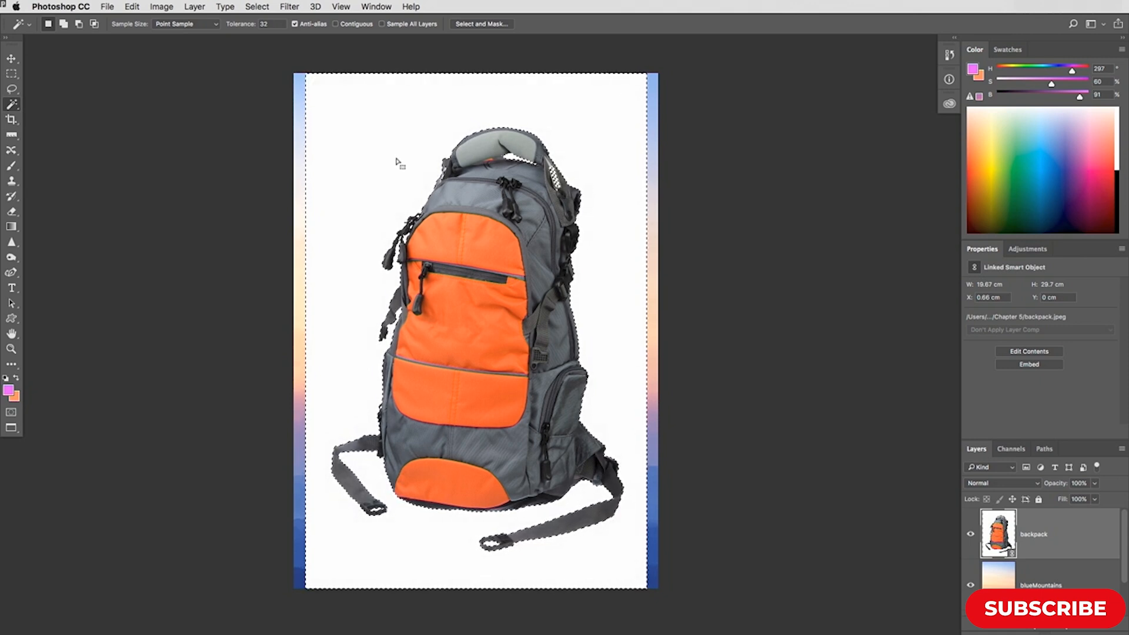
left_click(259, 6)
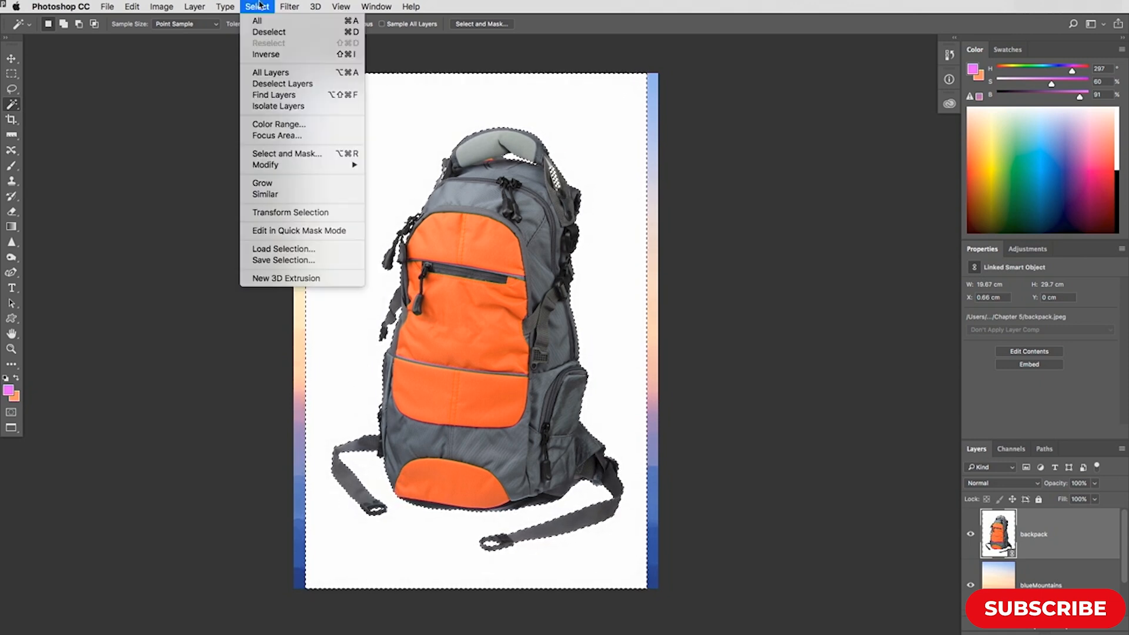
left_click(268, 32)
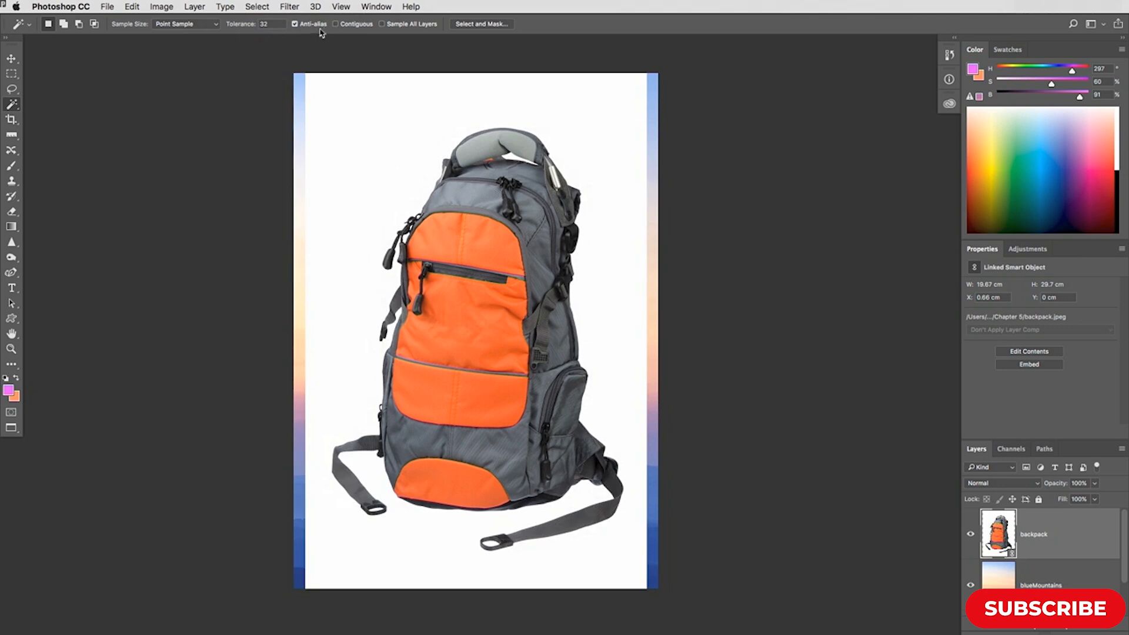
With Contiguous enabled, select the white background, add the white gap under the backpack's handle, and invert the selection
left_click(353, 27)
key("shift")
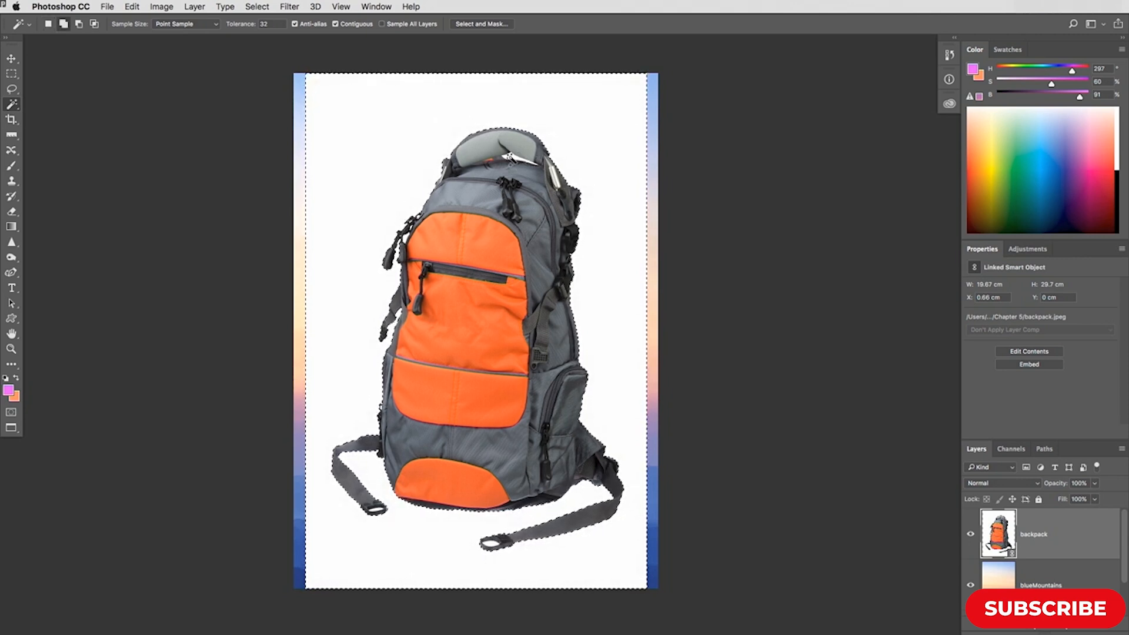
left_click(509, 157, "shift")
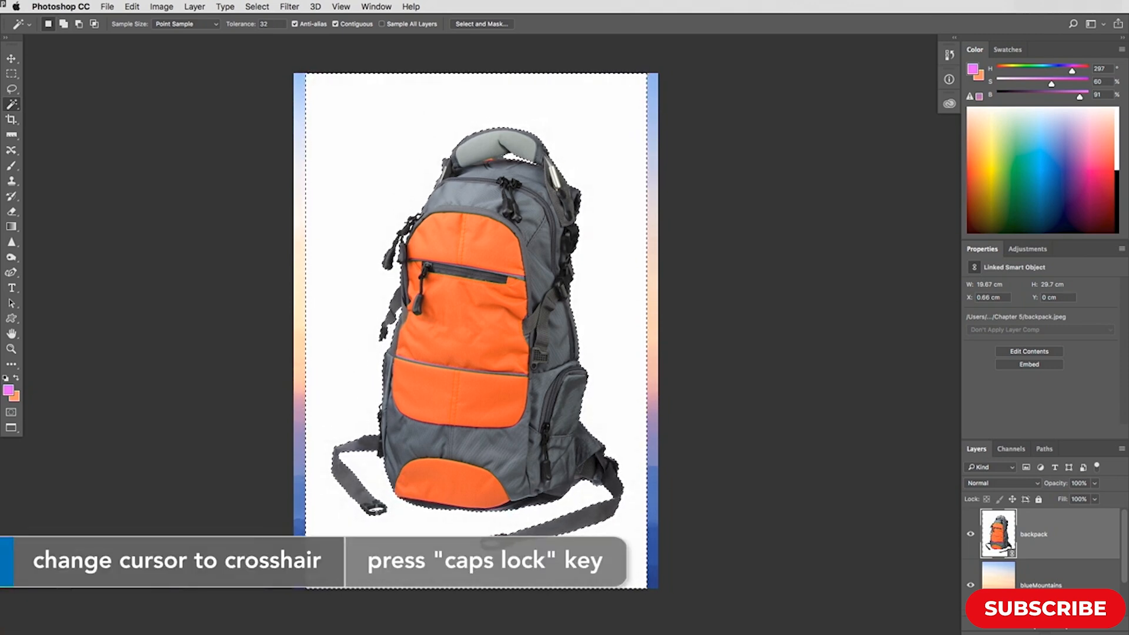
key("shift")
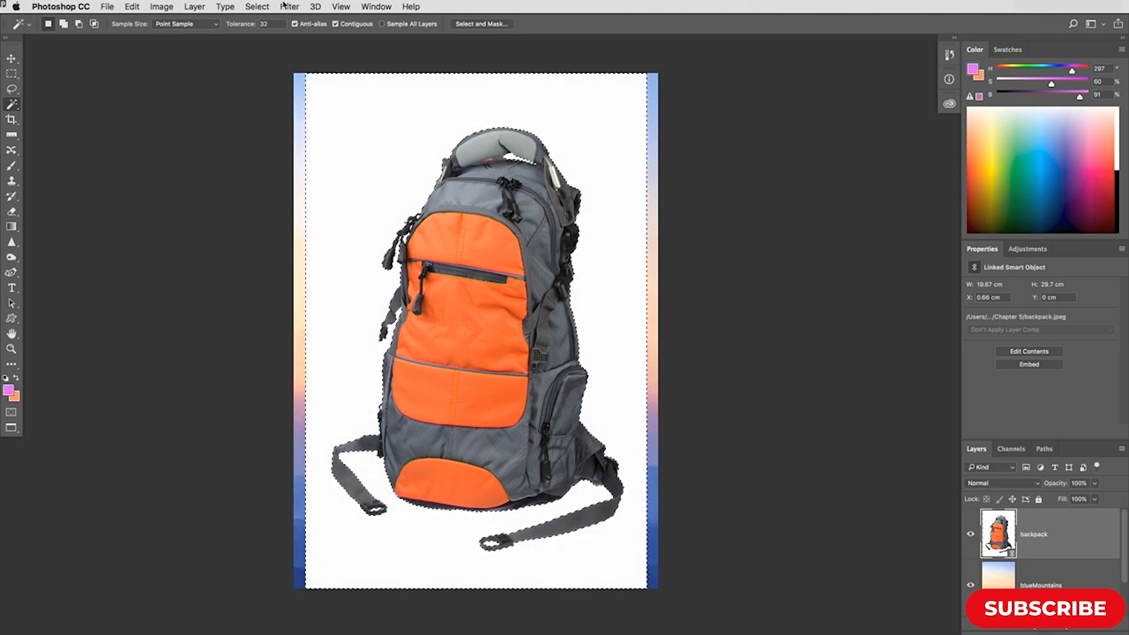
left_click(262, 6)
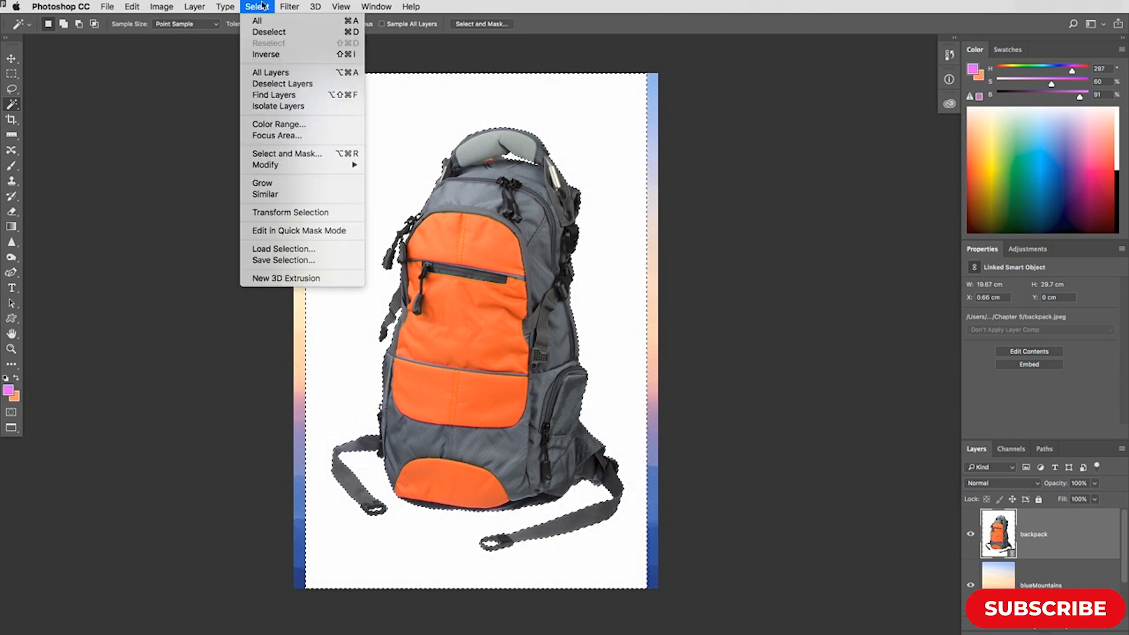
left_click(286, 56)
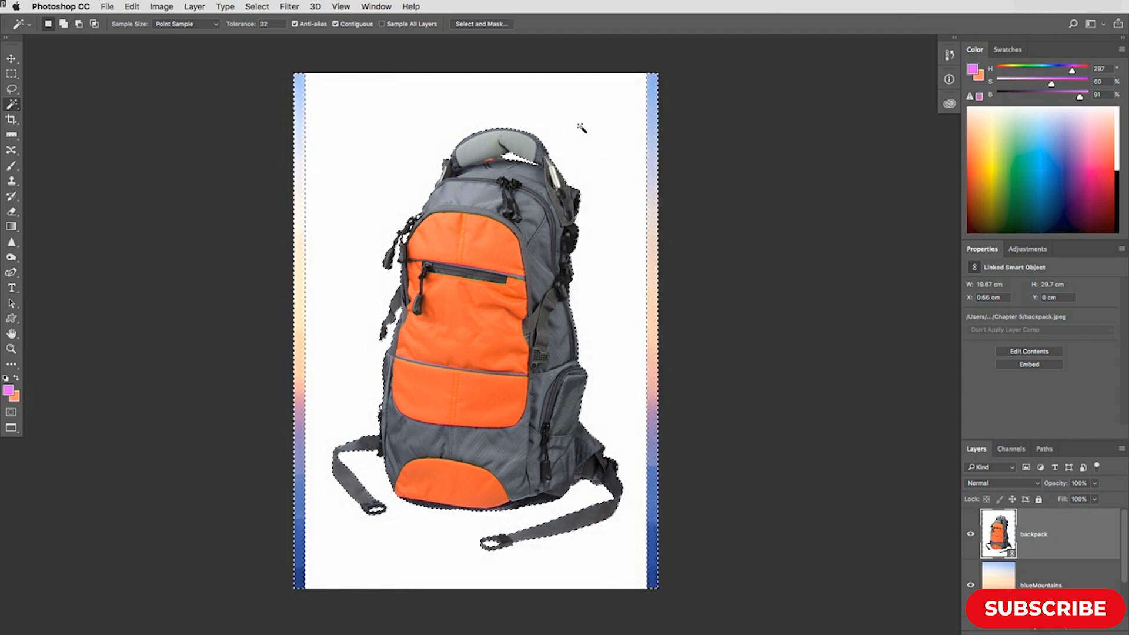
Start refining the backpack selection in Select and Mask with Onion Skin at 89% transparency, a 4 px radius and Smart Radius enabled
left_click(483, 24)
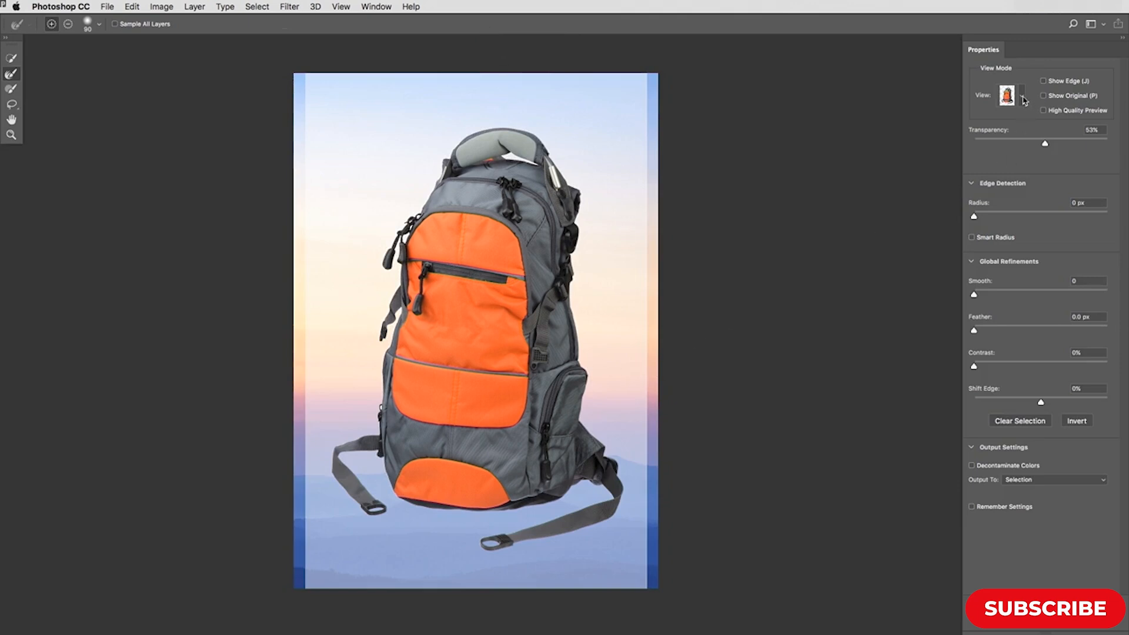
left_click(1023, 99)
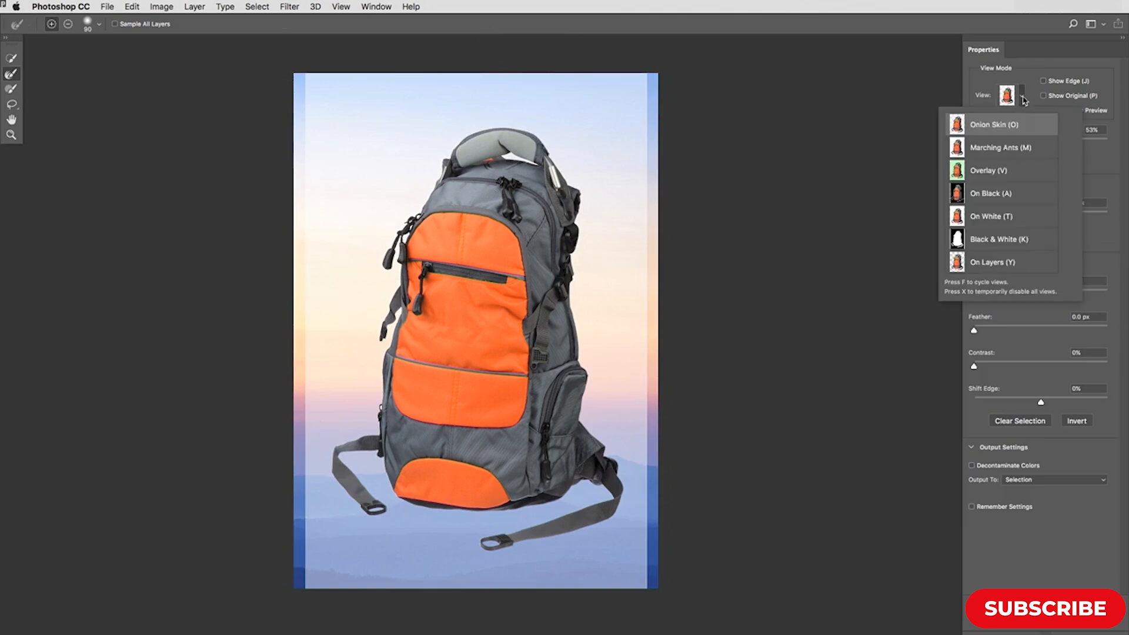
left_click(1045, 130)
mouse_move(1046, 146)
left_mouse_down()
mouse_move(1001, 147)
mouse_move(1093, 145)
left_mouse_up()
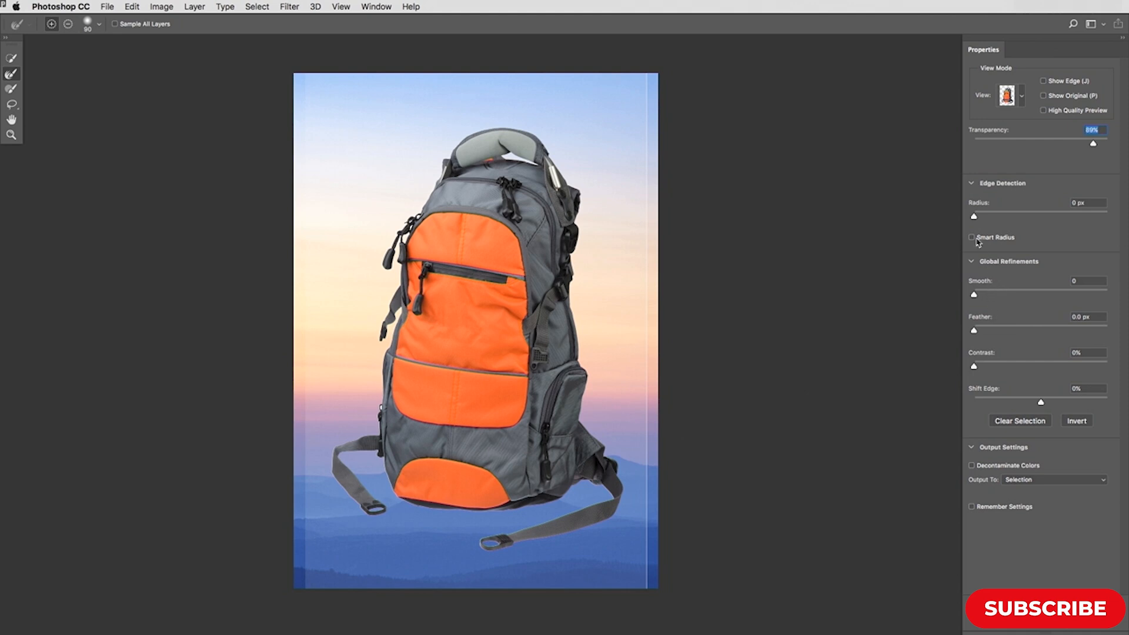
left_click_drag(976, 221, 998, 221)
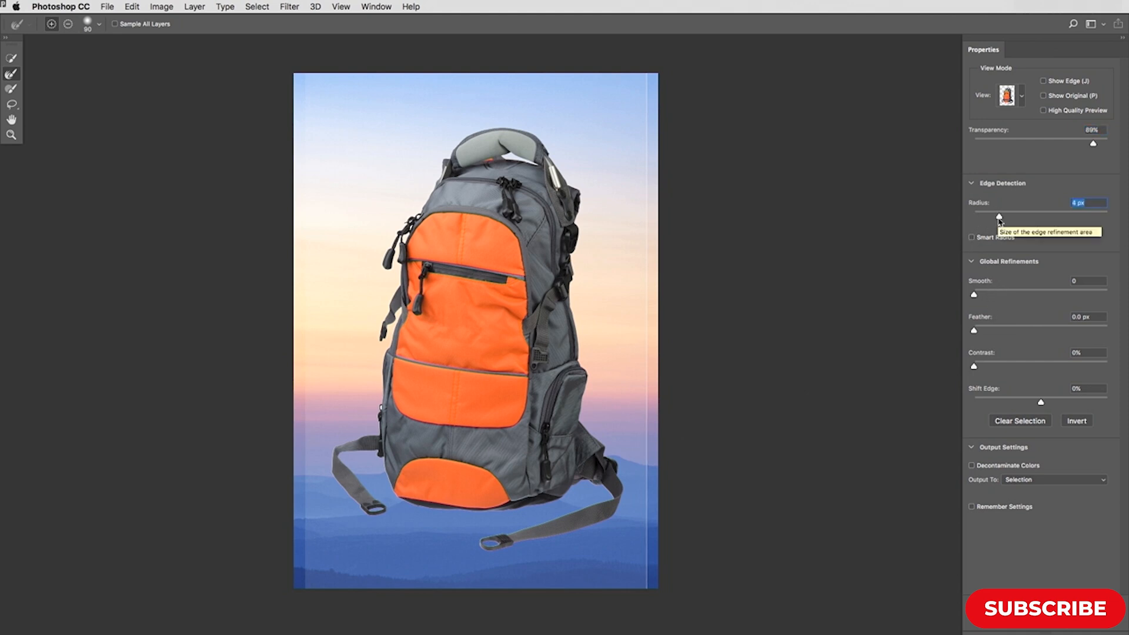
left_click(976, 241)
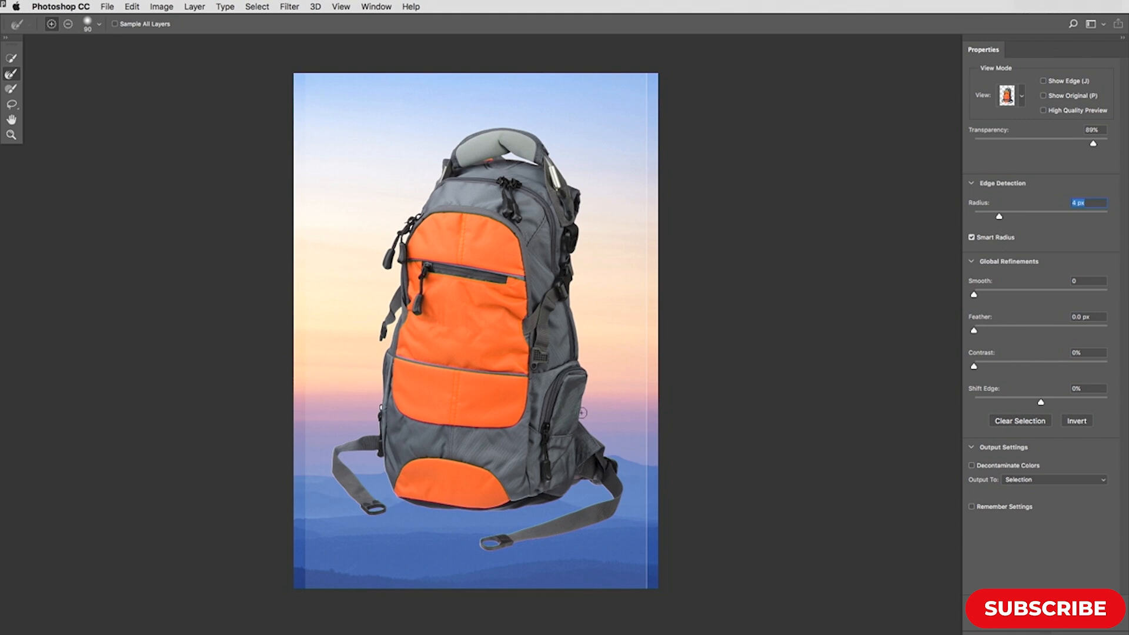
Refine the backpack's edge with 54% contrast and a -14% edge shift, and output the result as a layer mask
left_click_drag(976, 368, 1034, 406)
left_click_drag(1018, 369, 1065, 369)
left_click_drag(1067, 368, 1049, 372)
left_click(1101, 482)
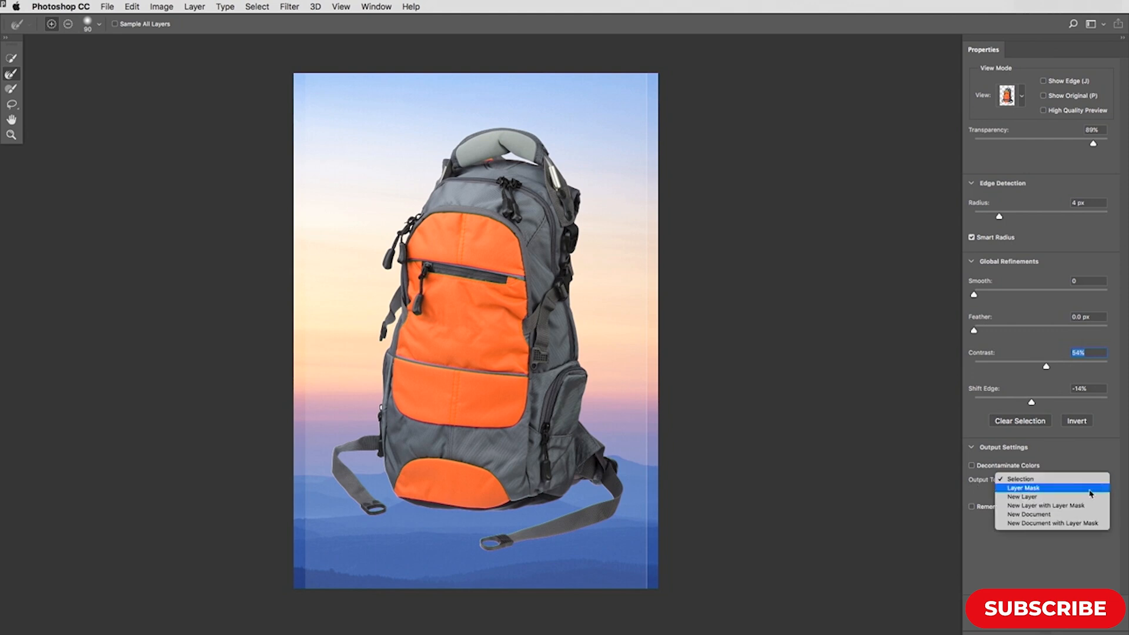
left_click(1090, 493)
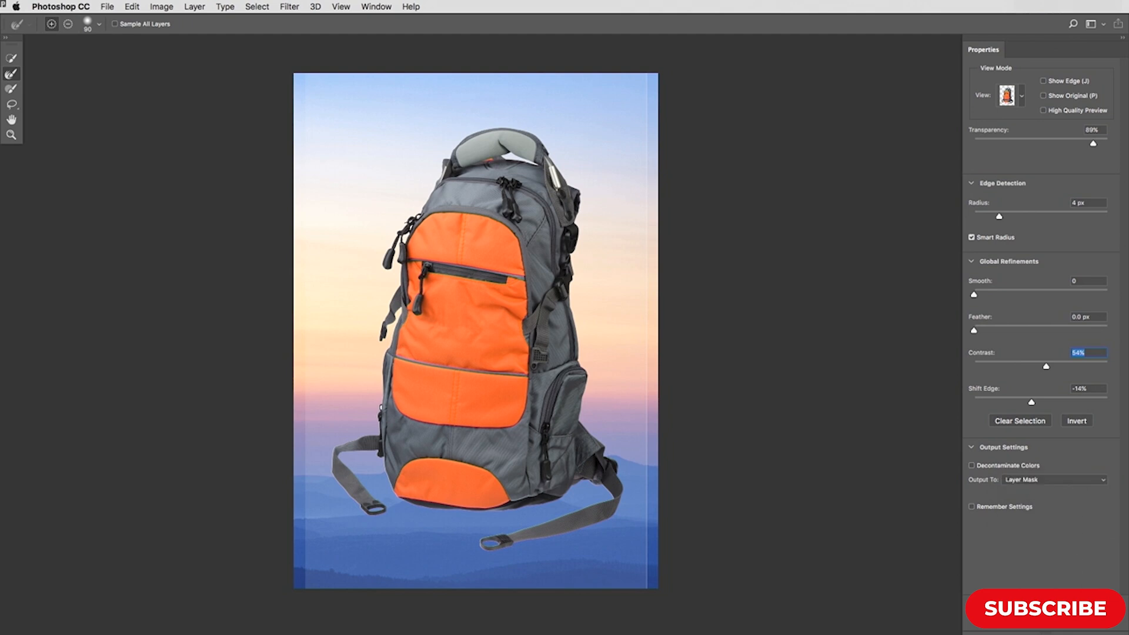
key("Return")
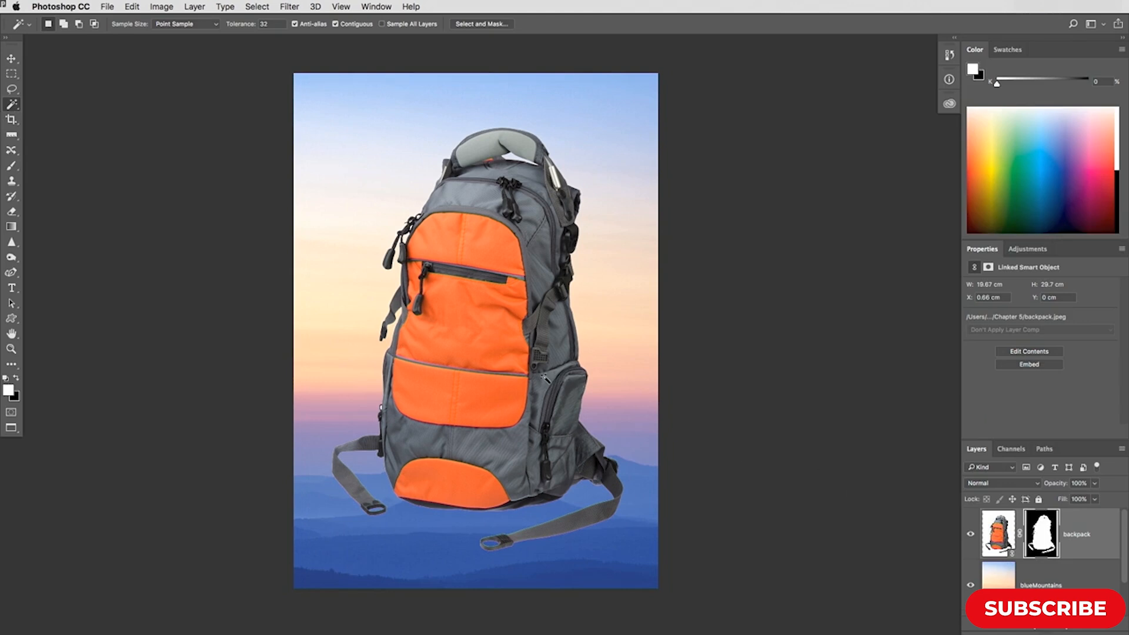
Scale the backpack proportionally towards the page's lower-right corner to about 10.4 × 15.7 cm
left_click(135, 6)
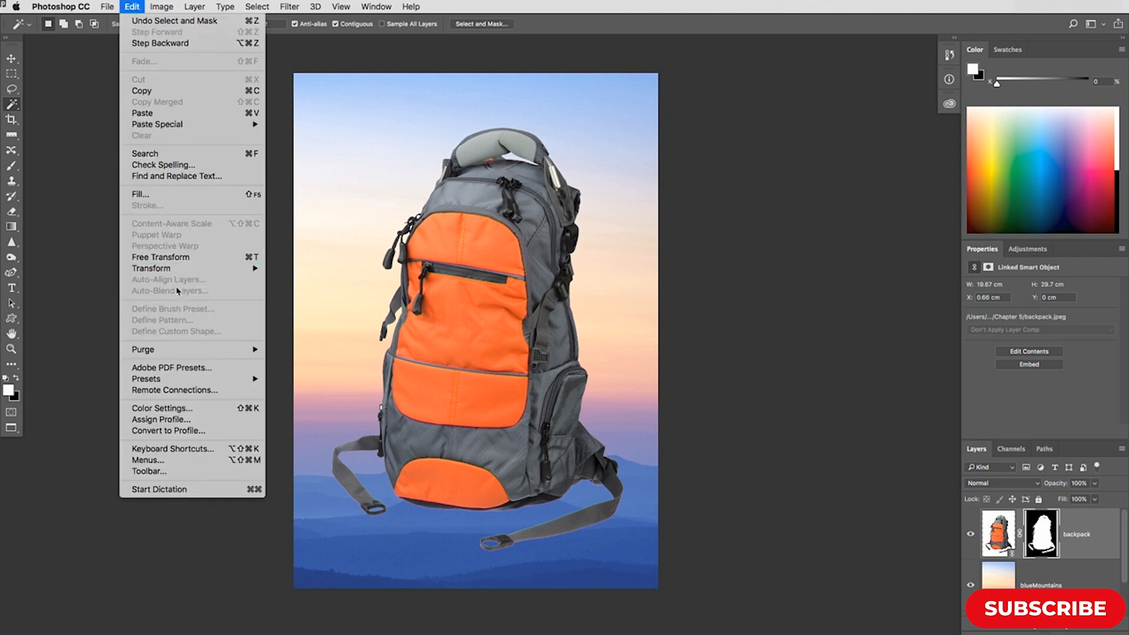
left_click(185, 259)
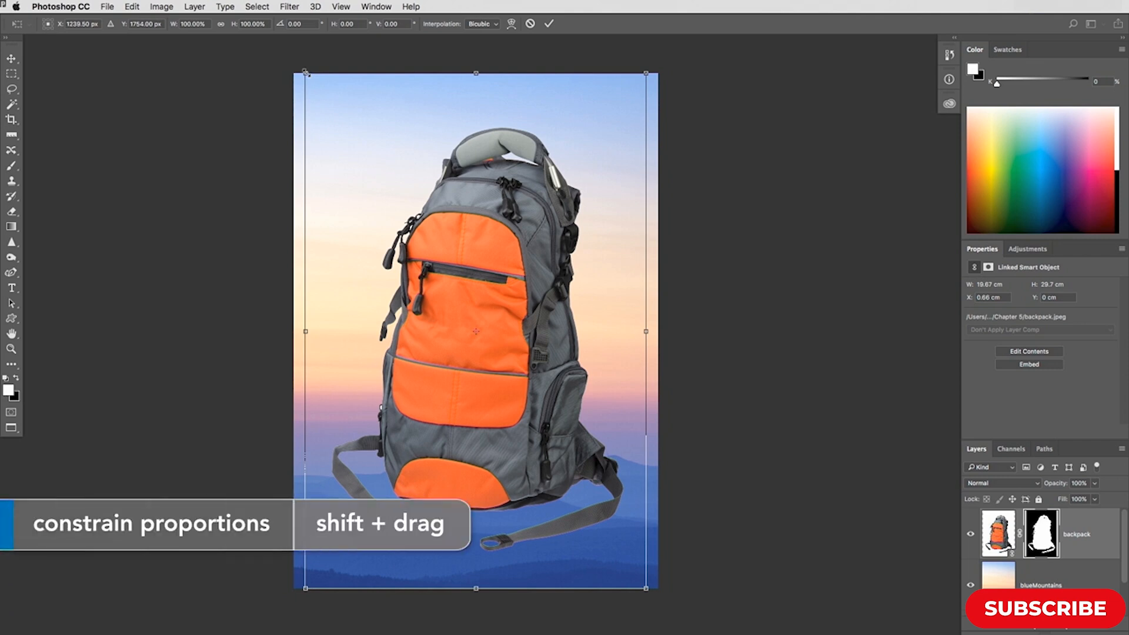
left_click_drag(306, 73, 512, 282)
left_click(548, 24)
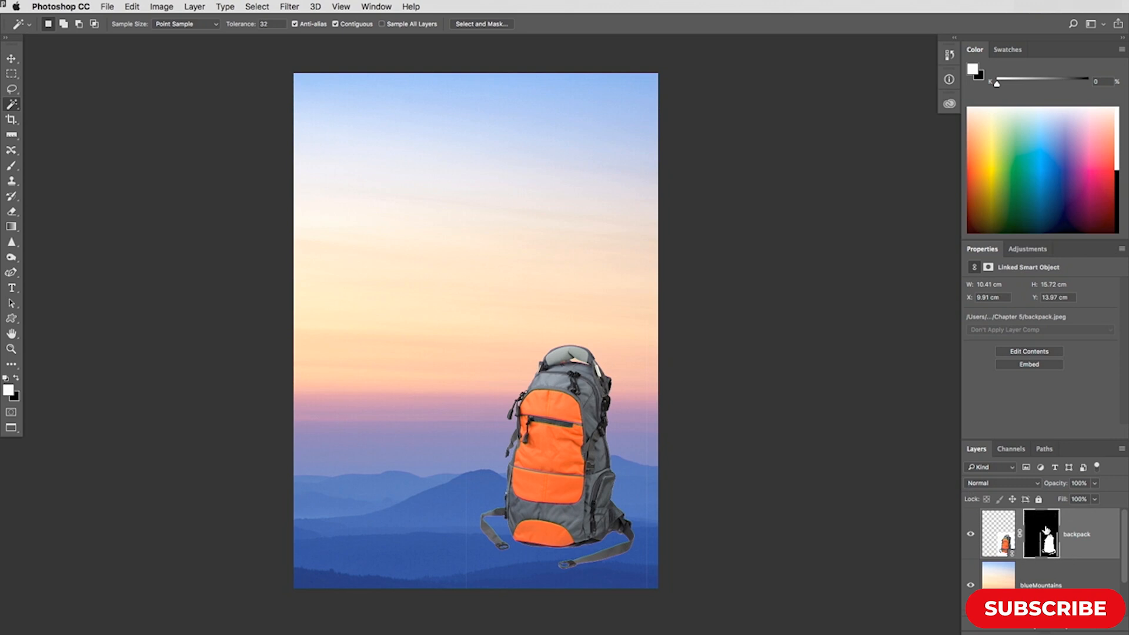
Target the backpack's layer mask and set up a soft brush of 125 px at 30% opacity
left_click(1005, 525)
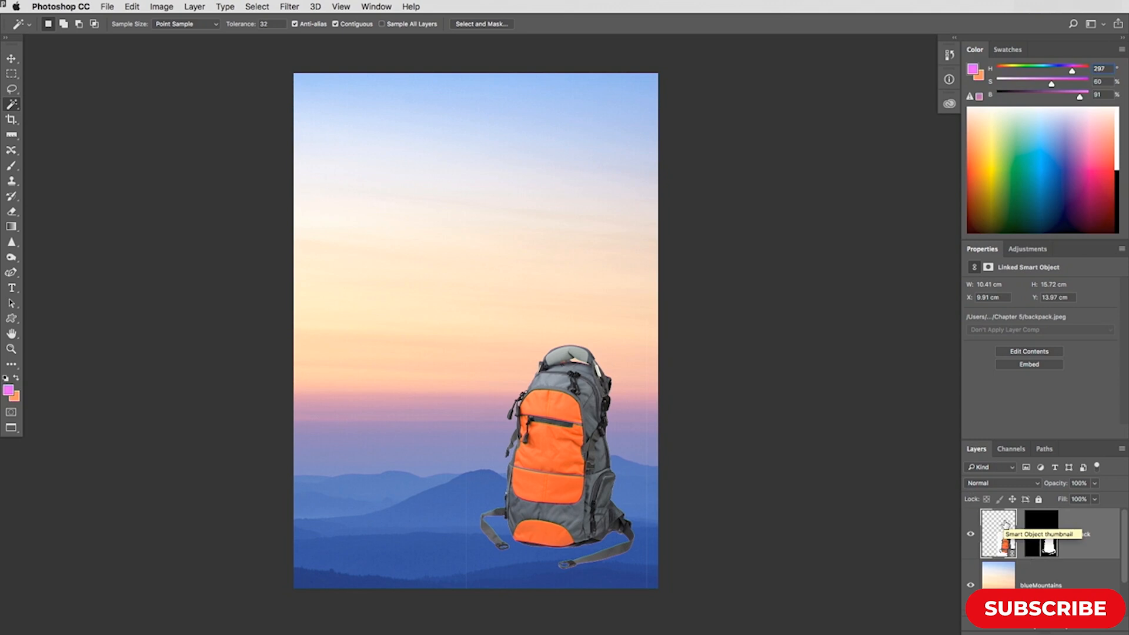
left_click(1042, 522)
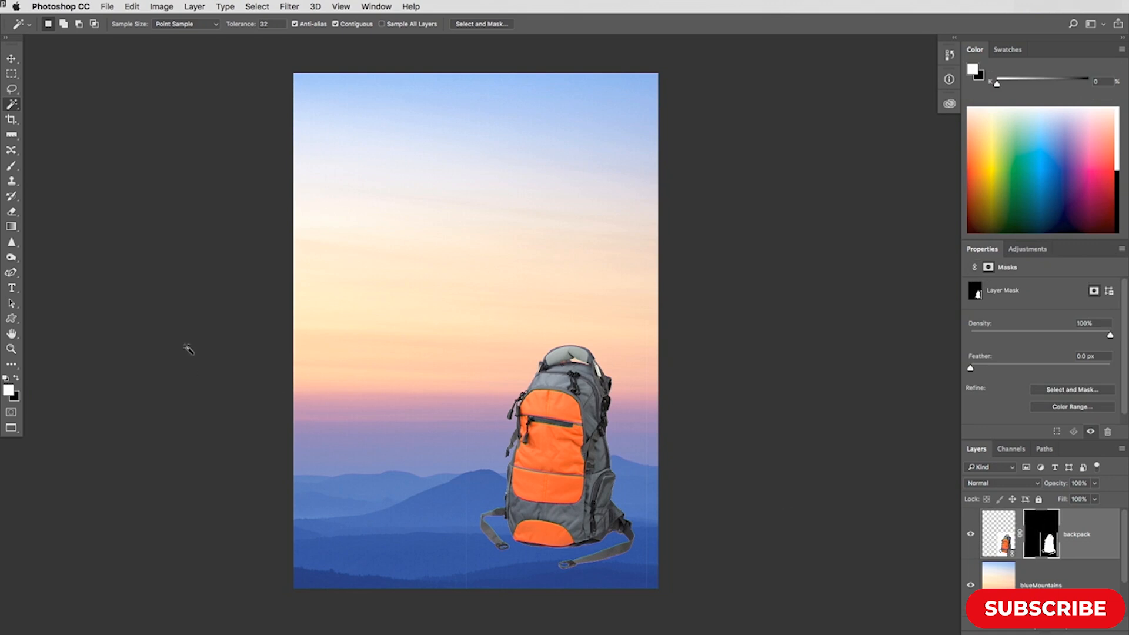
key("b")
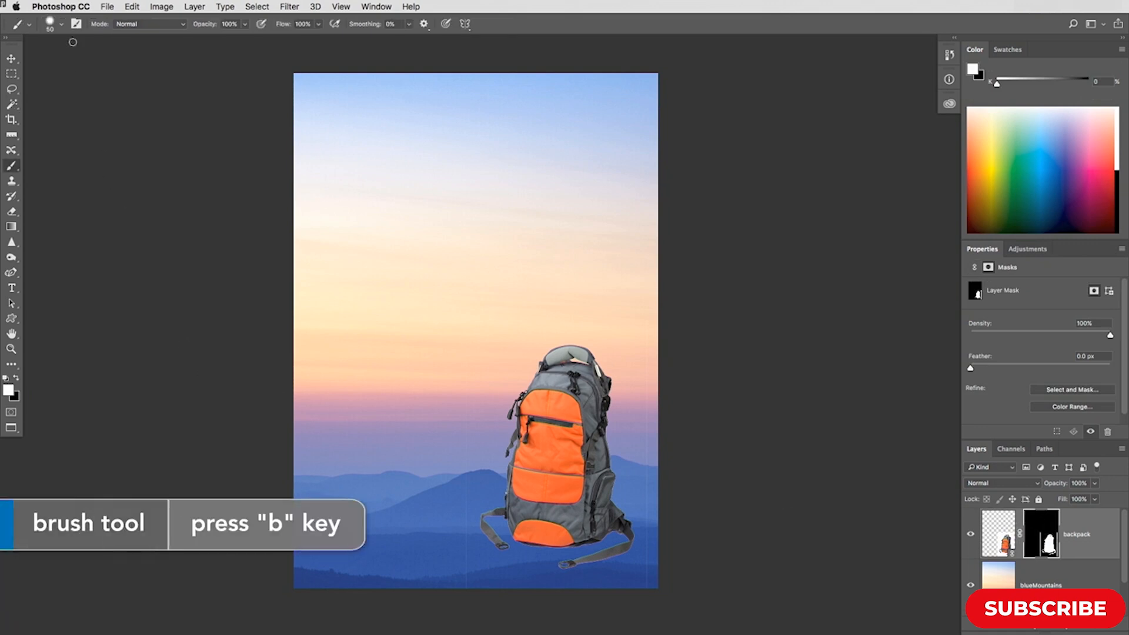
left_click(59, 23)
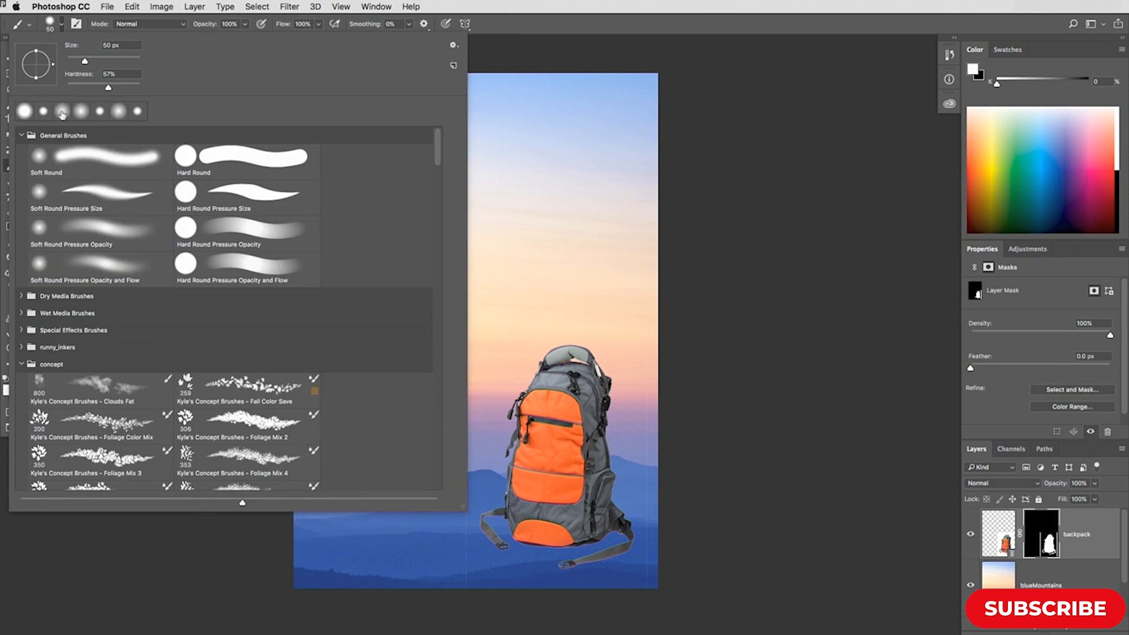
double_click(62, 112)
key("3")
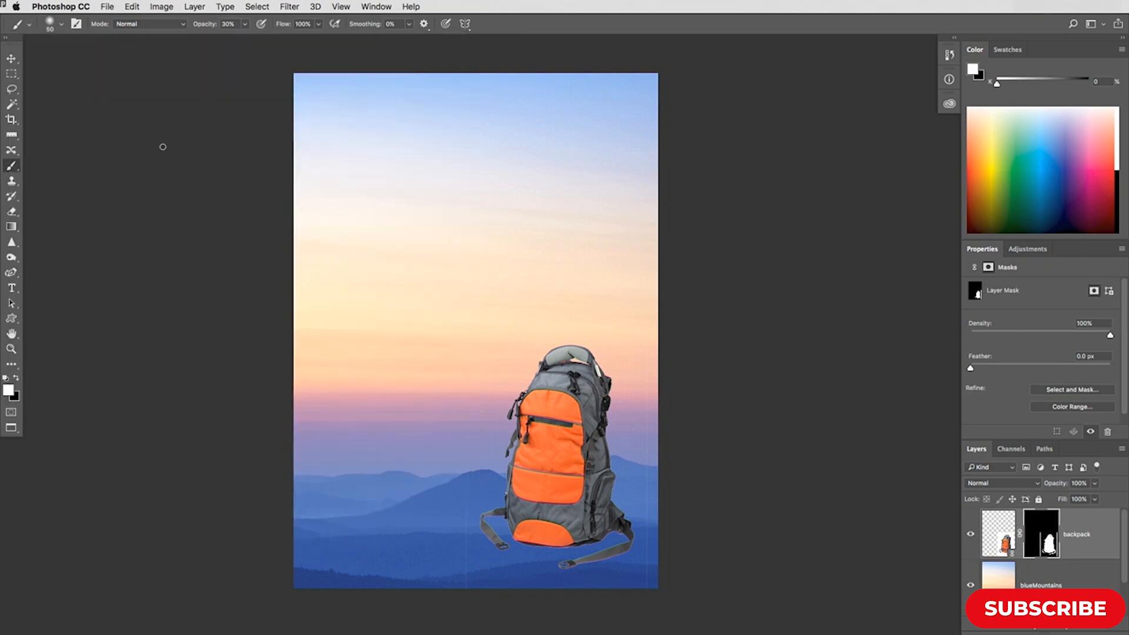
left_click(61, 25)
left_click(61, 25)
key("bracketright")
key("bracketright")
key("bracketright")
key("bracketright")
key("bracketright")
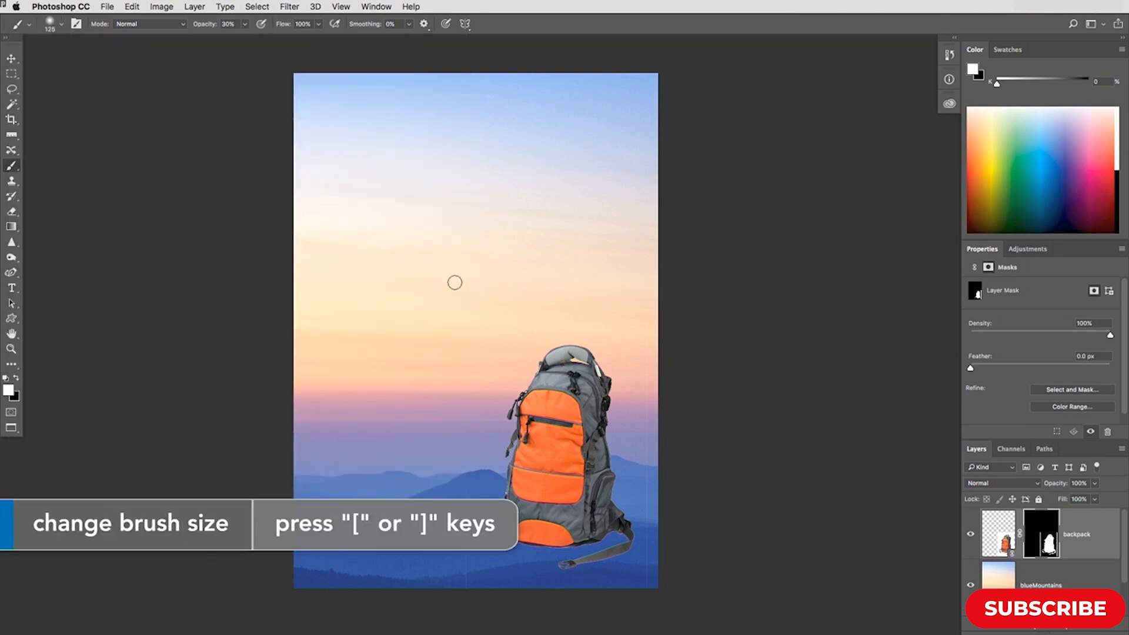
Try a vertical white brush stroke on the mask to the left of the backpack, and undo it
key("bracketleft")
key("bracketright")
key("bracketright")
left_click_drag(465, 315, 467, 498)
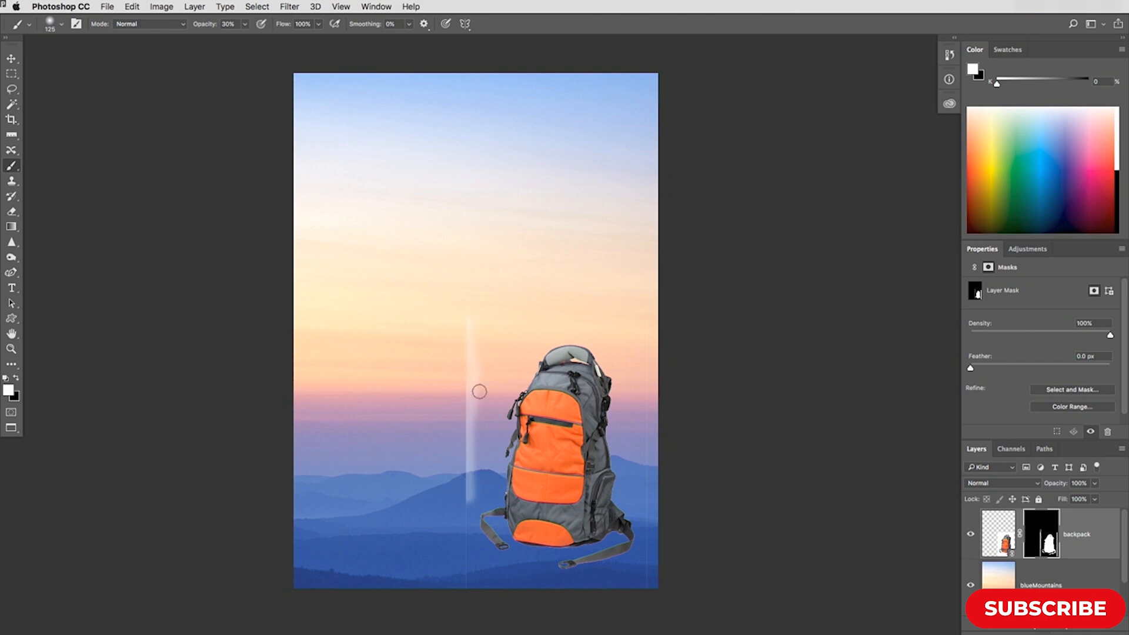
key("super+z")
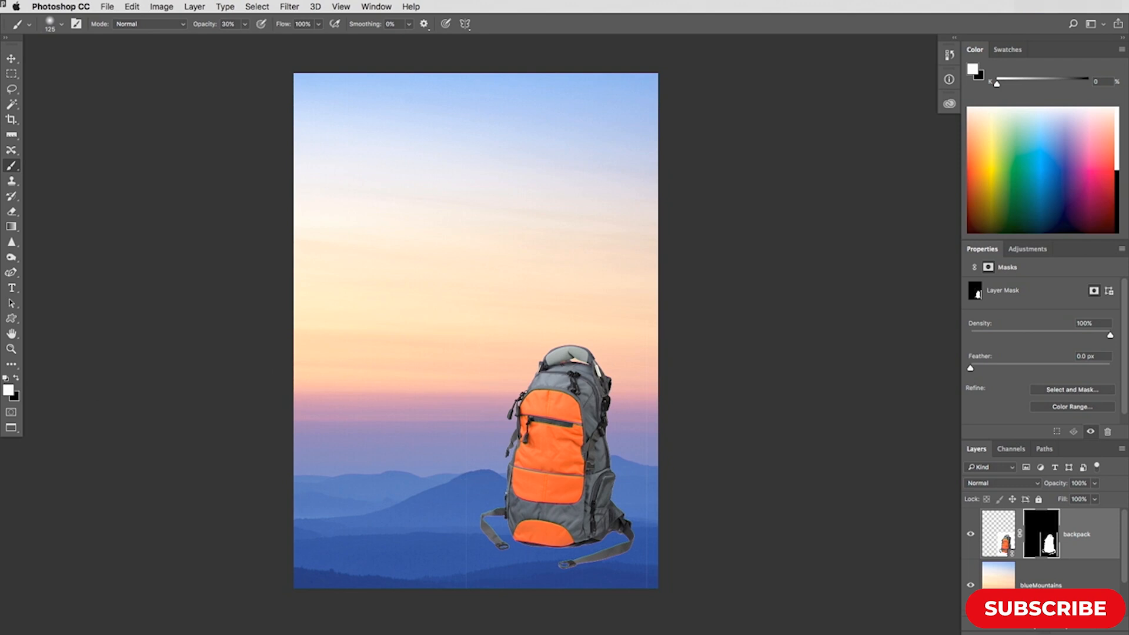
Paint black on the mask over the leftover vertical edge lines on both sides of the backpack
left_click(17, 380)
key("0")
mouse_move(463, 605)
left_mouse_down()
mouse_move(461, 443)
mouse_move(476, 320)
left_mouse_up()
left_click_drag(647, 300, 645, 463)
left_click_drag(648, 527, 644, 602)
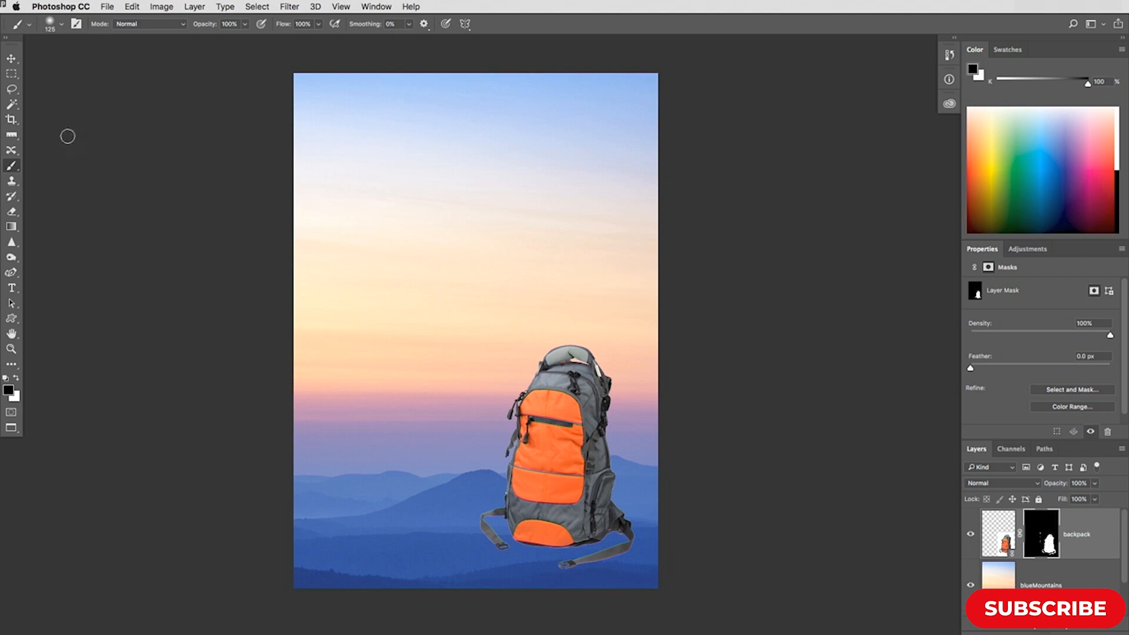
Lasso the area left of the backpack, fill it on the mask with the black foreground color, and deselect it
left_click(12, 89)
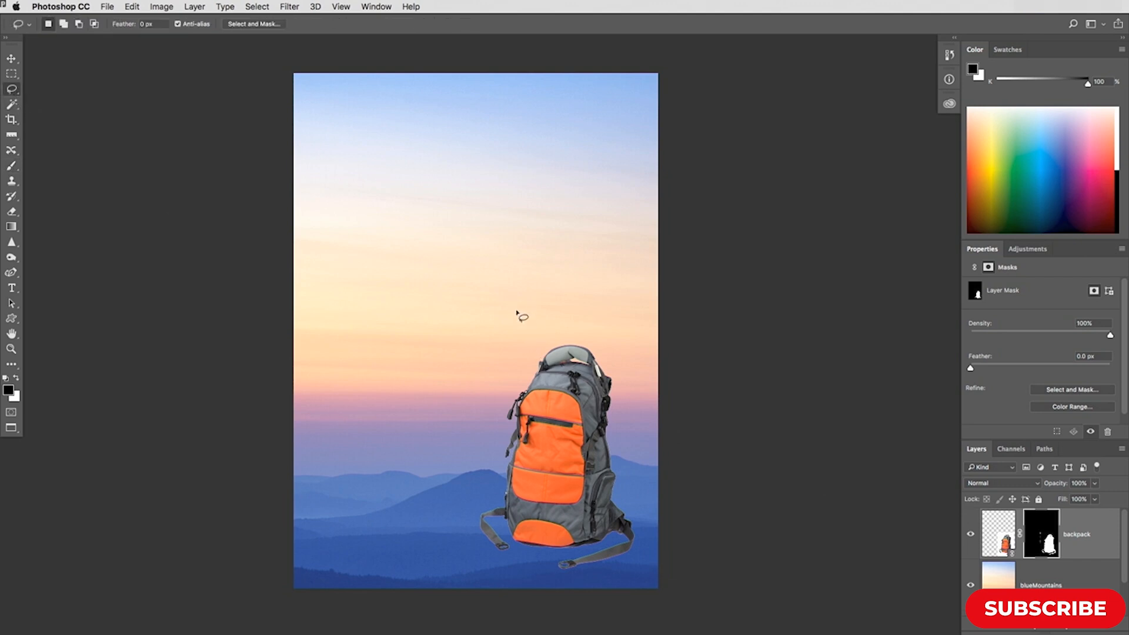
mouse_move(527, 297)
left_mouse_down()
mouse_move(526, 375)
mouse_move(436, 444)
mouse_move(374, 367)
mouse_move(410, 288)
mouse_move(475, 235)
mouse_move(525, 264)
mouse_move(529, 296)
left_mouse_up()
left_click(131, 7)
left_click(141, 194)
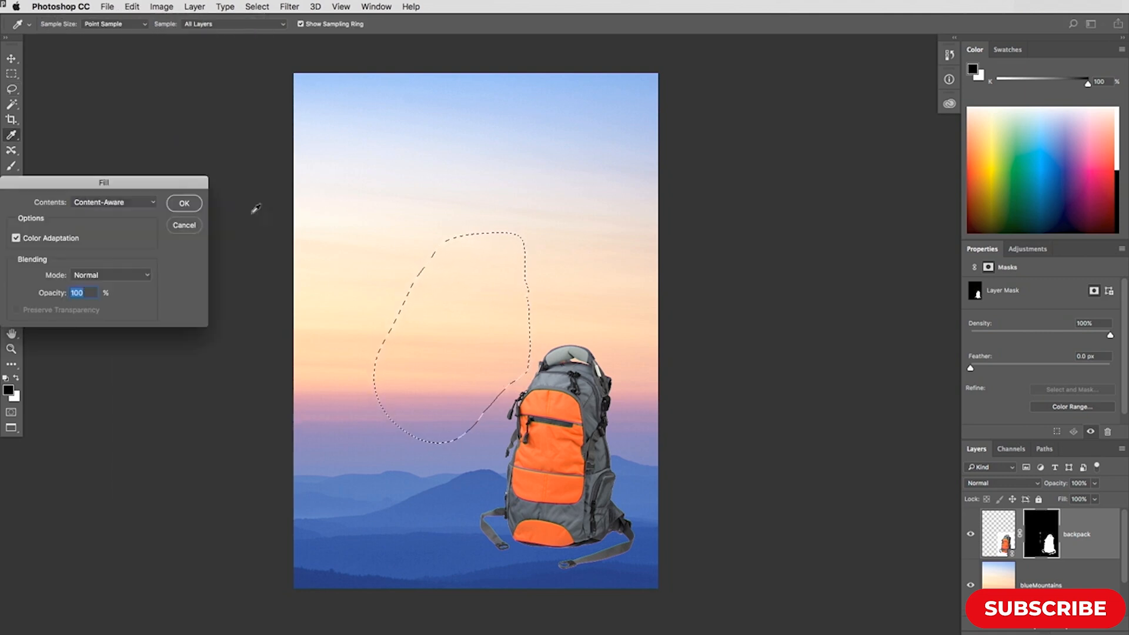
left_click_drag(131, 187, 217, 174)
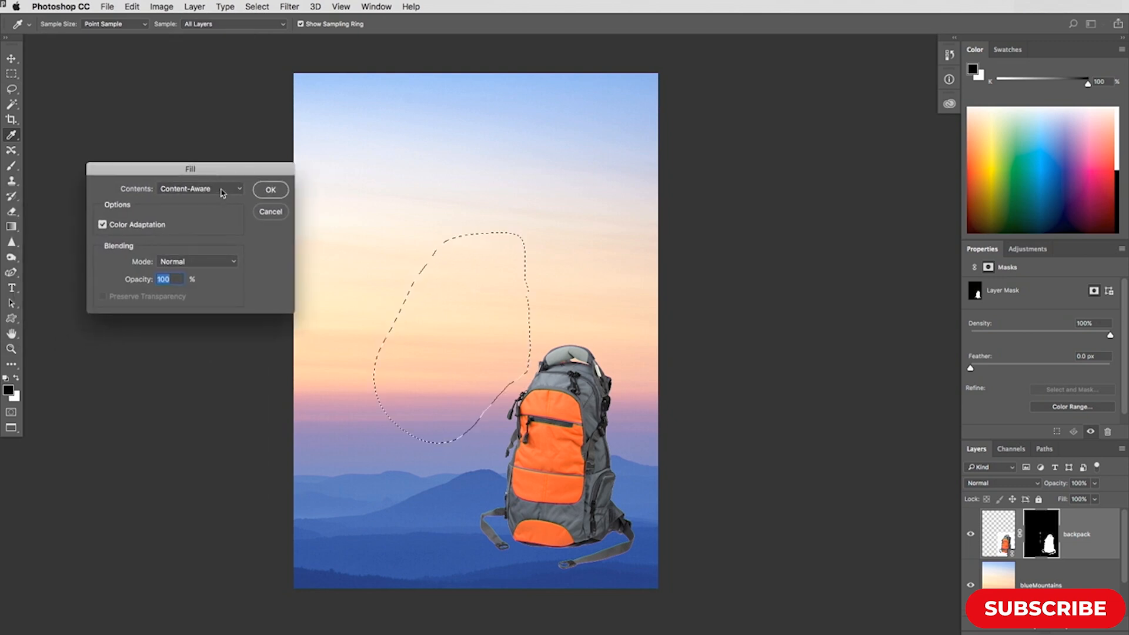
left_click(222, 190)
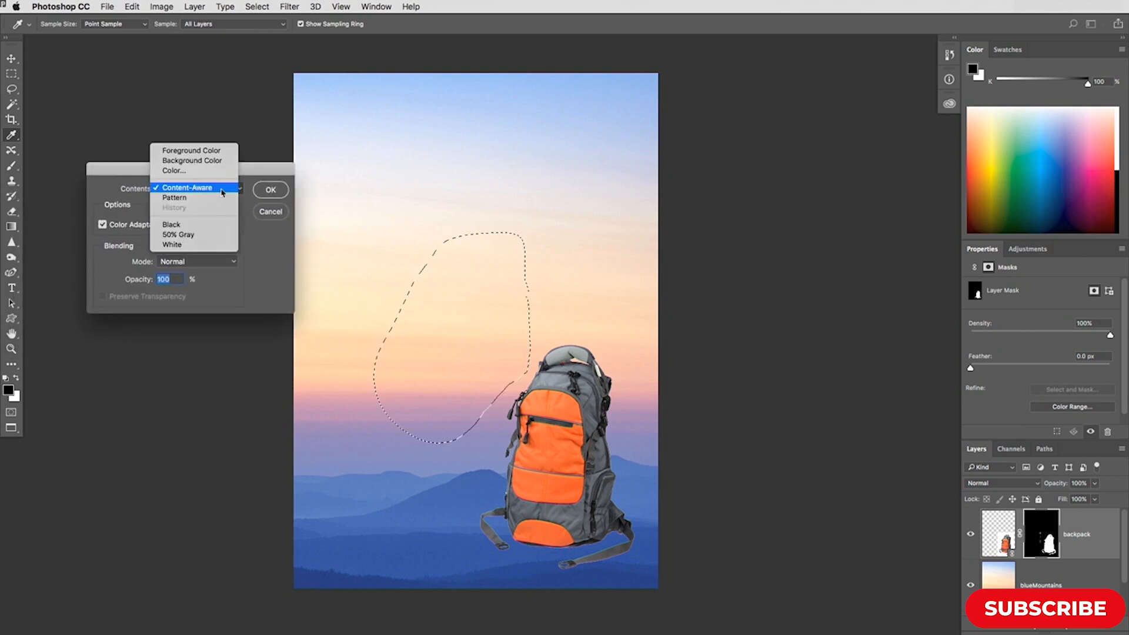
left_click(215, 156)
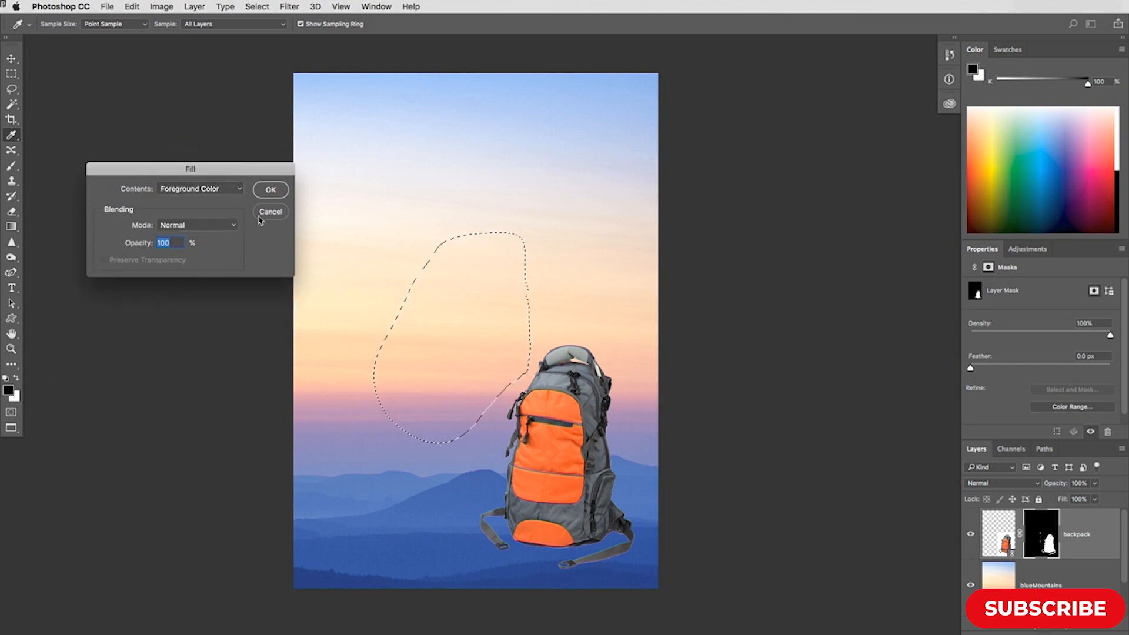
left_click(271, 189)
key("l")
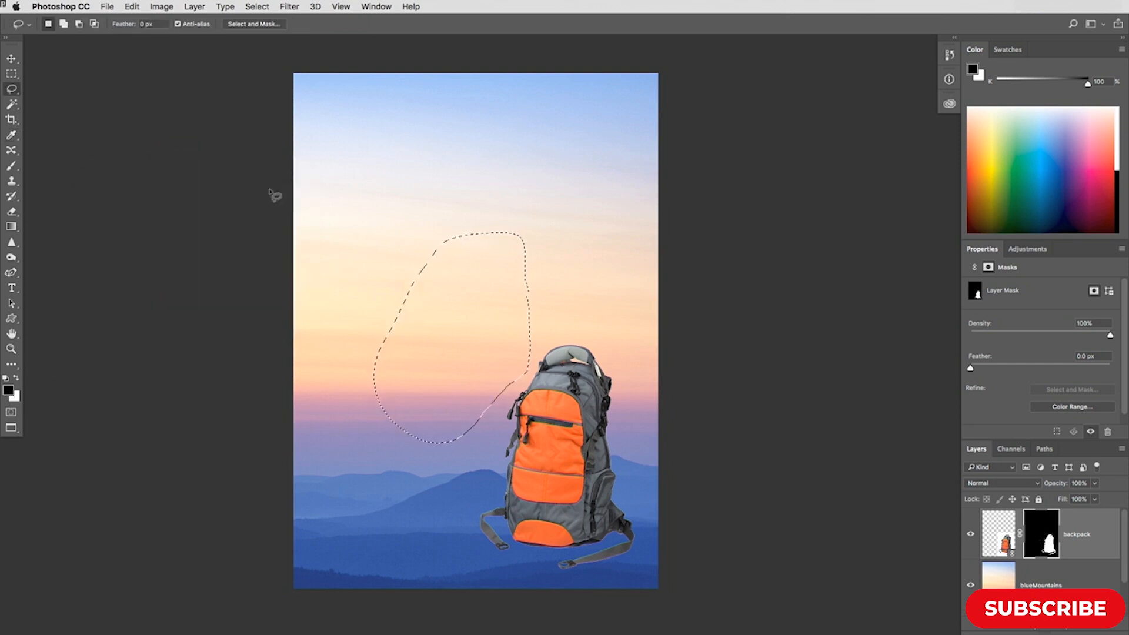
left_click(260, 6)
left_click(282, 36)
Place climber.psd from the Chapter 5 folder as an embedded image above the backpack
left_click(108, 6)
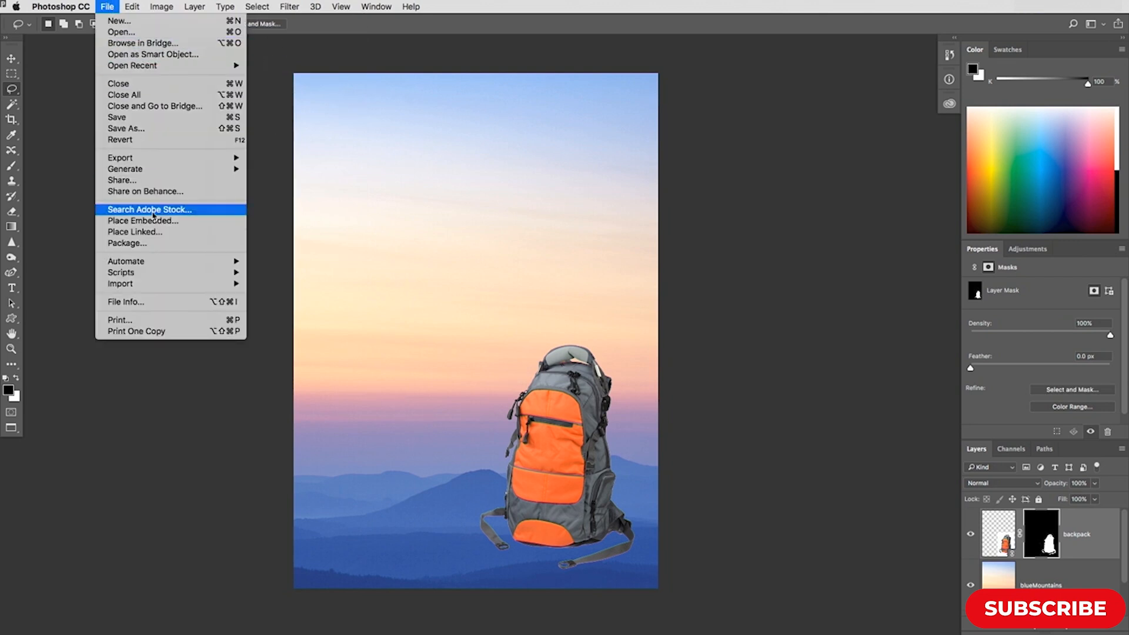
left_click(181, 223)
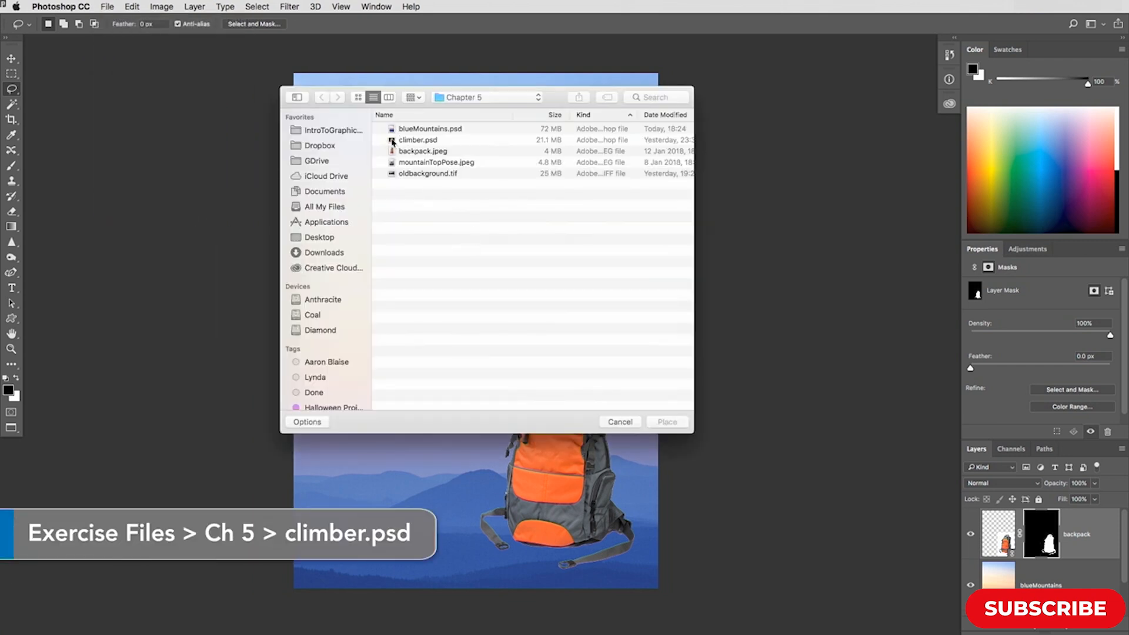
double_click(393, 141)
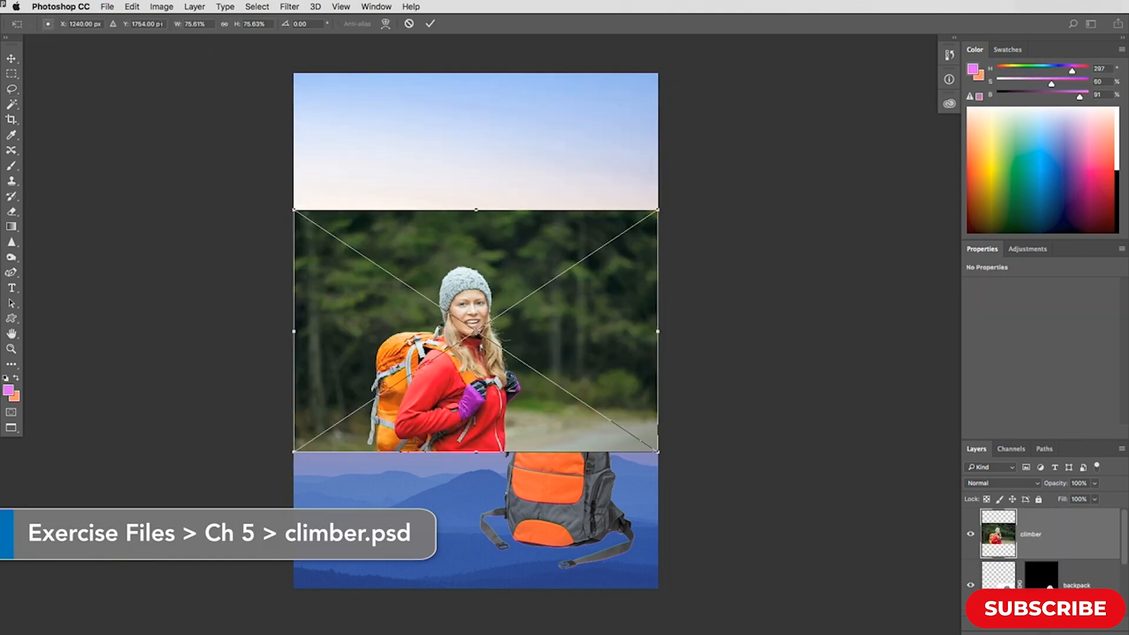
Scale the climber image proportionally to 150.61% and move it down and left until it meets the page's bottom edge
left_click(226, 25)
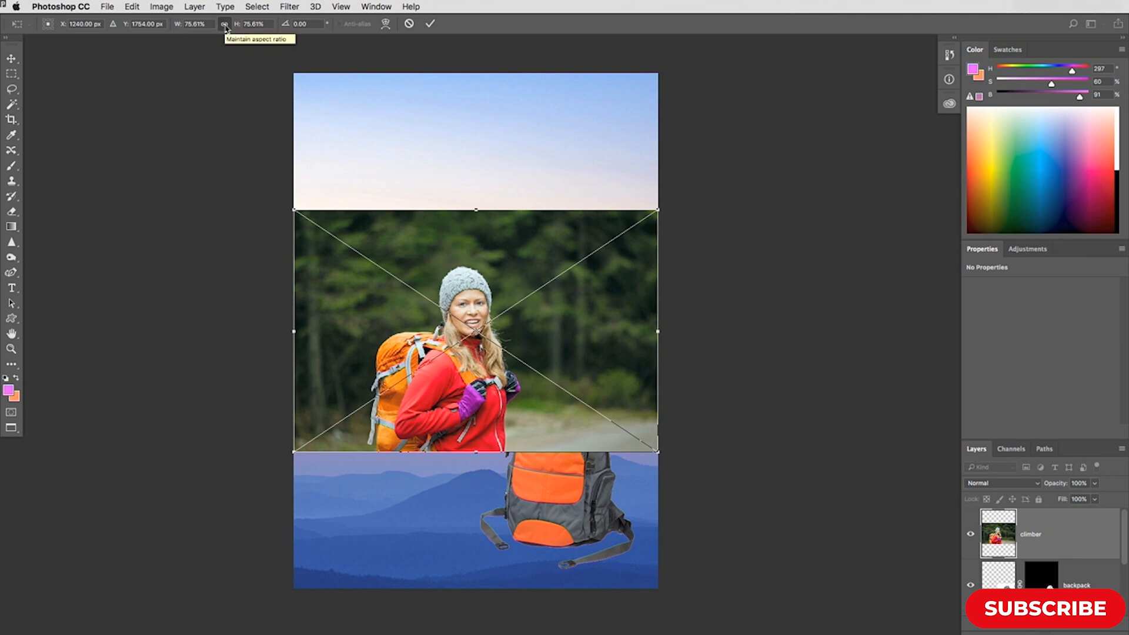
left_click_drag(236, 28, 282, 31)
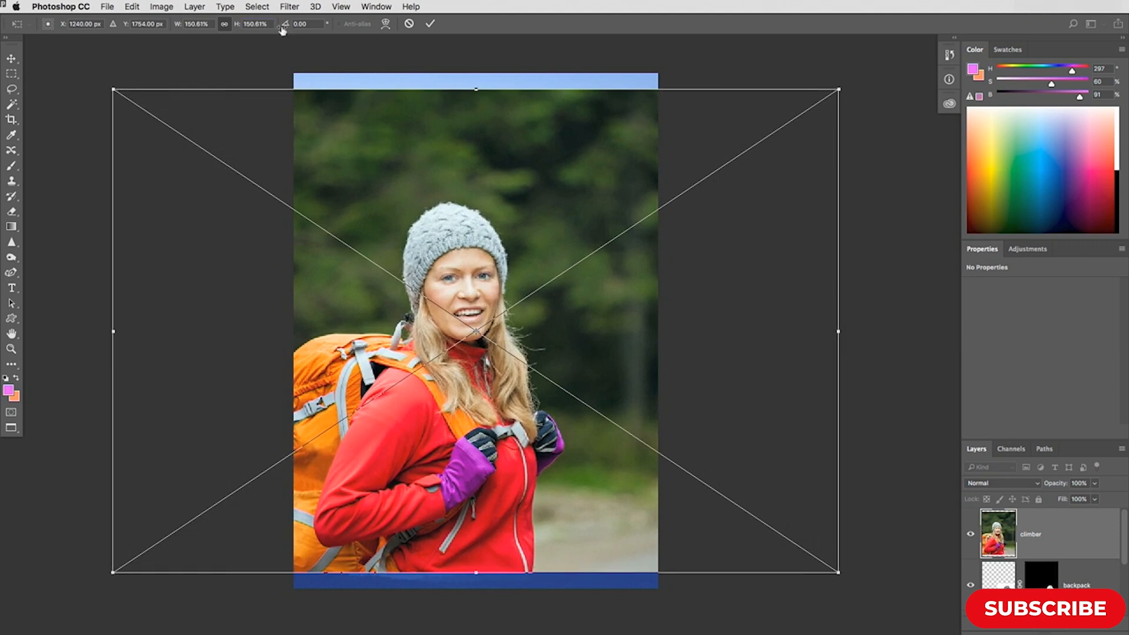
left_click_drag(546, 186, 510, 198)
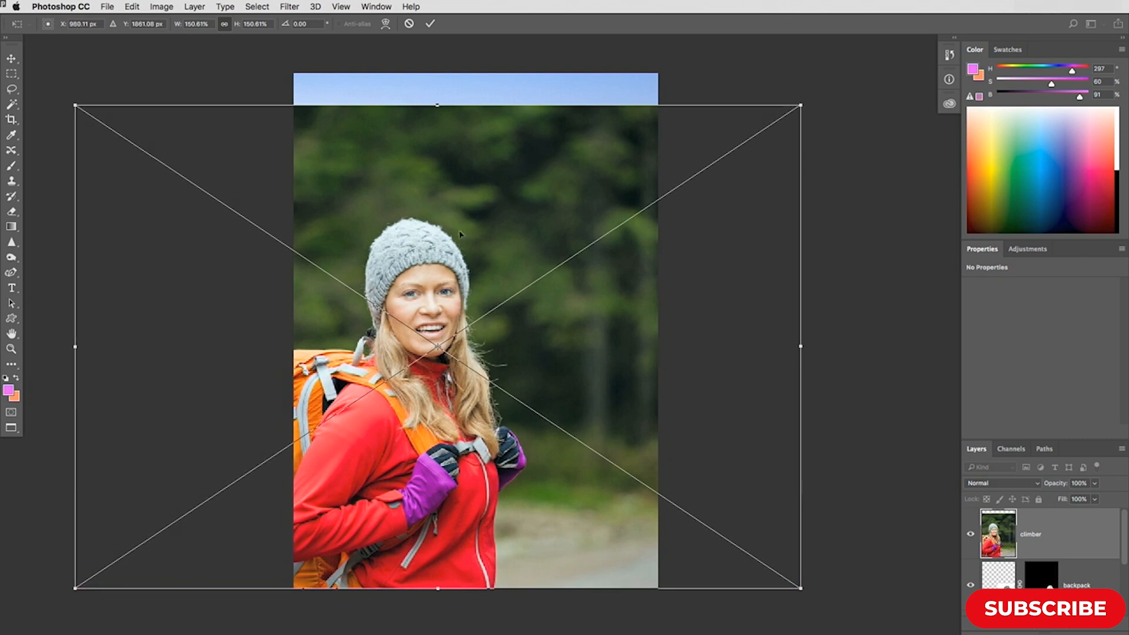
key("Return")
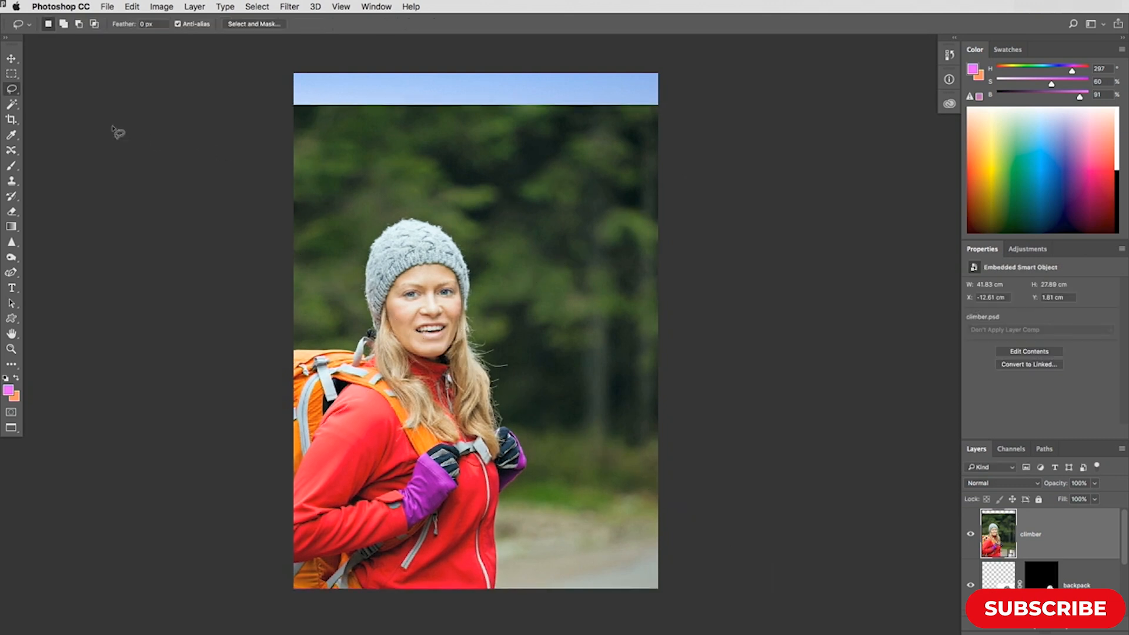
Select the climber, including her hat, hair, jacket, gloves and orange backpack, with the Quick Selection tool
key("w")
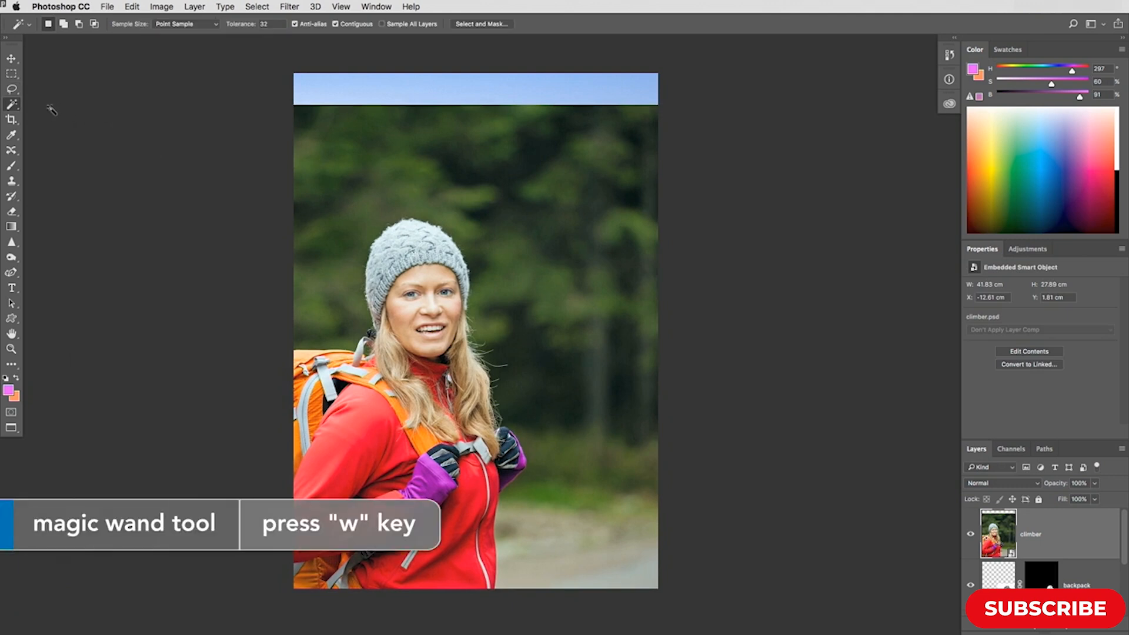
right_click(12, 107)
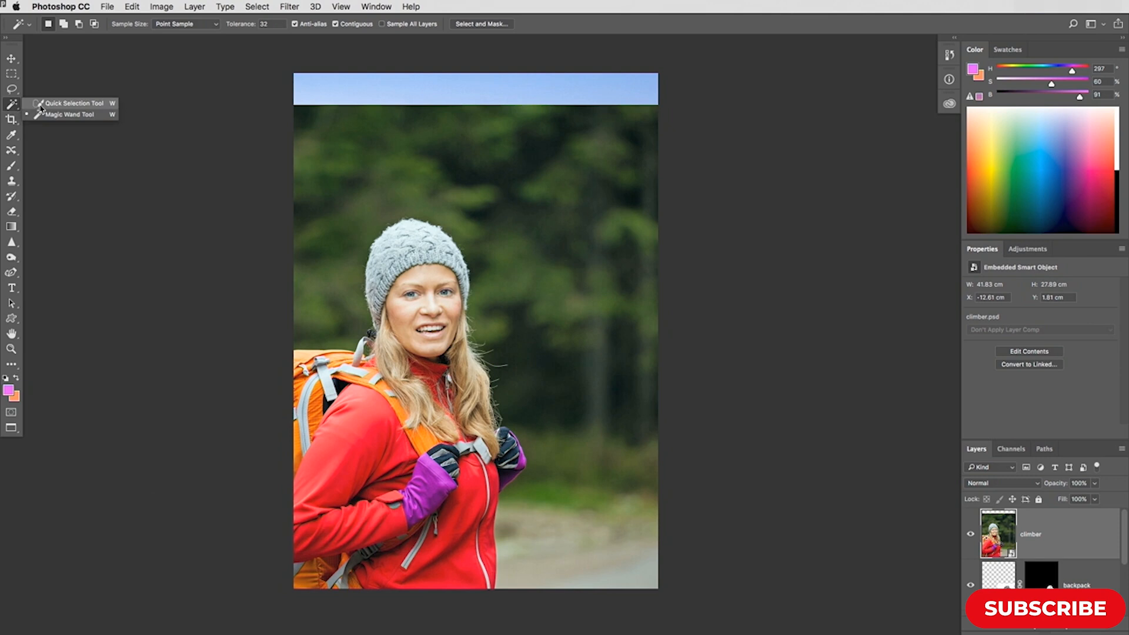
left_click(41, 105)
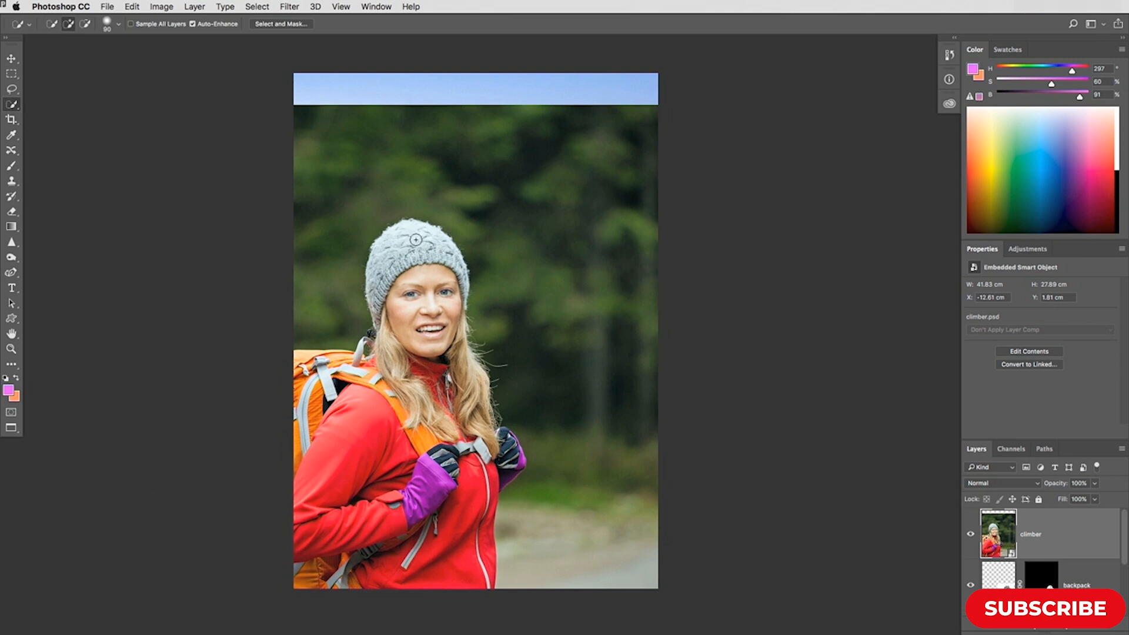
mouse_move(408, 242)
left_mouse_down()
mouse_move(445, 346)
mouse_move(436, 559)
mouse_move(400, 579)
mouse_move(347, 529)
mouse_move(332, 390)
mouse_move(382, 414)
left_mouse_up()
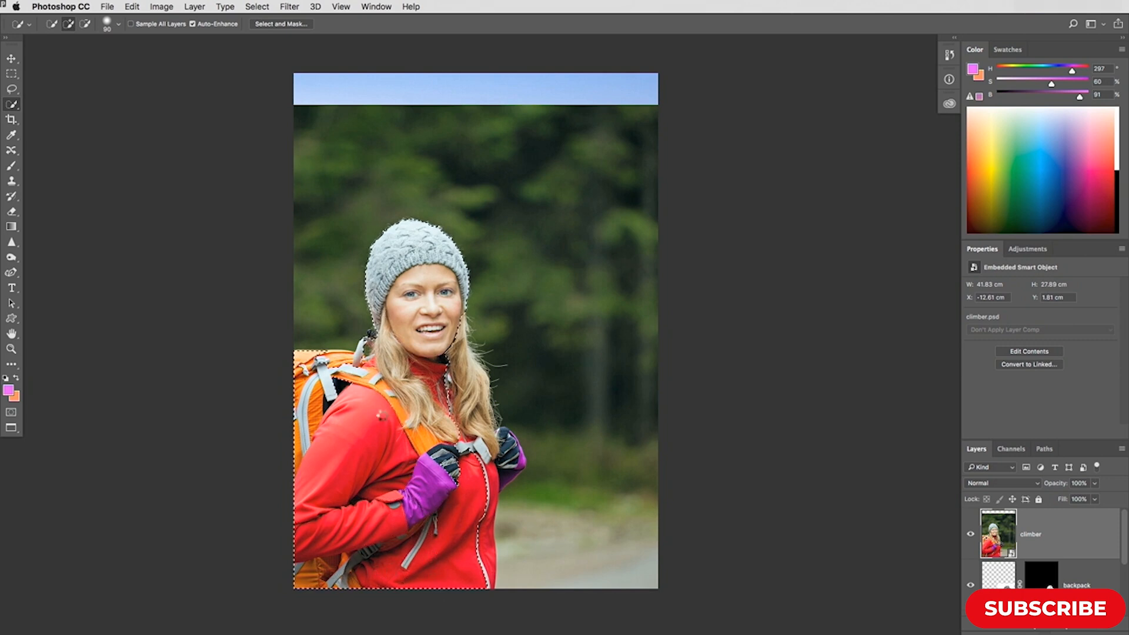
mouse_move(506, 468)
left_mouse_down()
mouse_move(472, 522)
mouse_move(467, 489)
left_mouse_up()
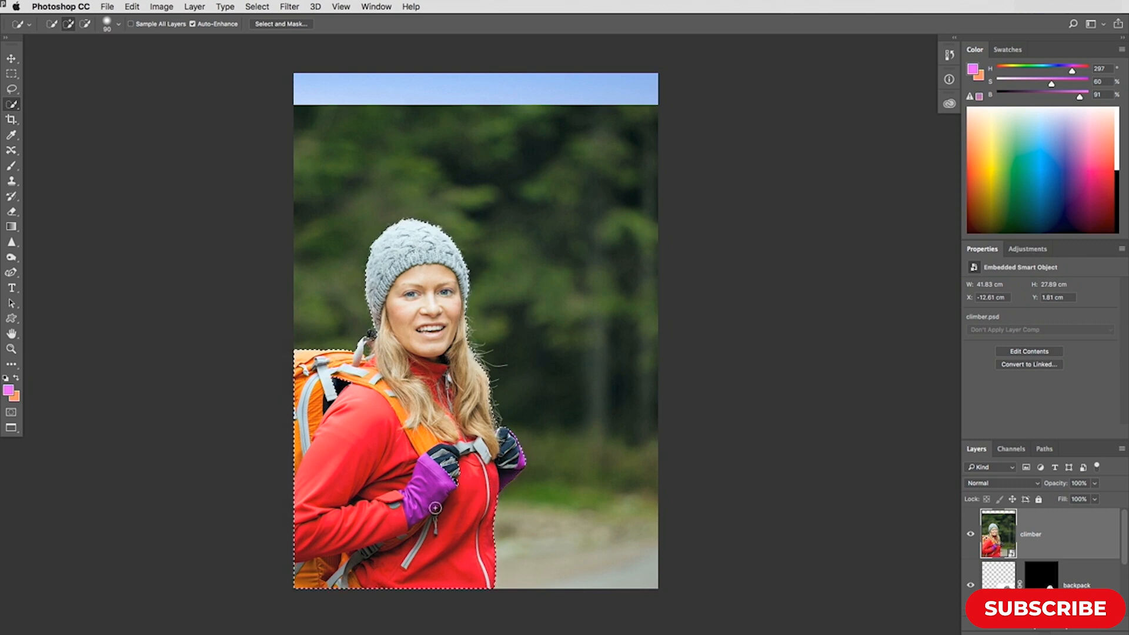
Open Select and Mask for the climber and set the edge detection radius to 18 px with Smart Radius, checking it with Show Edge
left_click(287, 25)
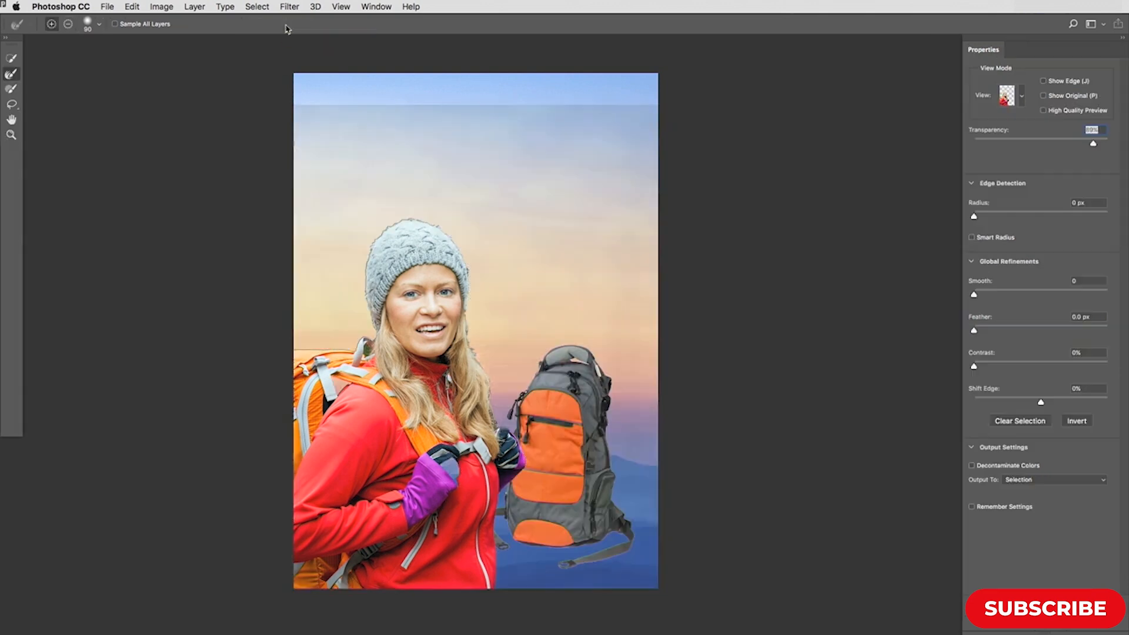
left_click(1022, 100)
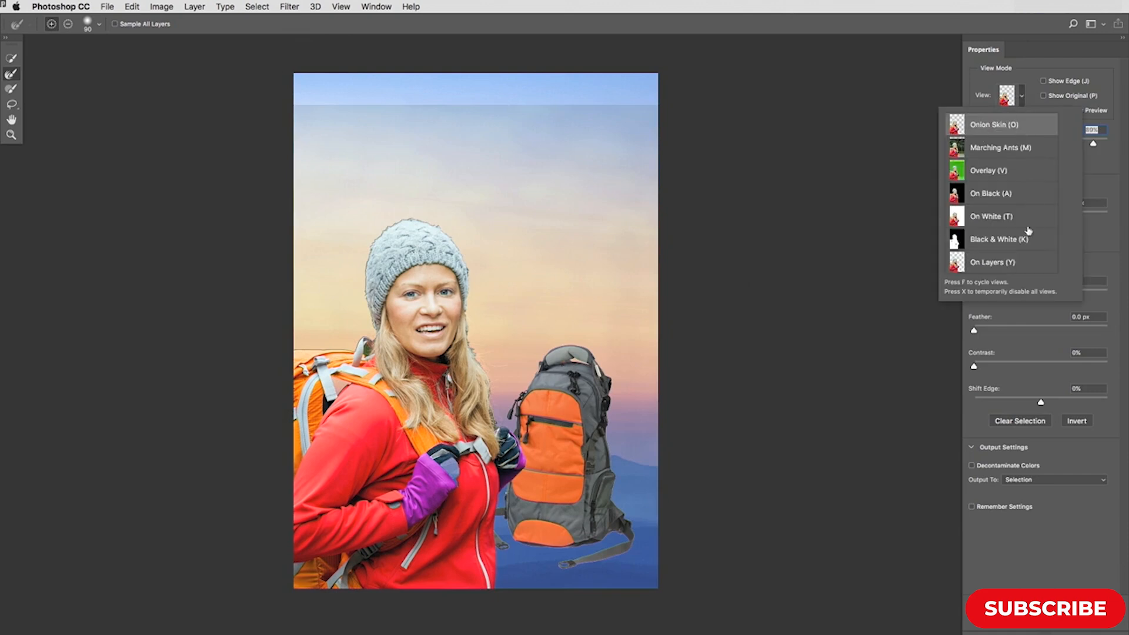
left_click(1036, 82)
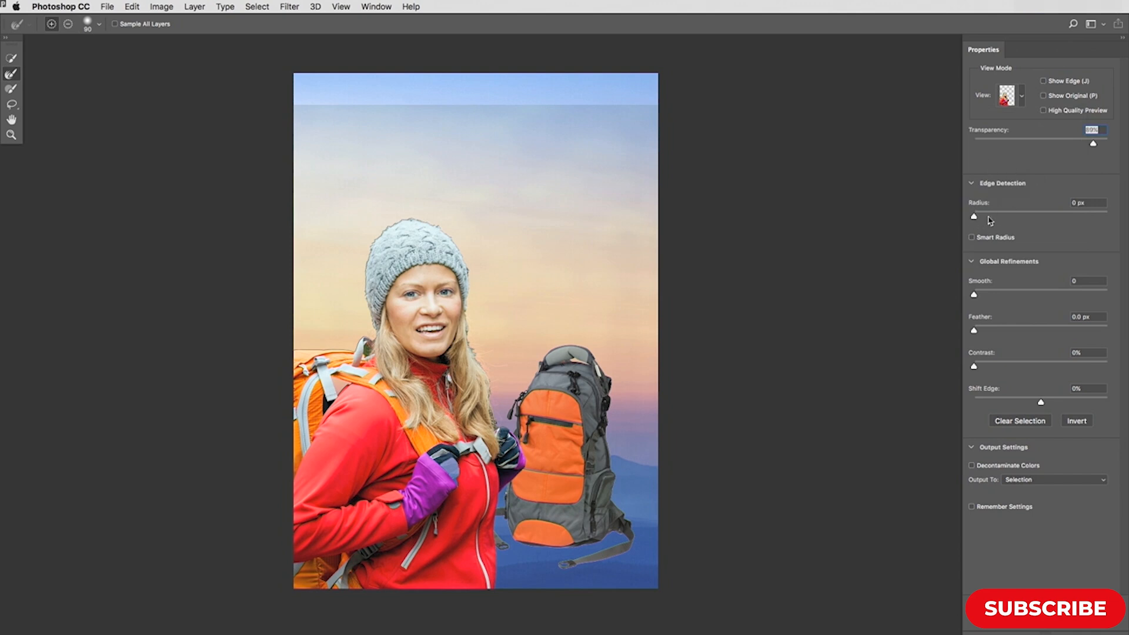
left_click(1043, 81)
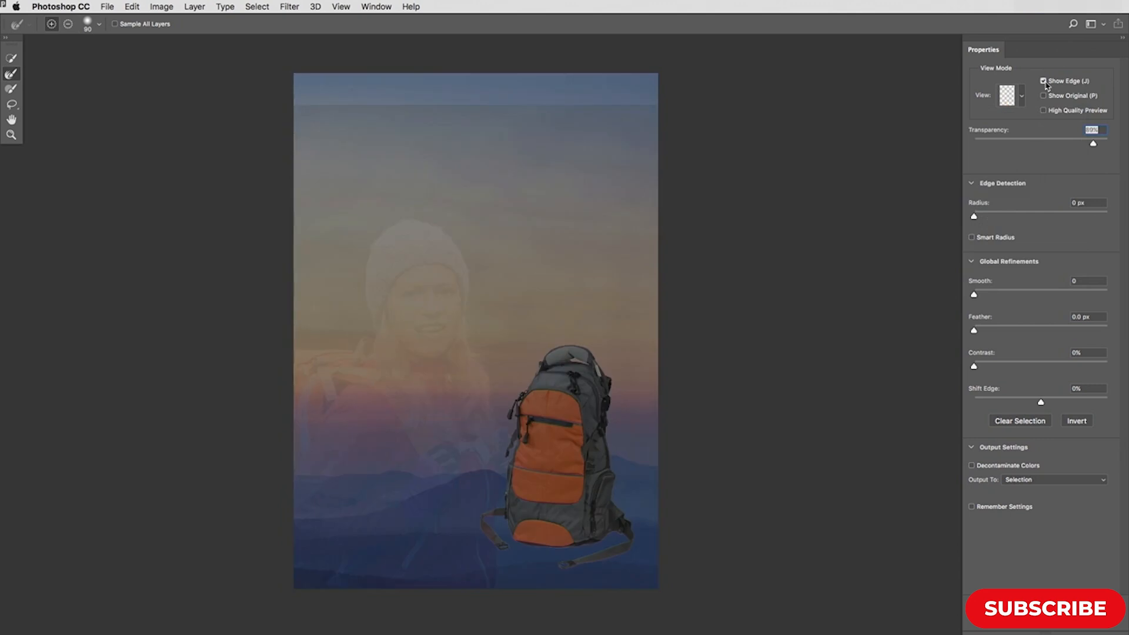
left_click_drag(974, 217, 997, 220)
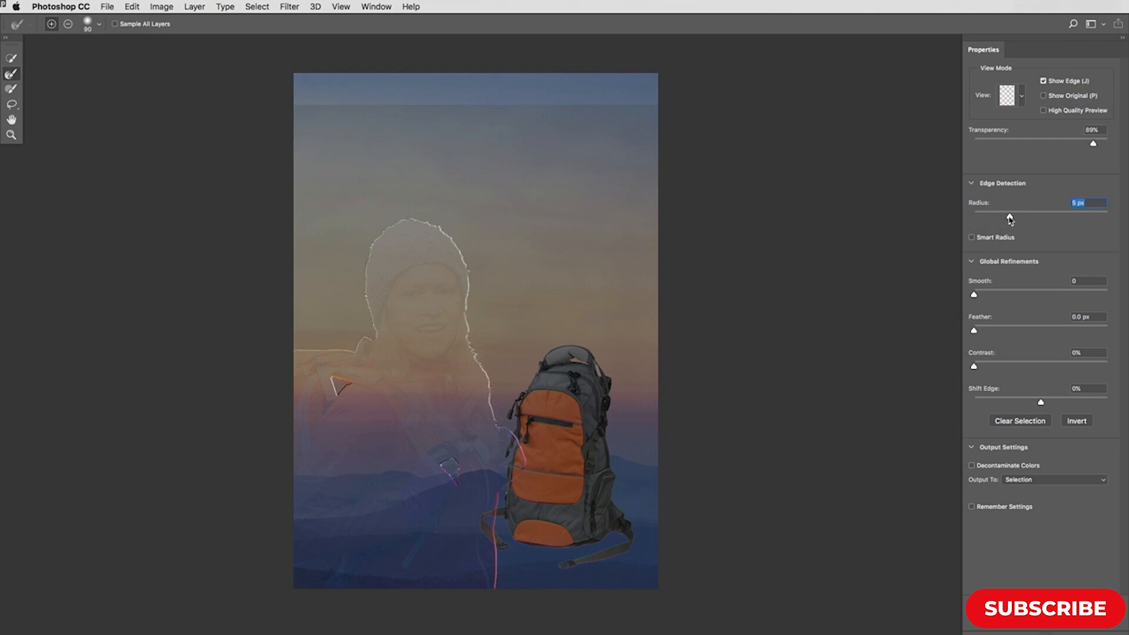
left_click_drag(1010, 219, 1047, 219)
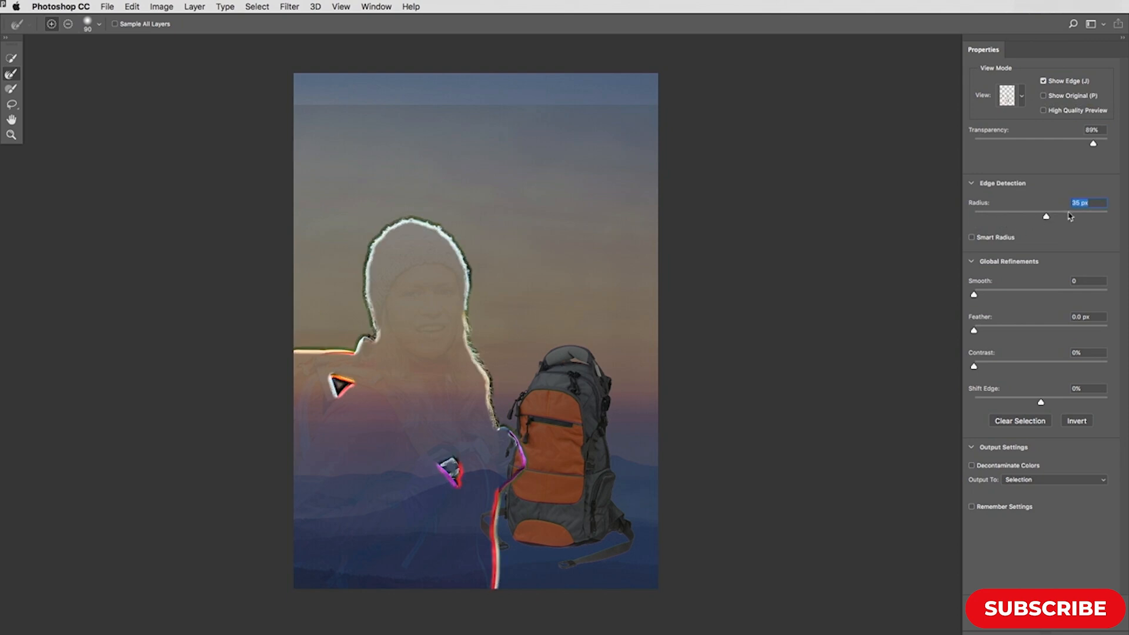
left_click_drag(1047, 219, 1034, 219)
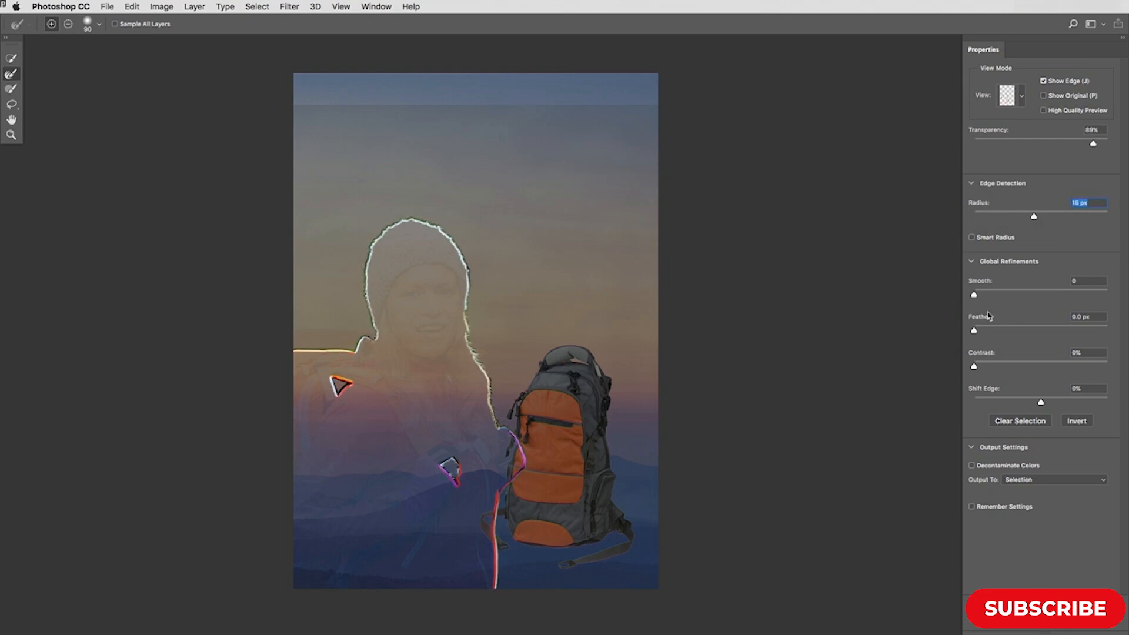
left_click(972, 238)
left_click(1064, 85)
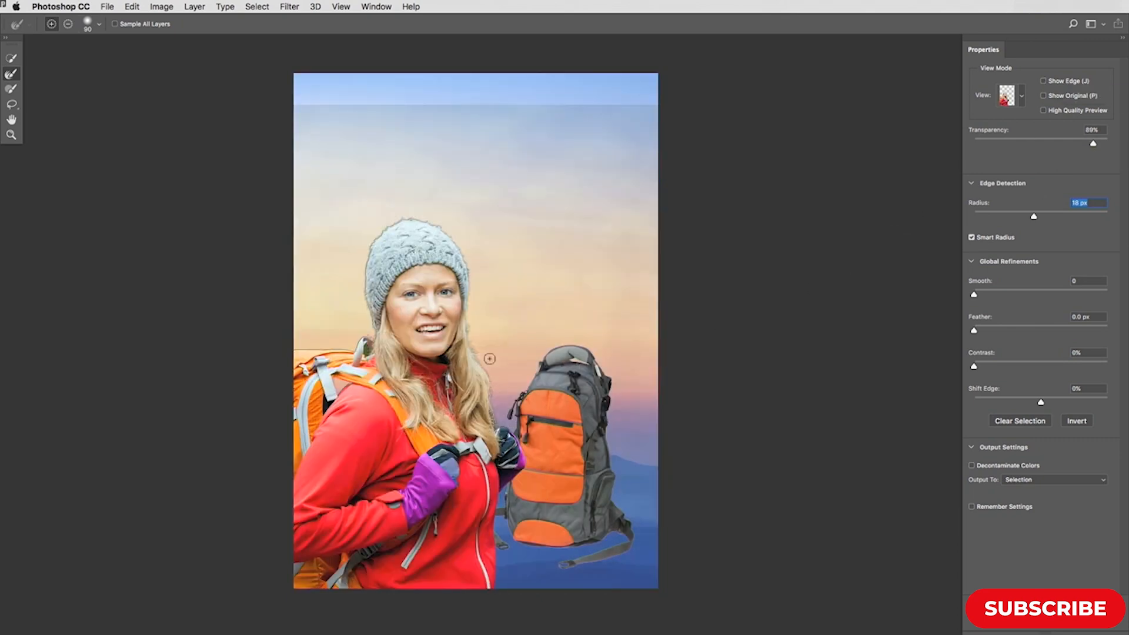
Set the onion-skin transparency to 63% and the edge refinement brush size to 111 px for brushing the climber's hair edges
left_click_drag(1093, 148, 1061, 155)
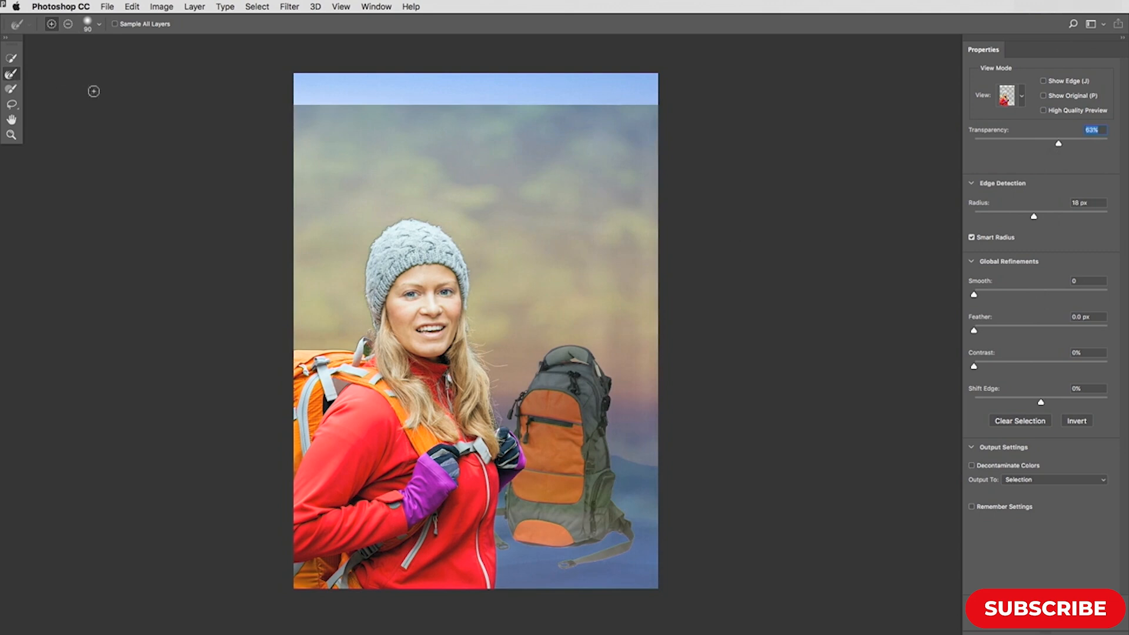
left_click(100, 25)
left_click_drag(87, 57, 94, 57)
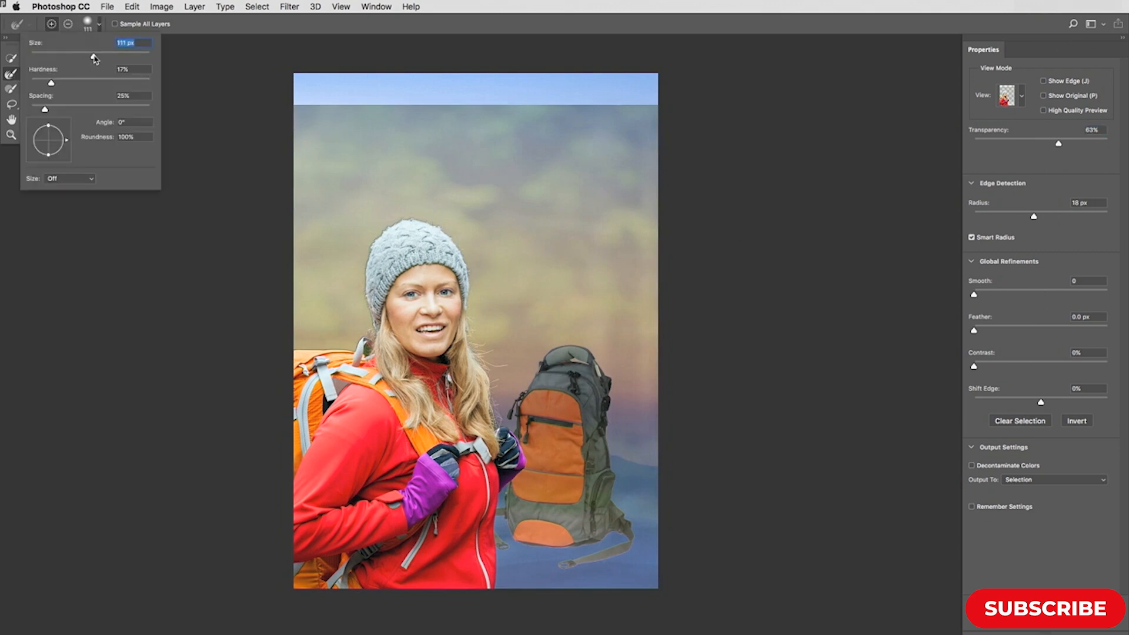
left_click(209, 30)
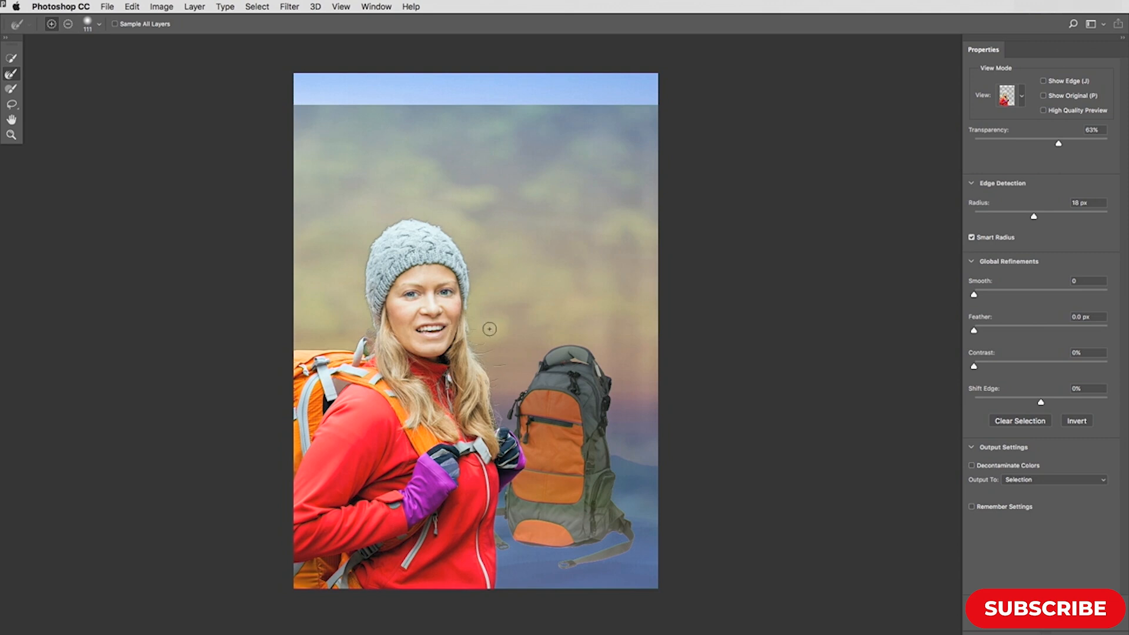
left_click(971, 237)
Set the transparency to 100%, enable Decontaminate Colors, and output the refined climber to a new layer with a layer mask
left_click_drag(1059, 145, 1109, 144)
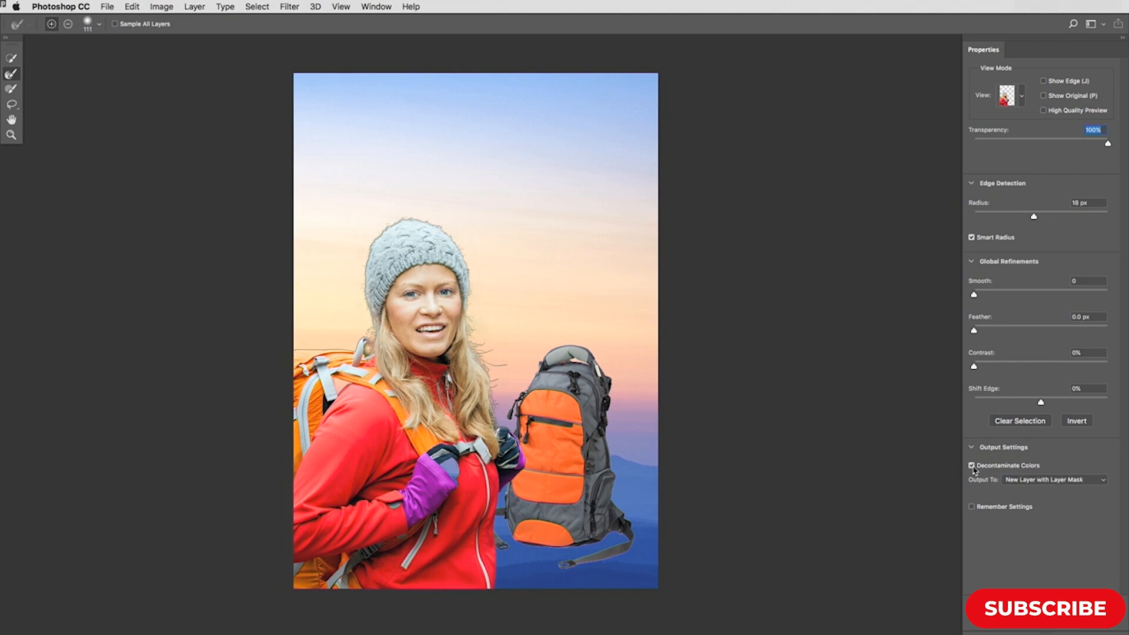
left_click(971, 465)
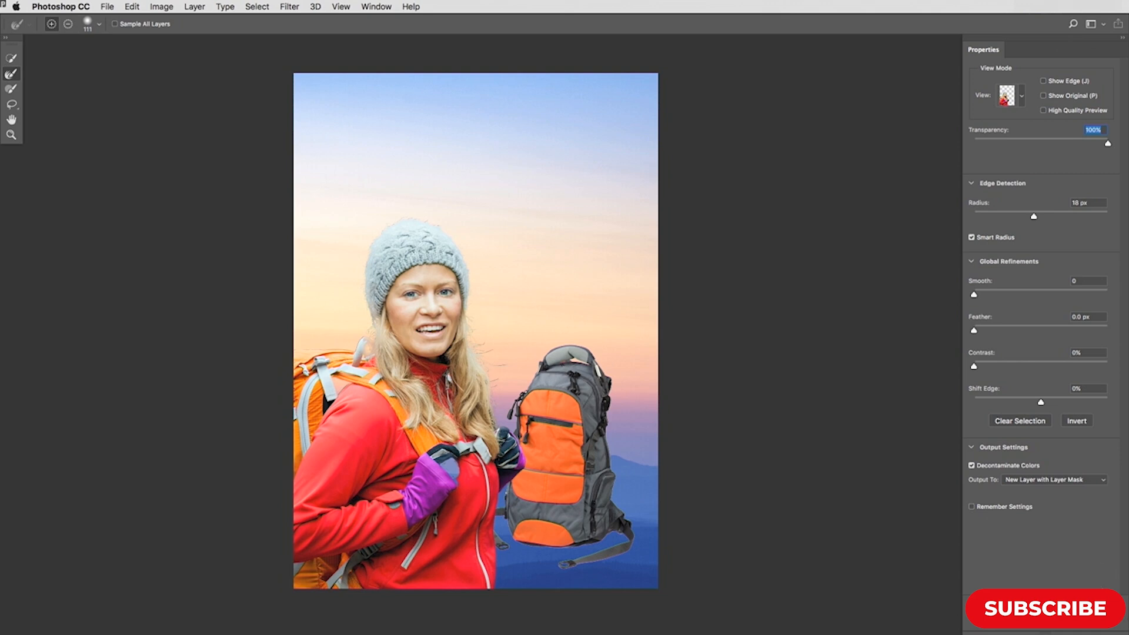
key("Return")
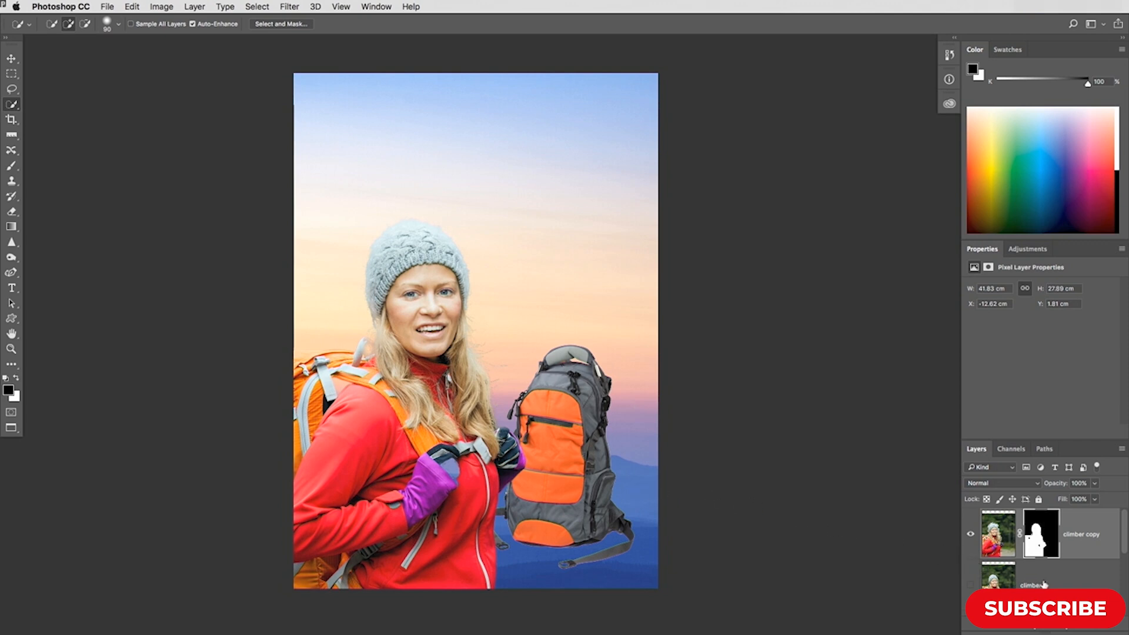
Delete the original unmasked climber layer
left_click(1062, 584)
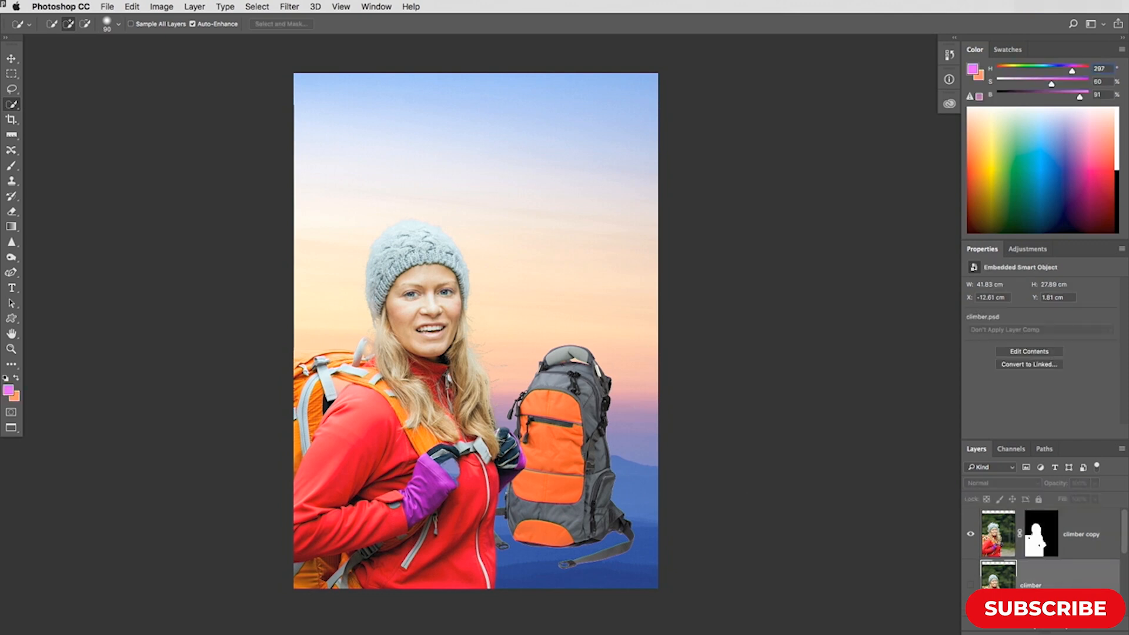
key("Delete")
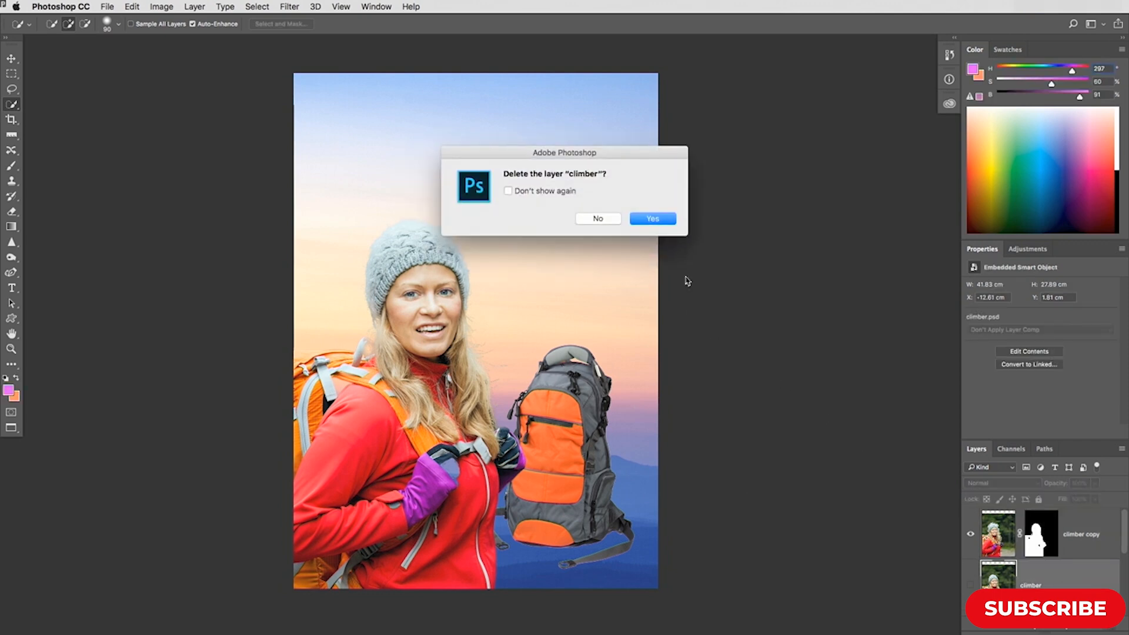
left_click(663, 216)
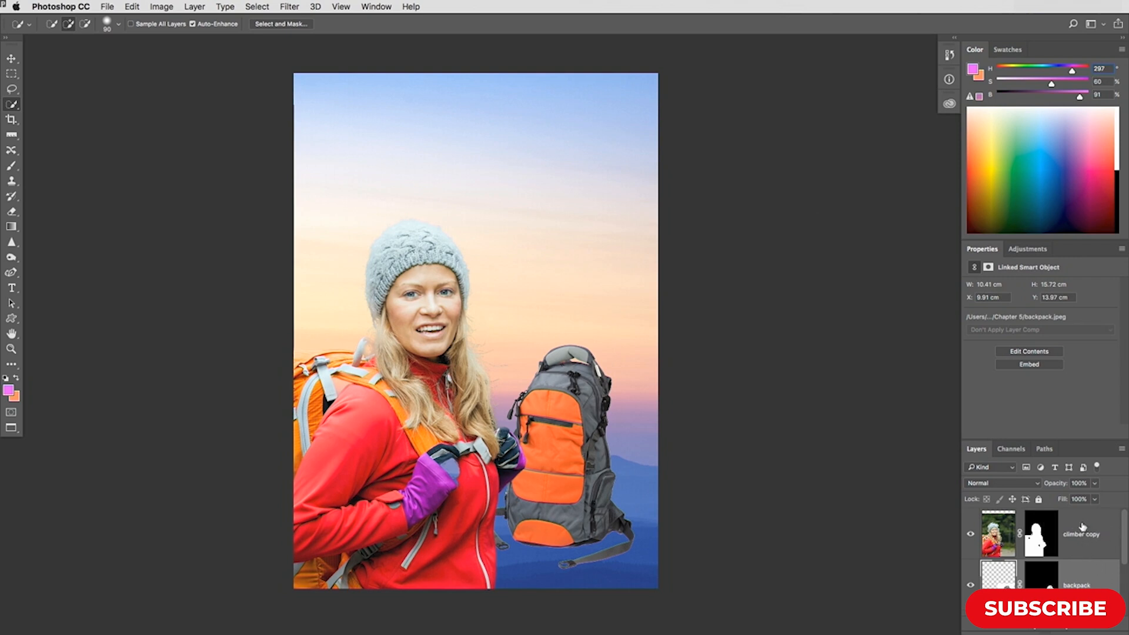
Open Color Range for the climber copy layer and set the selection preview to None, keeping the dialog clear of the climber
left_click(1082, 527)
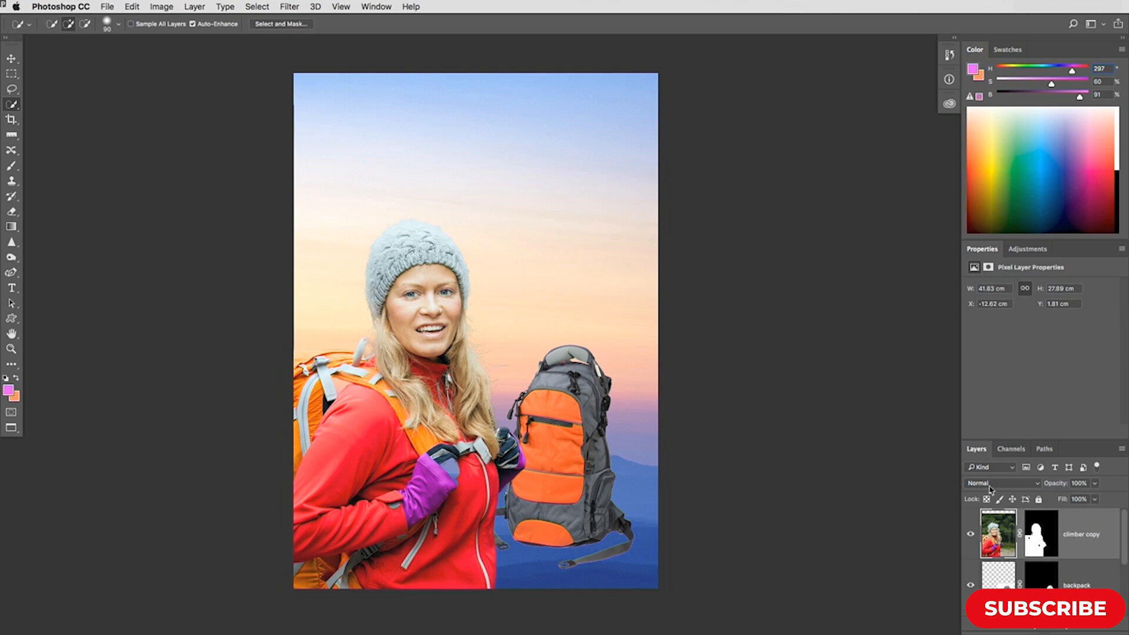
left_click(257, 7)
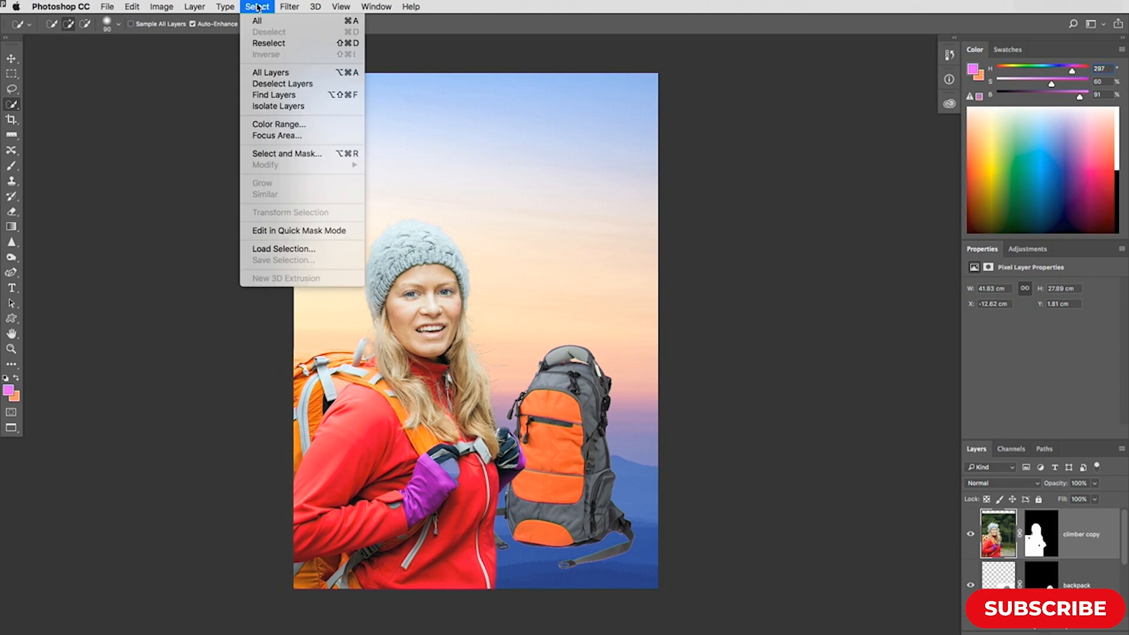
left_click(326, 128)
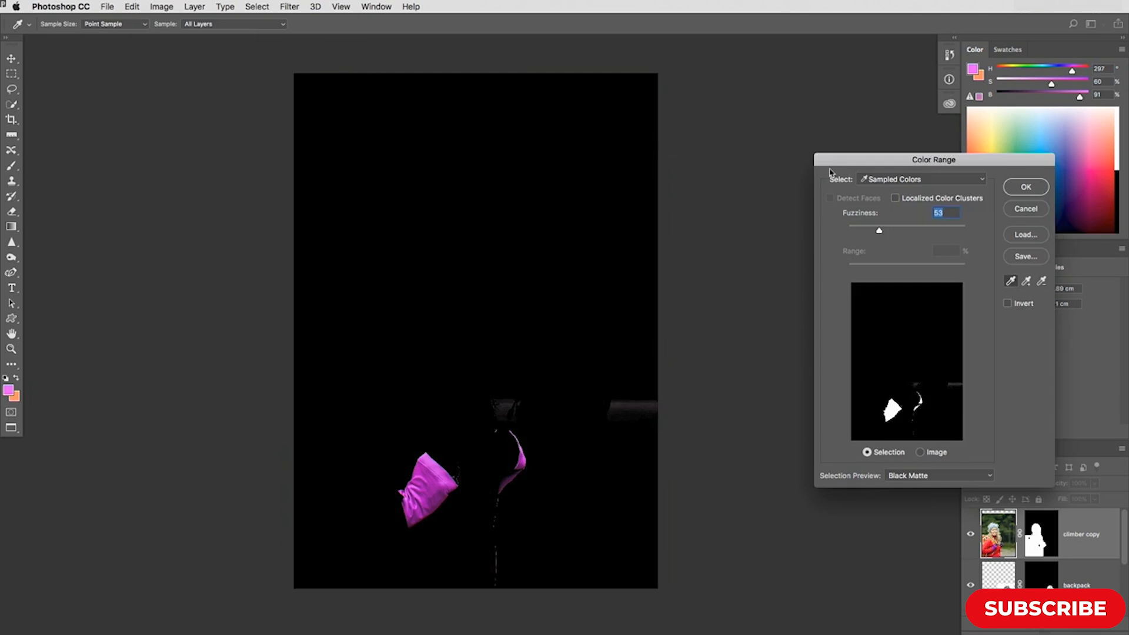
left_click_drag(850, 162, 631, 203)
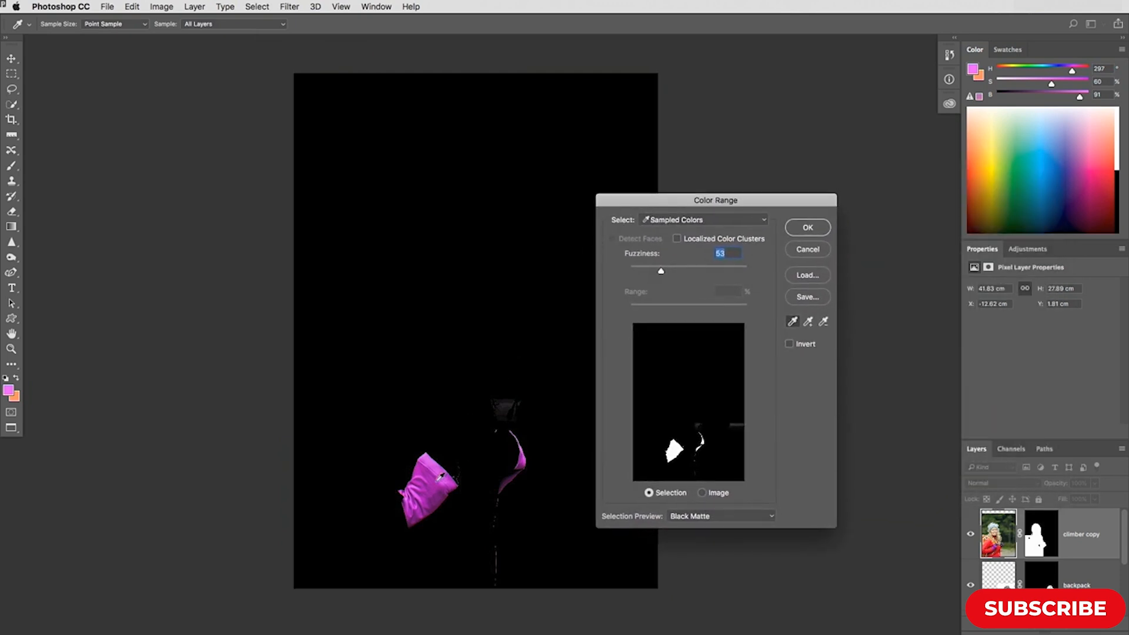
left_click(771, 518)
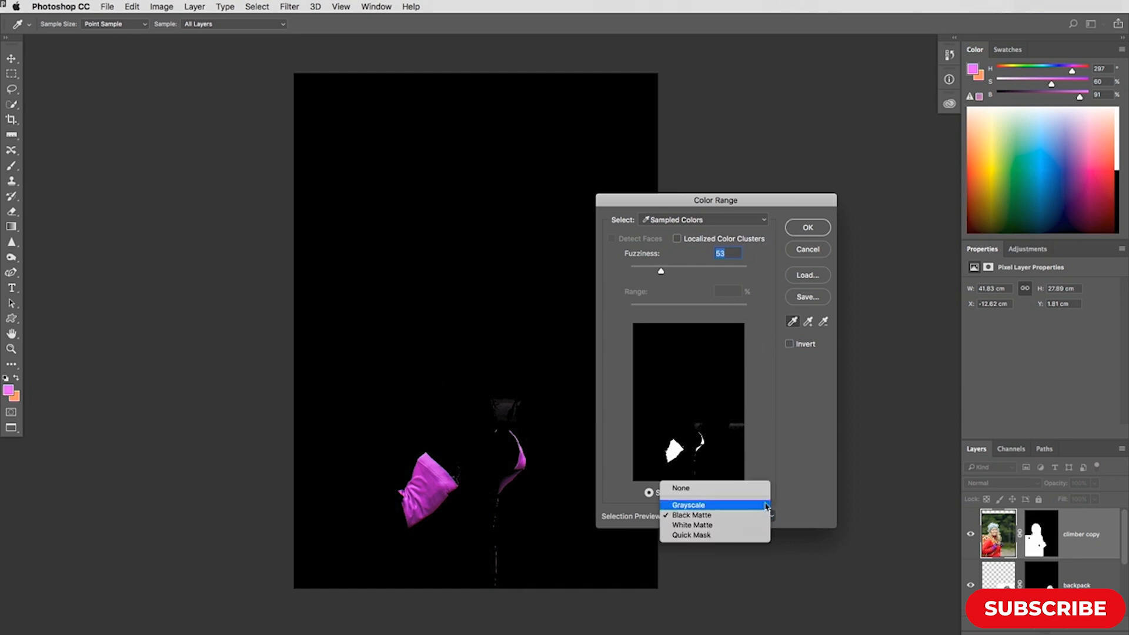
left_click(765, 488)
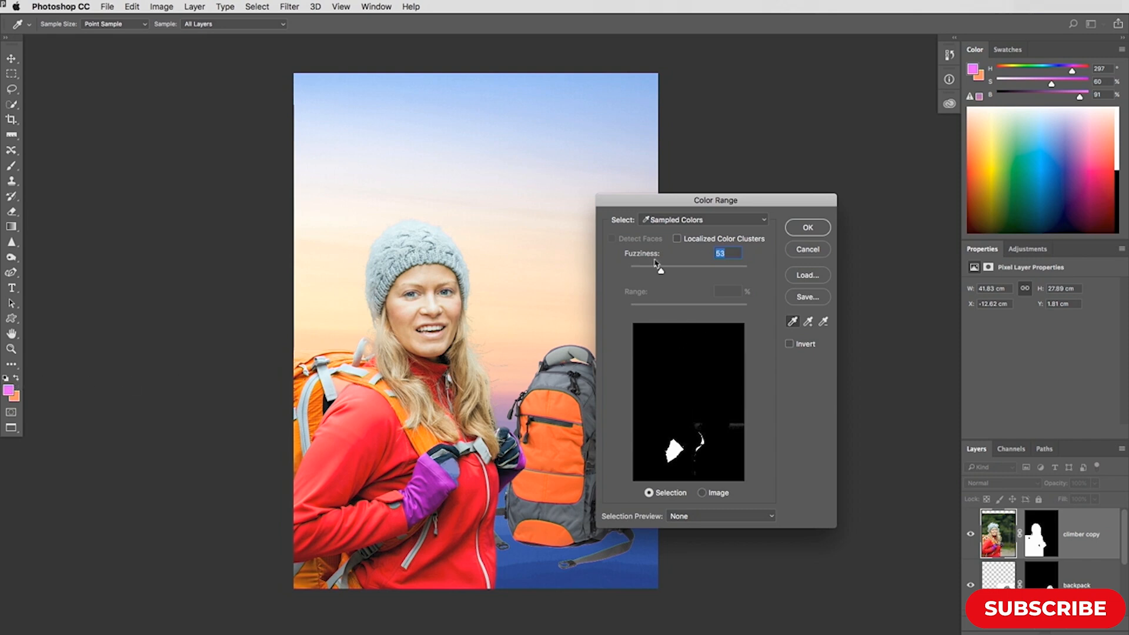
left_click_drag(632, 204, 615, 170)
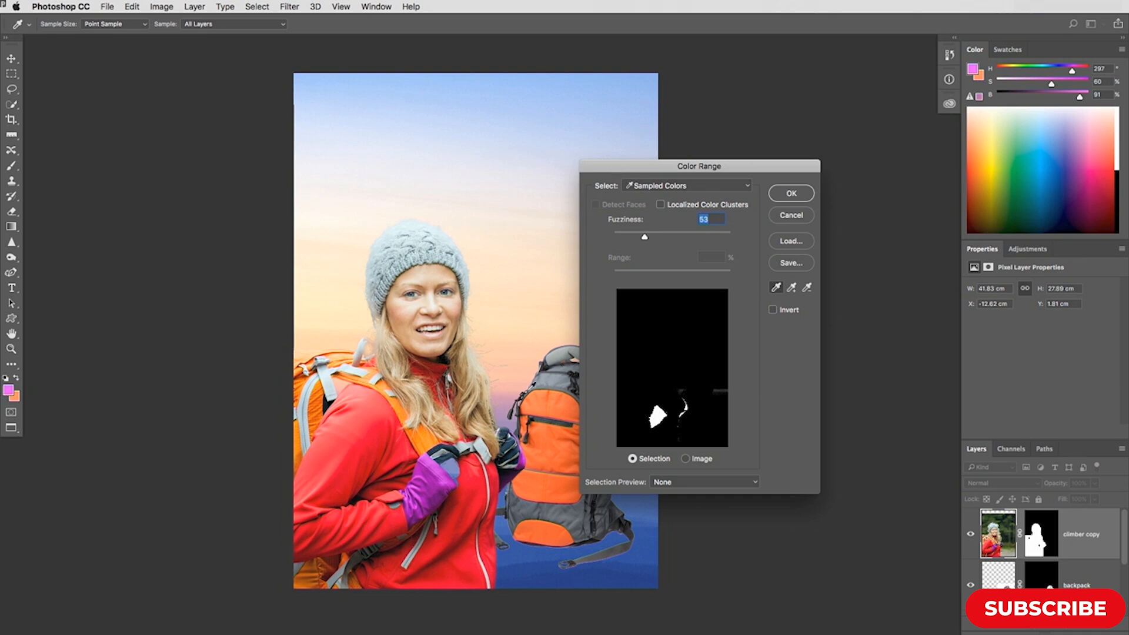
Sample several purple shades on the climber's glove cuff as the color range, ending on the cuff's upper part
left_click(432, 473)
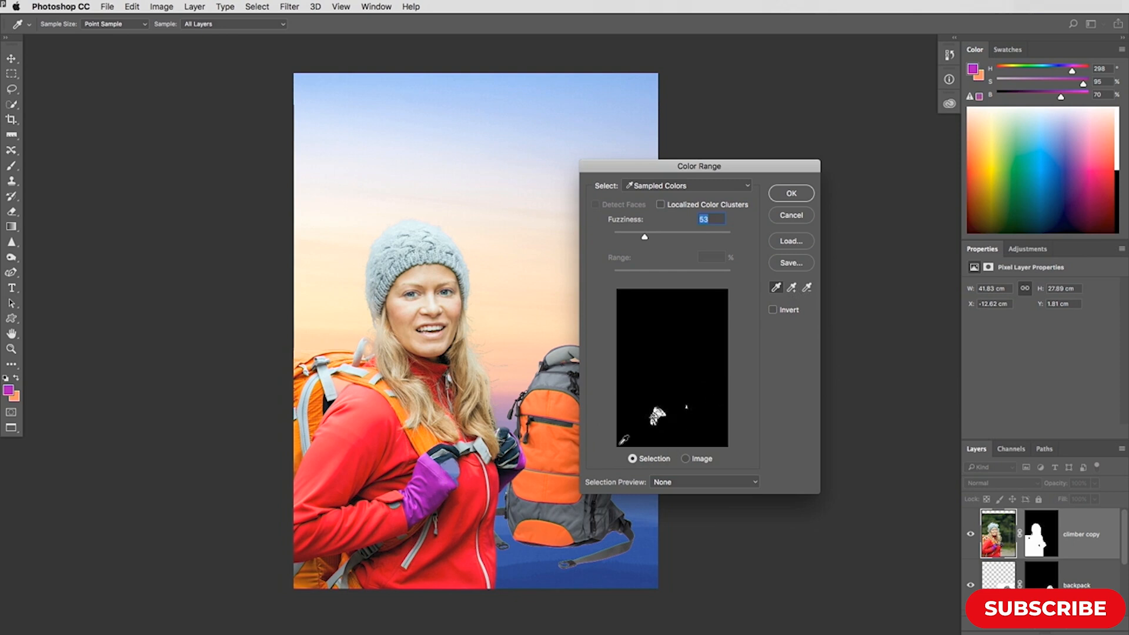
left_click(440, 505)
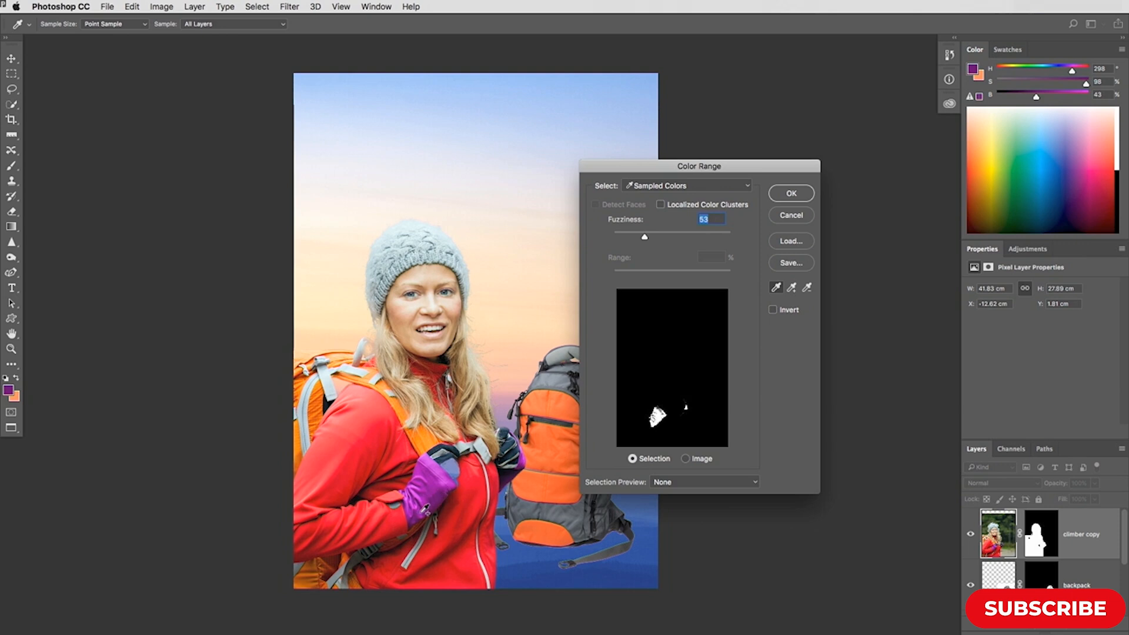
left_click(424, 509)
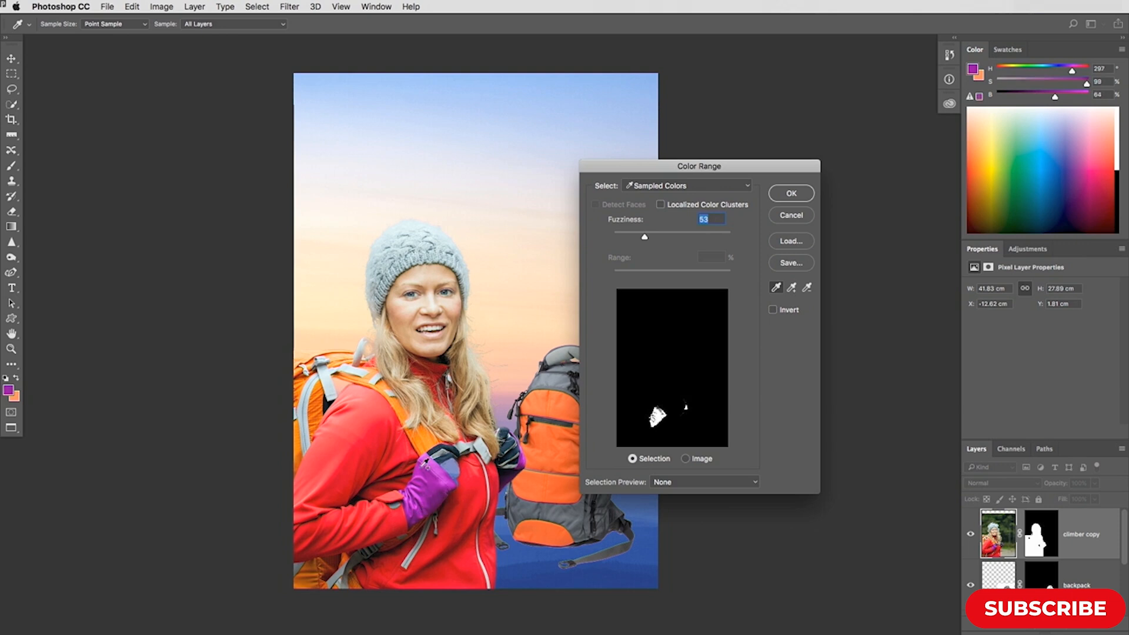
left_click(418, 471)
Set the Color Range preview to Black Matte after trying White Matte, and sample a lighter purple at the glove cuff's upper edge
left_click(755, 484)
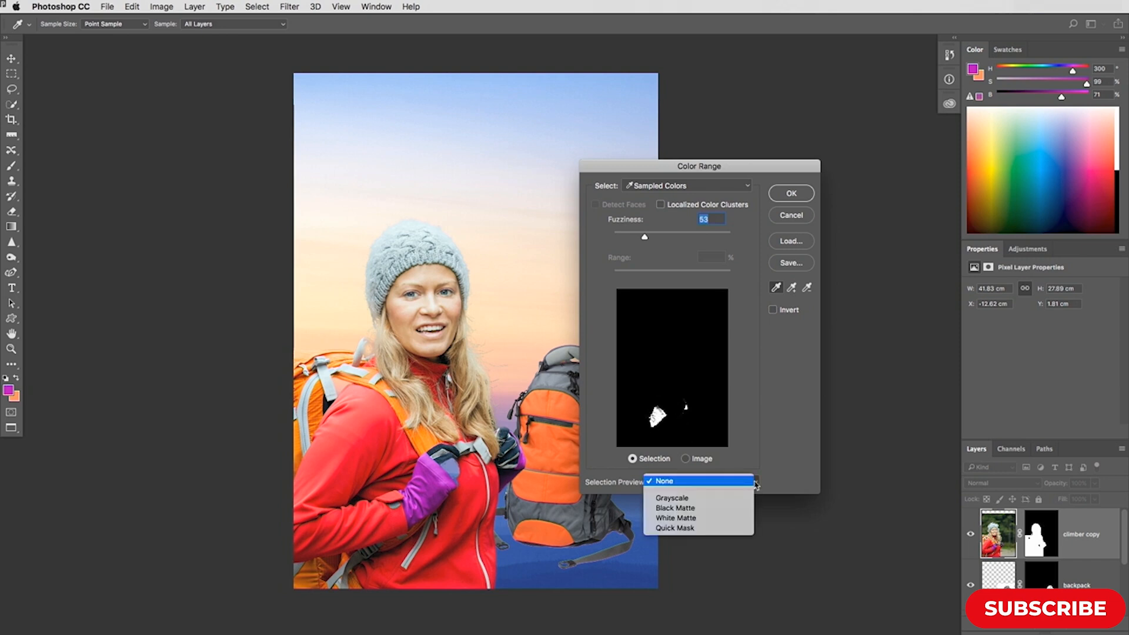
left_click(716, 518)
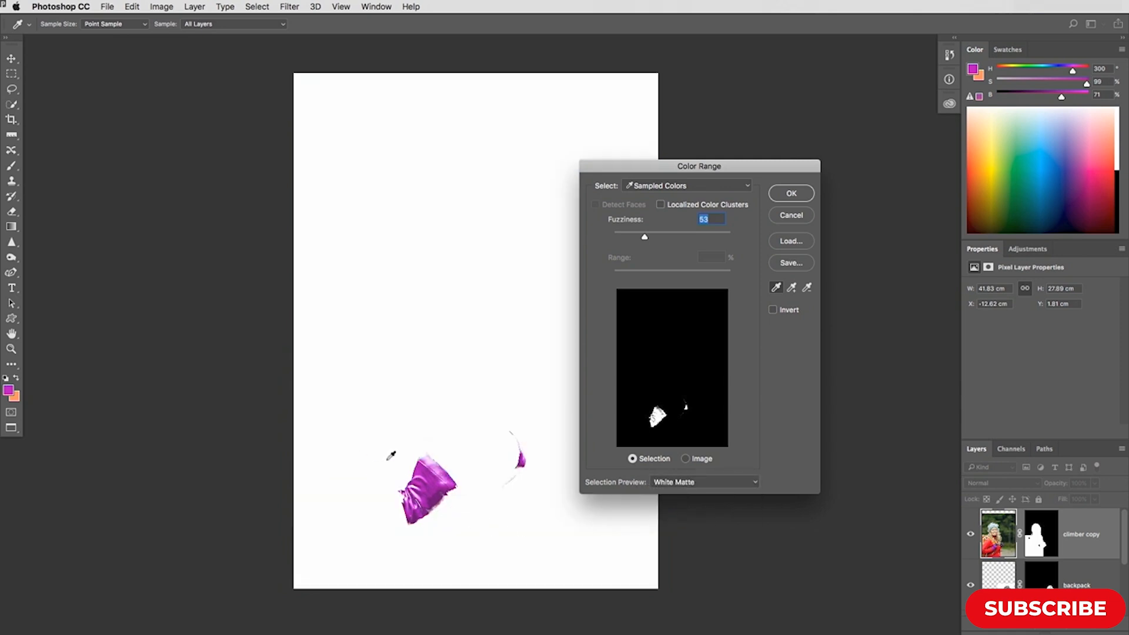
left_click(753, 482)
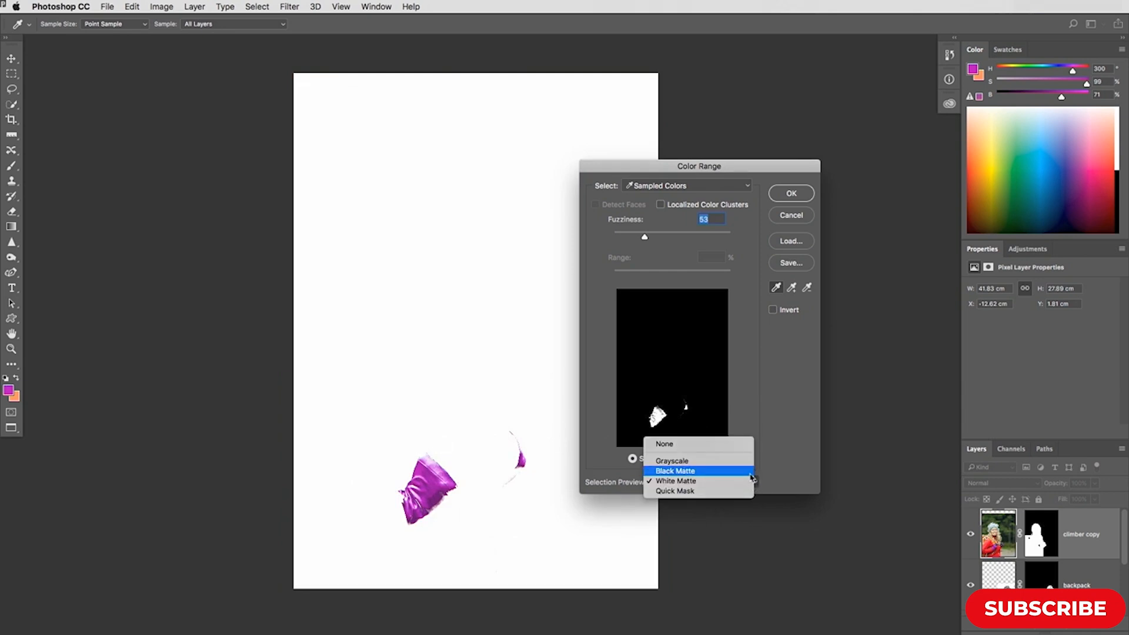
left_click(750, 472)
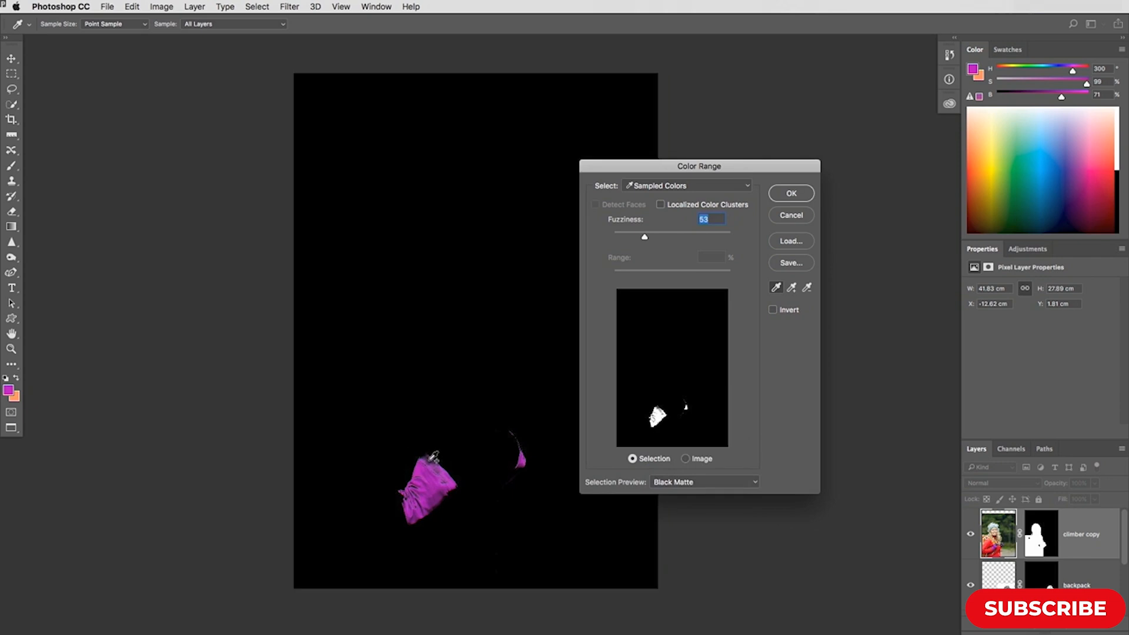
left_click(435, 455)
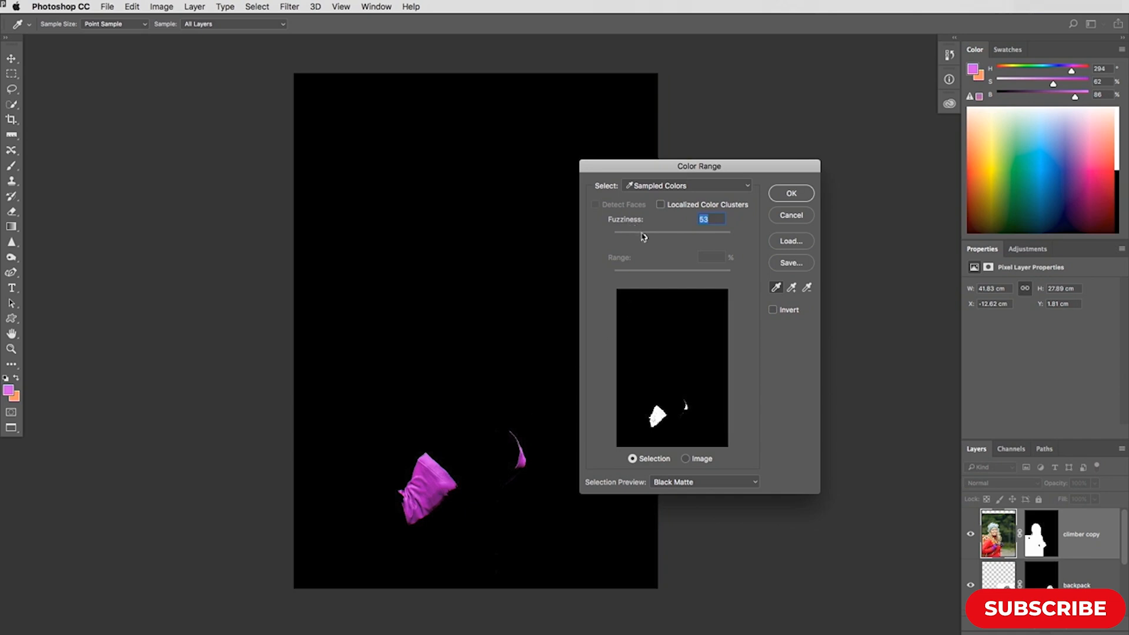
Tune the Color Range fuzziness to 107 and accept the glove selection
mouse_move(645, 237)
left_mouse_down()
mouse_move(680, 238)
mouse_move(660, 238)
left_mouse_up()
left_click_drag(626, 172, 711, 167)
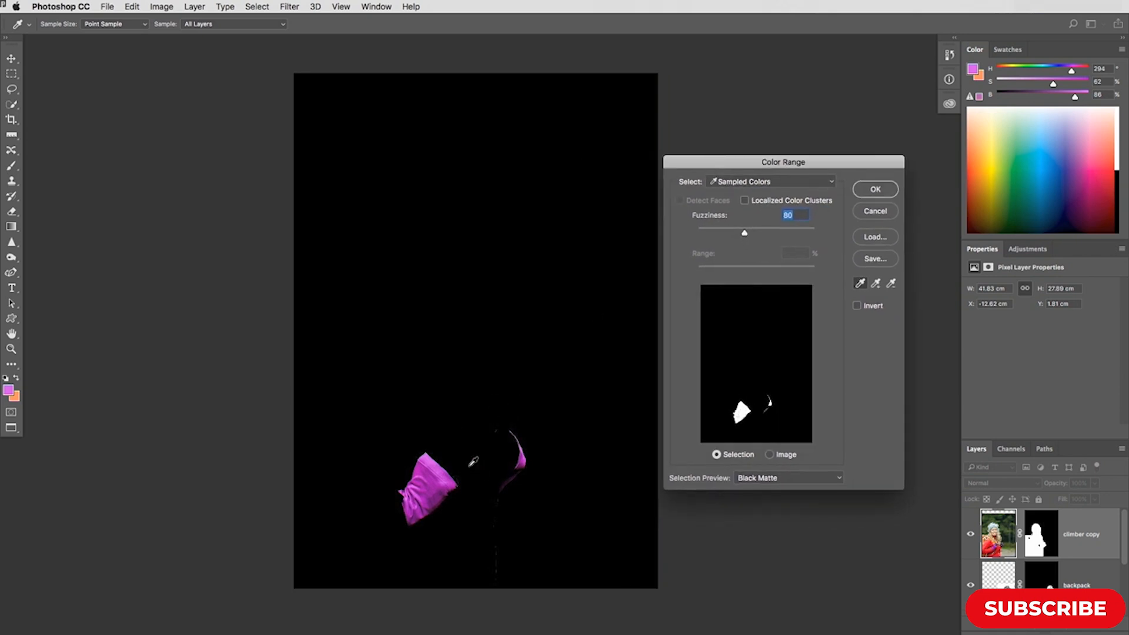
left_click_drag(745, 234, 812, 235)
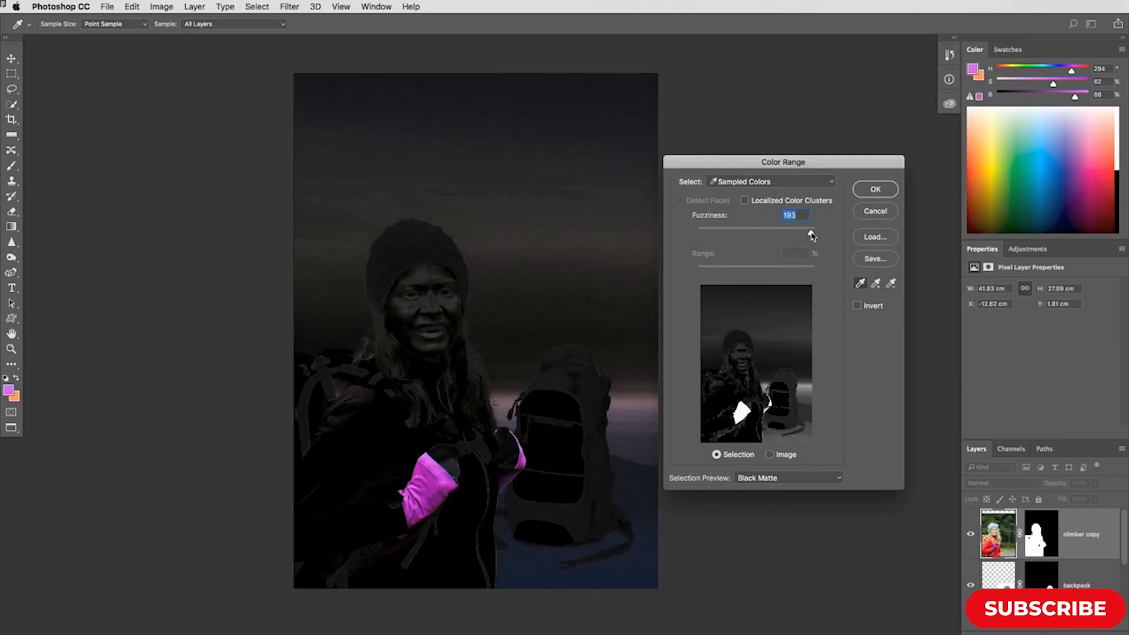
left_click_drag(812, 235, 762, 239)
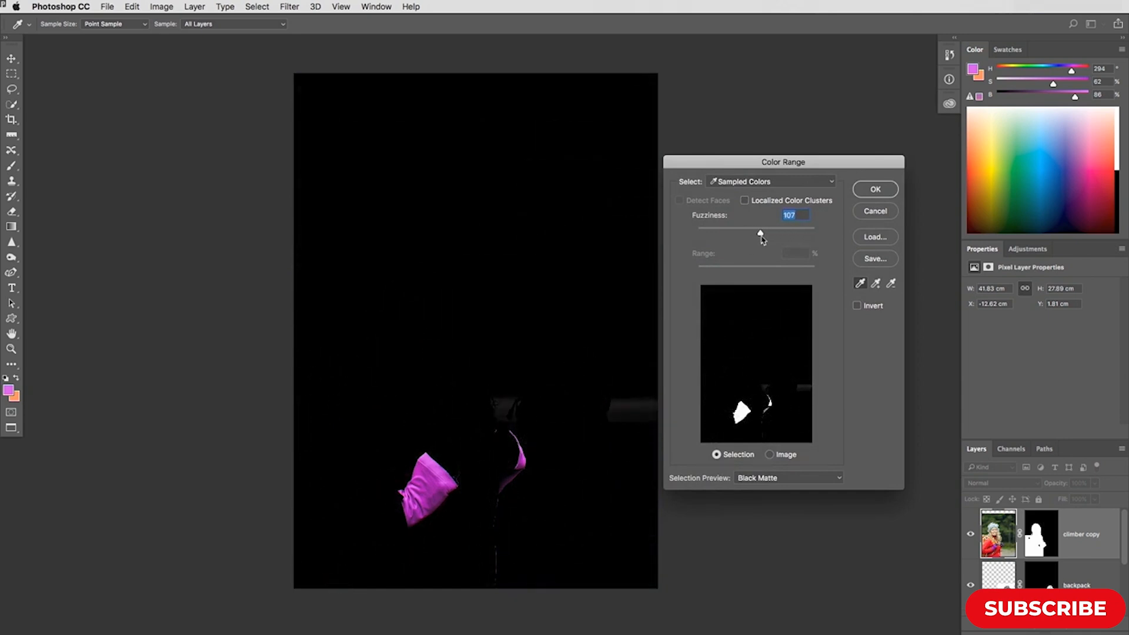
left_click(870, 190)
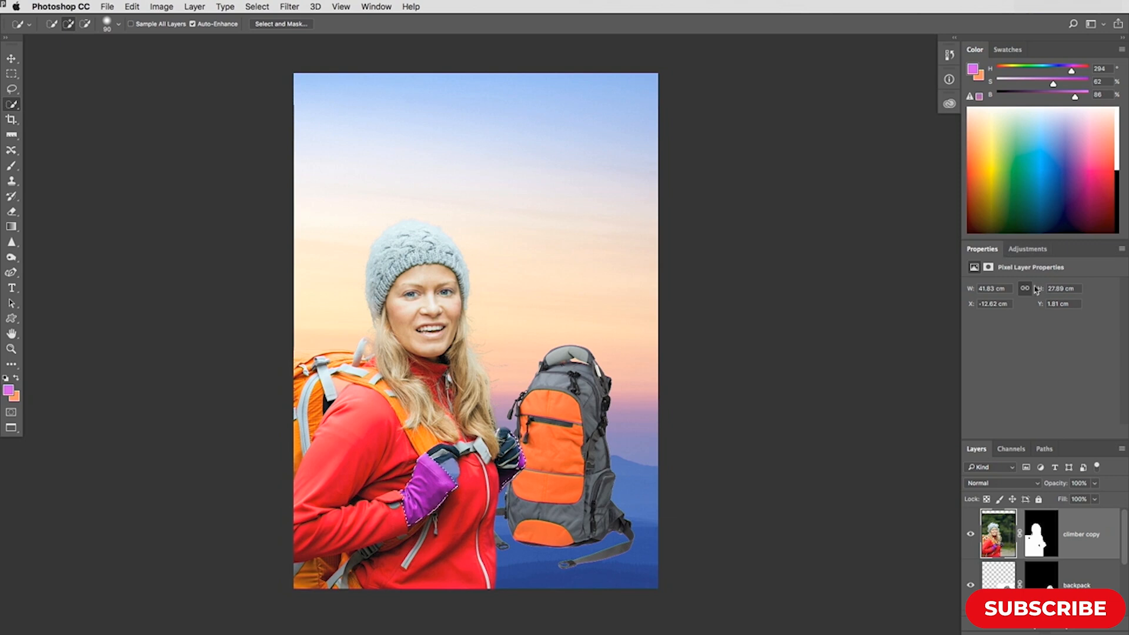
Add a Hue/Saturation adjustment layer from the glove selection, with hue +69 and saturation -25
left_click(1026, 251)
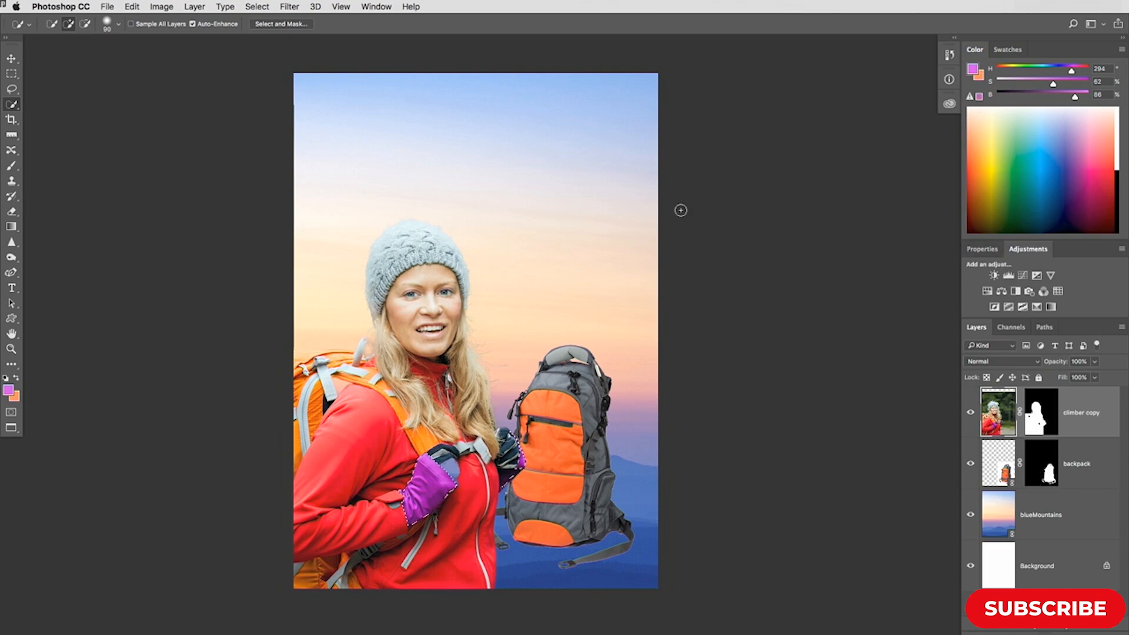
left_click(371, 6)
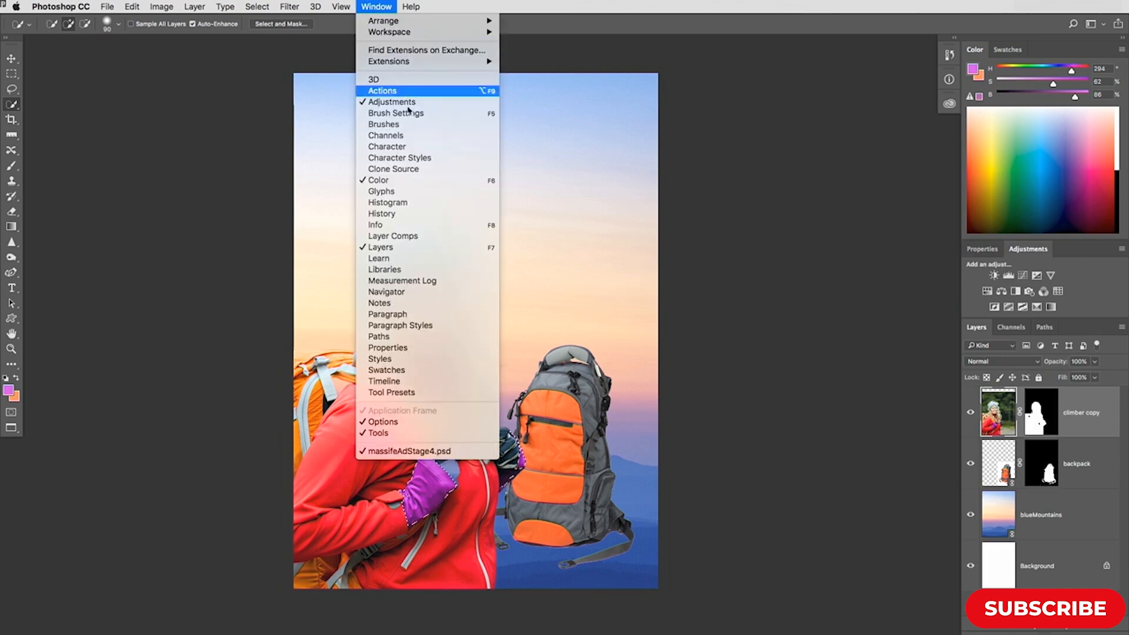
key("Escape")
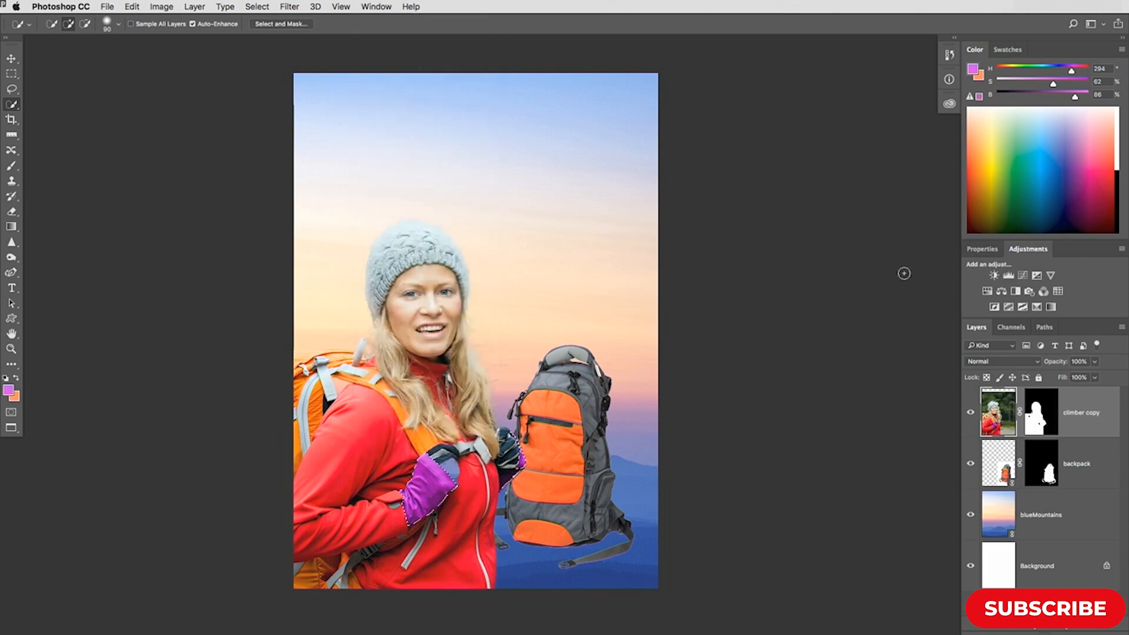
left_click(986, 291)
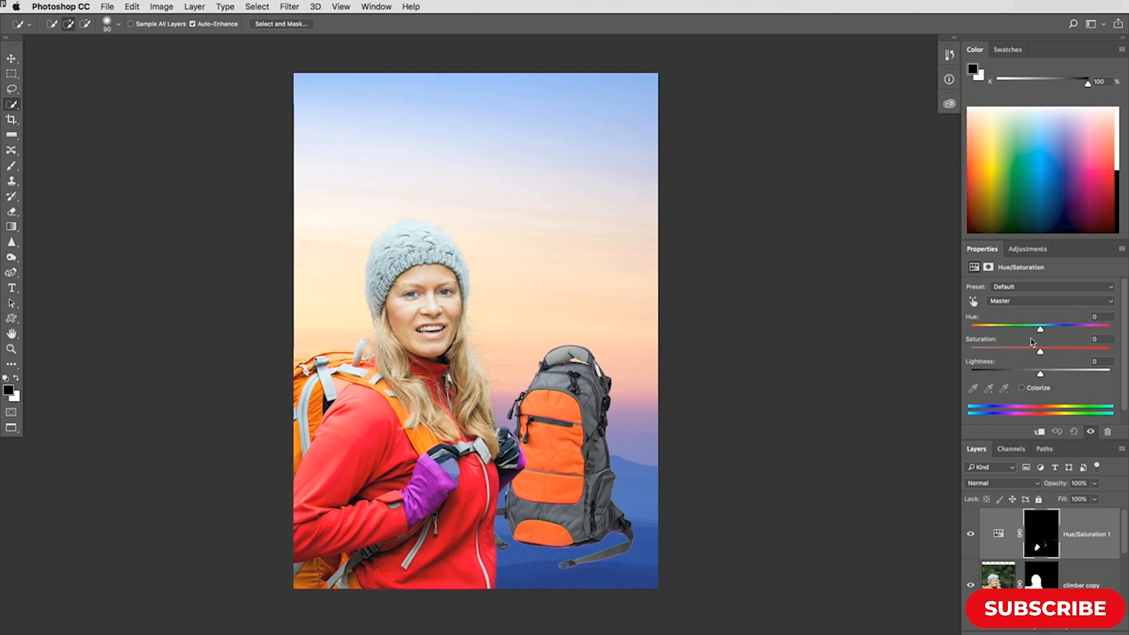
left_click_drag(1040, 331, 1086, 331)
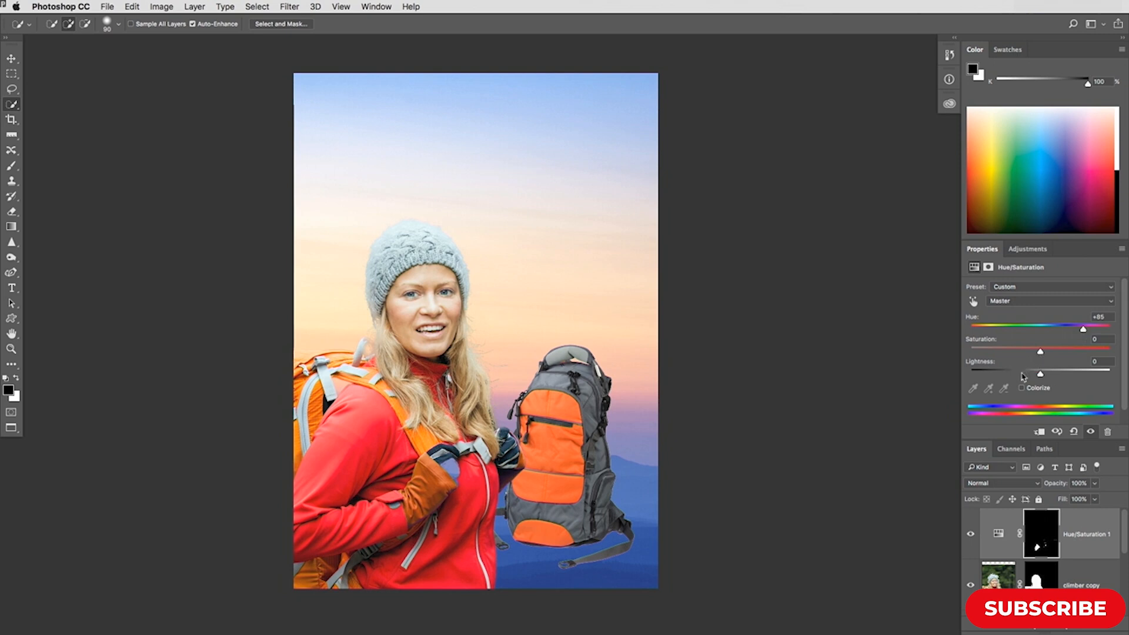
mouse_move(1038, 354)
left_mouse_down()
mouse_move(1022, 355)
mouse_move(1032, 355)
left_mouse_up()
left_click_drag(1087, 332, 1024, 356)
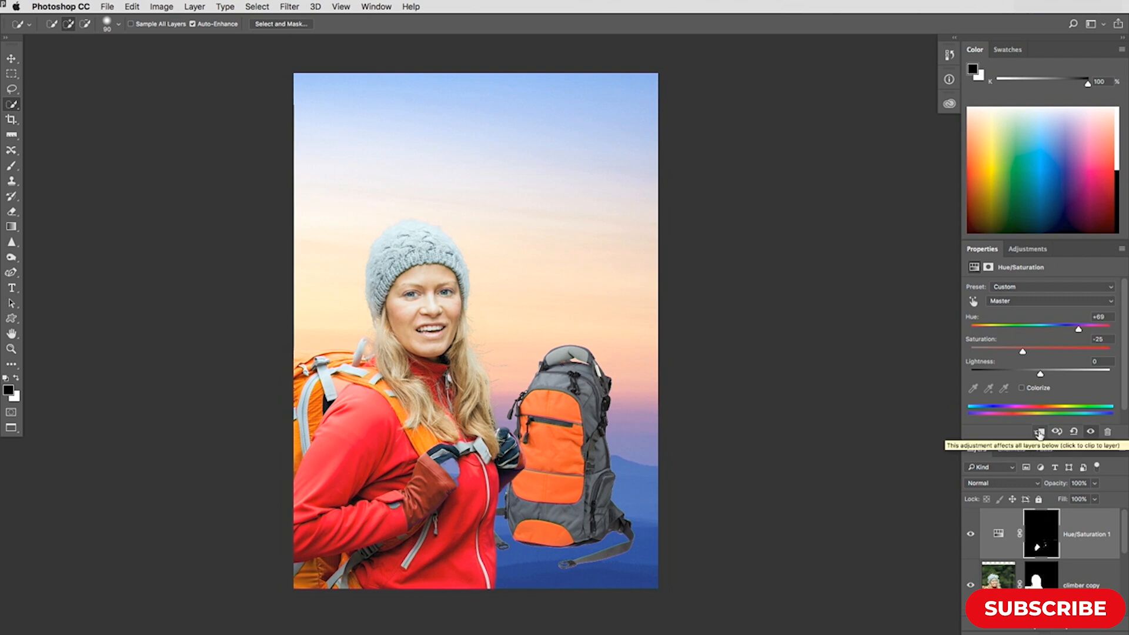
Clip the Hue/Saturation adjustment to the climber copy layer and activate its layer mask with the Brush tool
left_click(1039, 433)
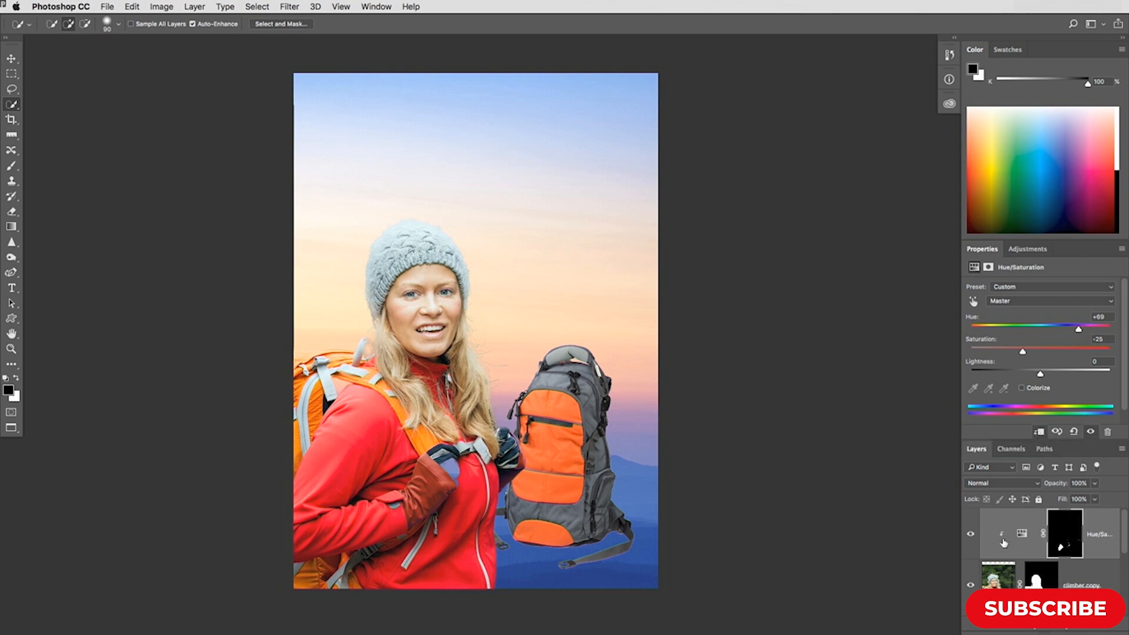
left_click(1054, 548)
key("b")
key("ctrl+0")
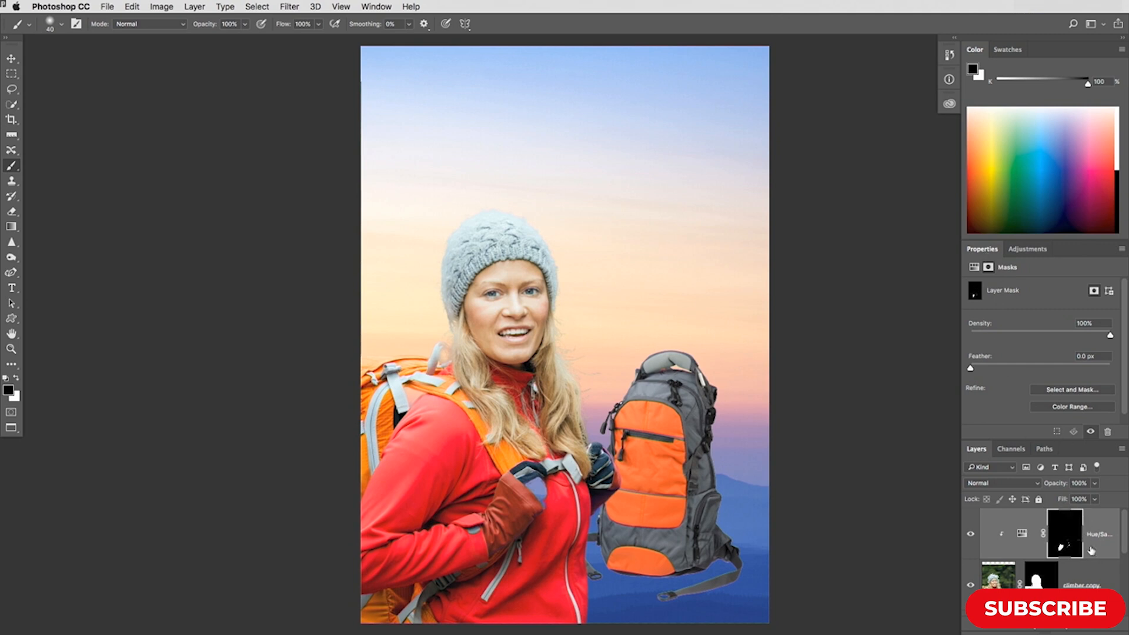
Group the Hue/Saturation and climber copy layers, name the group climberOLD, and hide it
double_click(985, 249)
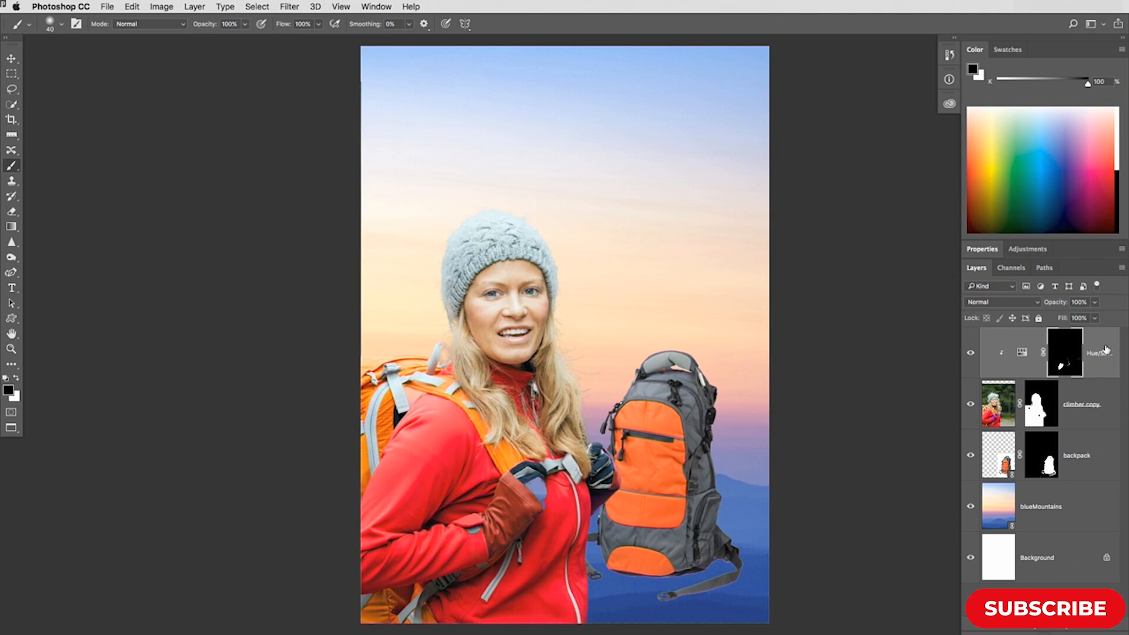
left_click(1107, 421)
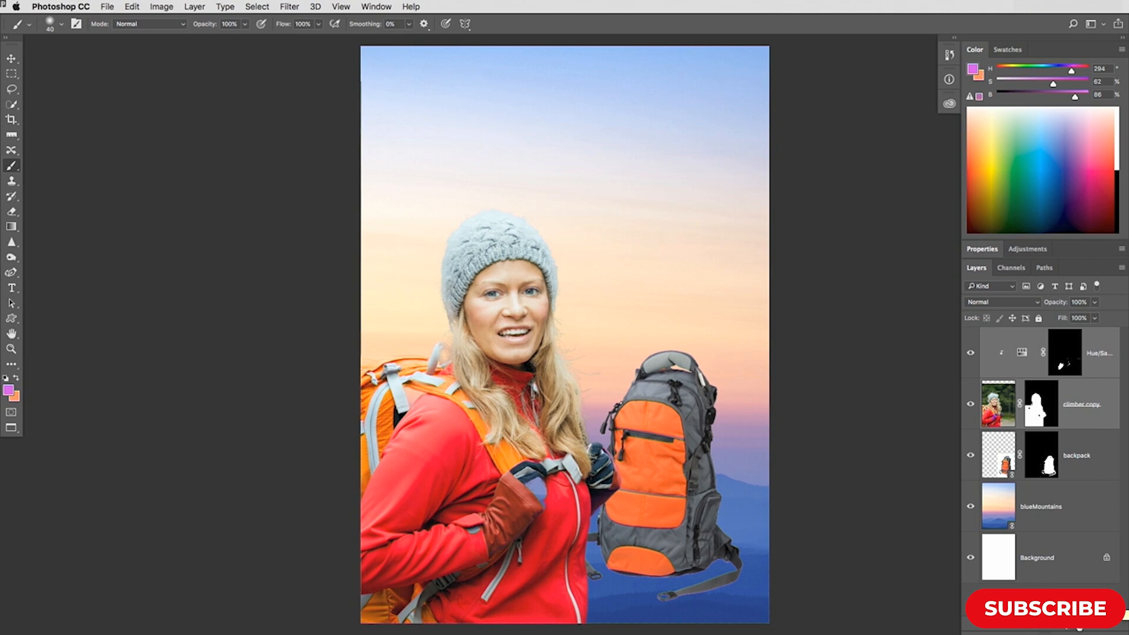
key("super+g")
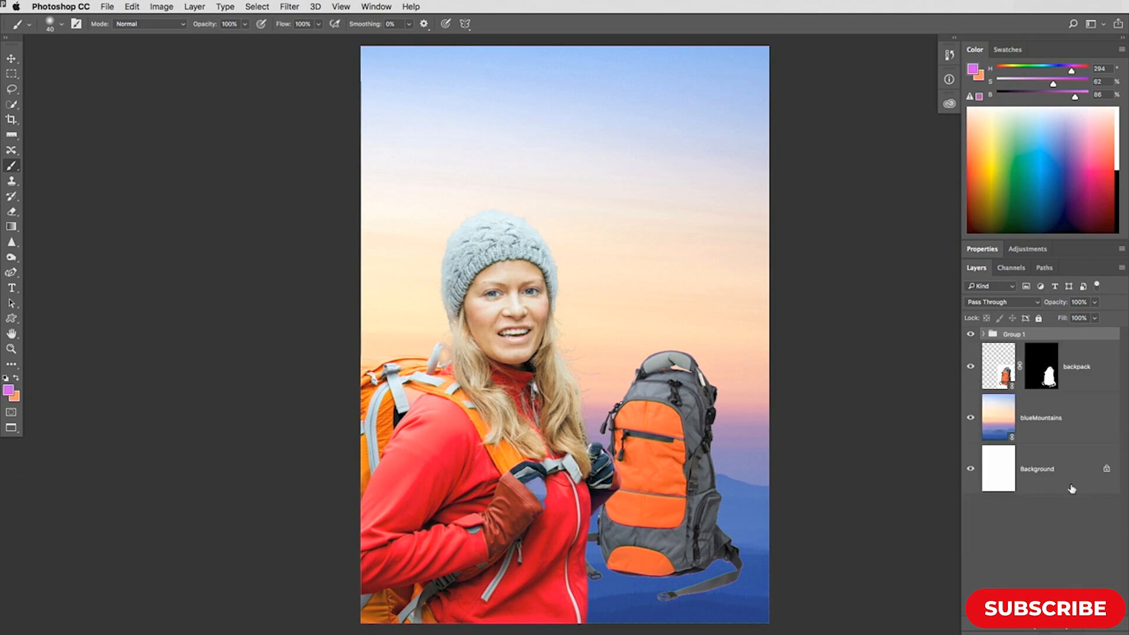
double_click(1018, 334)
type("climberOLD")
key("Return")
left_click(970, 337)
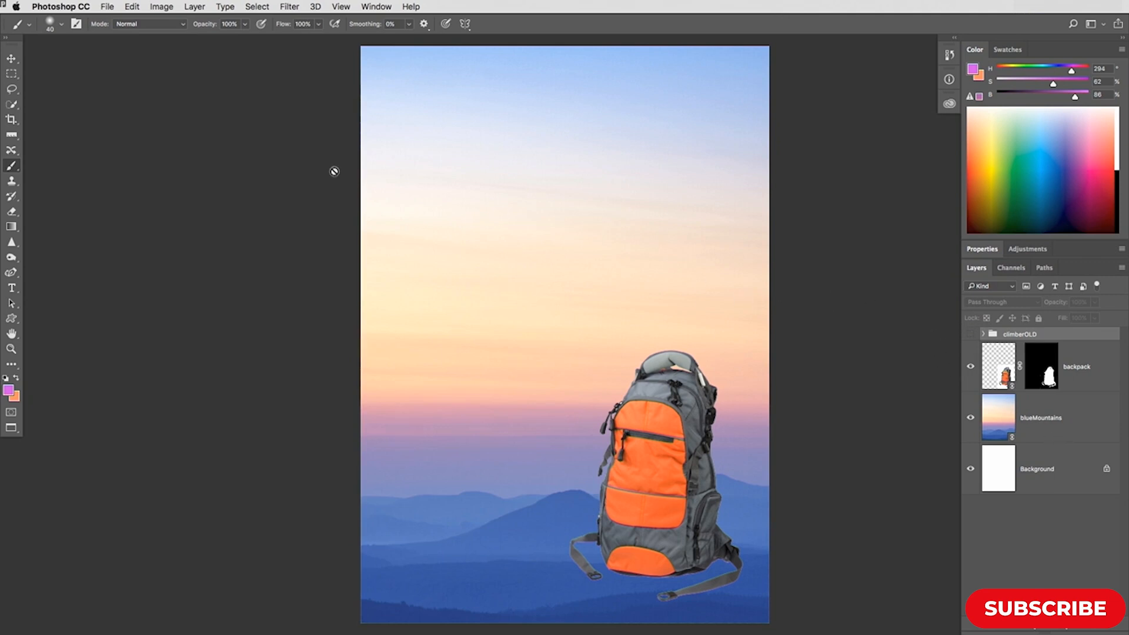
Place mountainTopPose.jpeg from the Chapter 5 folder as a linked image and commit it at its default size
left_click(108, 7)
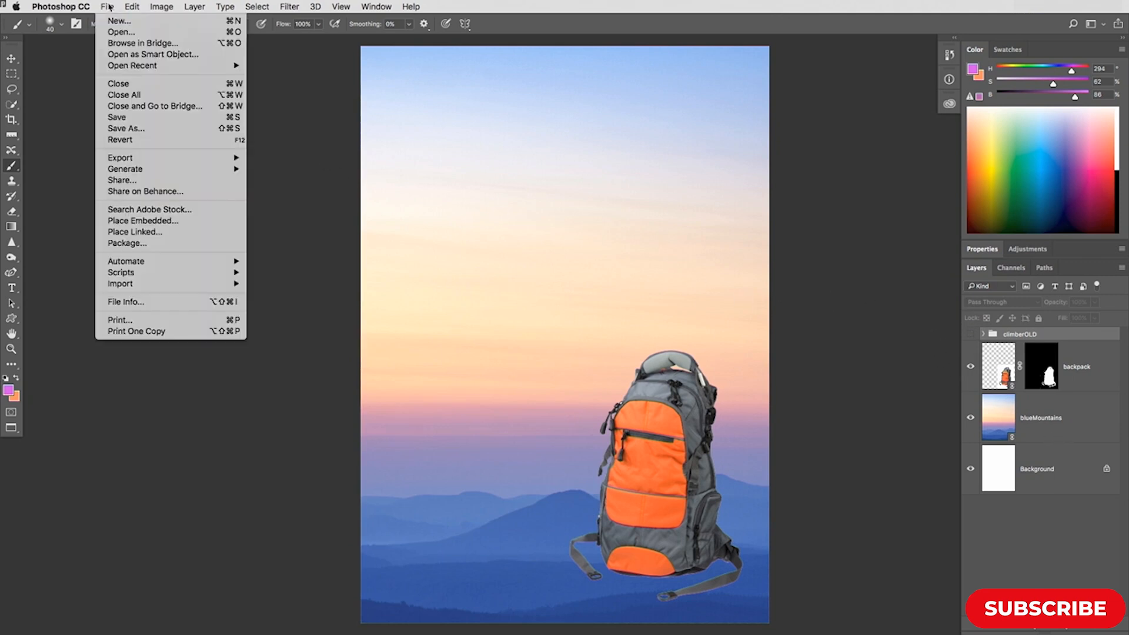
left_click(124, 233)
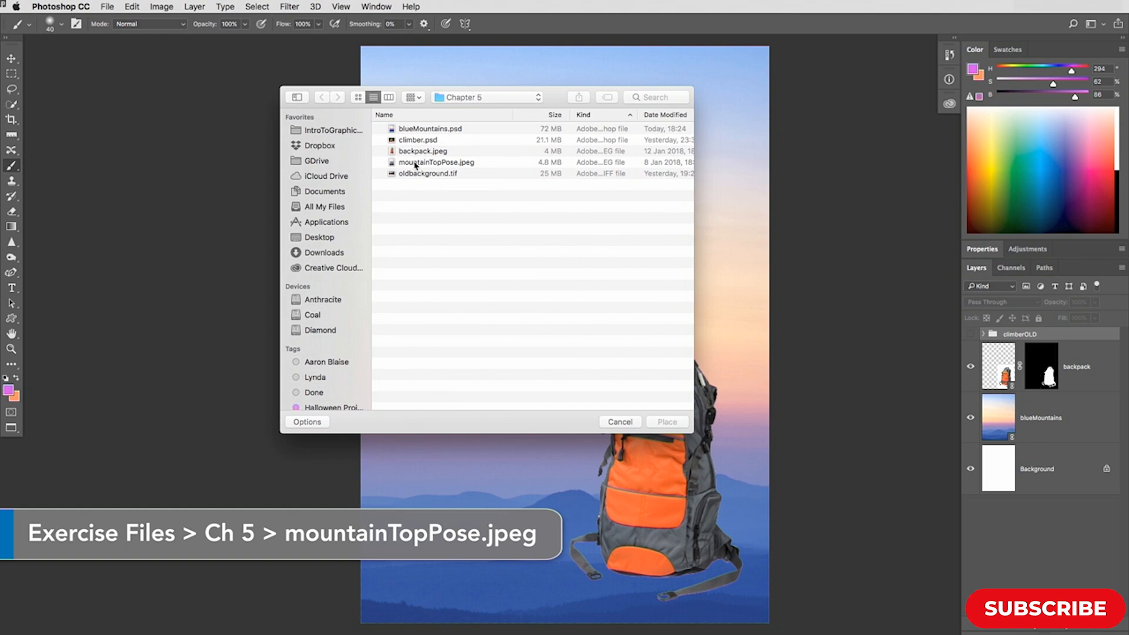
double_click(415, 162)
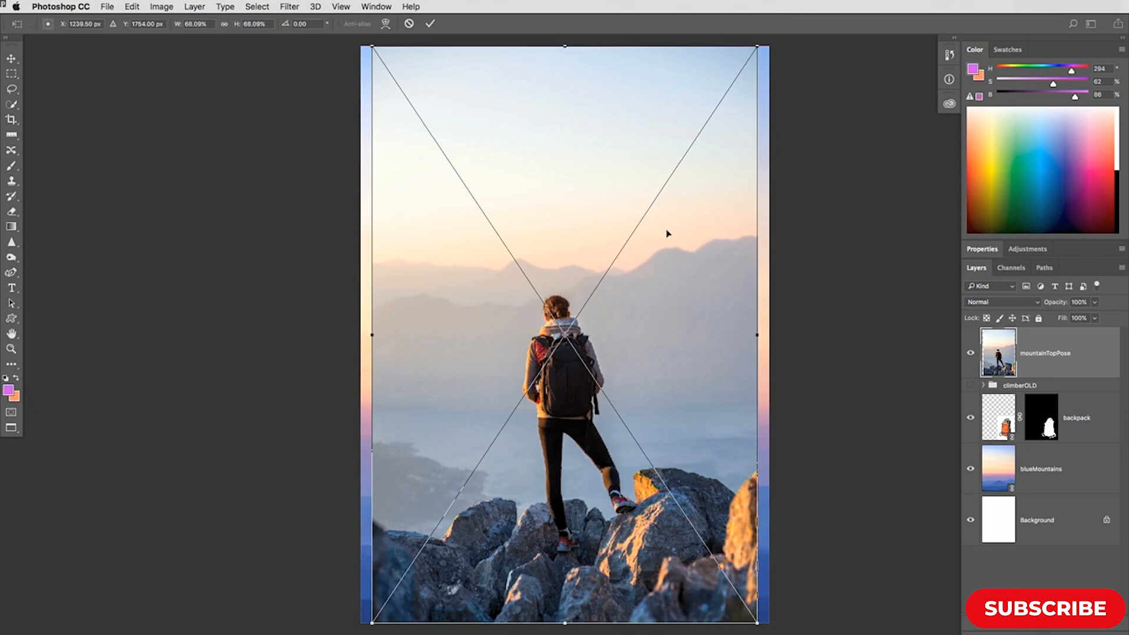
key("Return")
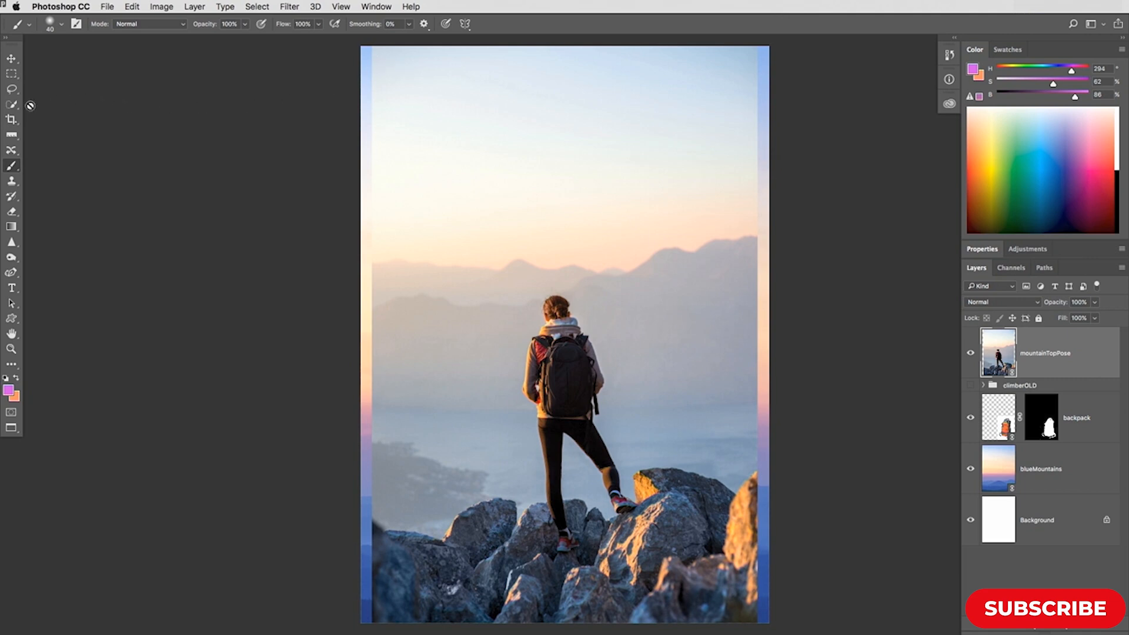
Quick-select the sky and mountains behind the hiker, including the gap between the legs
left_click(12, 106)
mouse_move(453, 396)
left_mouse_down()
mouse_move(487, 243)
mouse_move(525, 132)
mouse_move(573, 127)
mouse_move(651, 149)
mouse_move(665, 196)
mouse_move(662, 378)
left_mouse_up()
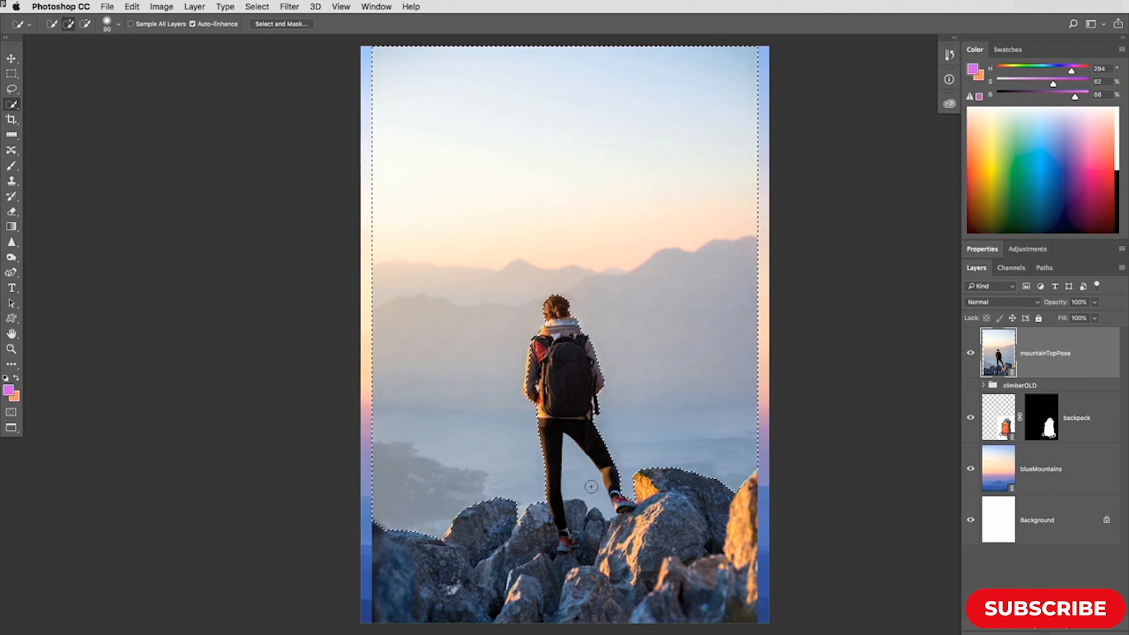
left_click_drag(589, 493, 586, 486)
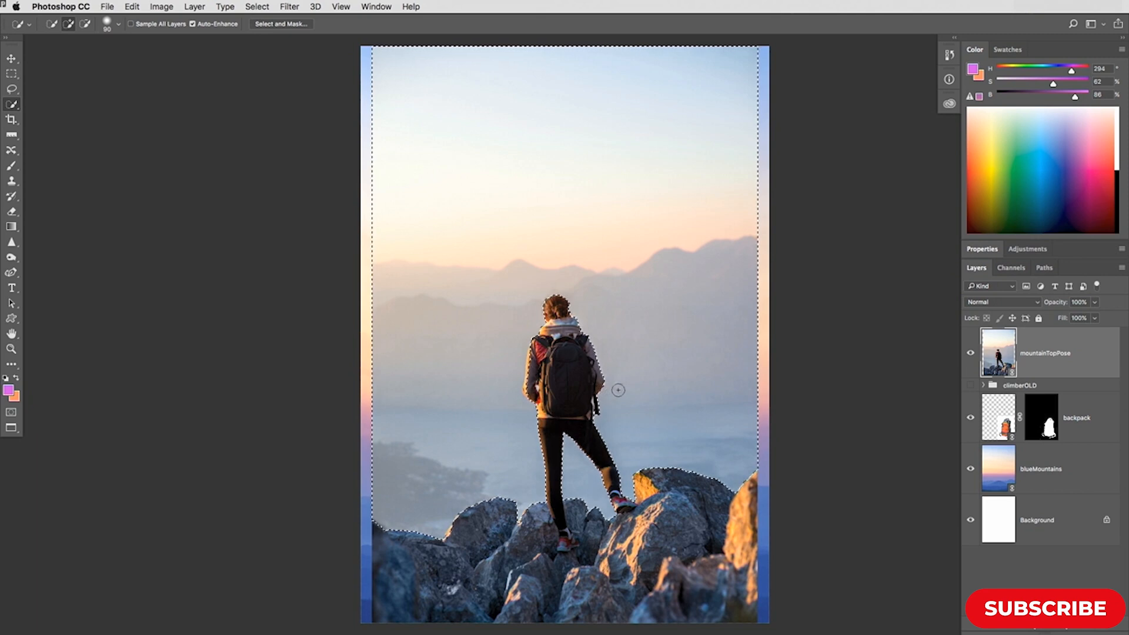
Open the selection in Select and Mask, invert it to keep the hiker and rocks, and set the Onion Skin transparency to 25%
left_click(281, 24)
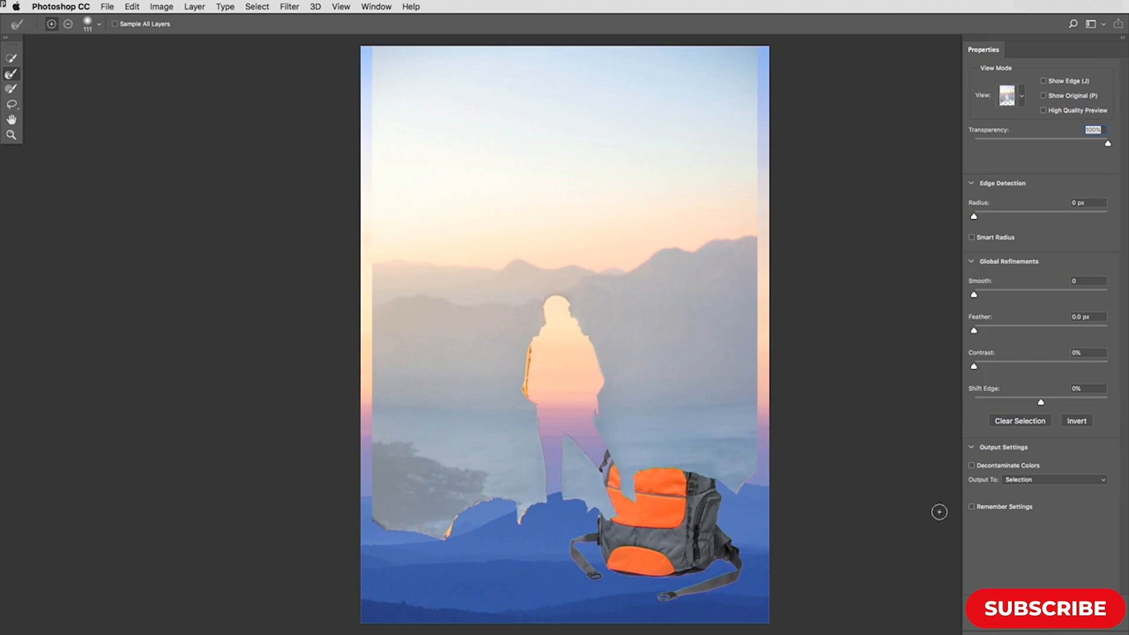
left_click(1083, 425)
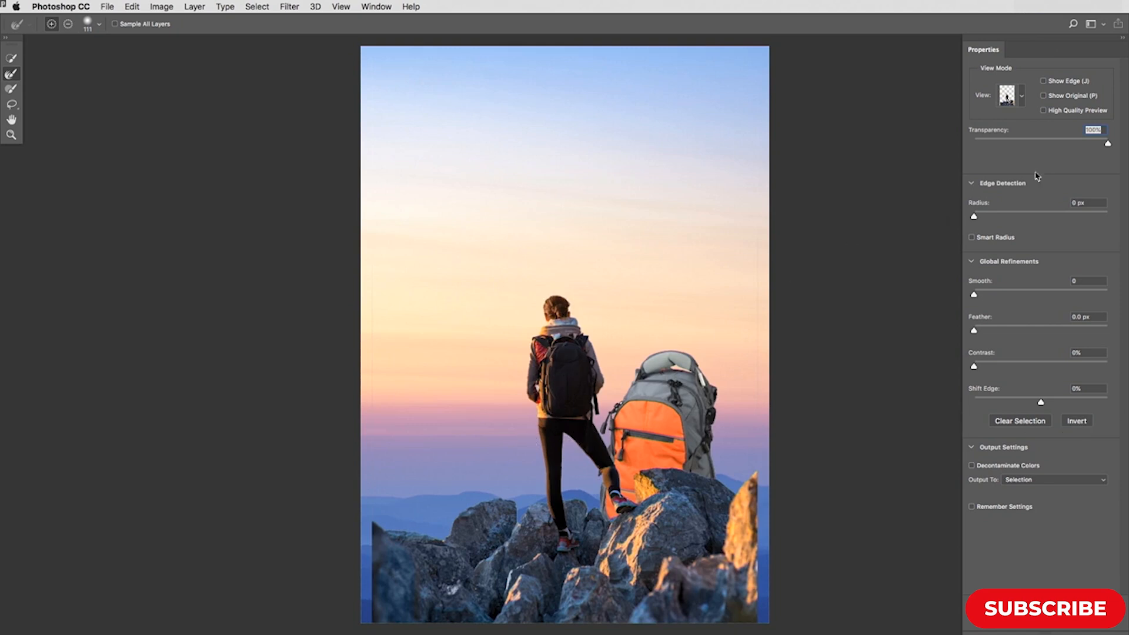
left_click_drag(1107, 144, 1008, 151)
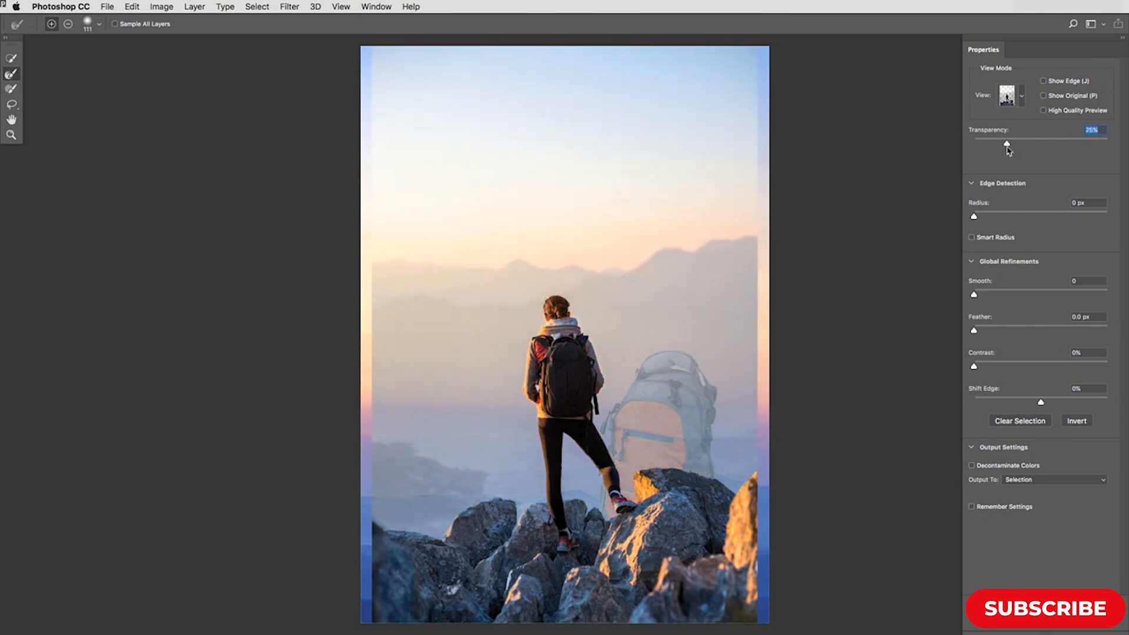
left_click(1022, 96)
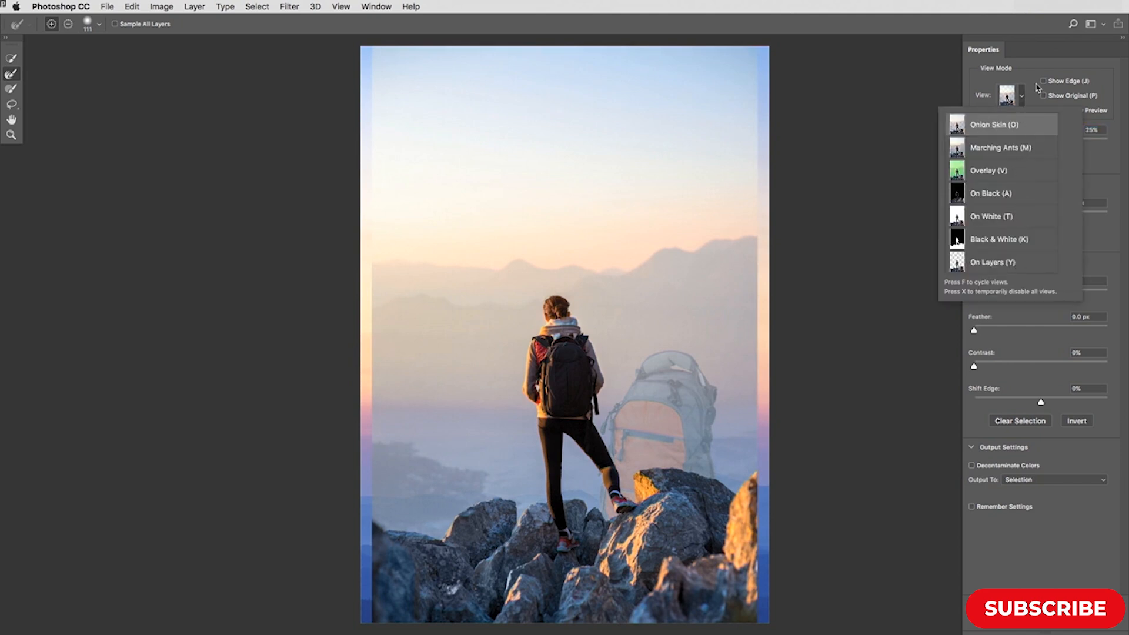
left_click(1037, 86)
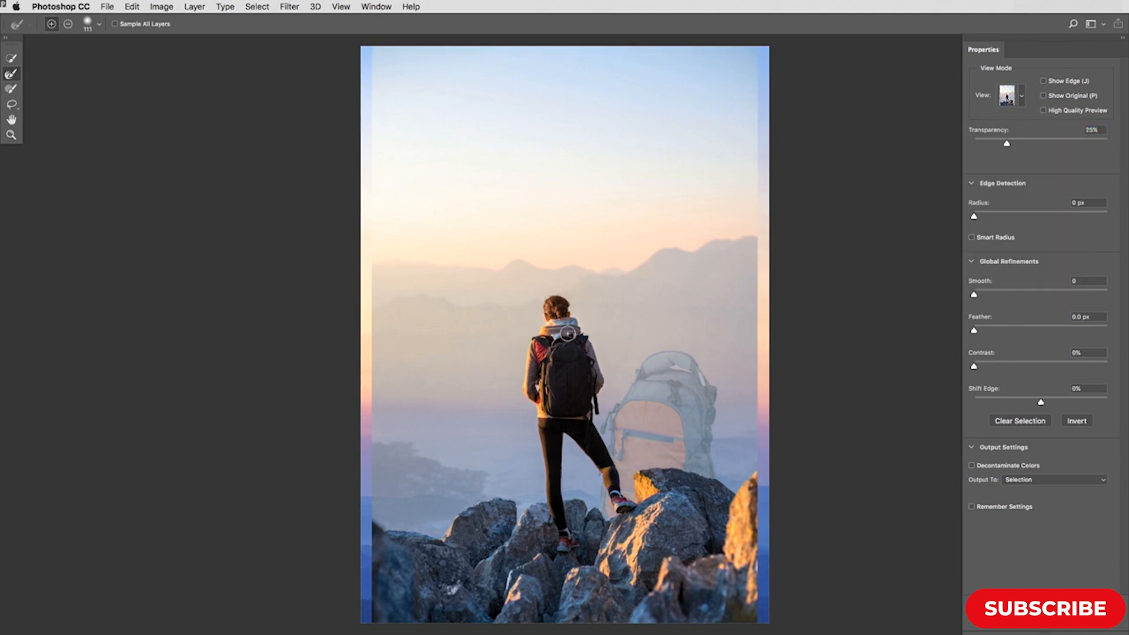
Remove the small gap between the hiker's left arm and backpack from the selection with the Quick Selection tool at size 8
left_click(12, 135)
left_click_drag(535, 368, 534, 374)
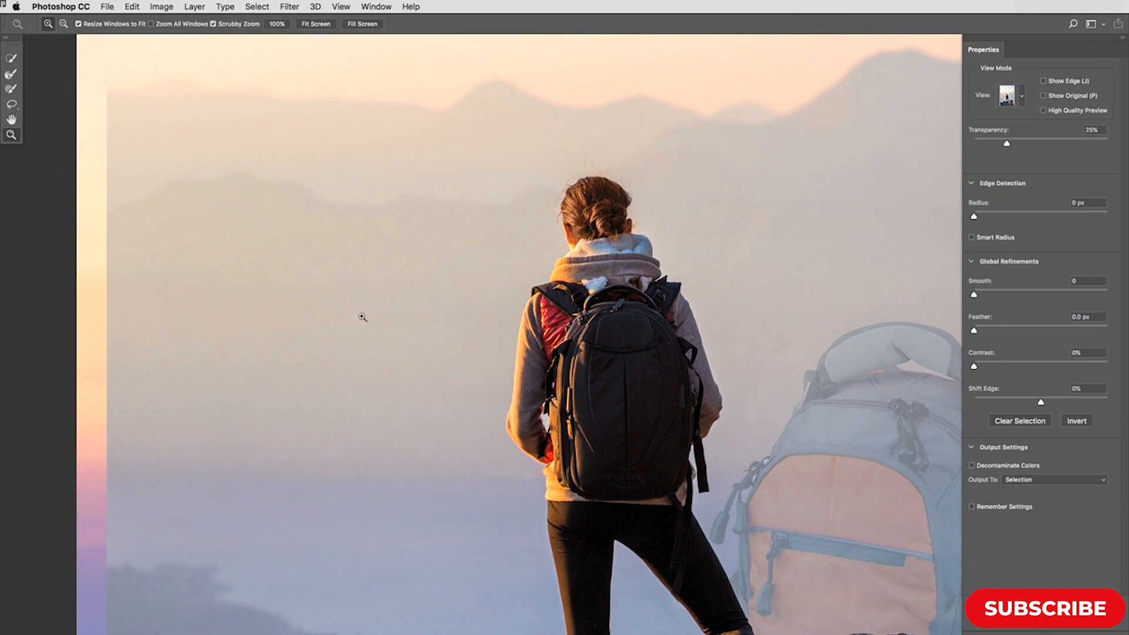
left_click(14, 60)
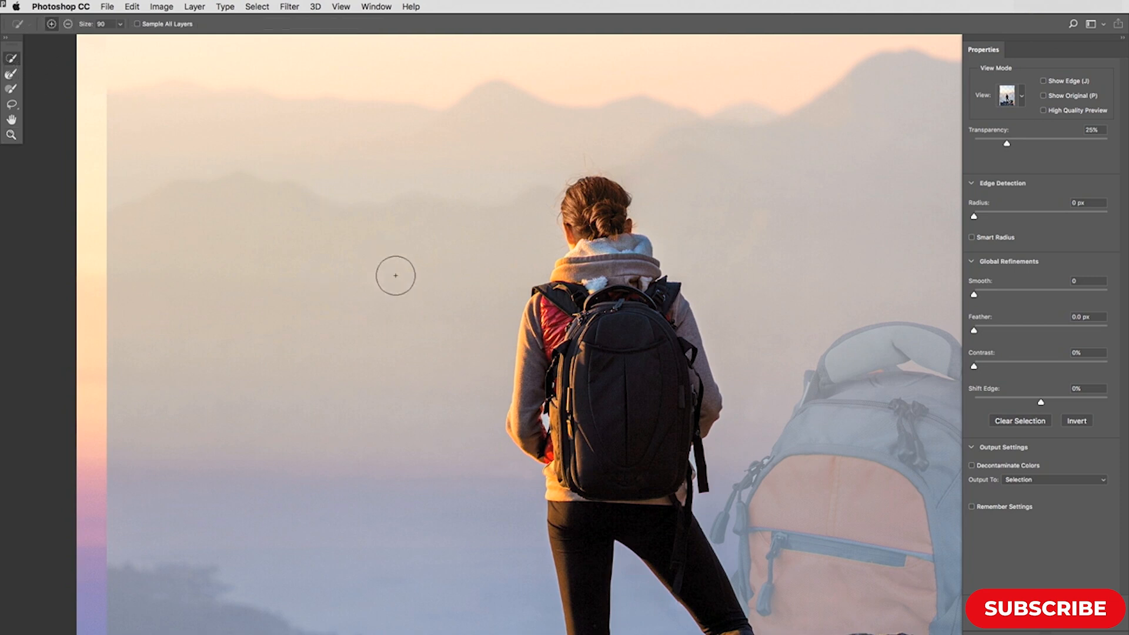
left_click(119, 24)
left_click_drag(121, 39, 81, 41)
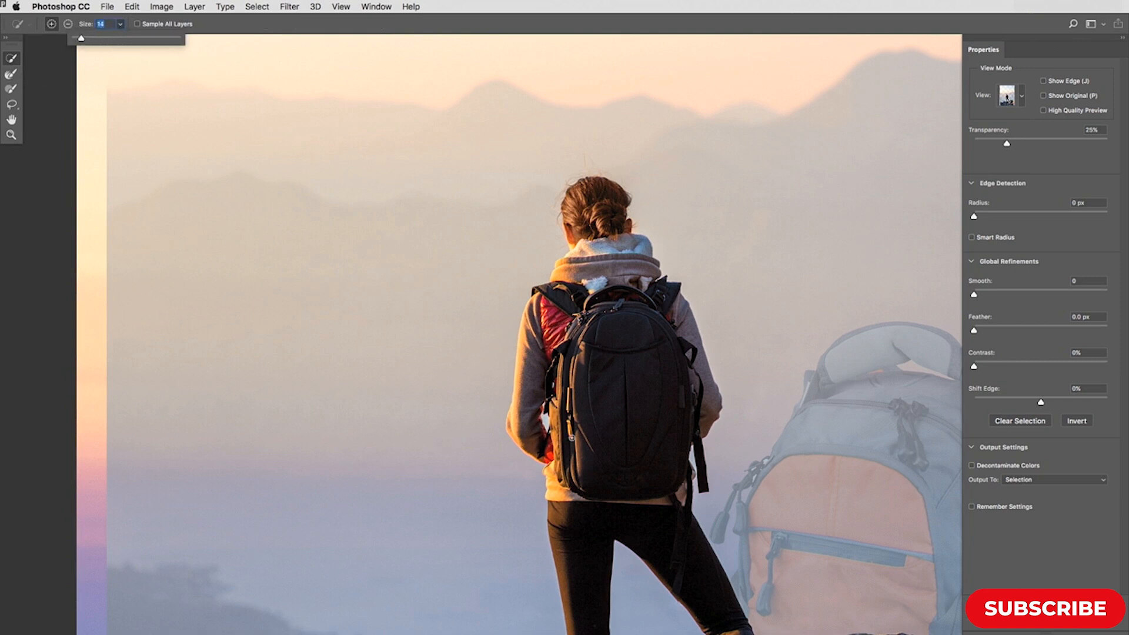
left_click_drag(81, 39, 79, 40)
left_click(545, 420)
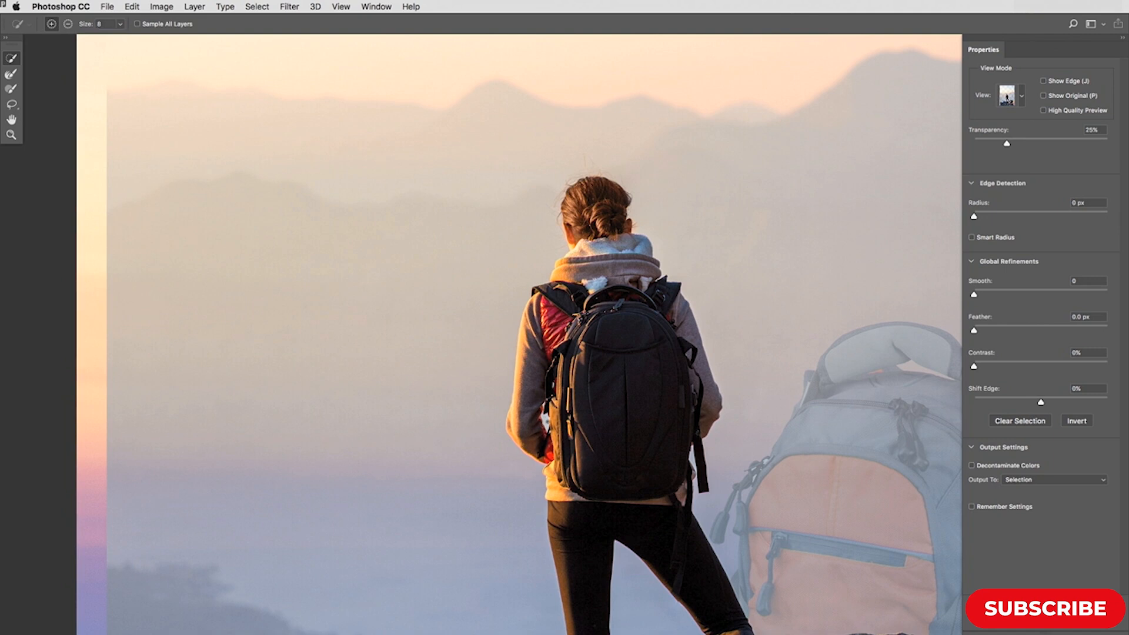
key("alt")
Switch the mask preview to Overlay and set the overlay color to red, ff0000
left_click(1022, 96)
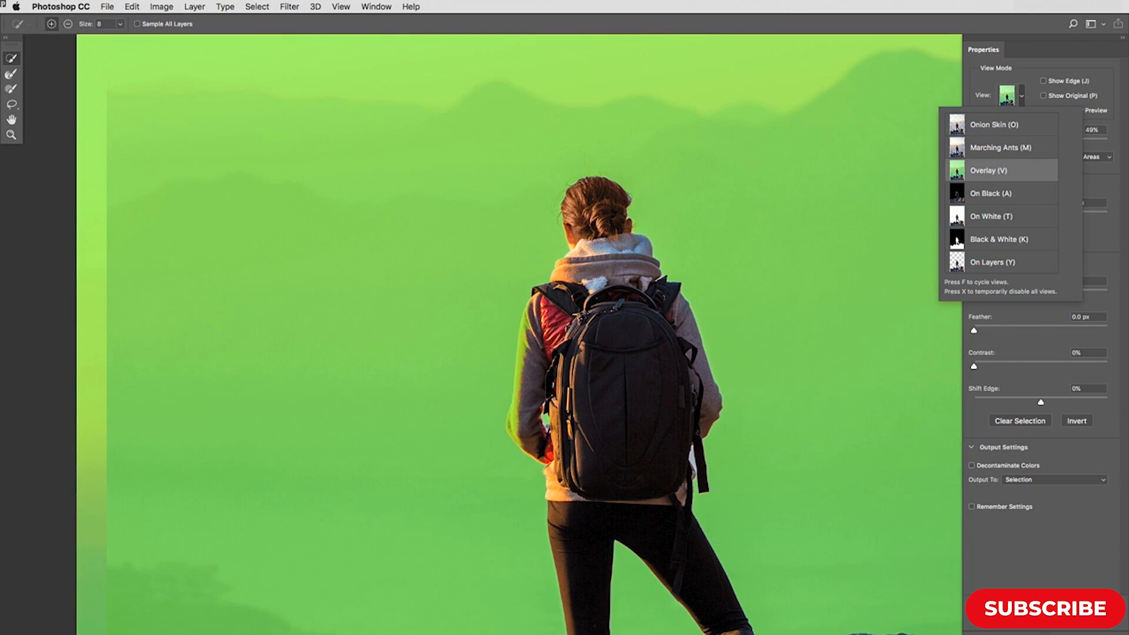
left_click(999, 170)
left_click(546, 419, "alt")
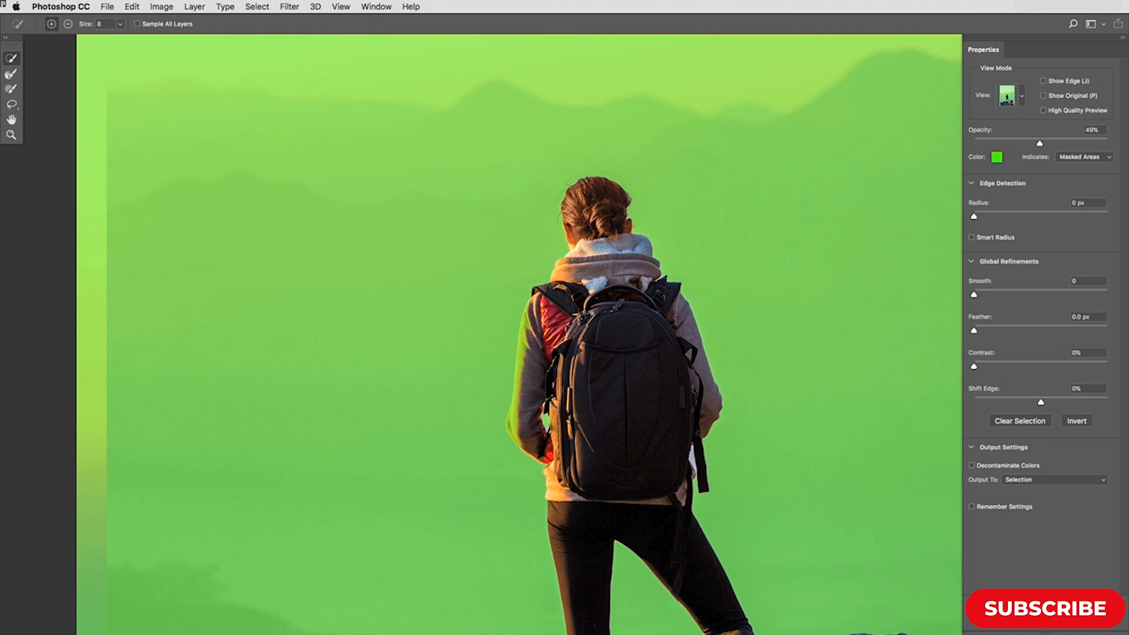
left_click(996, 157)
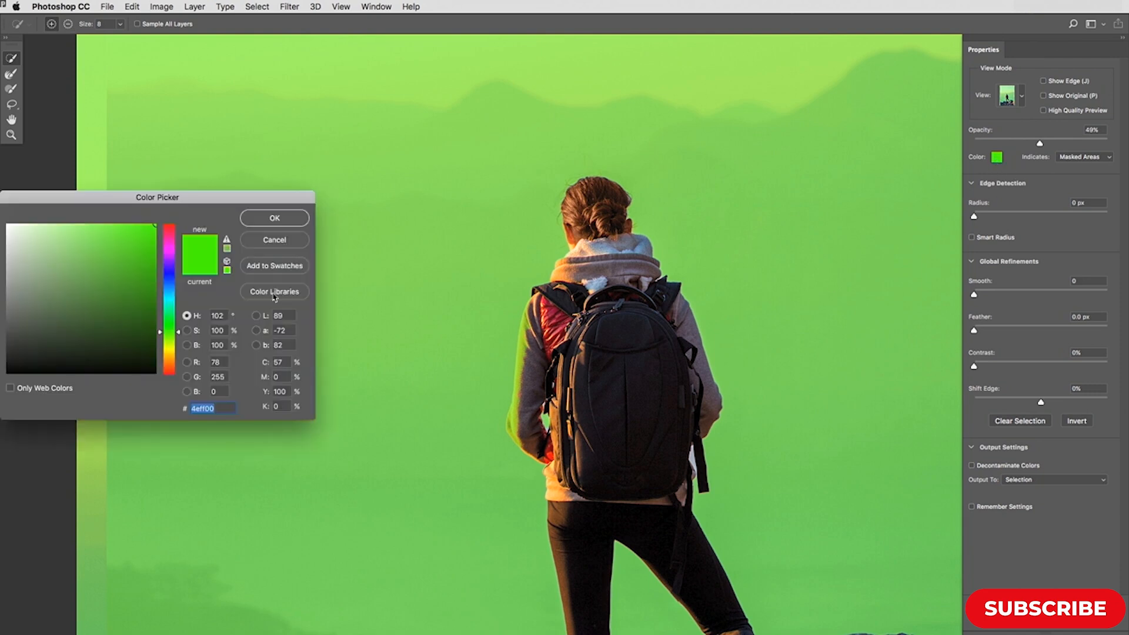
left_click_drag(173, 258, 175, 216)
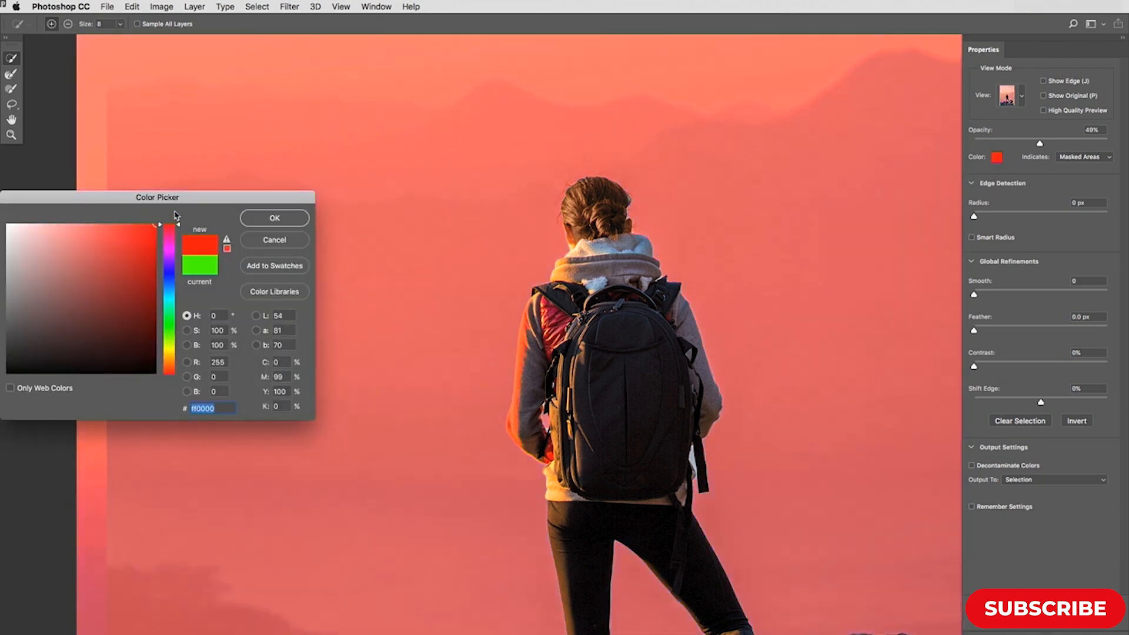
left_click(272, 219)
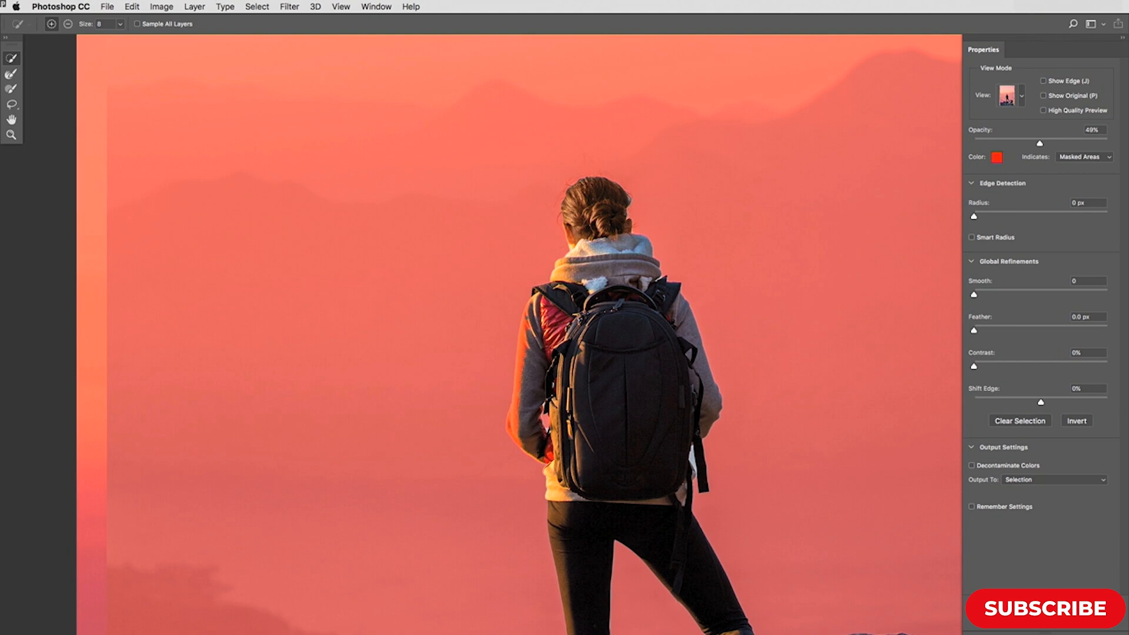
Add the left sleeve's missing edge to the selection, and refine the hair and sleeve edges with a 56 px Refine Edge Brush
left_click_drag(523, 335, 512, 435)
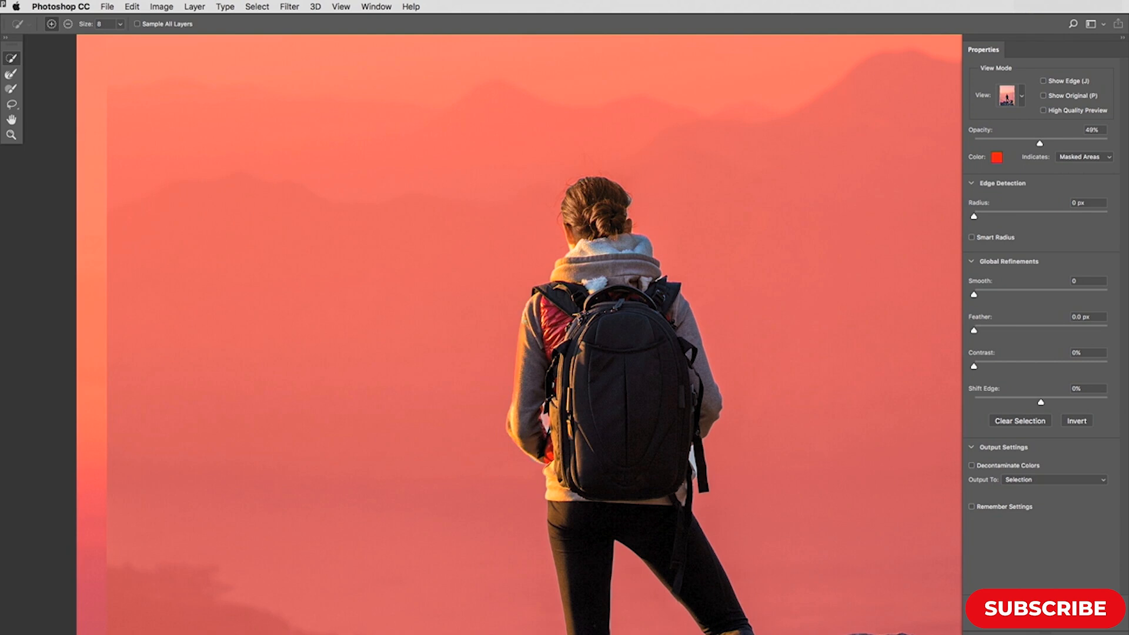
left_click_drag(519, 340, 518, 378)
left_click(10, 74)
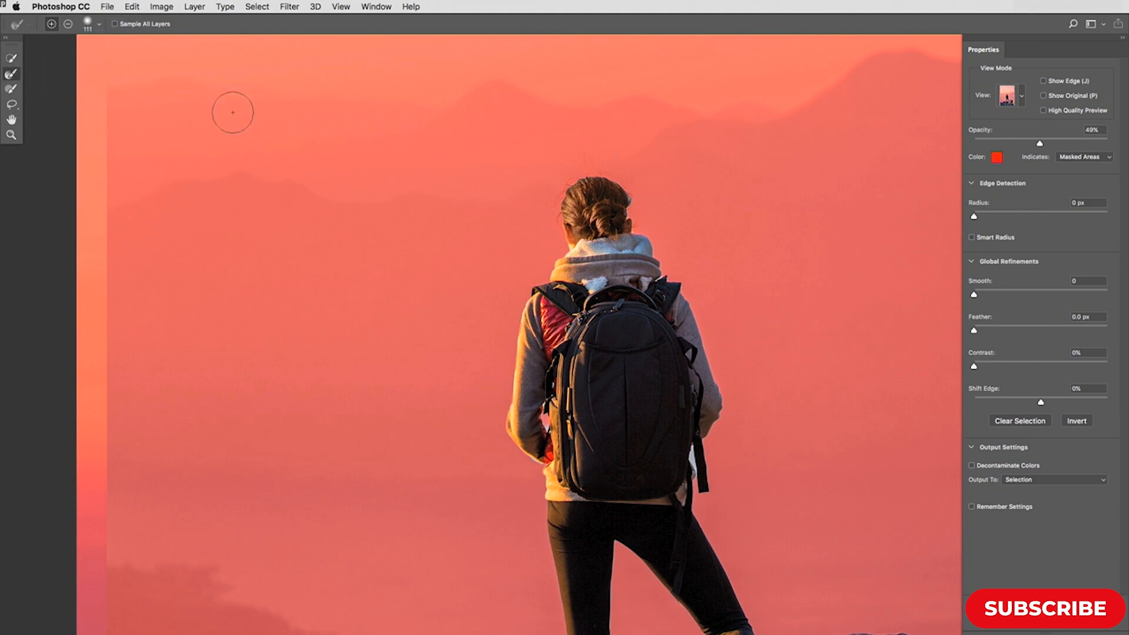
left_click(100, 25)
left_click_drag(83, 57, 63, 57)
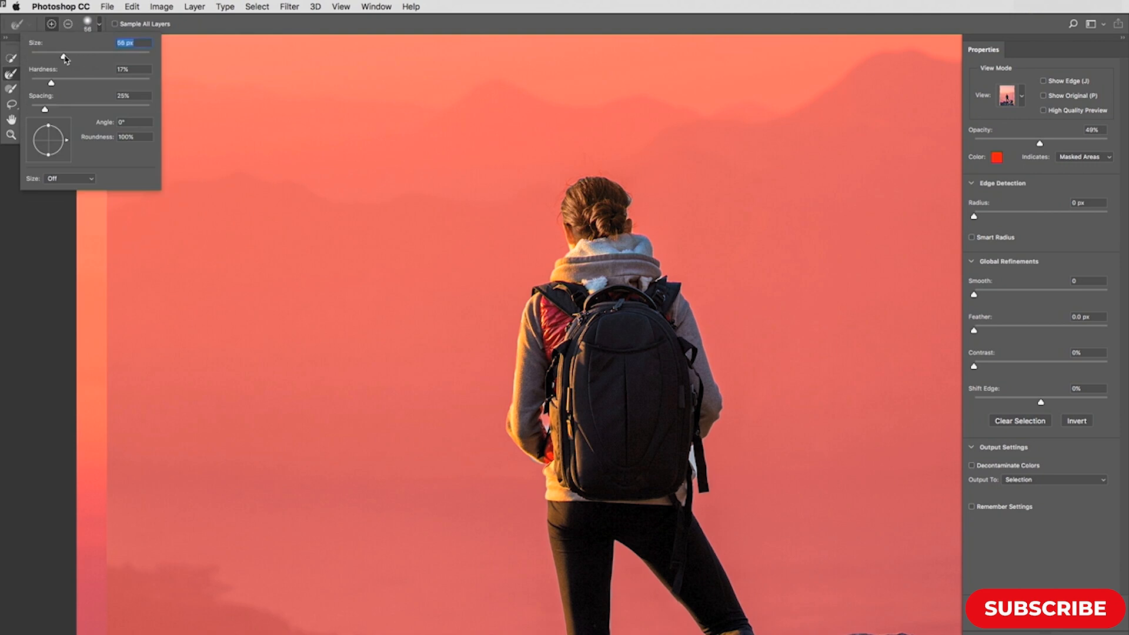
left_click(641, 212)
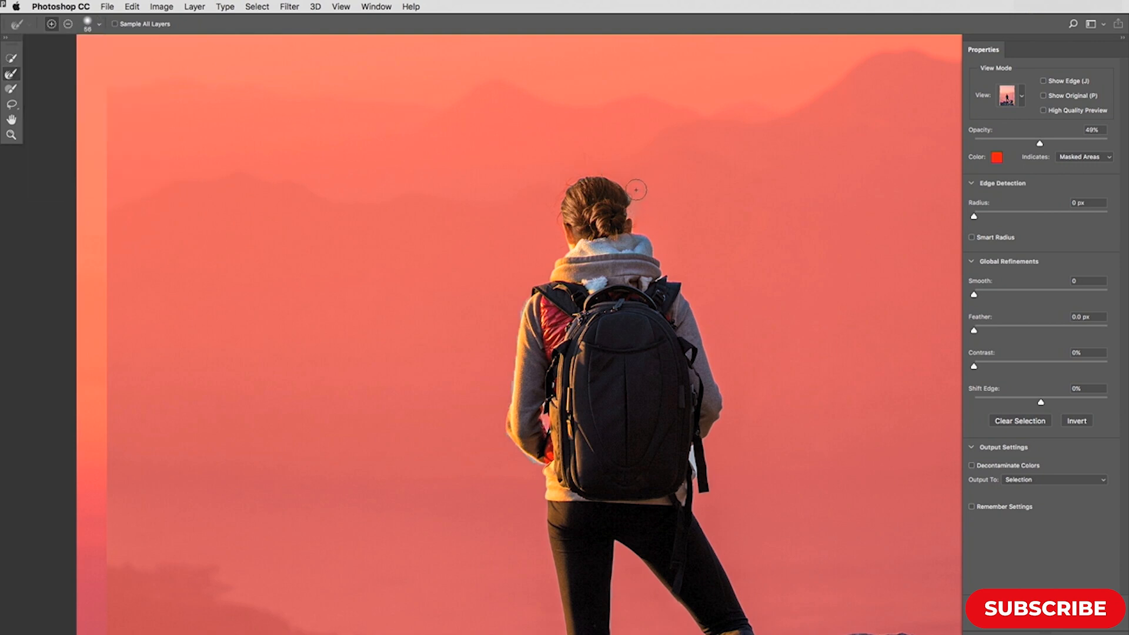
mouse_move(581, 170)
left_mouse_down()
mouse_move(559, 182)
mouse_move(552, 233)
left_mouse_up()
left_click_drag(509, 330, 487, 452)
Examine the selection edges along the hiker's legs and the rocks, and across the whole image
key("space")
left_click_drag(783, 333, 777, 150)
left_click_drag(814, 364, 716, 321)
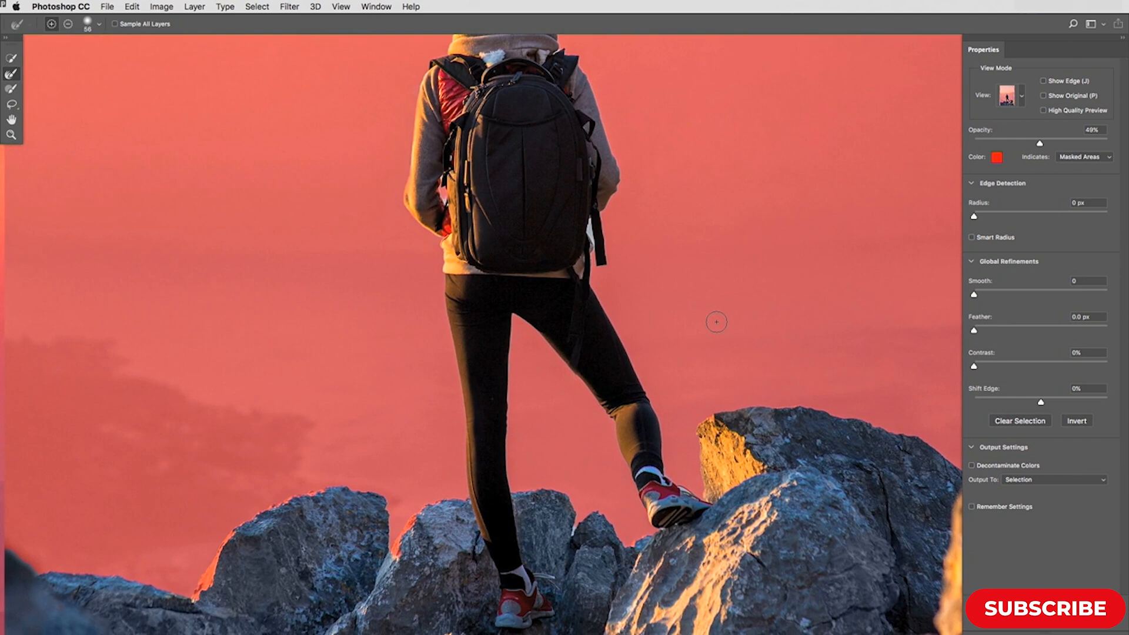
key("super+0")
scroll(716, 322, "up", 5)
scroll(716, 321, "right", 3)
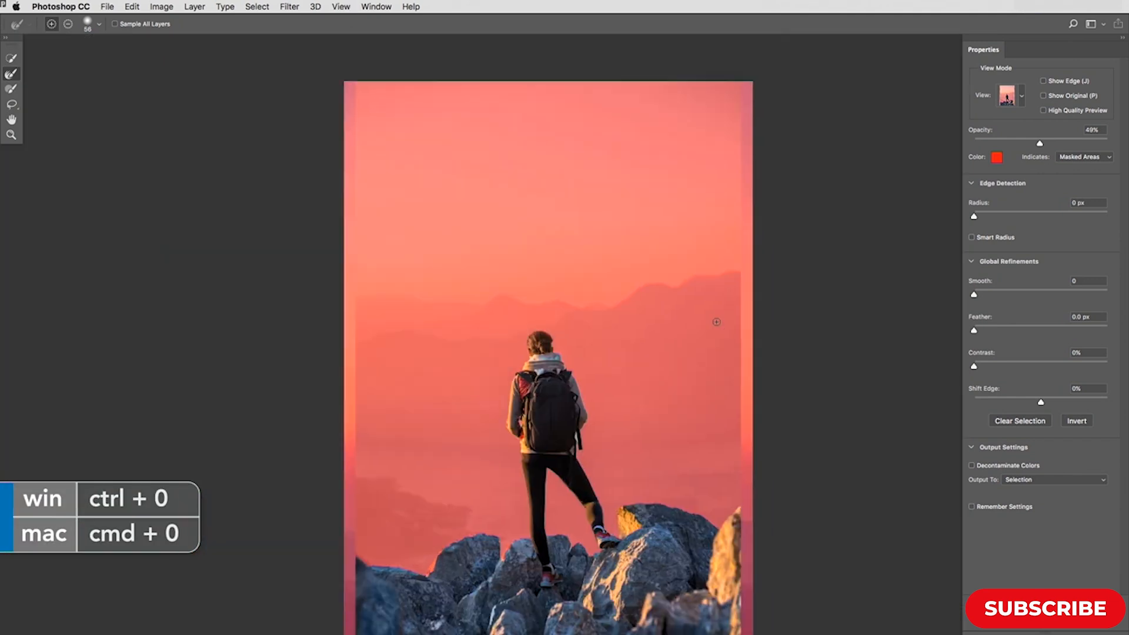
scroll(718, 354, "down", 7)
scroll(711, 354, "left", 5)
scroll(711, 354, "up", 4)
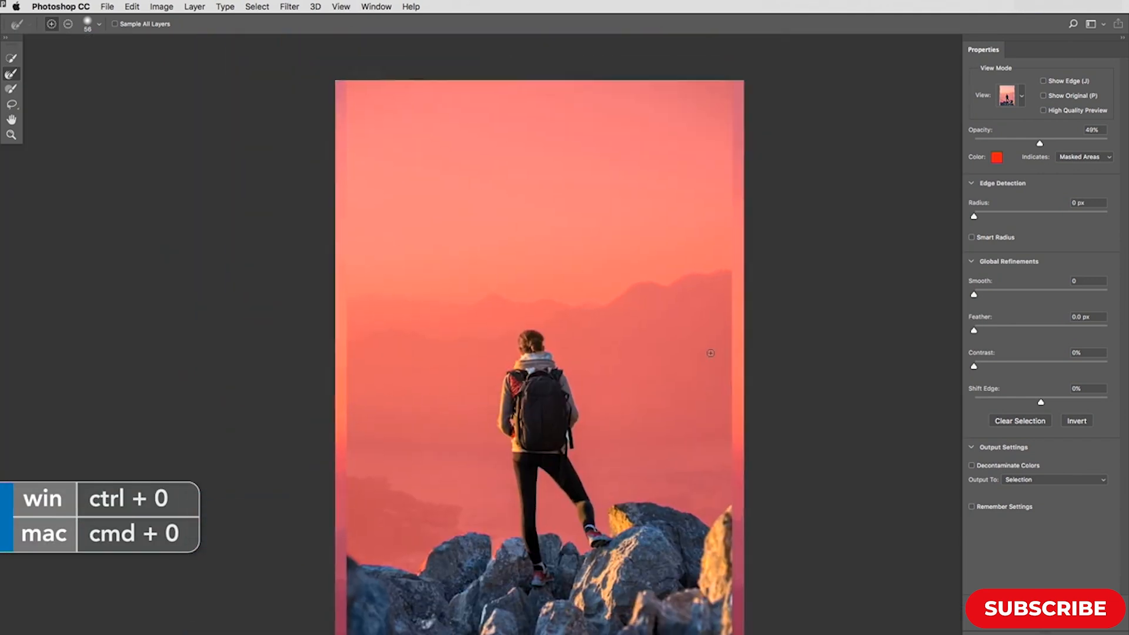
scroll(711, 354, "down", 2)
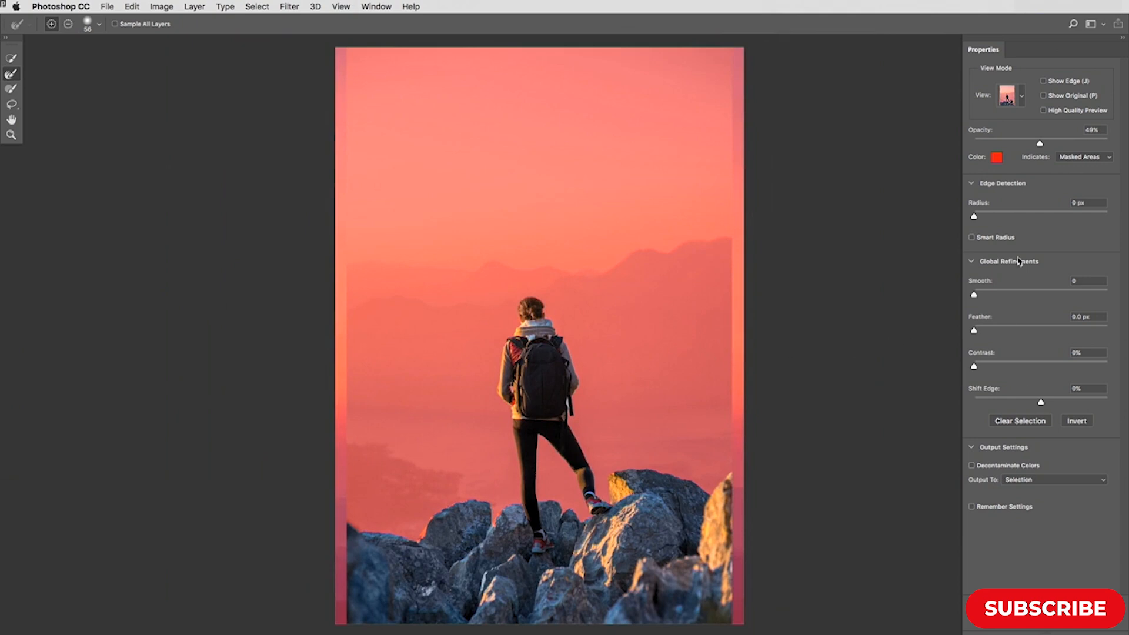
Return the preview to Onion Skin and output the selection as a New Layer with Layer Mask
left_click(1023, 101)
left_click(1007, 124)
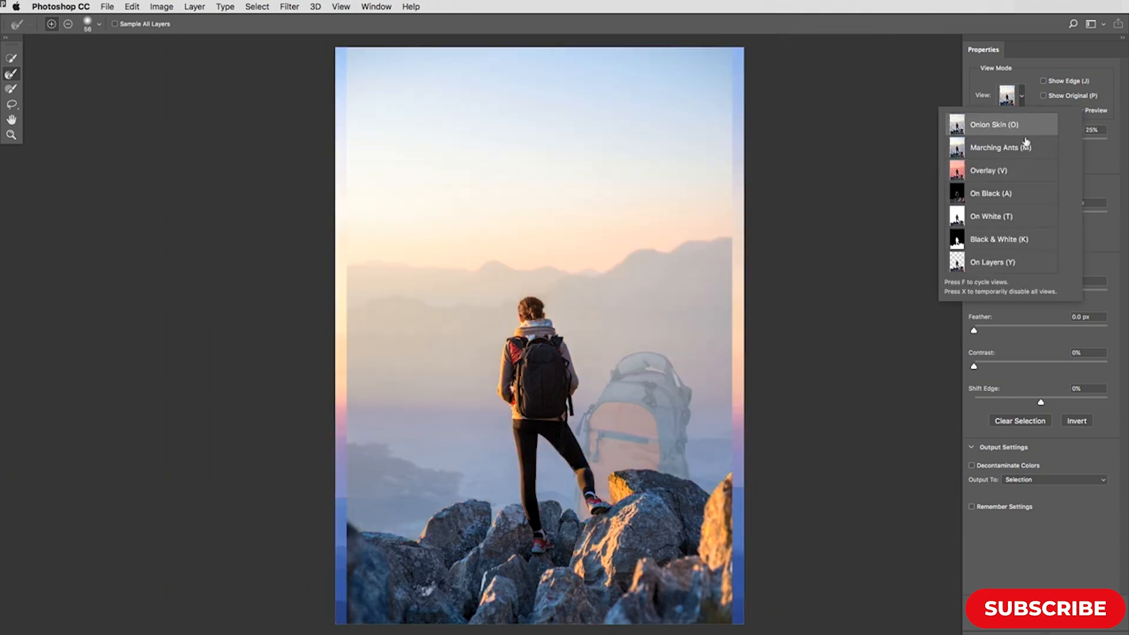
left_click(1026, 82)
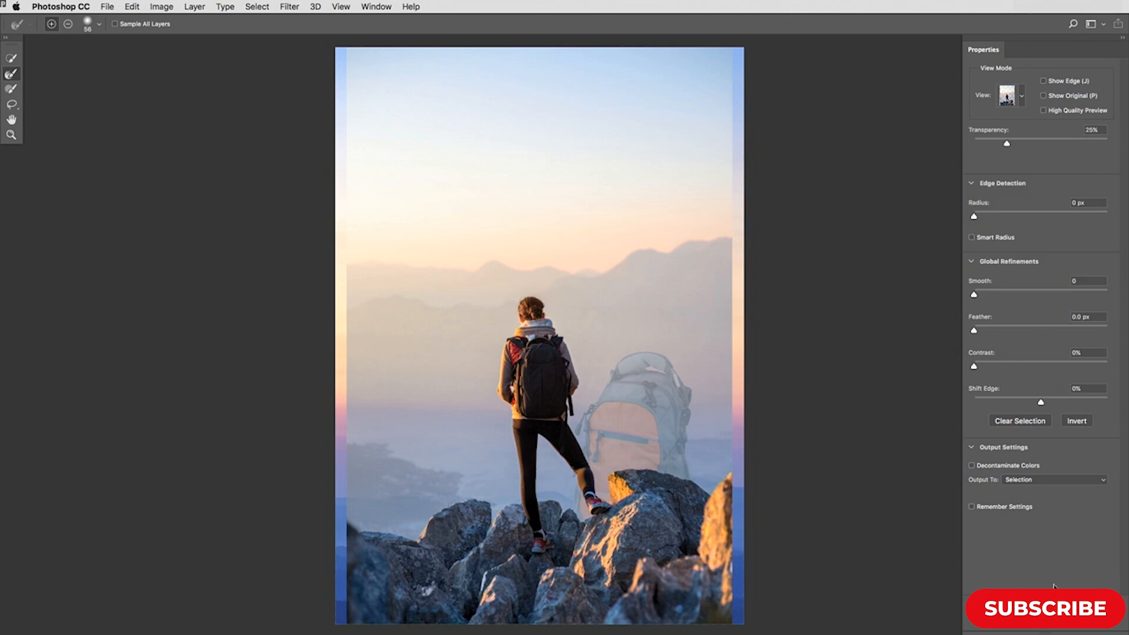
left_click(1080, 481)
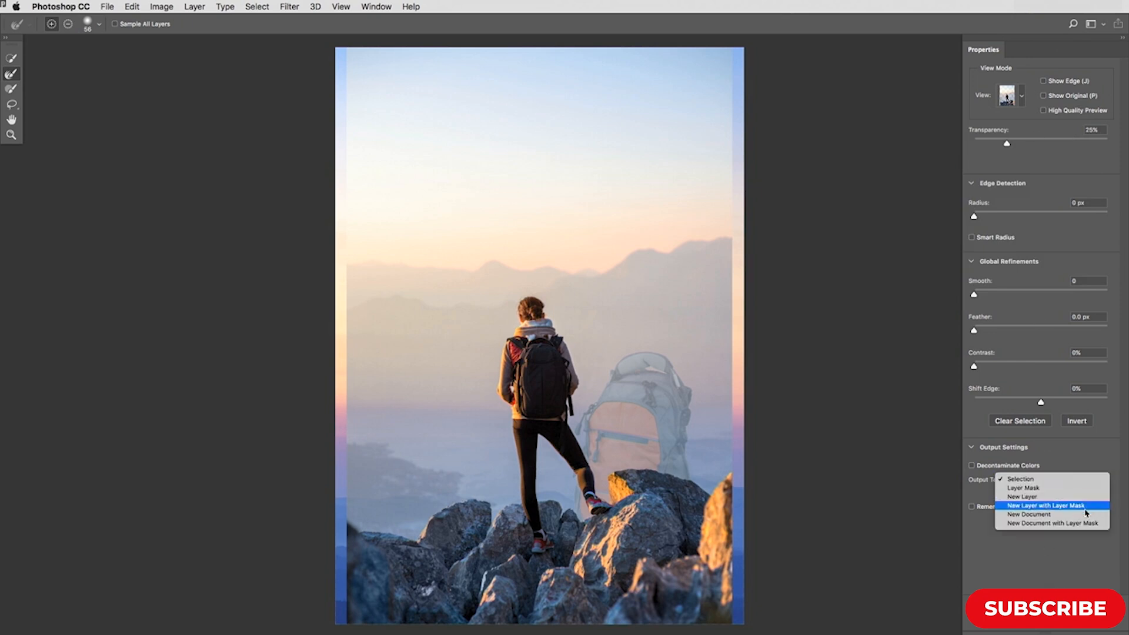
left_click(1085, 507)
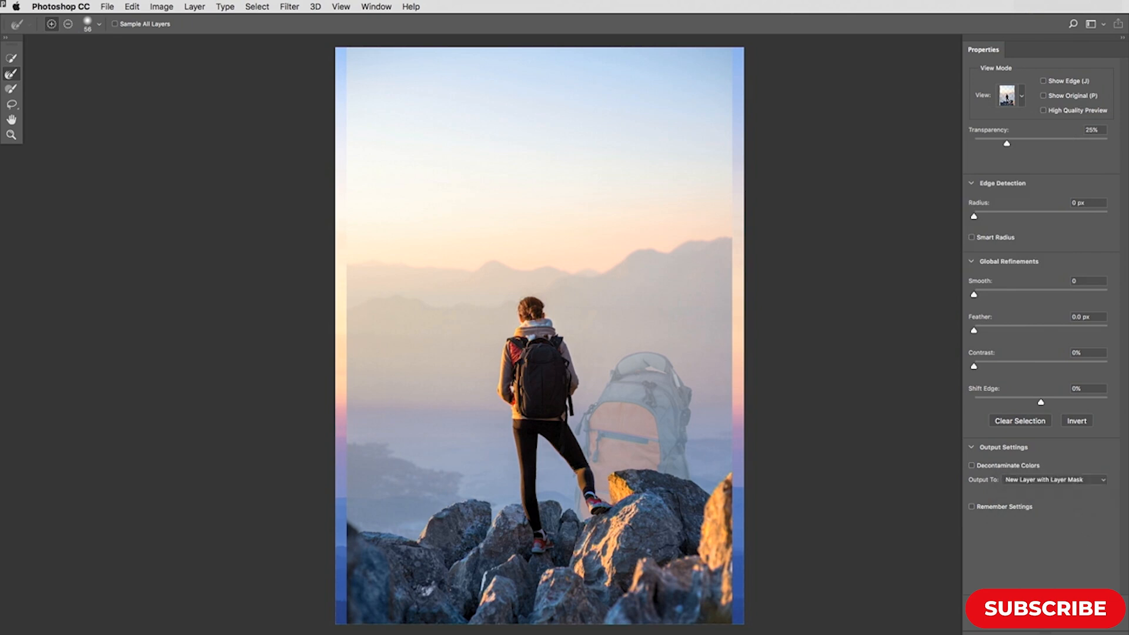
left_click(1095, 614)
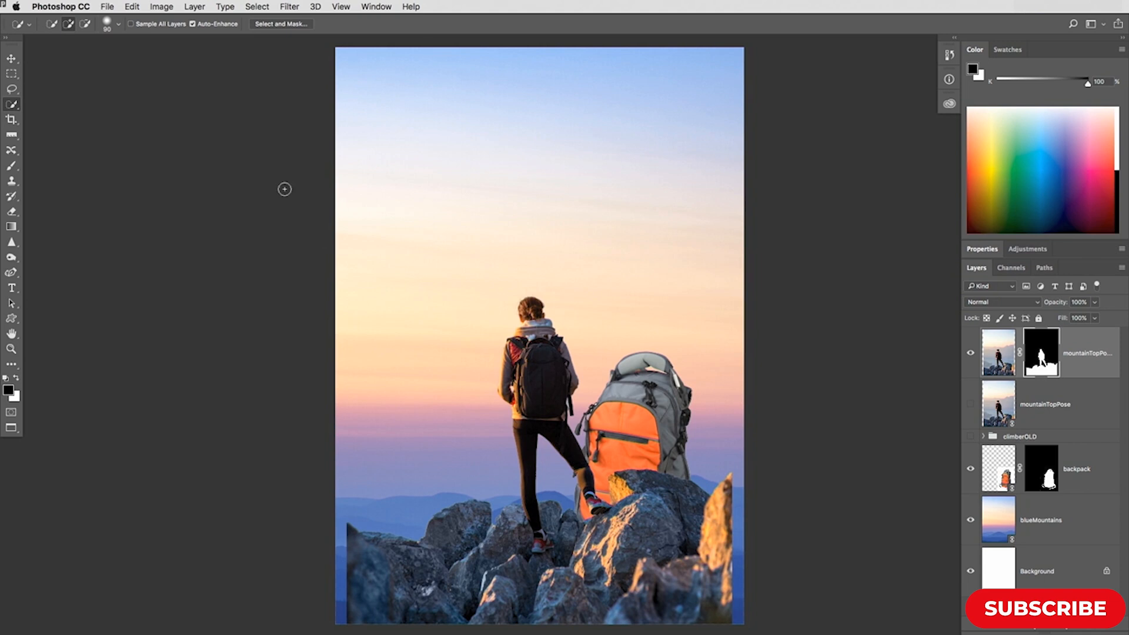
Stretch the masked hiker layer's image with Content-Aware Scale so it covers the canvas's full width on both sides
left_click(131, 7)
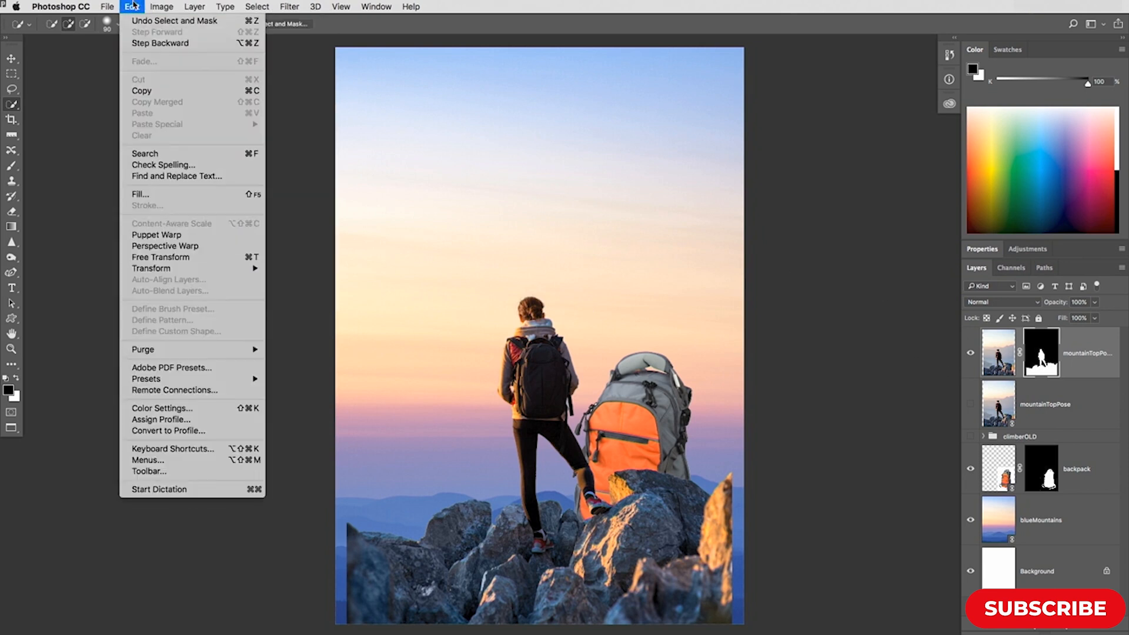
left_click(433, 171)
left_click(1001, 345)
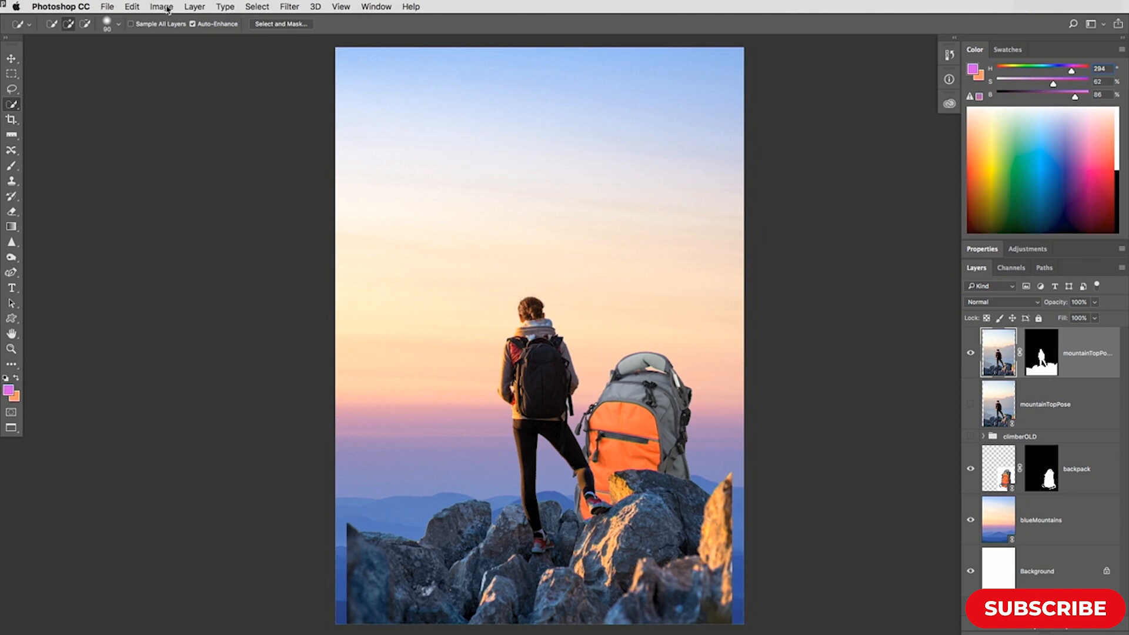
left_click(132, 7)
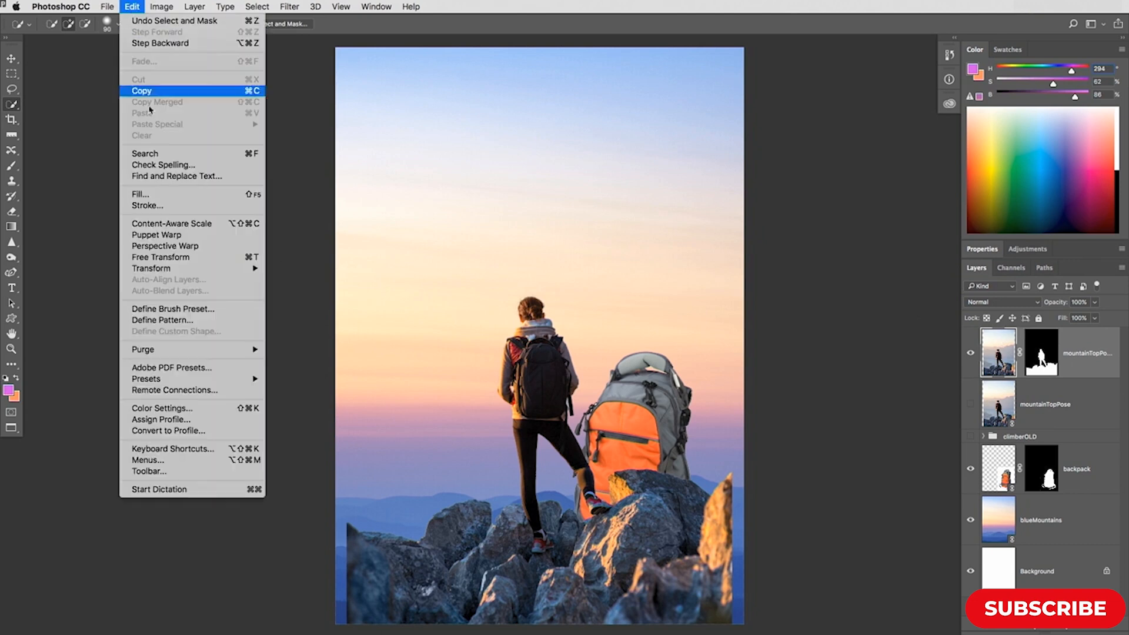
left_click(157, 226)
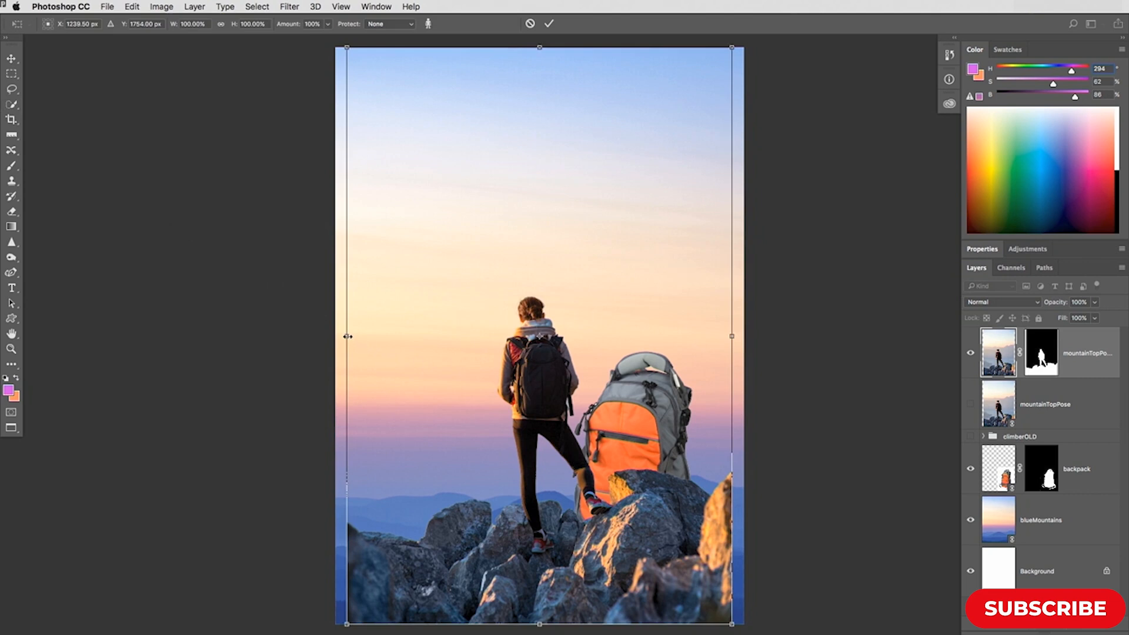
mouse_move(347, 336)
left_mouse_down()
mouse_move(389, 337)
mouse_move(335, 337)
left_mouse_up()
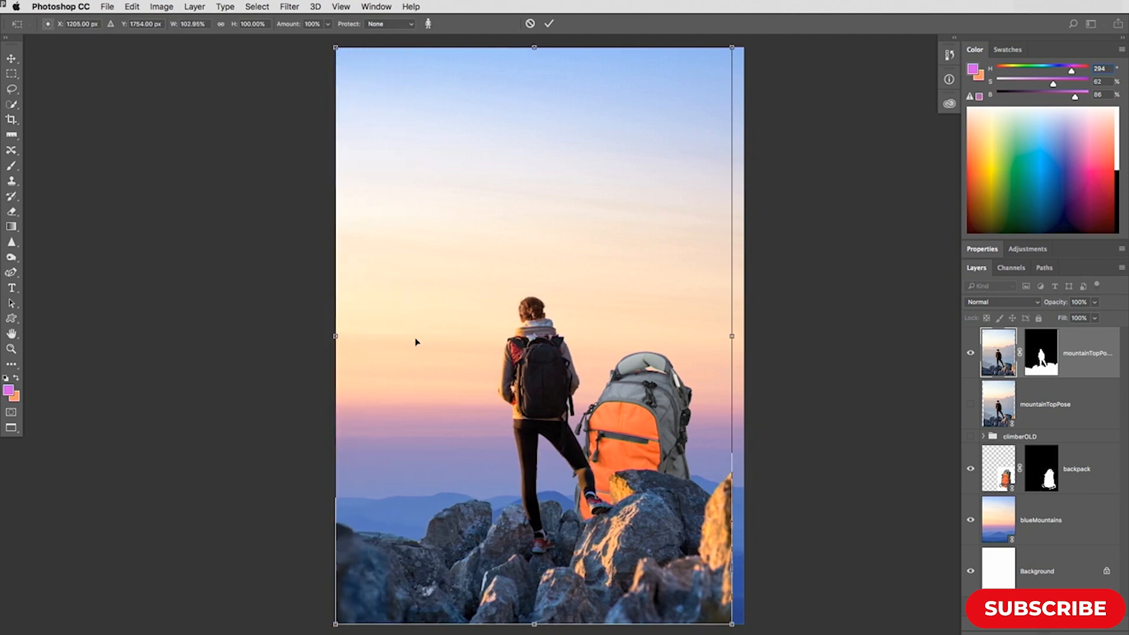
left_click_drag(731, 336, 743, 336)
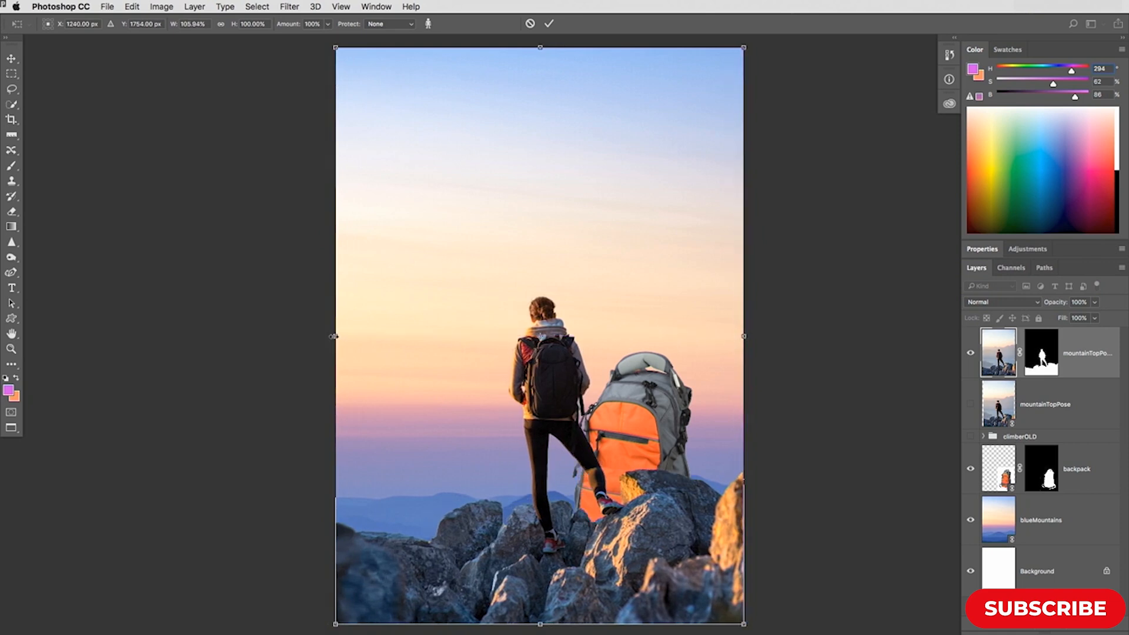
left_click_drag(335, 336, 330, 337)
left_click(549, 23)
key("w")
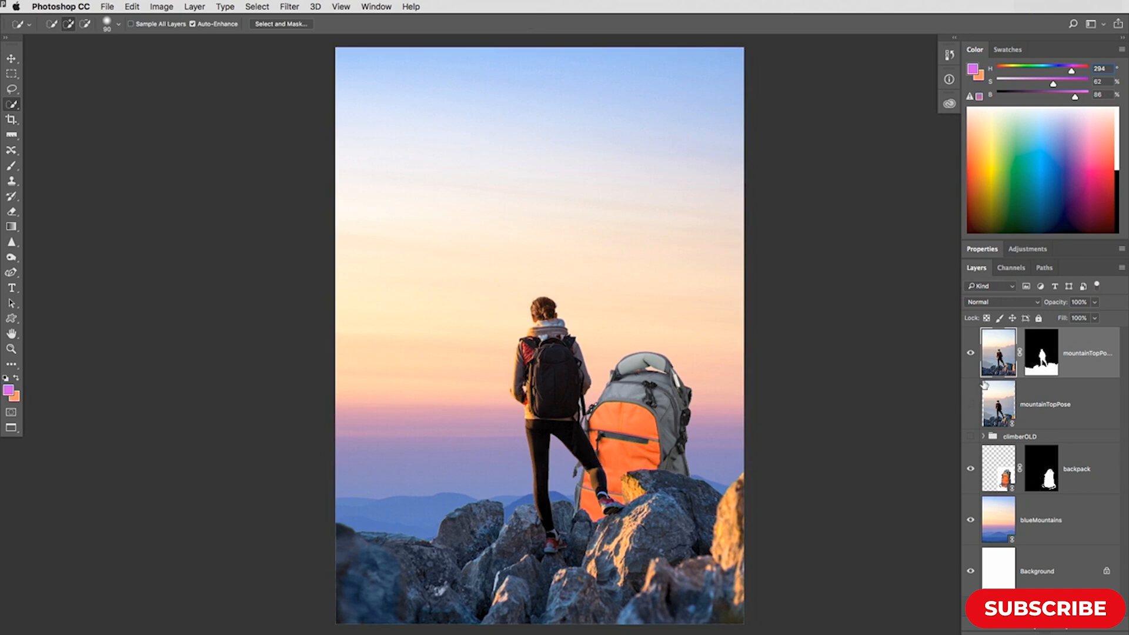
Compare the hiker layer with its layer mask disabled and enabled
left_click(1040, 352, "shift")
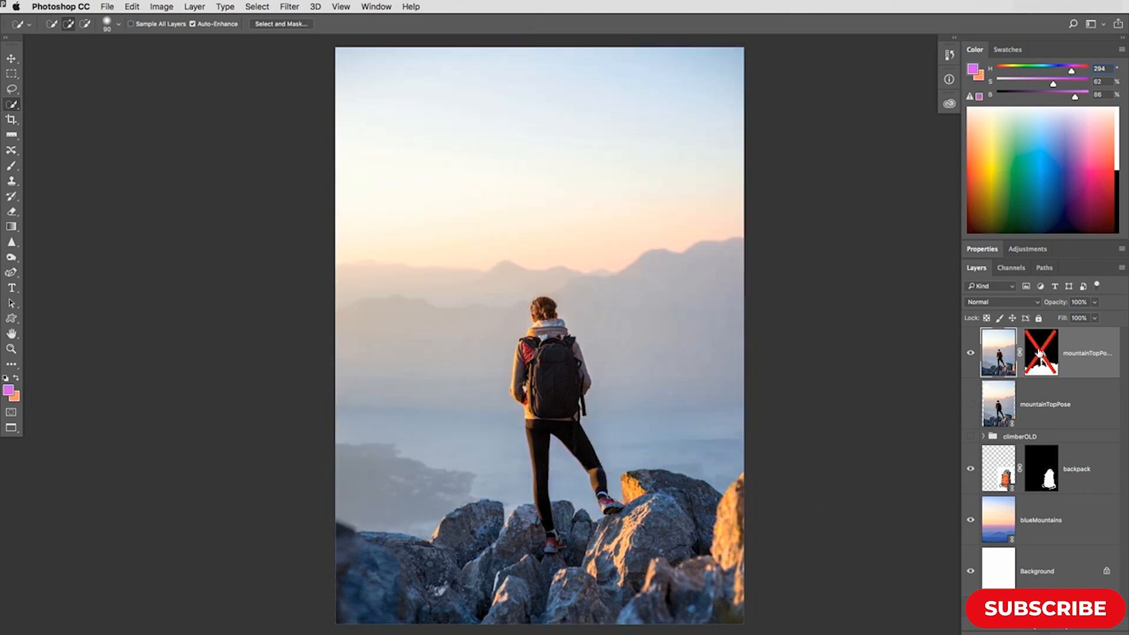
left_click(1039, 353, "shift")
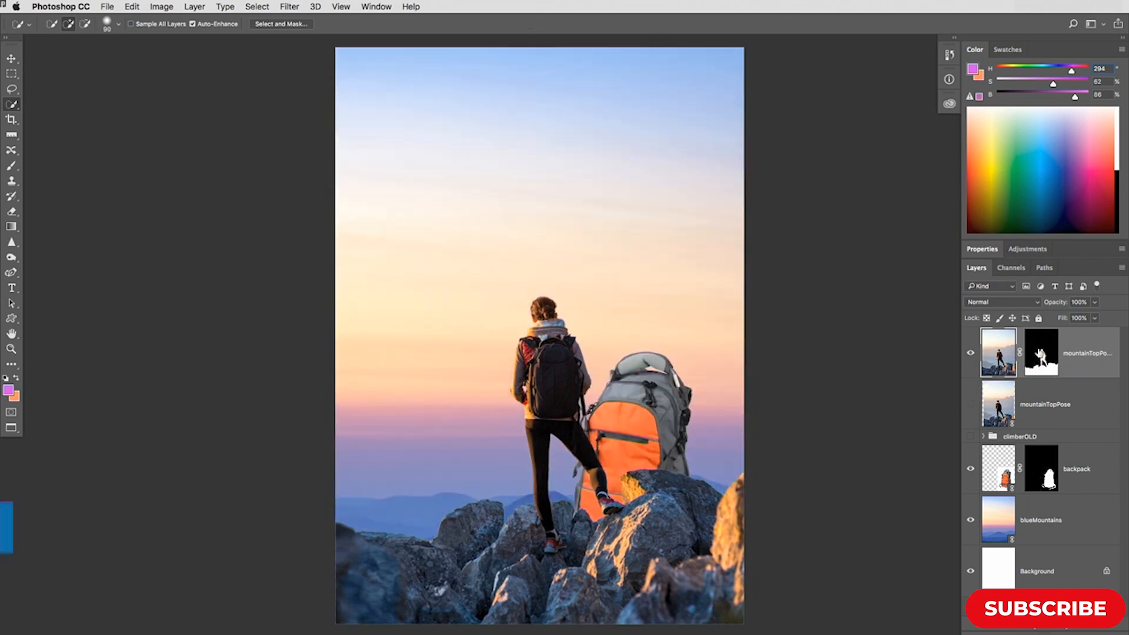
left_click(1041, 353, "shift")
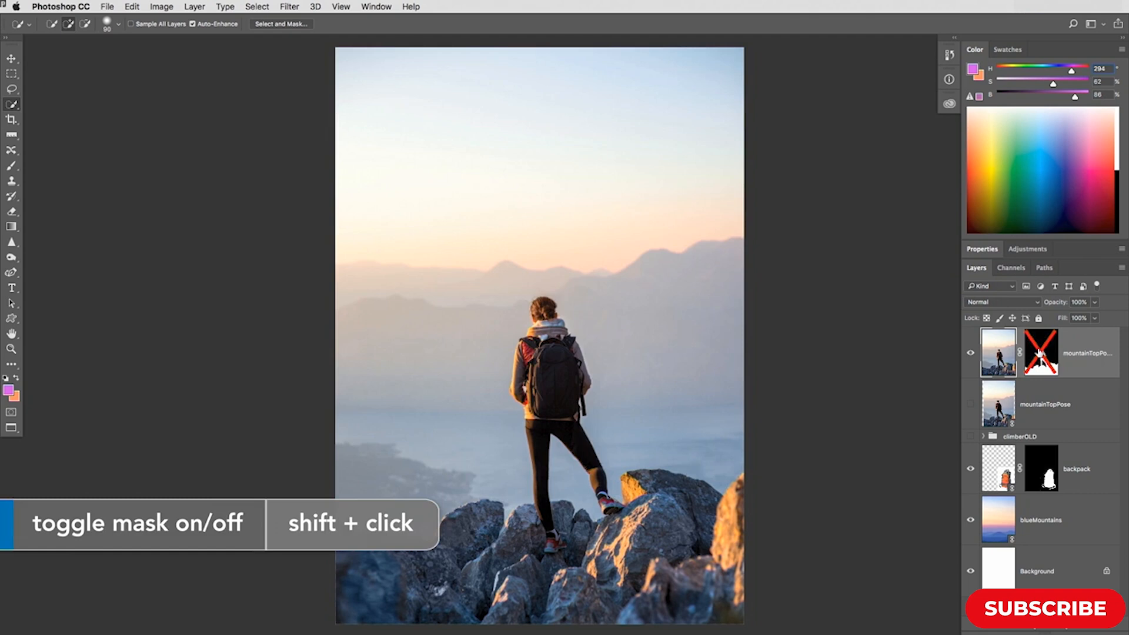
left_click(1038, 353, "shift")
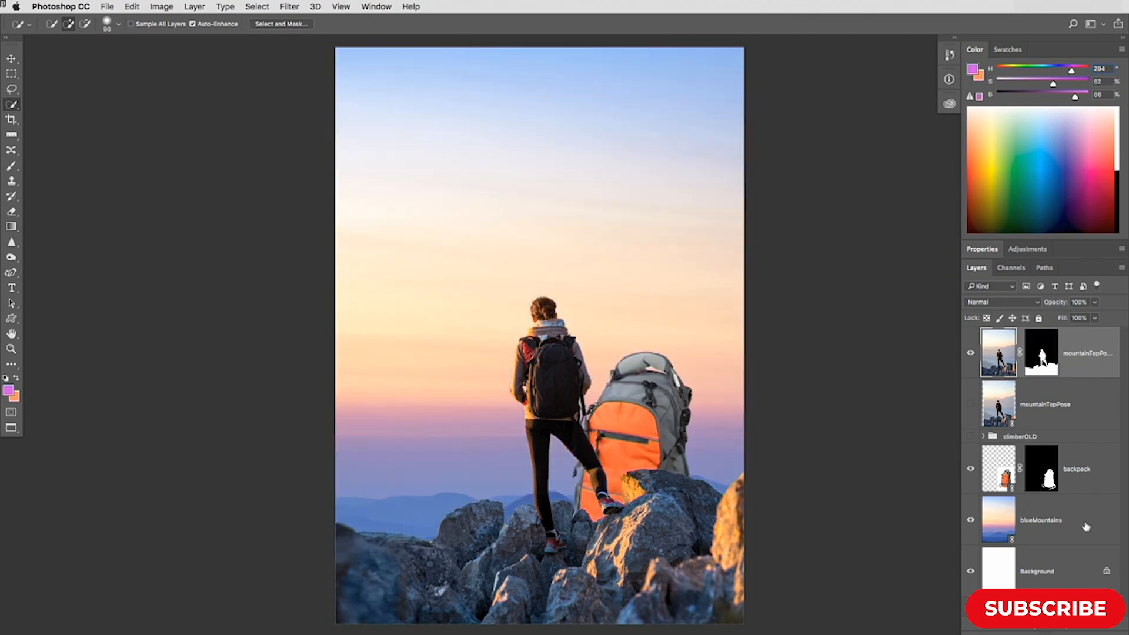
Move the backpack layer above the masked hiker layer, scale it to about 70%, and place it on the rocks beside the hiker
left_click_drag(1086, 480, 1079, 329)
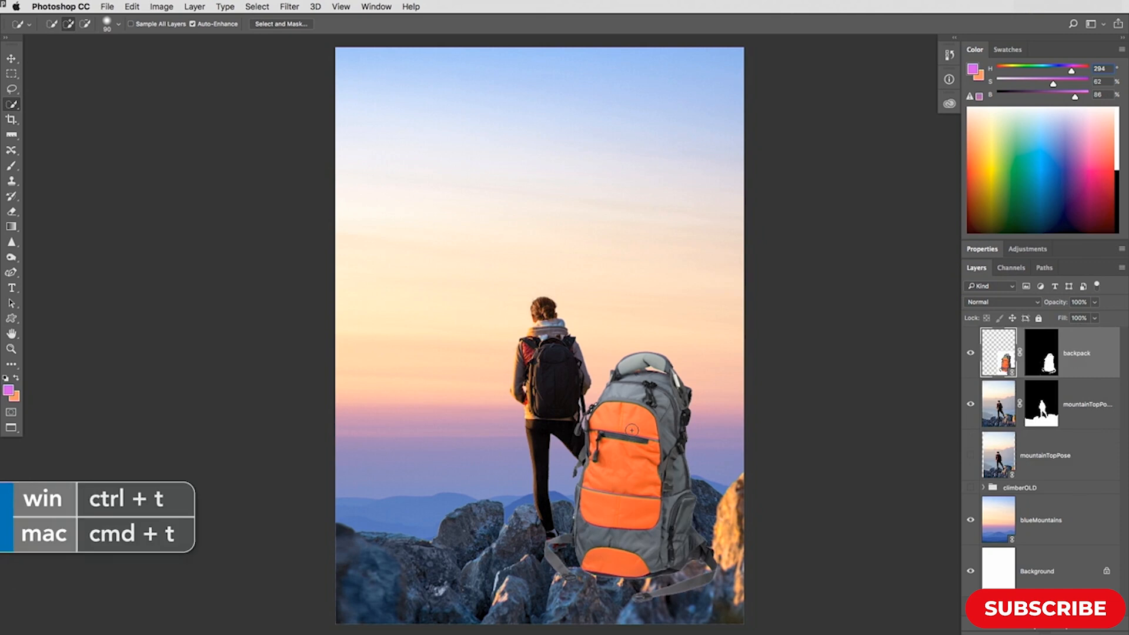
key("super+t")
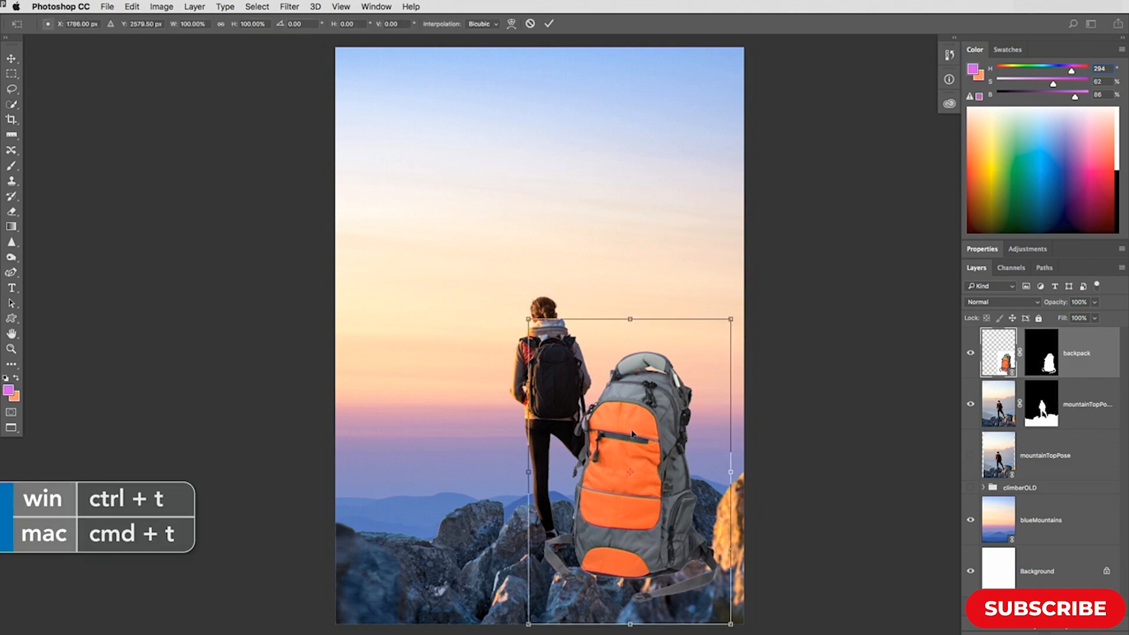
left_click_drag(528, 320, 617, 393)
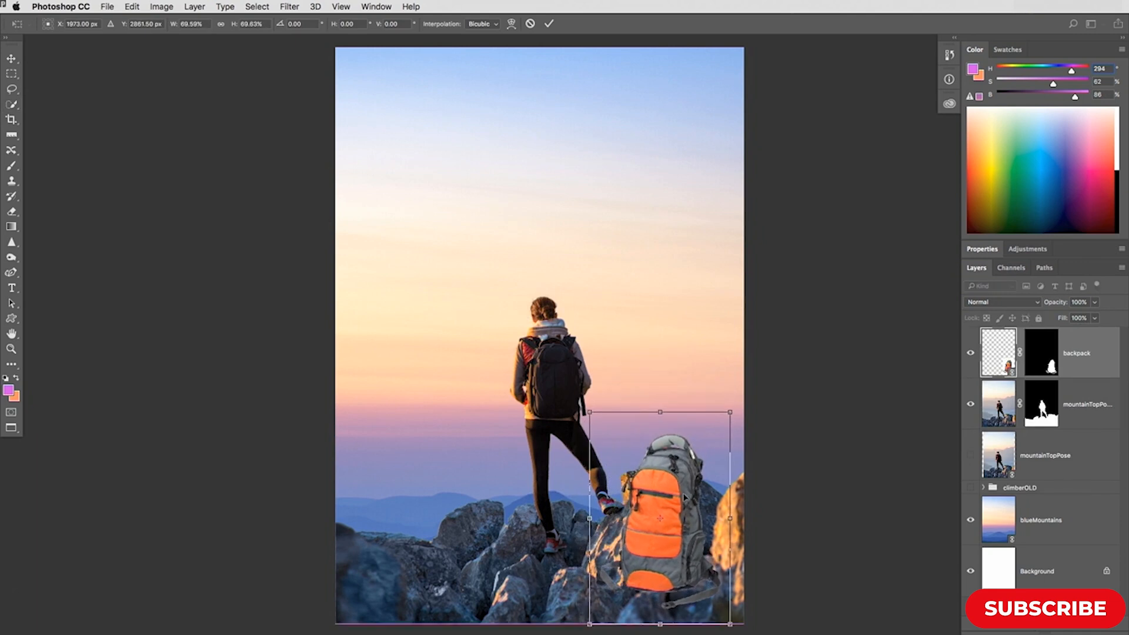
left_click_drag(685, 498, 682, 463)
key("Return")
key("w")
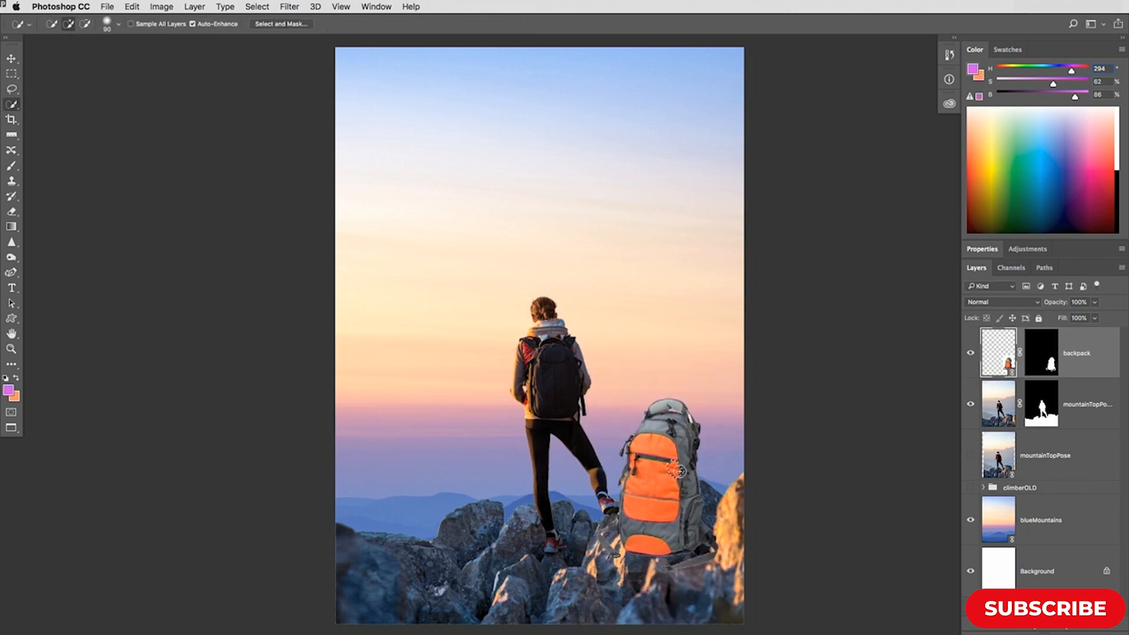
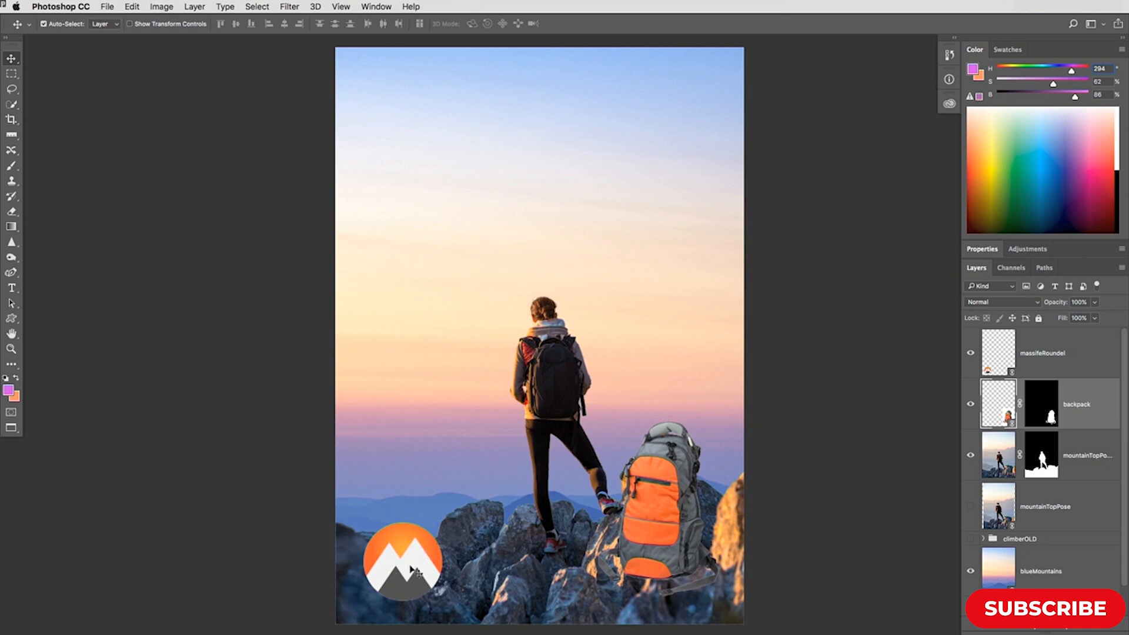
Move the massifeRoundel logo slightly inward, away from the canvas's left edge
left_click_drag(406, 565, 441, 563)
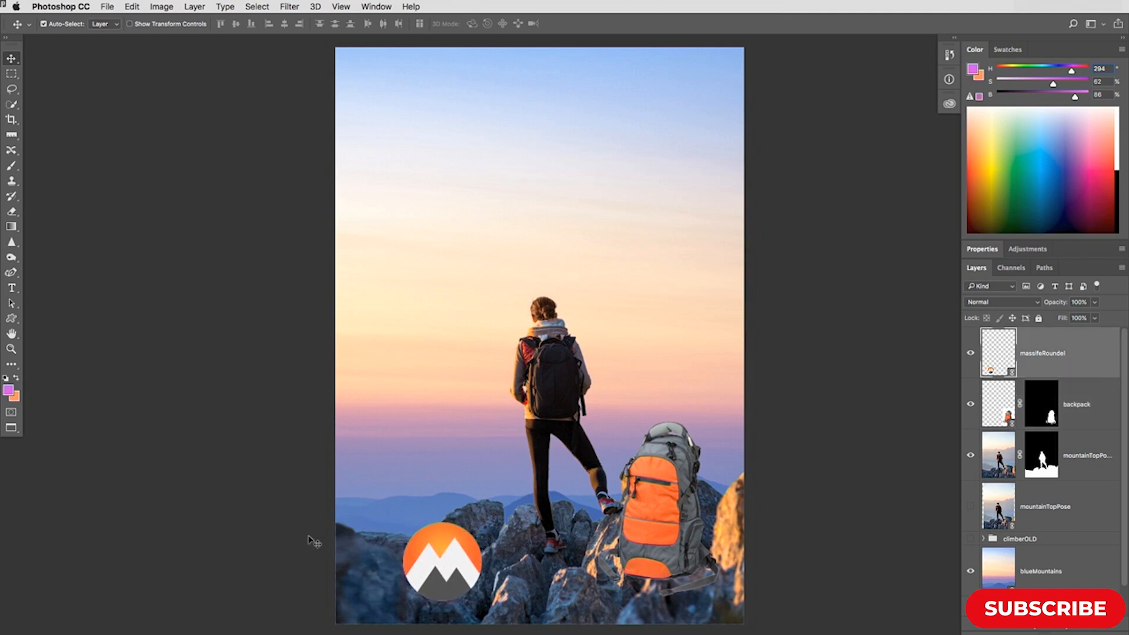
Start a crop with the 16:9 ratio preset and swap it to portrait 9:16
key("c")
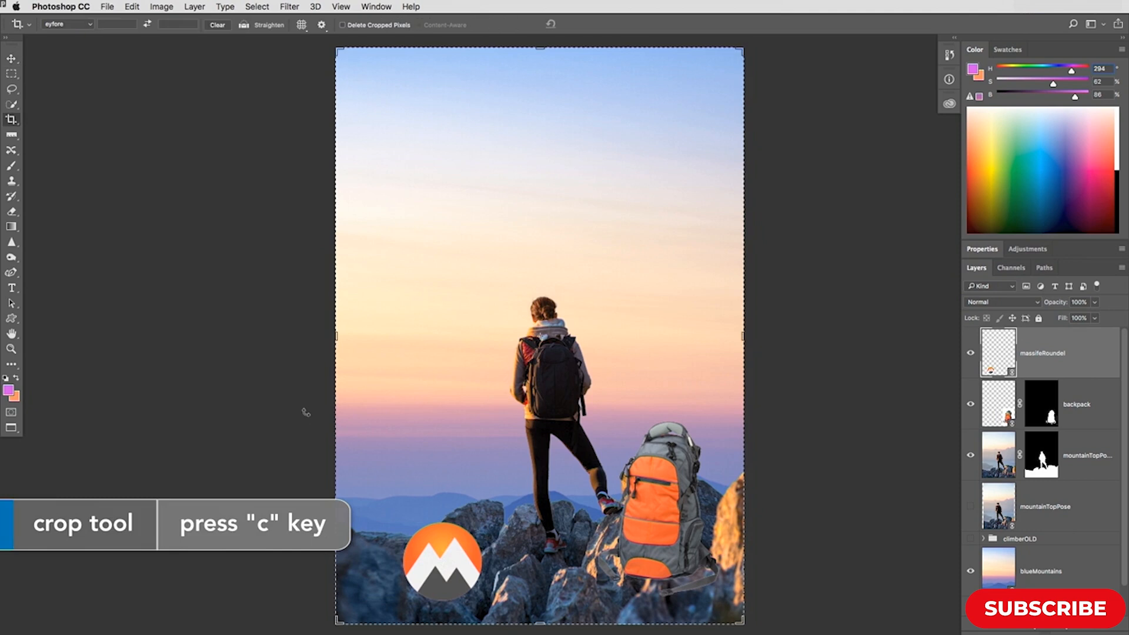
left_click(16, 125)
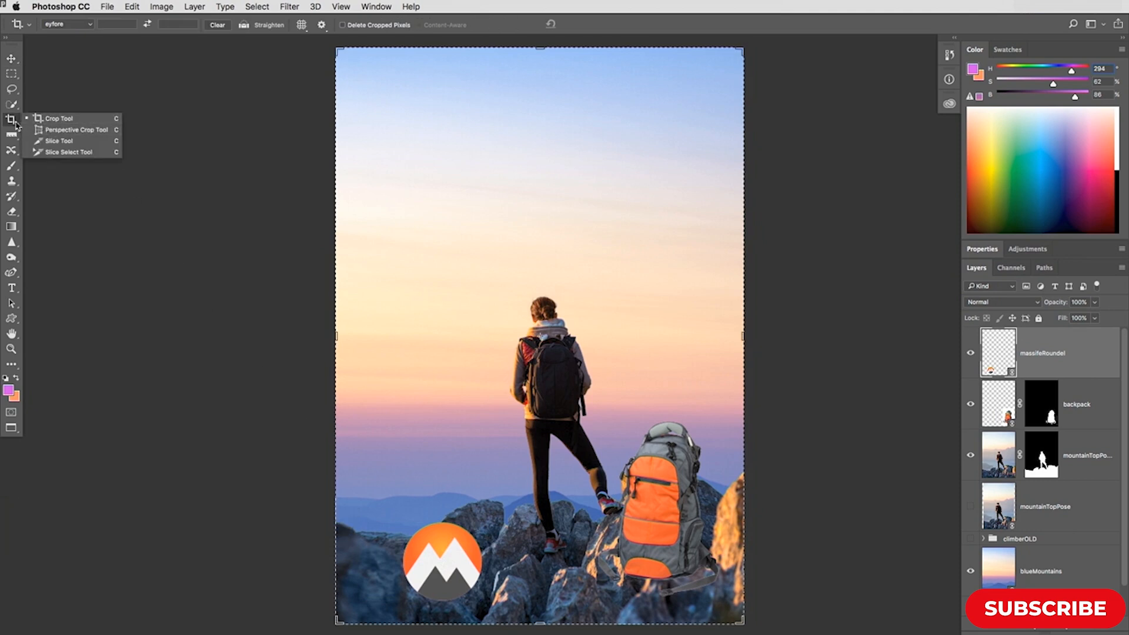
left_click(26, 125)
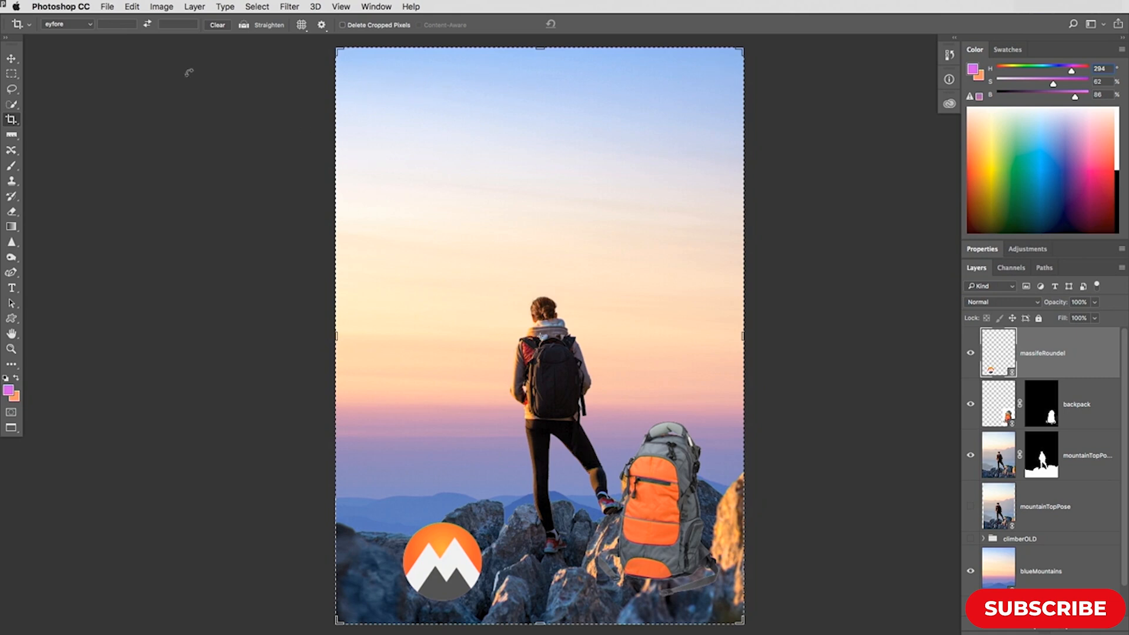
left_click(90, 26)
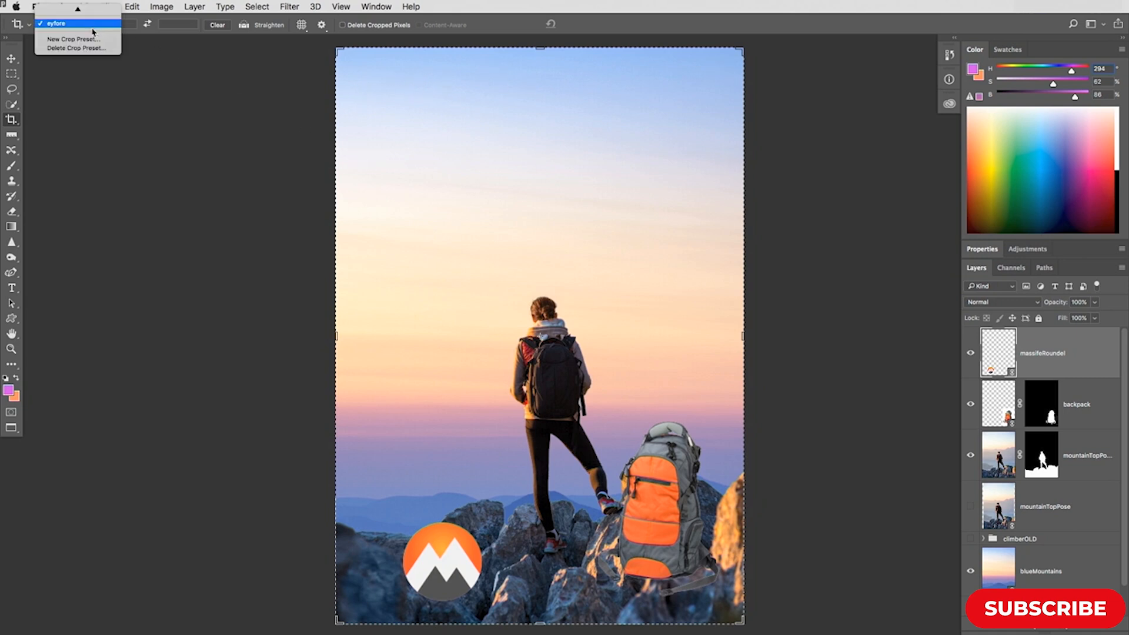
mouse_move(91, 7)
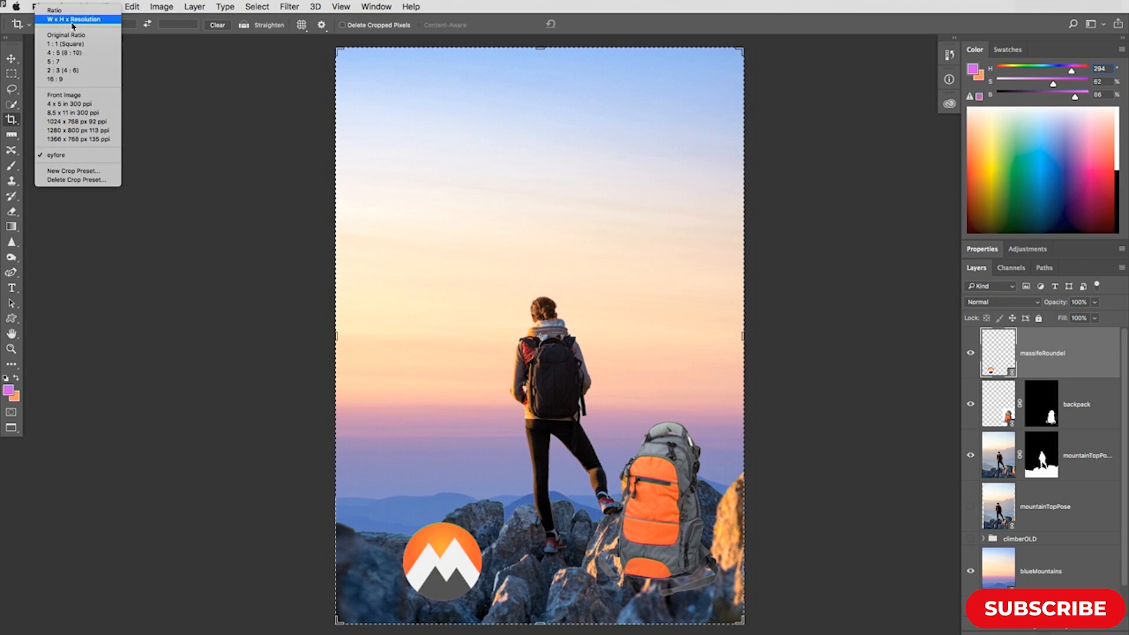
left_click(142, 31)
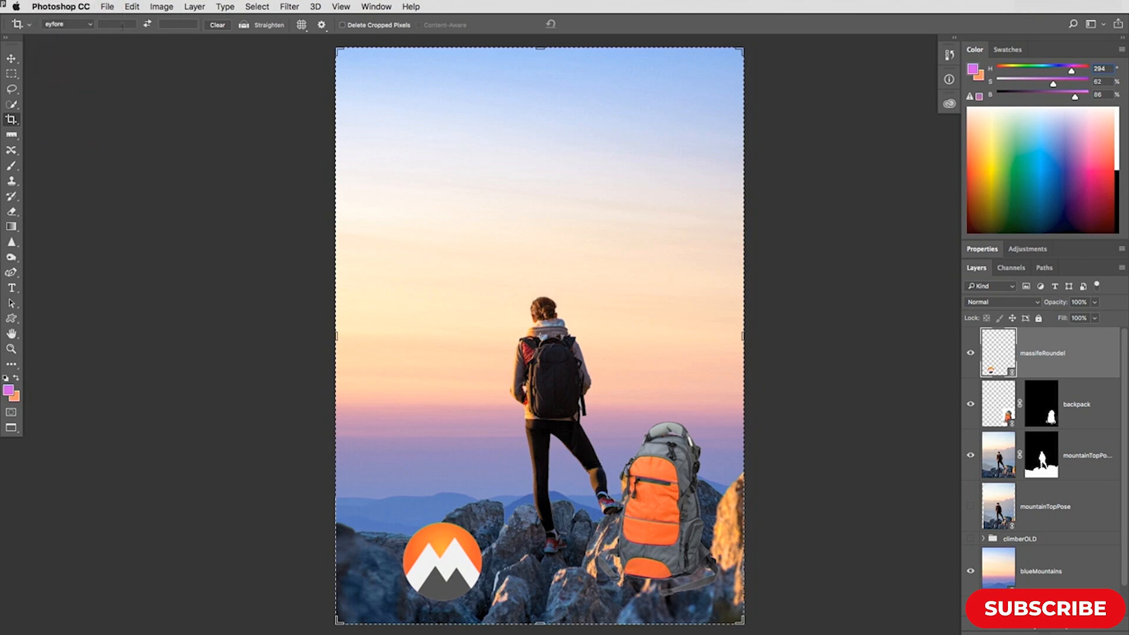
left_click(88, 27)
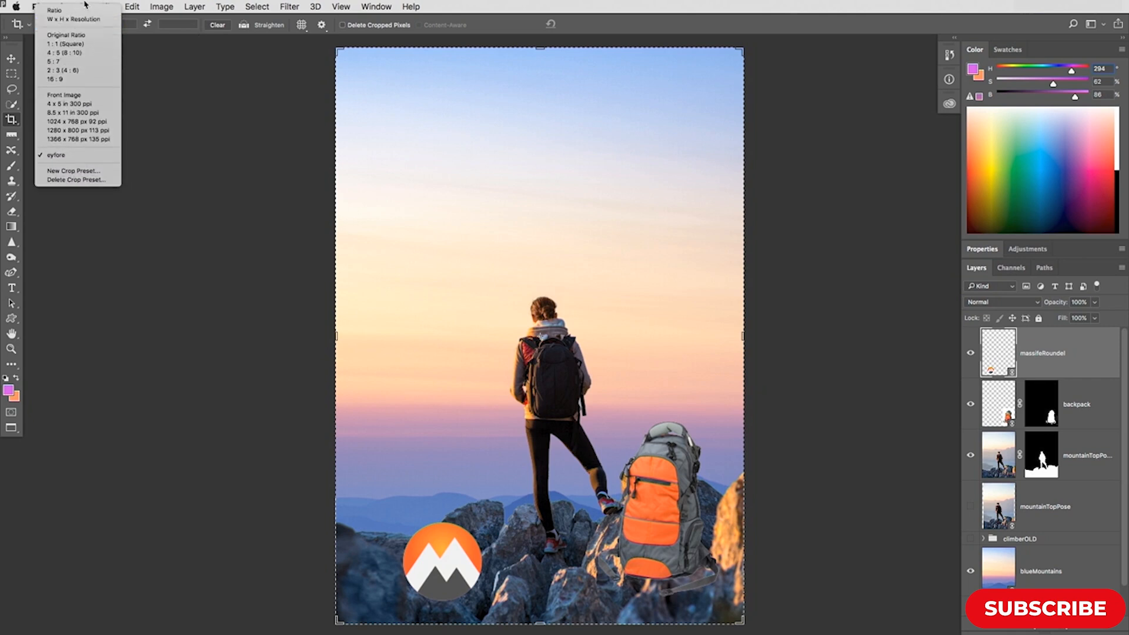
left_click(76, 80)
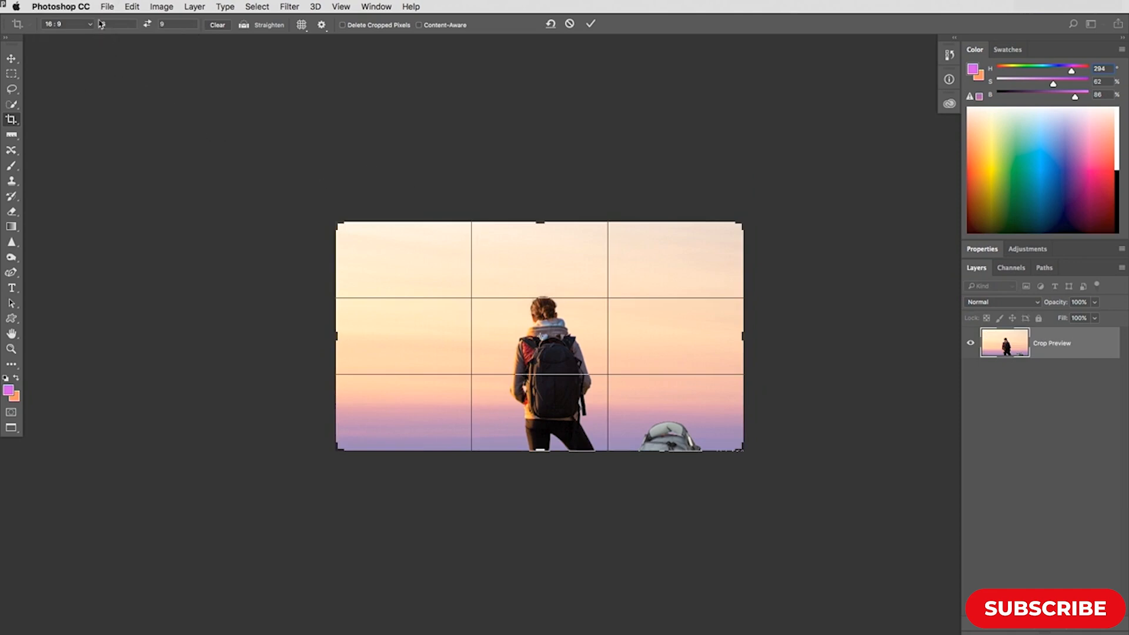
left_click(148, 26)
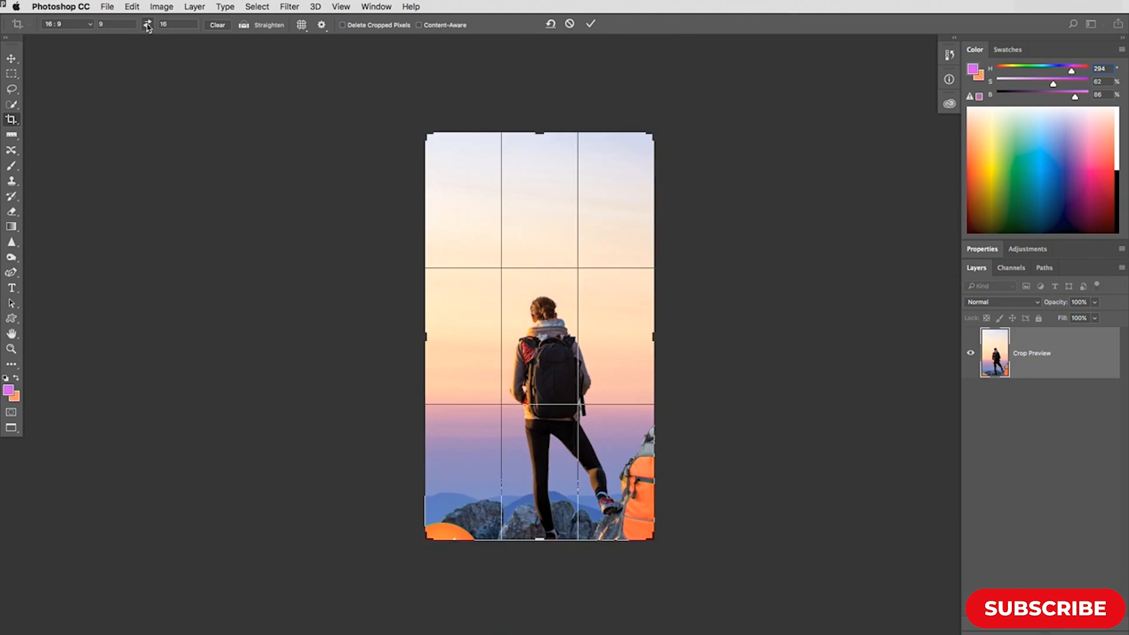
Clear the crop ratio and freely enlarge the crop frame until it takes in the whole backpack and the roundel logo
left_click(217, 27)
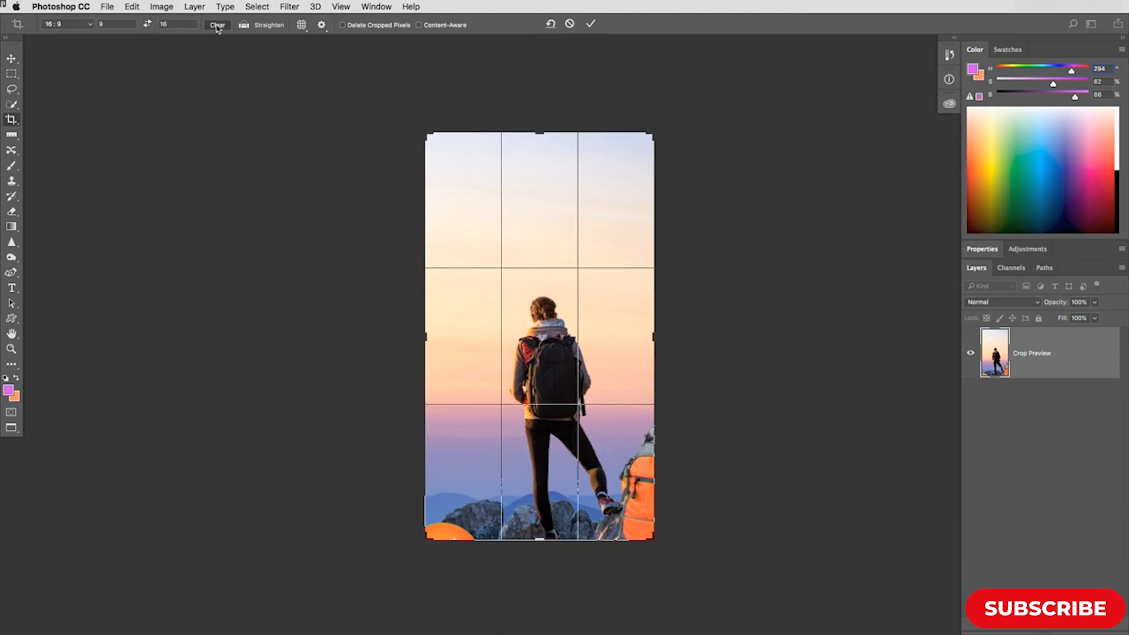
left_click(86, 27)
left_click(84, 25)
left_click_drag(442, 139, 400, 108)
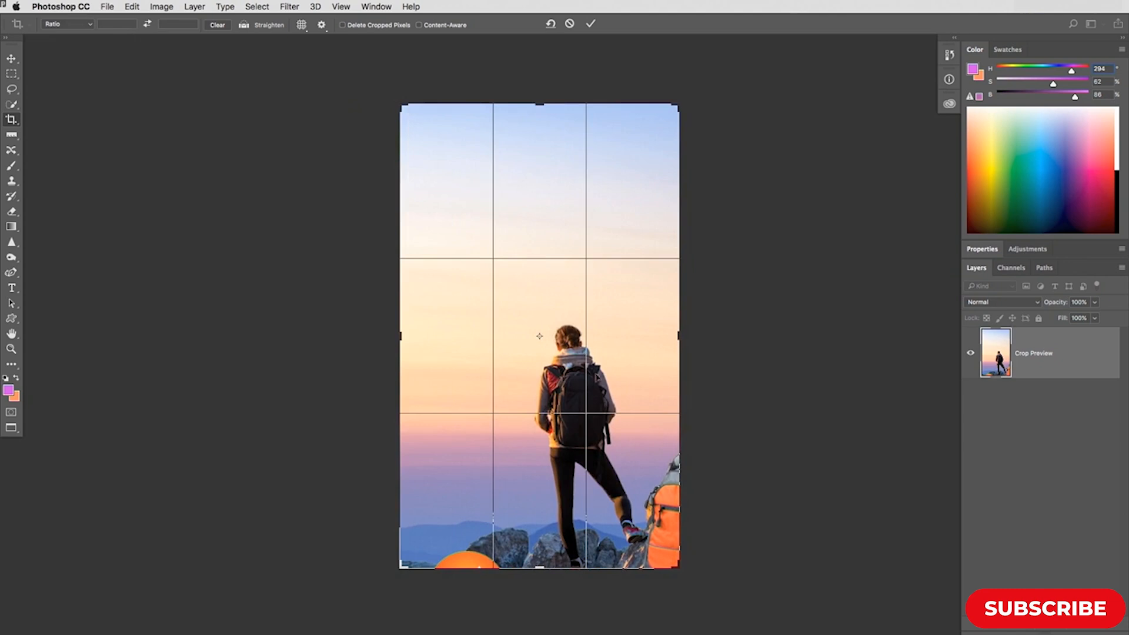
left_click_drag(677, 567, 713, 598)
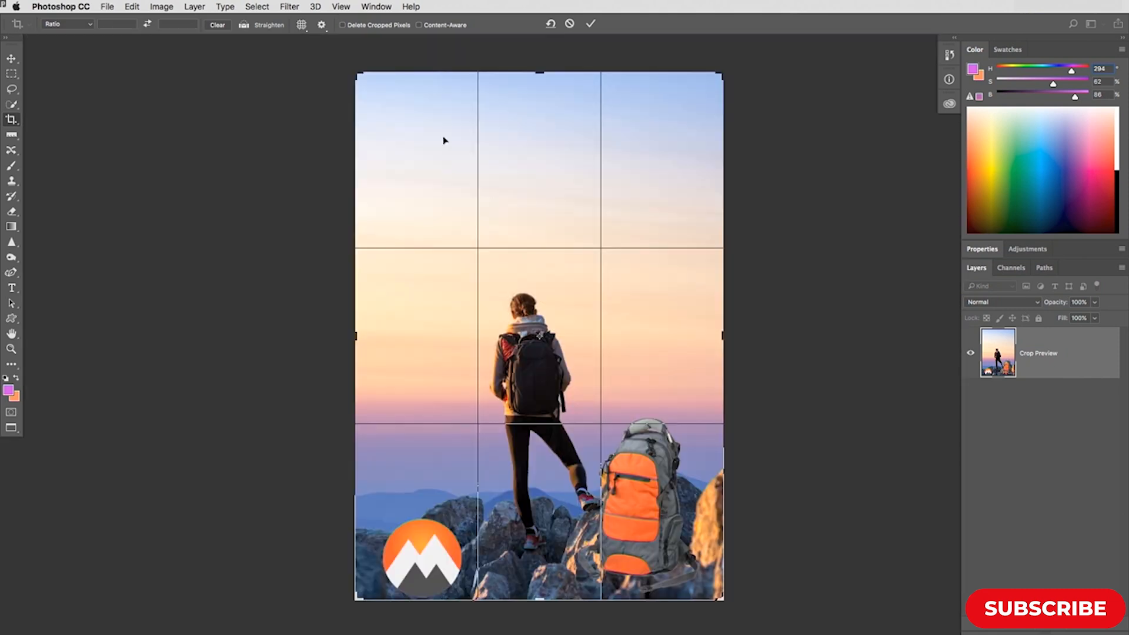
Show the Golden Spiral crop overlay and pull the crop frame's upper right corner inward
left_click(301, 24)
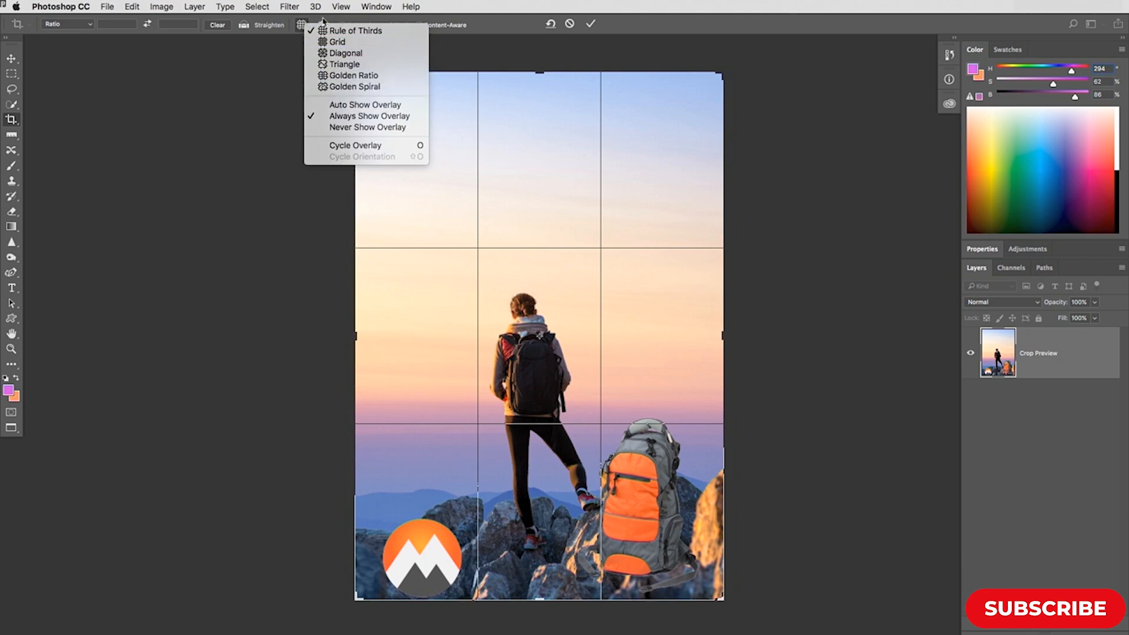
left_click(338, 87)
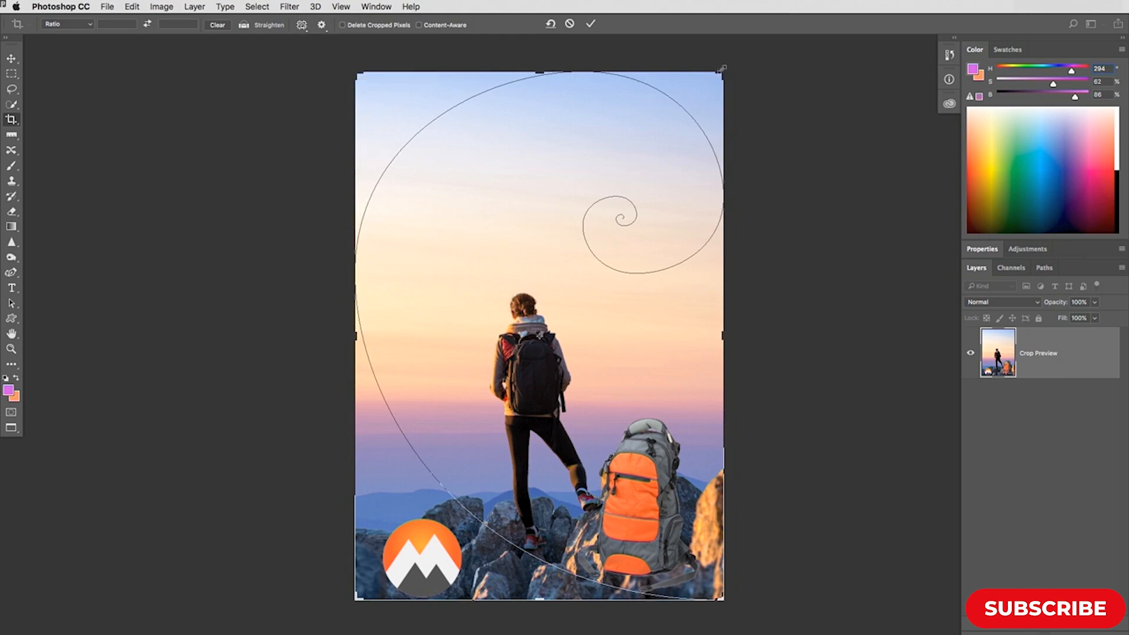
left_click_drag(719, 78, 709, 107)
Try the Triangle crop overlay and return to the Rule of Thirds overlay
left_click(301, 25)
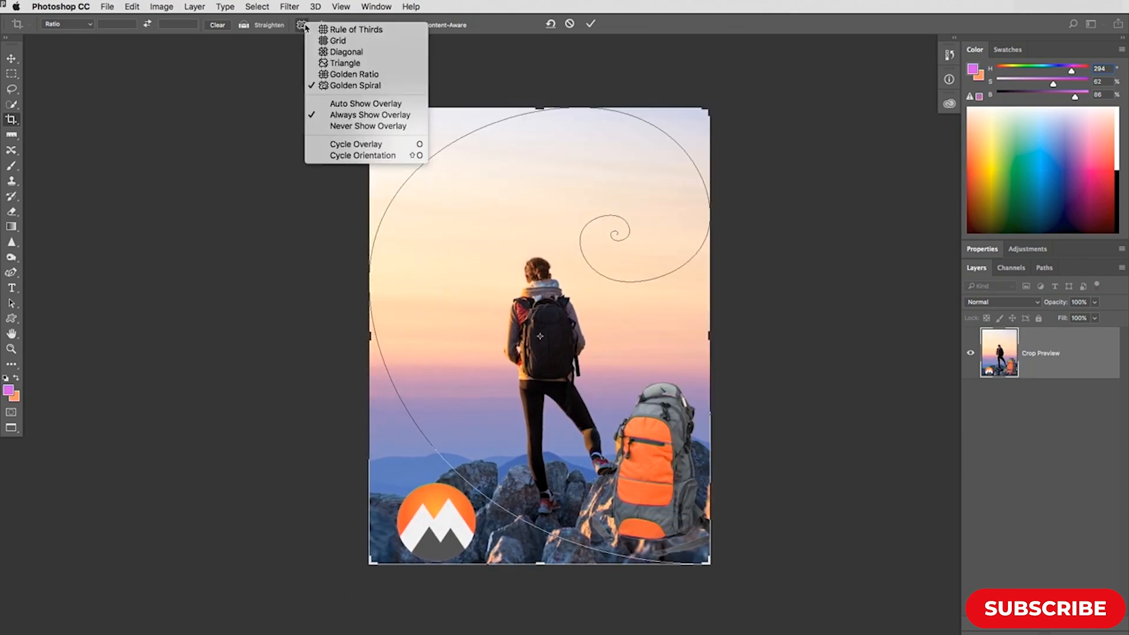
left_click(347, 63)
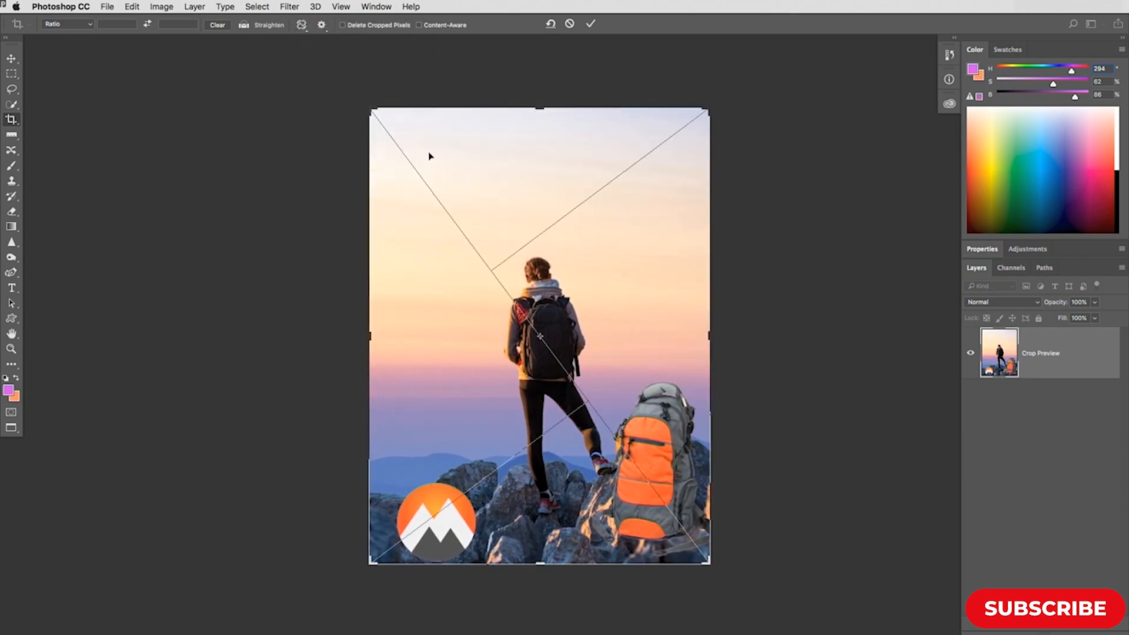
left_click(302, 25)
left_click(353, 29)
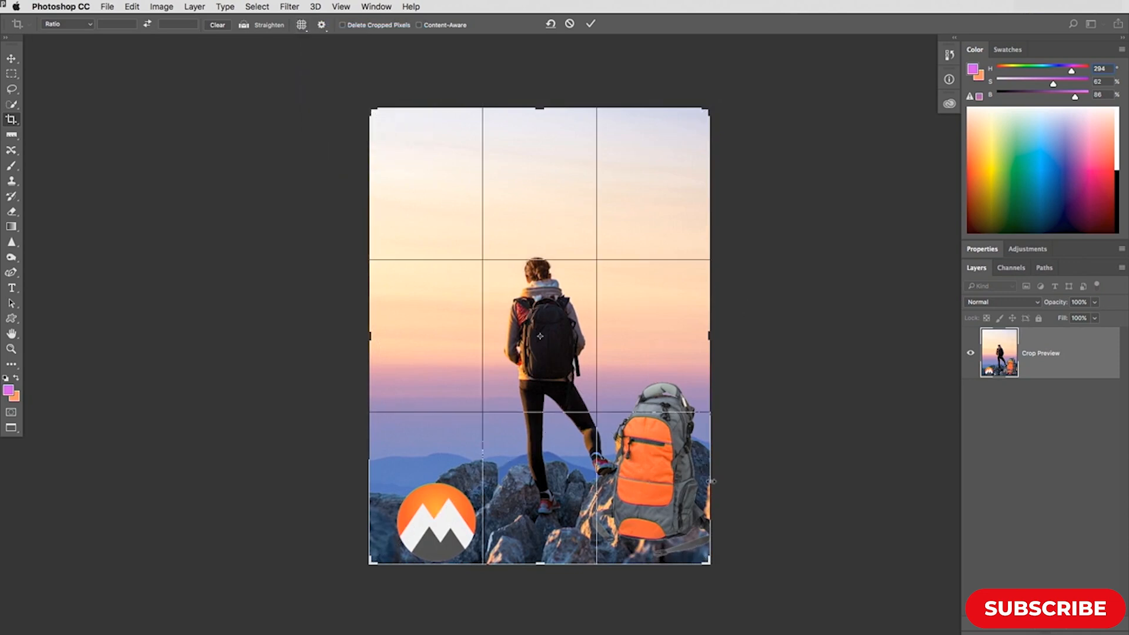
Fine-tune the crop frame by trimming the left side and some sky at the top, and apply the crop
mouse_move(708, 562)
left_mouse_down()
mouse_move(731, 575)
mouse_move(715, 578)
mouse_move(743, 570)
mouse_move(709, 569)
left_mouse_up()
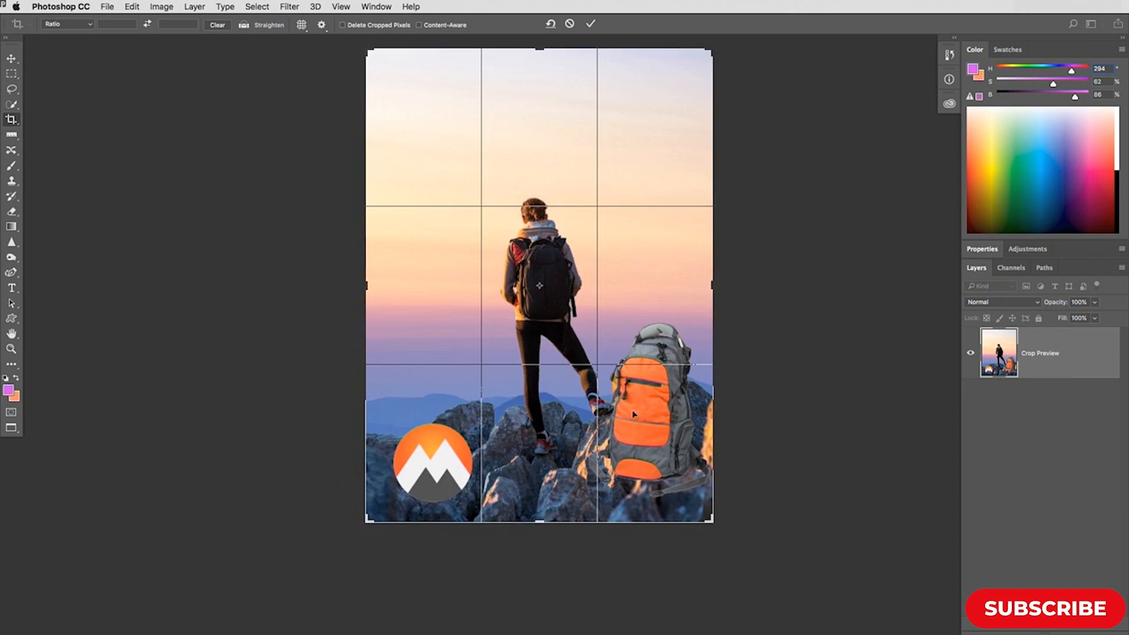
left_click_drag(366, 287, 373, 287)
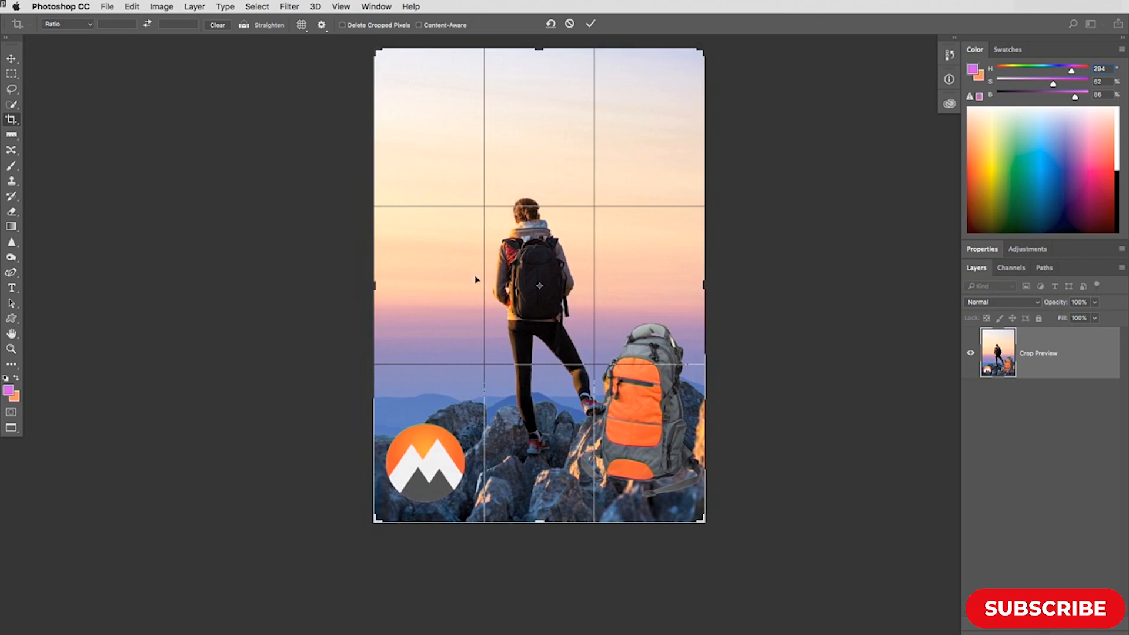
left_click_drag(539, 47, 539, 60)
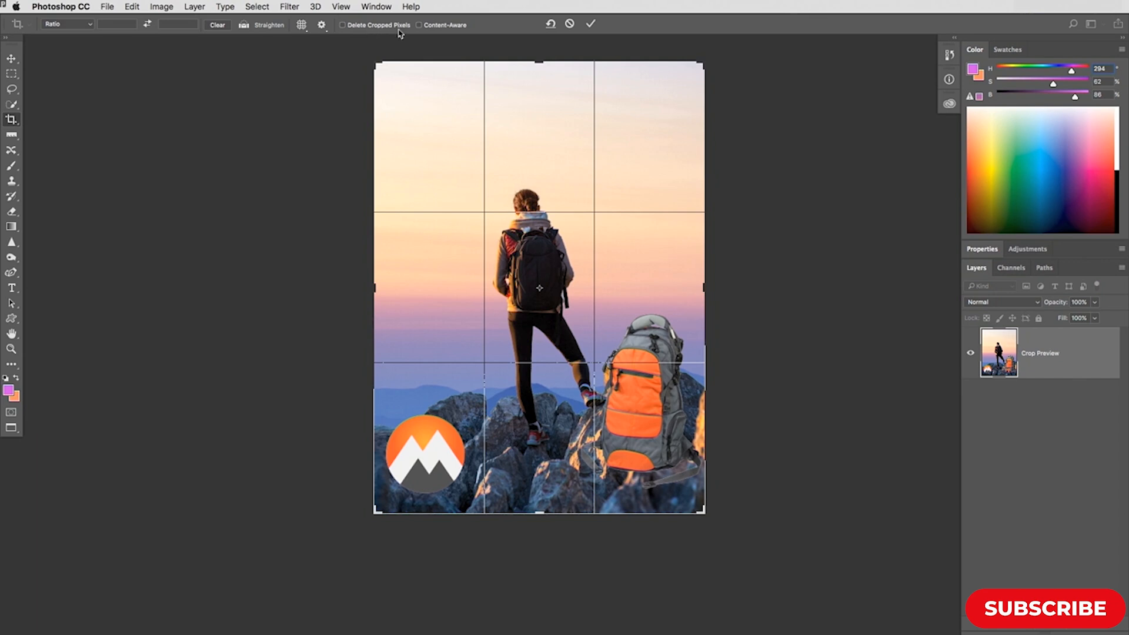
left_click(591, 24)
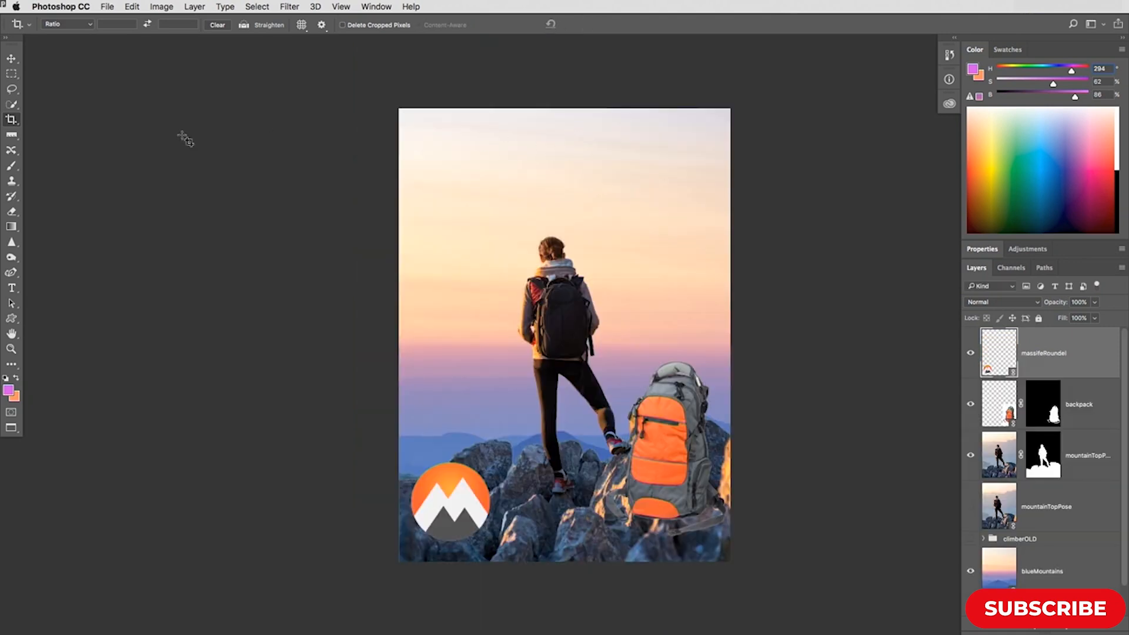
Extend the crop upward to bring back hidden sky above the hiker, and apply it
left_click_drag(398, 106, 734, 563)
mouse_move(400, 335)
left_mouse_down()
mouse_move(374, 335)
mouse_move(400, 335)
left_mouse_up()
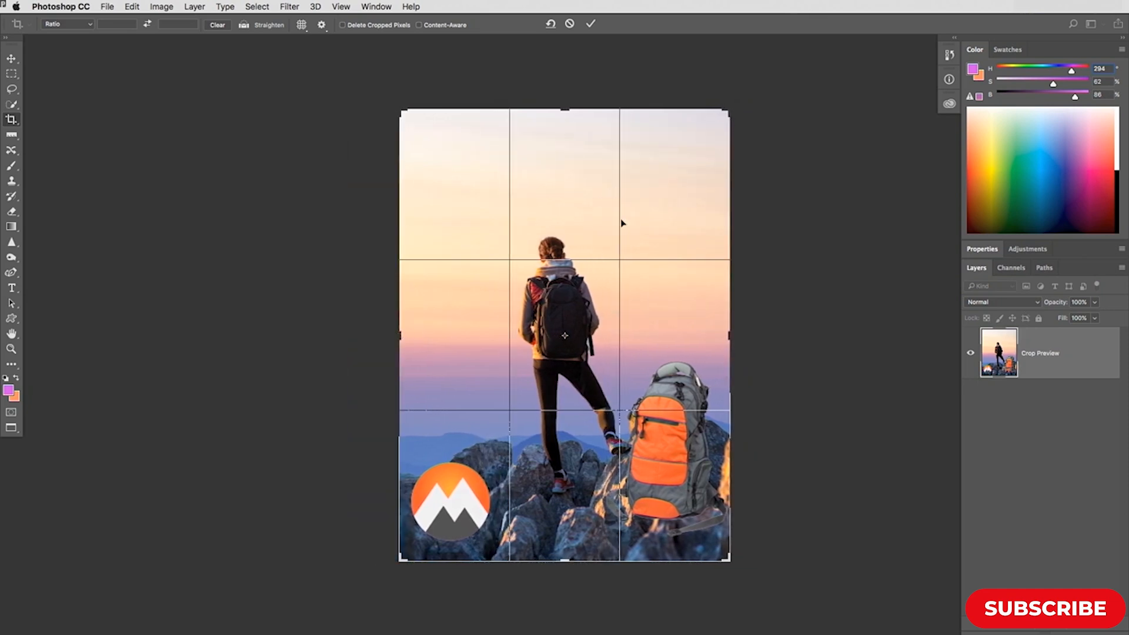
left_click_drag(565, 107, 566, 66)
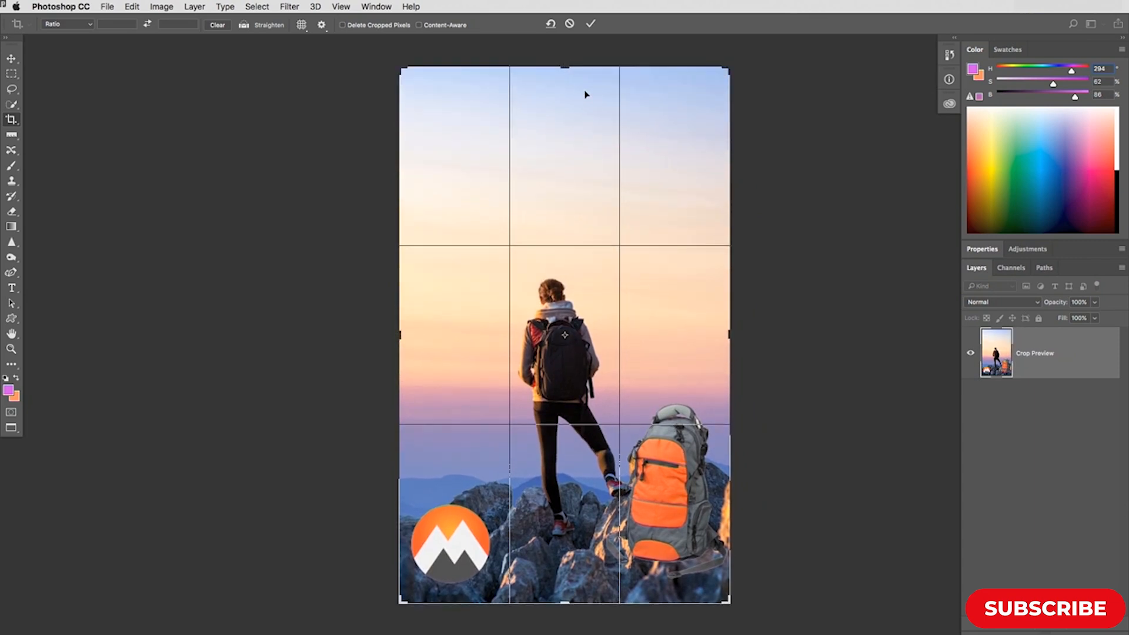
mouse_move(565, 67)
left_mouse_down()
mouse_move(565, 117)
mouse_move(565, 84)
left_mouse_up()
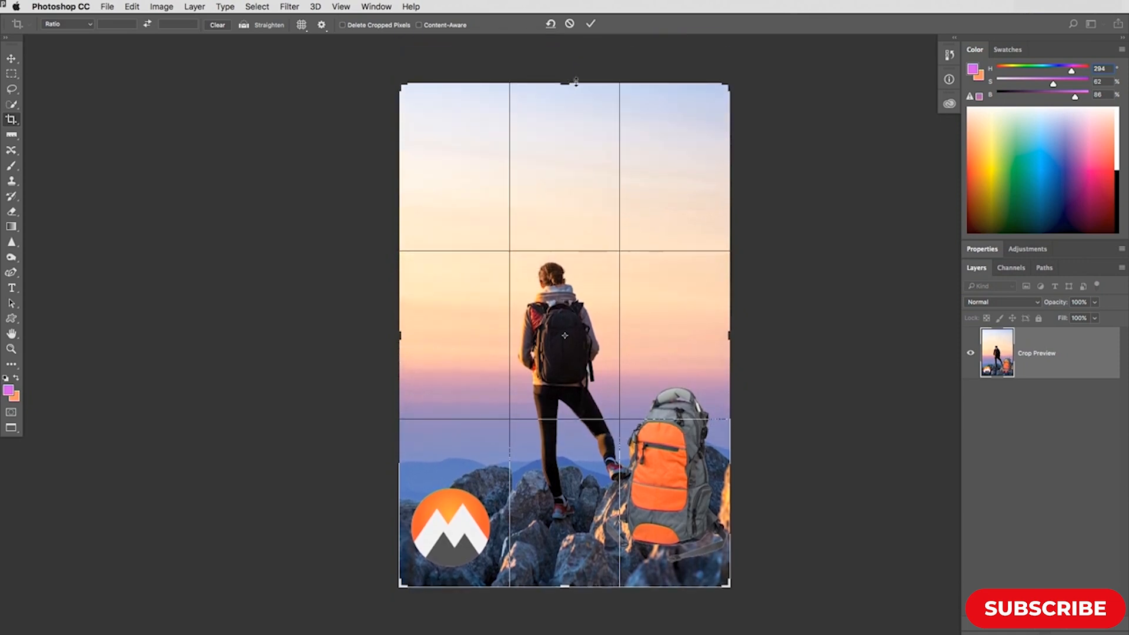
left_click(590, 23)
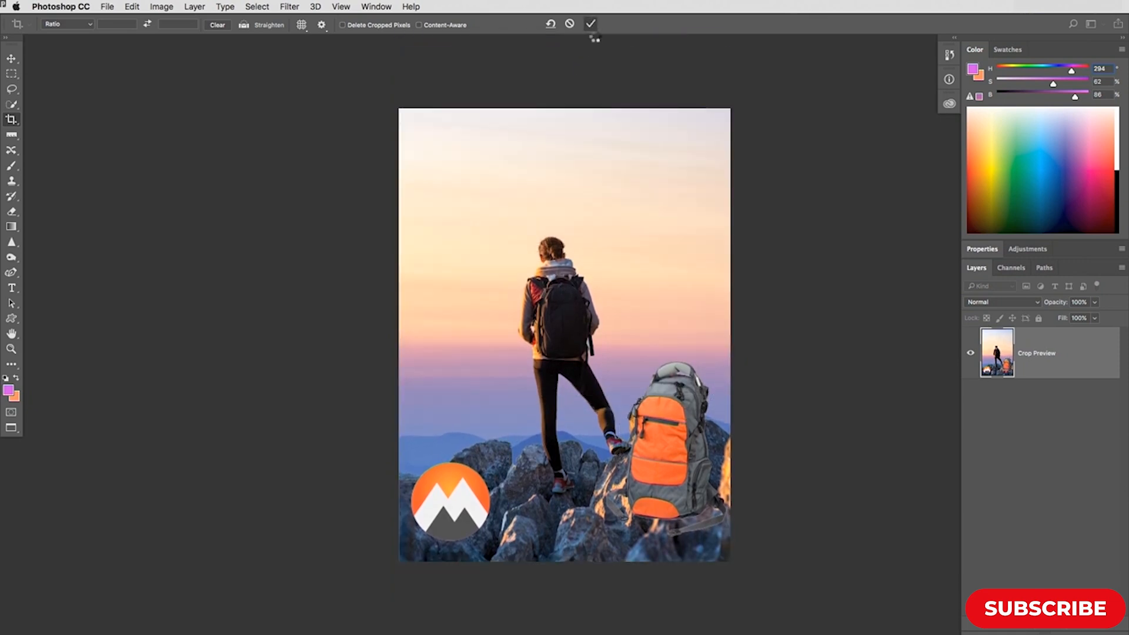
Add a Black & White adjustment layer directly above the masked mountainTopPose hiker layer
key("ctrl+0")
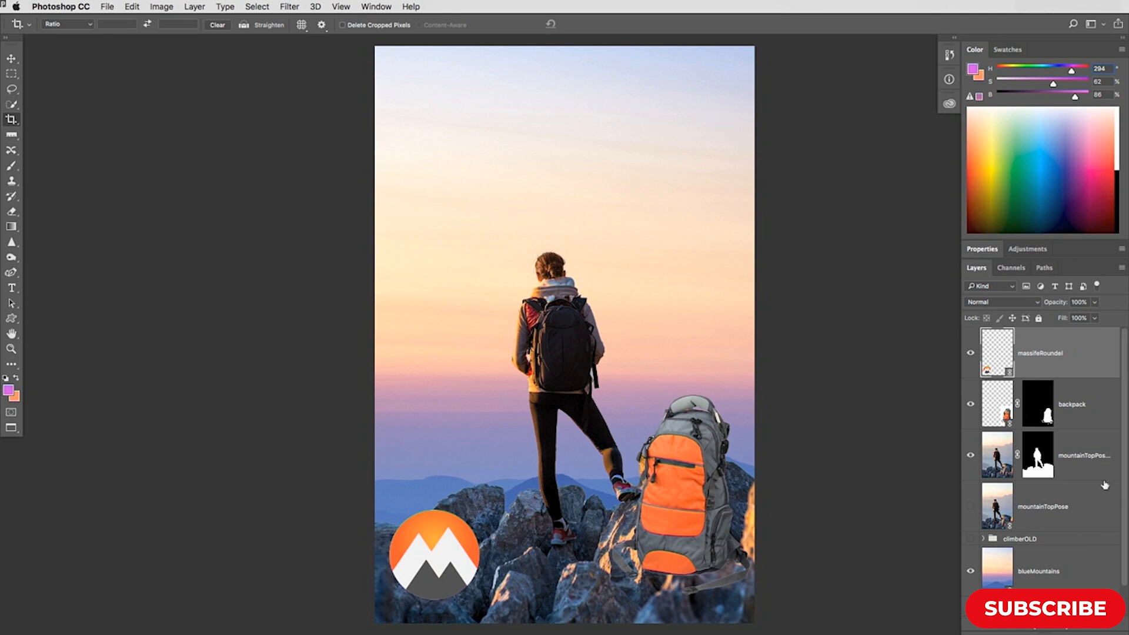
left_click(1094, 455)
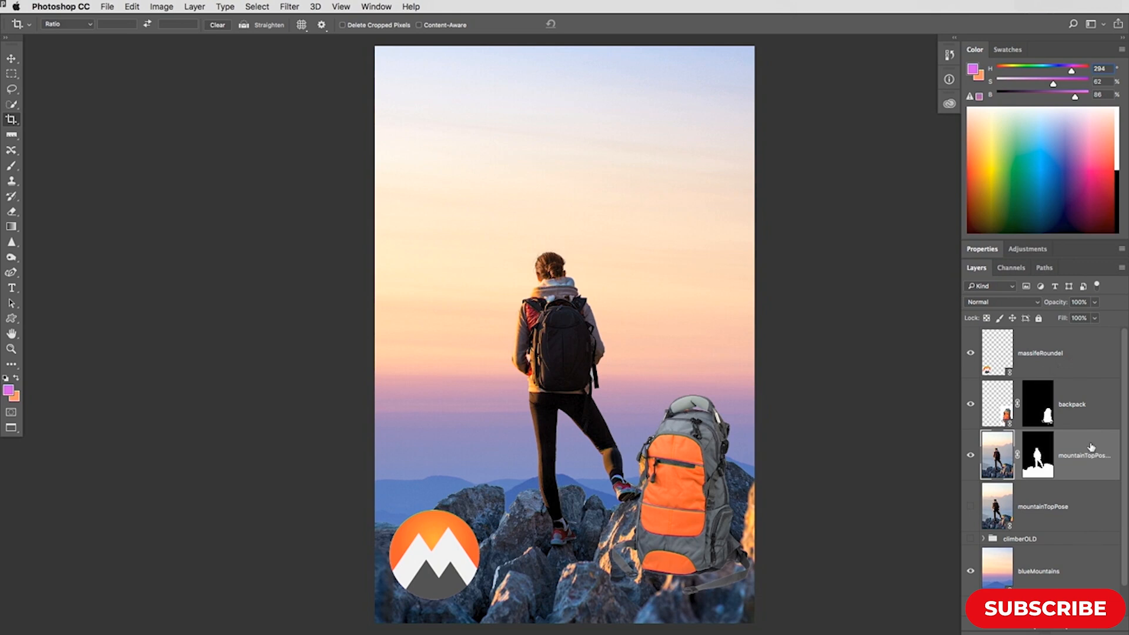
left_click(1035, 252)
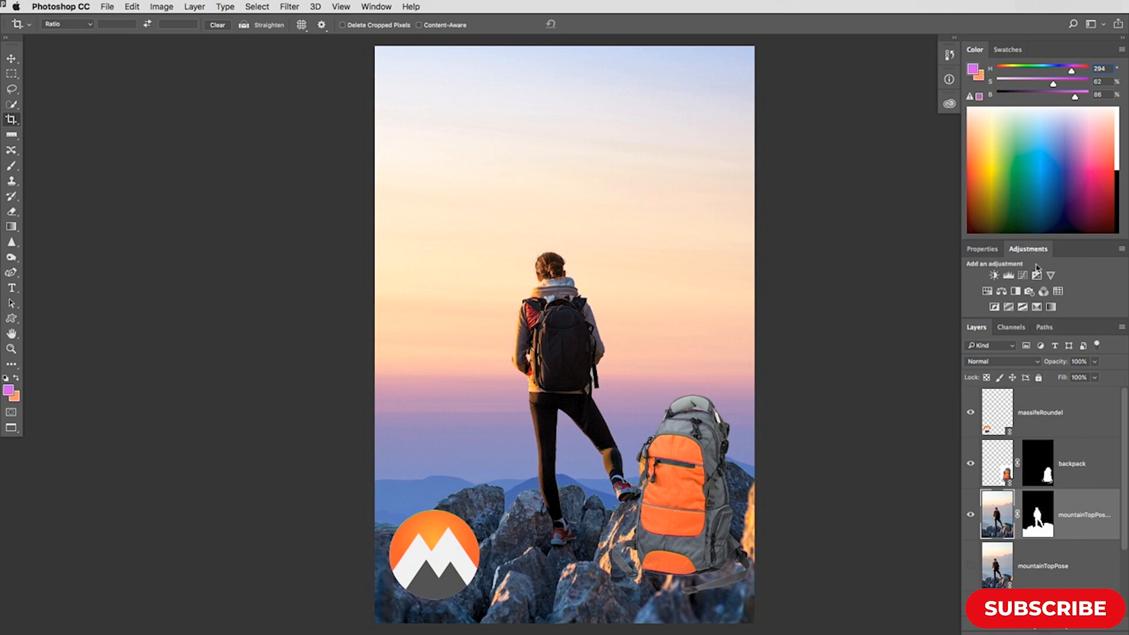
left_click(1015, 292)
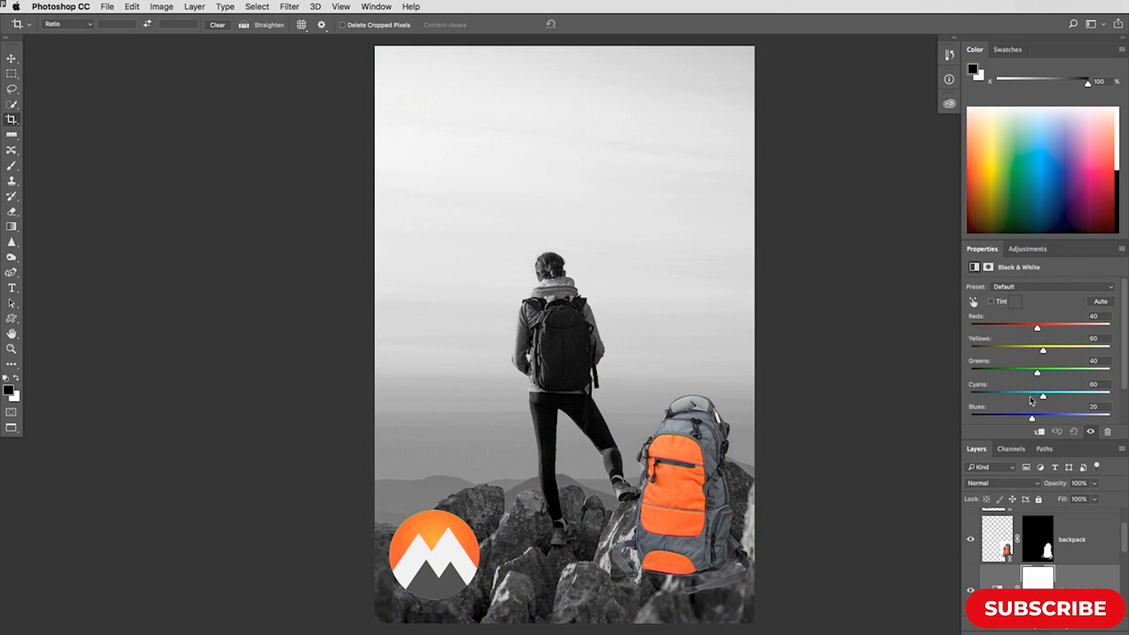
Tune the Black & White adjustment to Reds 21, Yellows 71, Greens 86, Cyans 37, Blues 23 and Magentas 46
double_click(975, 51)
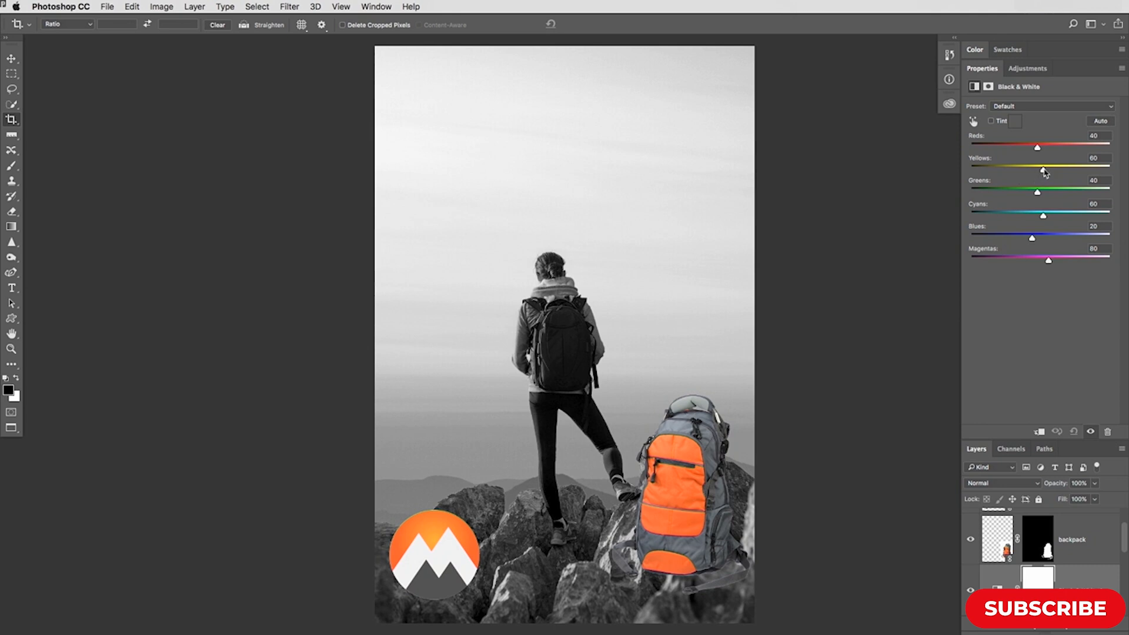
mouse_move(1044, 172)
left_mouse_down()
mouse_move(1069, 172)
mouse_move(920, 203)
mouse_move(1064, 194)
mouse_move(1028, 151)
mouse_move(1045, 152)
mouse_move(1050, 173)
left_mouse_up()
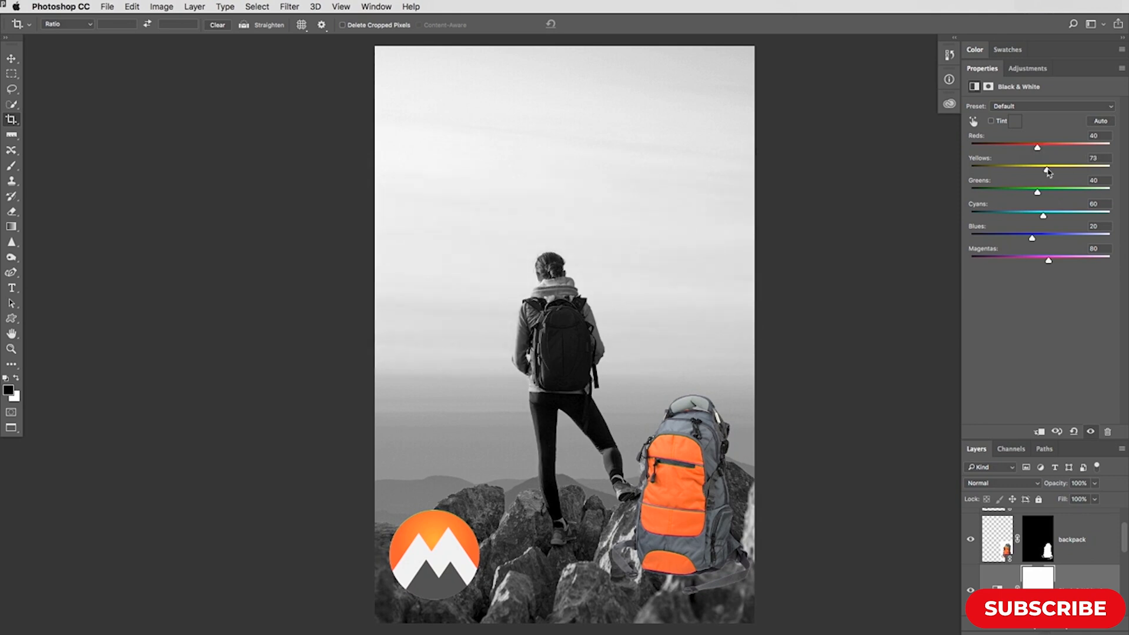
mouse_move(1040, 151)
left_mouse_down()
mouse_move(1053, 151)
mouse_move(1036, 152)
left_mouse_up()
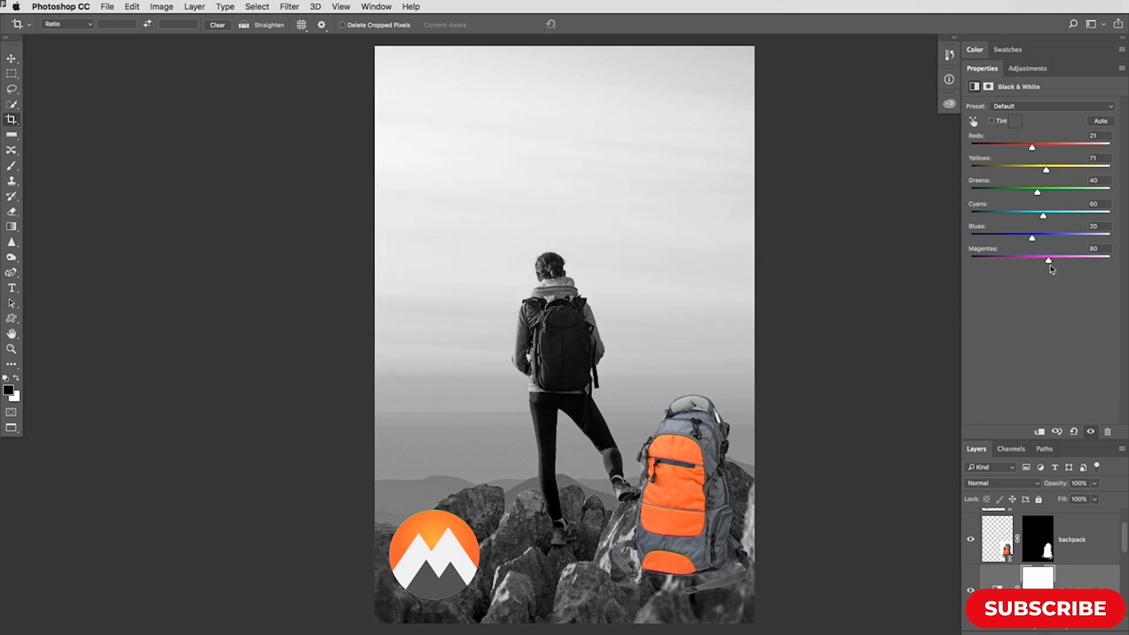
mouse_move(1049, 264)
left_mouse_down()
mouse_move(1036, 264)
mouse_move(1068, 264)
mouse_move(1038, 264)
left_mouse_up()
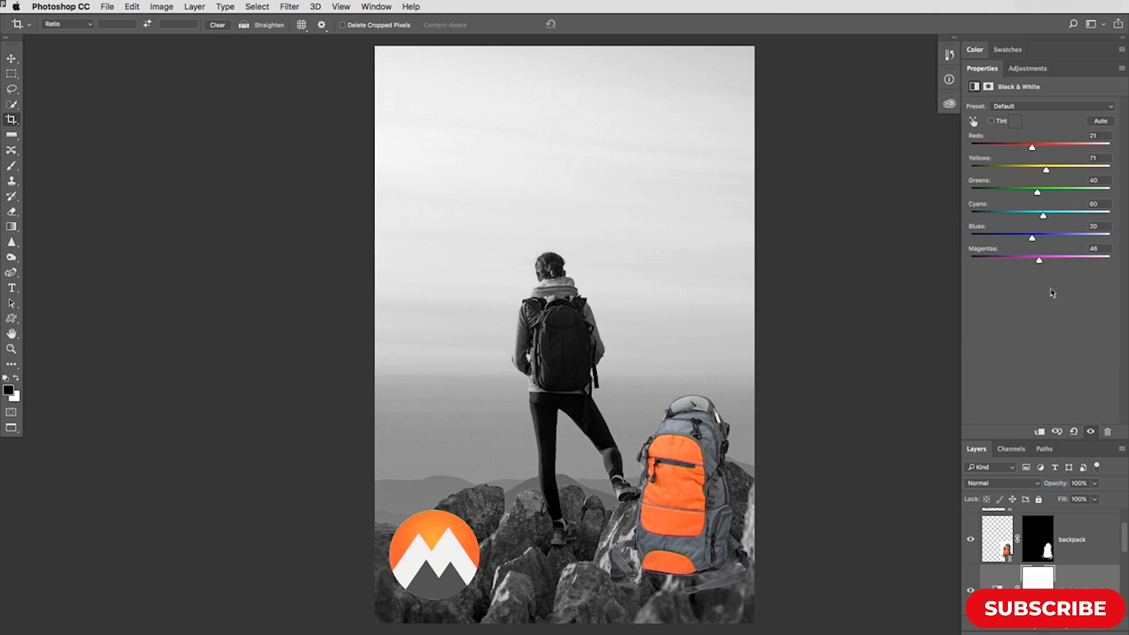
left_click_drag(1032, 238, 1025, 241)
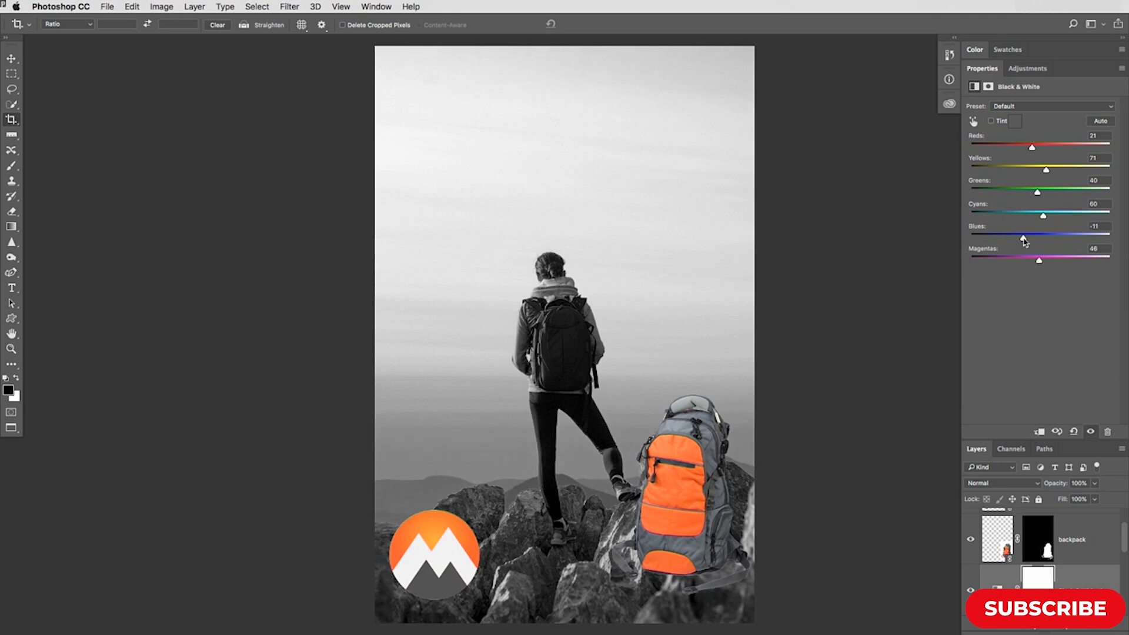
mouse_move(1026, 241)
left_mouse_down()
mouse_move(1015, 241)
mouse_move(1033, 241)
left_mouse_up()
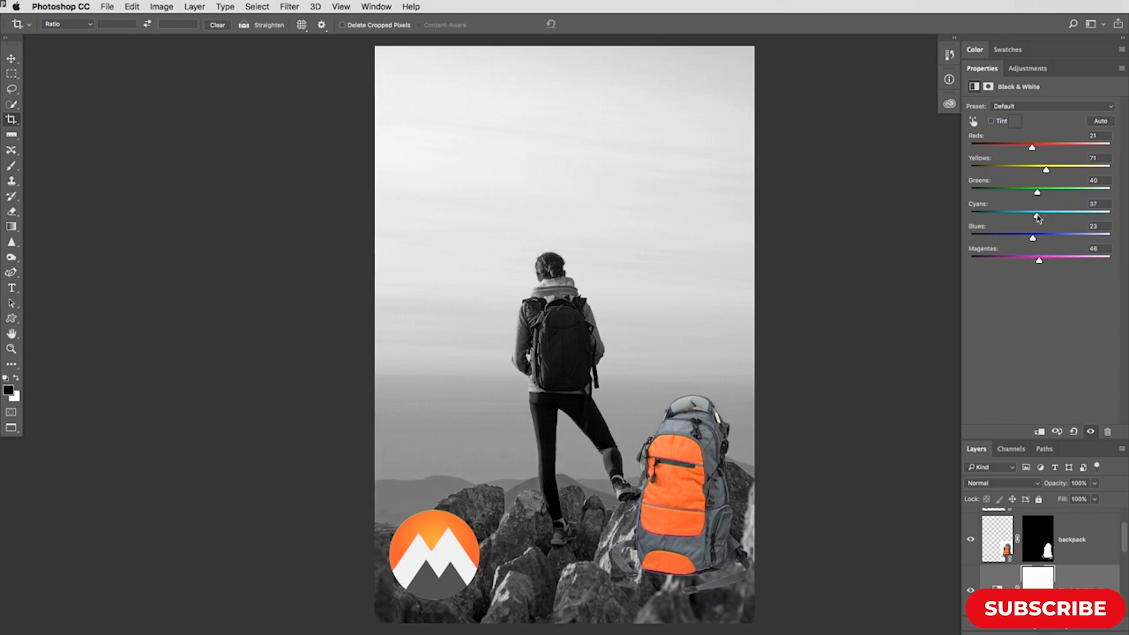
left_click_drag(1038, 194, 1051, 194)
left_click(1089, 540)
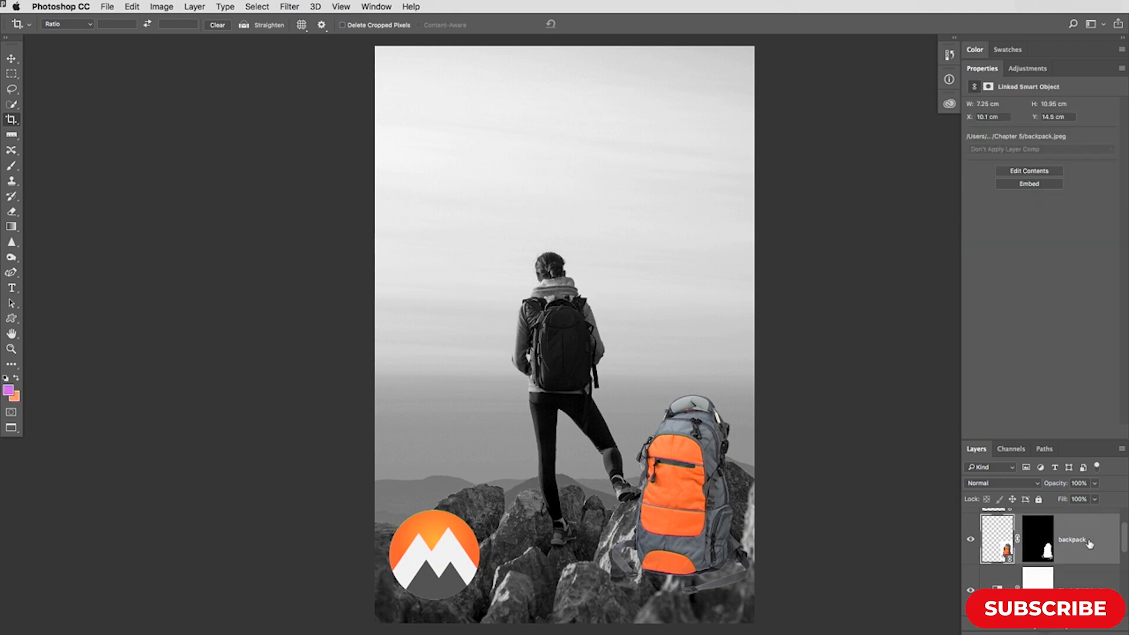
left_click(1000, 587)
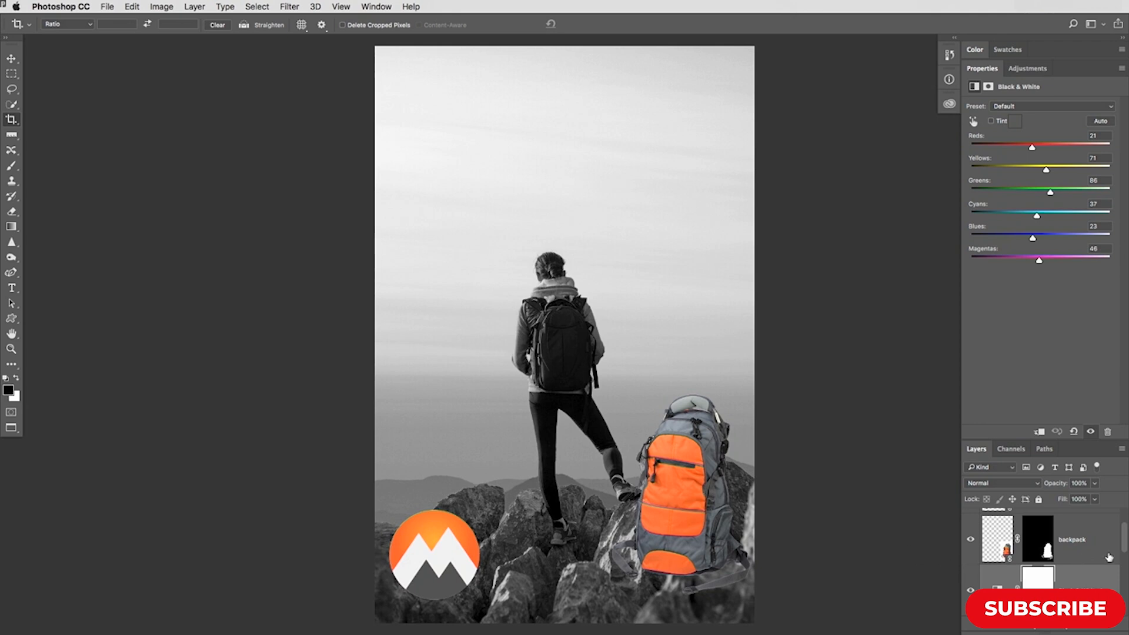
Scale the massifeRoundel logo down to about 2.84 cm wide, keeping it in the lower-left corner of the ad
scroll(1108, 557, "up", 2)
left_click(1059, 534)
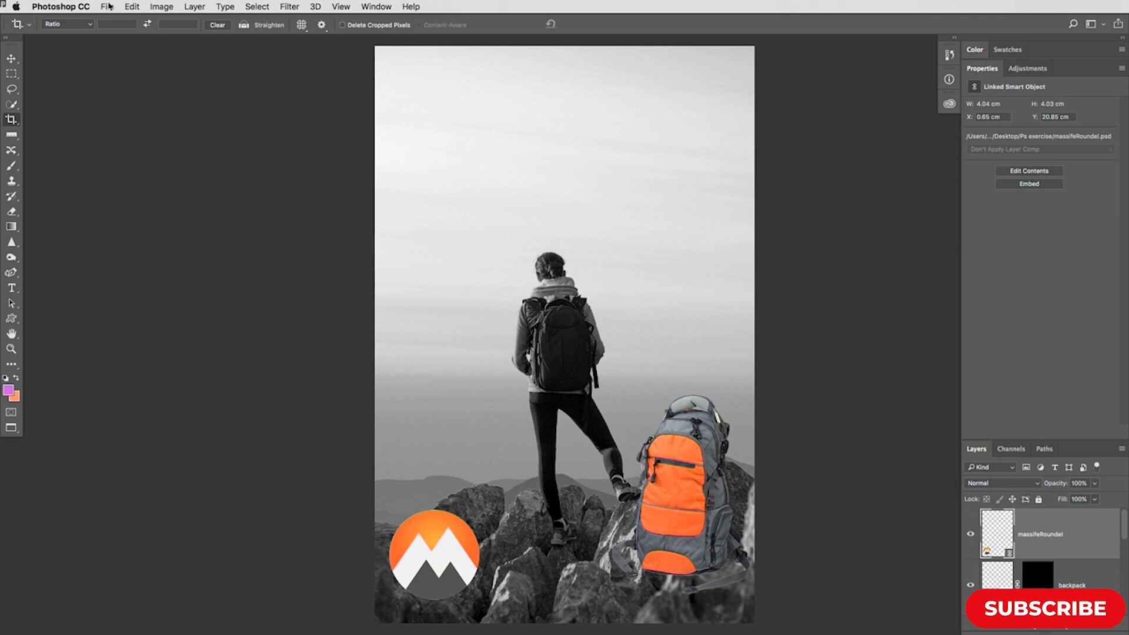
left_click(131, 7)
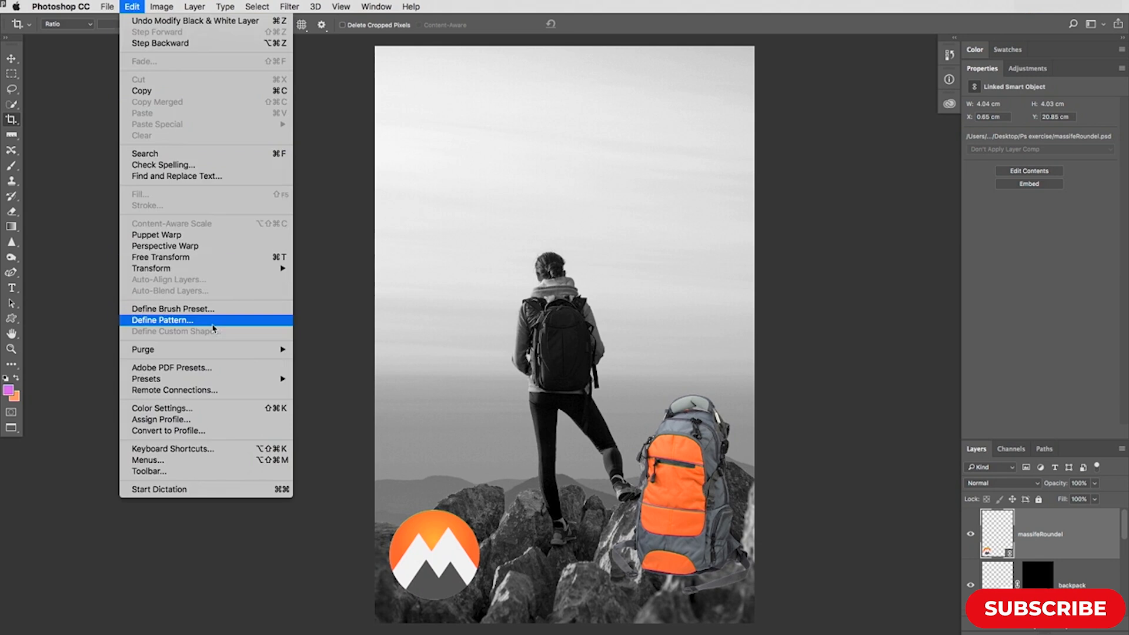
left_click(206, 257)
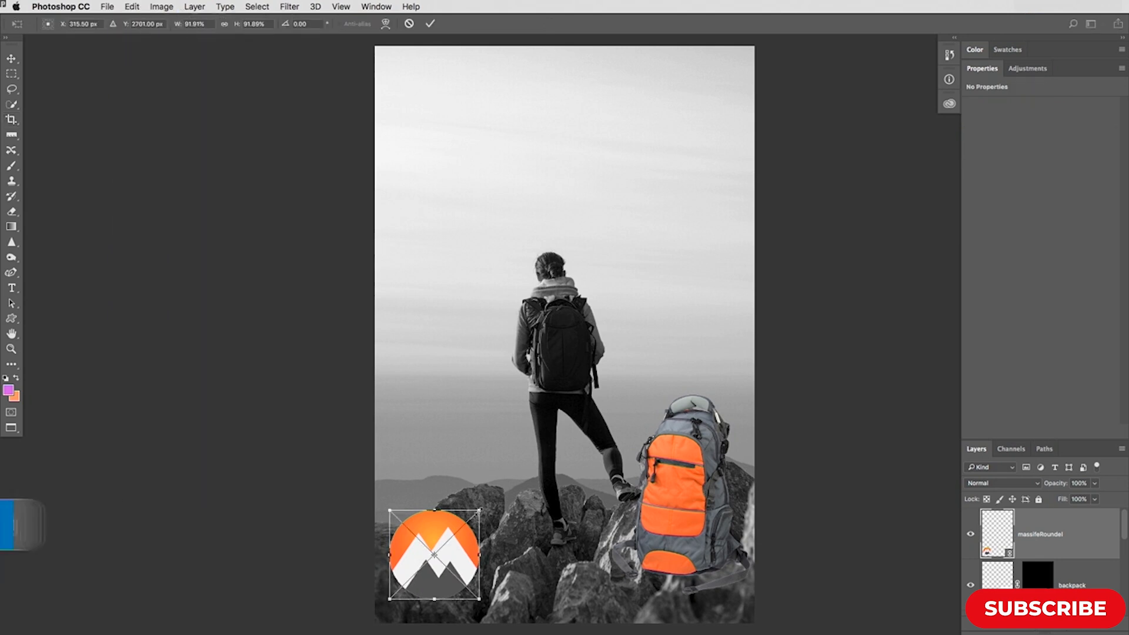
left_click_drag(479, 510, 429, 558)
key("Return")
Leave the crop frame without cropping and move the colour backpack slightly down and left on the rocks with the Move tool
key("c")
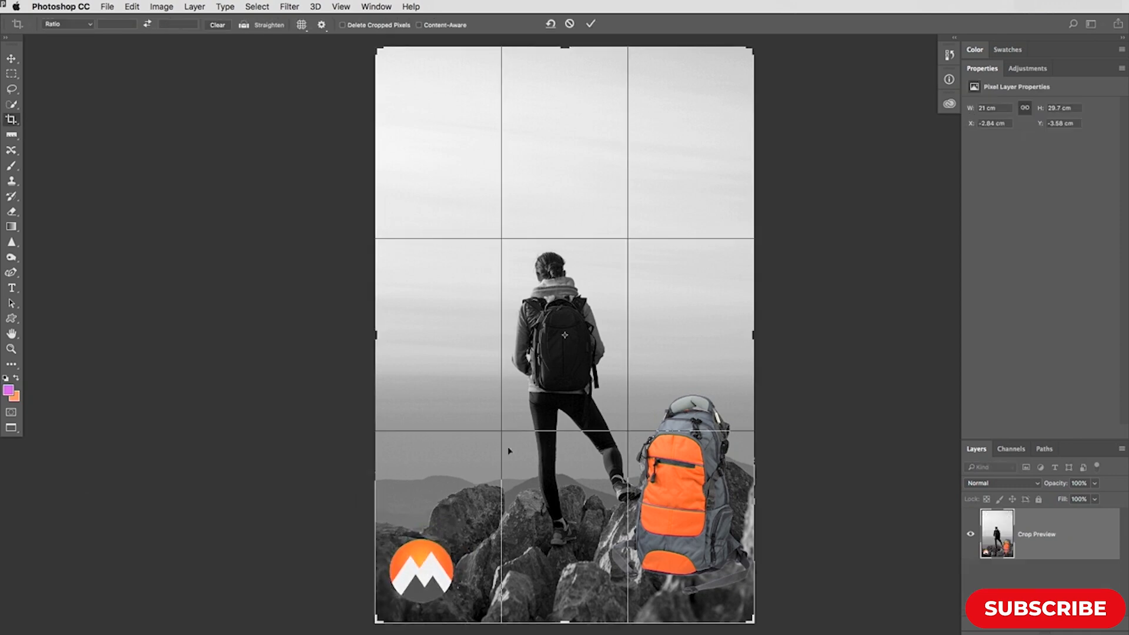
left_click(11, 58)
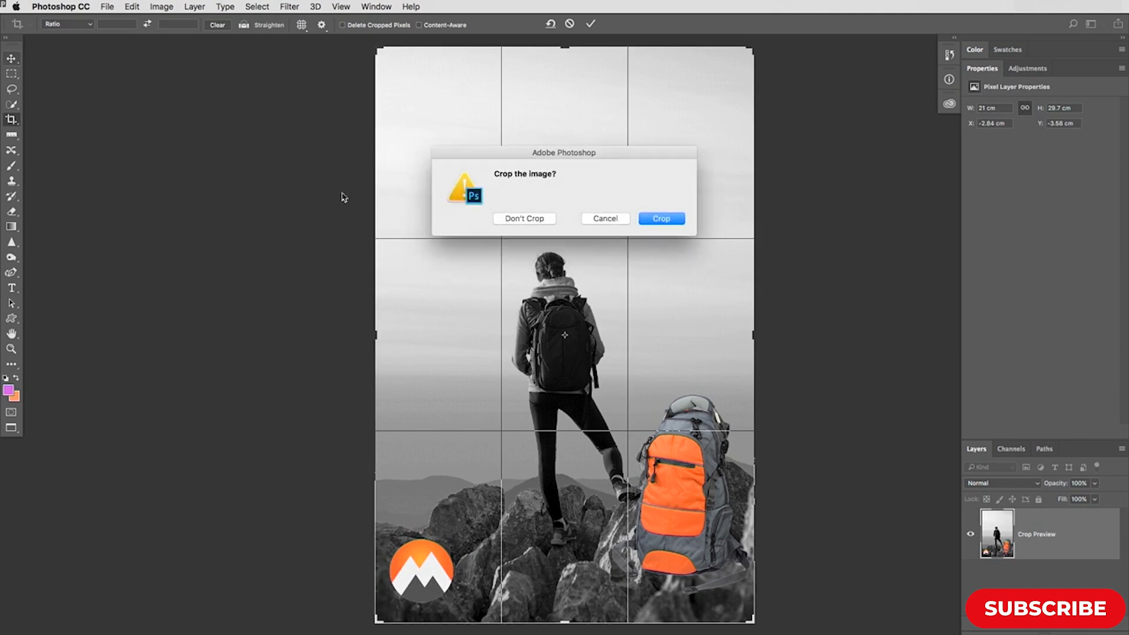
left_click(529, 219)
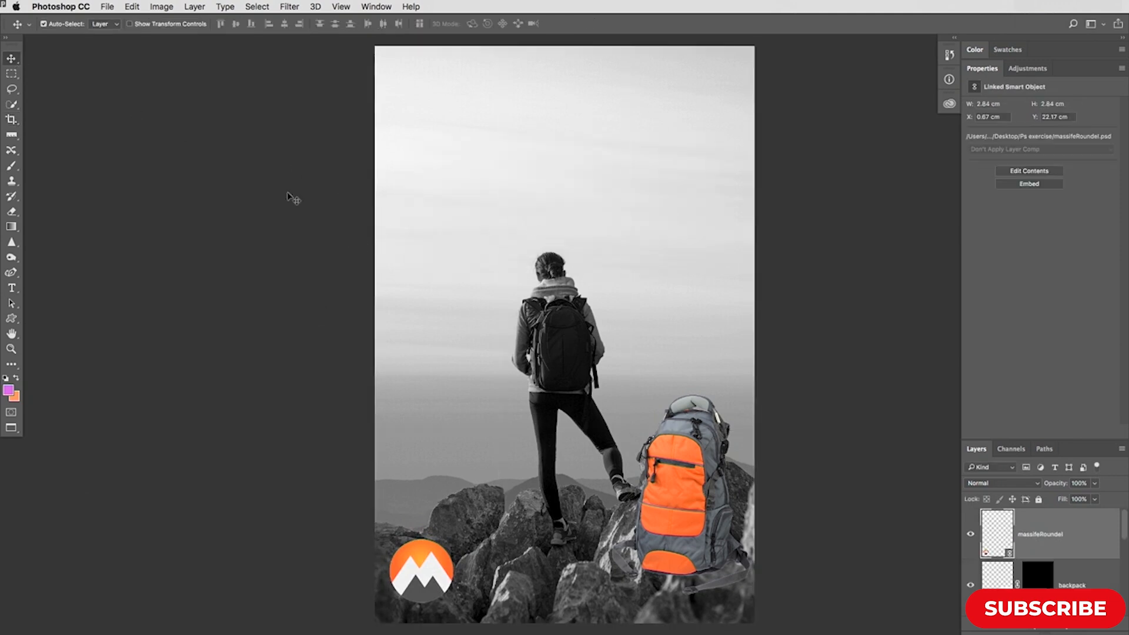
left_click_drag(684, 443, 676, 463)
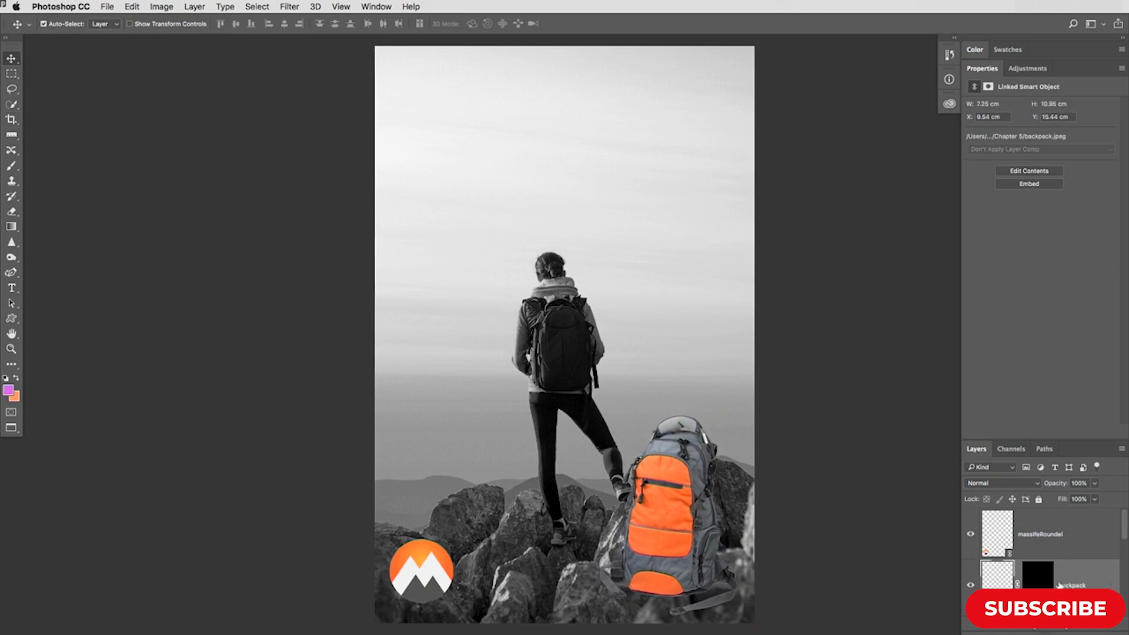
left_click_drag(692, 509, 691, 510)
Add an Outer Glow layer style to the backpack layer
double_click(1103, 586)
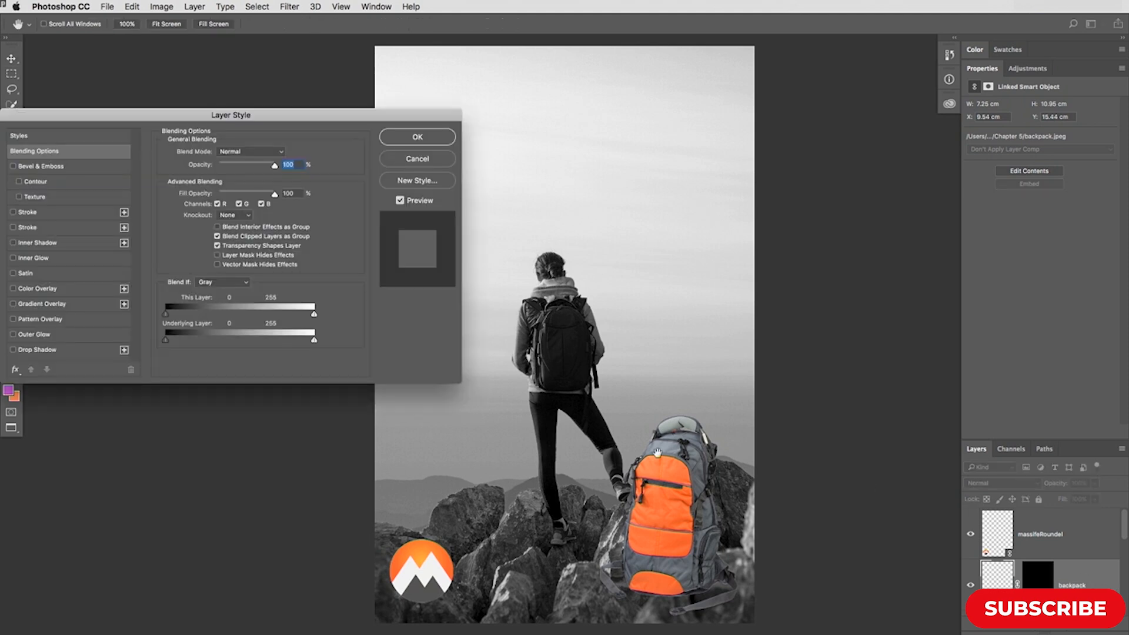
left_click_drag(286, 114, 377, 110)
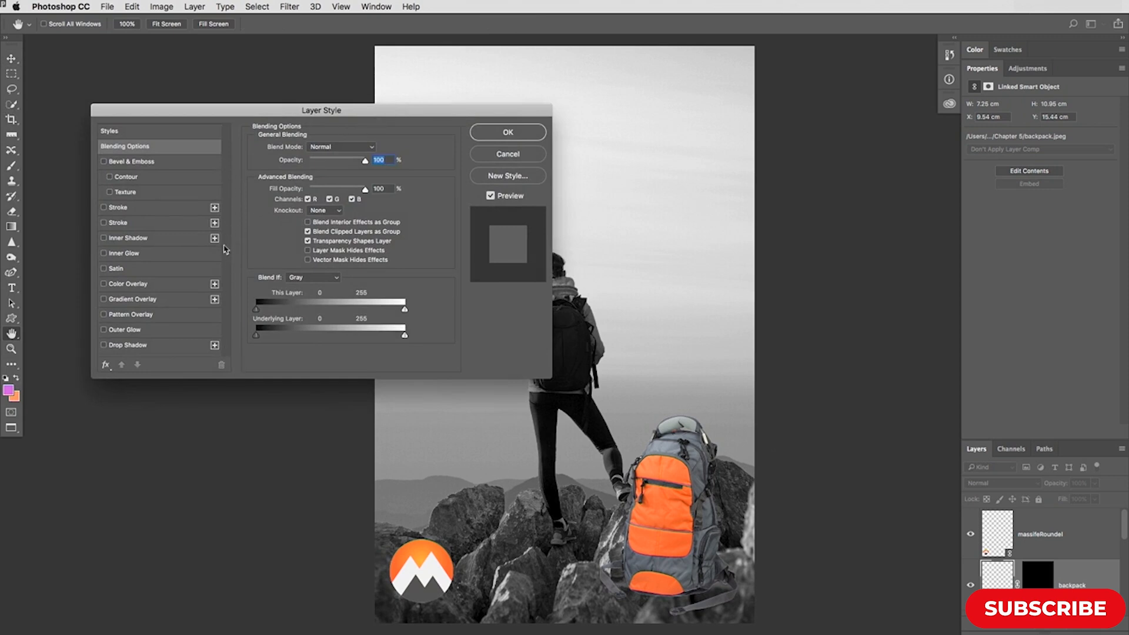
left_click(129, 332)
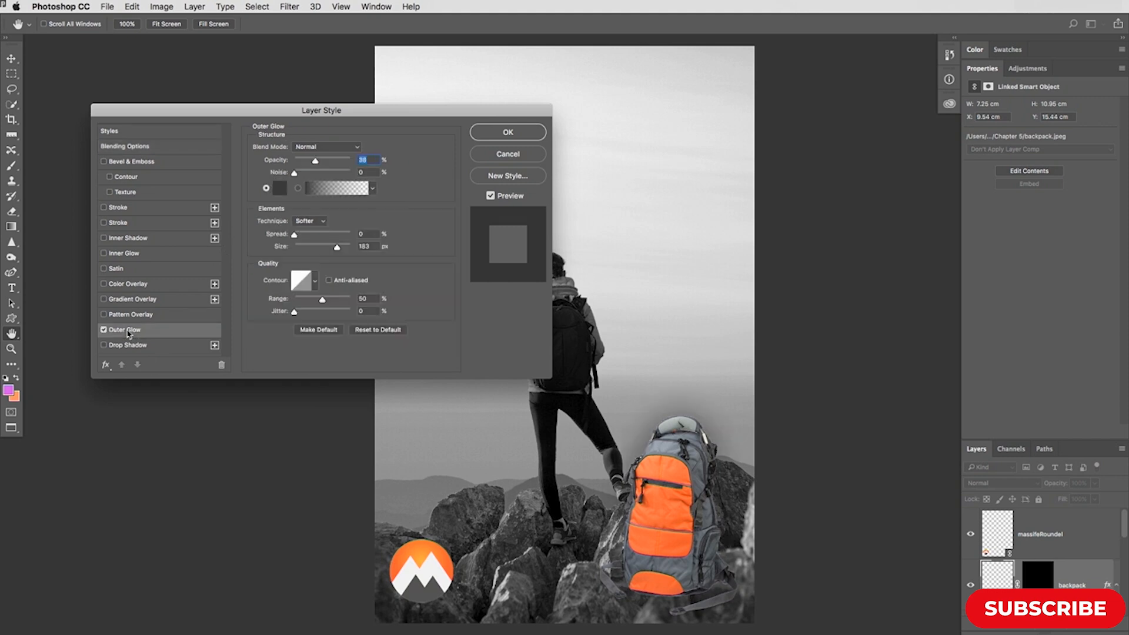
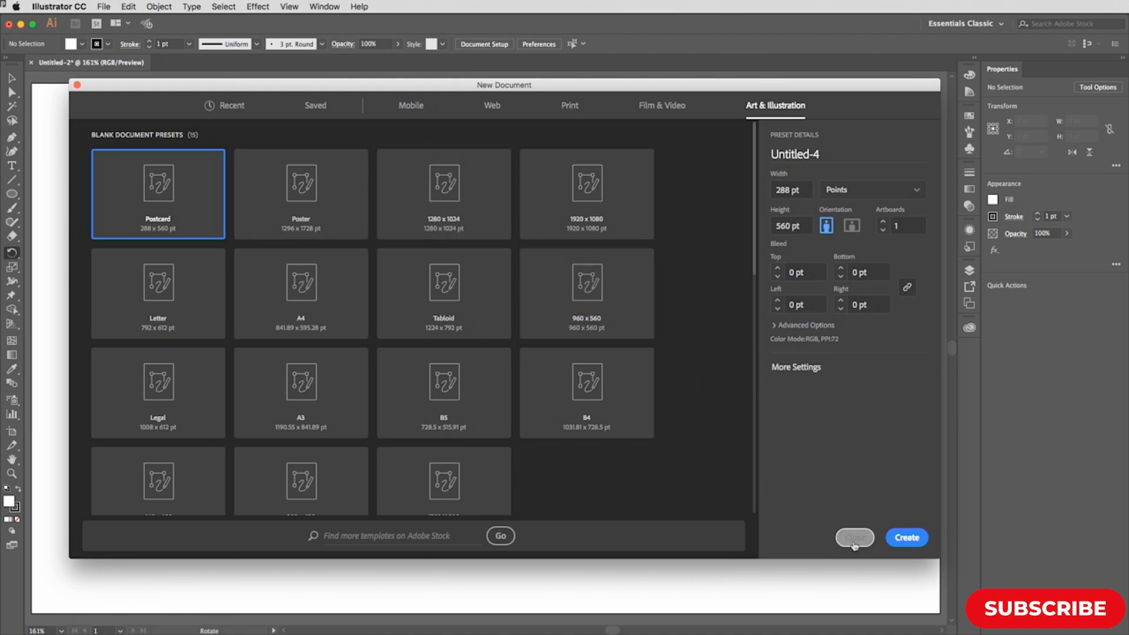
Switch to Illustrator, dismiss the new document setup and place 06_02_lilaRoughs3.psd at about 747 × 560 pt, filling the artboard's height
left_click(854, 539)
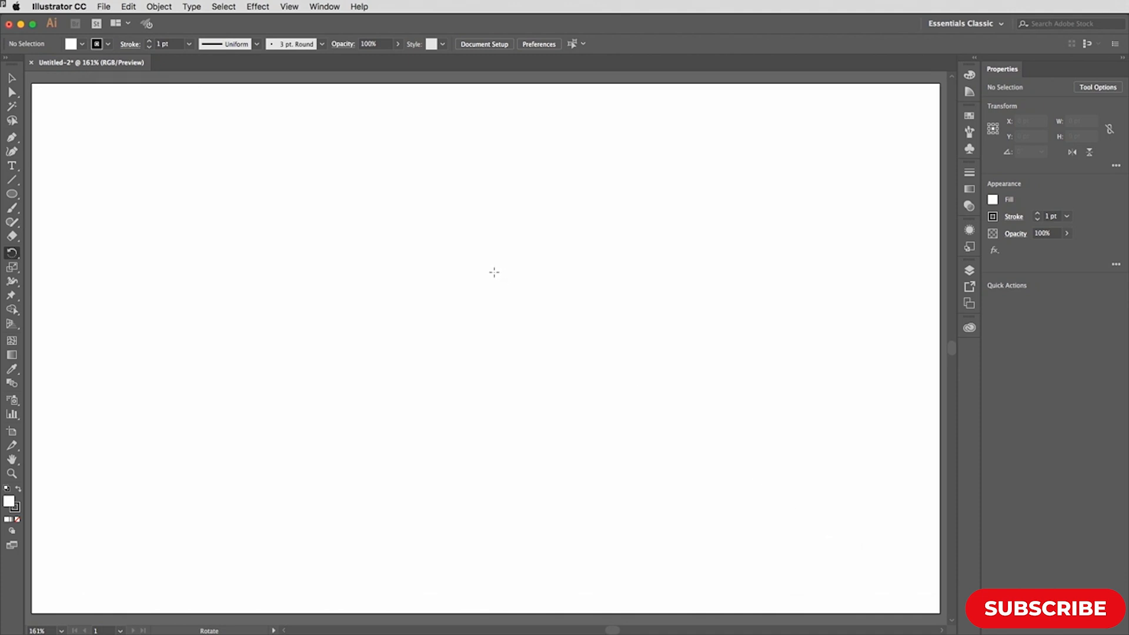
key("super+shift+p")
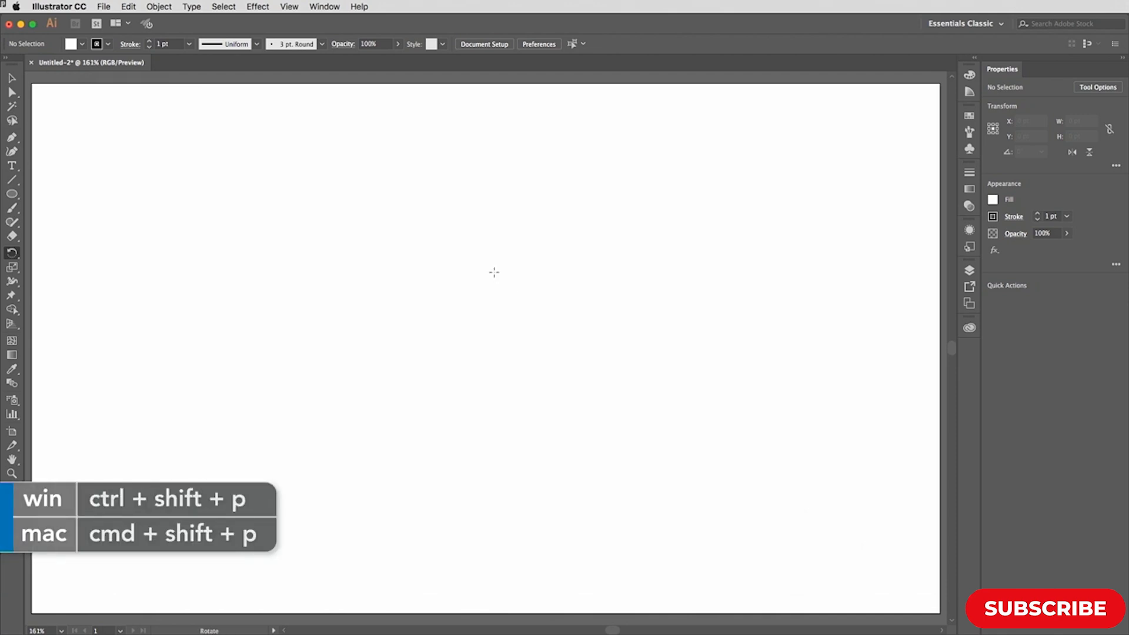
left_click(104, 7)
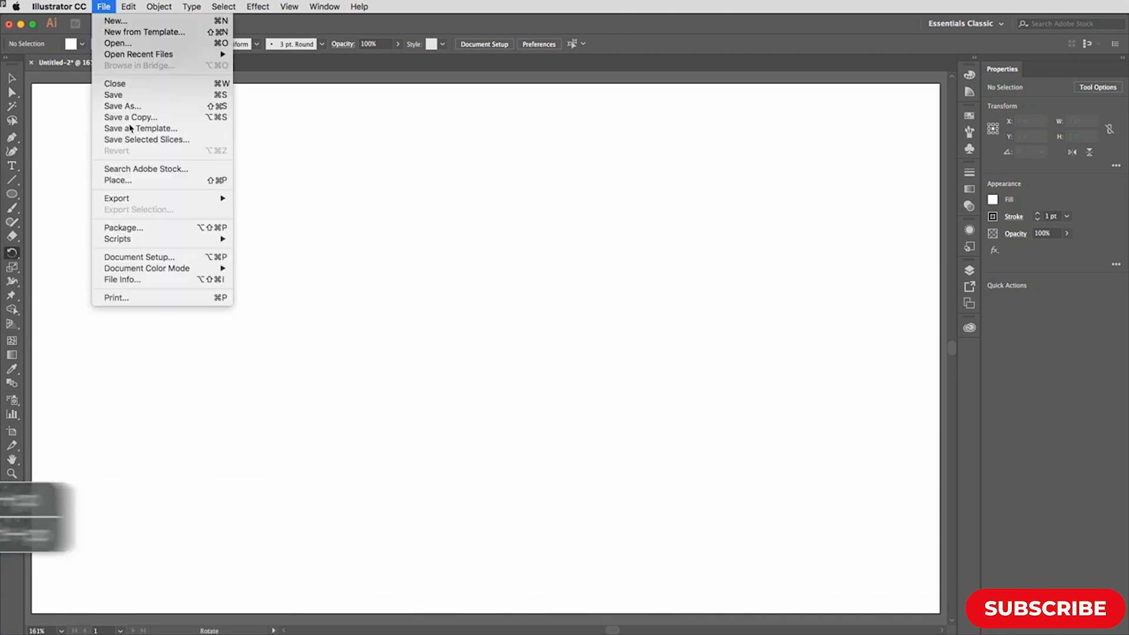
left_click(126, 183)
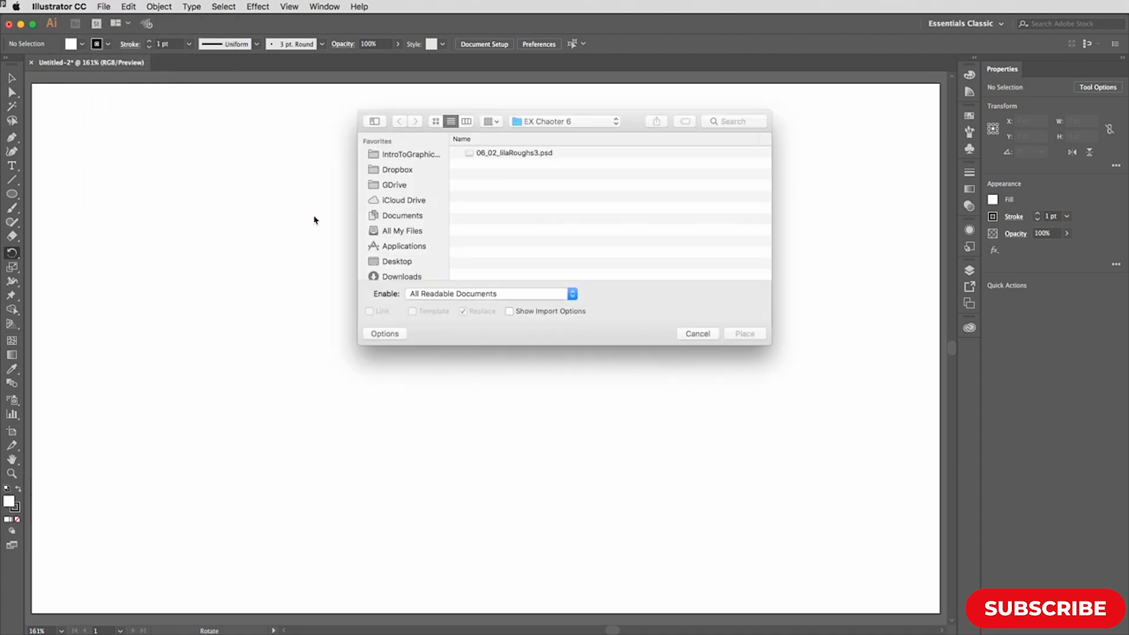
left_click(470, 155)
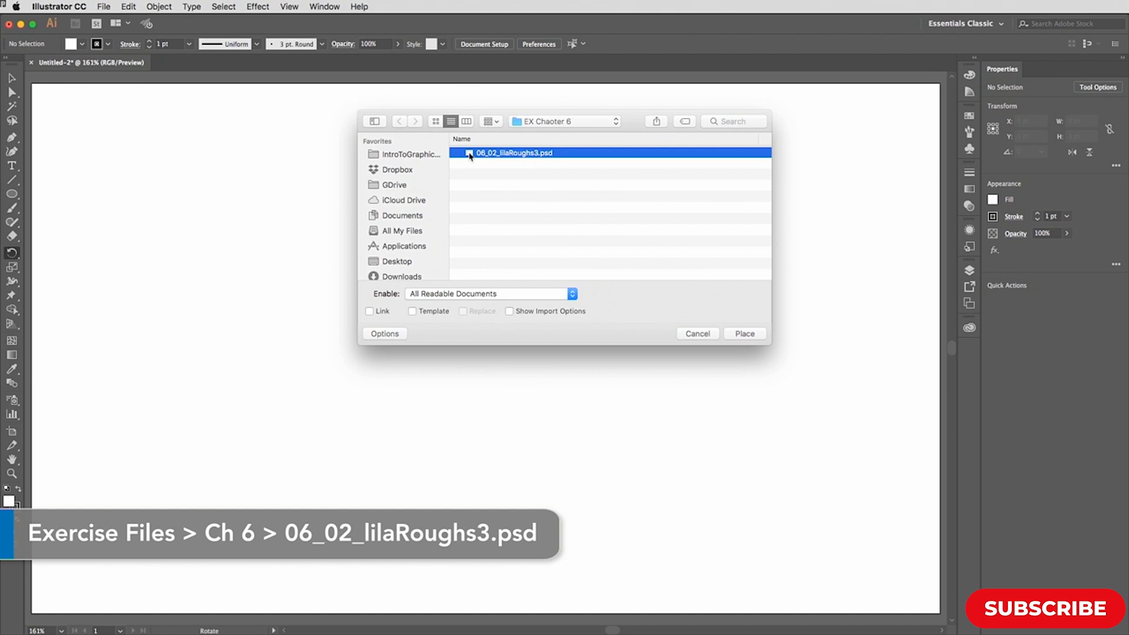
double_click(470, 155)
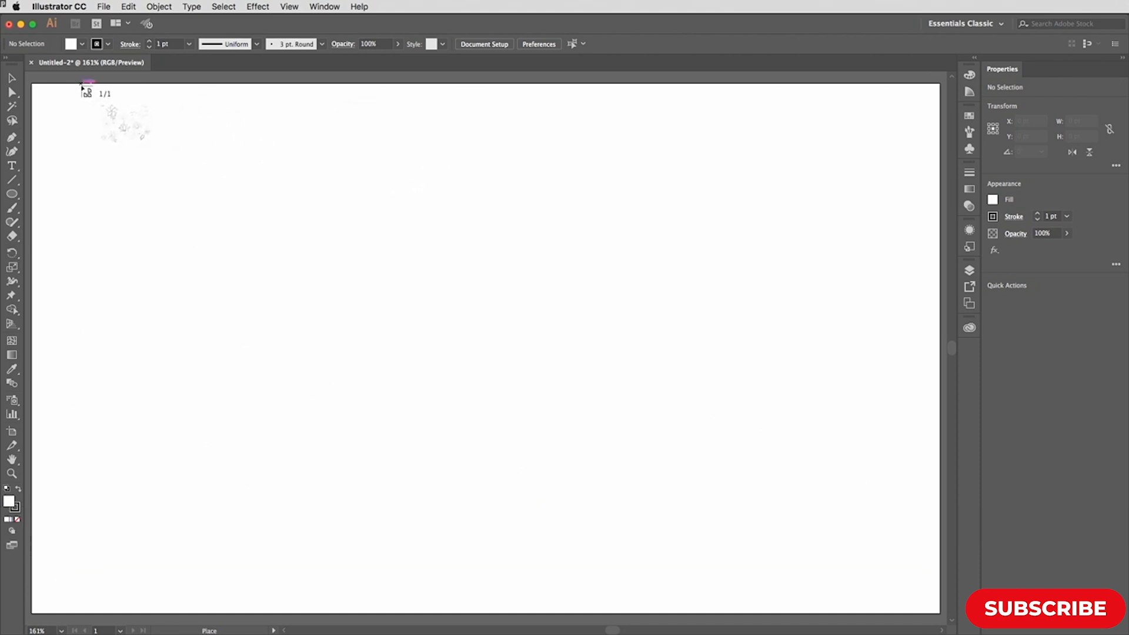
mouse_move(81, 84)
left_mouse_down()
mouse_move(350, 249)
mouse_move(559, 338)
mouse_move(822, 616)
left_mouse_up()
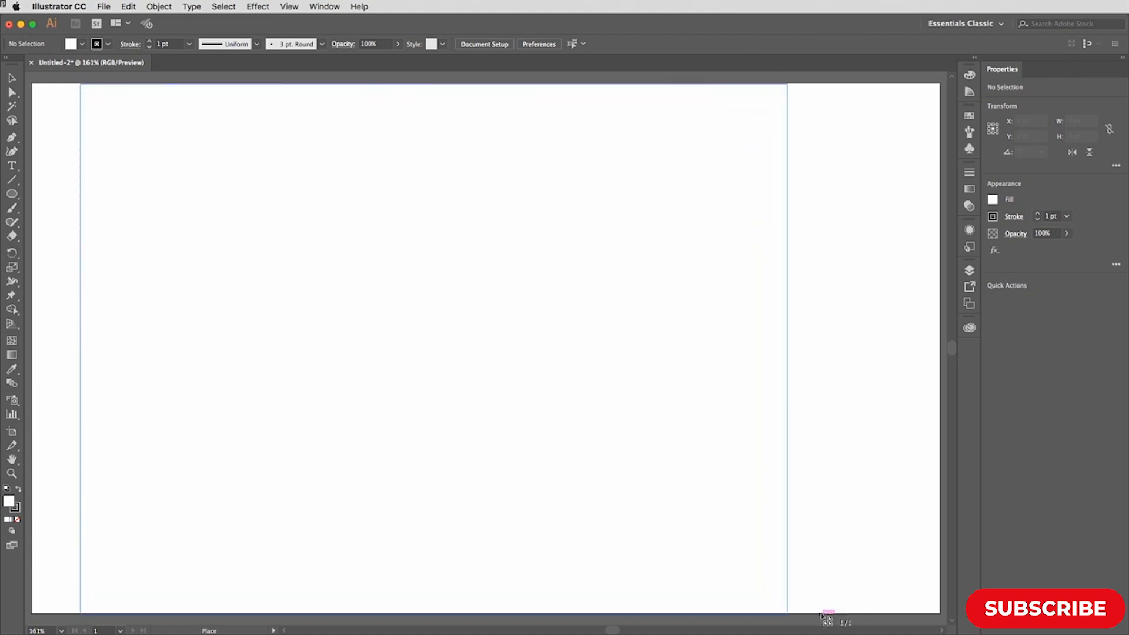
Move the placed sketch horizontally toward the artboard's middle, to about X 450.8 pt, using the Selection tool
key("r")
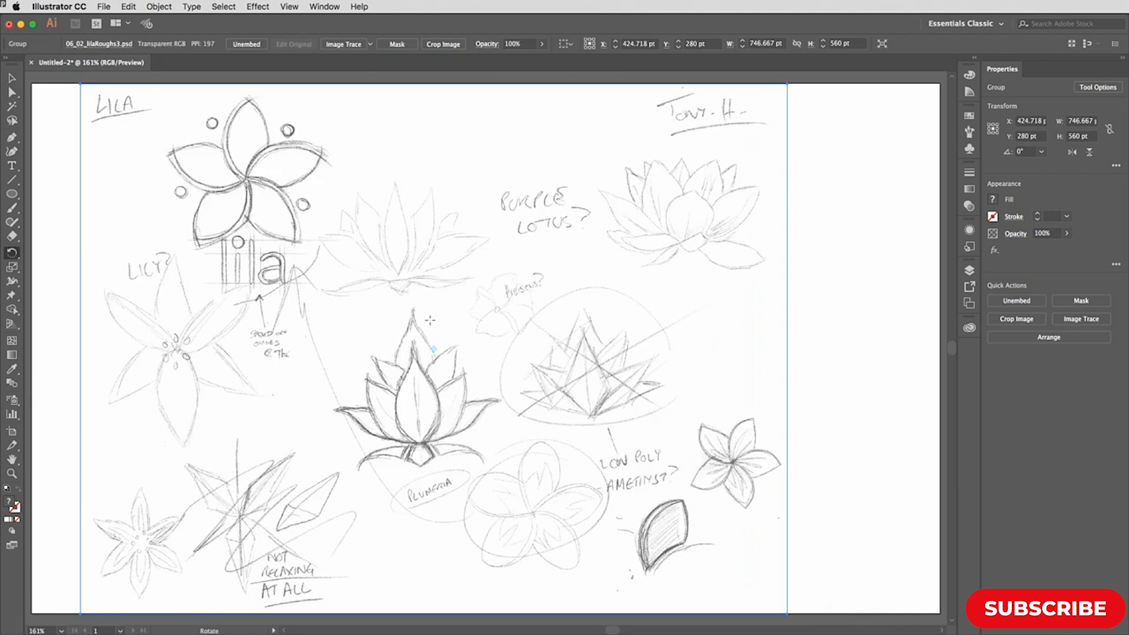
key("v")
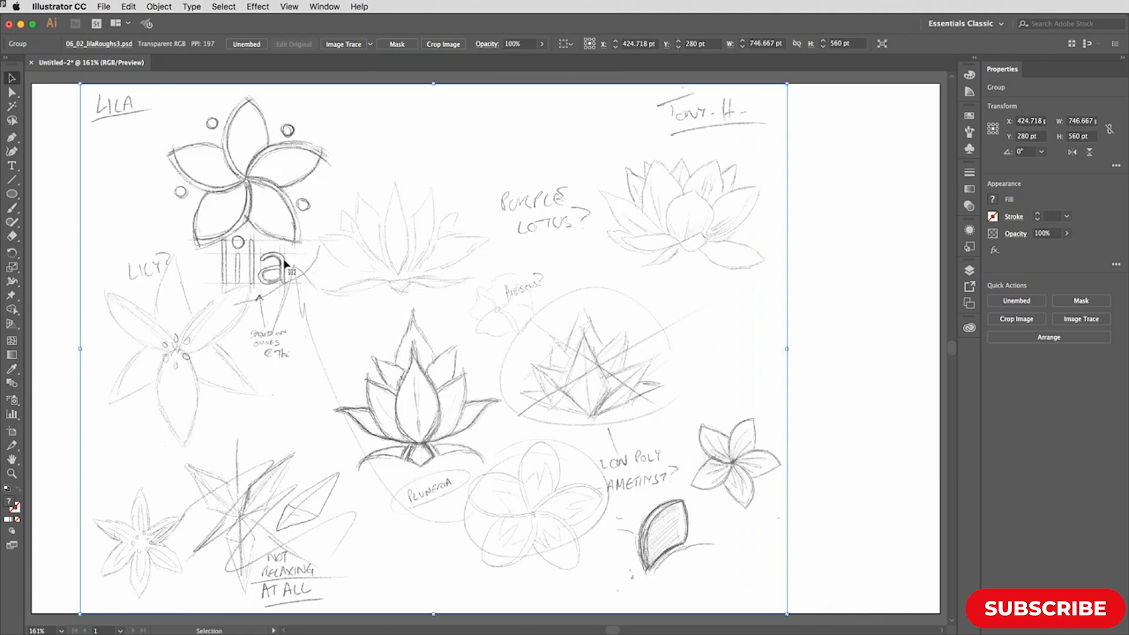
mouse_move(263, 235)
left_mouse_down()
mouse_move(307, 233)
mouse_move(244, 234)
left_mouse_up()
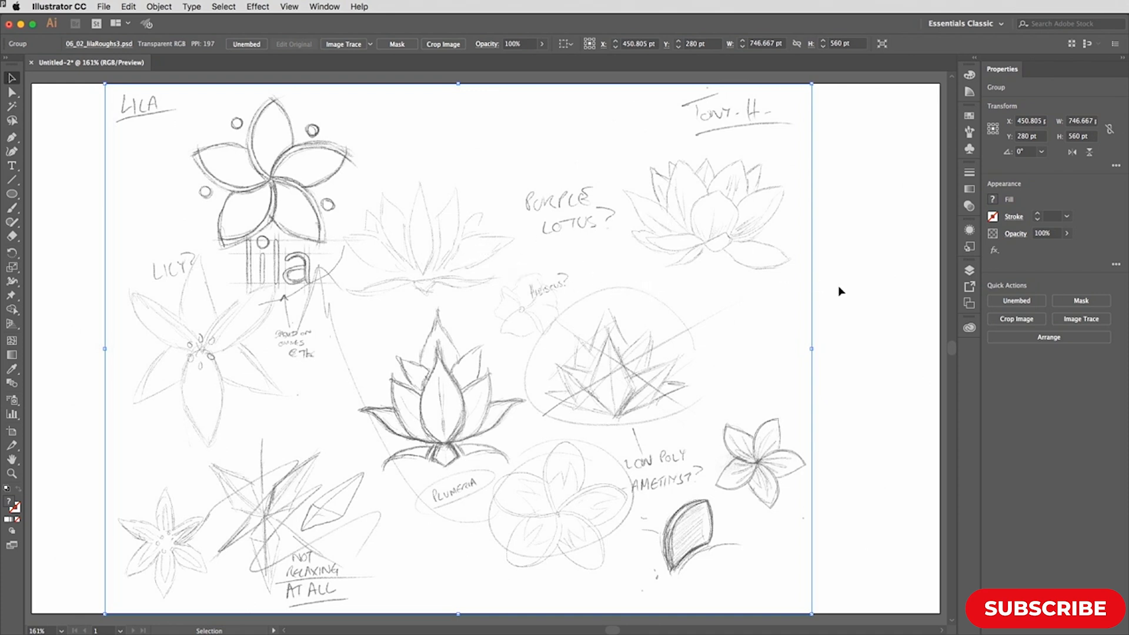
Rename Layer 1 as sketchwork and make it a template layer with images dimmed to 50%
left_click(969, 271)
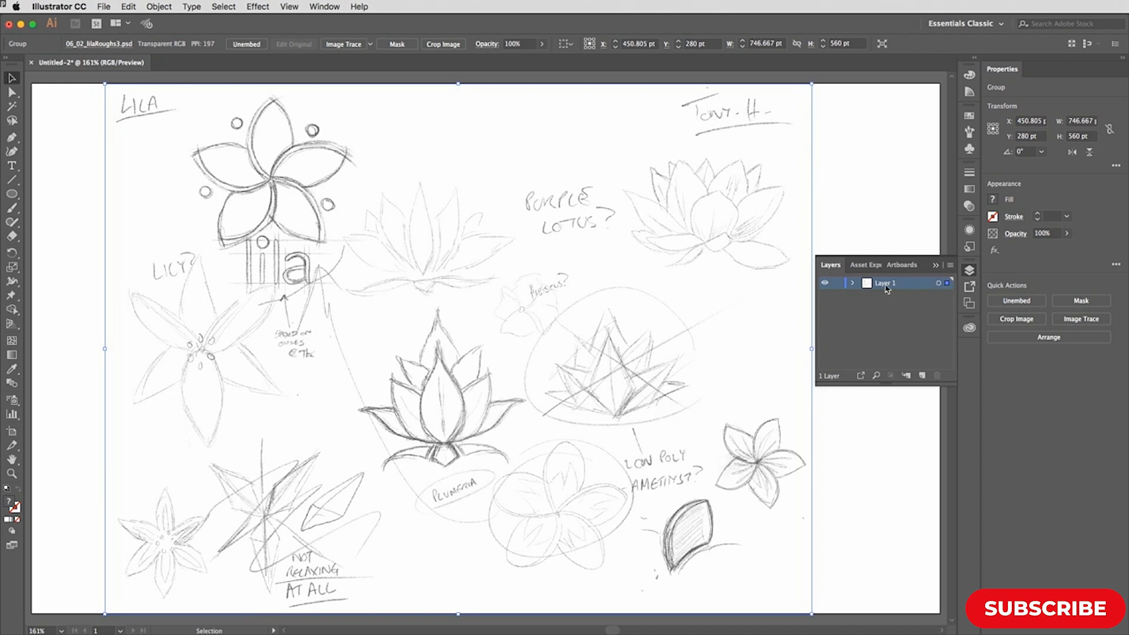
double_click(919, 288)
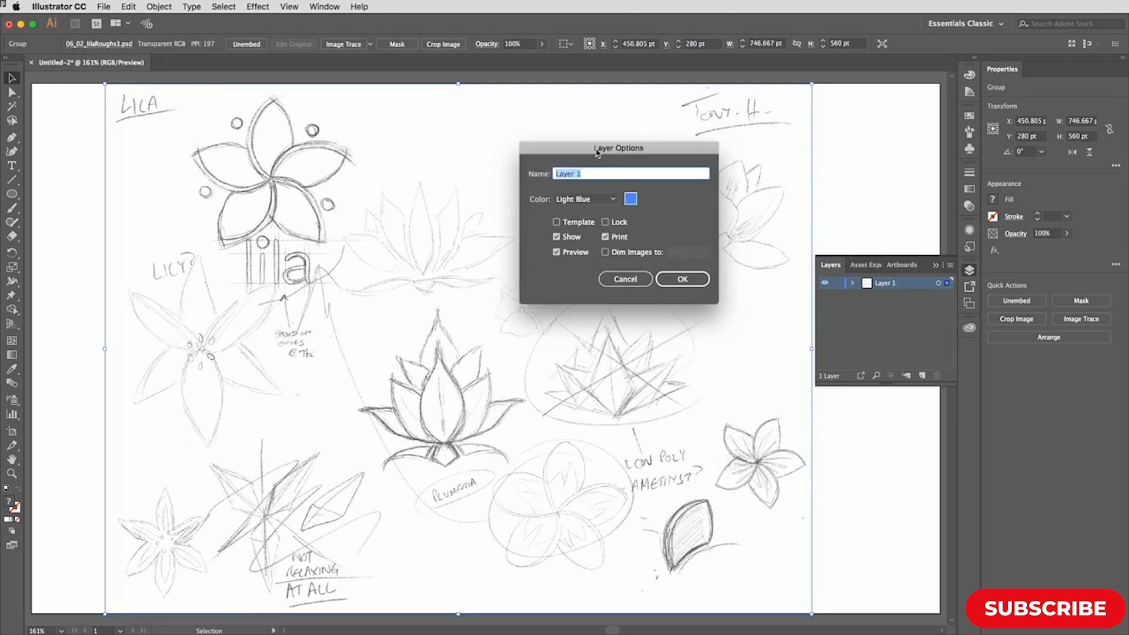
left_click_drag(584, 153, 581, 191)
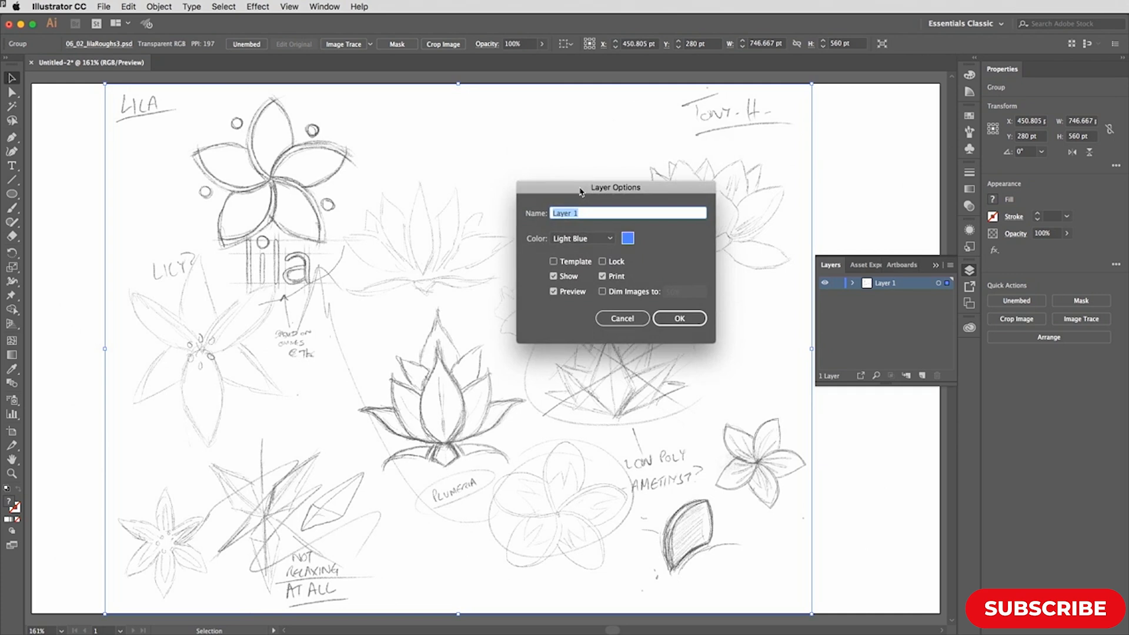
type("sketchwork")
left_click(574, 266)
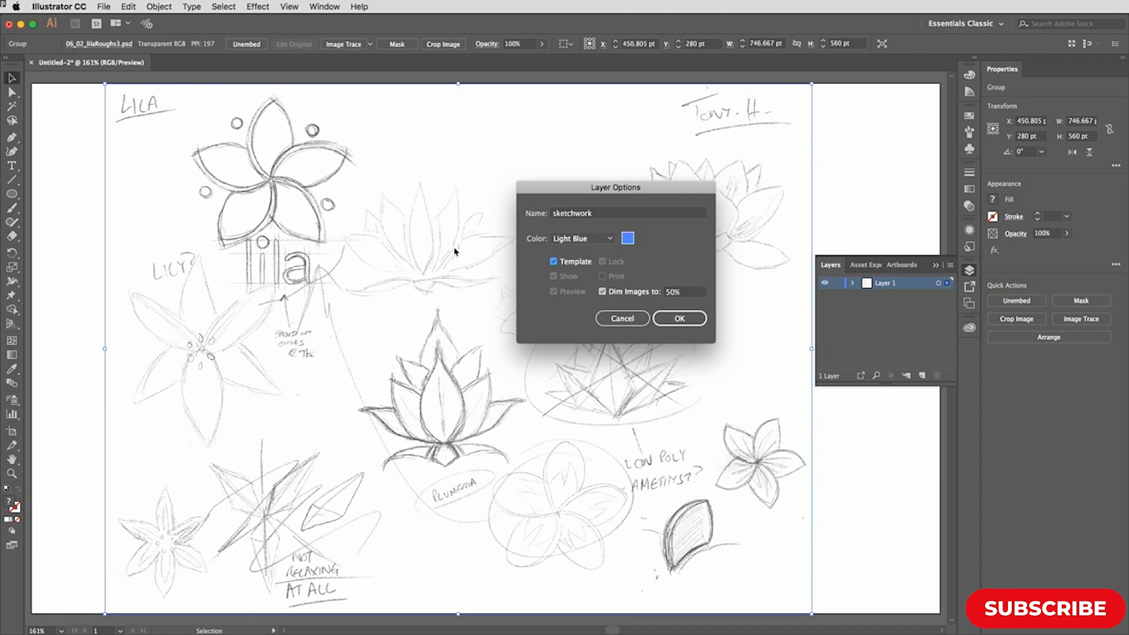
Convert the sketch layer into a template layer named sketchwork with images dimmed to 50%
left_click(673, 294)
double_click(666, 291)
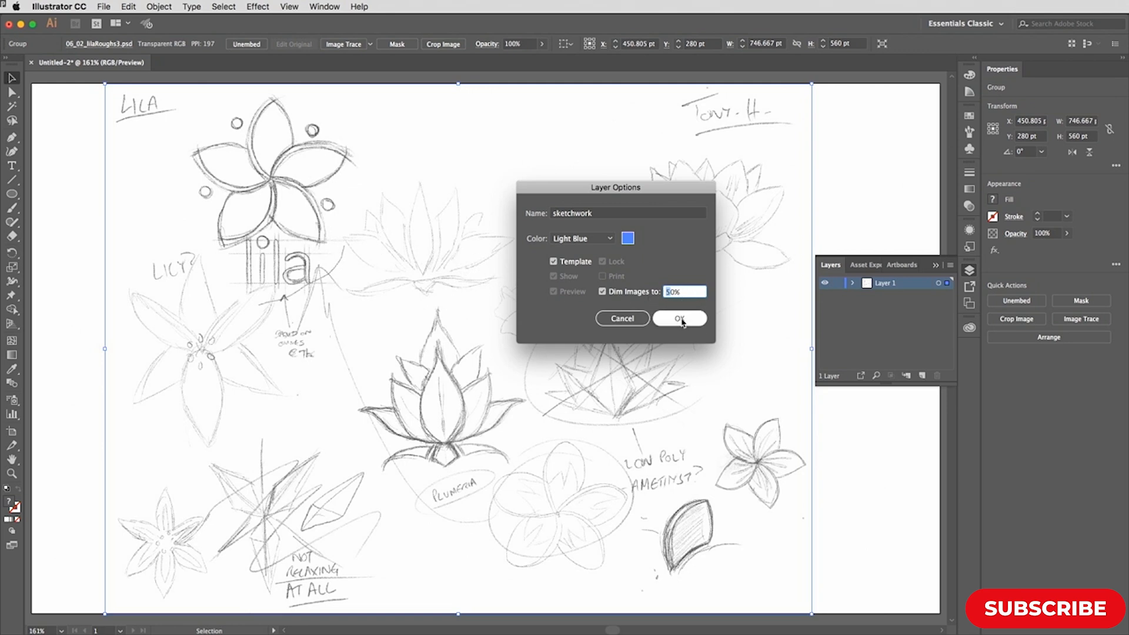
left_click(681, 318)
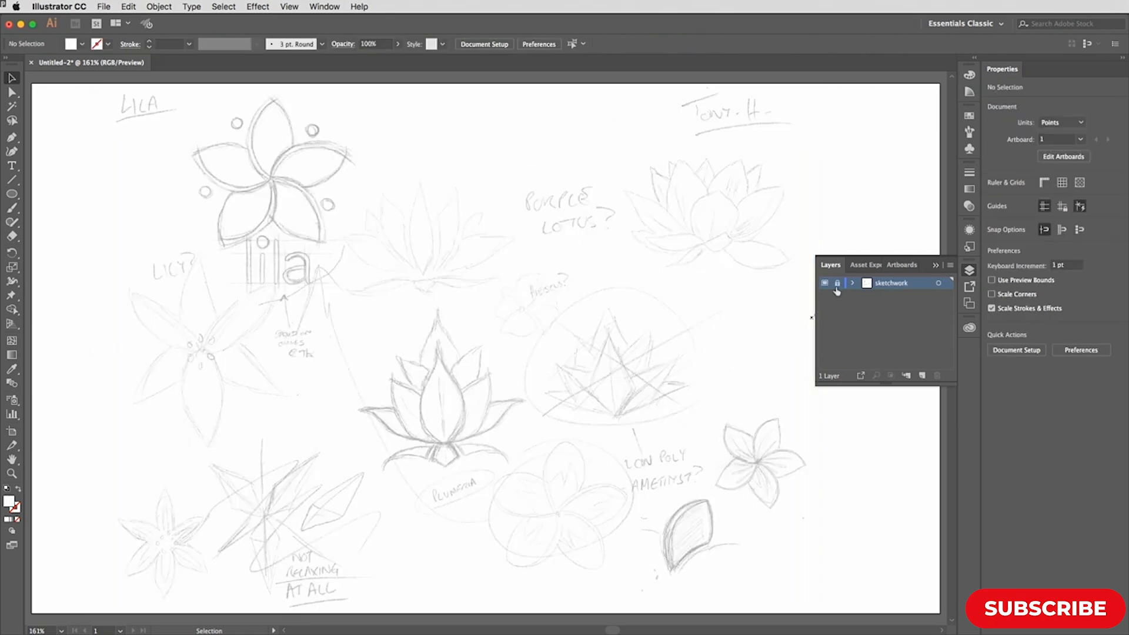
Add a new layer above the sketchwork template and name it drawing
left_click(922, 376)
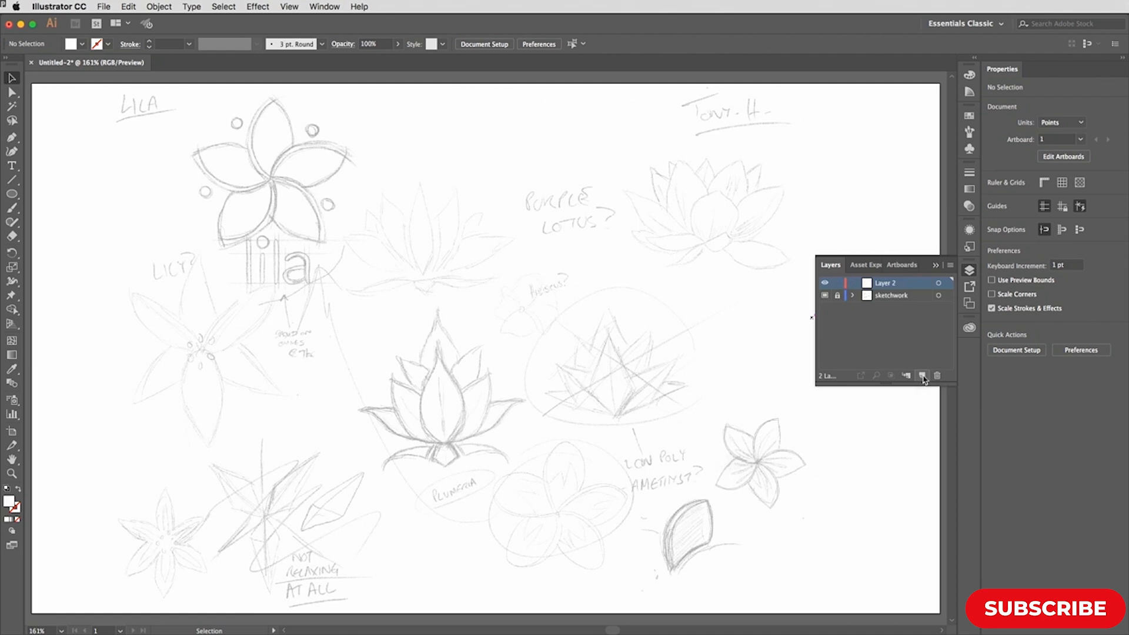
double_click(887, 285)
type("drawing")
key("Return")
left_click(969, 272)
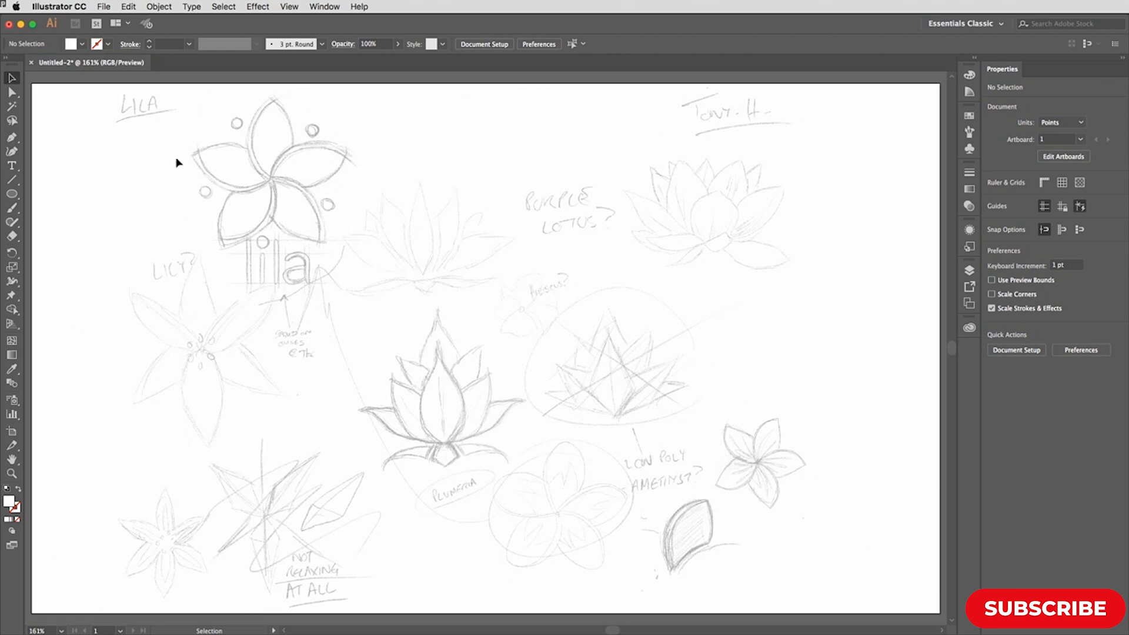
Show the document rulers for working on the five-petal flower sketch above the lila lettering
key("z")
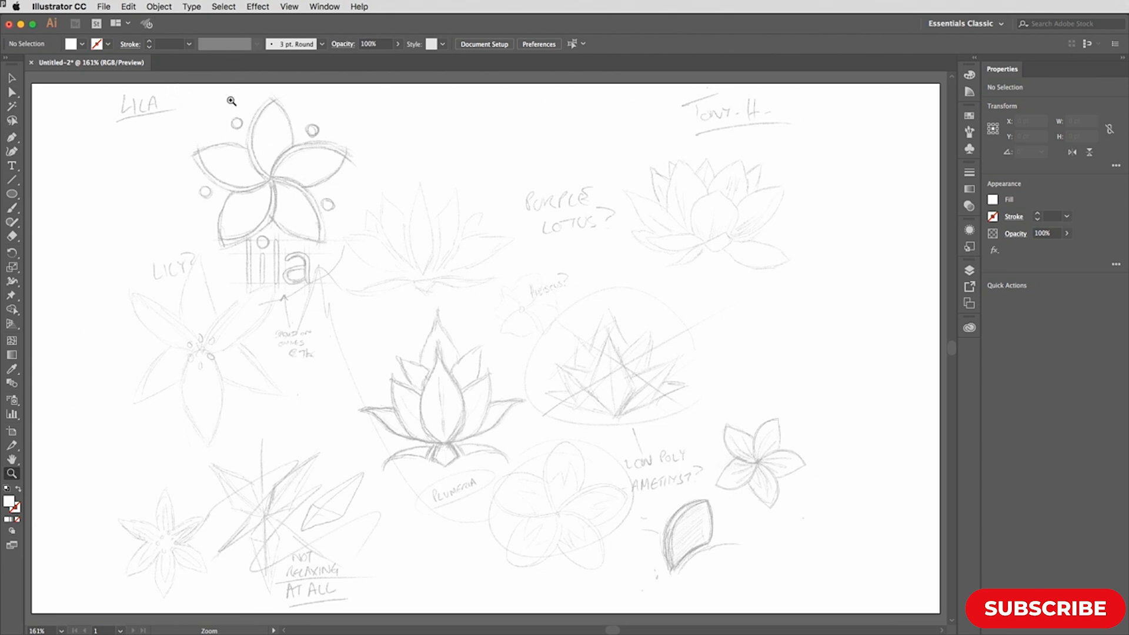
mouse_move(180, 84)
left_mouse_down()
mouse_move(232, 167)
mouse_move(370, 327)
mouse_move(368, 310)
left_mouse_up()
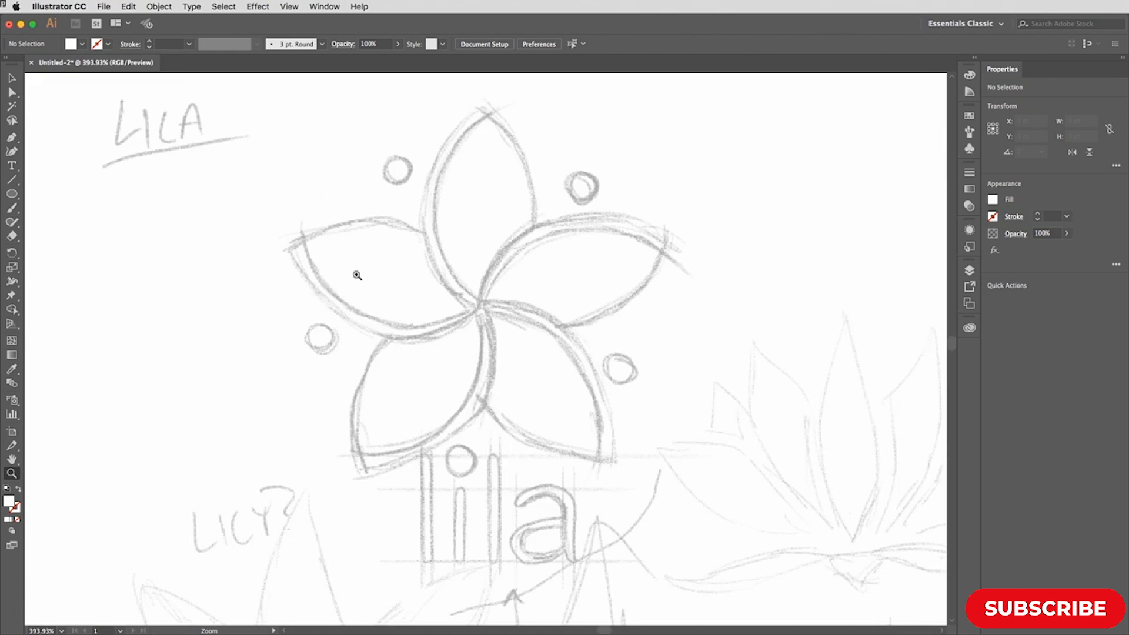
left_click(287, 5)
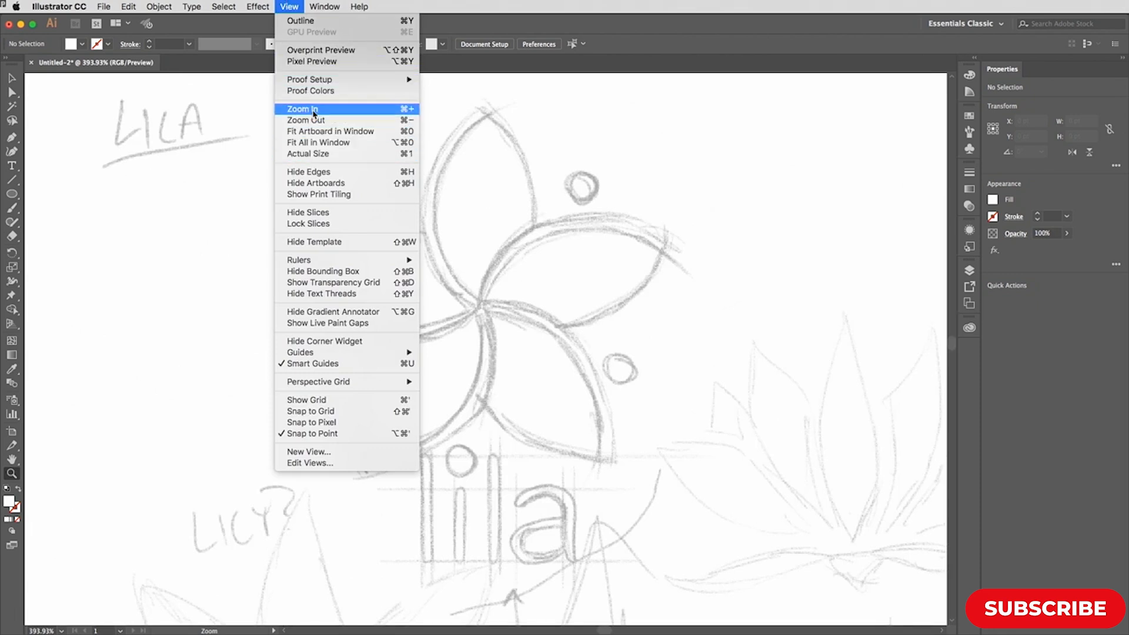
left_click(291, 6)
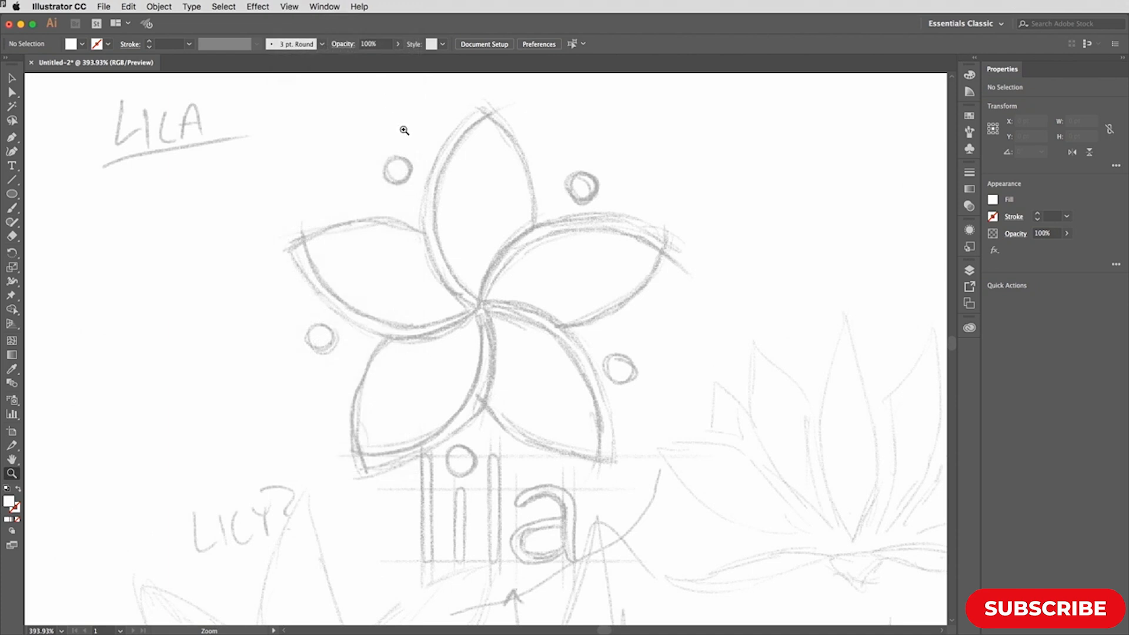
key("space")
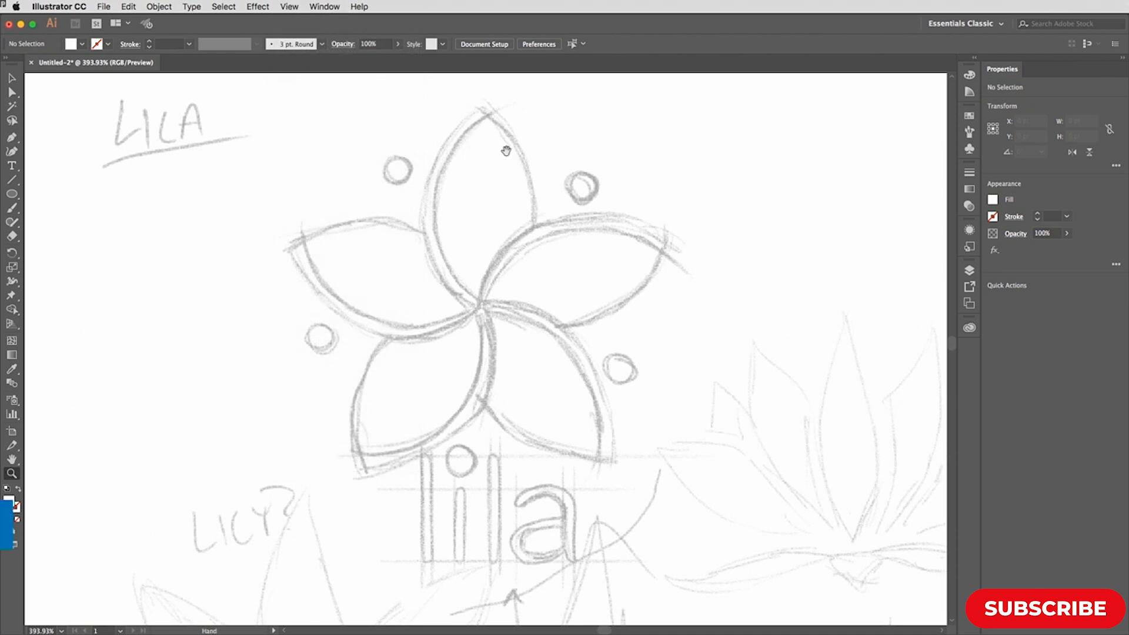
left_click_drag(506, 151, 474, 151)
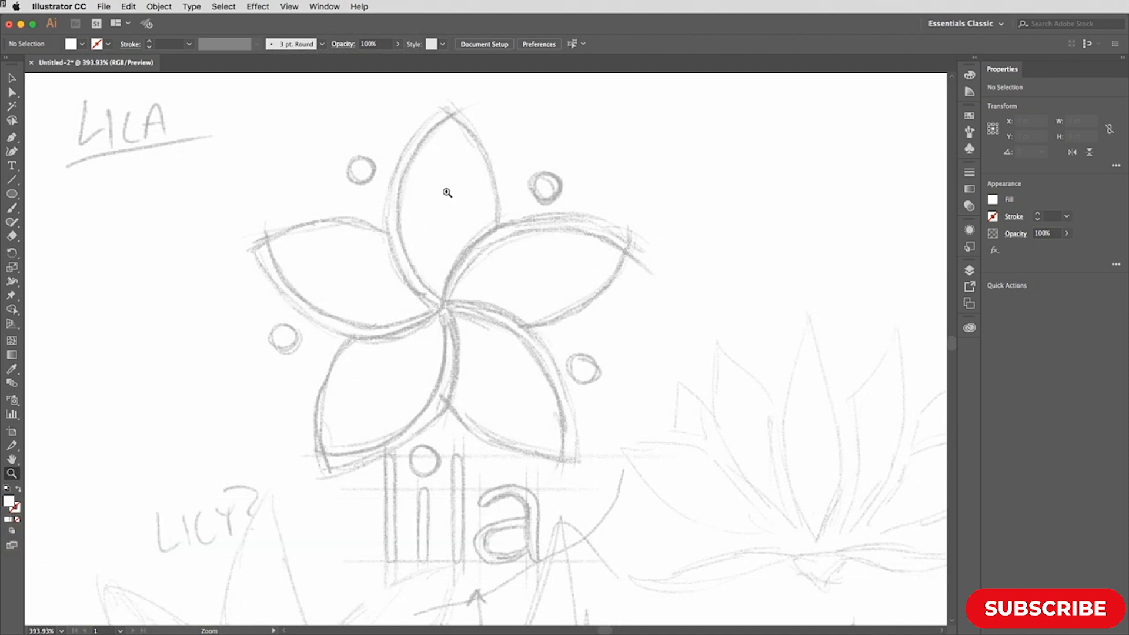
key("v")
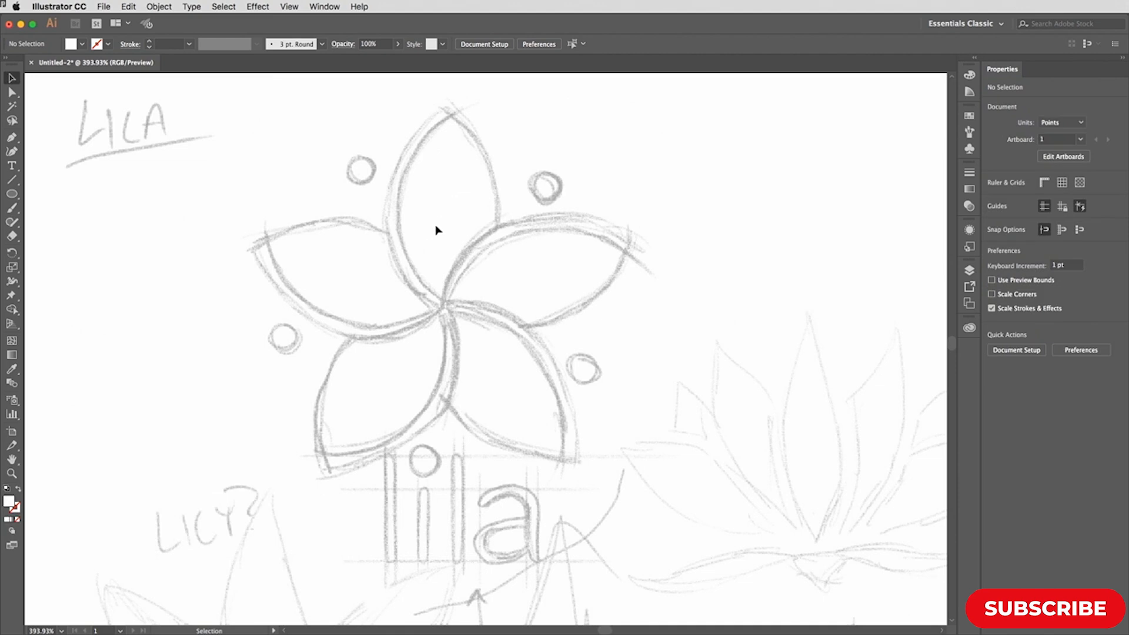
scroll(437, 232, "up", 1)
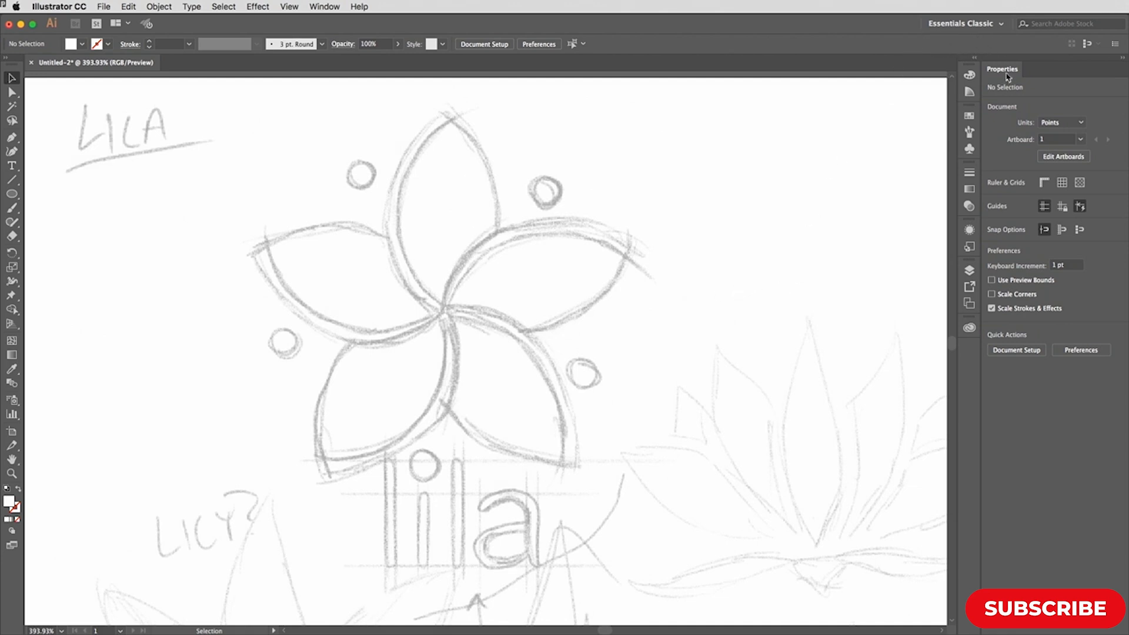
left_click(1044, 184)
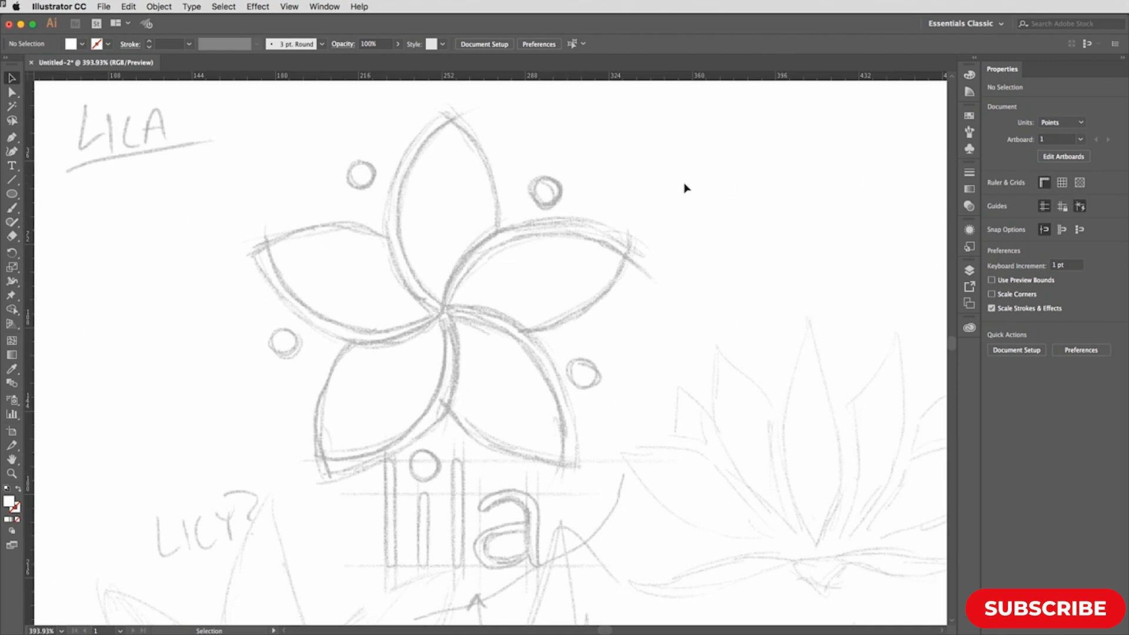
left_click(289, 7)
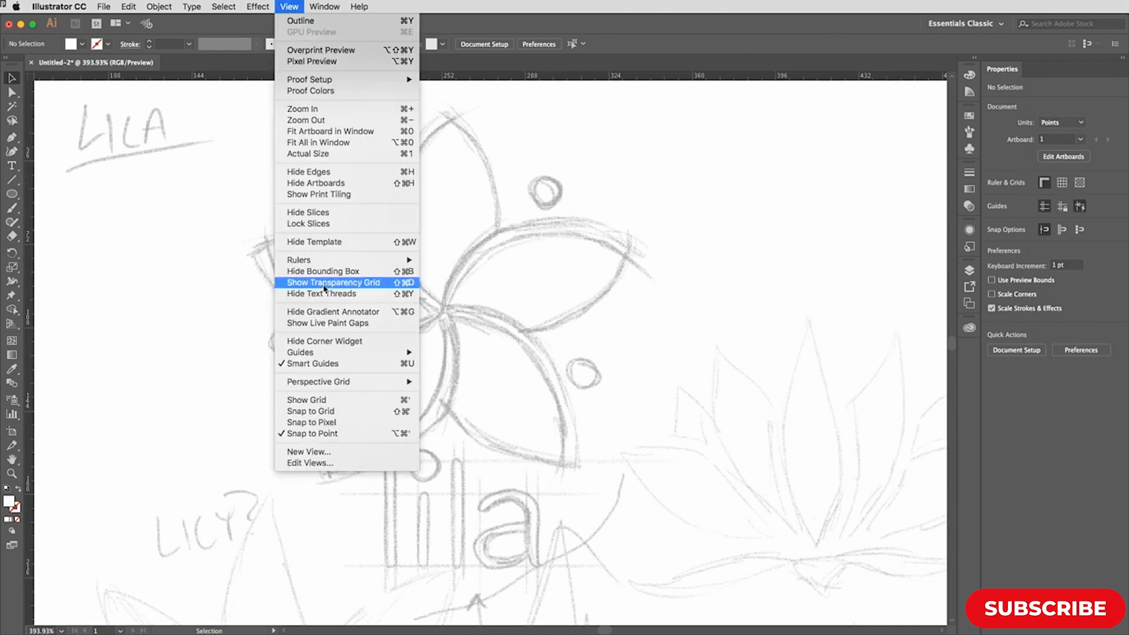
mouse_move(330, 260)
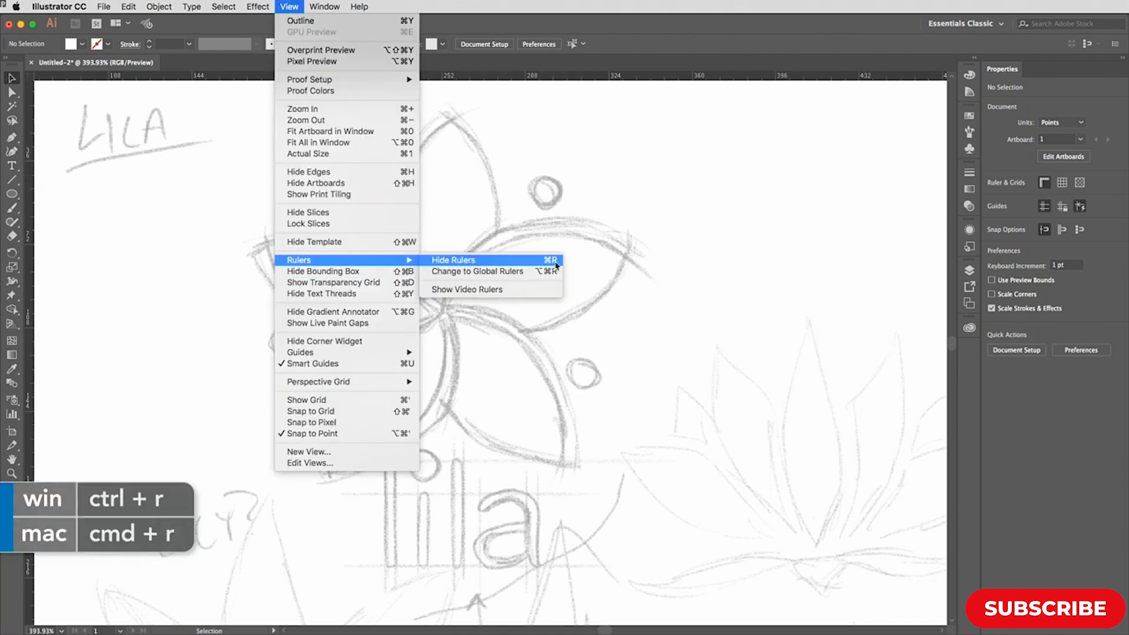
left_click(426, 5)
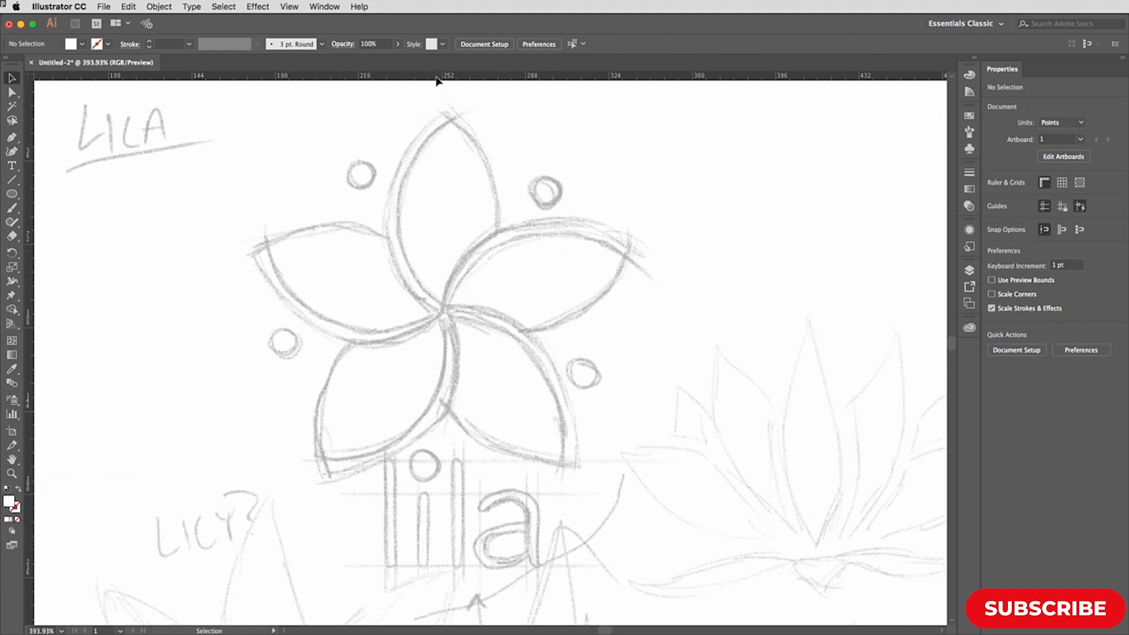
Place a horizontal and a vertical guide crossing at the flower sketch's centre, and hide the rulers
left_click_drag(437, 81, 466, 314)
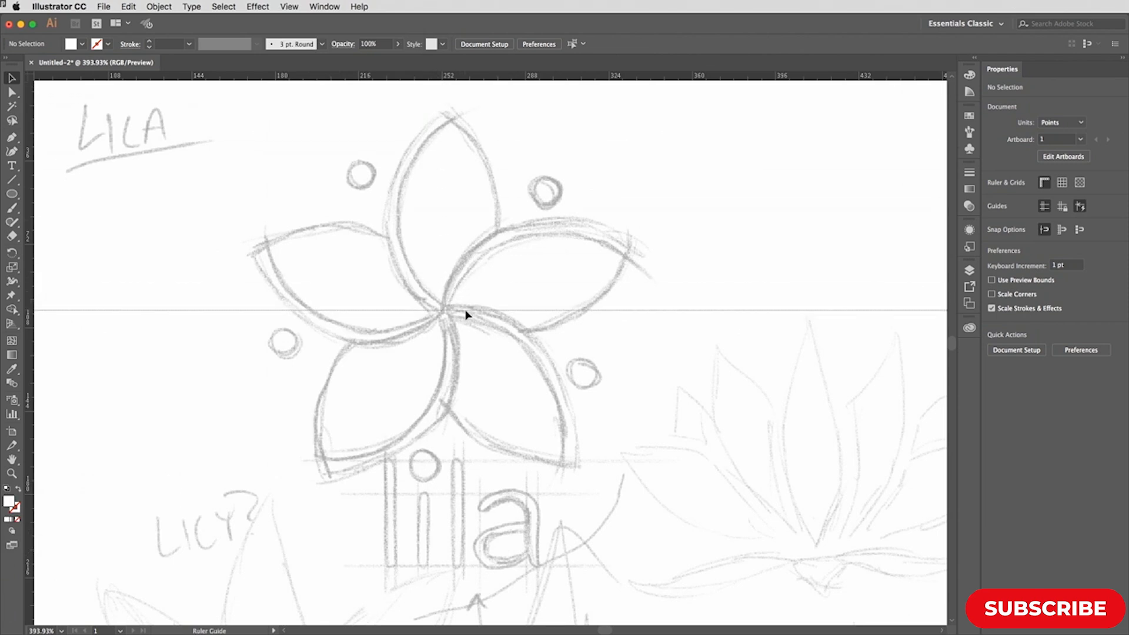
left_click_drag(466, 315, 466, 315)
left_click_drag(435, 78, 444, 315)
key("alt")
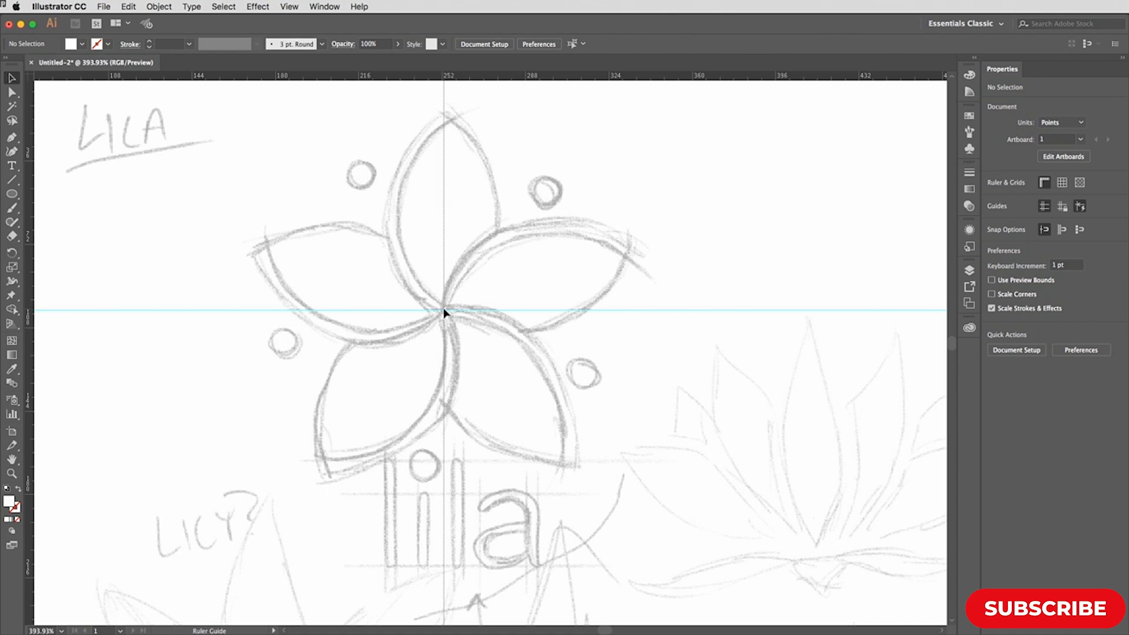
left_click_drag(444, 313, 445, 313)
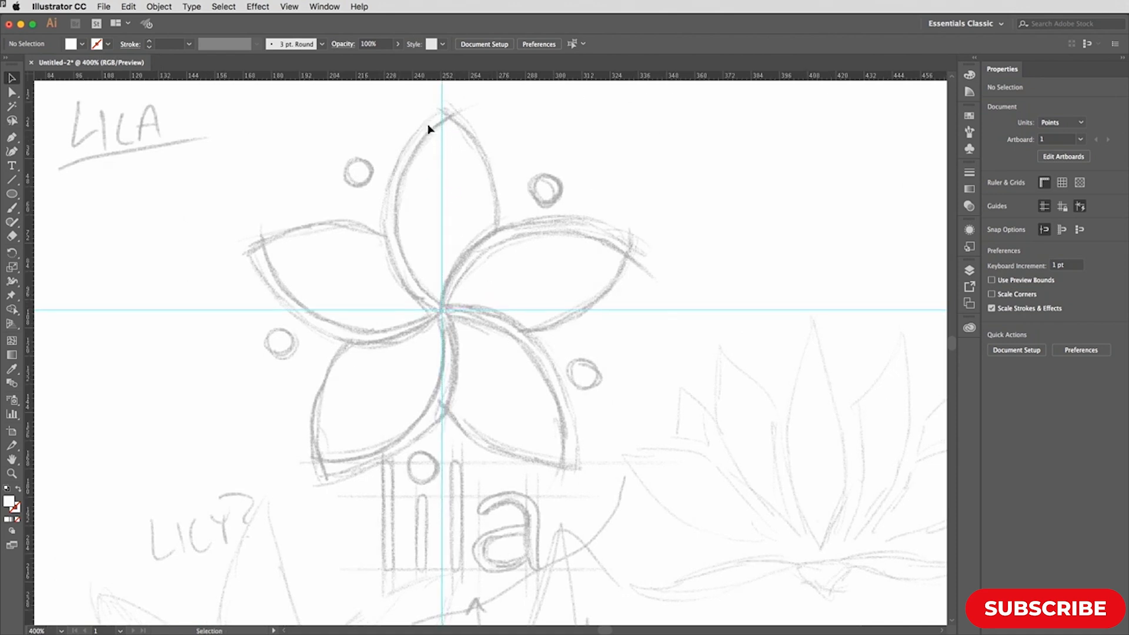
left_click(1045, 183)
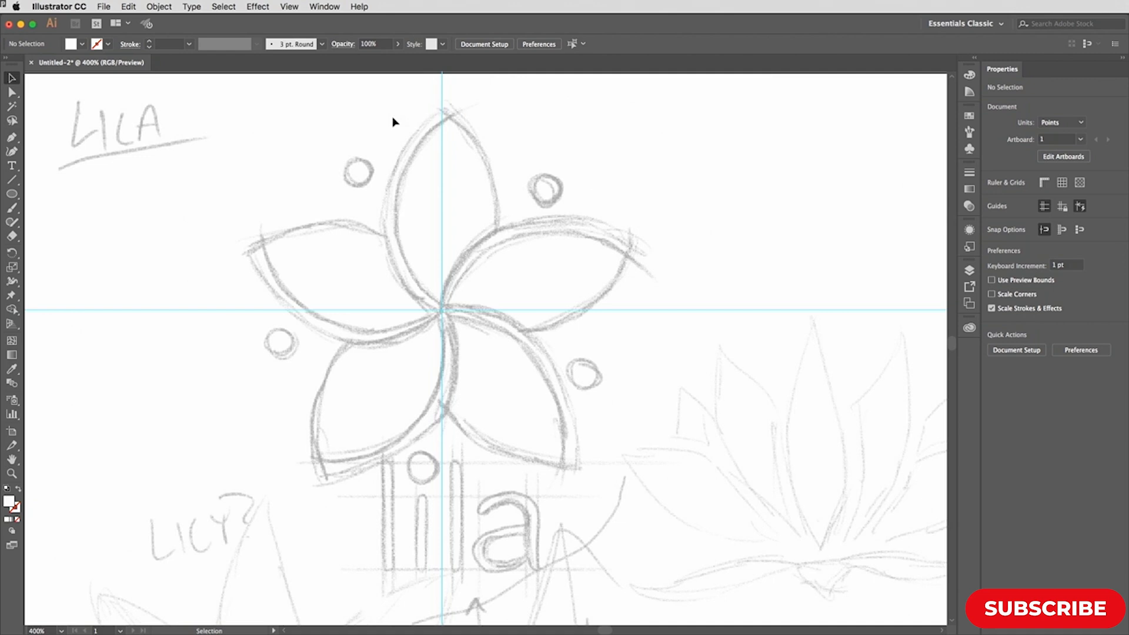
Set the drawing defaults to no fill with a black 1 pt stroke
key("d")
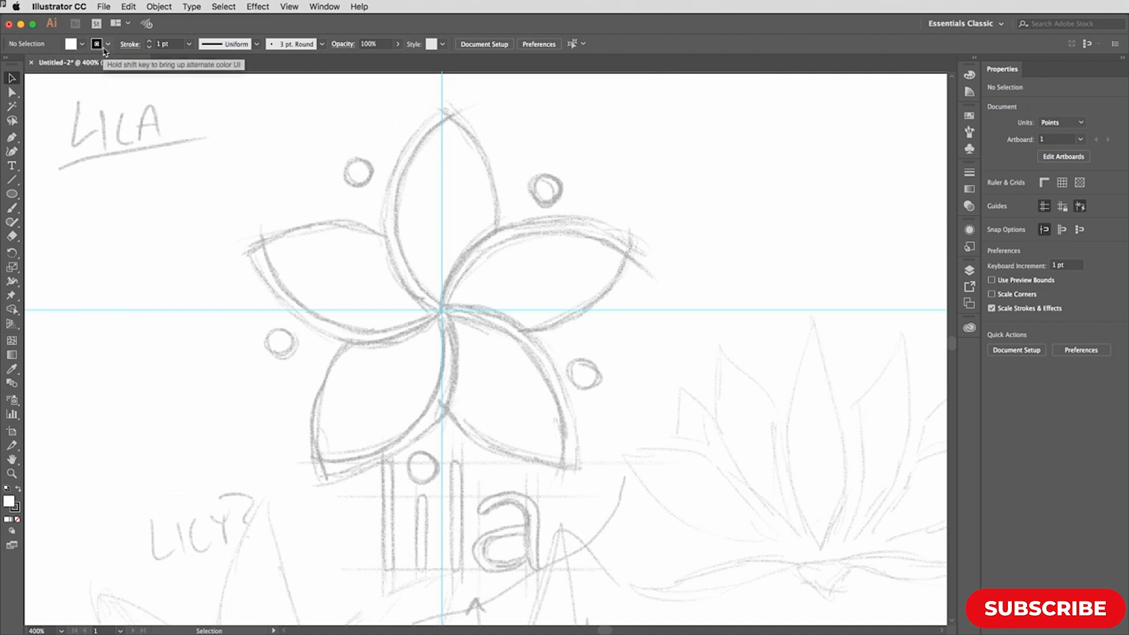
left_click(83, 45)
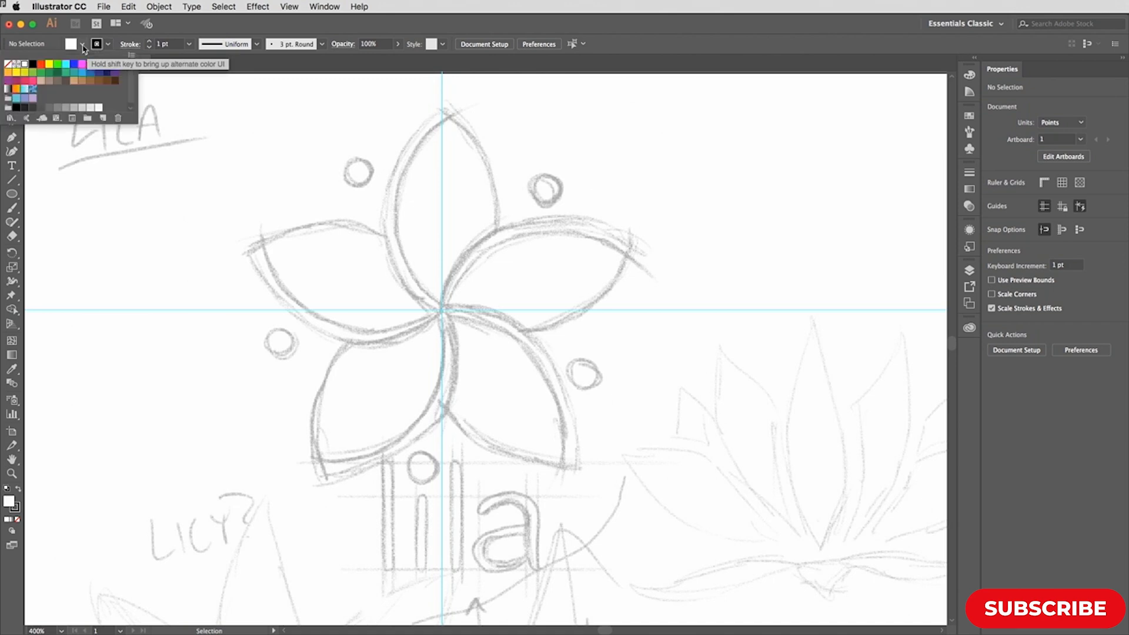
left_click(9, 63)
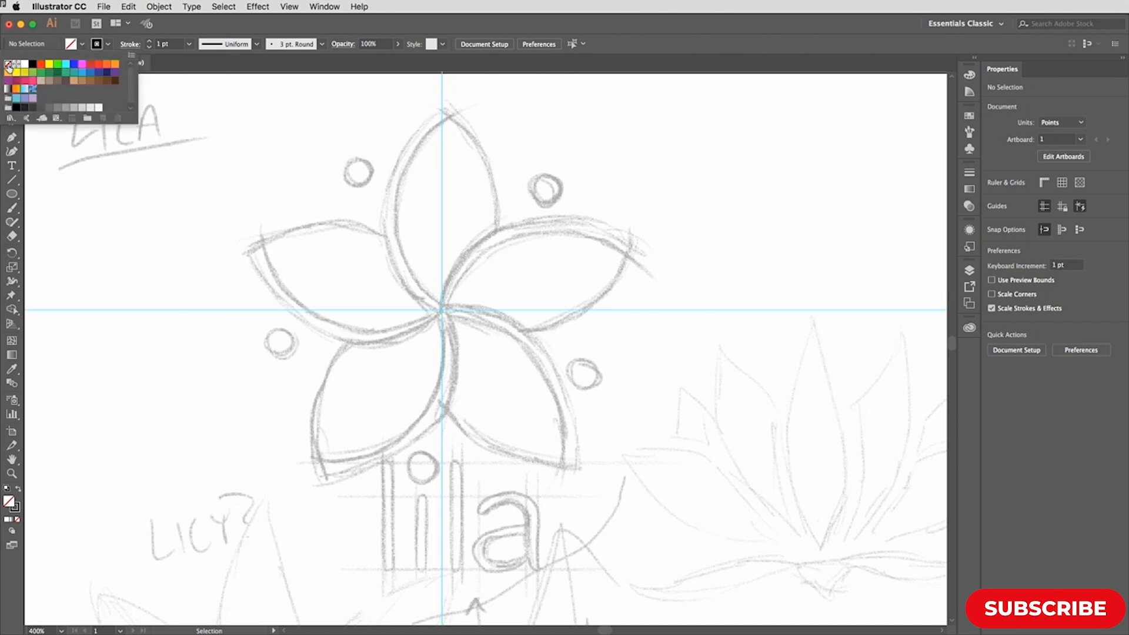
left_click(196, 26)
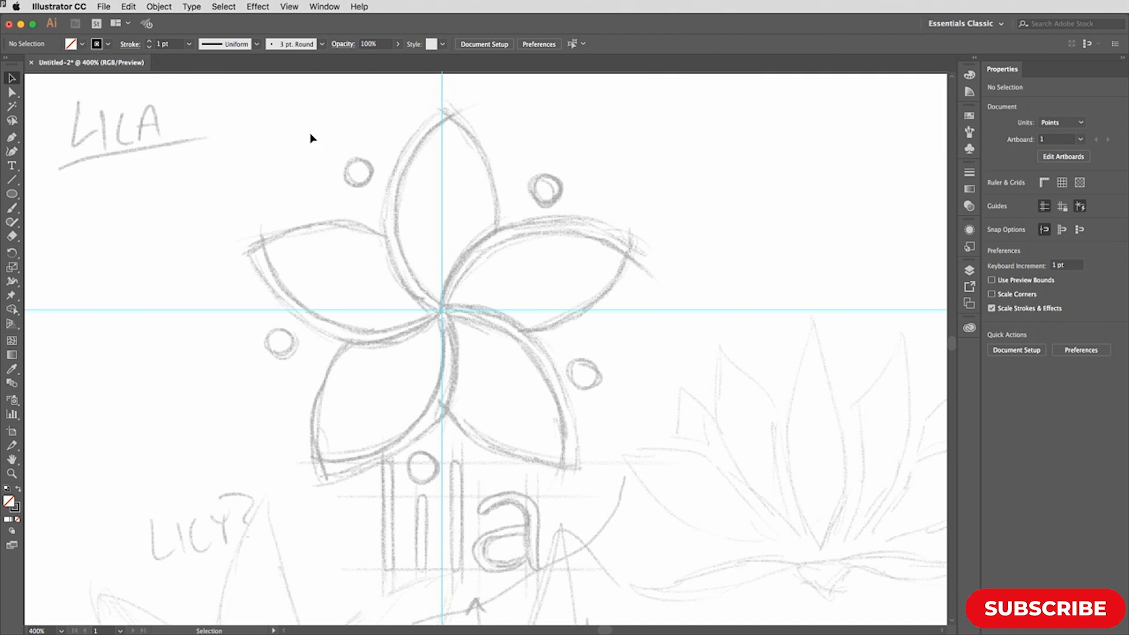
Draw a circle about 101 pt in diameter along the top petal's left edge, passing through the guides' intersection
scroll(477, 180, "up", 2)
scroll(477, 181, "right", 2)
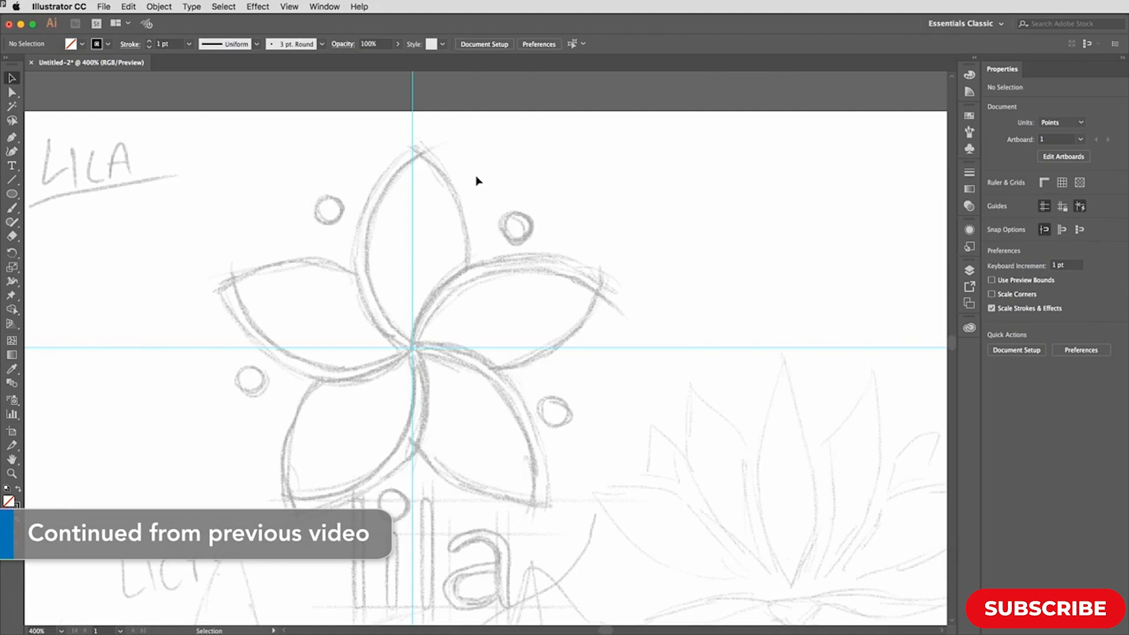
key("l")
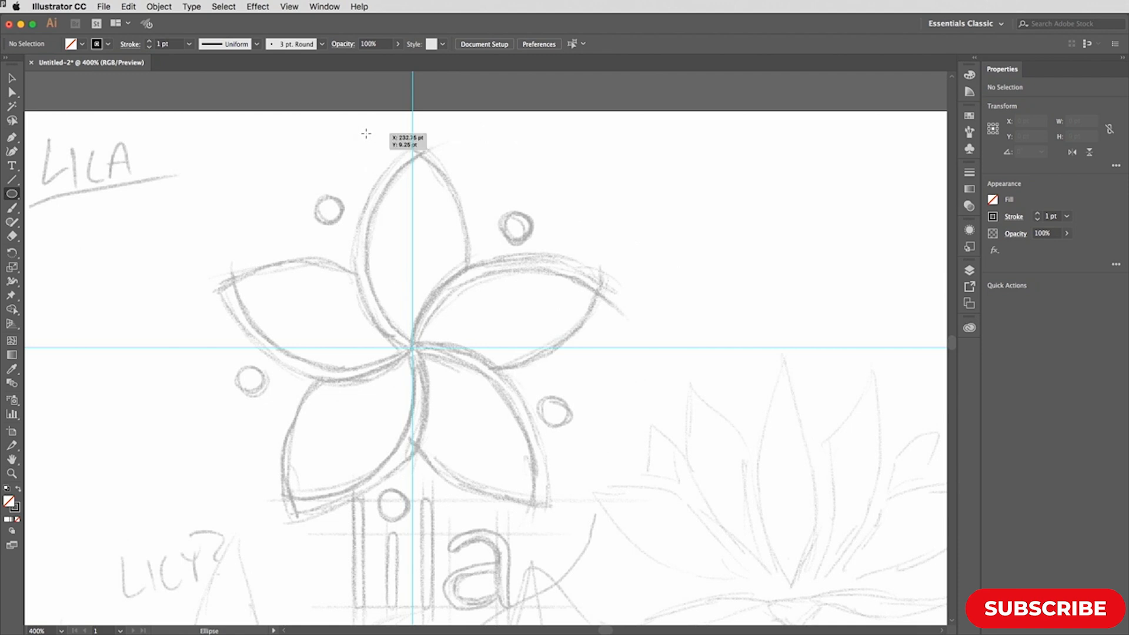
left_click_drag(365, 133, 603, 355)
scroll(603, 355, "up", 2)
scroll(603, 356, "left", 3)
key("space")
left_click_drag(725, 271, 654, 196)
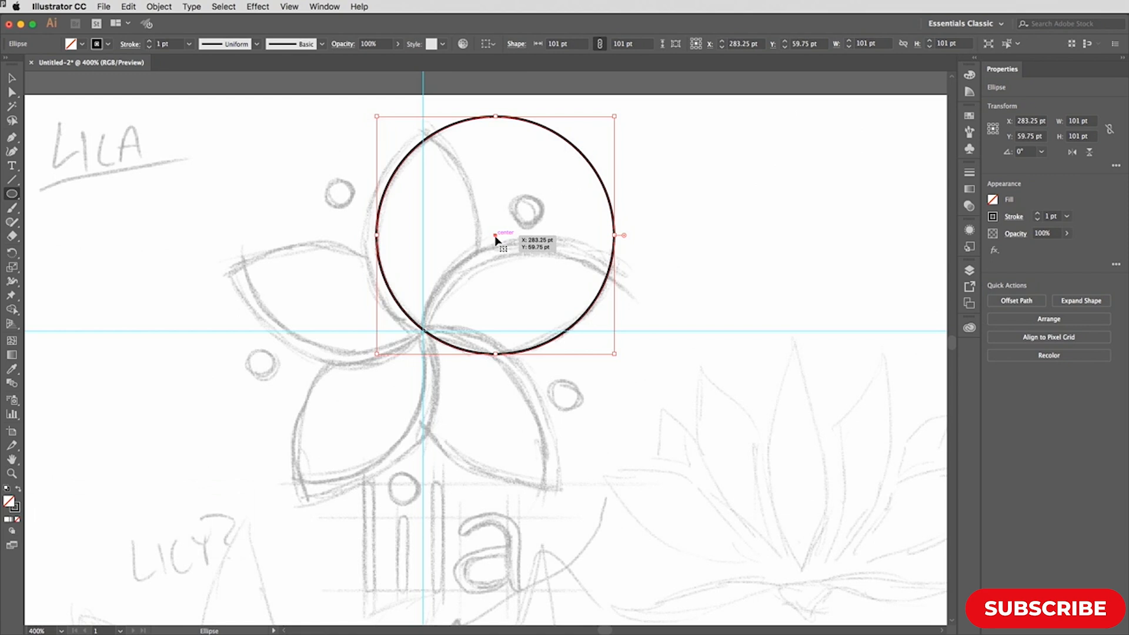
Duplicate the circle horizontally to the left, so the two circles overlap in the shape of the top petal
left_click_drag(495, 237, 361, 238)
key("super+equal")
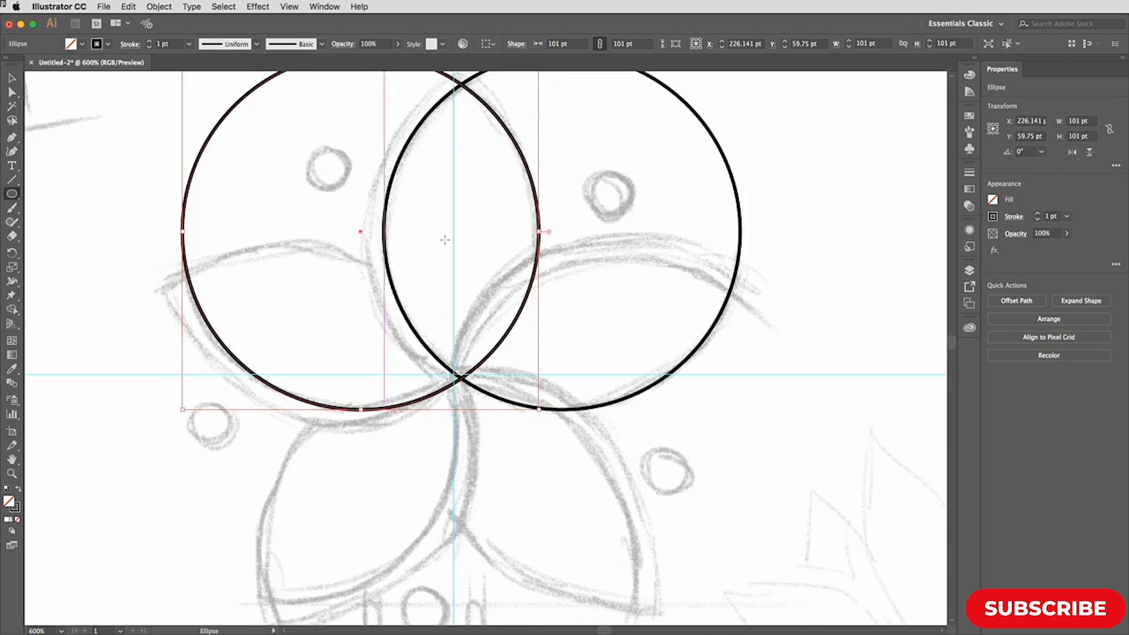
left_click_drag(587, 220, 622, 282)
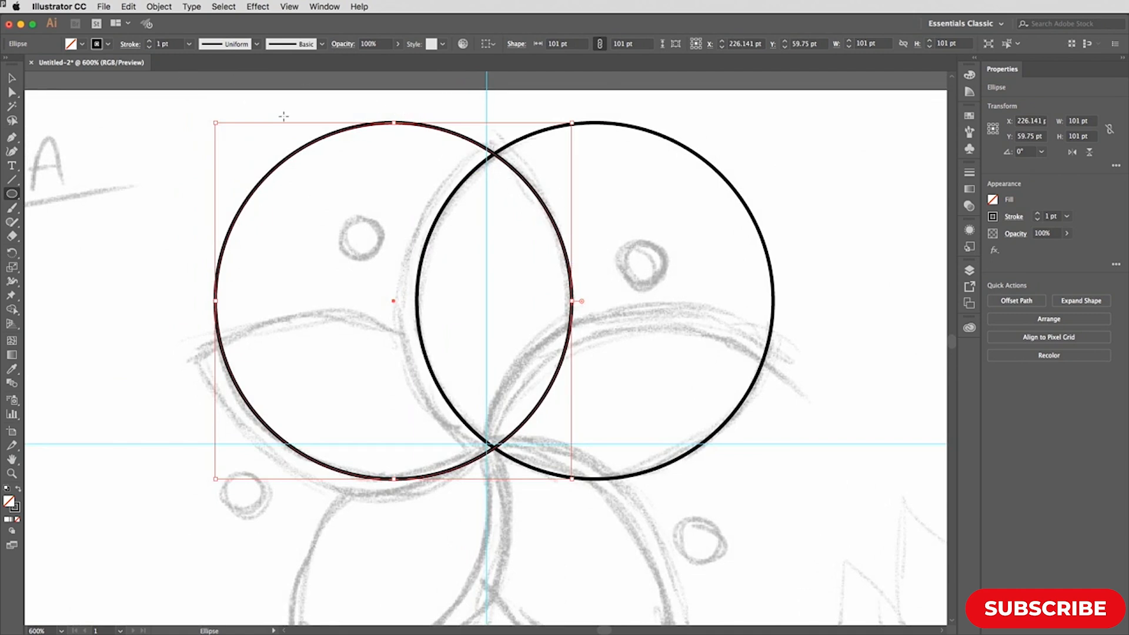
Select both circles and remove their outer areas with the Shape Builder, keeping only the overlapping petal
key("v")
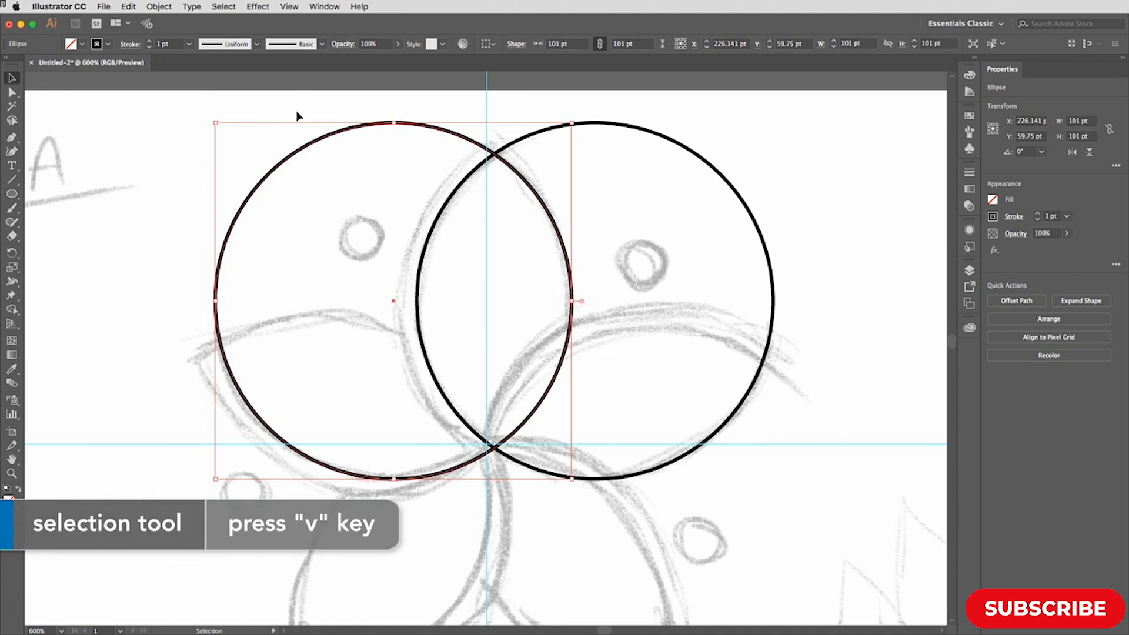
left_click_drag(356, 102, 517, 159)
left_click_drag(638, 201, 635, 201)
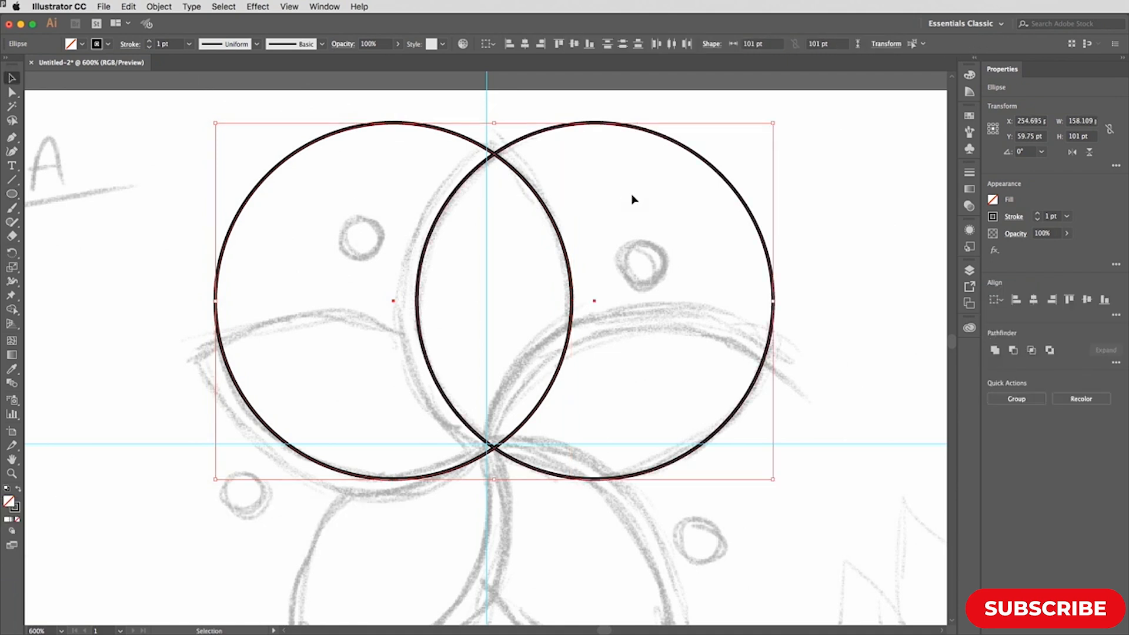
key("shift")
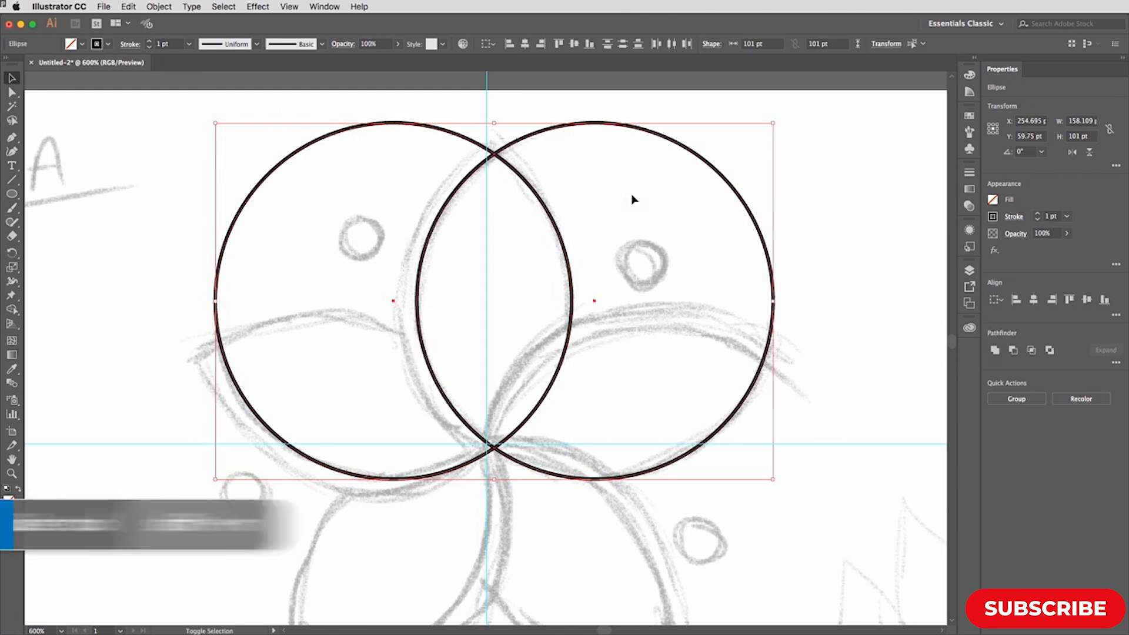
key("shift+m")
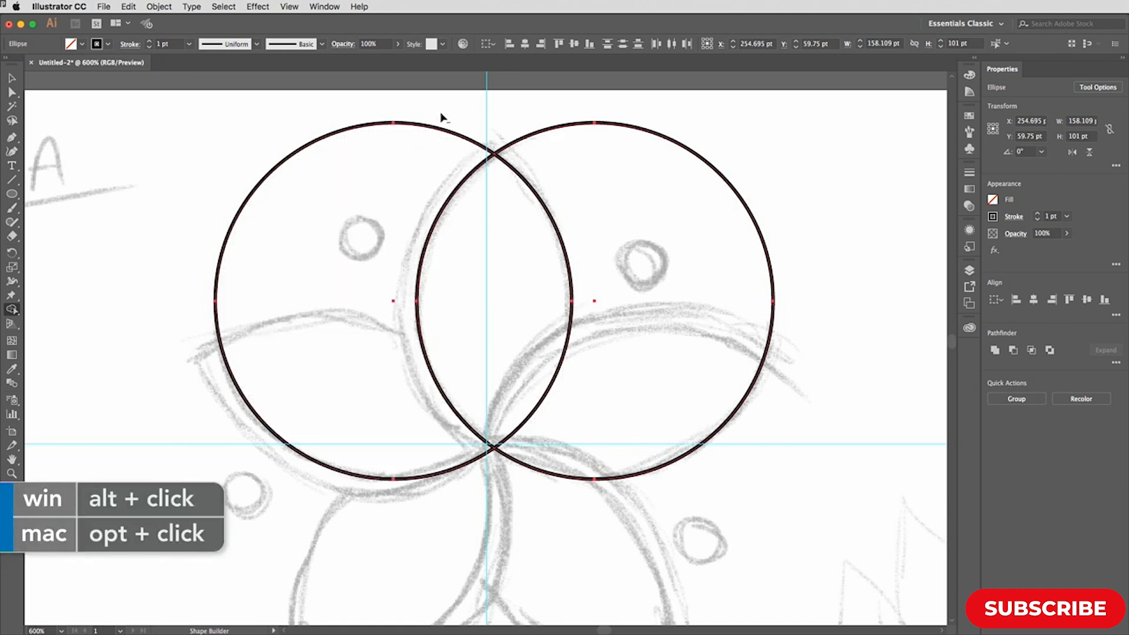
left_click(385, 187, "alt")
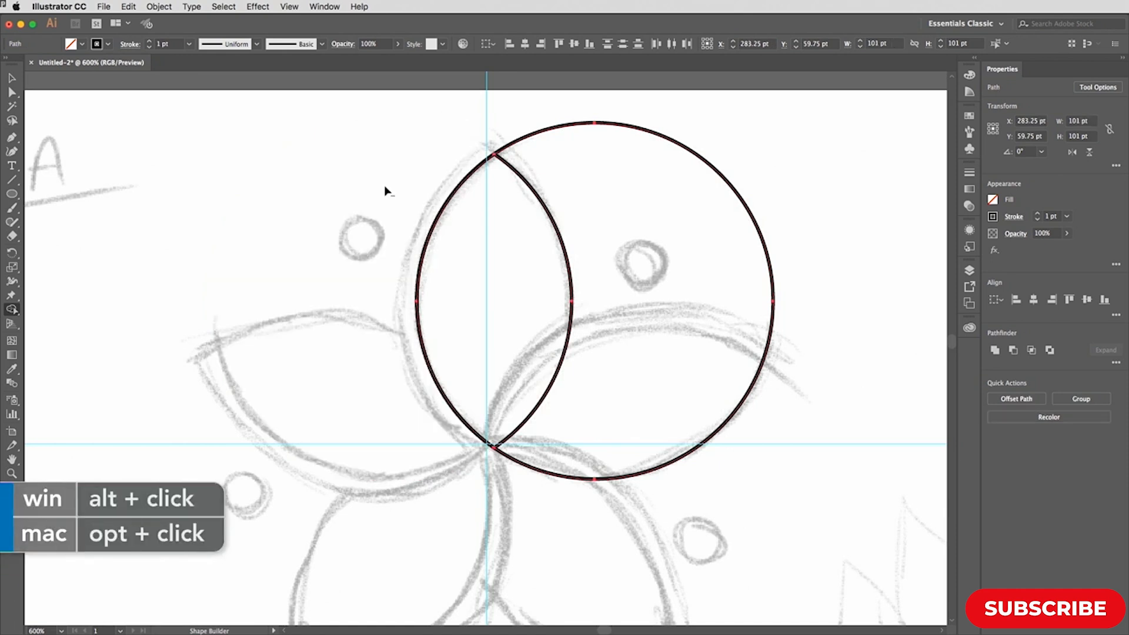
left_click(639, 181, "alt")
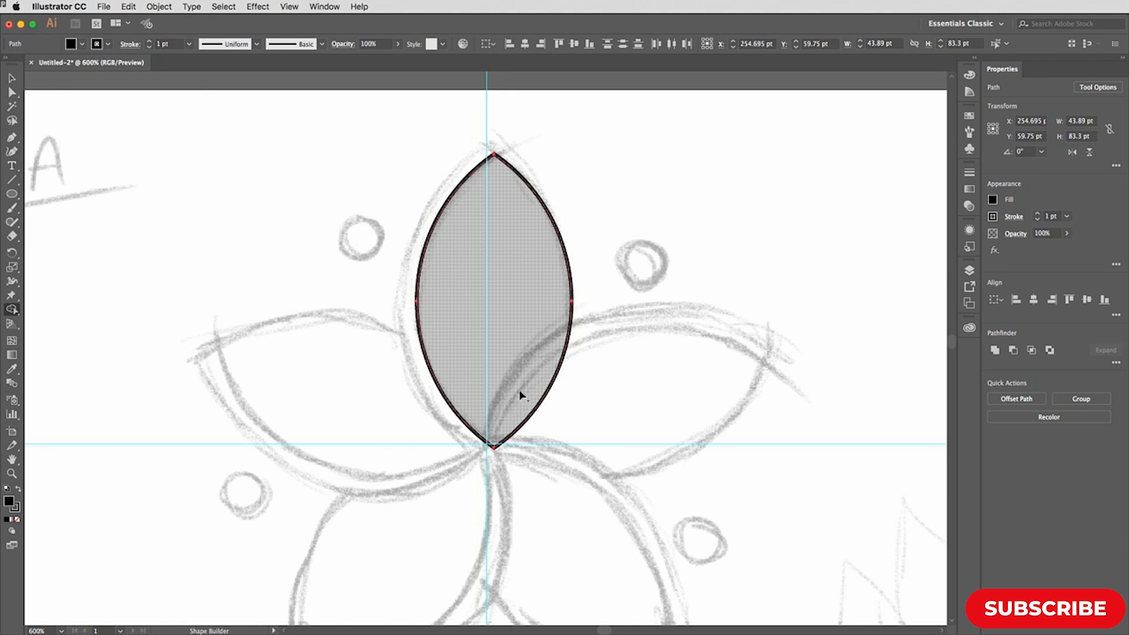
Remove the petal's fill and nudge it up 1 pt so its bottom tip sits on the horizontal guide
key("slash")
key("v")
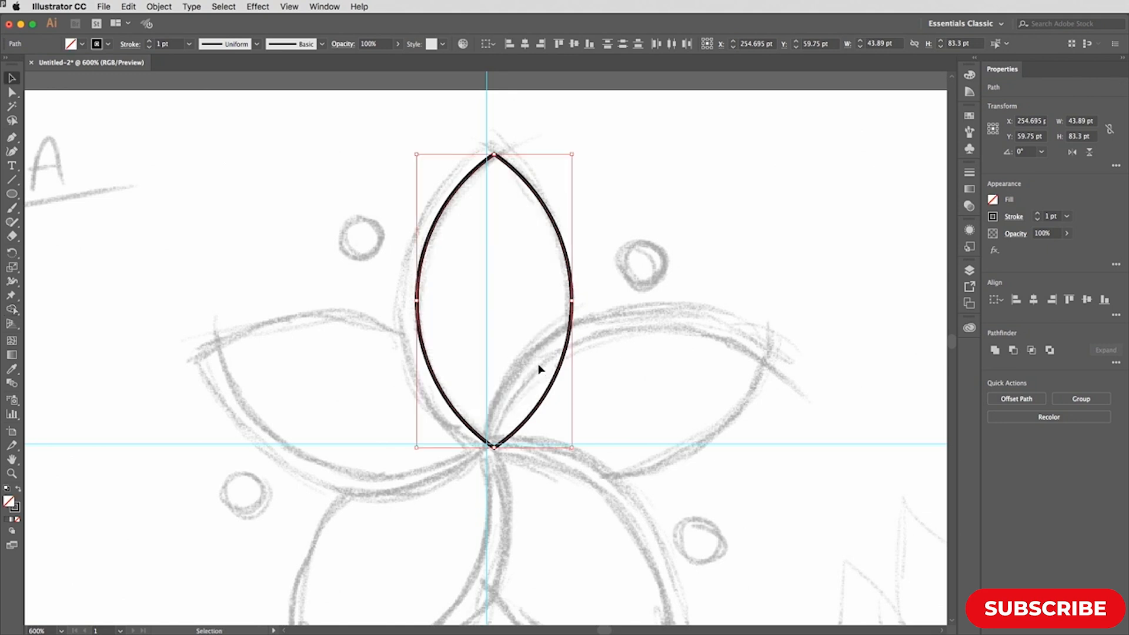
key("Up")
key("Up")
key("Down")
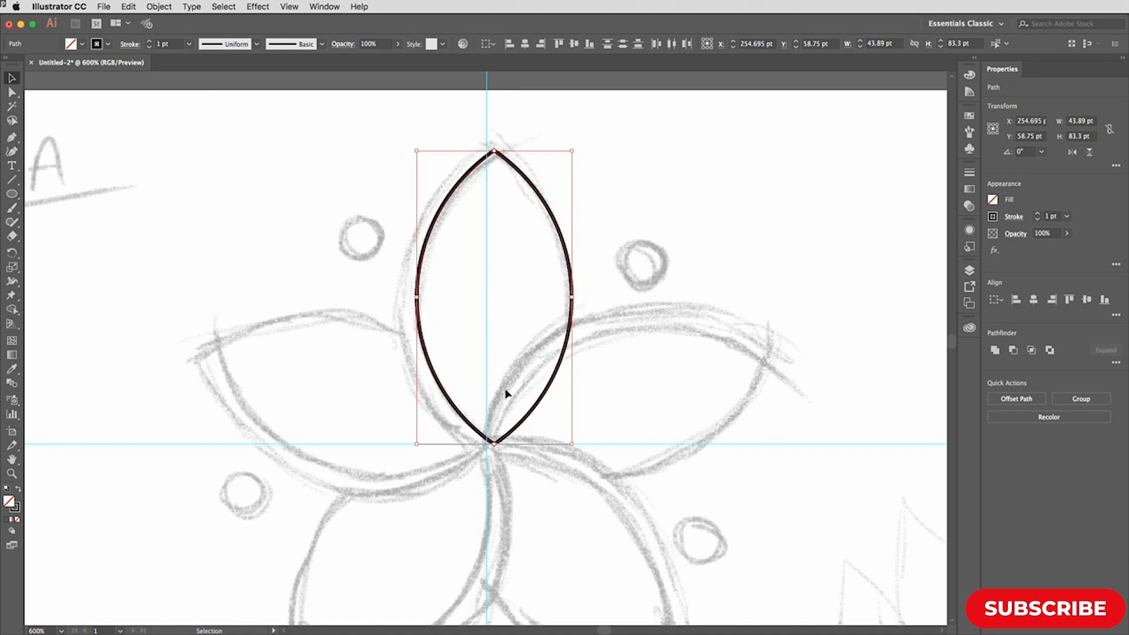
Create a copy of the petal rotated 360/5 (72°) about the guides' intersection
key("r")
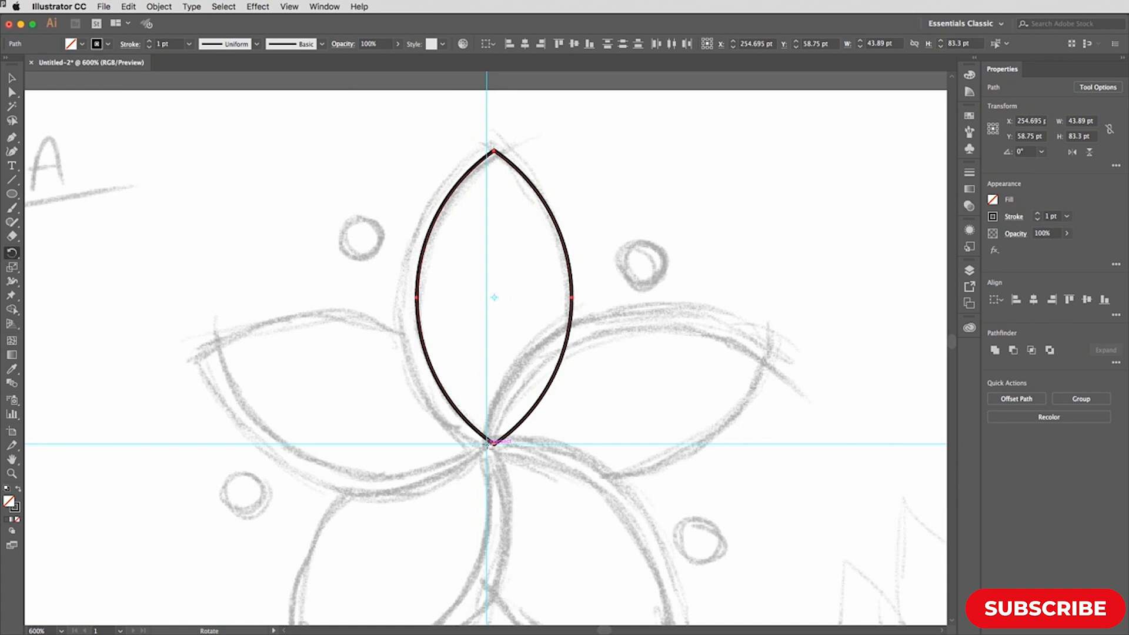
left_click(487, 443, "alt")
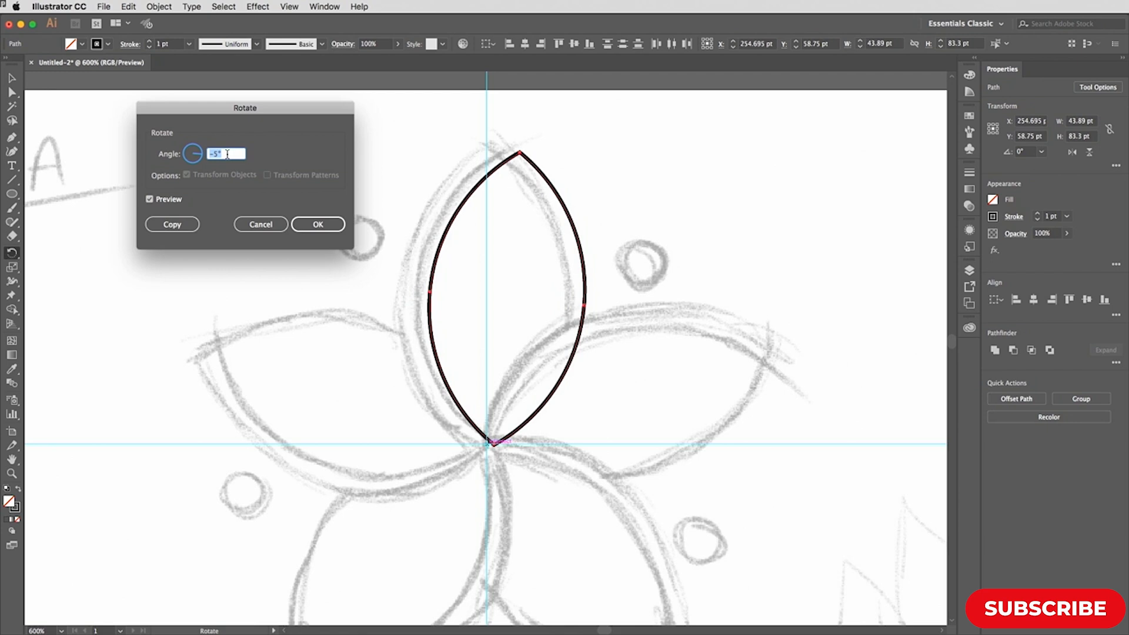
type("360/5")
key("Tab")
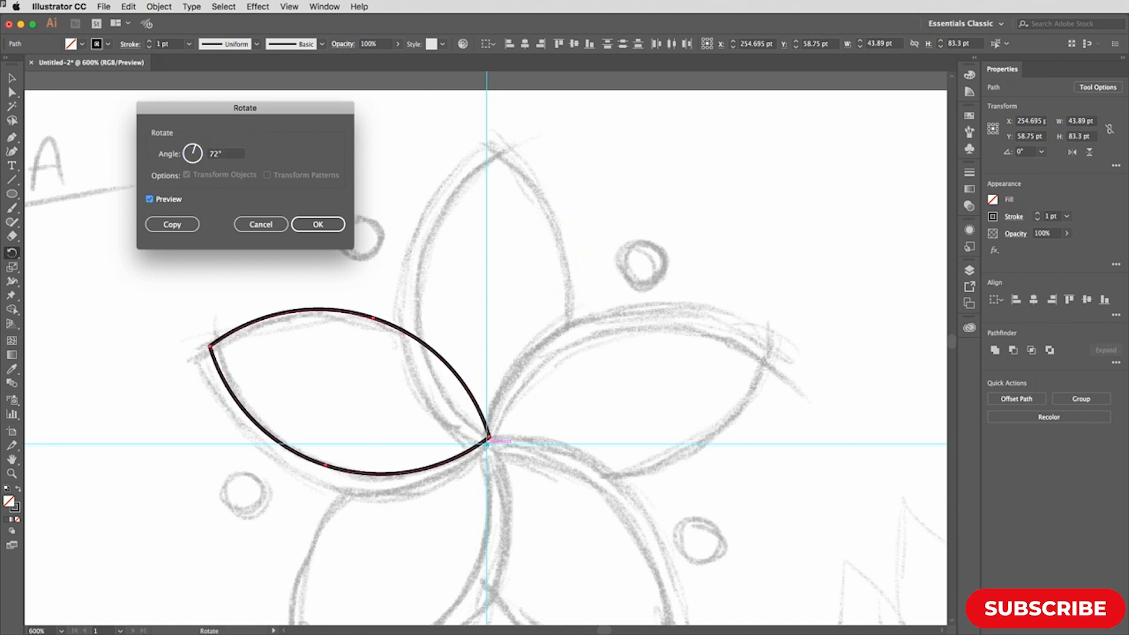
left_click(174, 225)
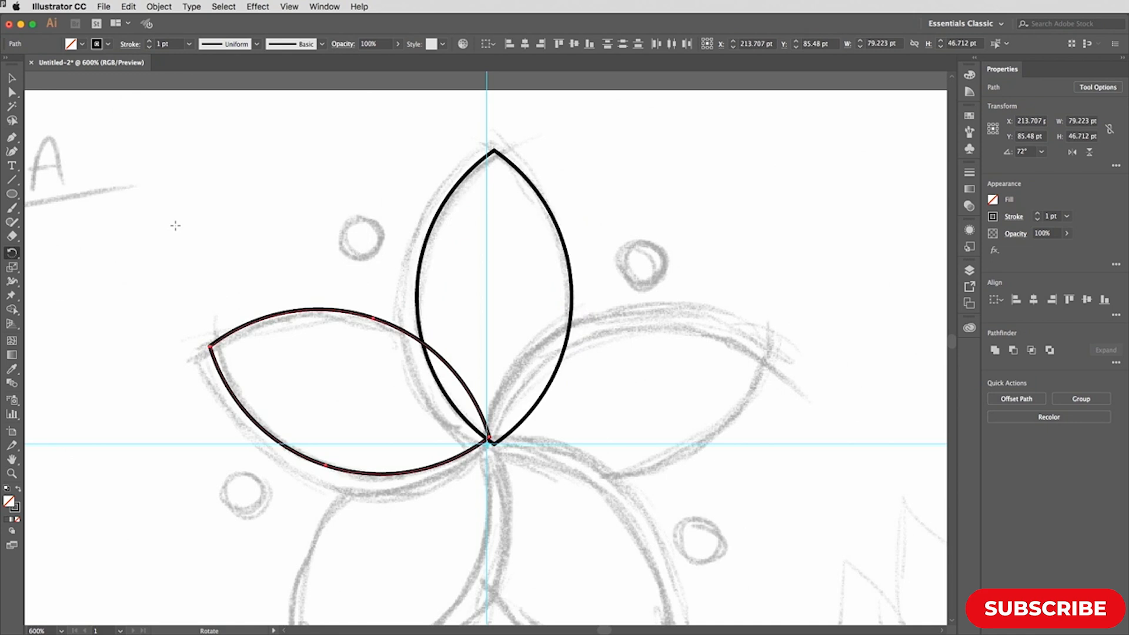
Repeat the rotated copy three more times to complete the five-petal flower
key("v")
key("ctrl+d")
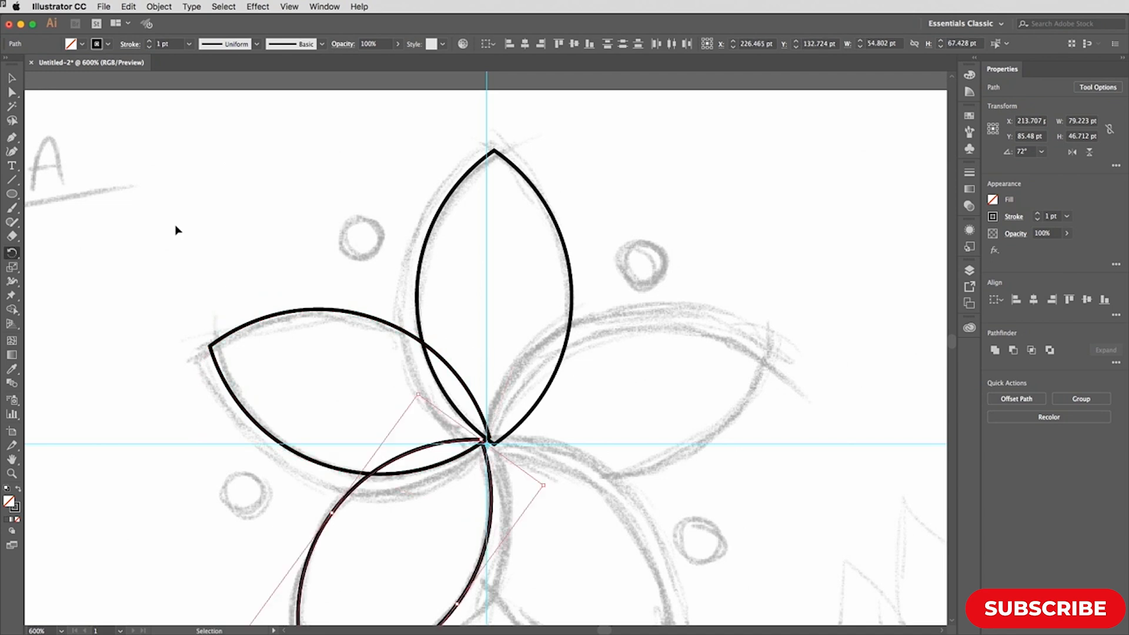
key("ctrl+d")
key("ctrl+d")
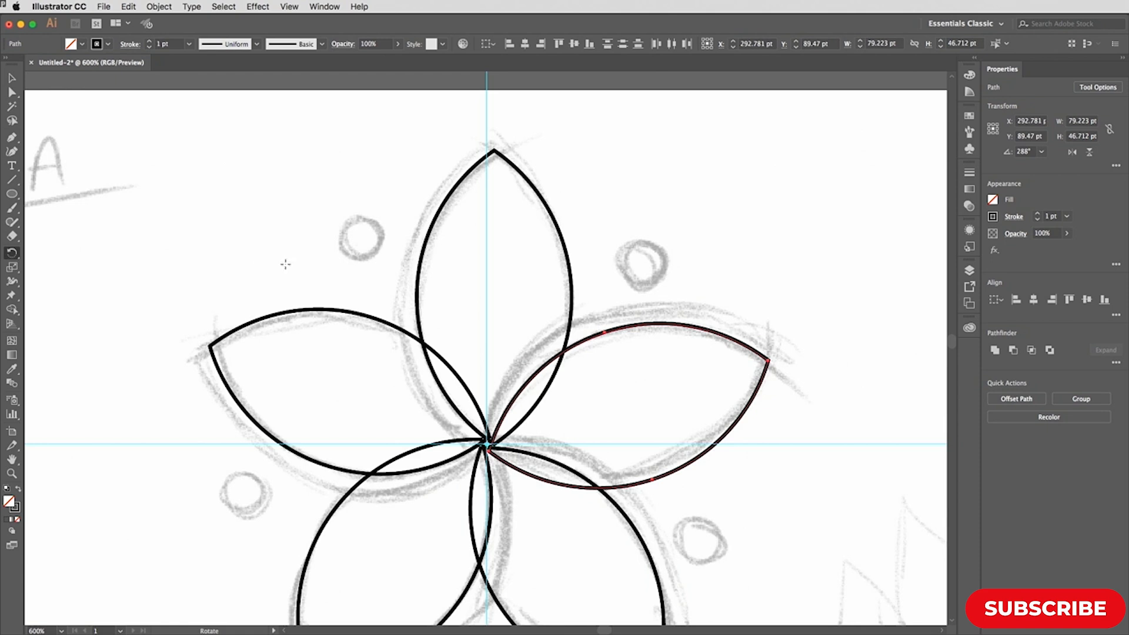
Select all five petals and merge each overlap into its clockwise petal with the Shape Builder, so the petals interleave around the centre
left_click_drag(416, 281, 411, 212)
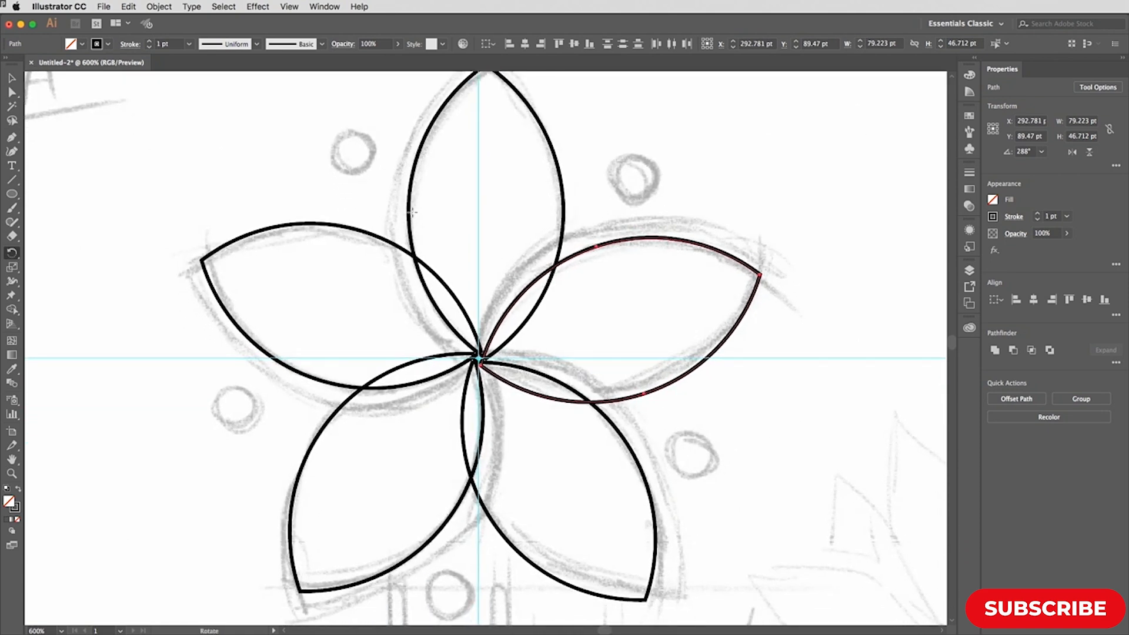
key("v")
left_click_drag(287, 147, 657, 456)
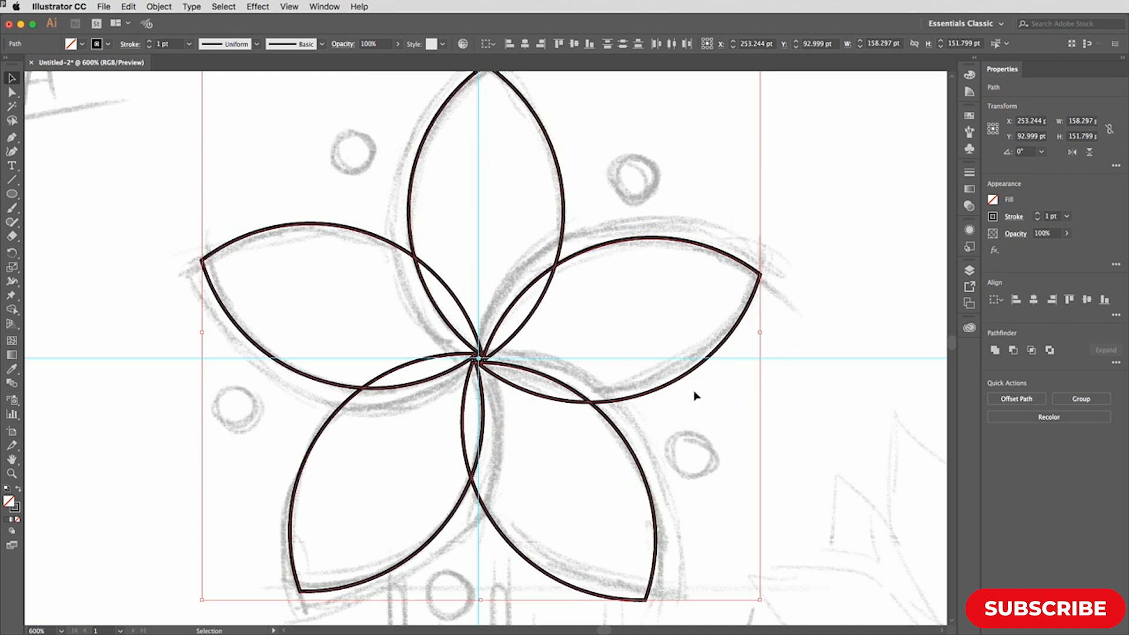
key("shift+m")
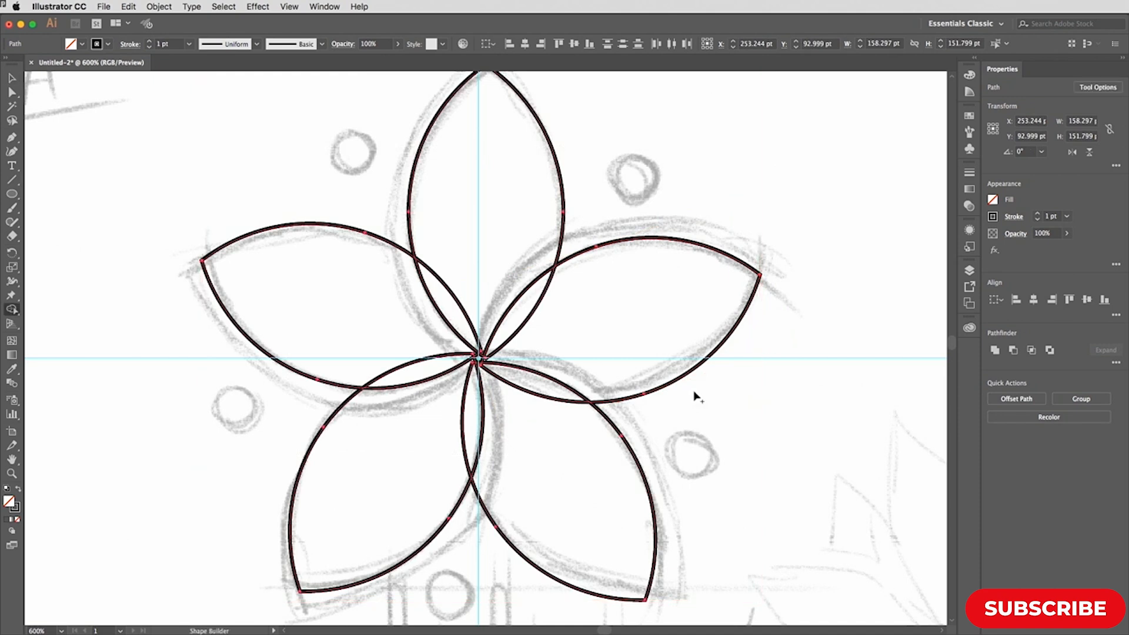
scroll(694, 395, "down", 1)
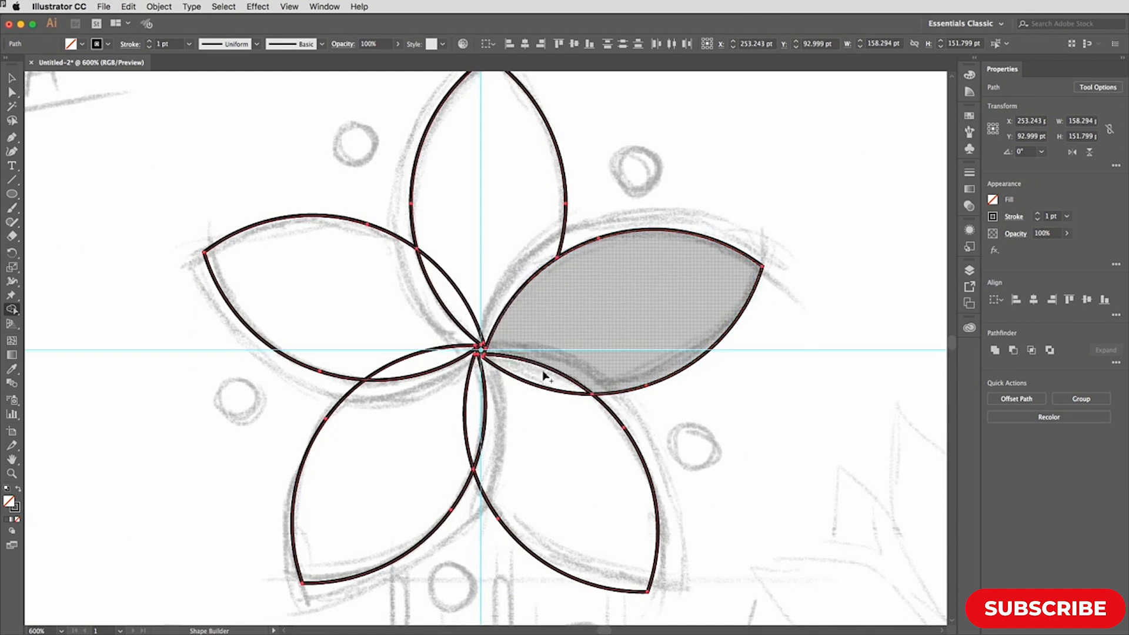
mouse_move(540, 378)
left_mouse_down()
mouse_move(516, 409)
mouse_move(433, 414)
mouse_move(407, 341)
mouse_move(406, 328)
mouse_move(454, 322)
mouse_move(457, 304)
mouse_move(513, 273)
left_mouse_up()
key("space")
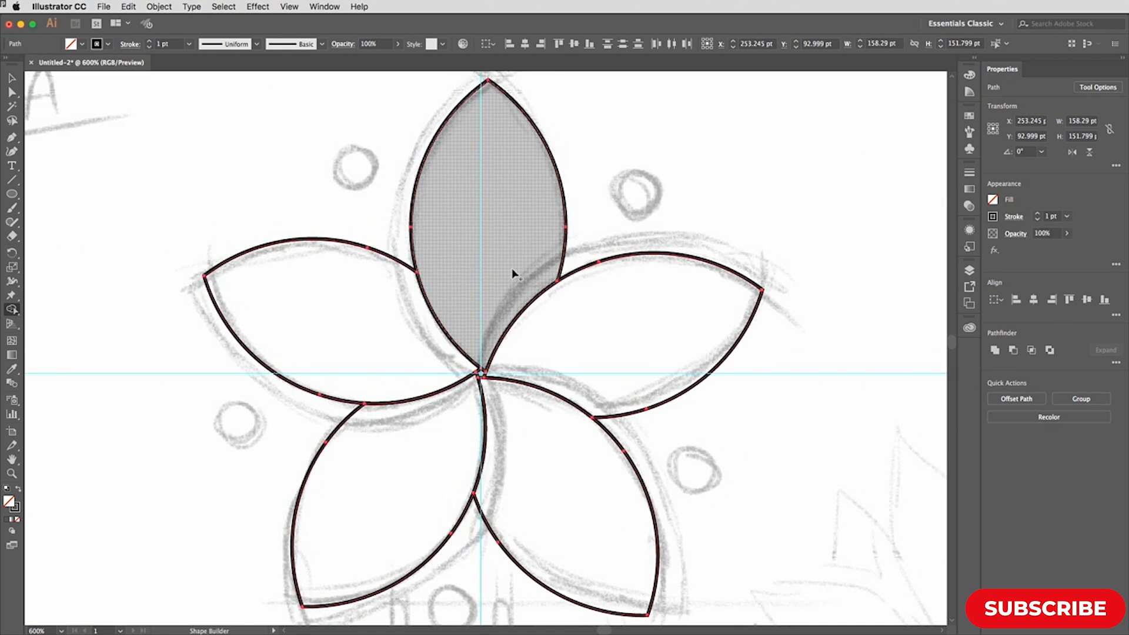
key("v")
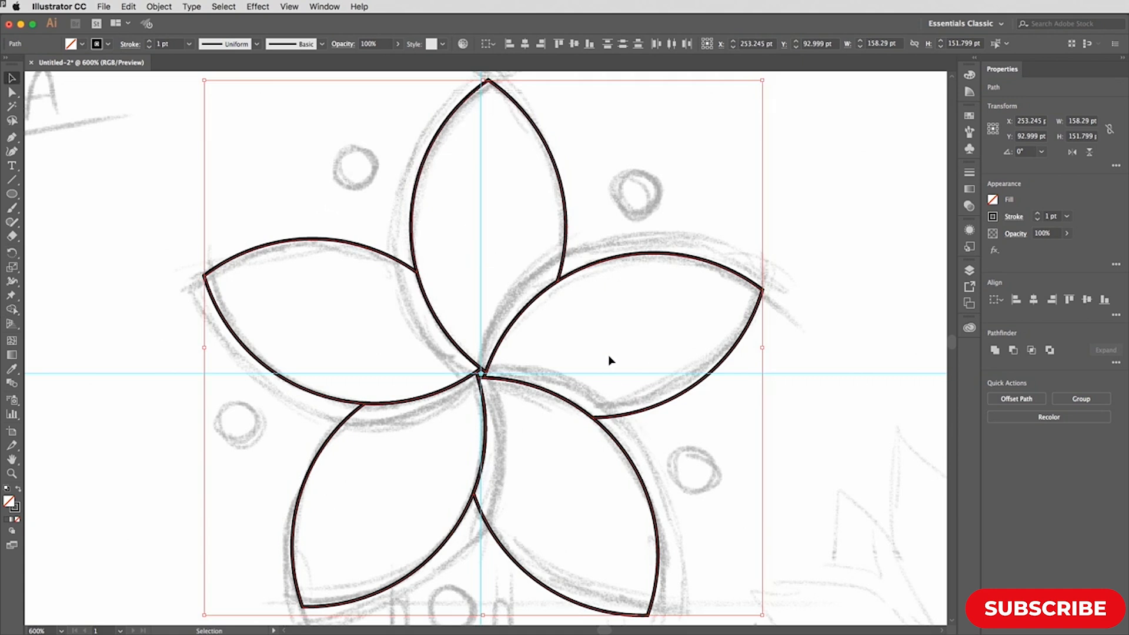
Create a copy of the whole flower rotated -5° about the guides' intersection
key("r")
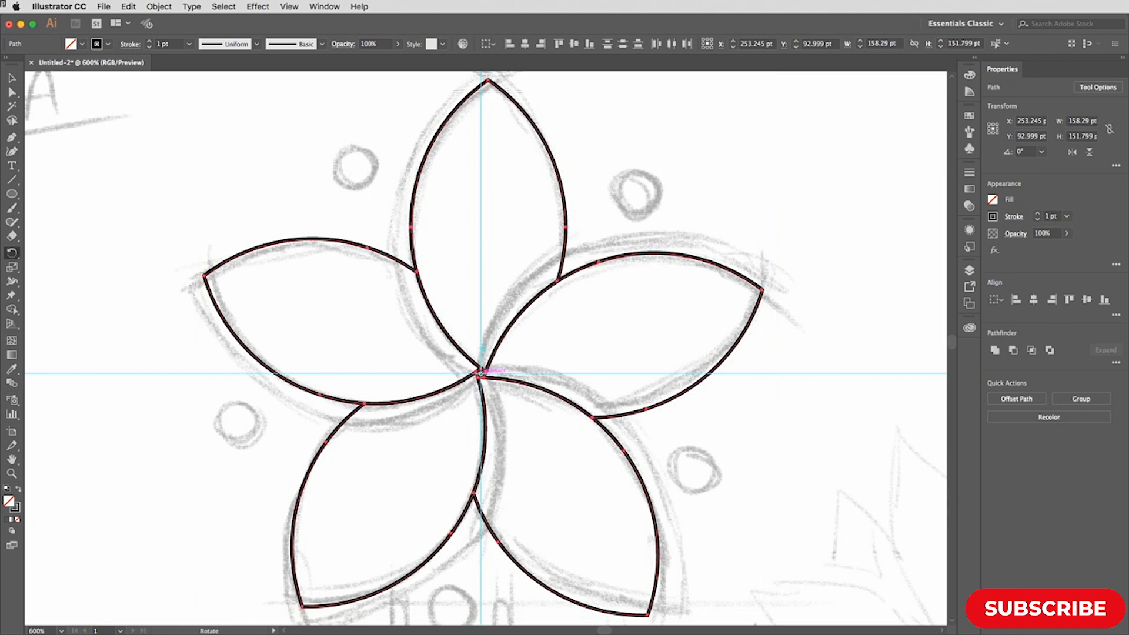
left_click(480, 372, "alt")
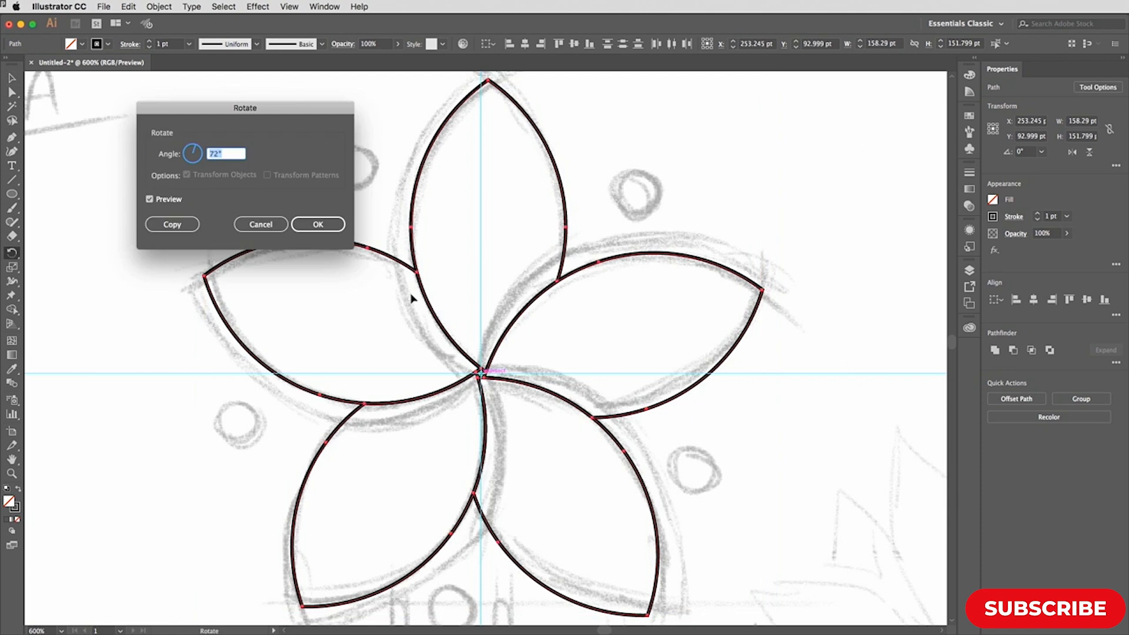
type("-5")
left_click(176, 227)
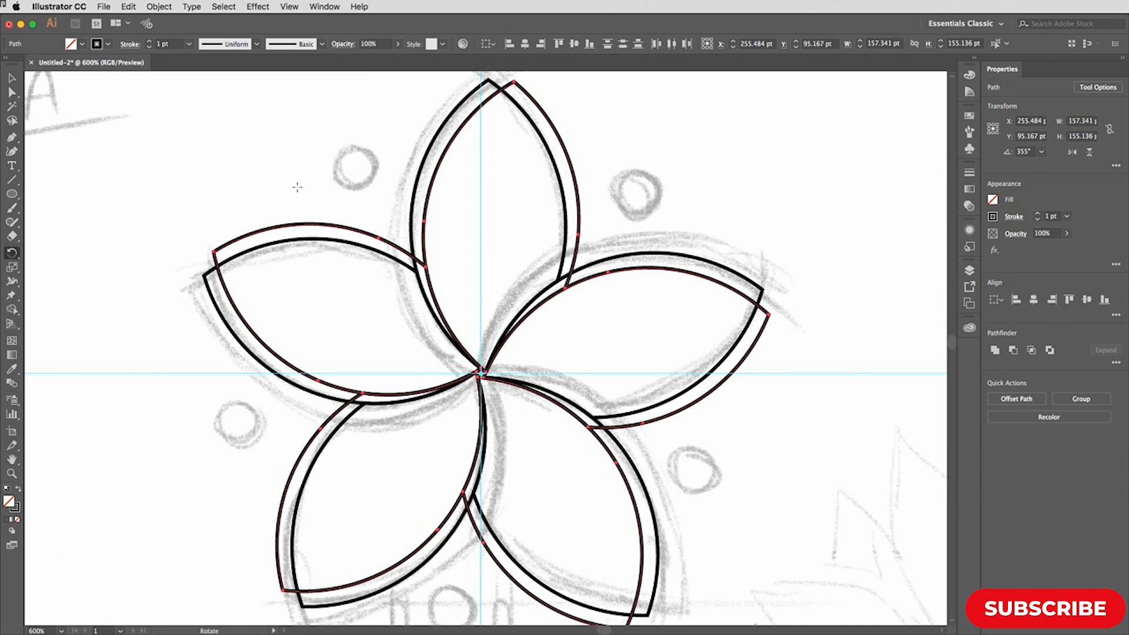
Select both flowers and merge the small overlap pieces where neighbouring petals meet into the adjoining slivers with the Shape Builder
key("super+a")
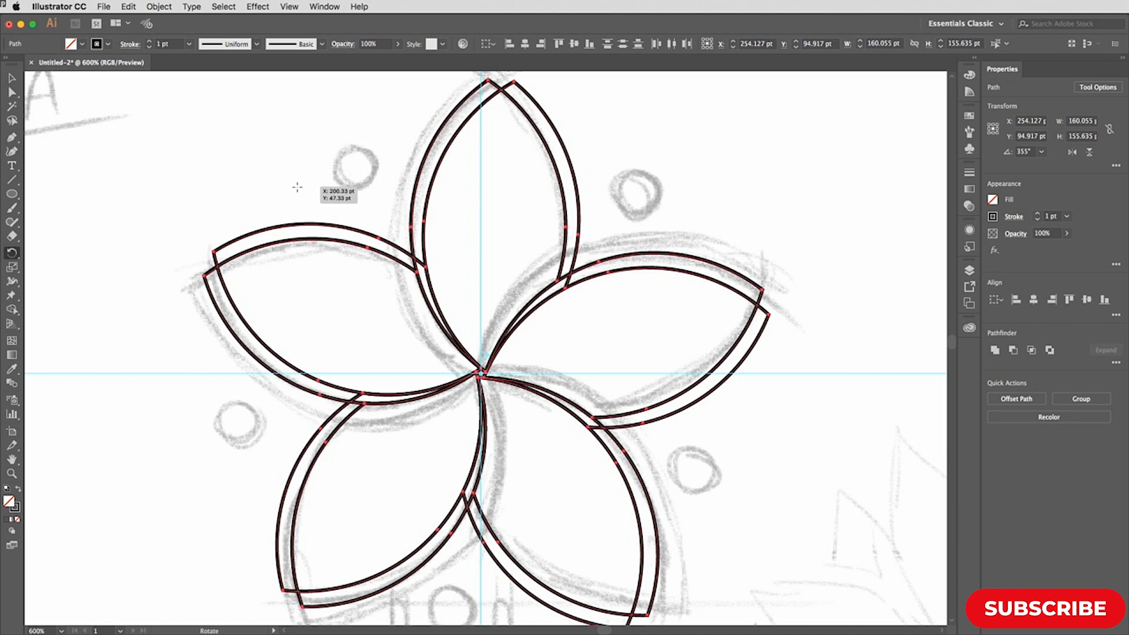
key("shift+m")
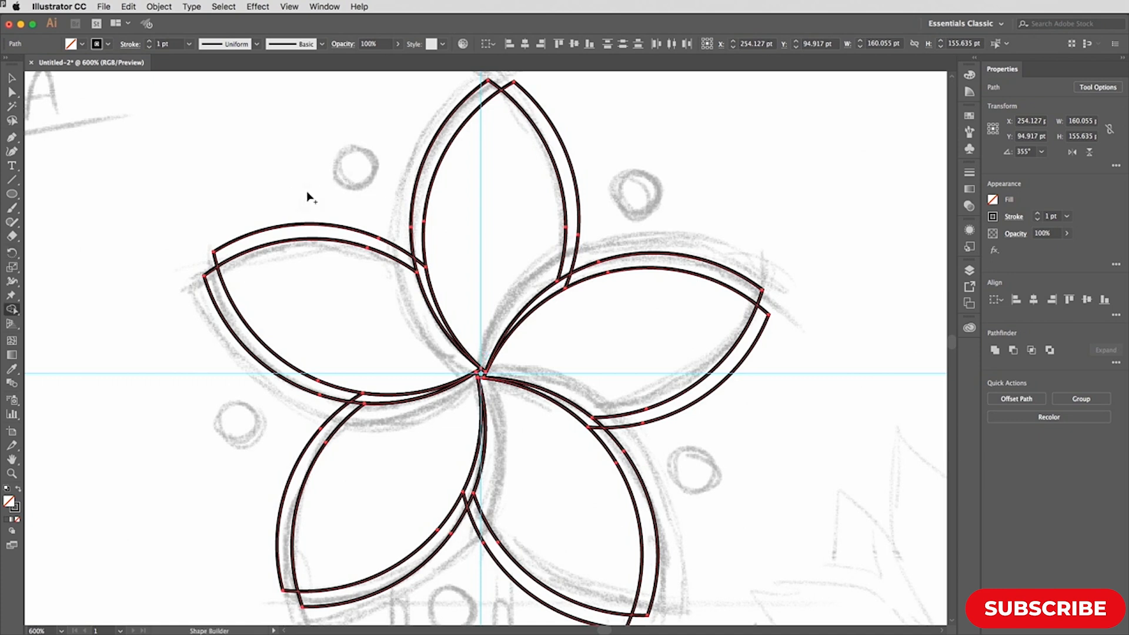
left_click_drag(415, 250, 422, 273)
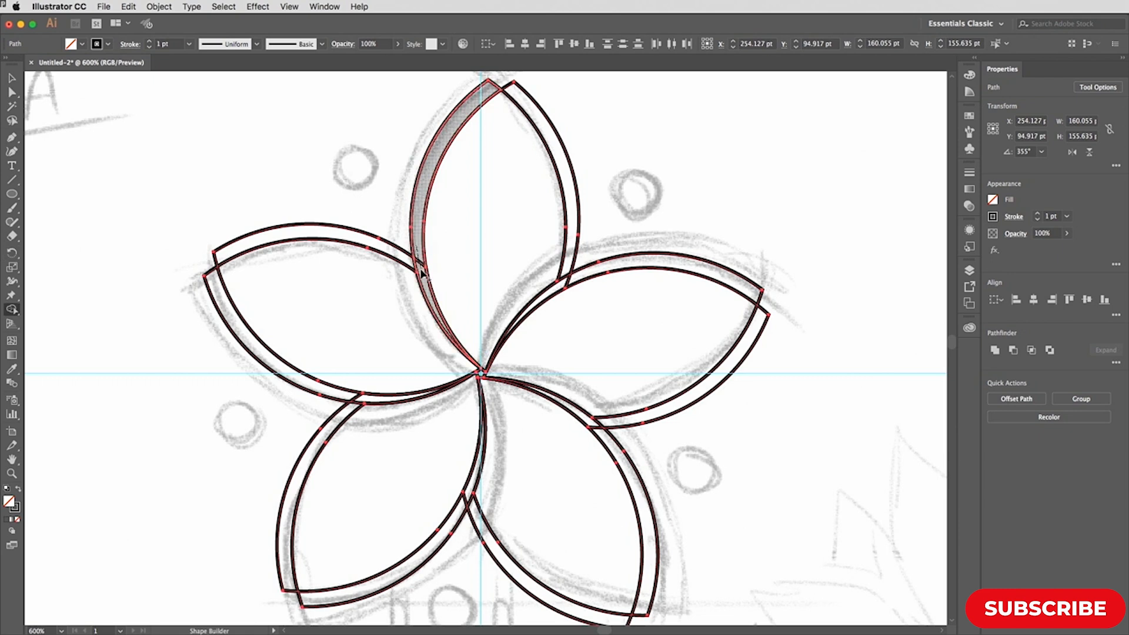
left_click_drag(422, 273, 423, 274)
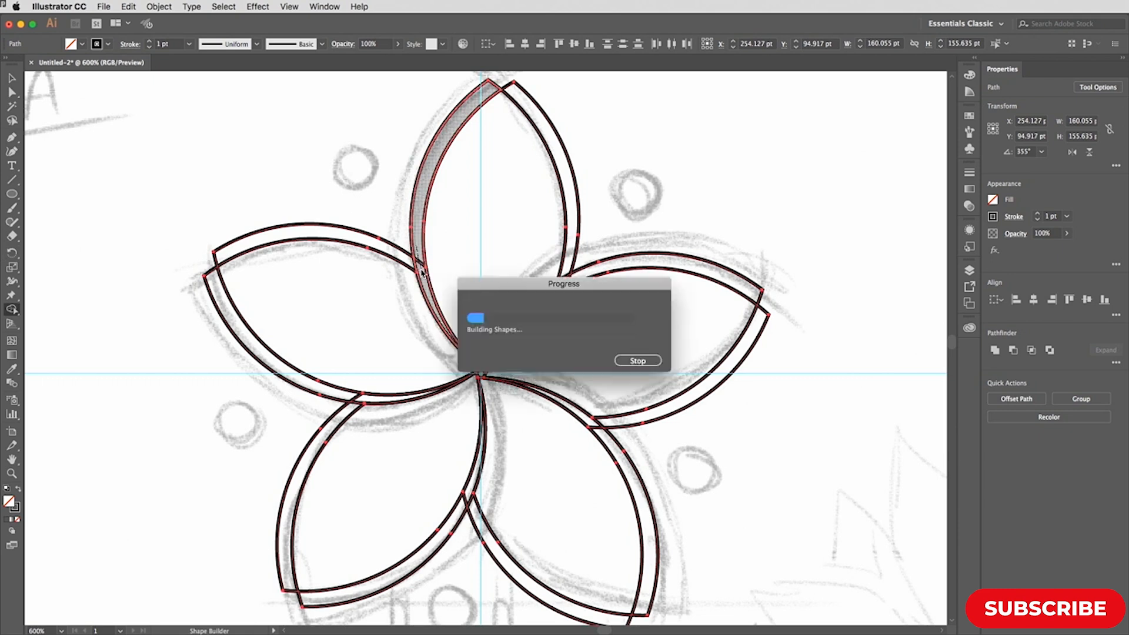
left_click_drag(576, 282, 593, 428)
mouse_move(596, 431)
left_mouse_down()
mouse_move(606, 438)
mouse_move(504, 499)
mouse_move(471, 496)
left_mouse_up()
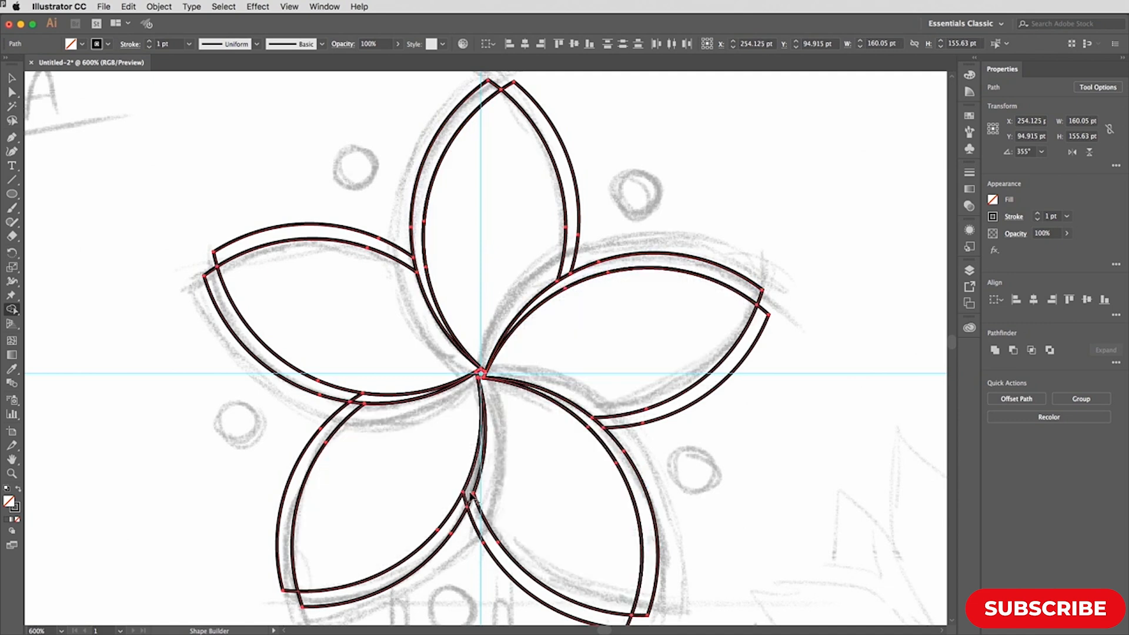
left_click(460, 517)
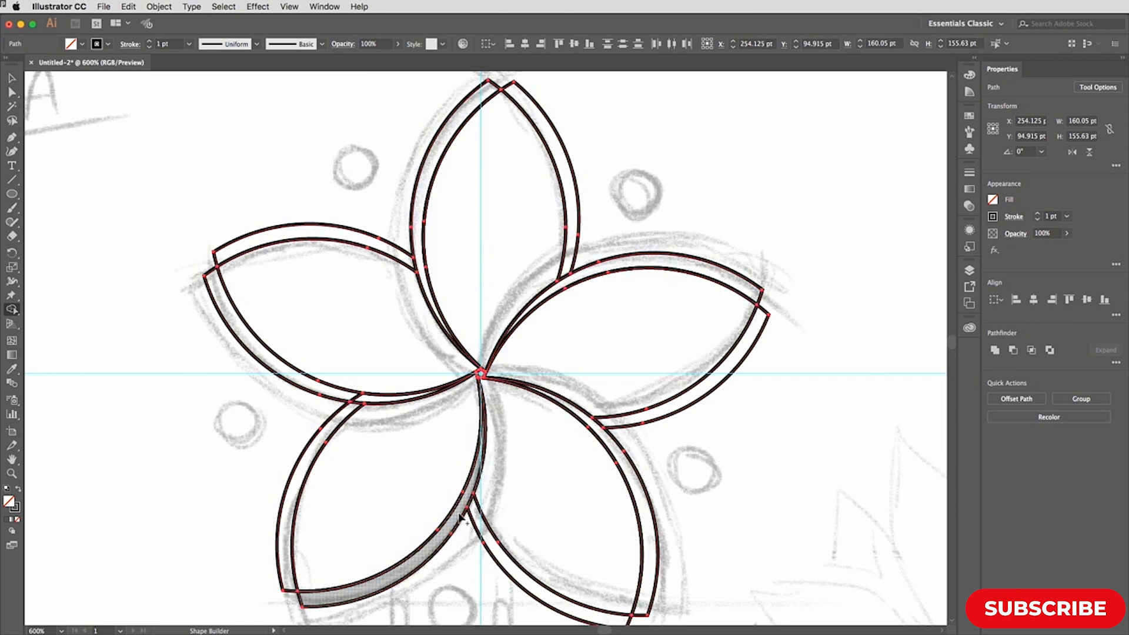
mouse_move(460, 517)
left_mouse_down()
mouse_move(391, 403)
mouse_move(372, 404)
mouse_move(385, 256)
left_mouse_up()
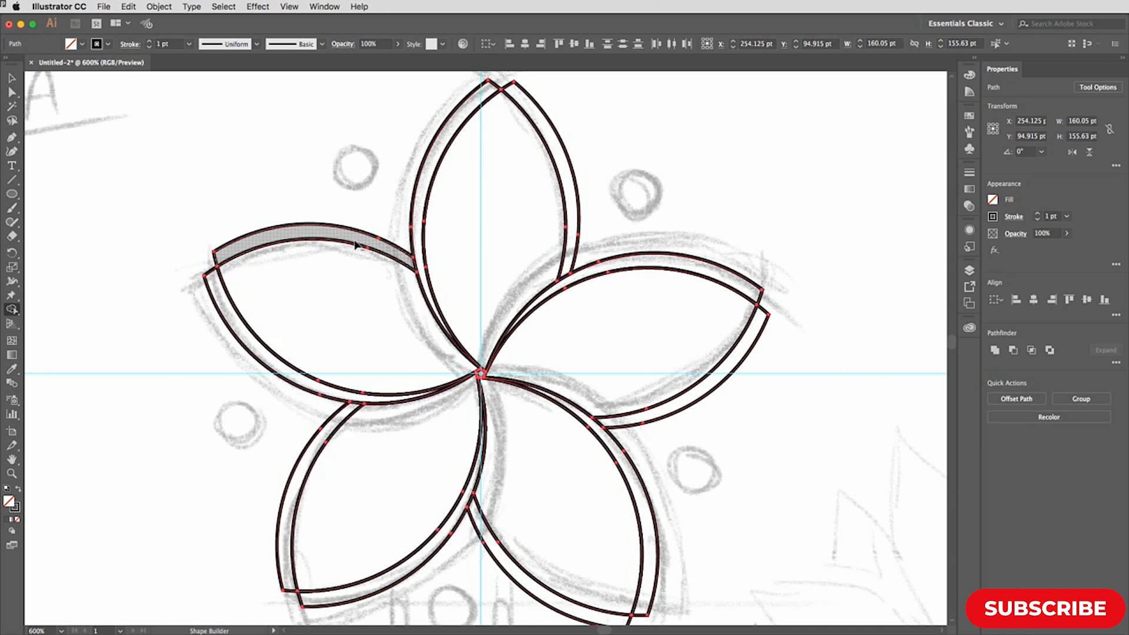
Delete the outer slivers around all five petals with the Shape Builder, leaving narrow gaps between the petals
left_click(356, 244, "alt")
left_click(415, 231, "alt")
left_click(573, 215, "alt")
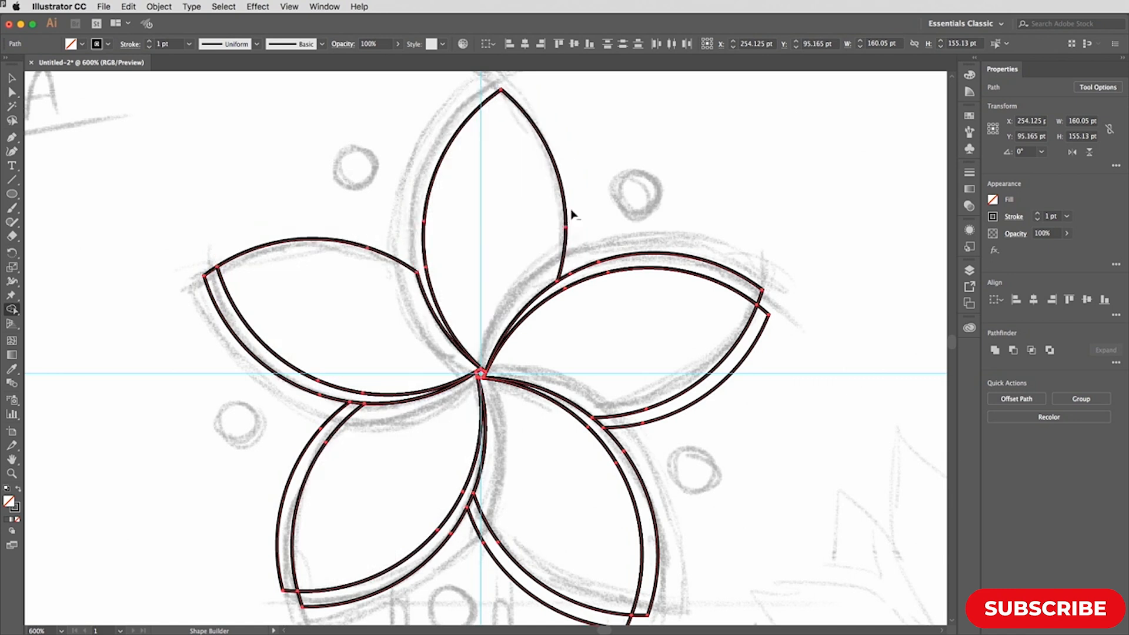
left_click(596, 265, "alt")
left_click(666, 418, "alt")
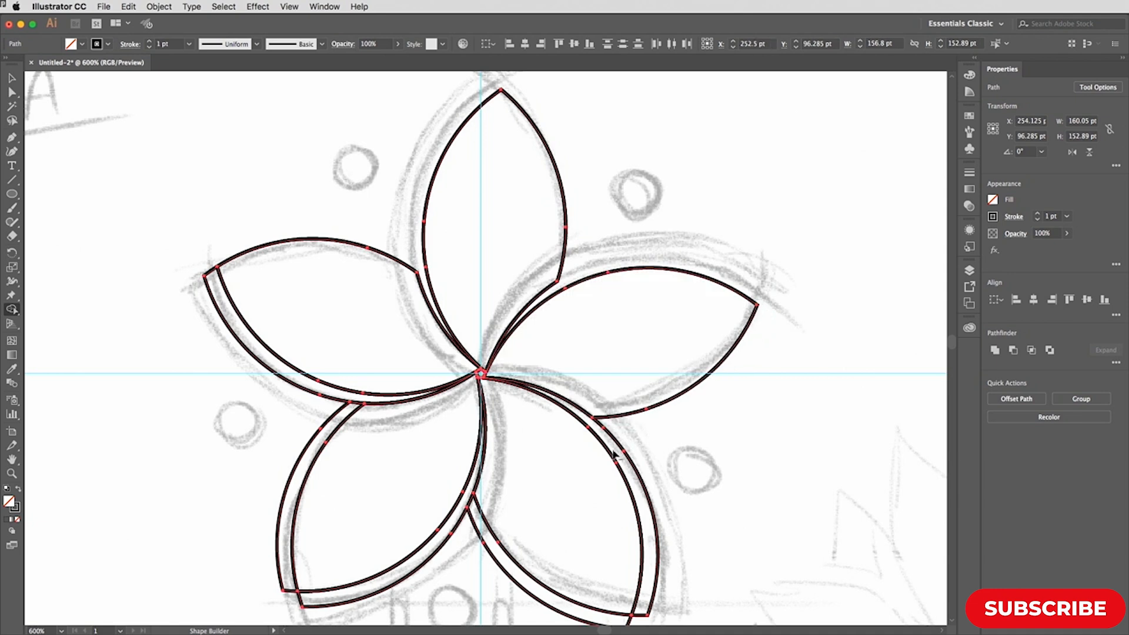
left_click(620, 452, "alt")
left_click(477, 522, "alt")
left_click(352, 595, "alt")
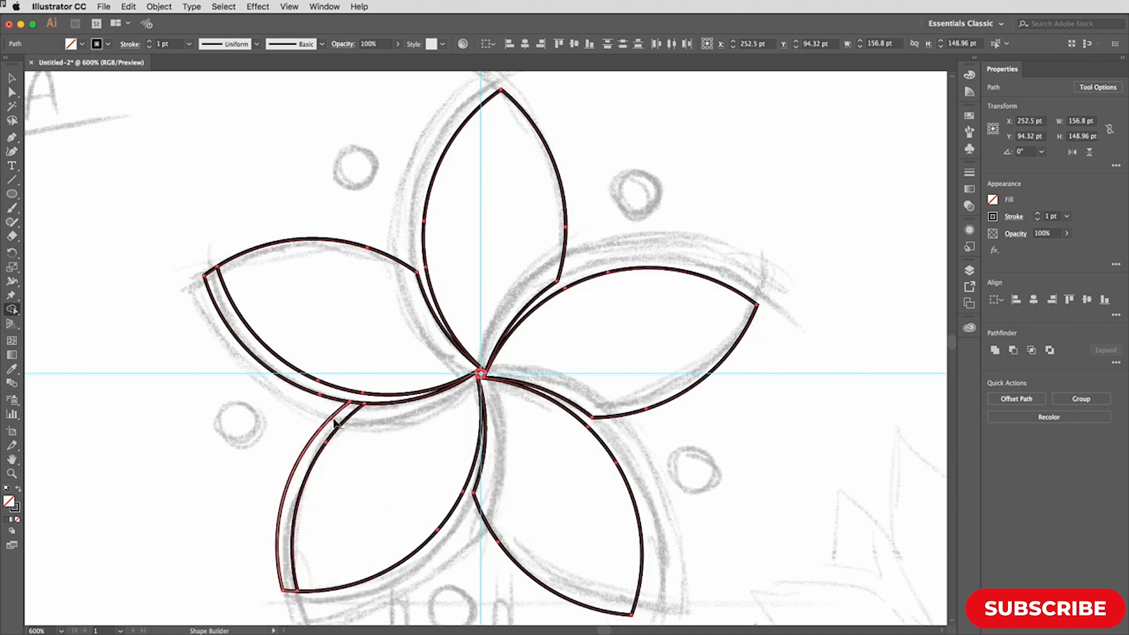
left_click_drag(348, 411, 346, 396)
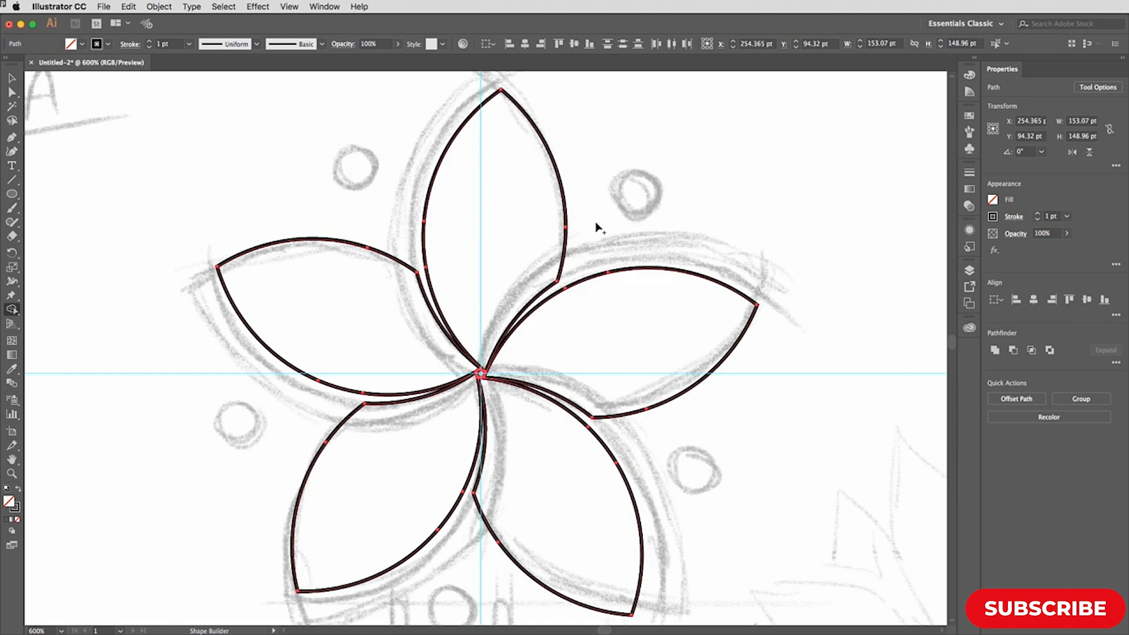
Draw a circle about 14 pt in diameter over the sketched dot between the top and right petals, and copy it rotated 72° about the guides' intersection
key("l")
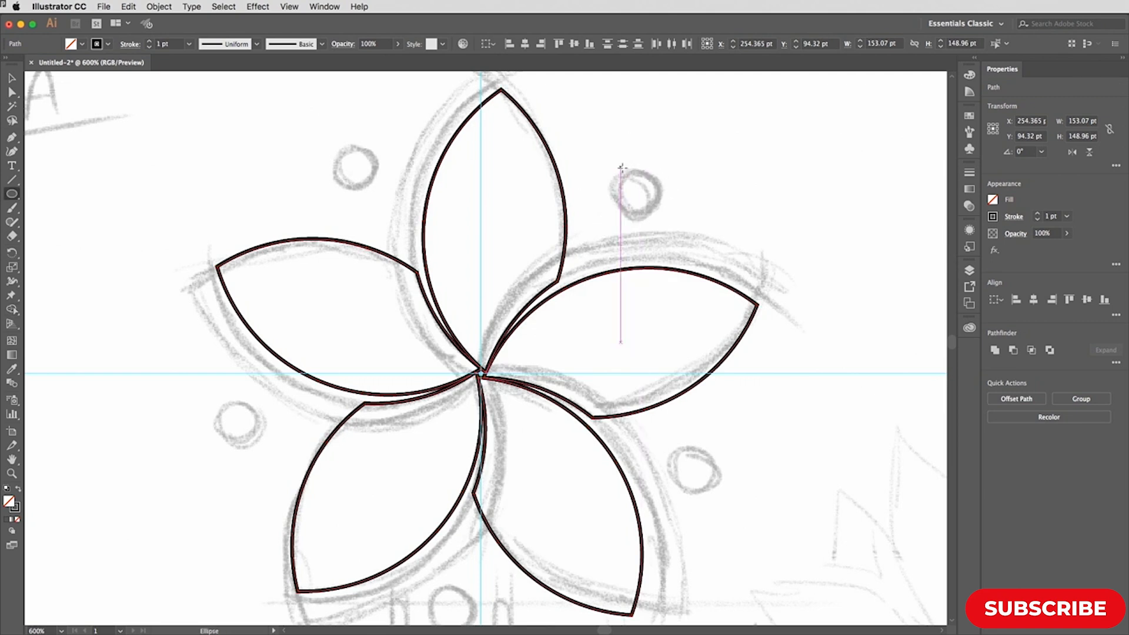
mouse_move(620, 169)
left_mouse_down()
mouse_move(655, 218)
mouse_move(639, 192)
left_mouse_up()
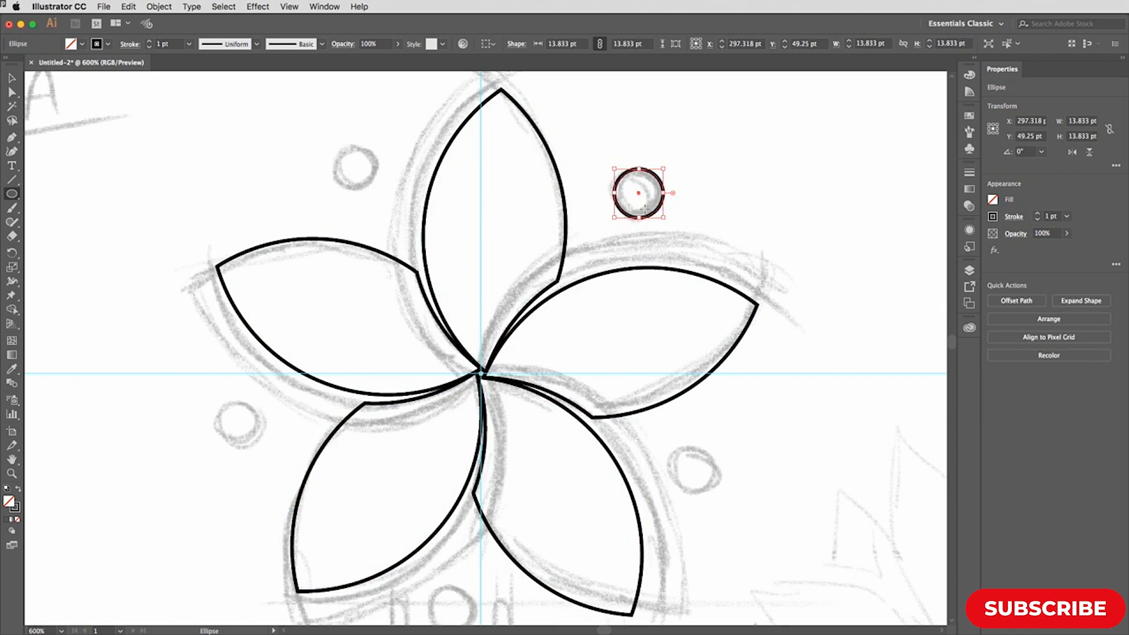
key("r")
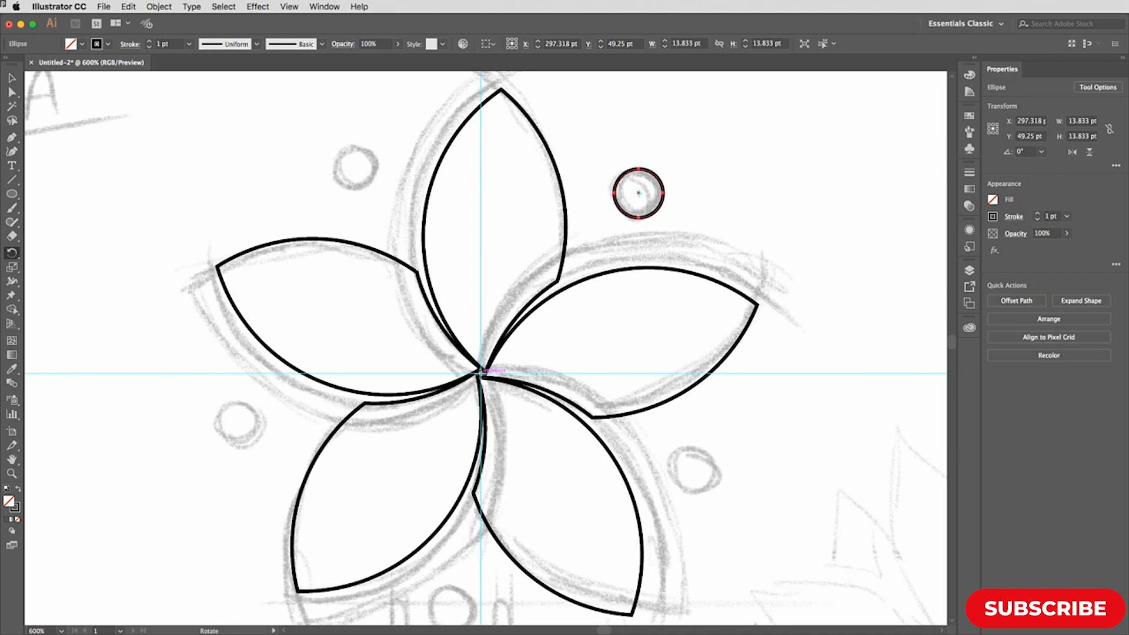
left_click(481, 372, "alt")
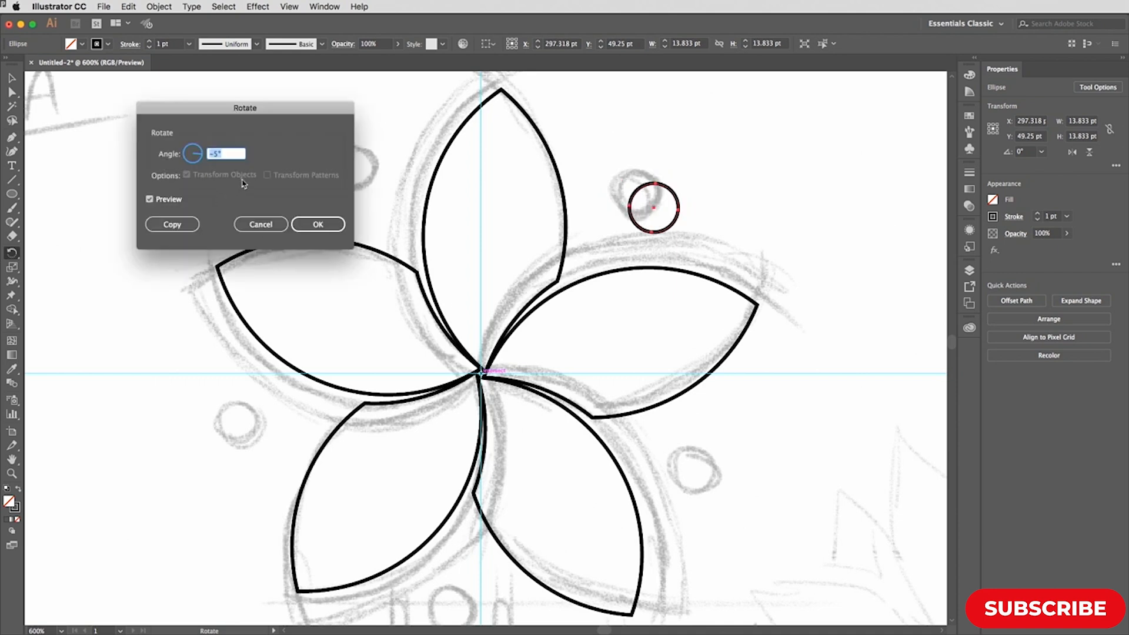
type("72")
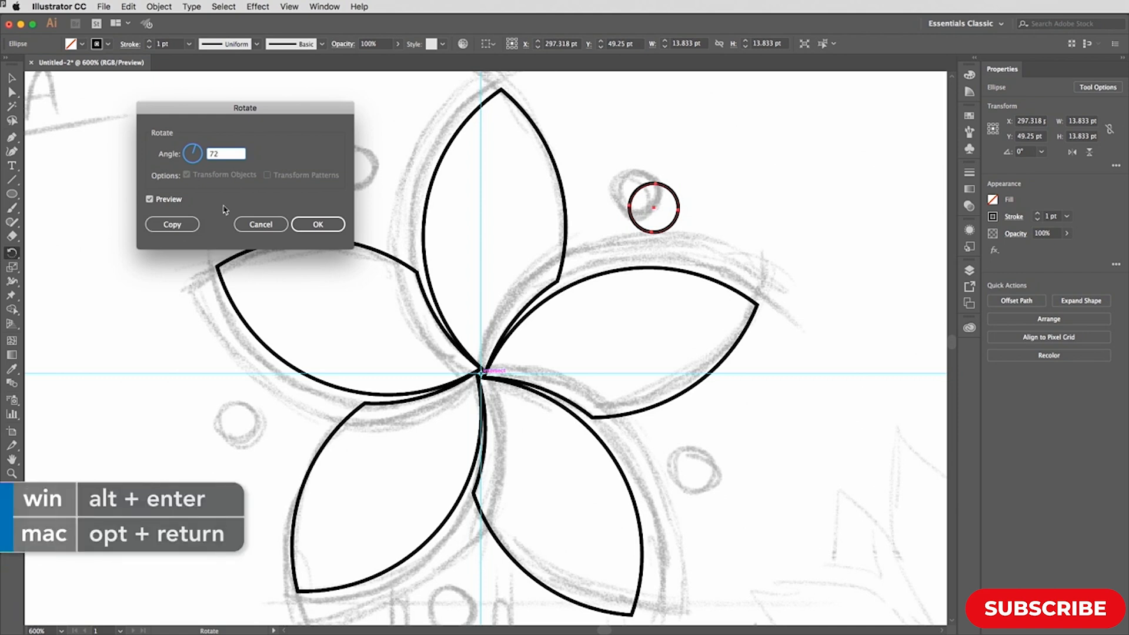
key("alt+Return")
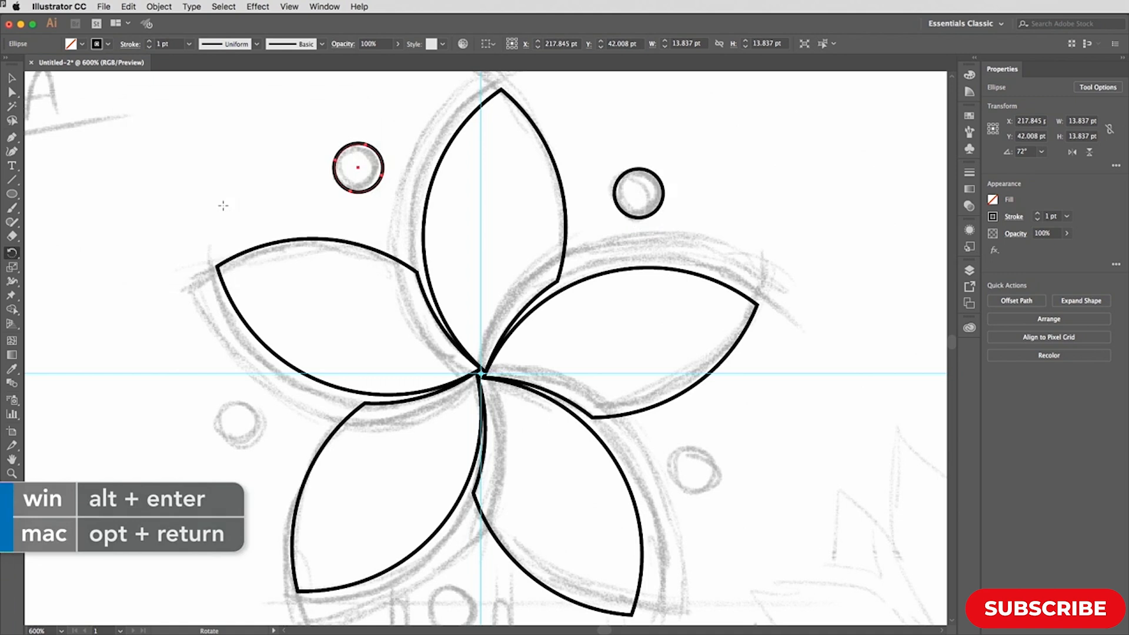
key("v")
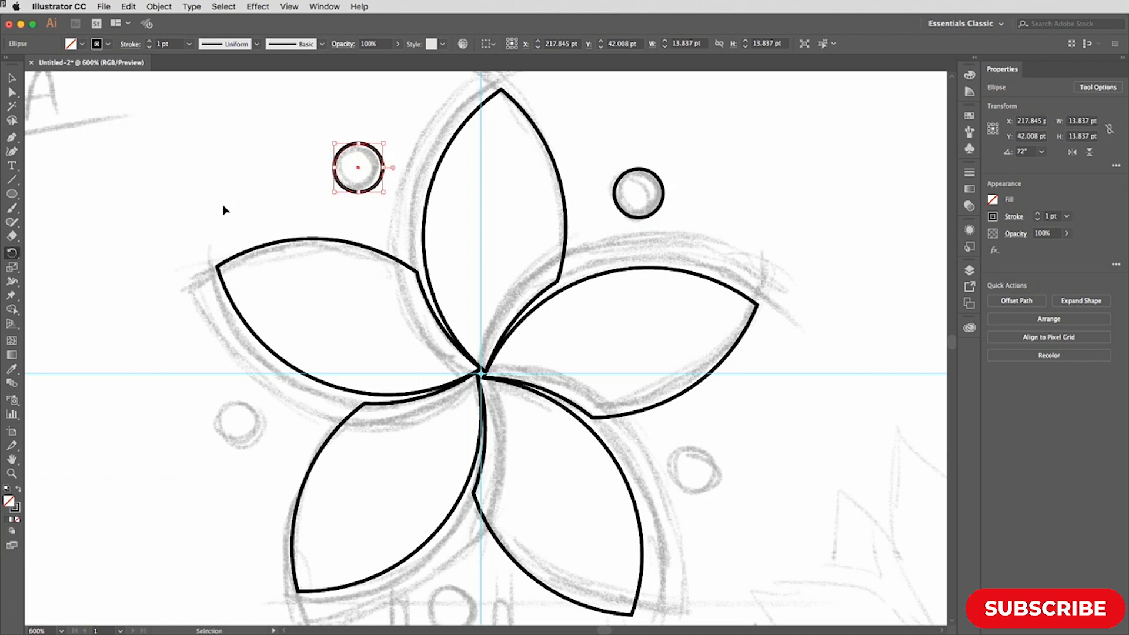
Repeat the 72° rotated copy of the circle three more times to complete the ring of five circles around the flower
key("super+d")
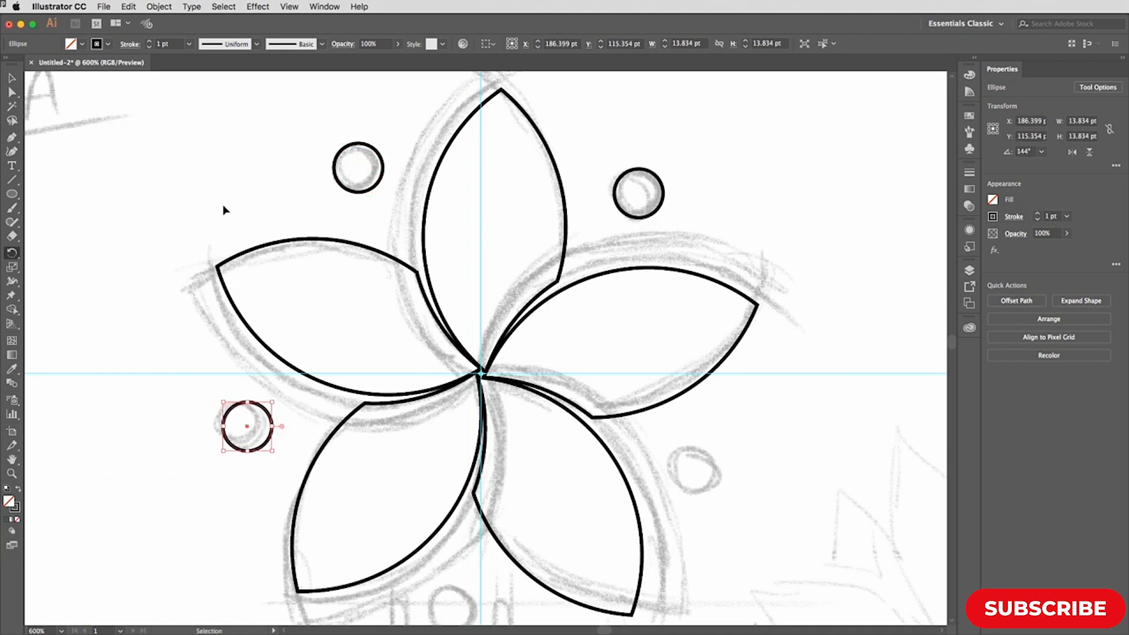
key("super+d")
key("super+d")
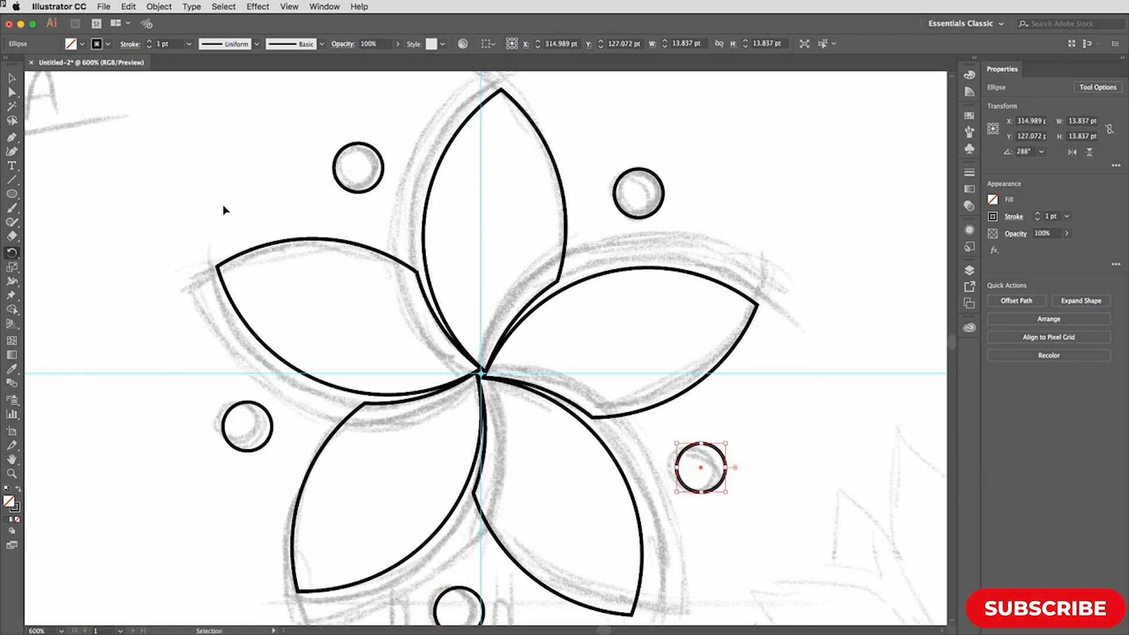
key("super+minus")
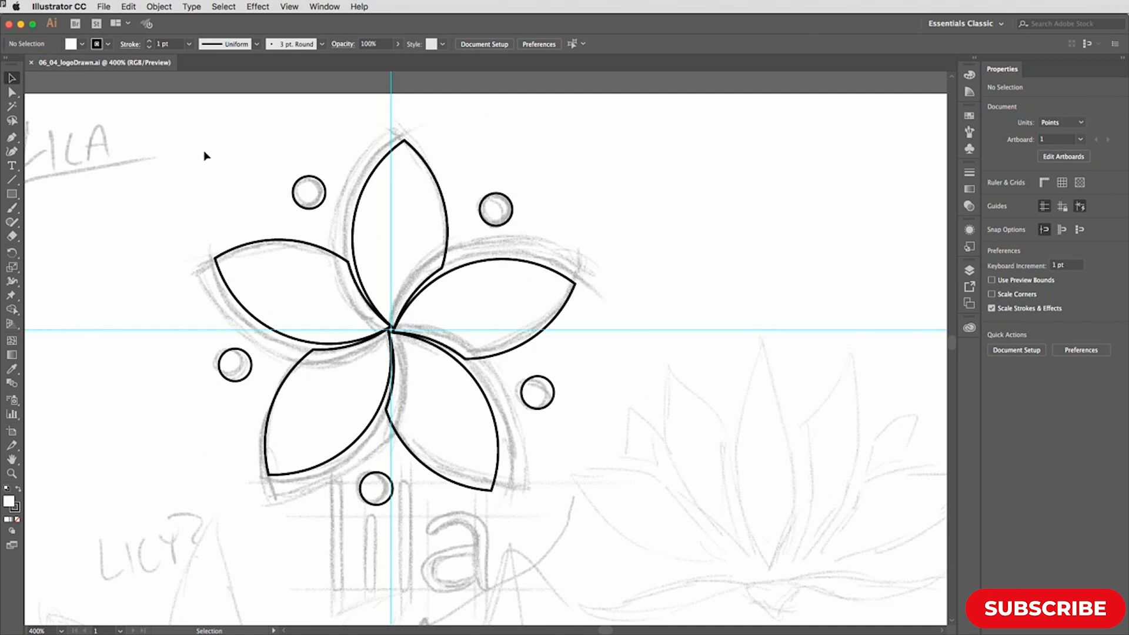
Select all petals and circles and swap their fill and stroke so they are solid black
left_click_drag(196, 147, 576, 498)
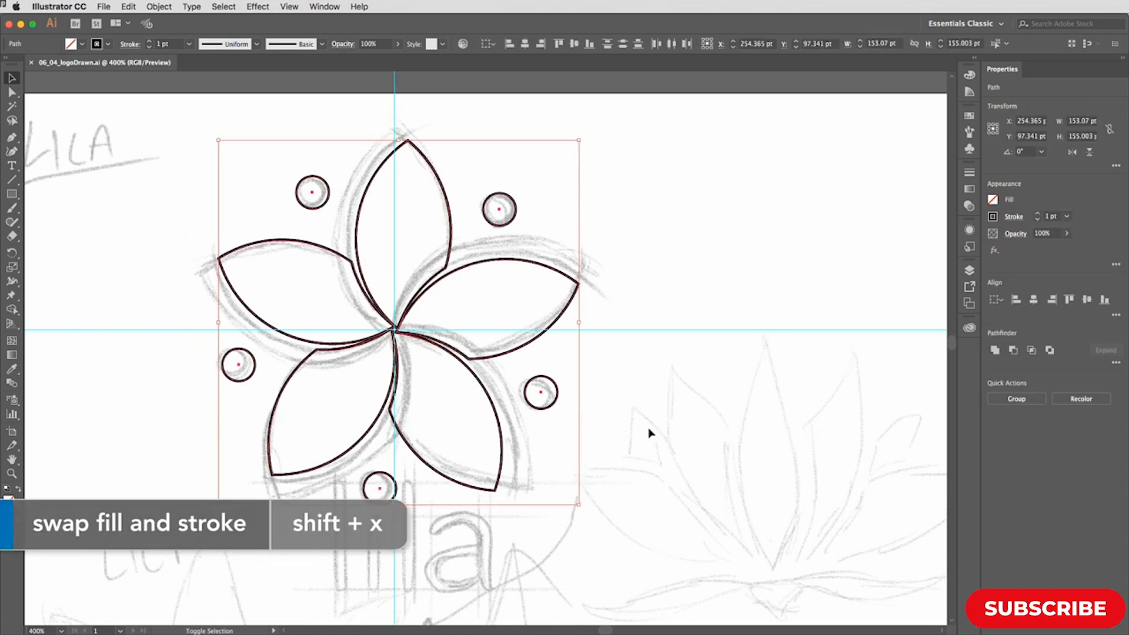
key("shift+x")
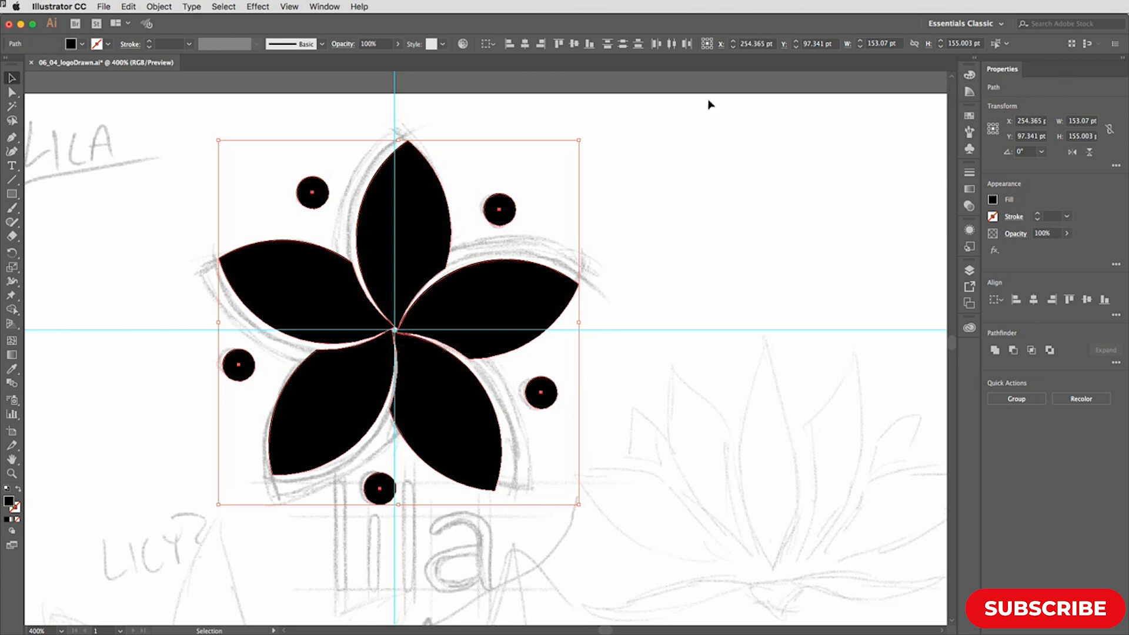
Set the fill colour of the selected petals and circles to RGB 163, 129, 189
left_click(326, 6)
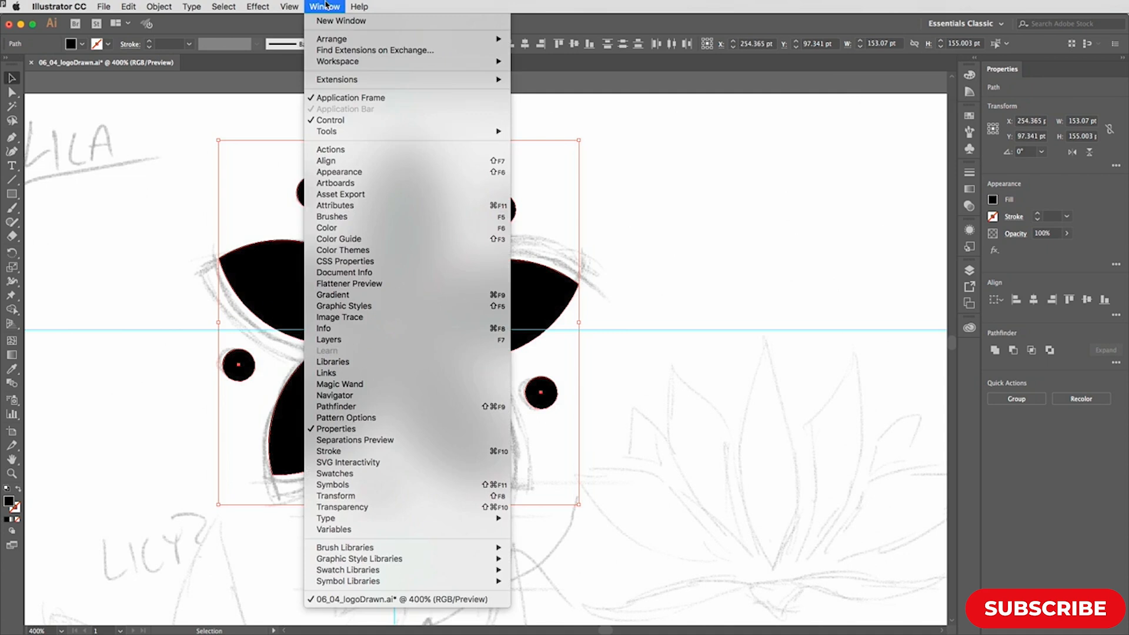
left_click(327, 5)
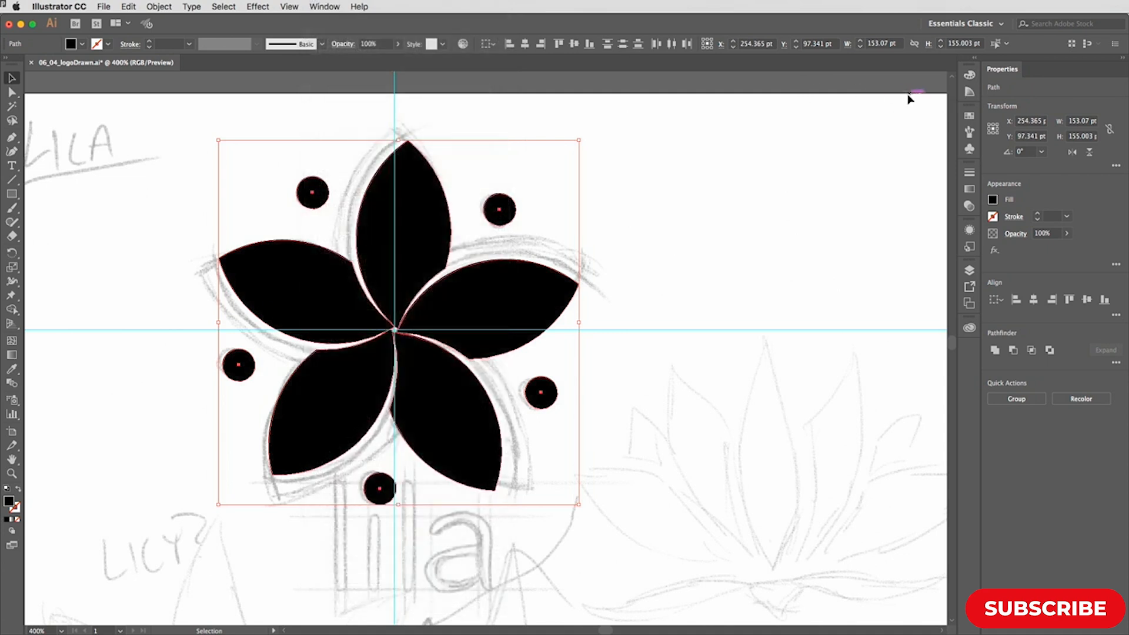
left_click(970, 76)
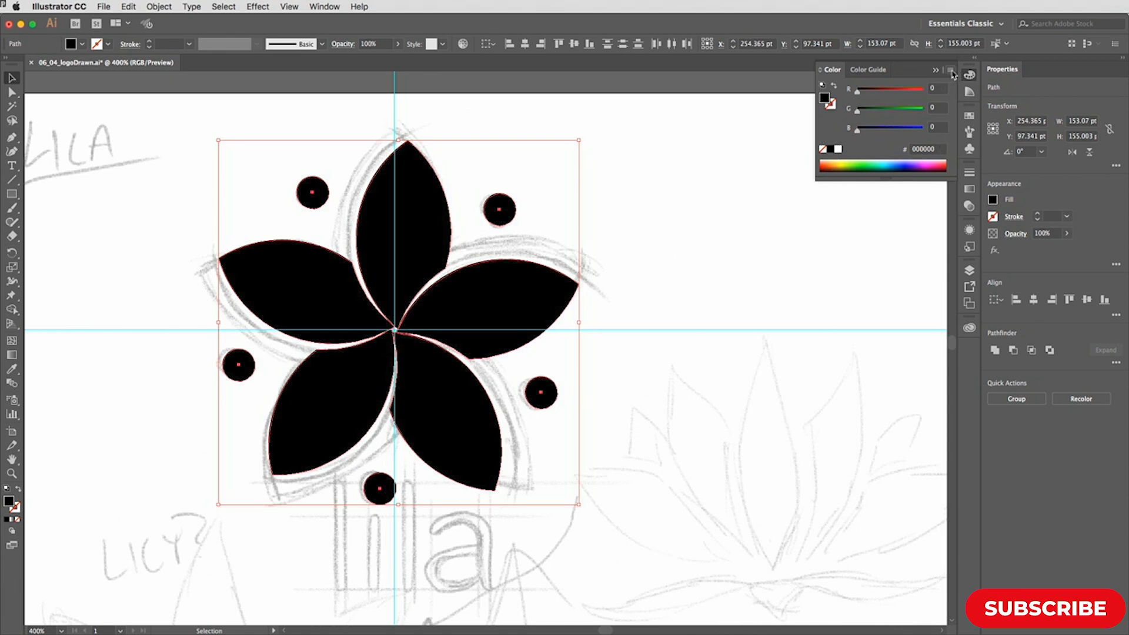
left_click(950, 70)
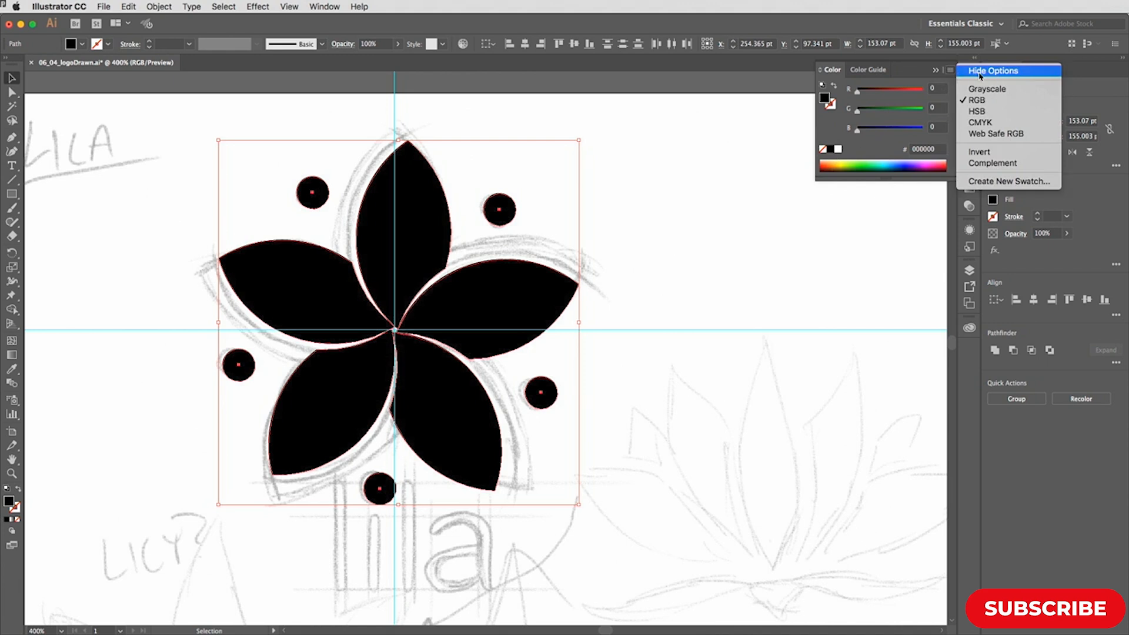
left_click(906, 82)
left_click(935, 90)
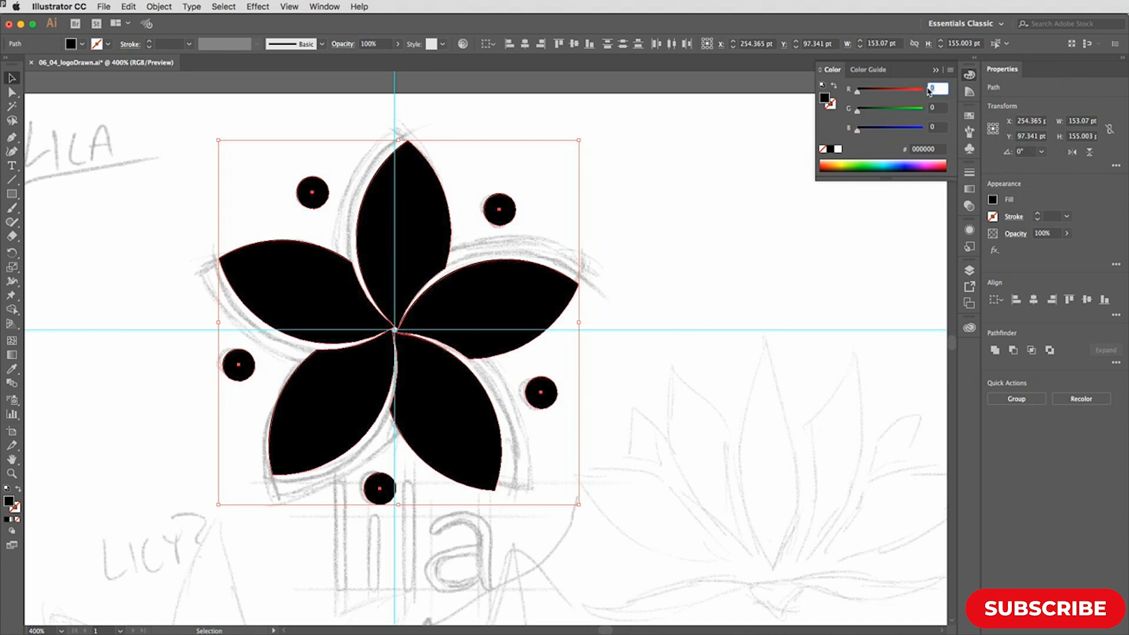
type("163")
key("Tab")
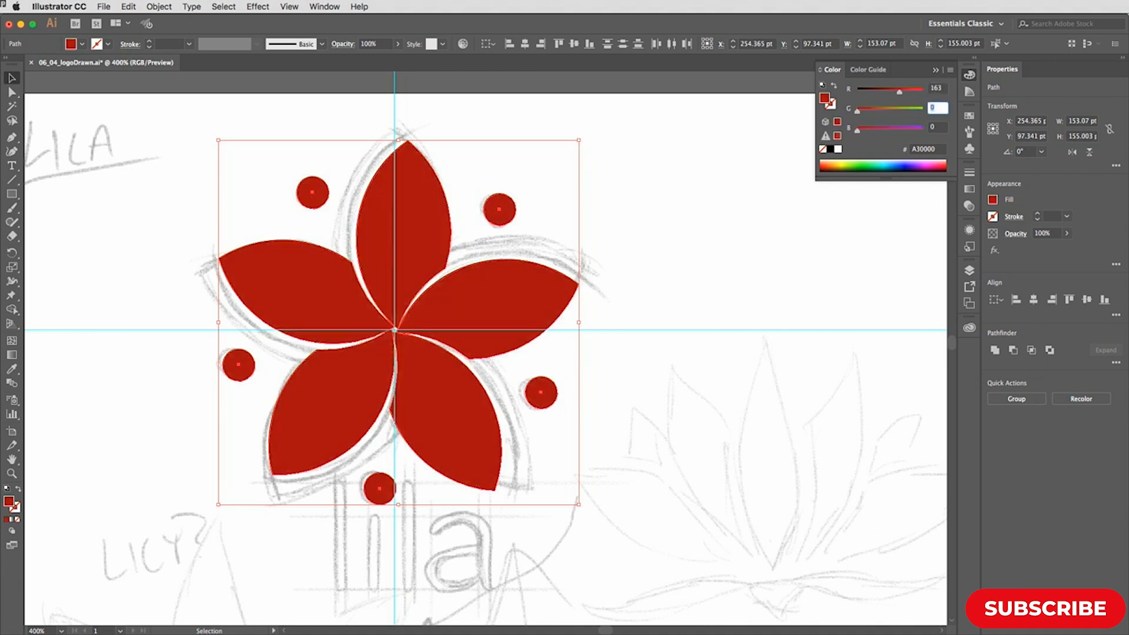
type("129")
key("Tab")
type("189")
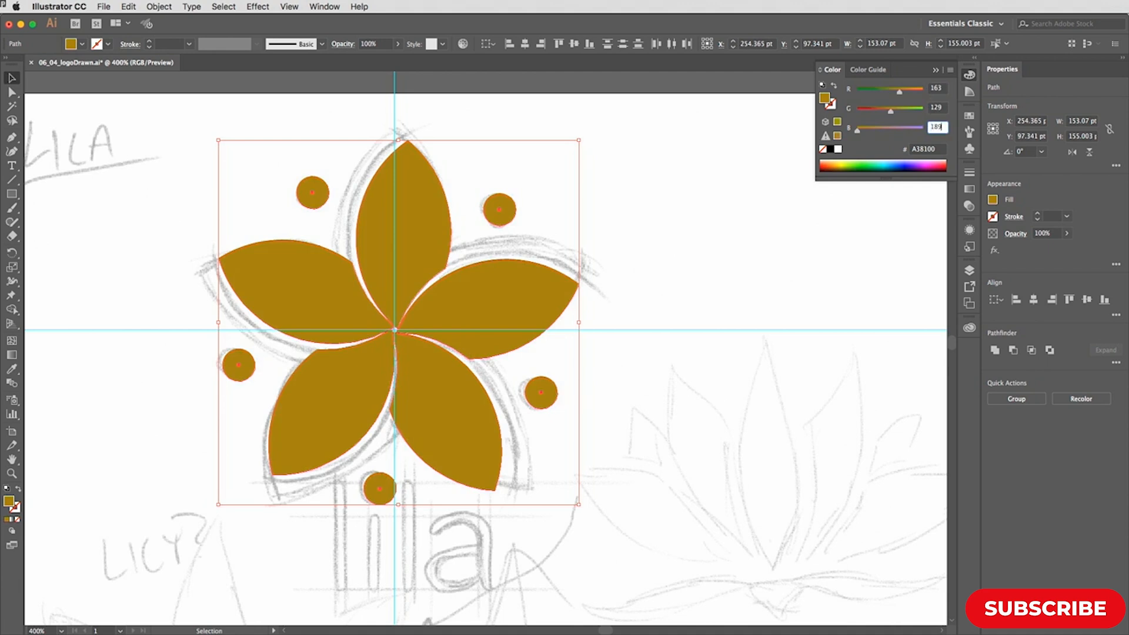
key("Return")
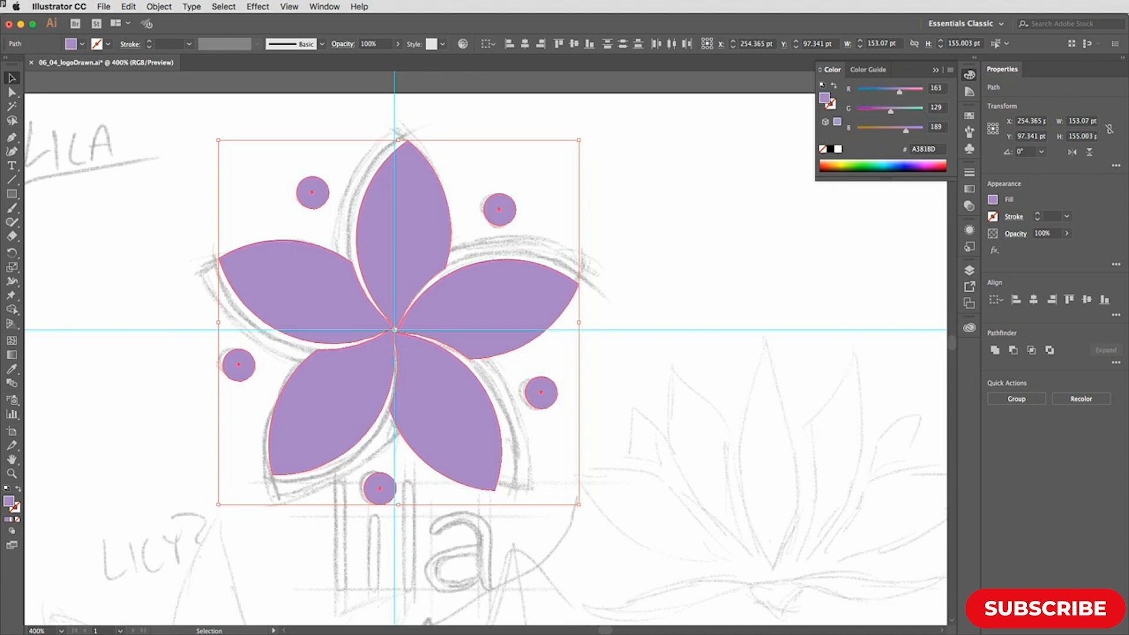
Save the purple fill as a global process swatch named "lila lilac", check it among the swatches, and deselect the artwork
left_click(950, 70)
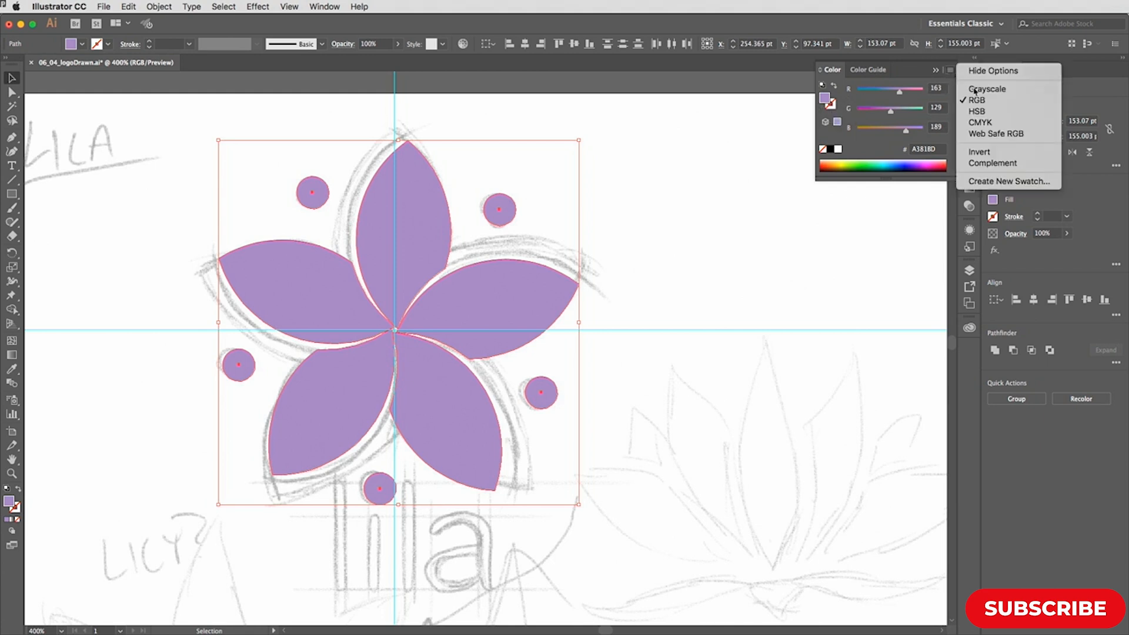
left_click(1008, 181)
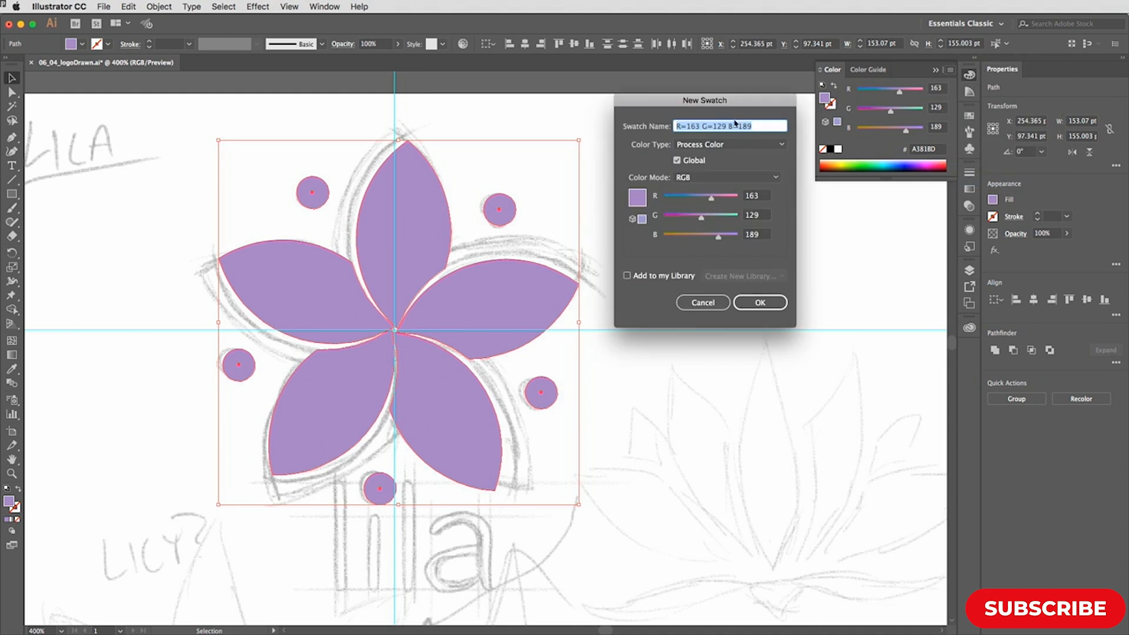
left_click_drag(677, 108, 681, 152)
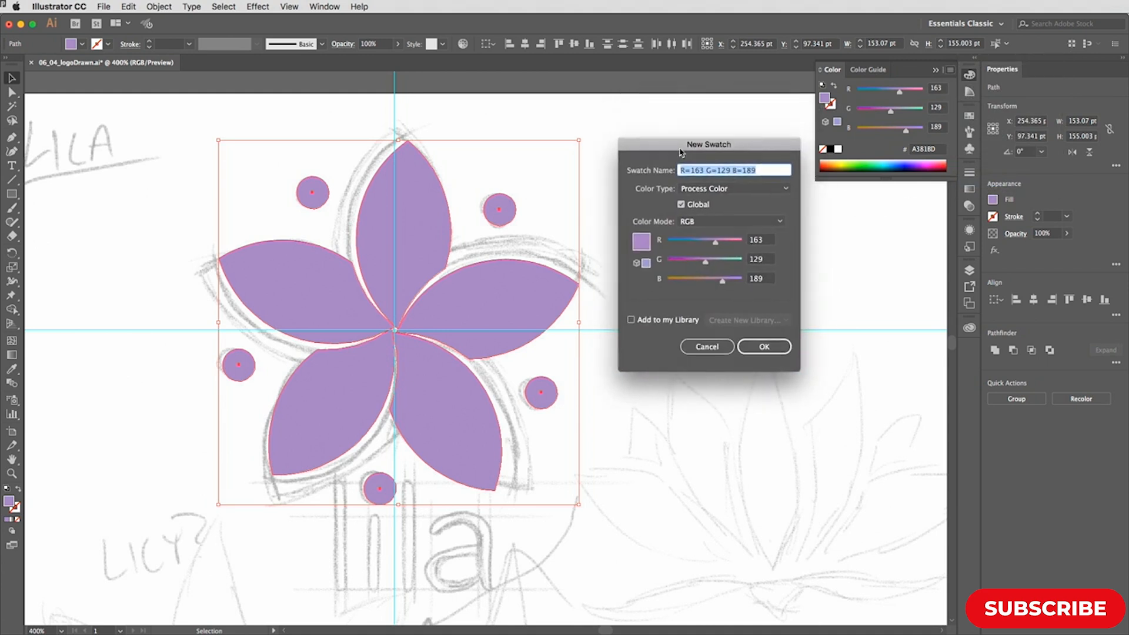
key("BackSpace")
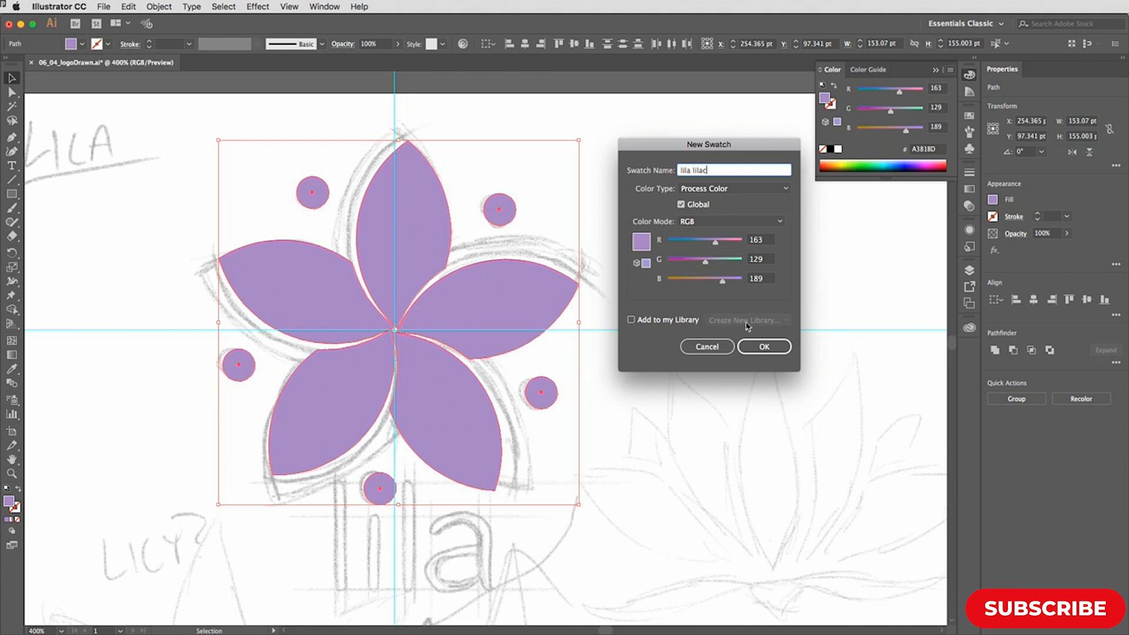
left_click(768, 350)
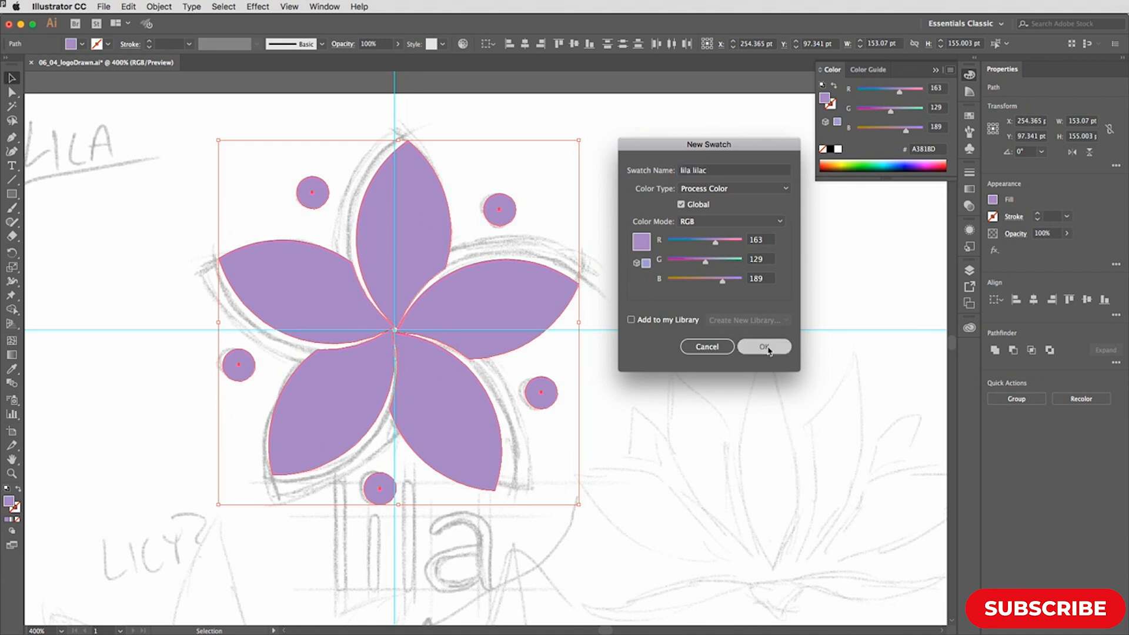
left_click(969, 115)
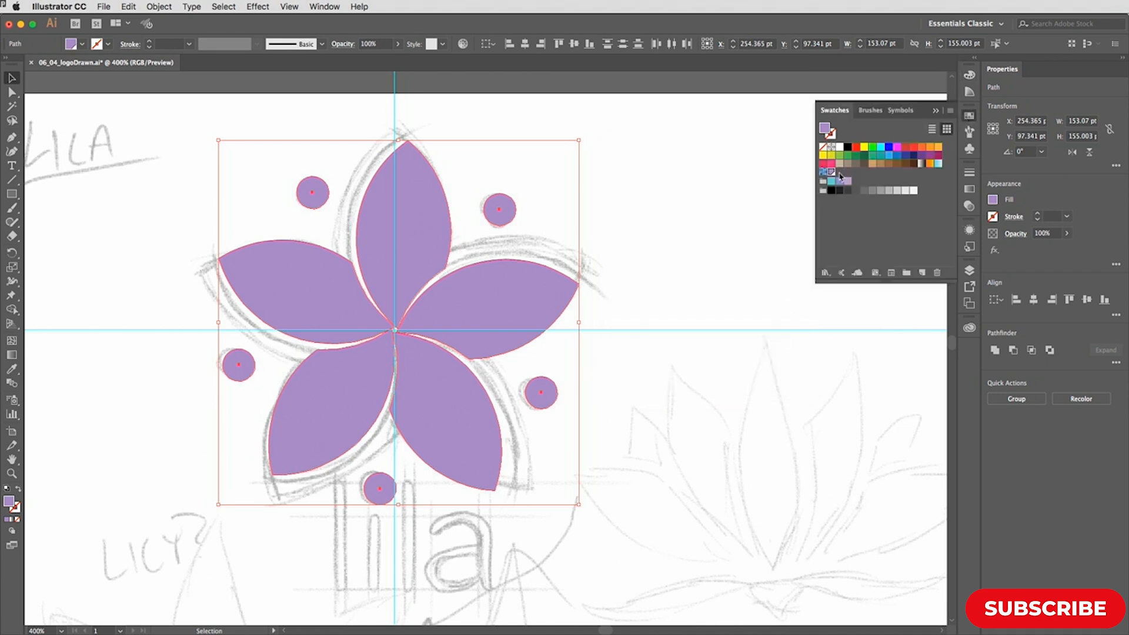
left_click(969, 115)
left_click(672, 179)
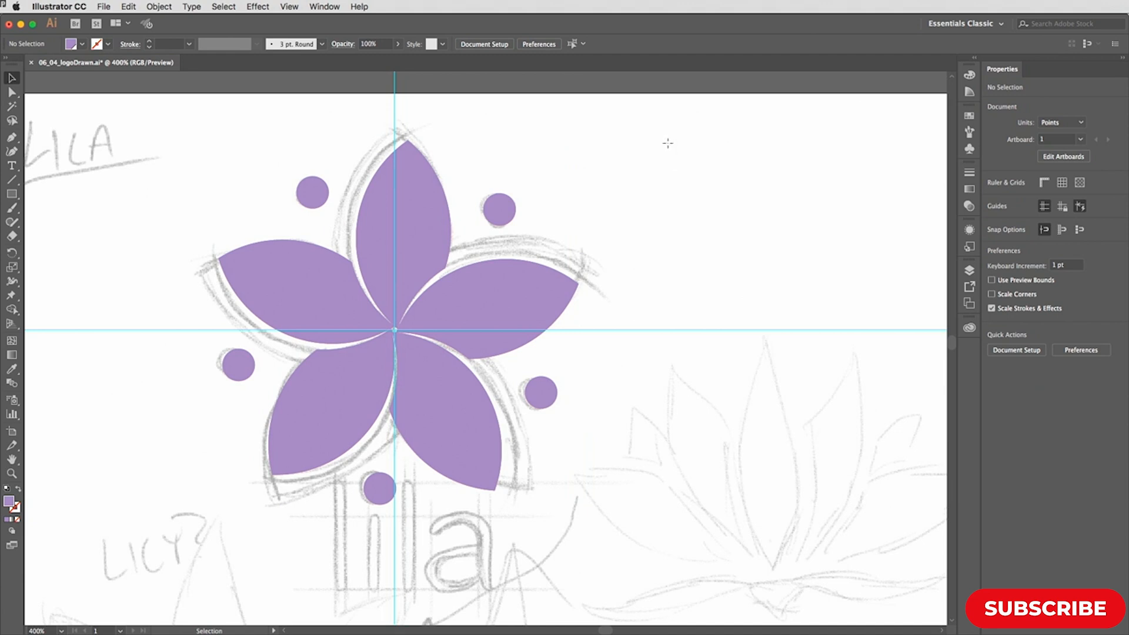
Draw a purple square about 14.5 pt wide beside the flower and copy it downward into an evenly spaced column of five
key("m")
left_click_drag(665, 140, 698, 174)
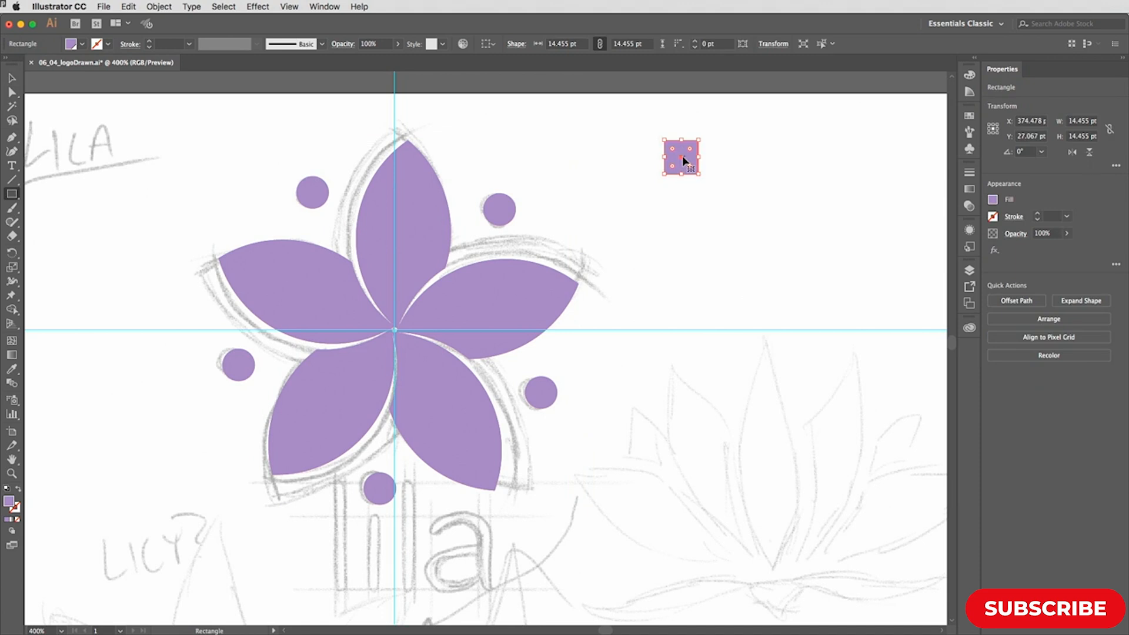
left_click_drag(682, 158, 690, 206)
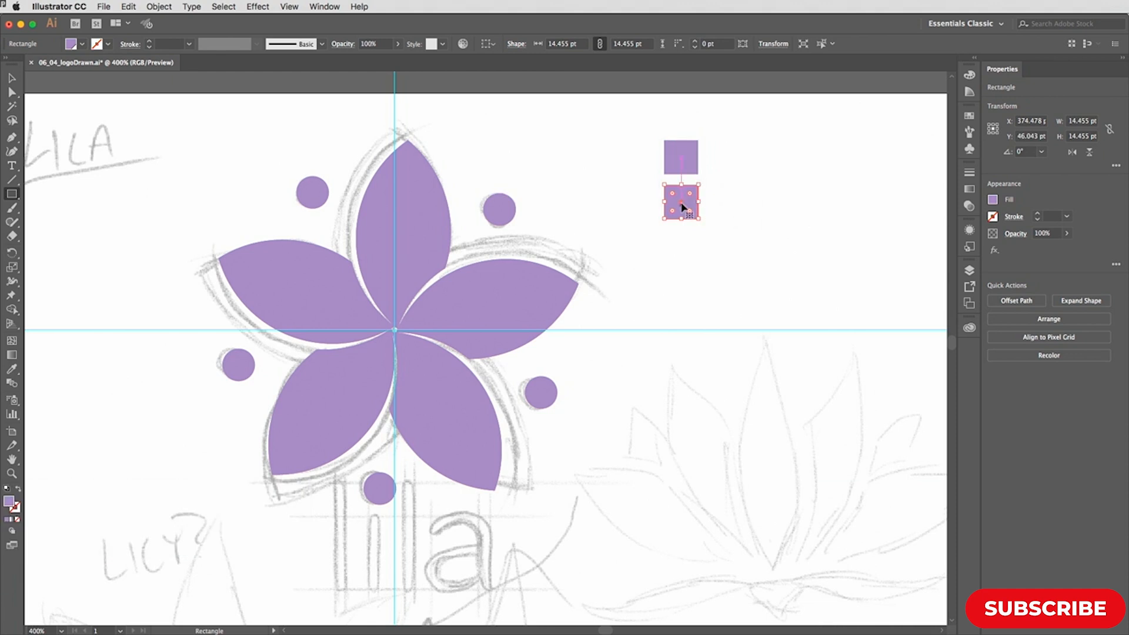
key("super+d")
key("super+d")
key("super+d")
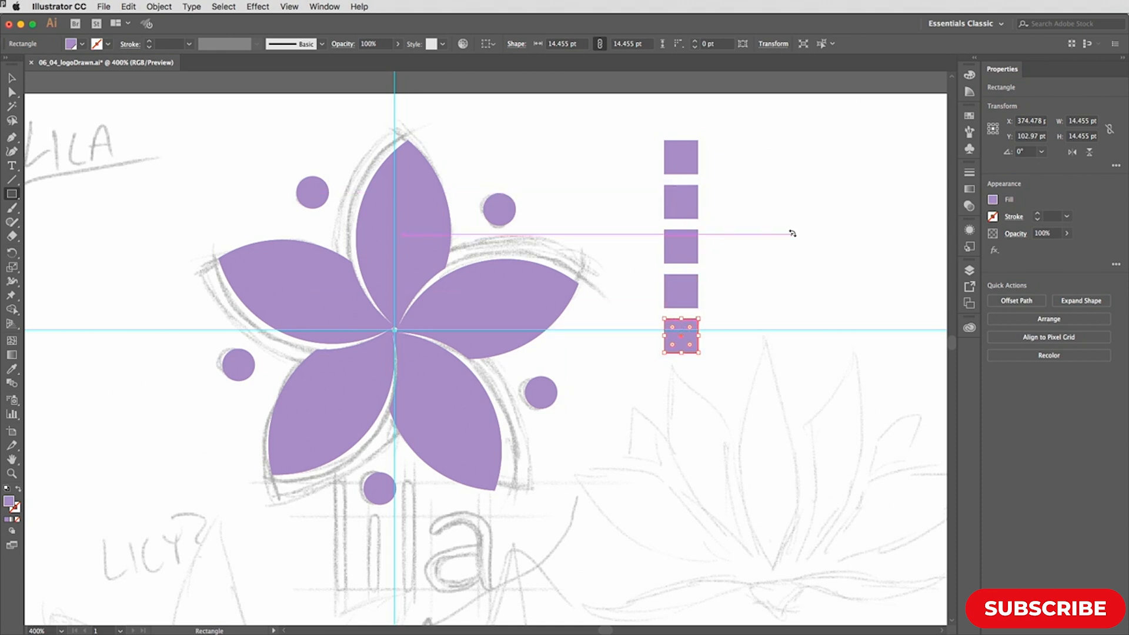
Browse the Color Guide's harmony rules and apply the Tetrad rule based on the purple swatch colour
left_click(970, 93)
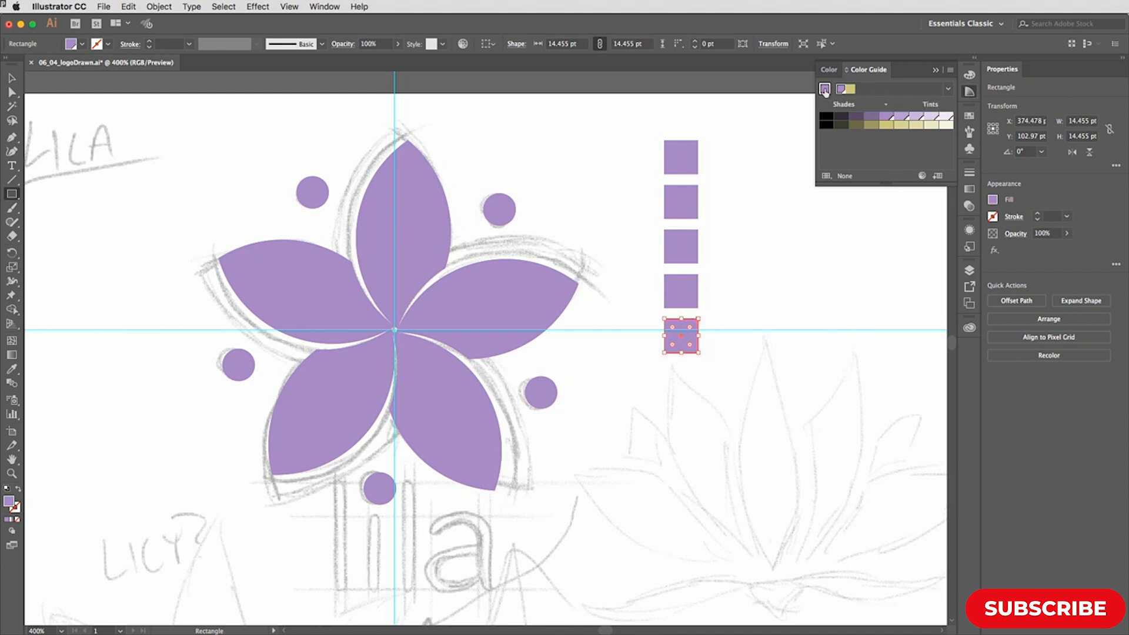
left_click(948, 89)
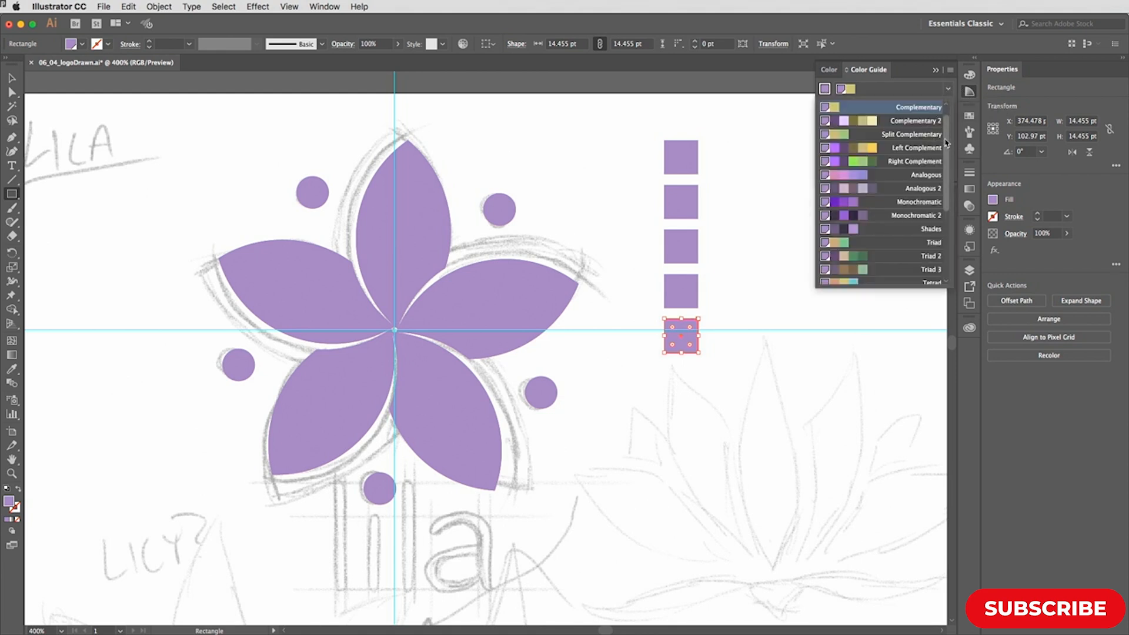
scroll(947, 154, "down", 5)
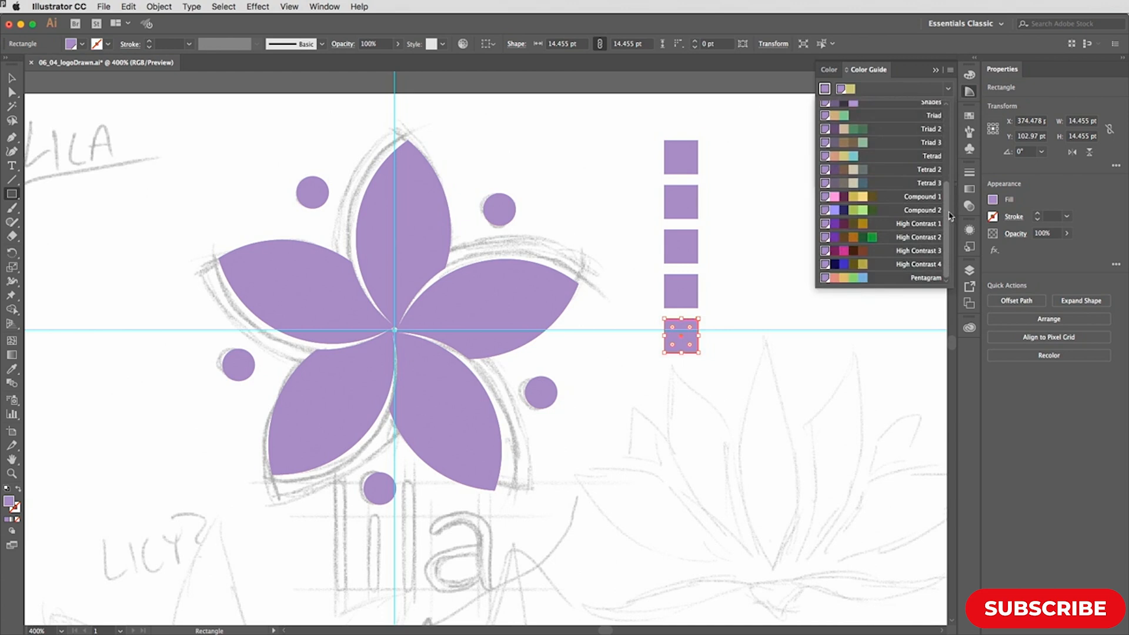
scroll(950, 202, "up", 5)
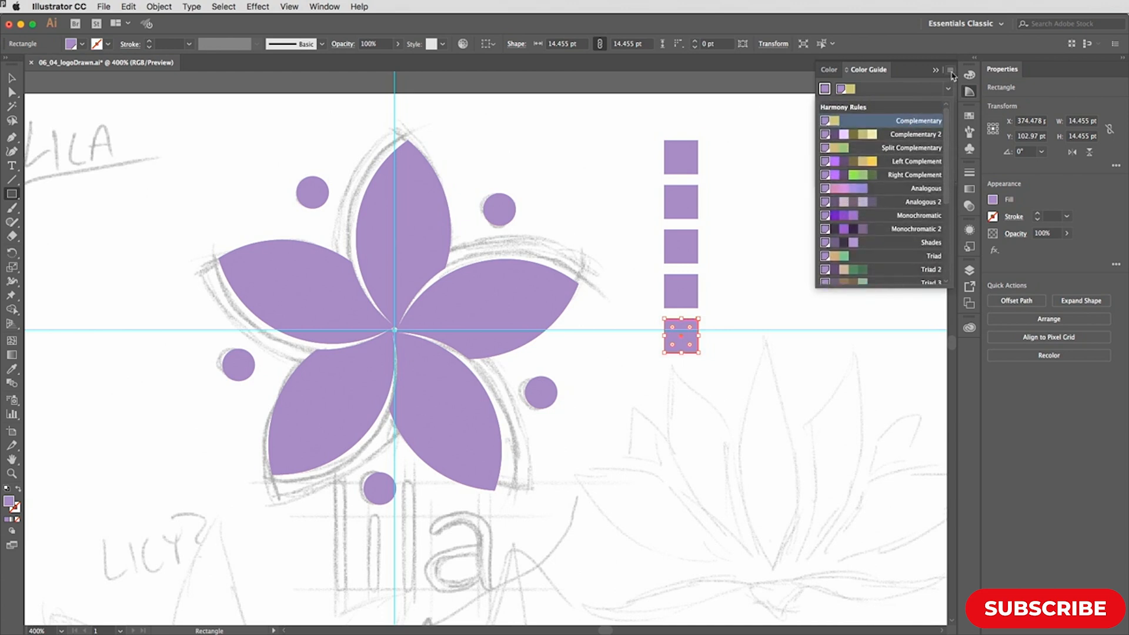
left_click(952, 74)
left_click(952, 74)
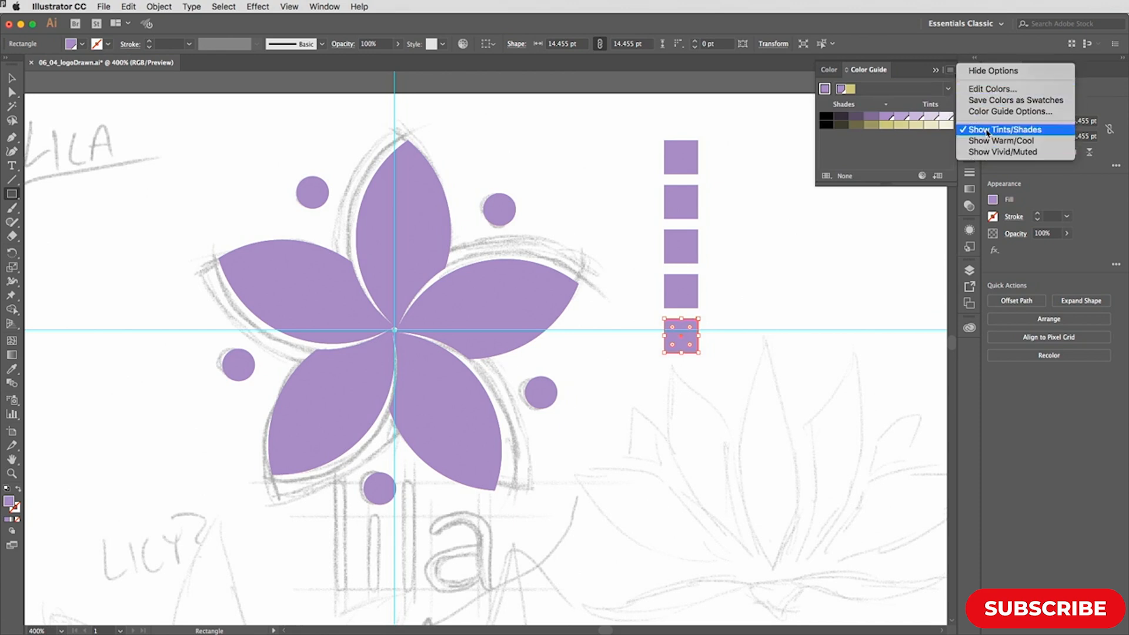
left_click(910, 75)
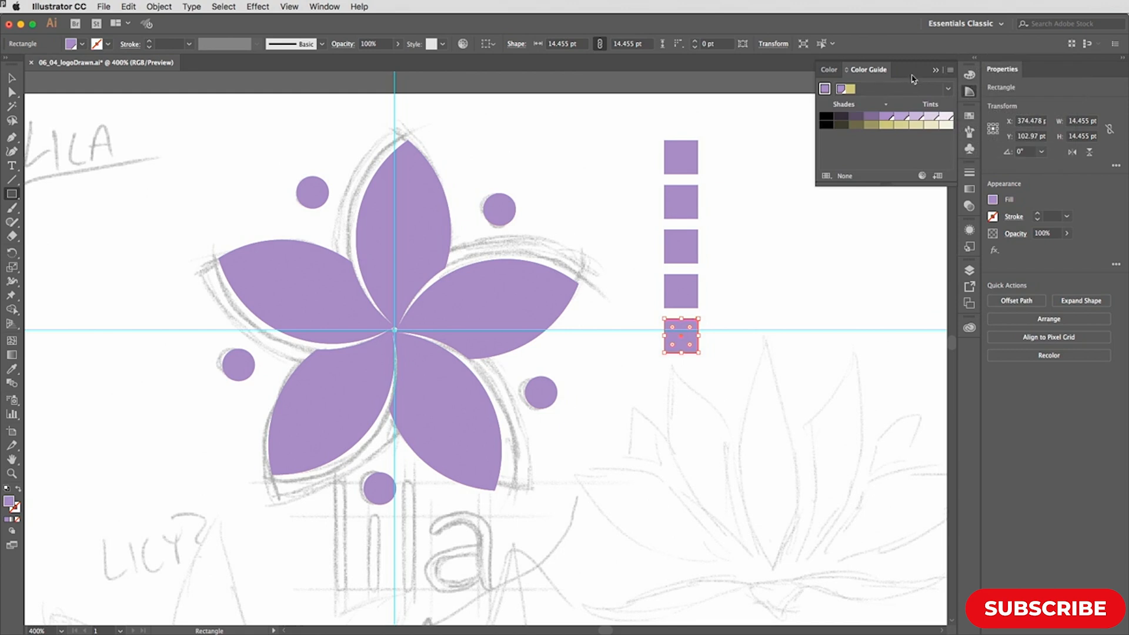
left_click(947, 88)
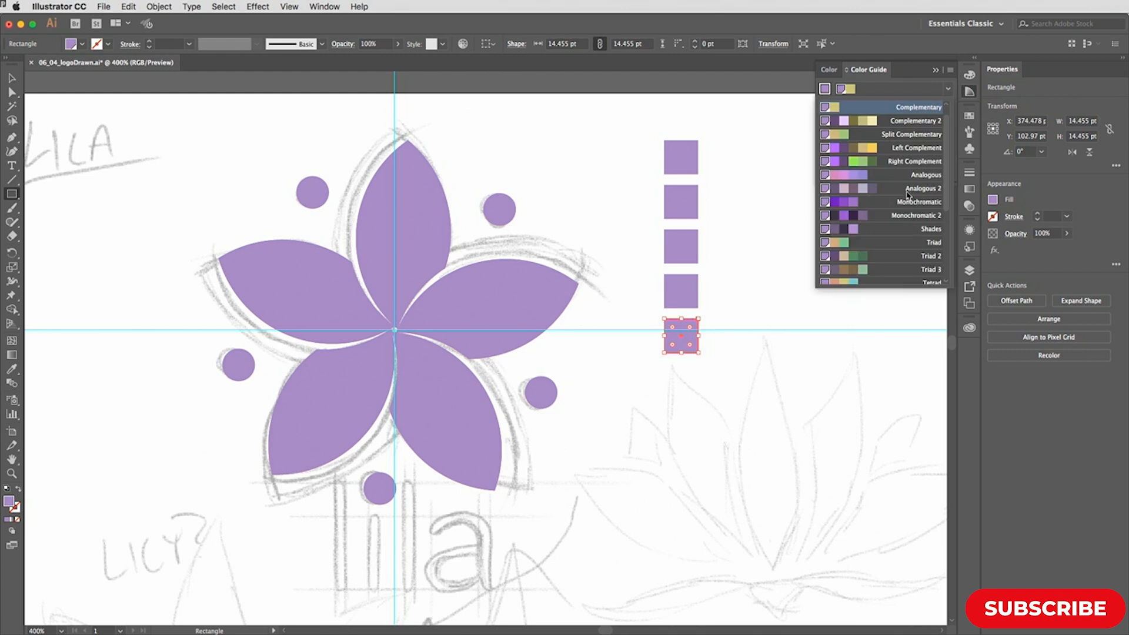
scroll(909, 198, "down", 1)
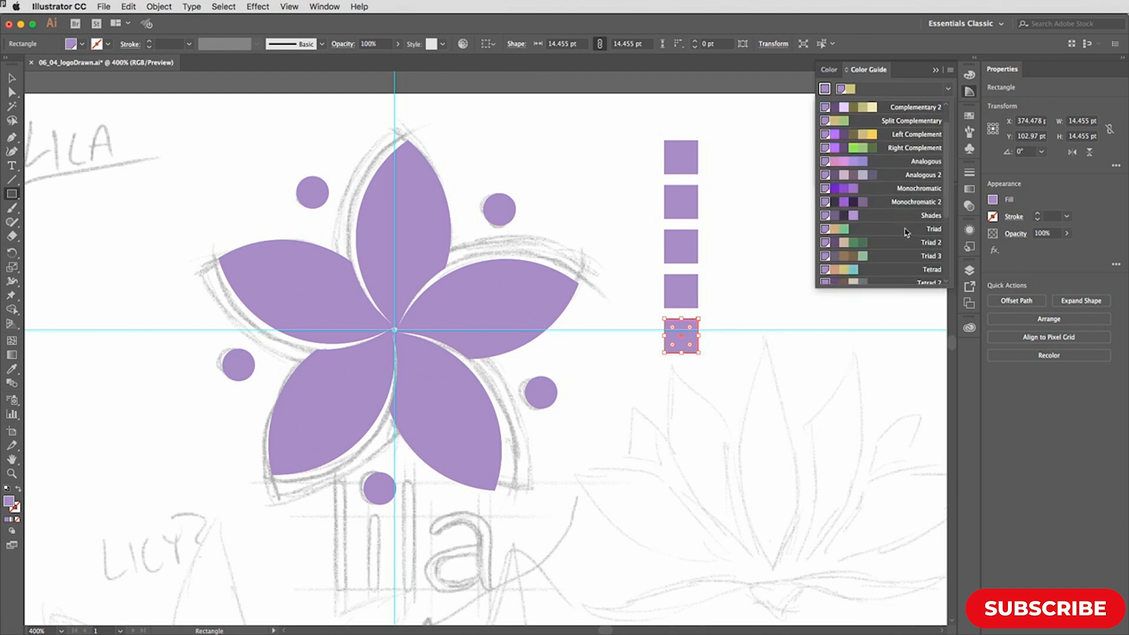
left_click(904, 270)
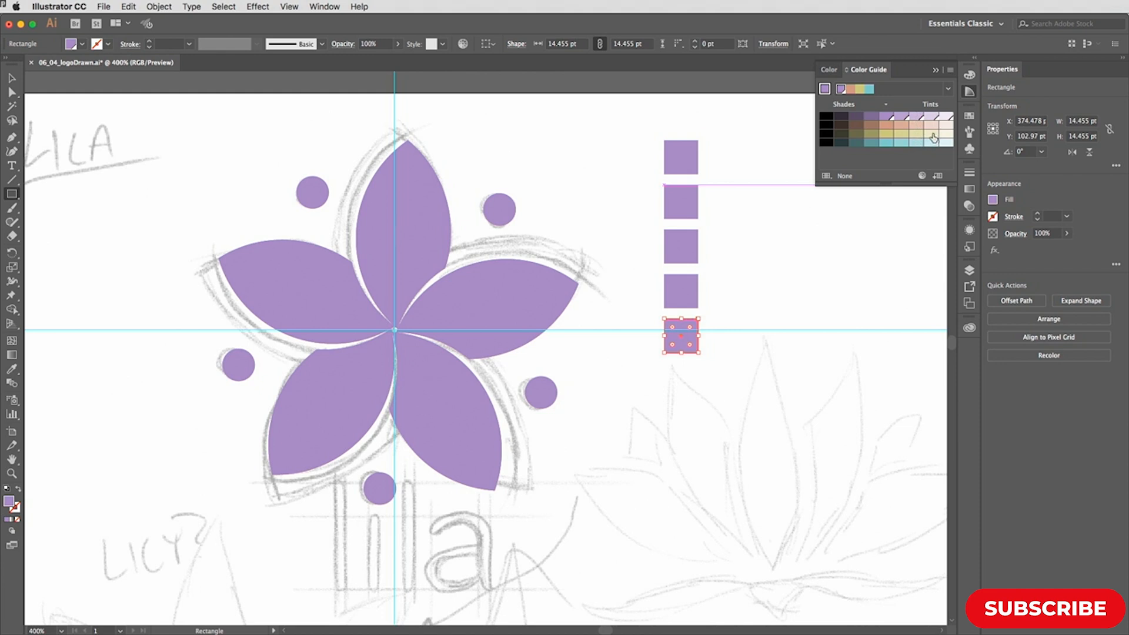
Fill the lowest square with a lighter purple tint from the Color Guide and save that tint's colour group to the swatches
left_click(915, 117)
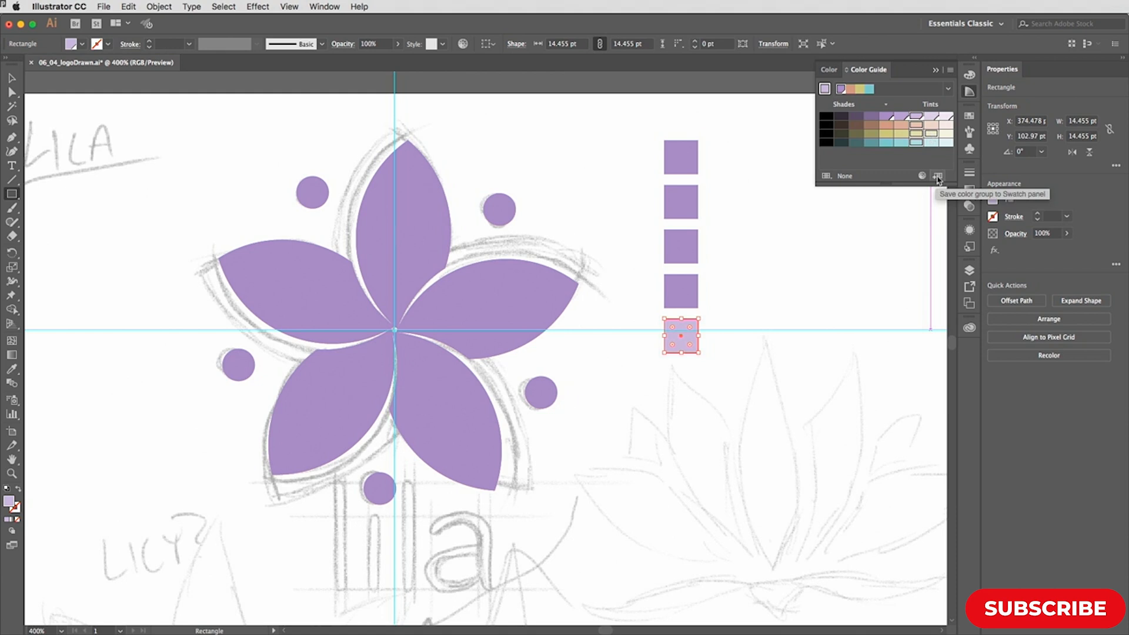
left_click(938, 177)
Move the "lila lilac" swatch into the newly saved tint colour group as its first colour
left_click(969, 119)
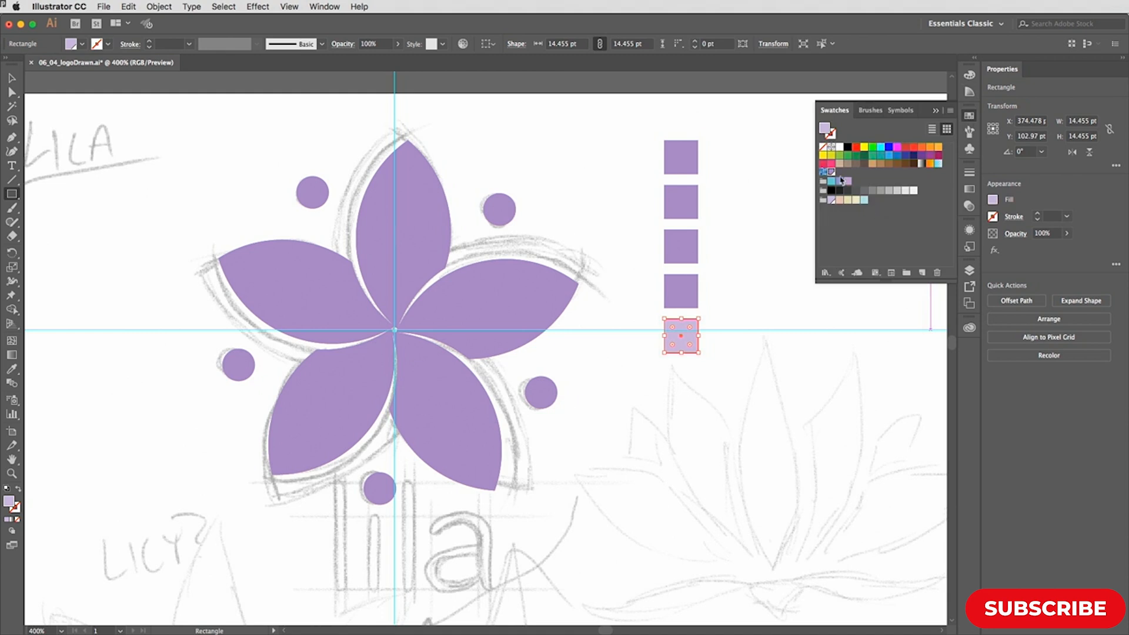
left_click_drag(831, 175, 828, 202)
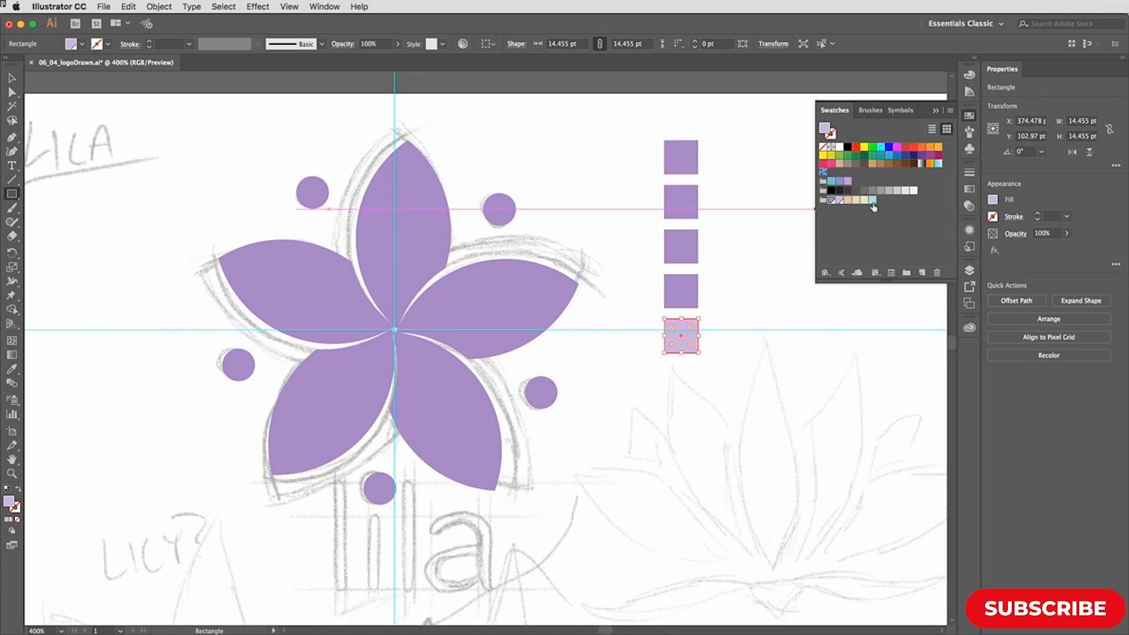
Fill the five squares from top to bottom with the colour group's lila lilac 60%, peach, yellow-green, pale cream and aqua swatches
left_click_drag(872, 200, 683, 292)
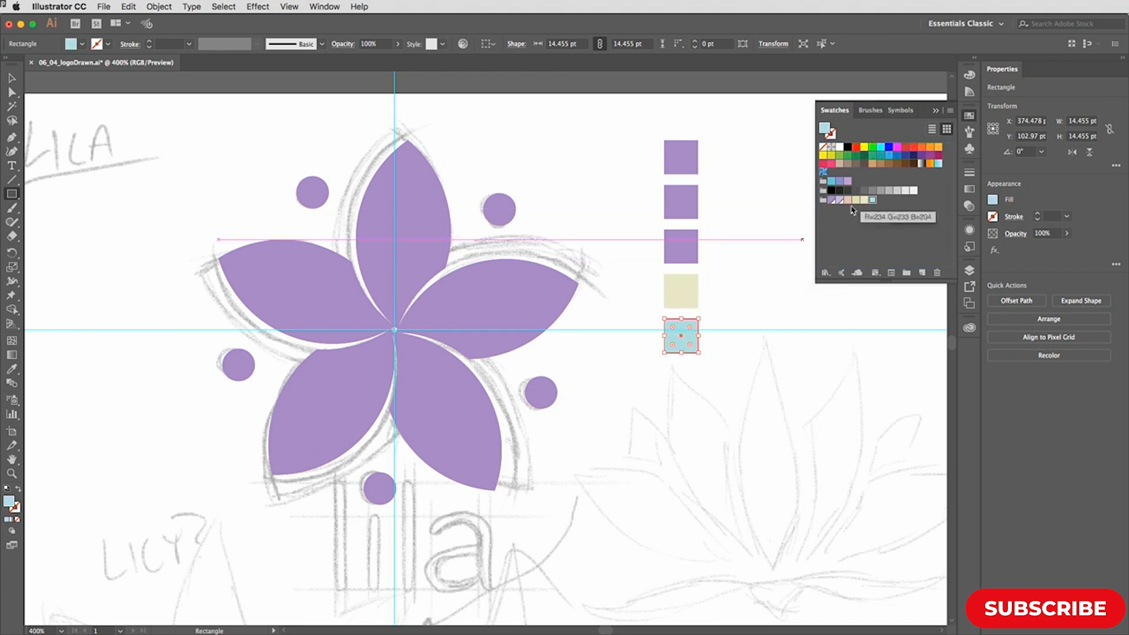
left_click_drag(856, 200, 691, 243)
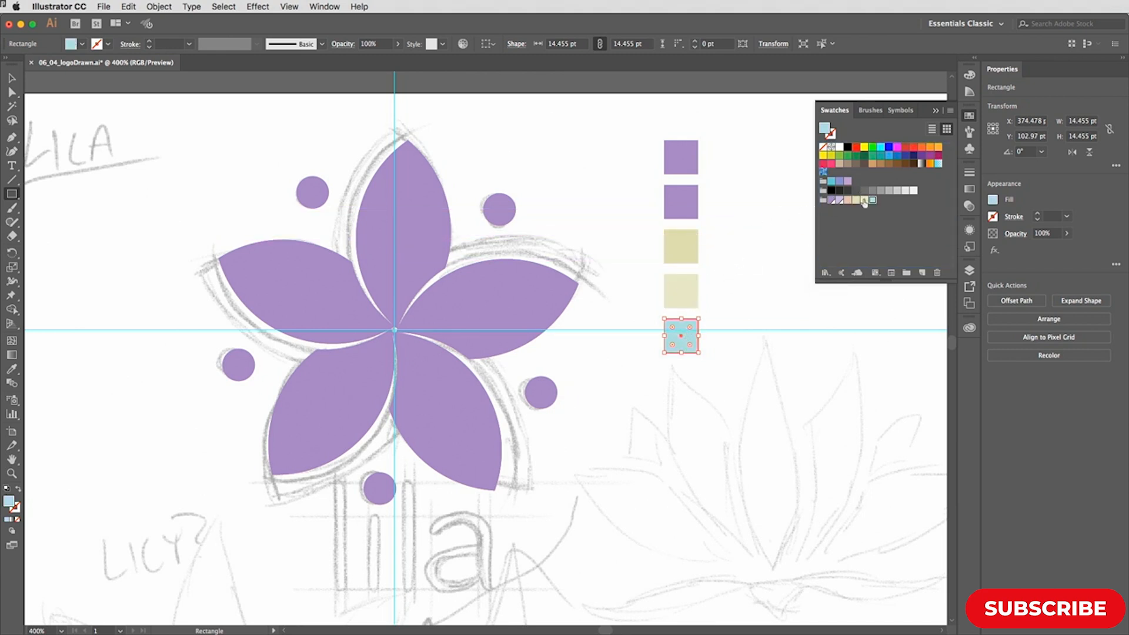
left_click_drag(847, 200, 681, 206)
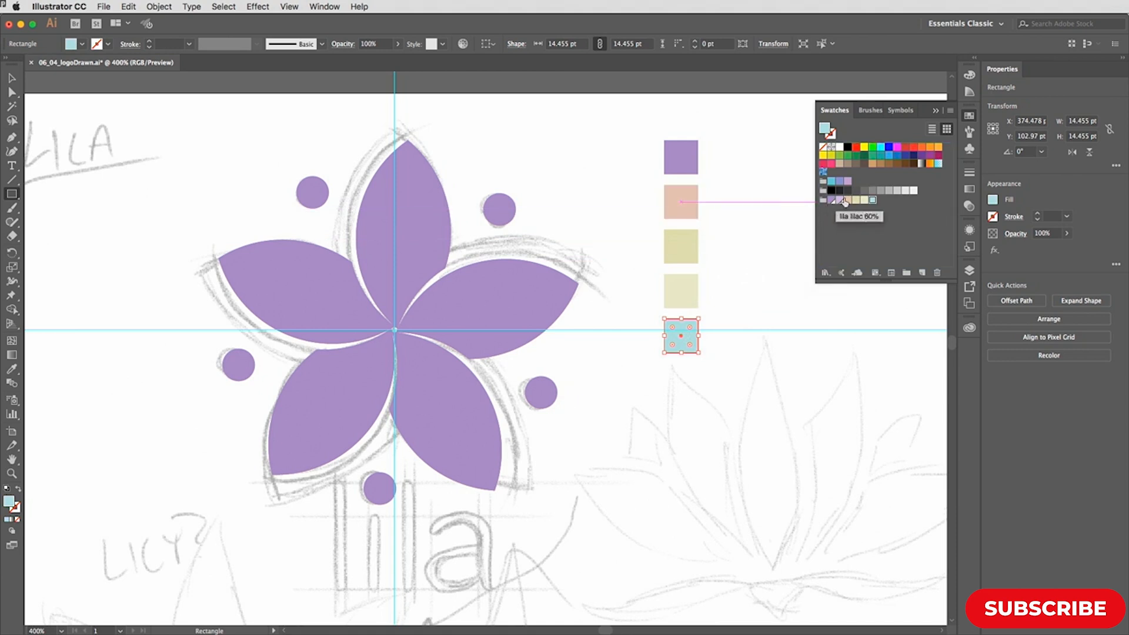
left_click_drag(839, 200, 684, 167)
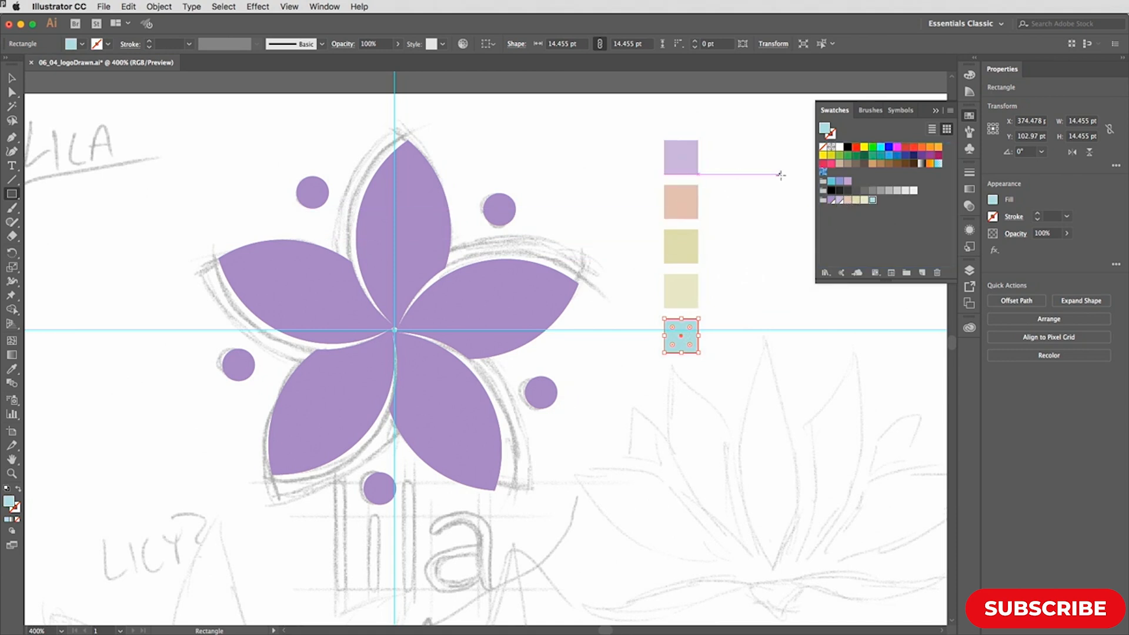
Move the column of five coloured squares over the flower to compare colours, and bring it back to the flower's right
key("v")
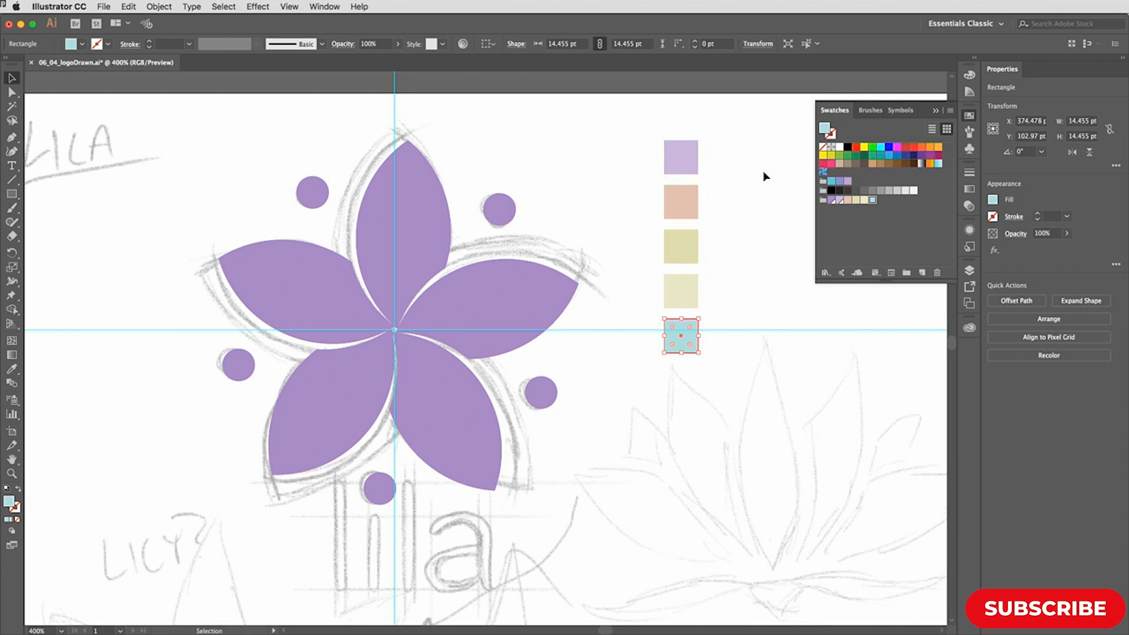
left_click(766, 175)
left_click_drag(750, 139, 421, 389)
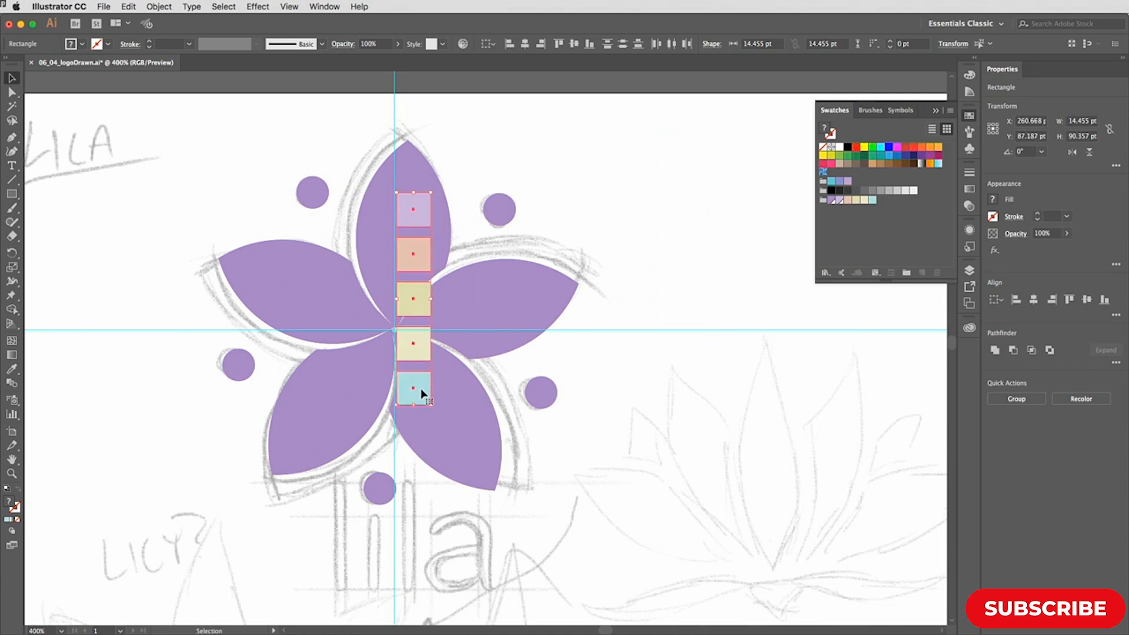
left_click_drag(422, 392, 692, 389)
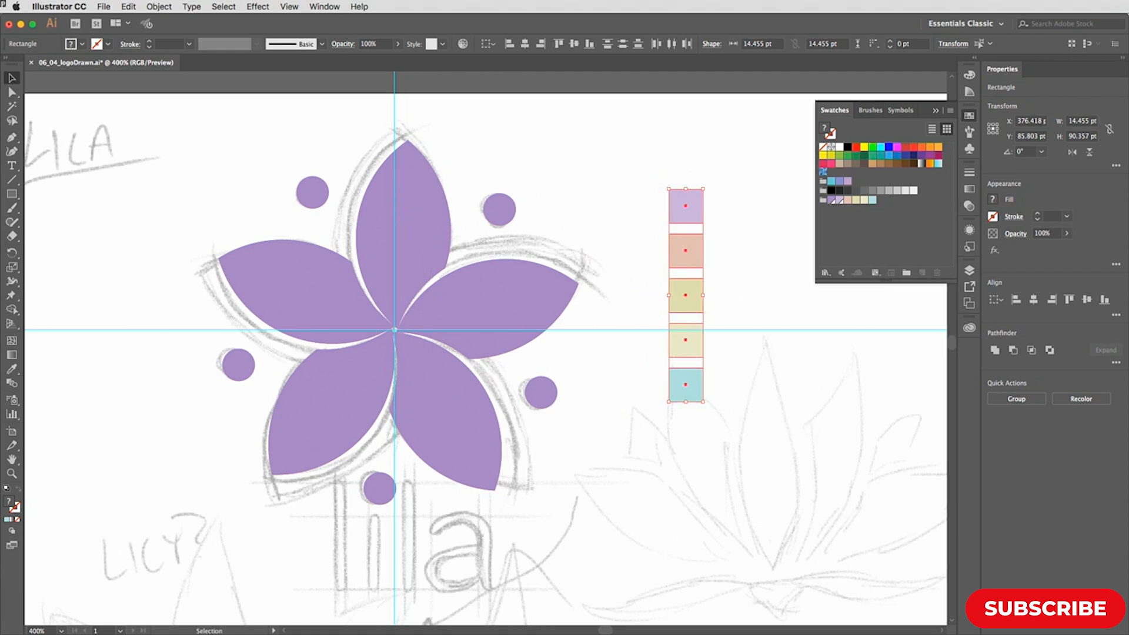
Recolour the five circles around the flower clockwise from the upper right with the lila lilac 60%, aqua, peach, yellow-green and pale cream swatches
left_click(501, 216)
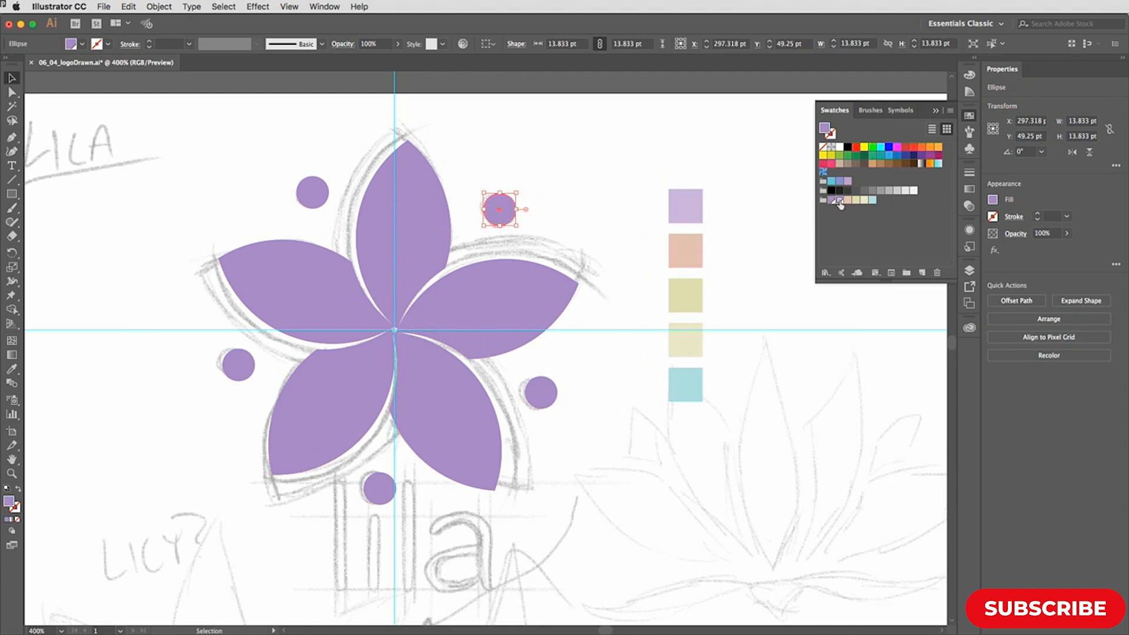
left_click(839, 201)
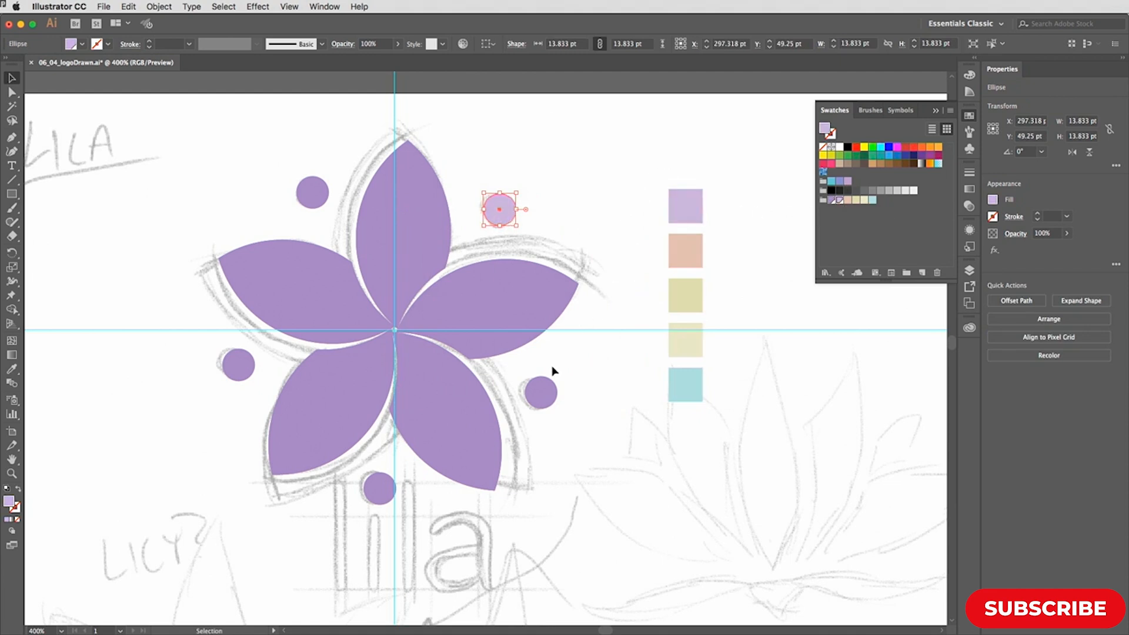
left_click(542, 392)
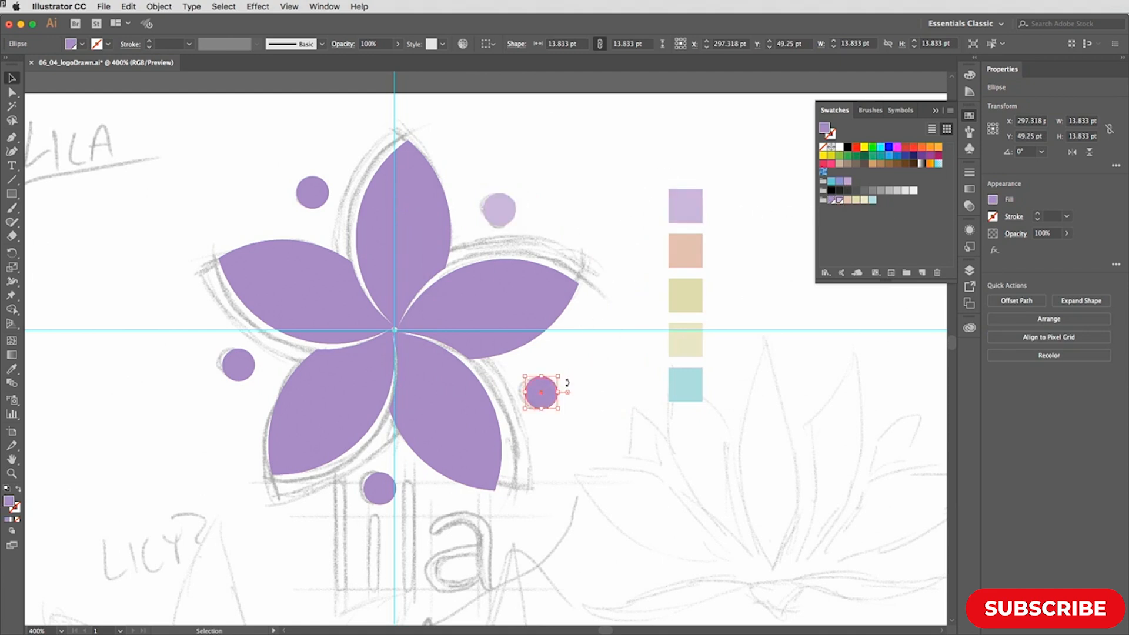
left_click(872, 200)
left_click(383, 491)
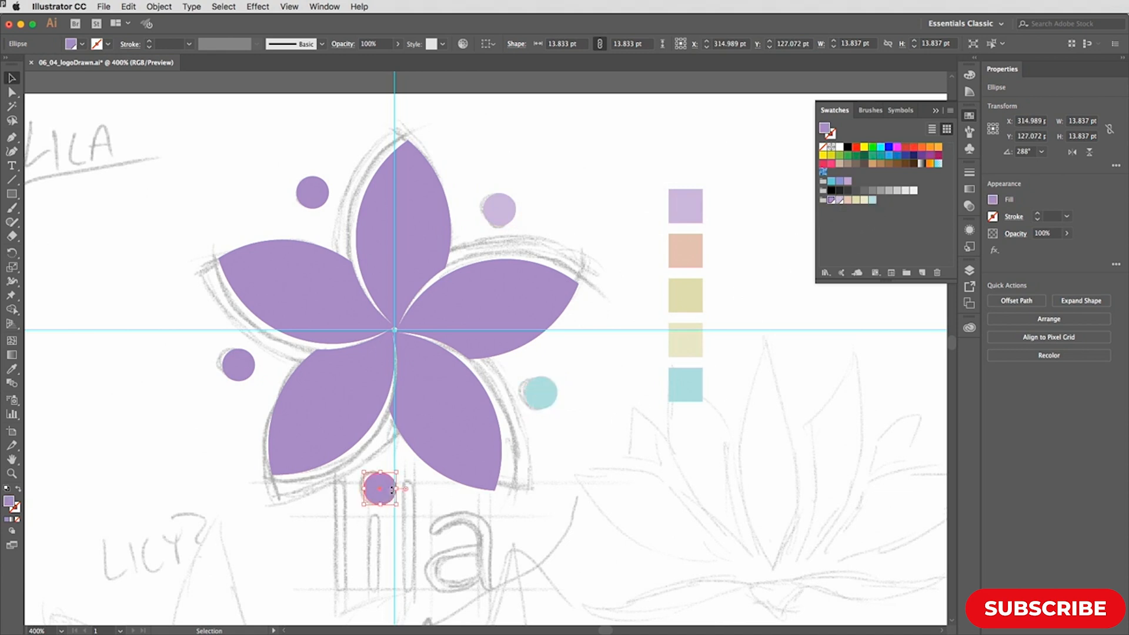
left_click(848, 201)
left_click(246, 371)
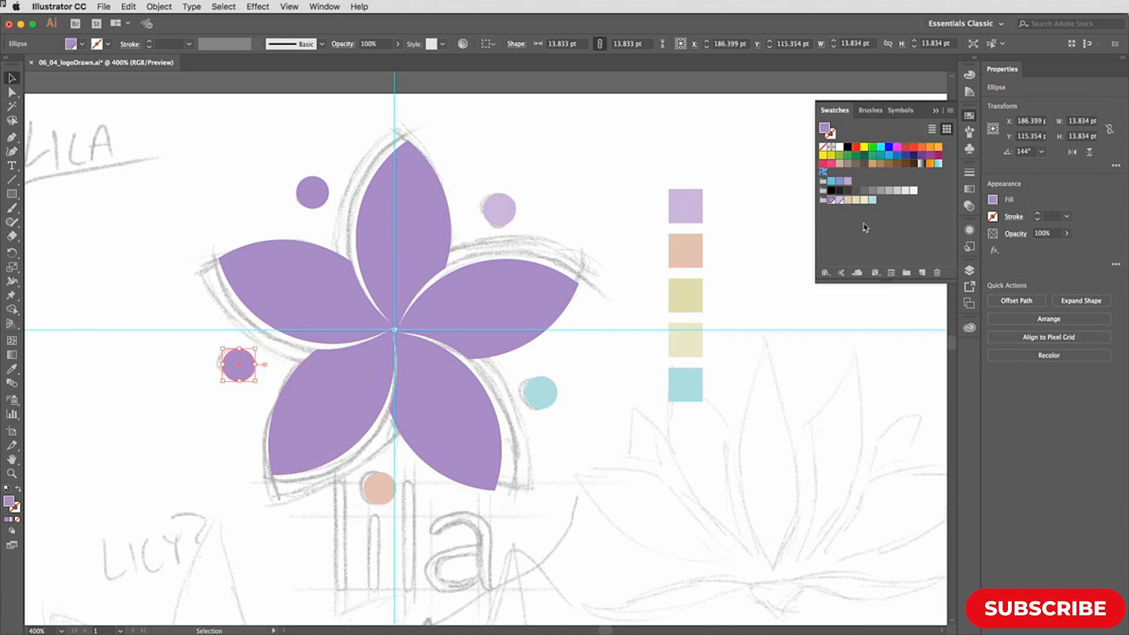
left_click(855, 200)
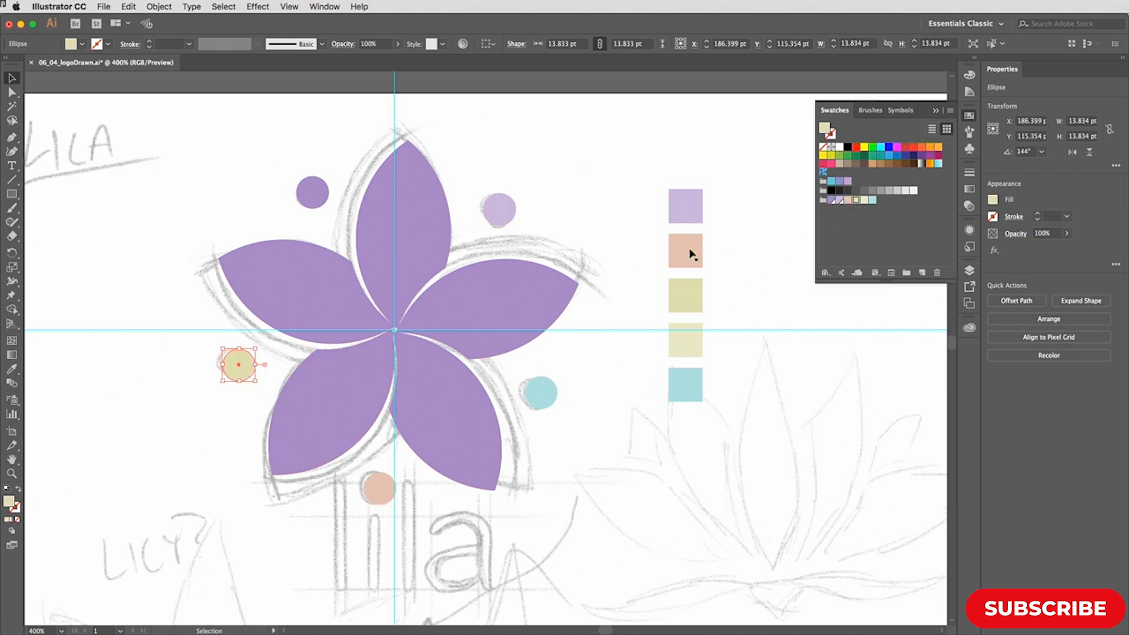
left_click(312, 192)
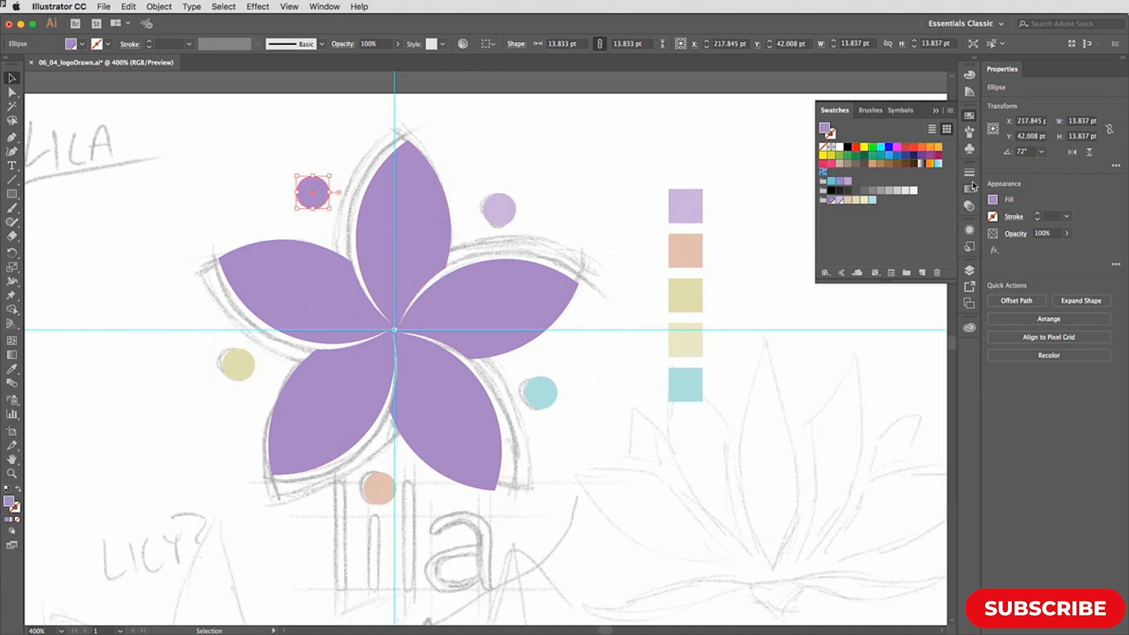
left_click(863, 201)
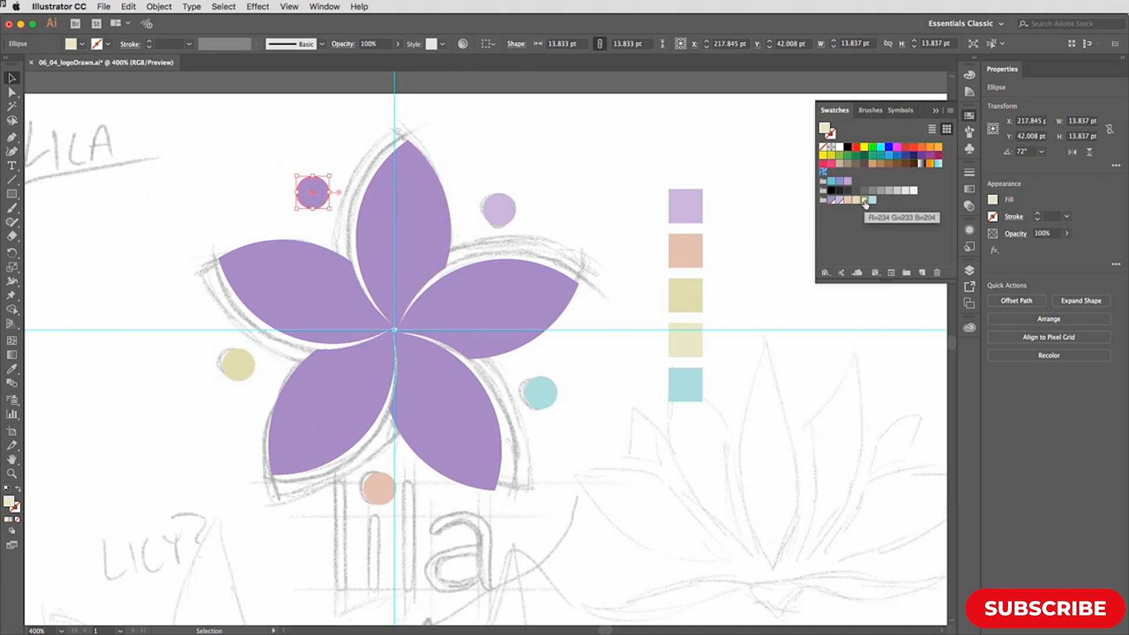
left_click(569, 166)
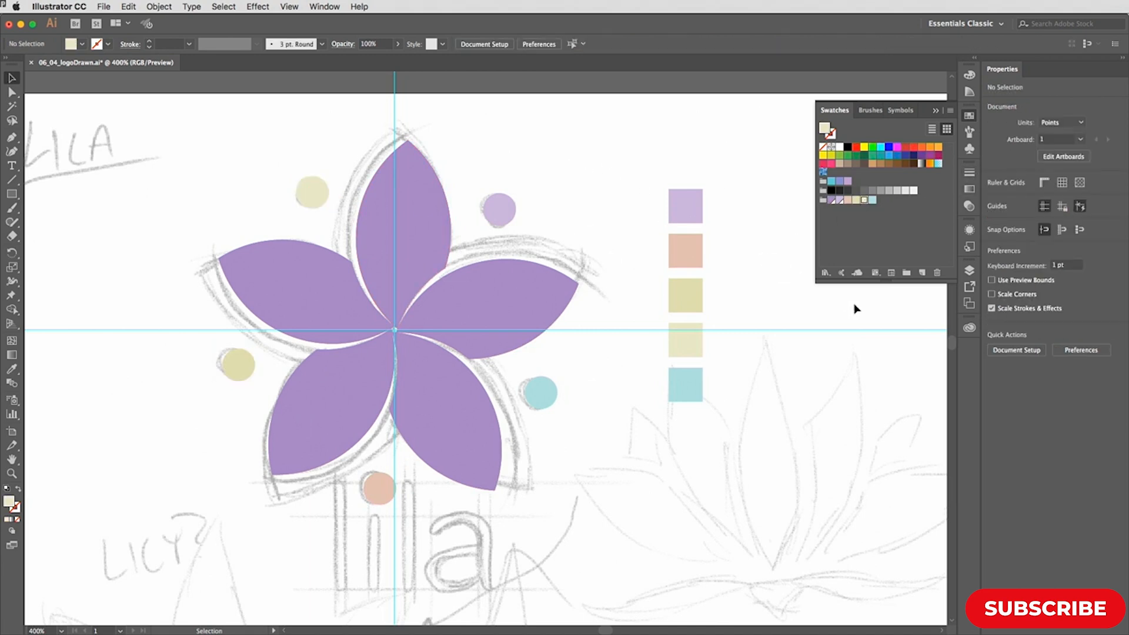
Delete the column of five coloured squares beside the flower
left_click(882, 307)
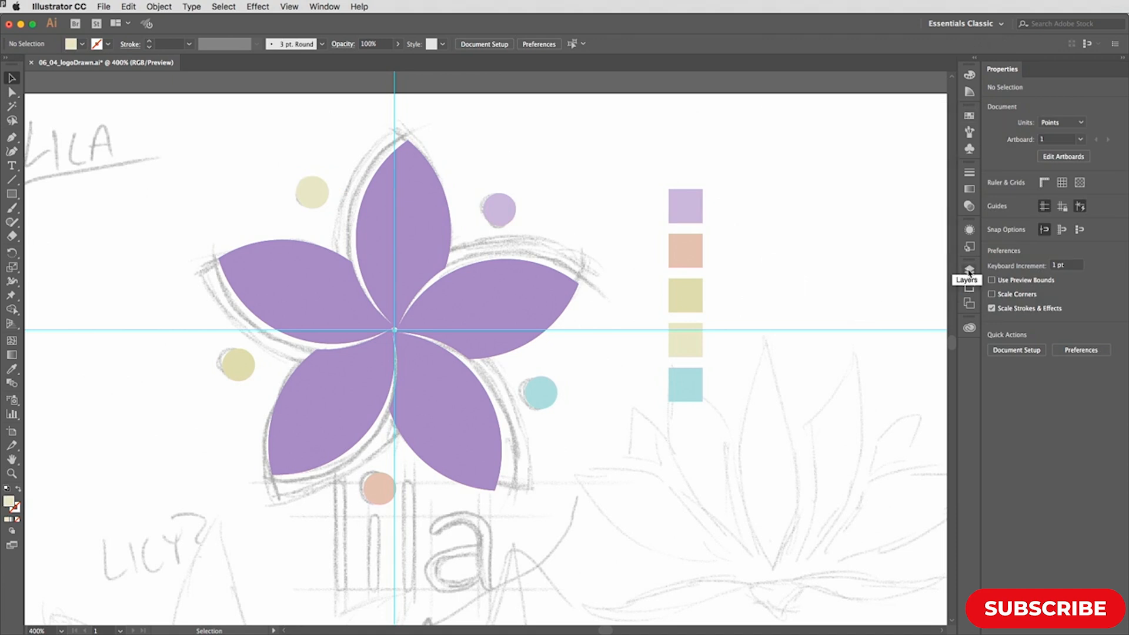
left_click_drag(685, 184, 695, 420)
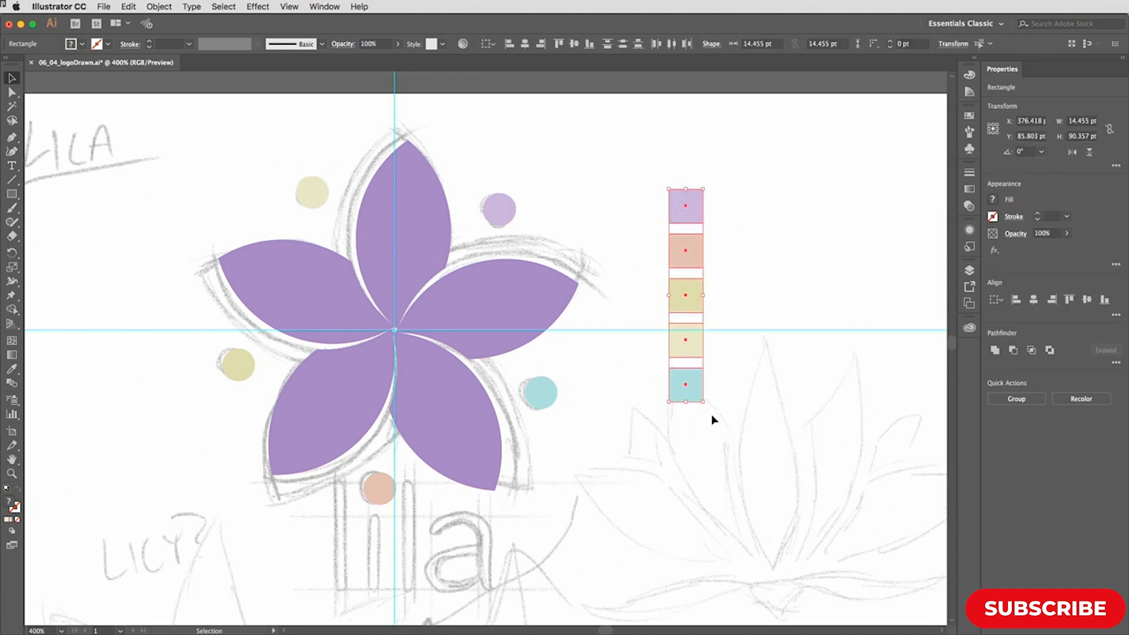
key("Delete")
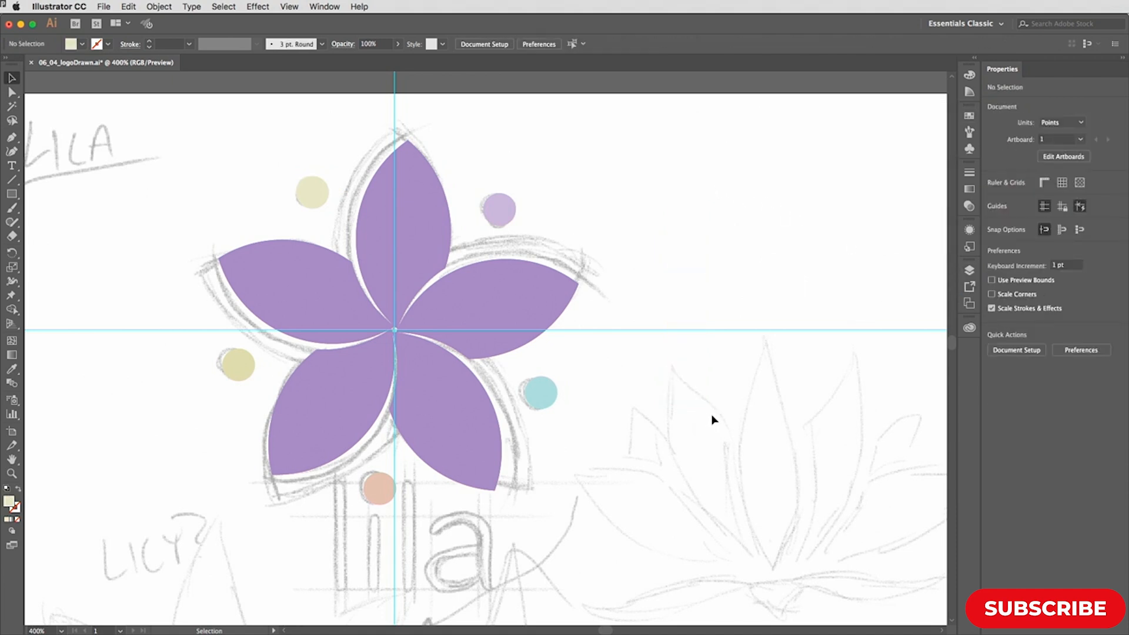
Preview the artwork without the sketch by hiding and reshowing the sketchwork layer
left_click(969, 270)
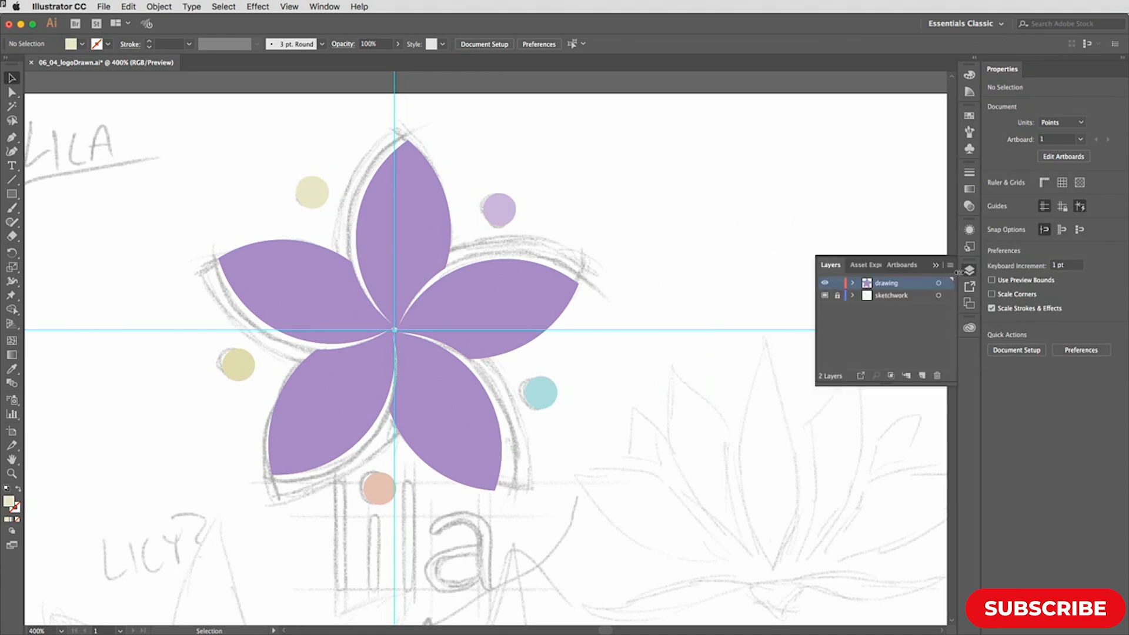
left_click(825, 296)
left_click(825, 296)
left_click(969, 269)
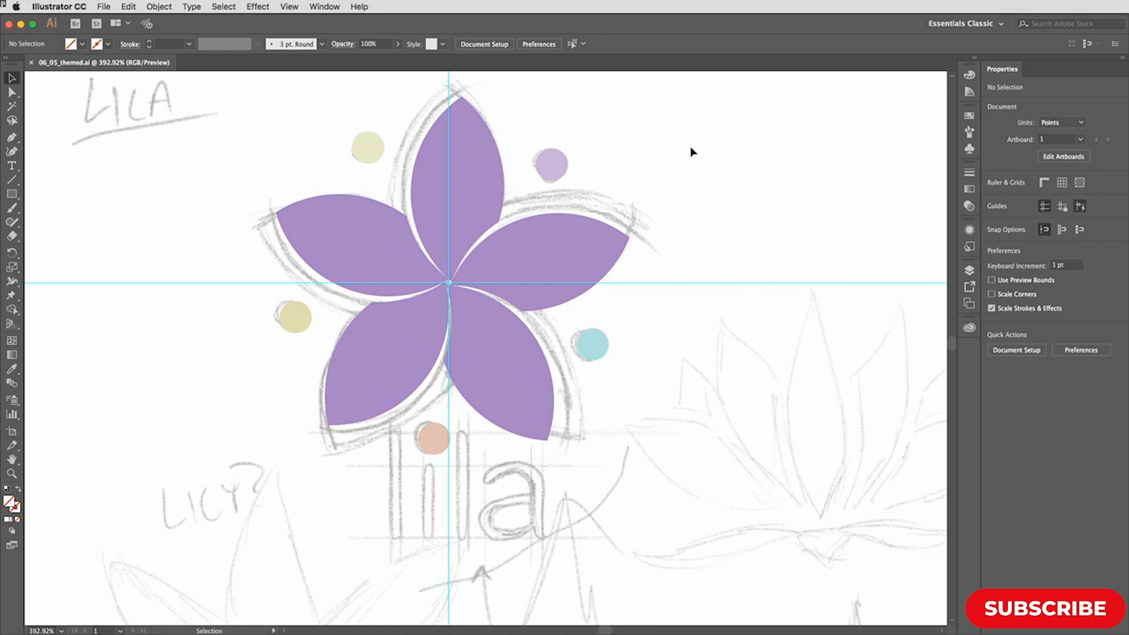
Switch to Adobe Typekit in Firefox and filter the fonts to Sans Serif, recommended for Headings, with light weight and regular width
key("super+Tab")
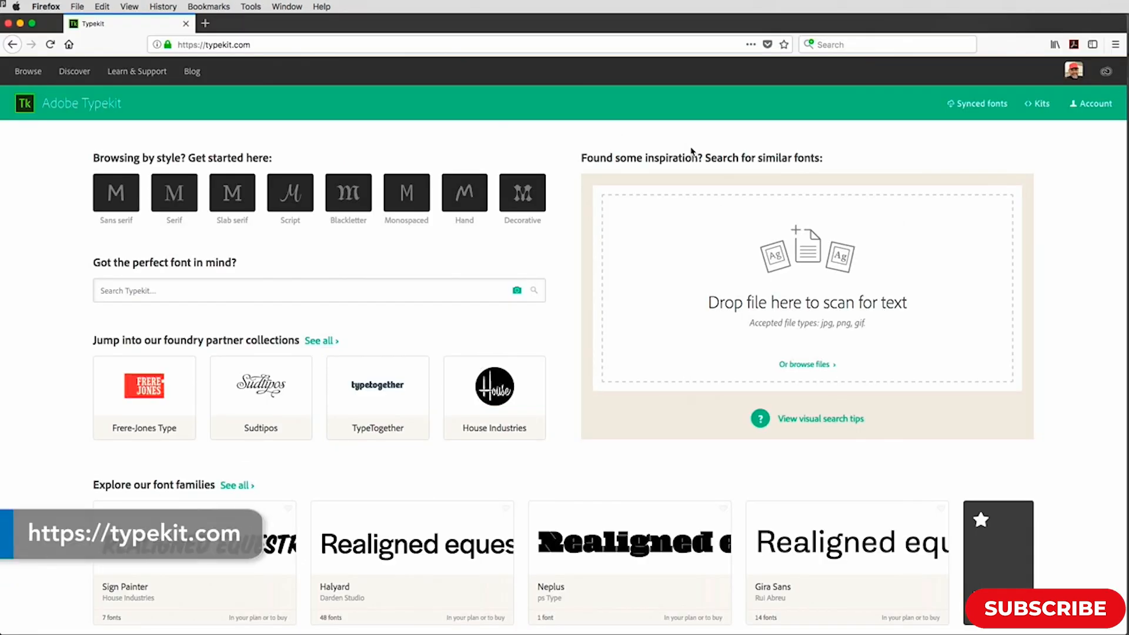
left_click(117, 194)
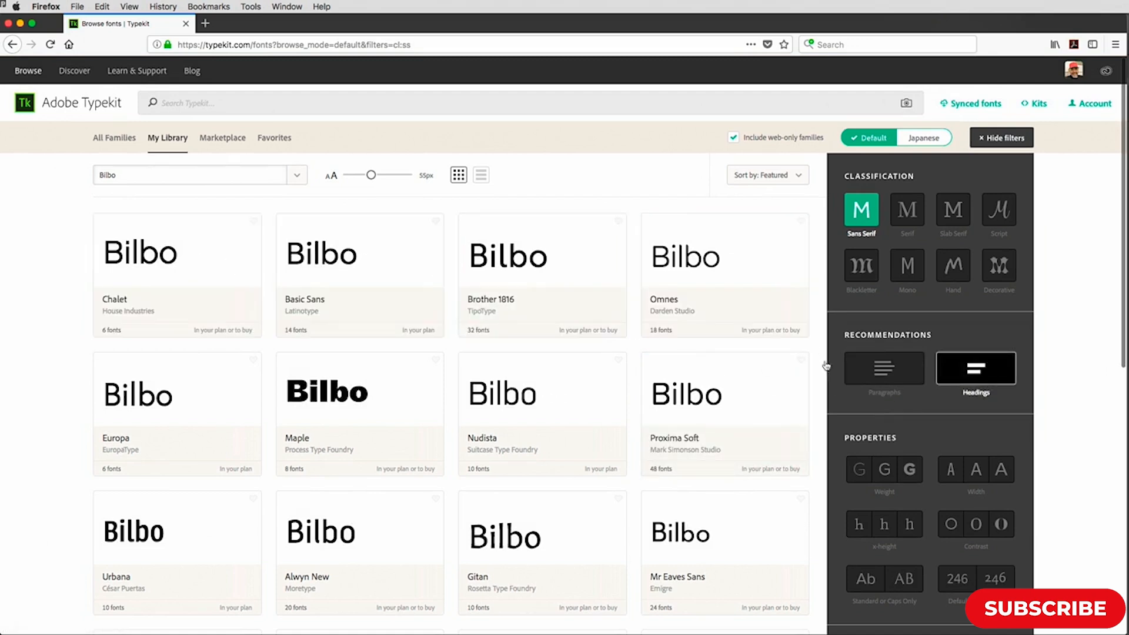
left_click(979, 370)
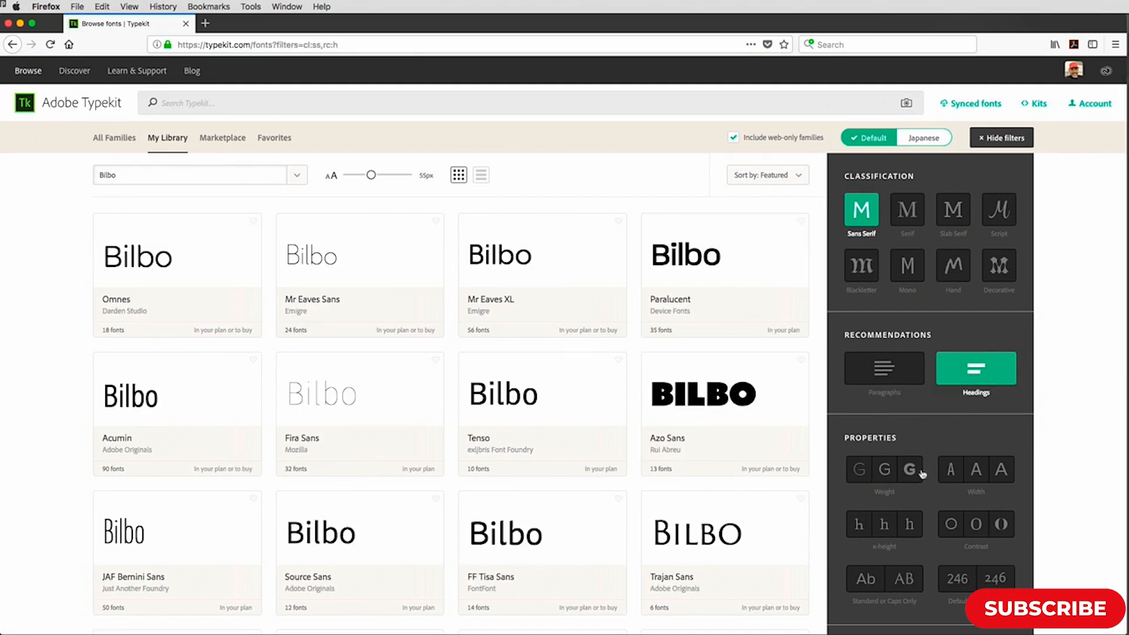
left_click(859, 474)
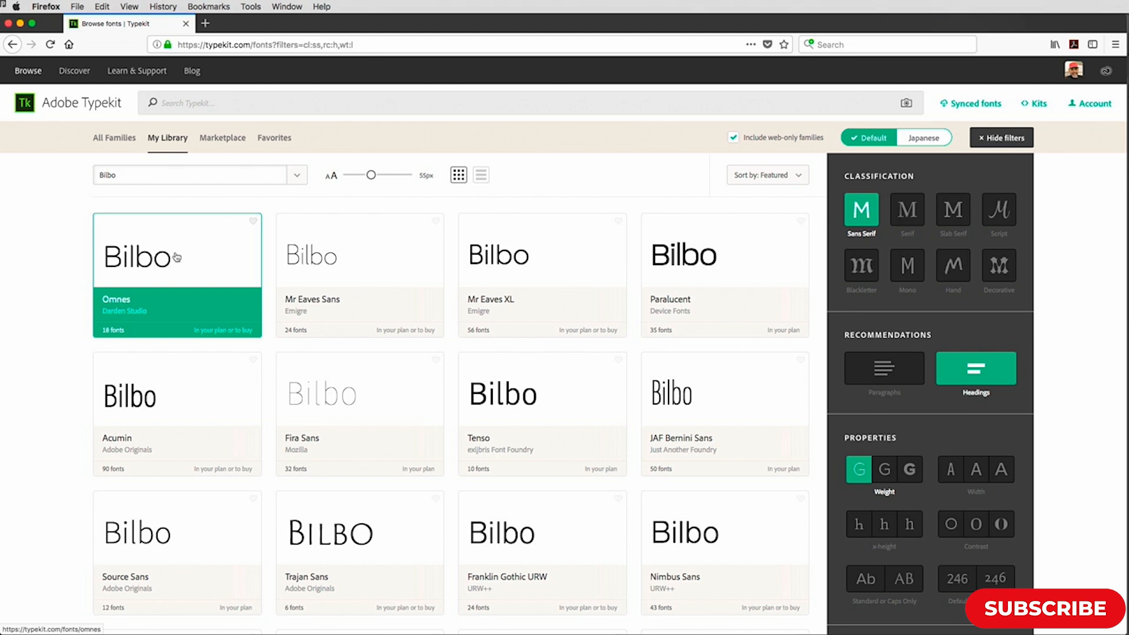
left_click(976, 470)
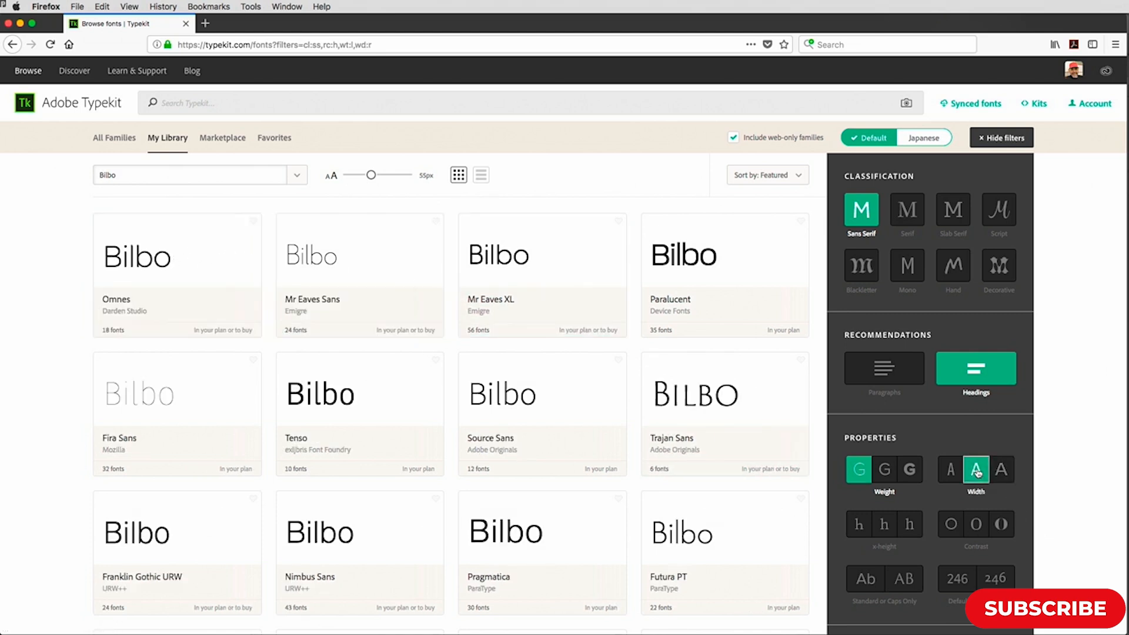
scroll(579, 463, "down", 7)
scroll(580, 461, "up", 2)
scroll(536, 465, "up", 7)
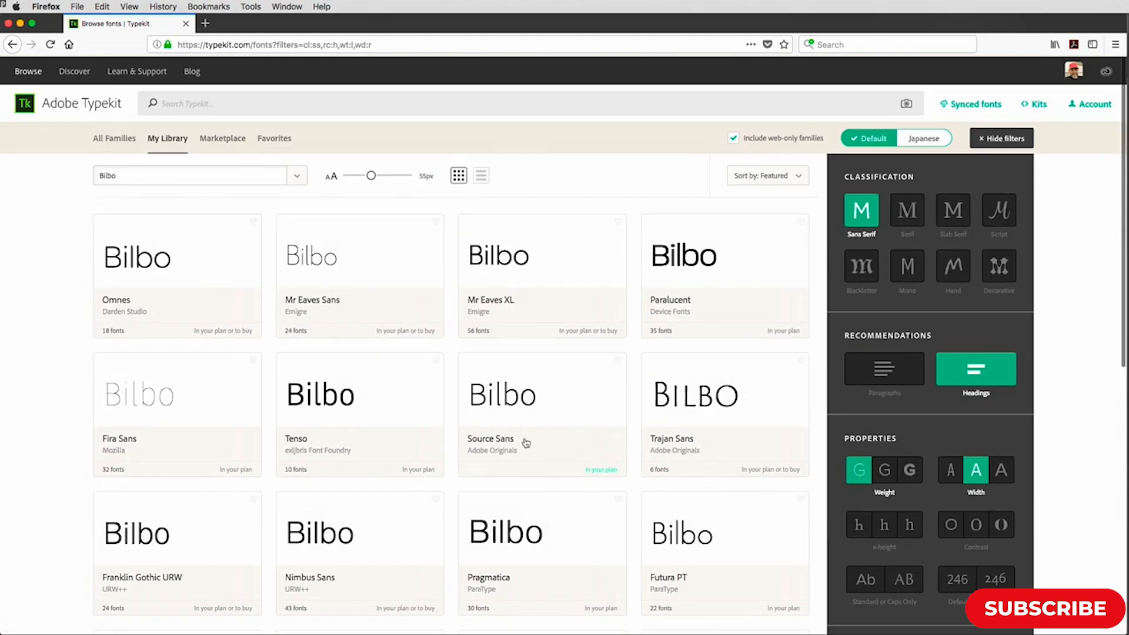
Set the font preview's sample text to "lila"
left_click(117, 176)
left_click_drag(116, 176, 88, 177)
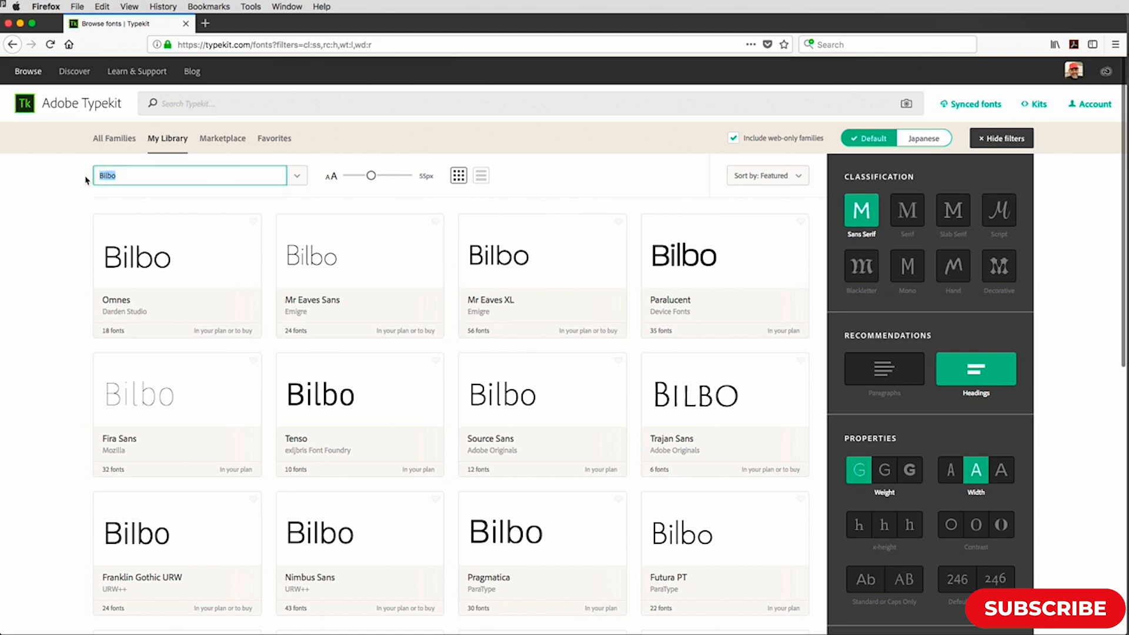
type("lil")
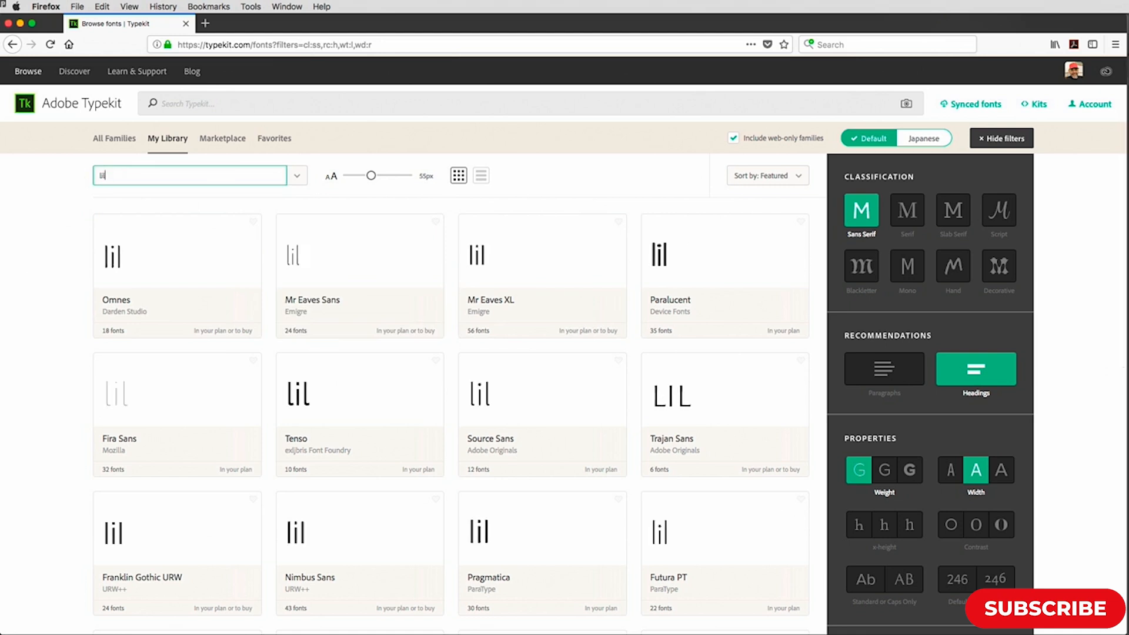
type("a")
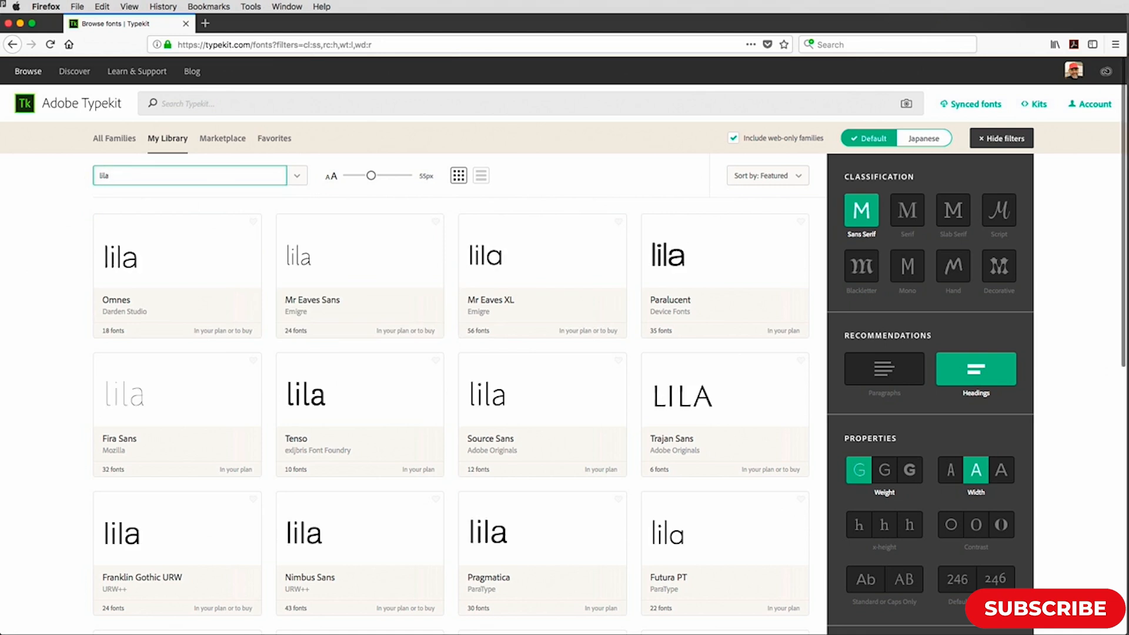
Try the capitalised sample text "Lila" and return it to lowercase "lila"
key("BackSpace")
key("BackSpace")
key("BackSpace")
key("BackSpace")
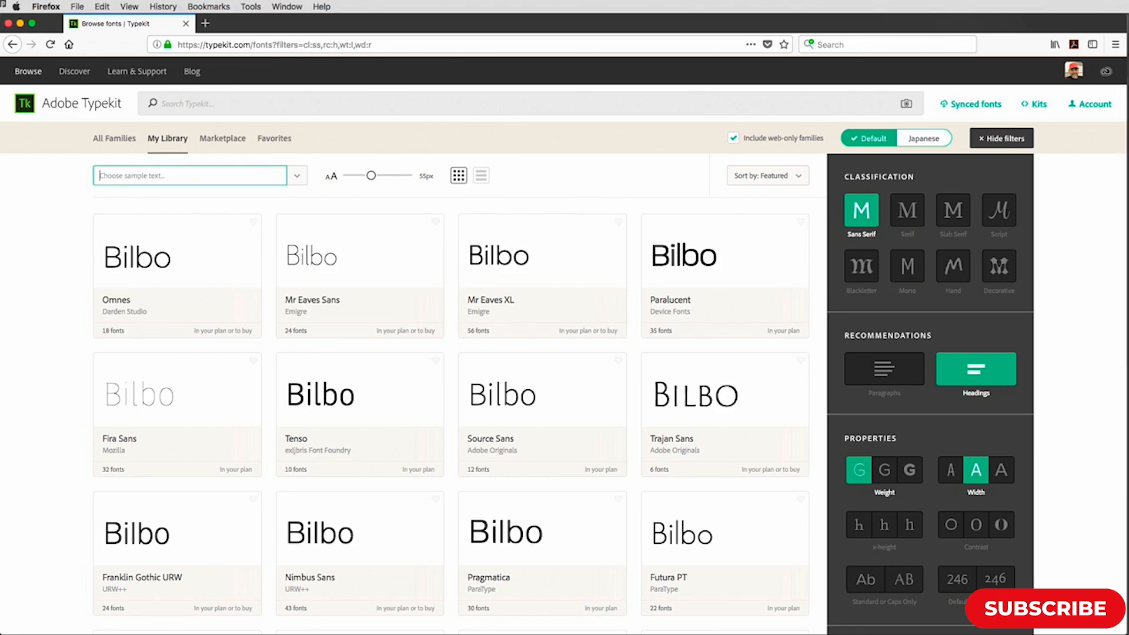
type("L")
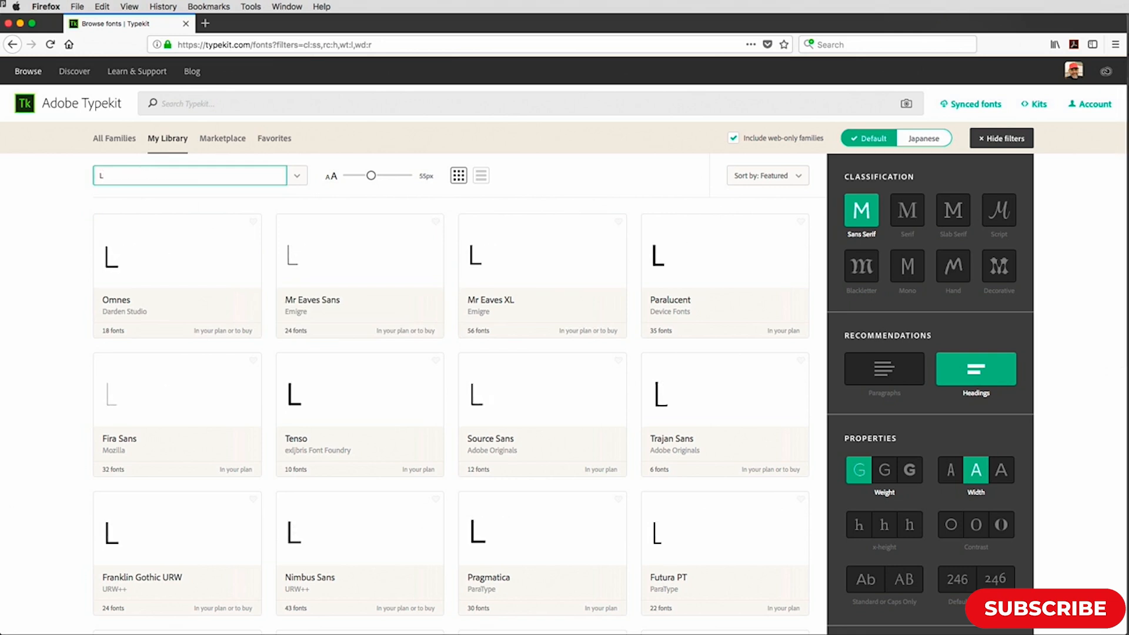
type("ila")
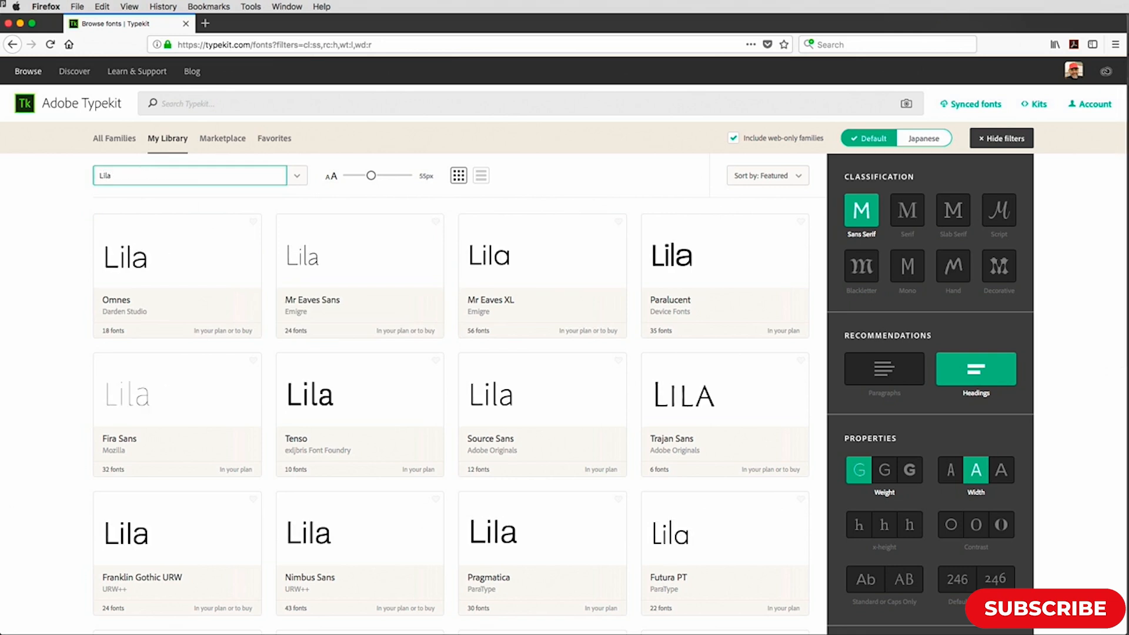
key("BackSpace")
key("BackSpace")
key("BackSpace")
key("BackSpace")
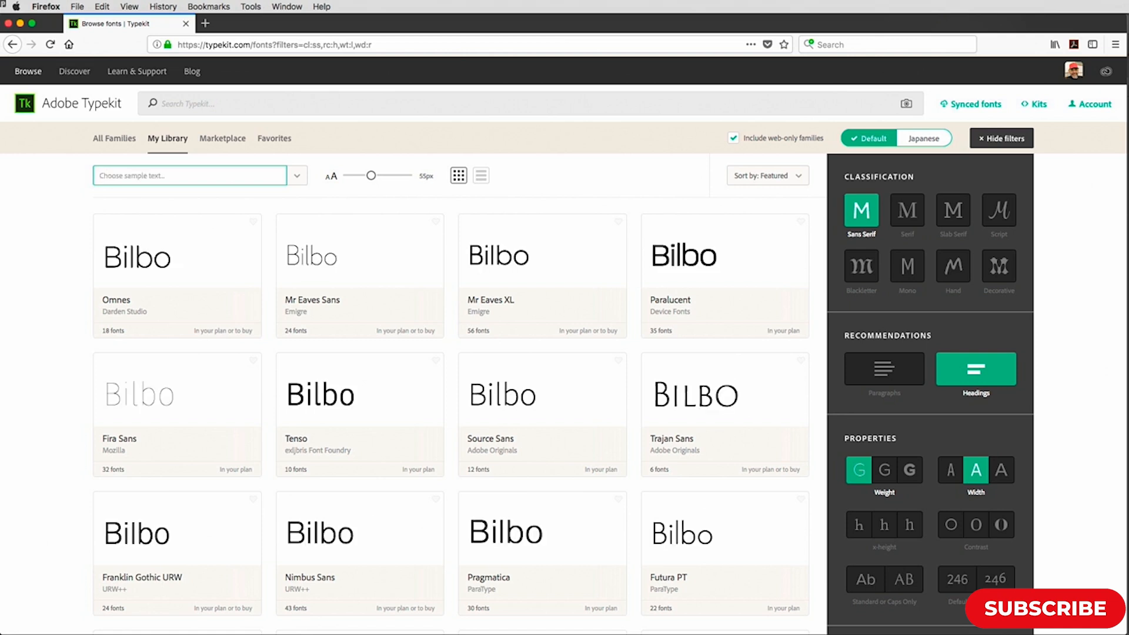
type("lila")
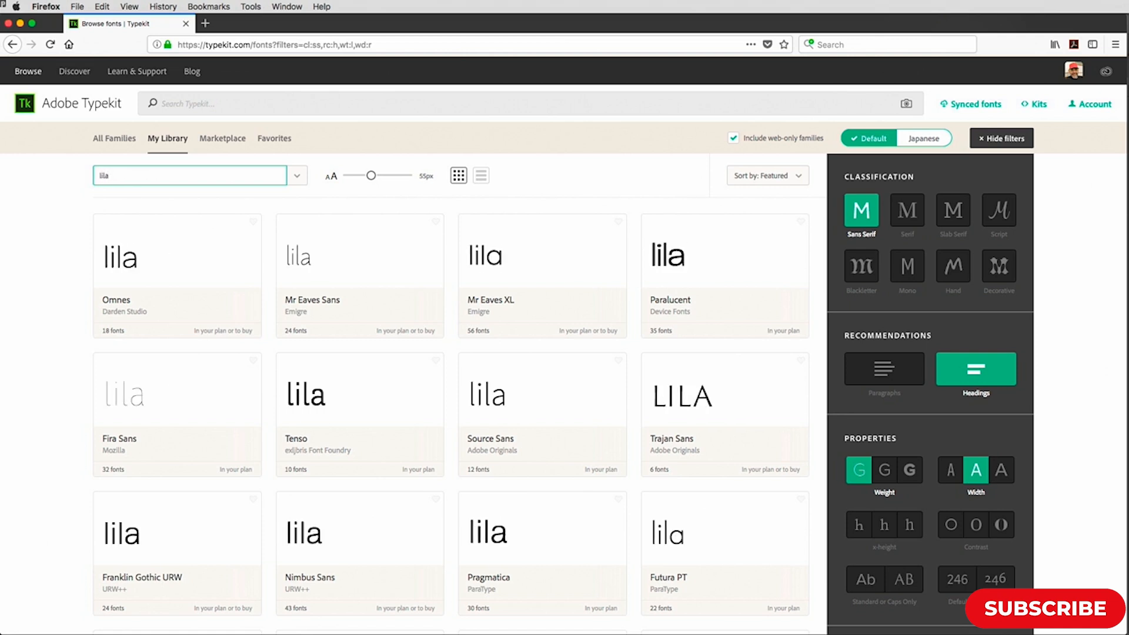
Open the Omnes font family and sync its Omnes Regular style
left_click(175, 240)
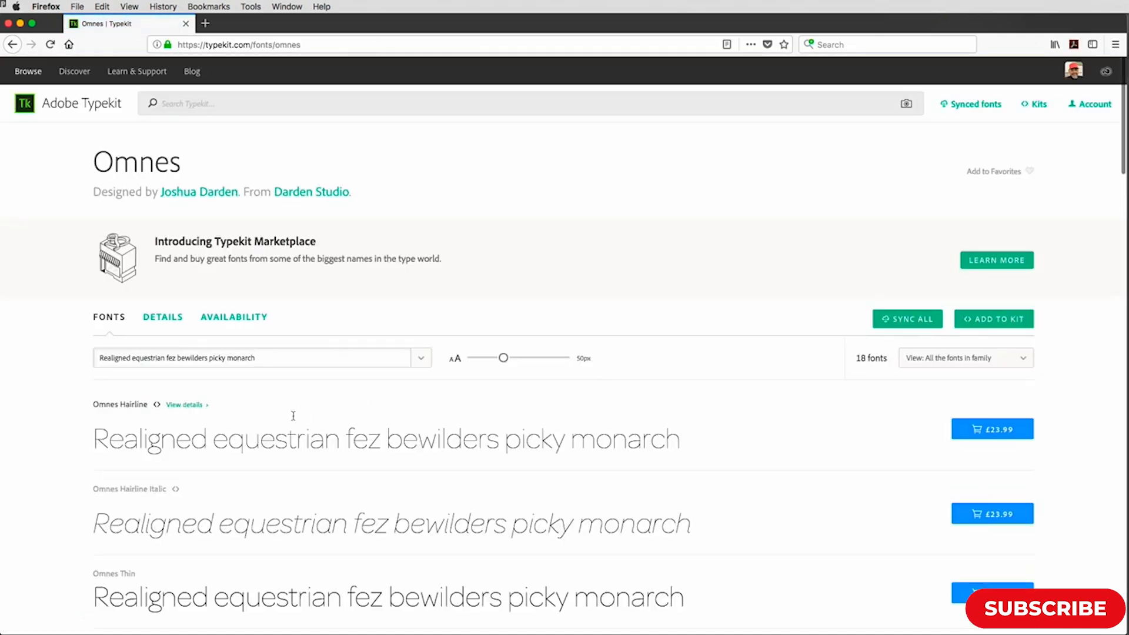
scroll(370, 439, "down", 5)
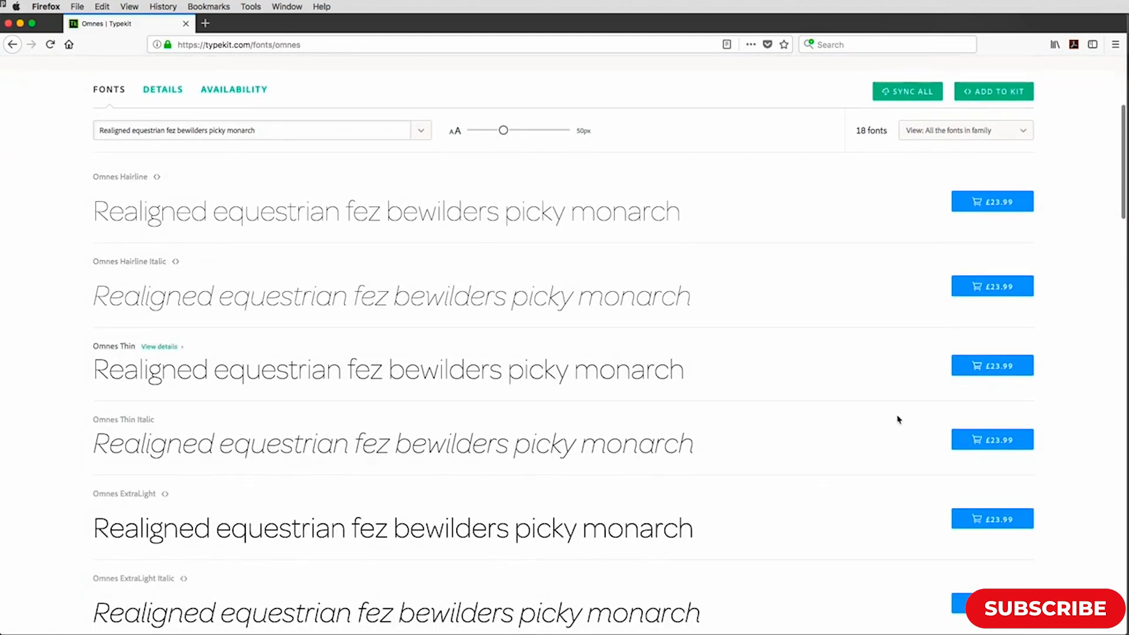
scroll(892, 418, "down", 10)
scroll(888, 422, "down", 2)
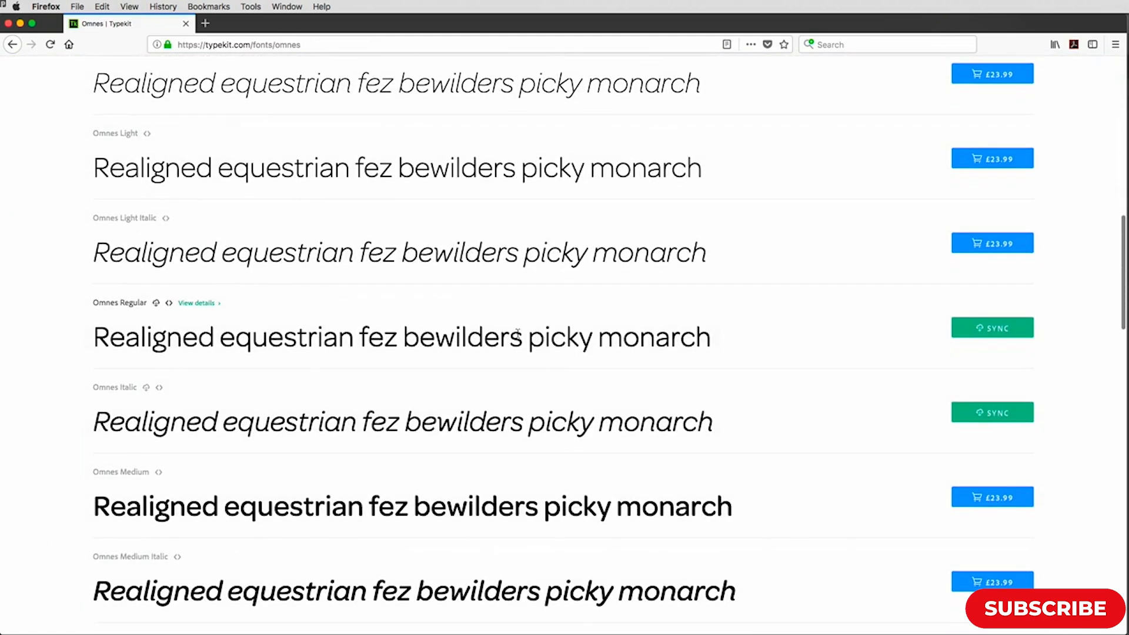
left_click(998, 335)
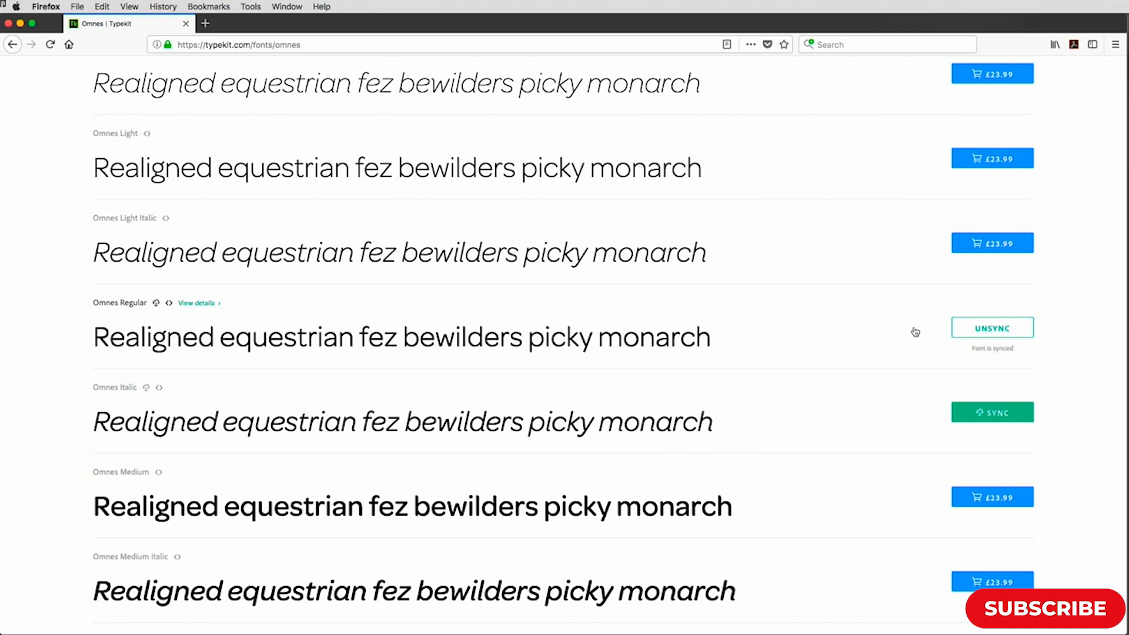
Switch to Illustrator and add the point text "lila" in the empty area to the right of the flower
key("super+Tab")
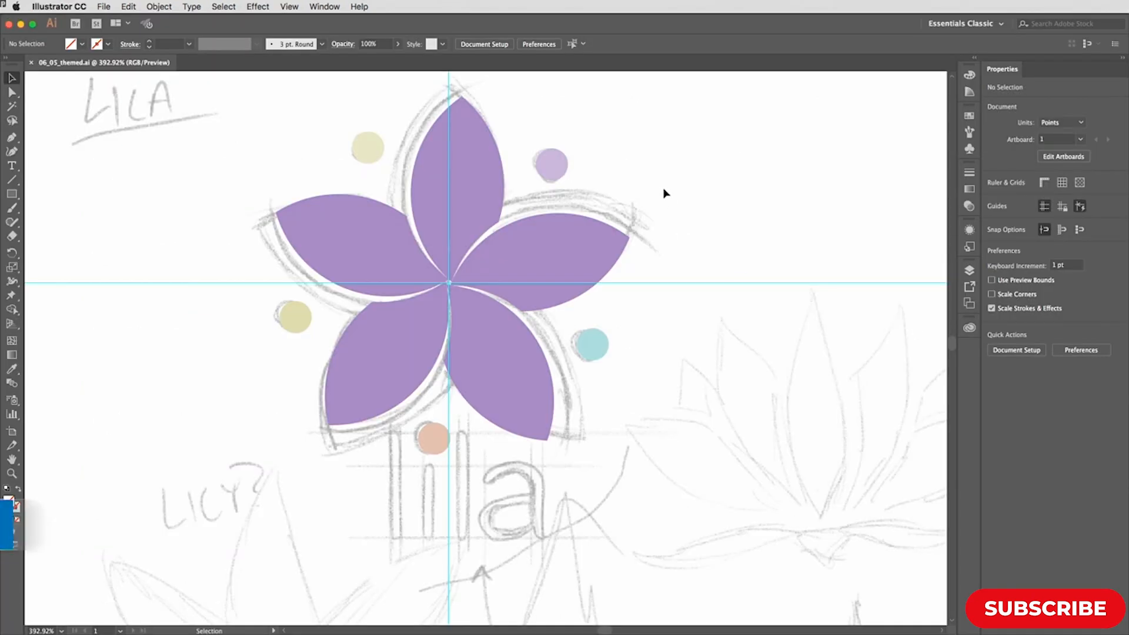
key("t")
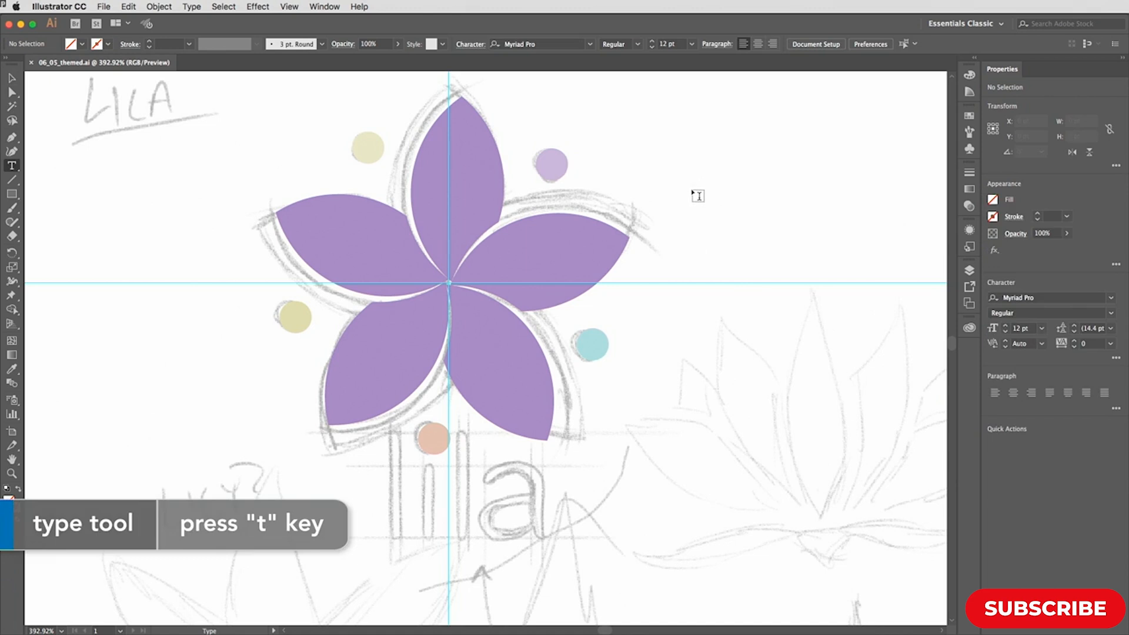
left_click(692, 188)
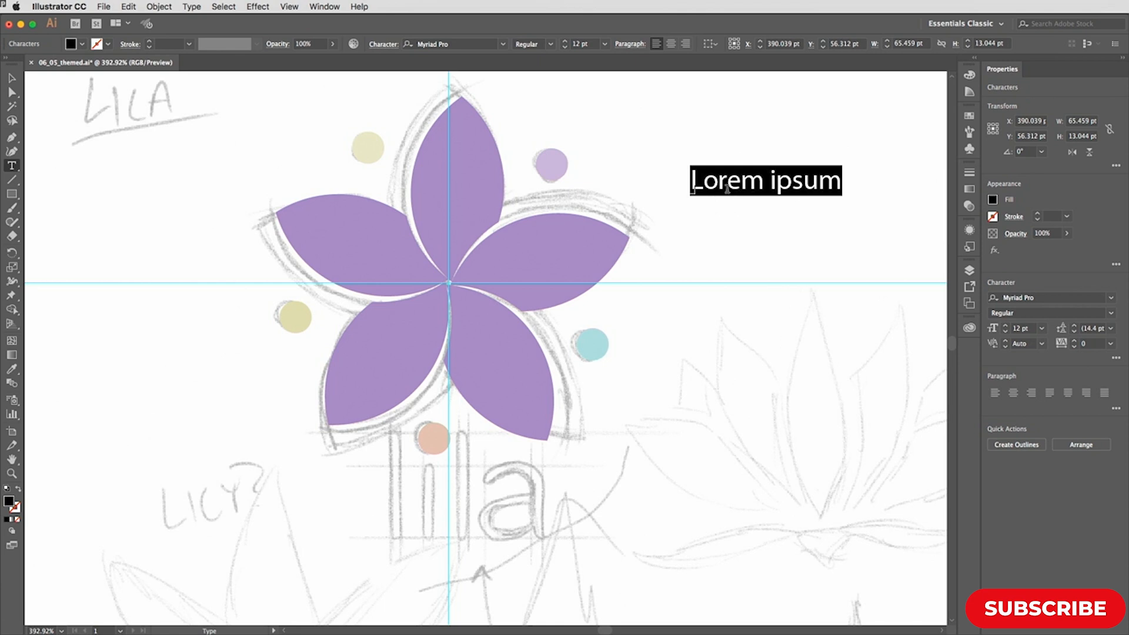
type("lila")
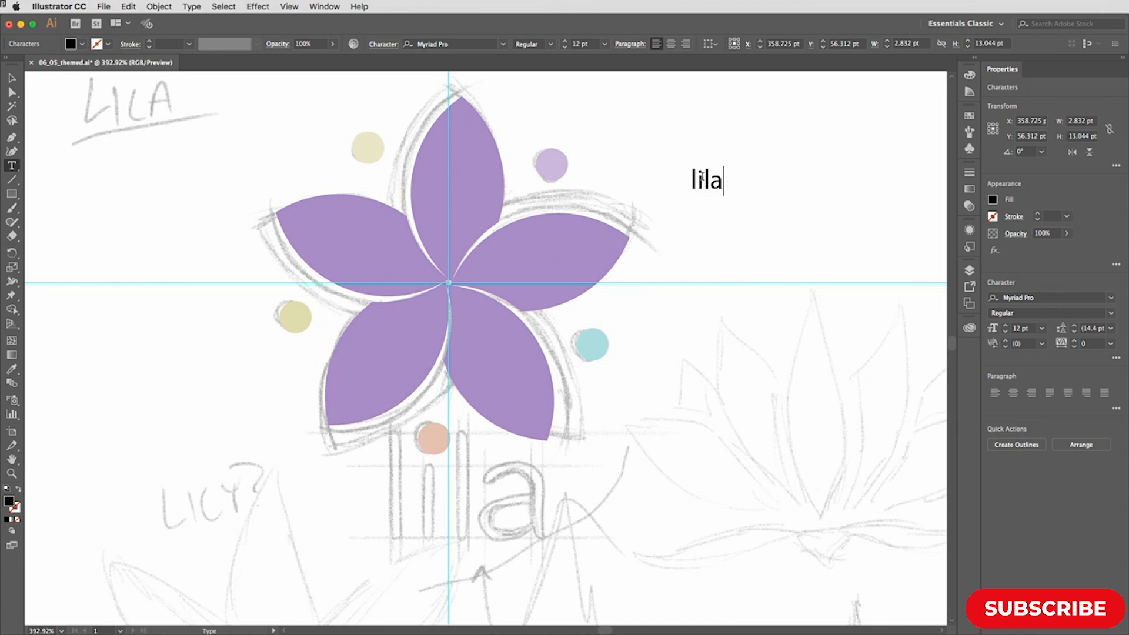
Set the font of the "lila" text to Omnes Regular
double_click(721, 180)
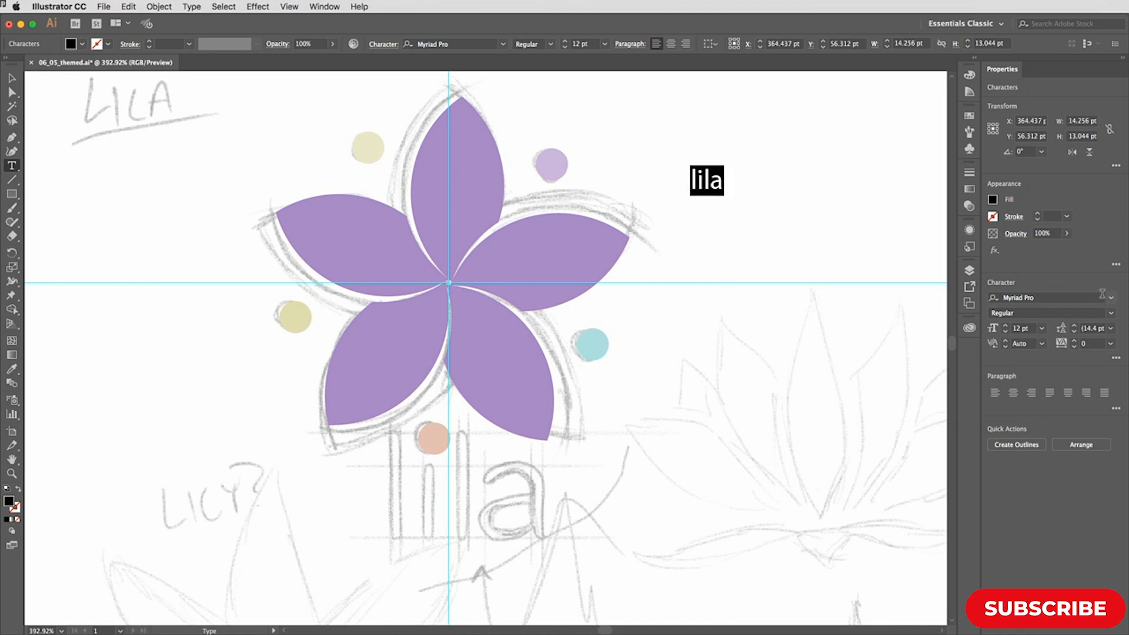
left_click(1017, 295)
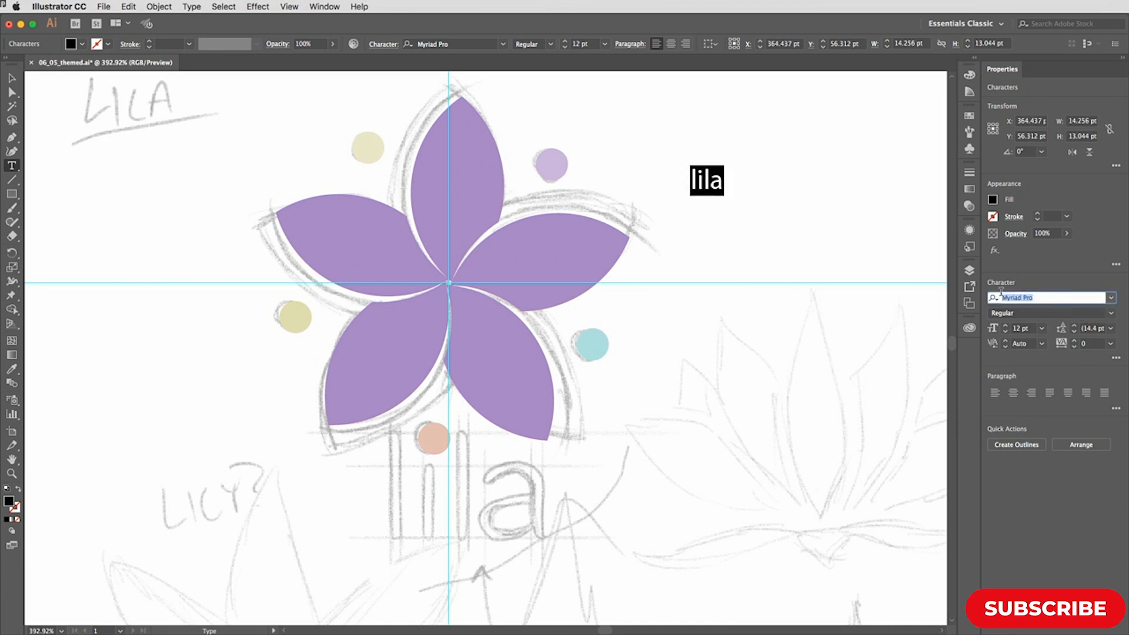
type("omnes")
key("Return")
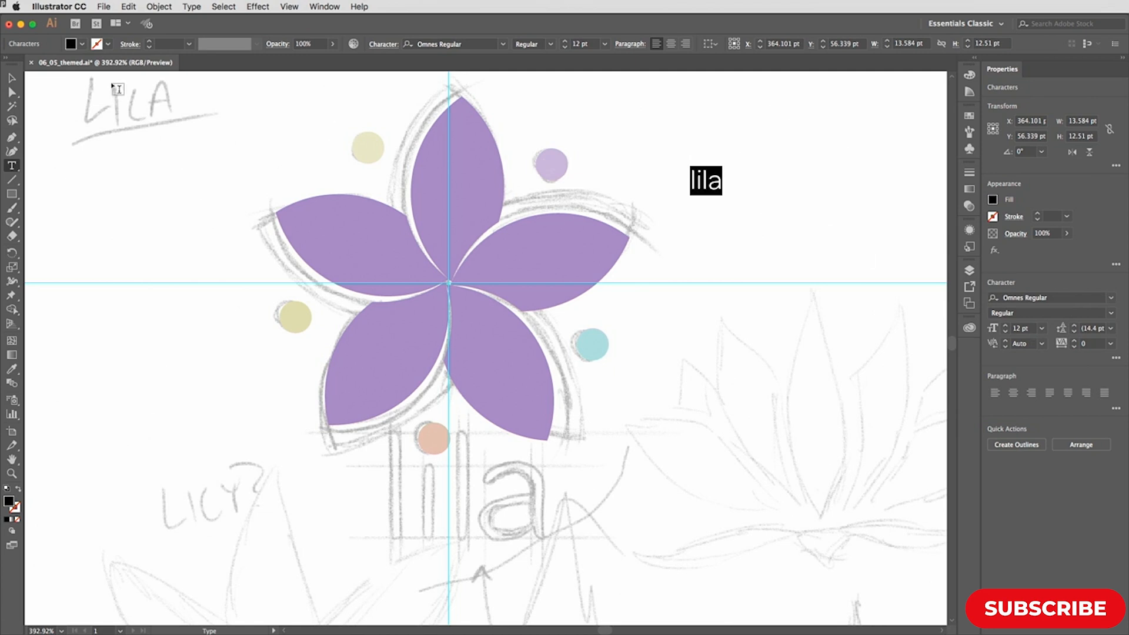
Move the "lila" text over the sketched wordmark below the flower and scale it proportionally to about 65.45 pt
left_click(13, 80)
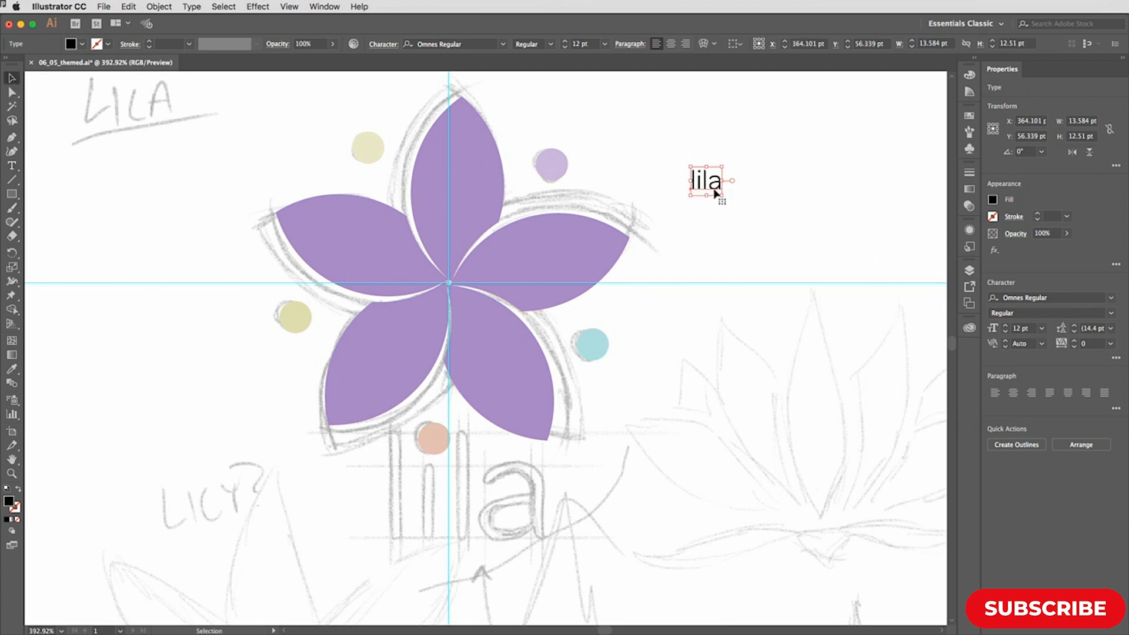
left_click_drag(710, 186, 405, 451)
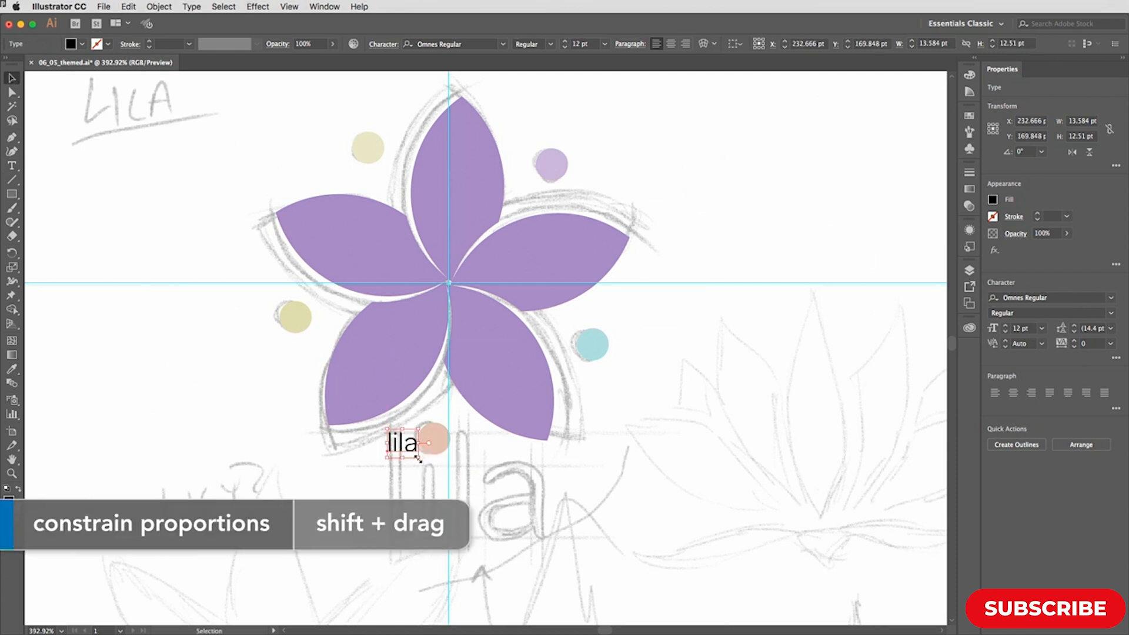
key("shift")
left_click_drag(417, 457, 611, 565)
left_click_drag(629, 572, 656, 583)
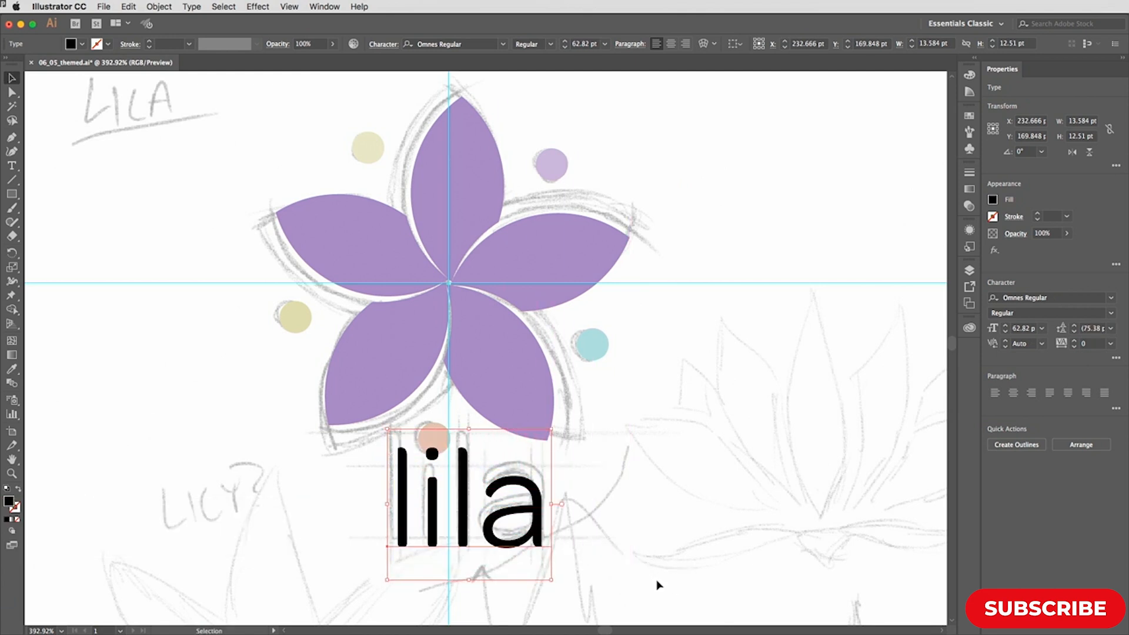
left_click_drag(388, 430, 380, 418)
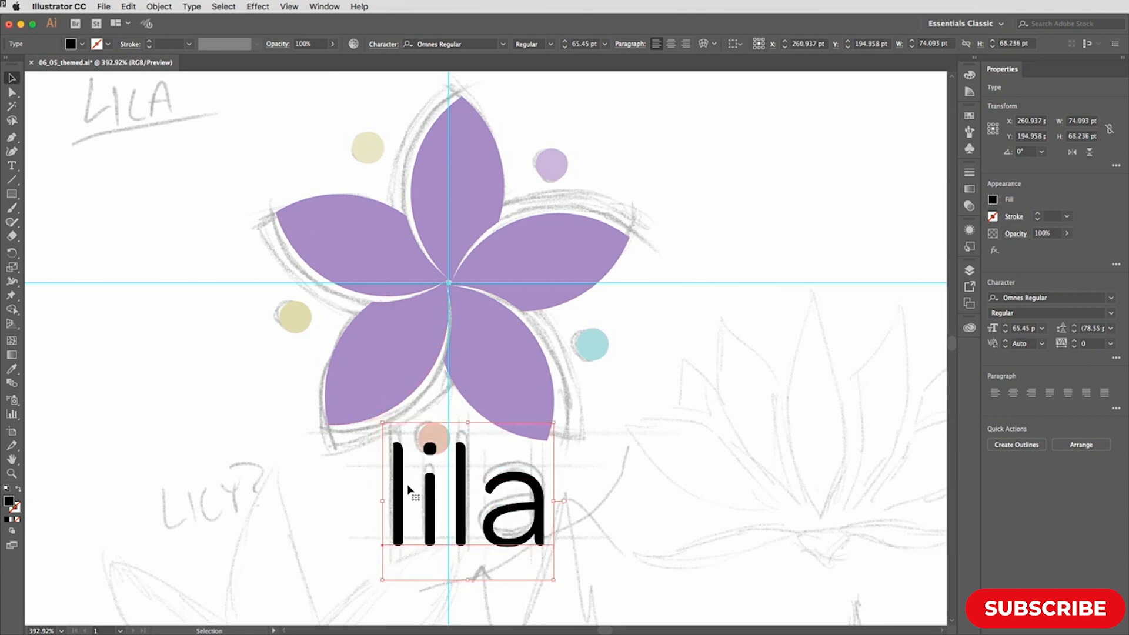
Nudge the wordmark 3 pt up and 1 pt left to sit on the sketched baseline
key("Up")
key("Up")
key("Up")
key("Up")
key("Up")
key("Left")
key("Down")
key("Down")
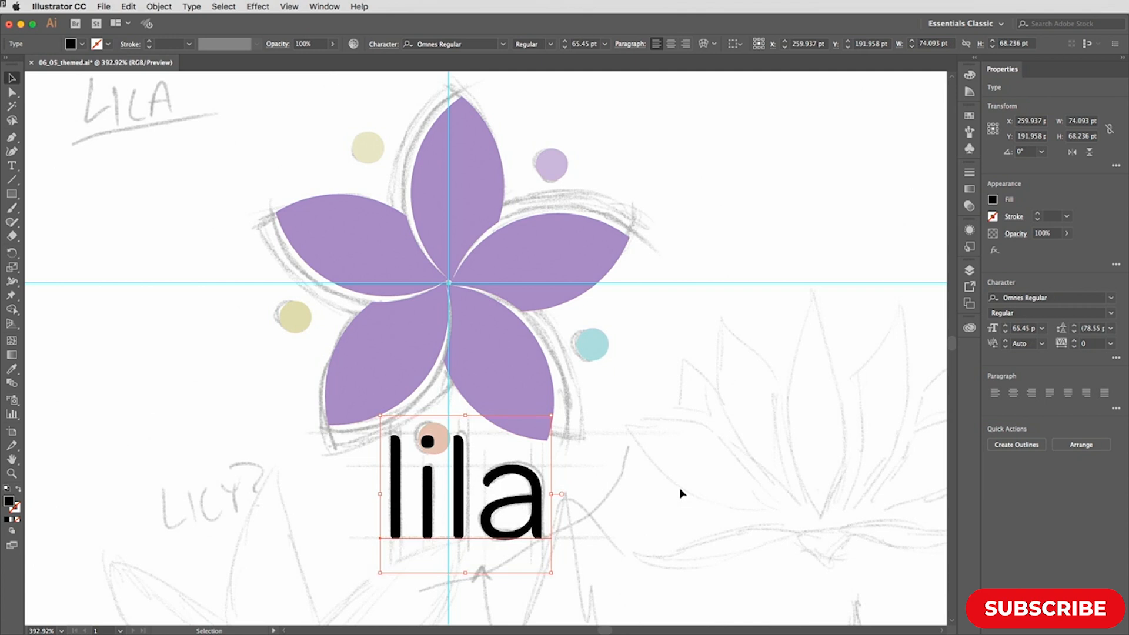
key("a")
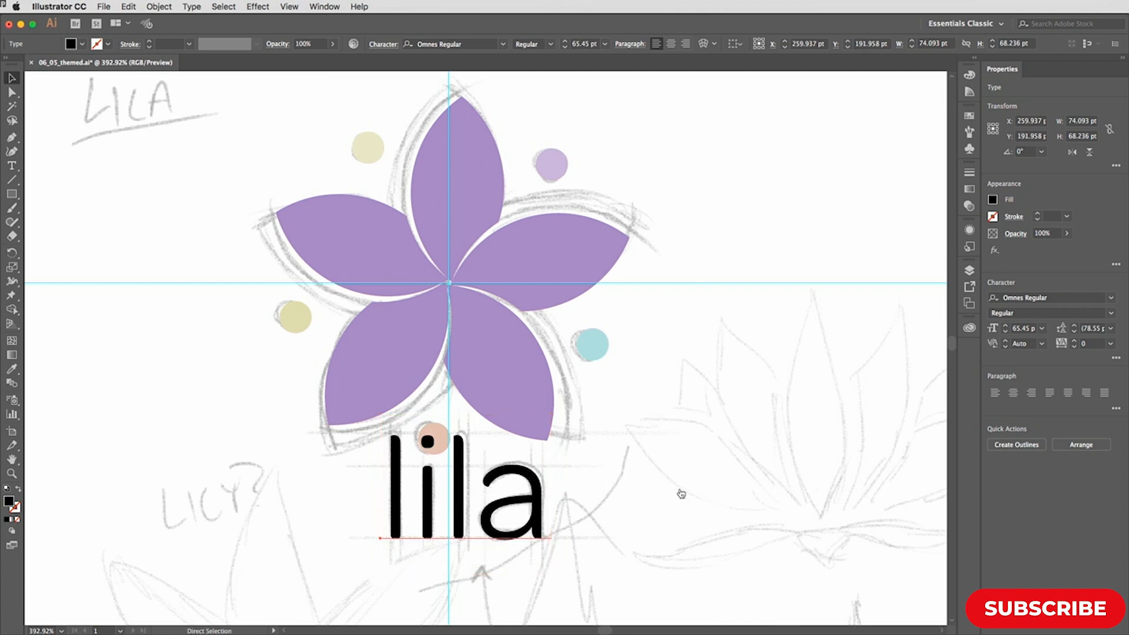
key("super+k")
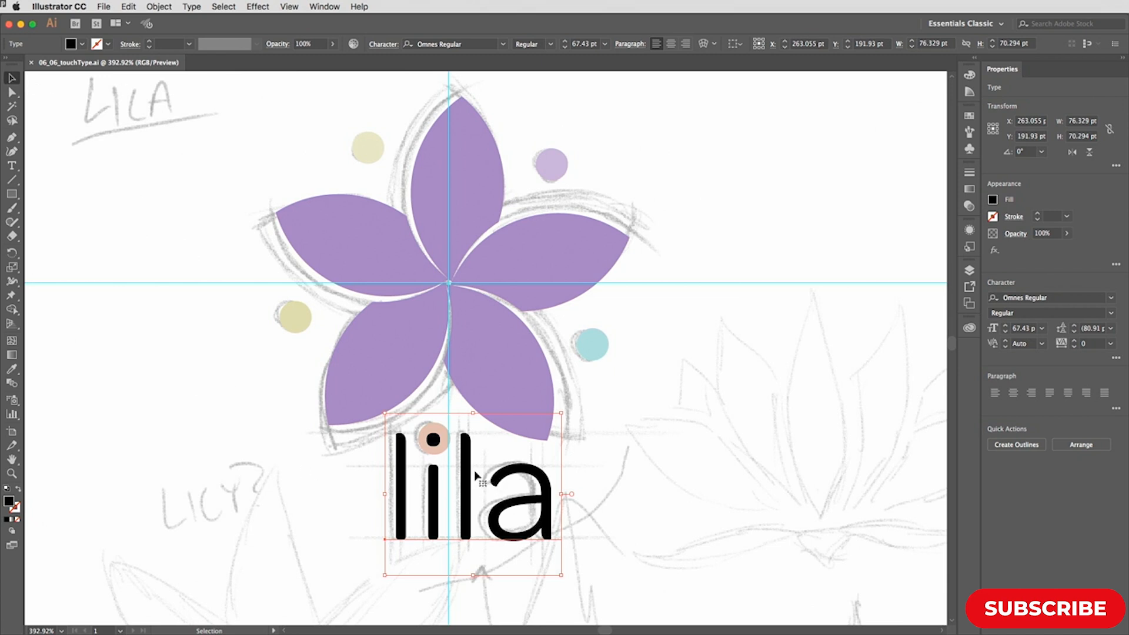
Duplicate the "lila" wordmark into the empty area right of the flower and activate the Touch Type tool
left_click_drag(476, 475, 772, 193)
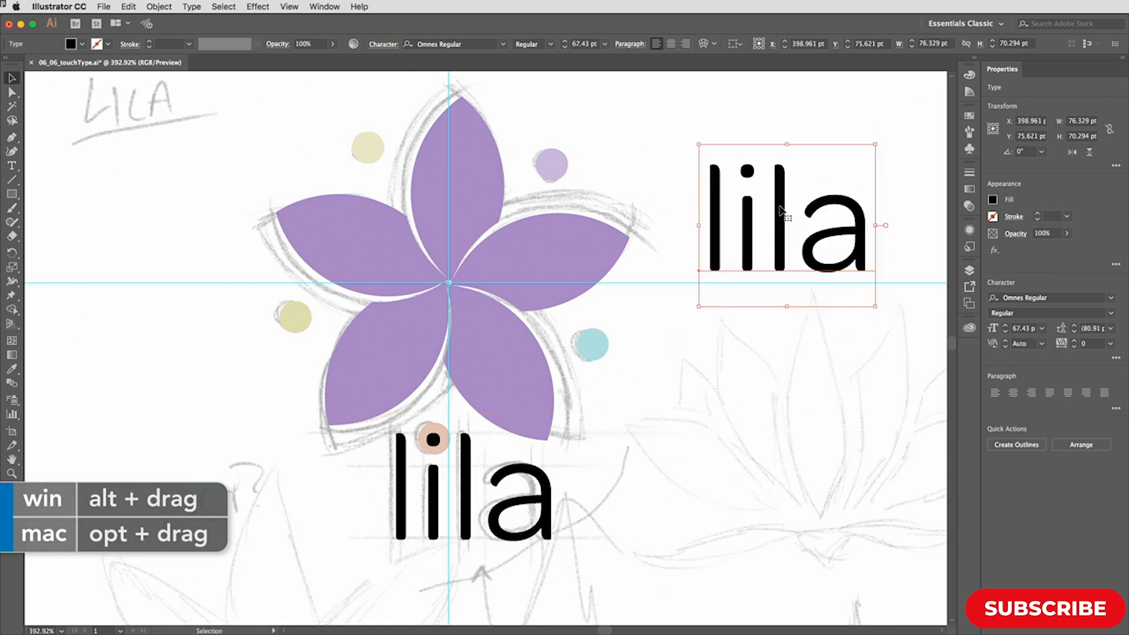
key("shift+t")
key("shift+t")
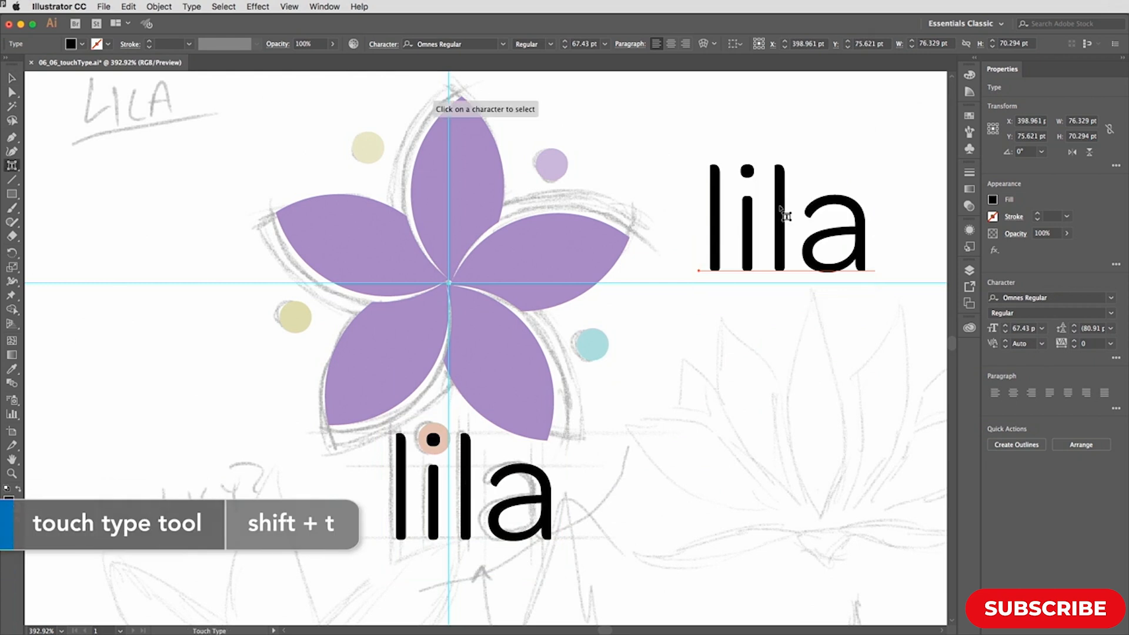
scroll(782, 215, "left", 2)
scroll(782, 215, "up", 1)
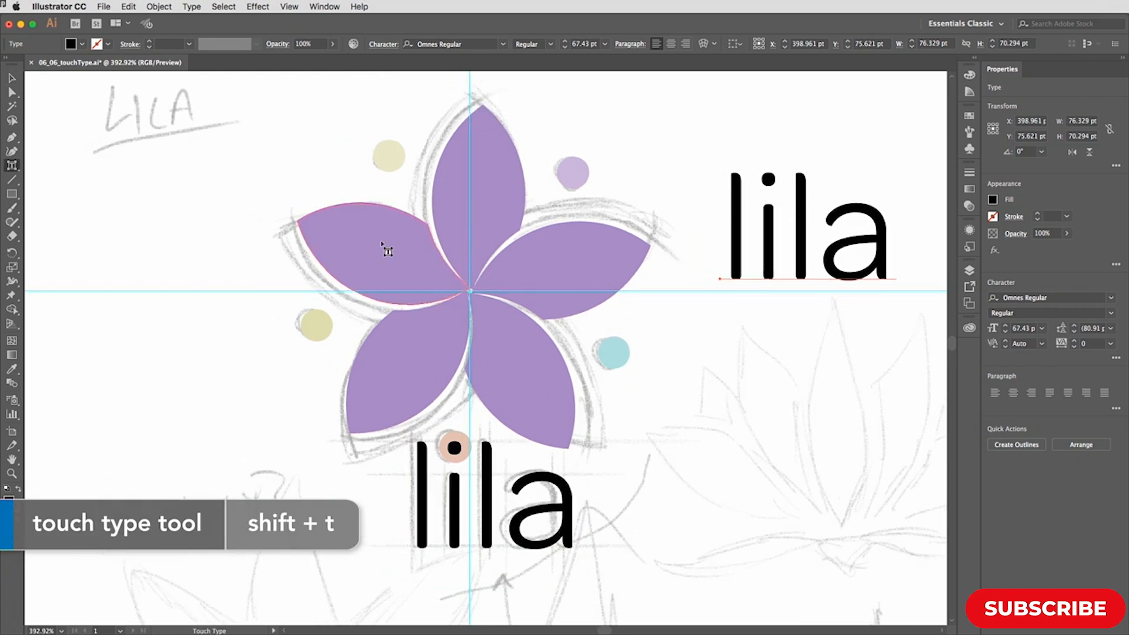
left_click_drag(11, 165, 68, 250)
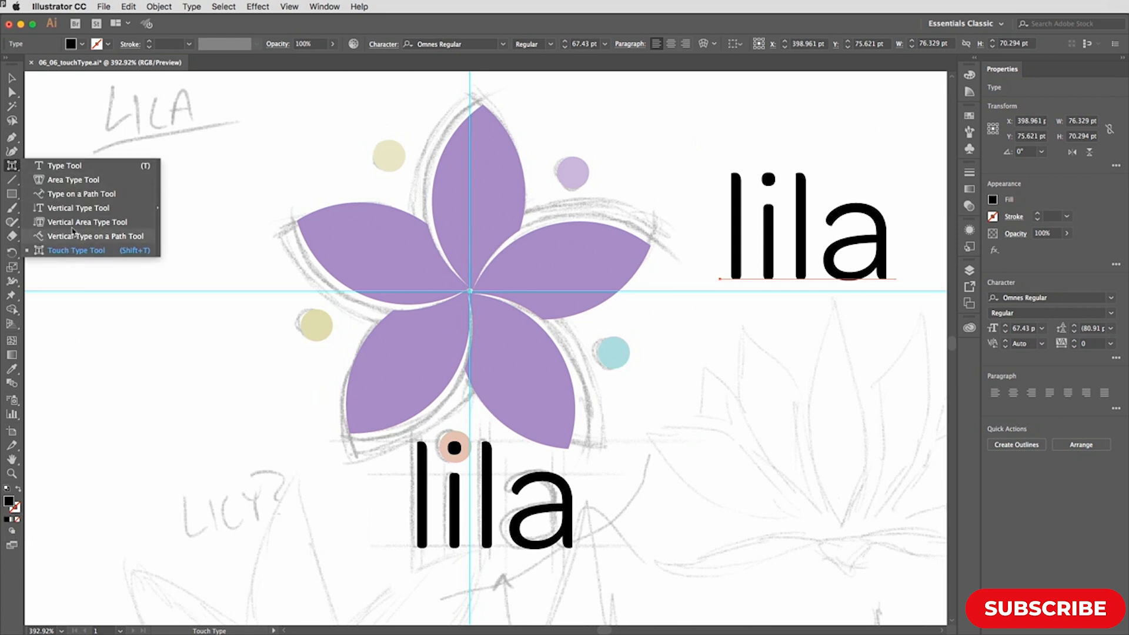
left_click(9, 166)
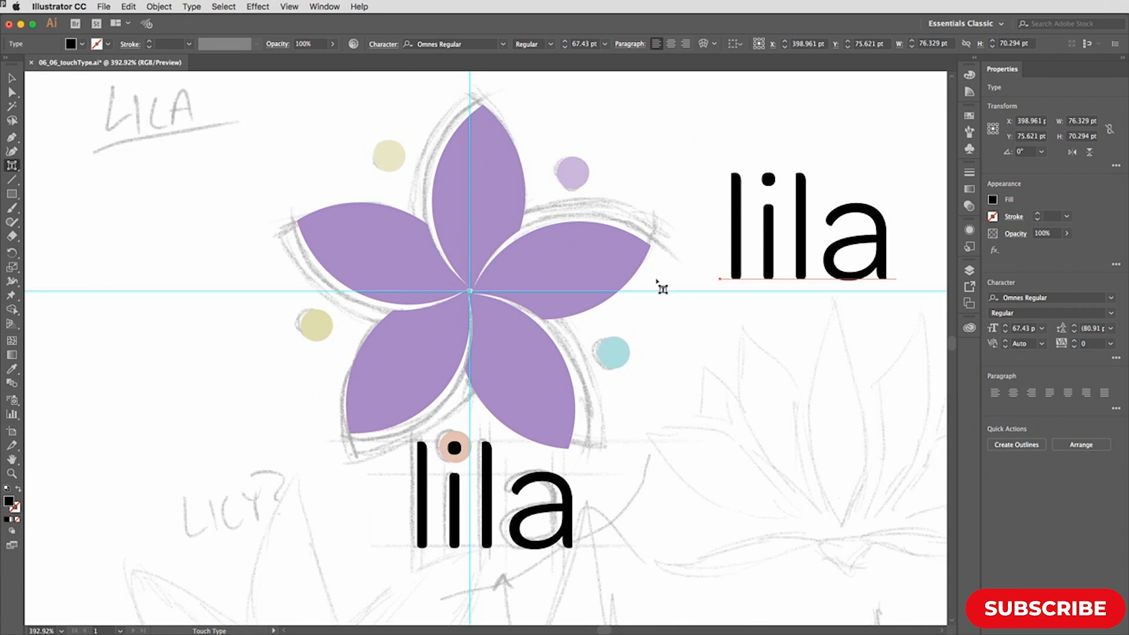
Scale the first l of the copied wordmark taller with Touch Type, then try widening it and undo the widening
left_click(736, 228)
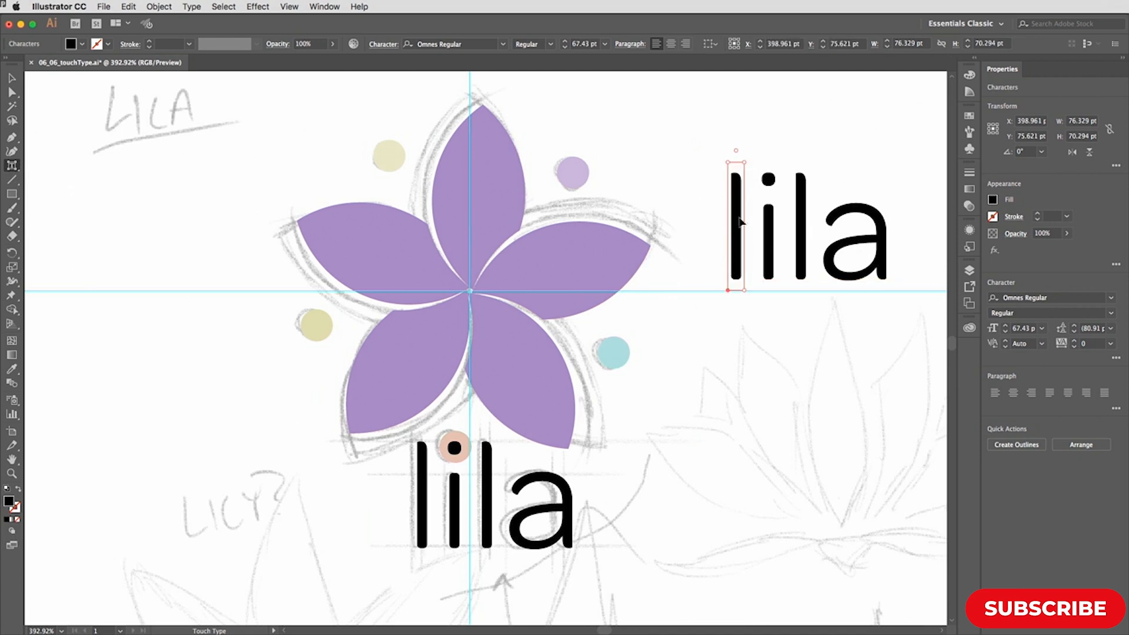
left_click_drag(747, 160, 751, 109)
left_click_drag(753, 296, 775, 297)
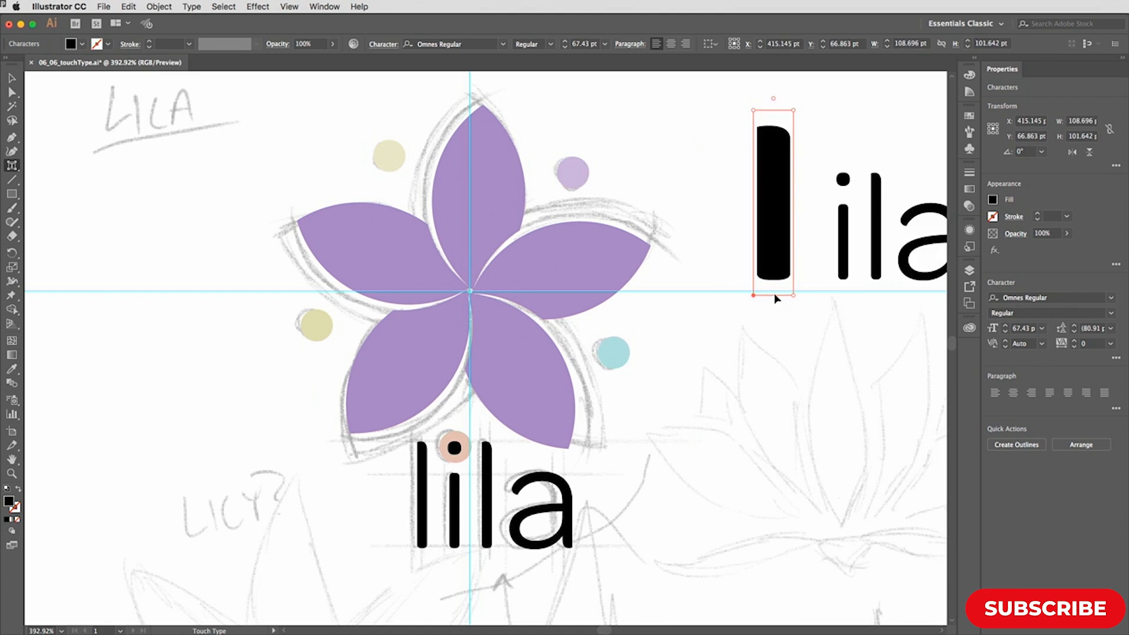
key("super+z")
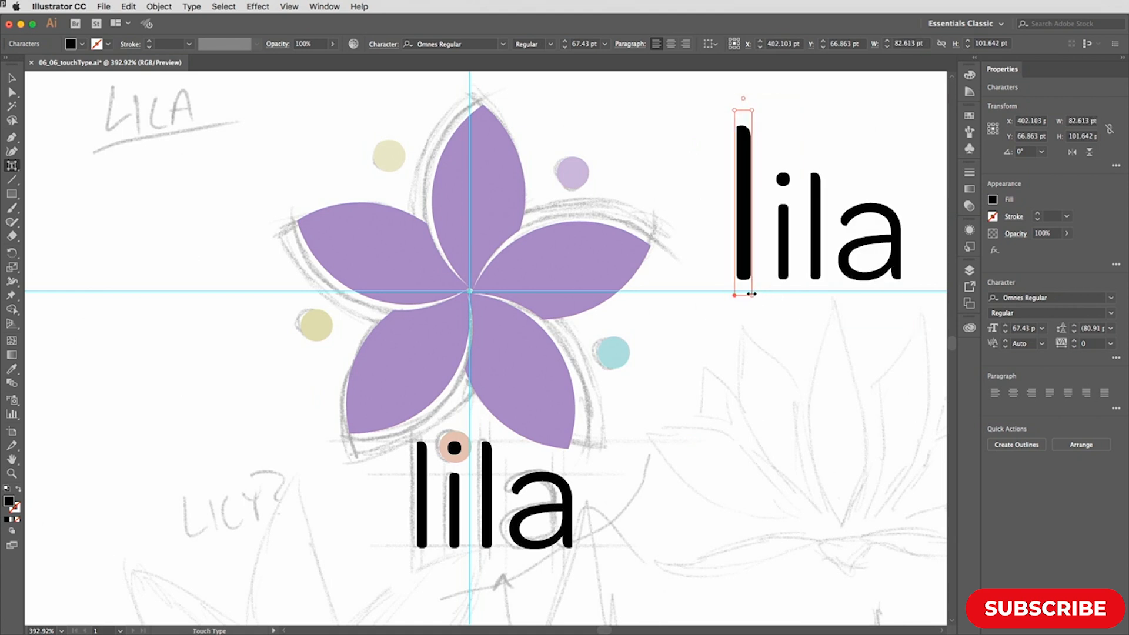
Rotate the first l of the copied wordmark slightly counterclockwise and move it below the baseline of the other letters
mouse_move(736, 299)
left_mouse_down()
mouse_move(733, 308)
mouse_move(737, 264)
mouse_move(739, 322)
mouse_move(736, 281)
left_mouse_up()
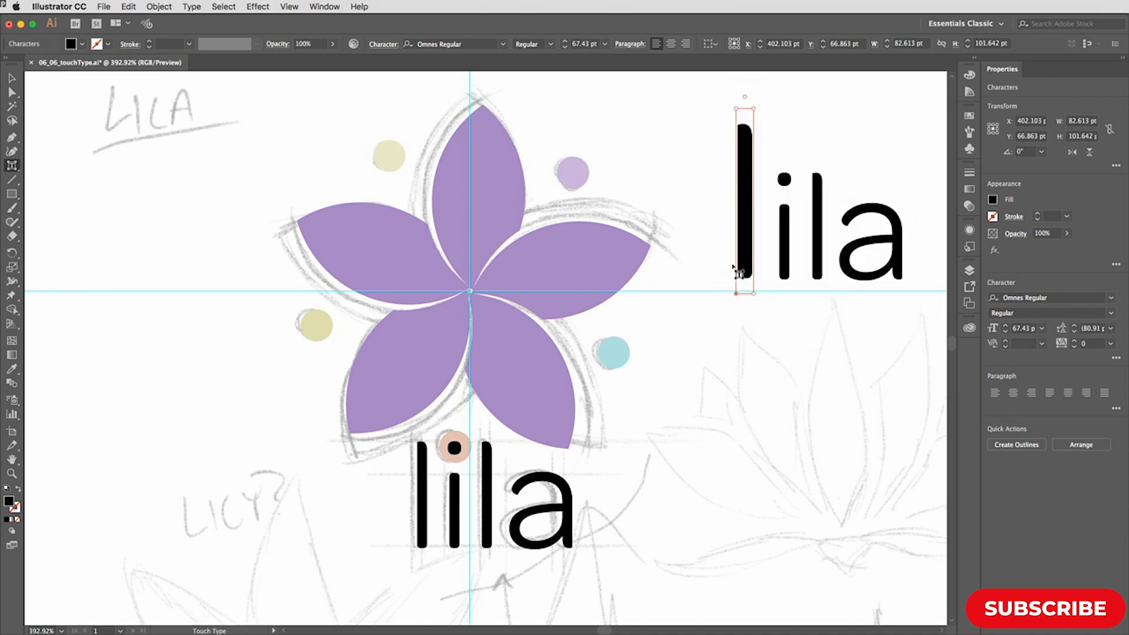
mouse_move(737, 109)
left_mouse_down()
mouse_move(735, 206)
mouse_move(735, 108)
left_mouse_up()
mouse_move(747, 95)
left_mouse_down()
mouse_move(761, 97)
mouse_move(735, 103)
left_mouse_up()
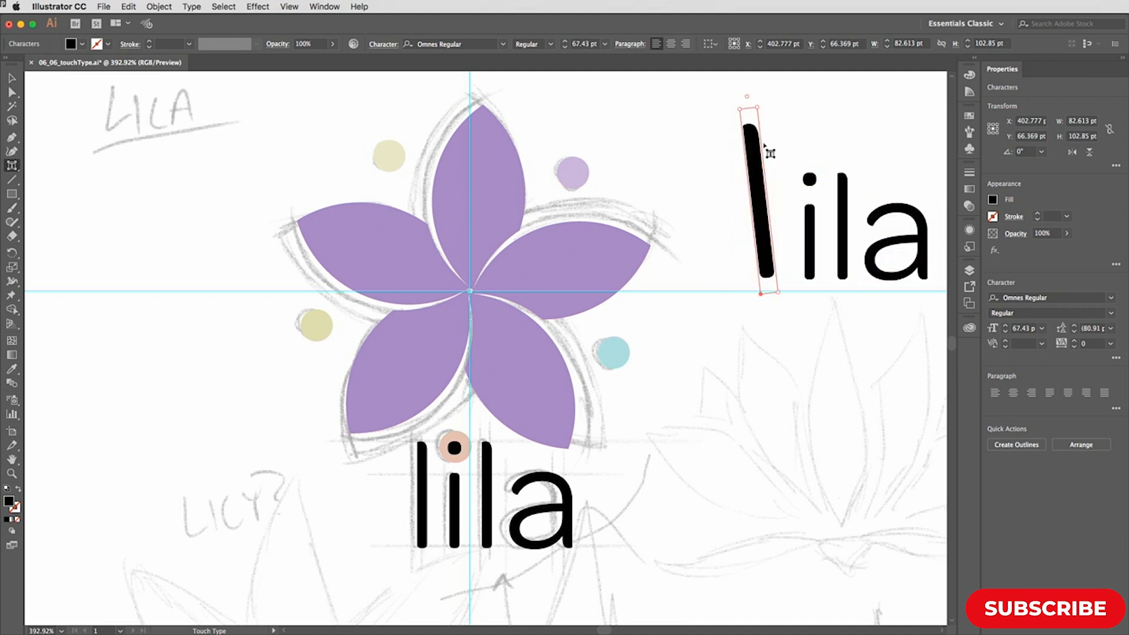
left_click_drag(764, 148, 759, 185)
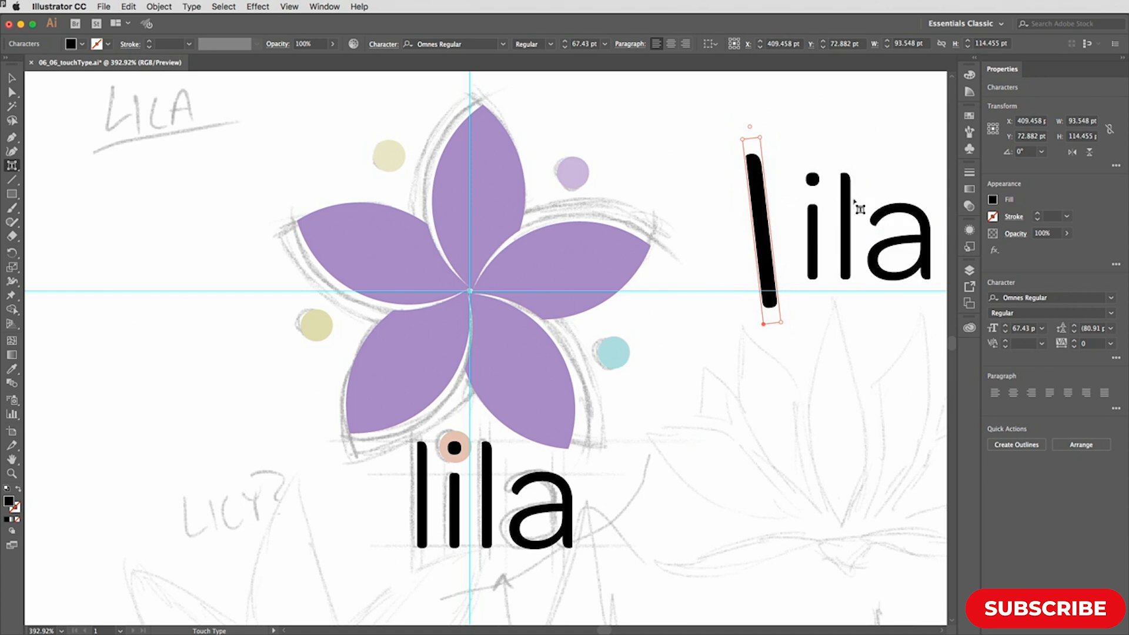
Nudge the letter a of the copied wordmark left, closer to the second l
left_click(898, 212)
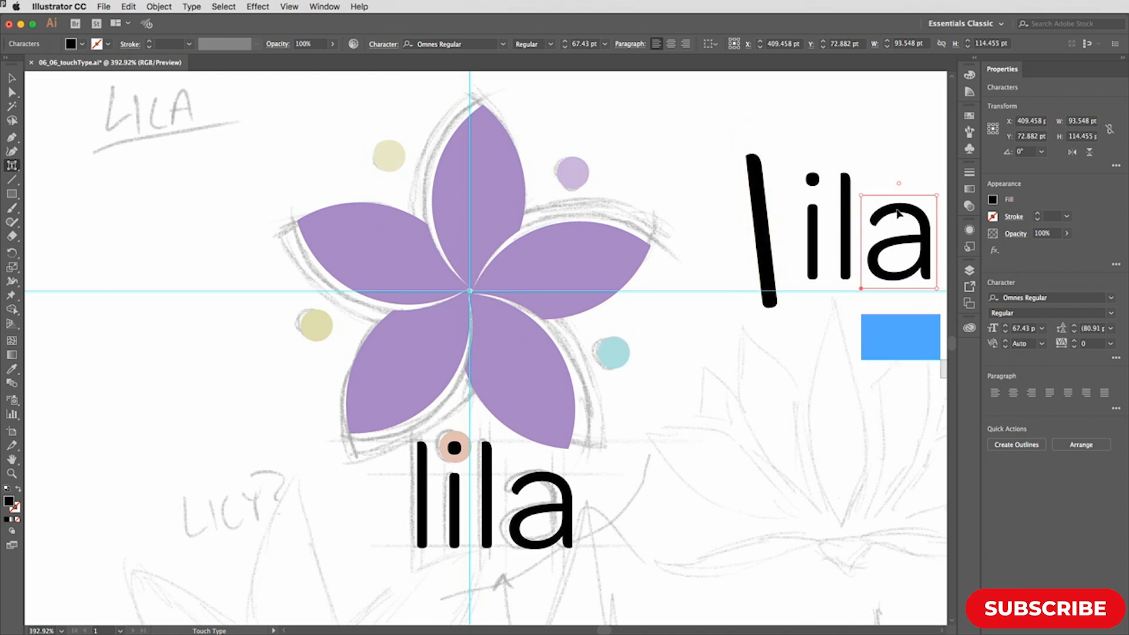
key("Left")
key("Left")
key("Left")
key("Left")
key("Left")
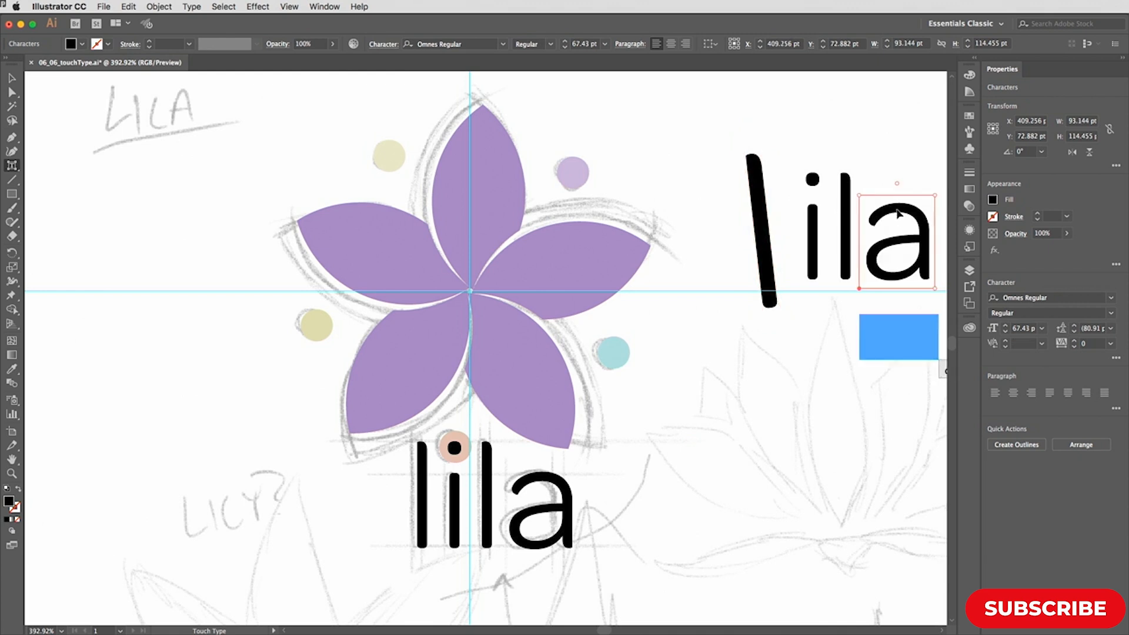
key("Left")
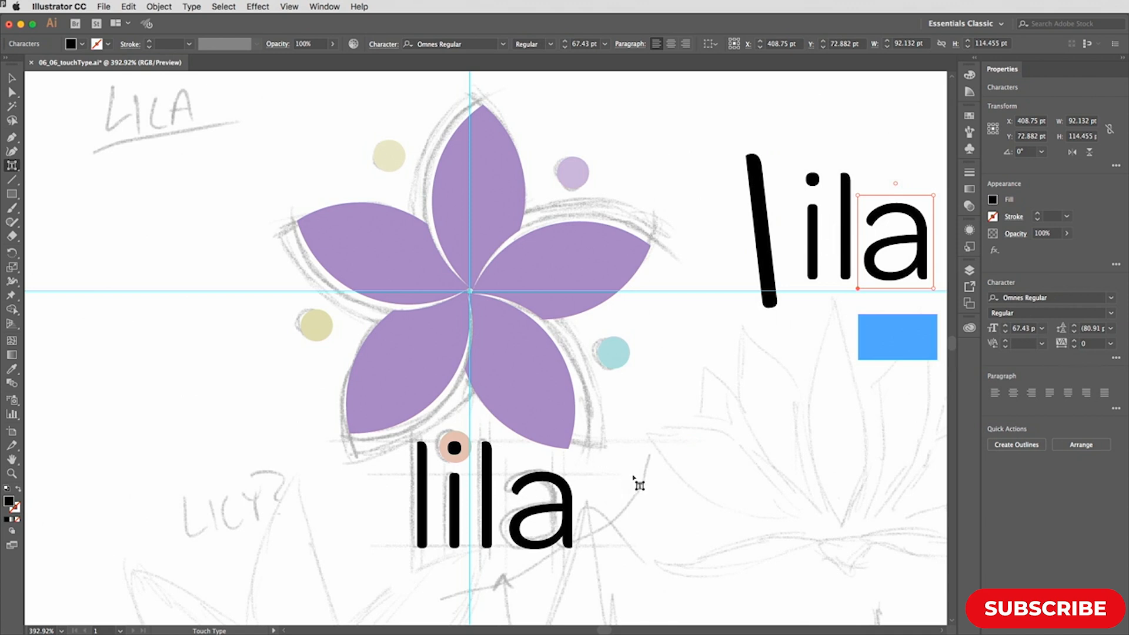
Tighten the original wordmark below the flower by nudging its letter a left towards the second l
left_click(564, 485)
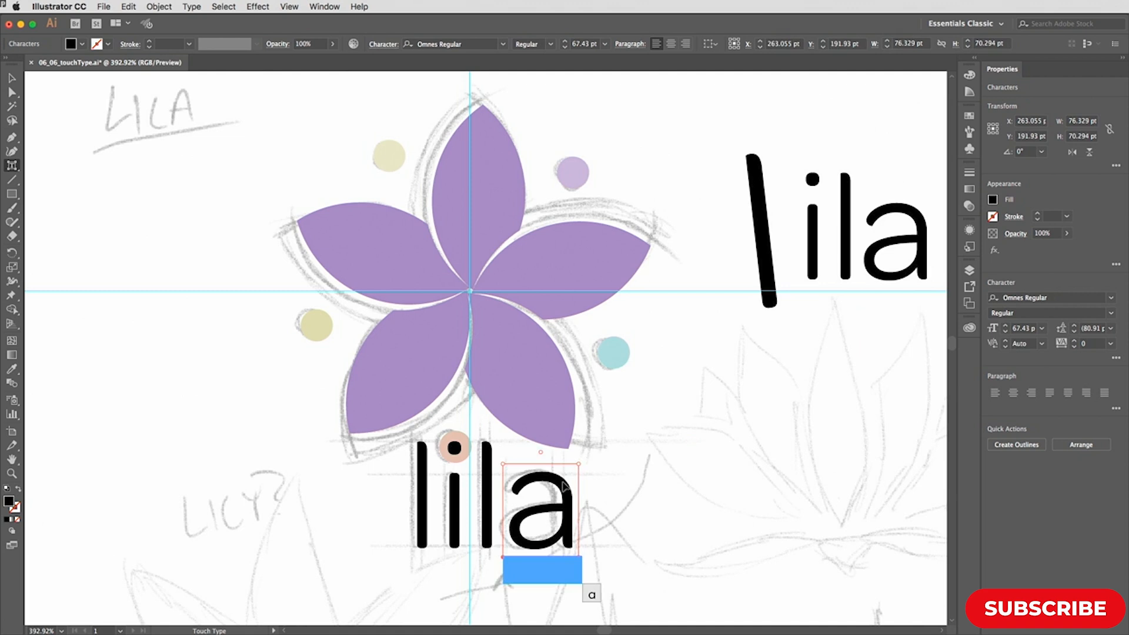
key("Left")
key("Left")
key("Left")
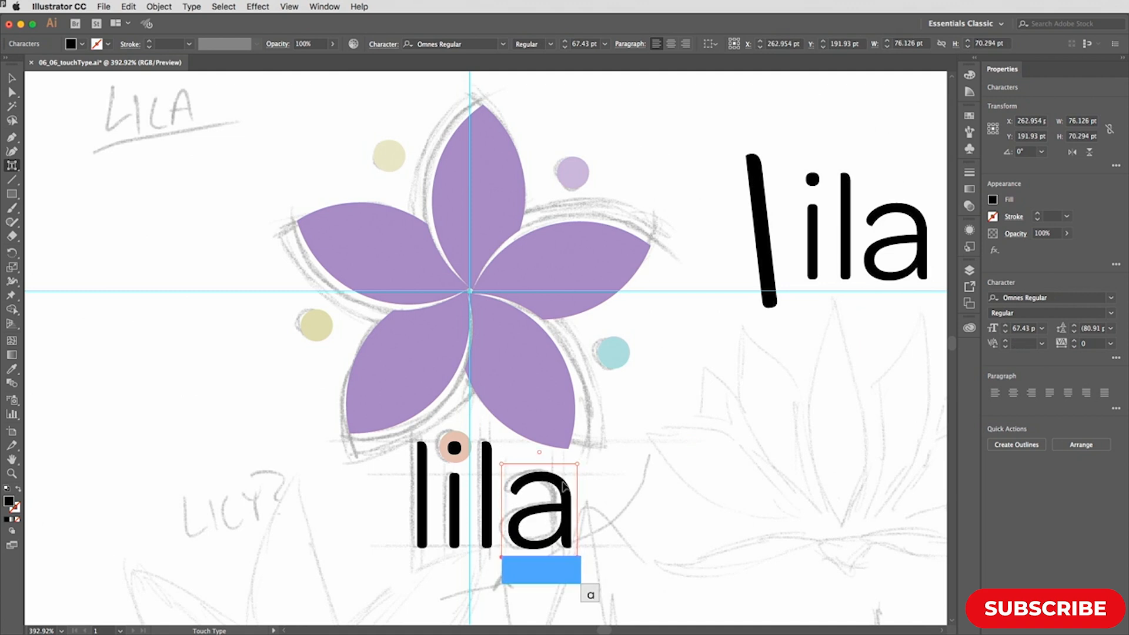
key("Left")
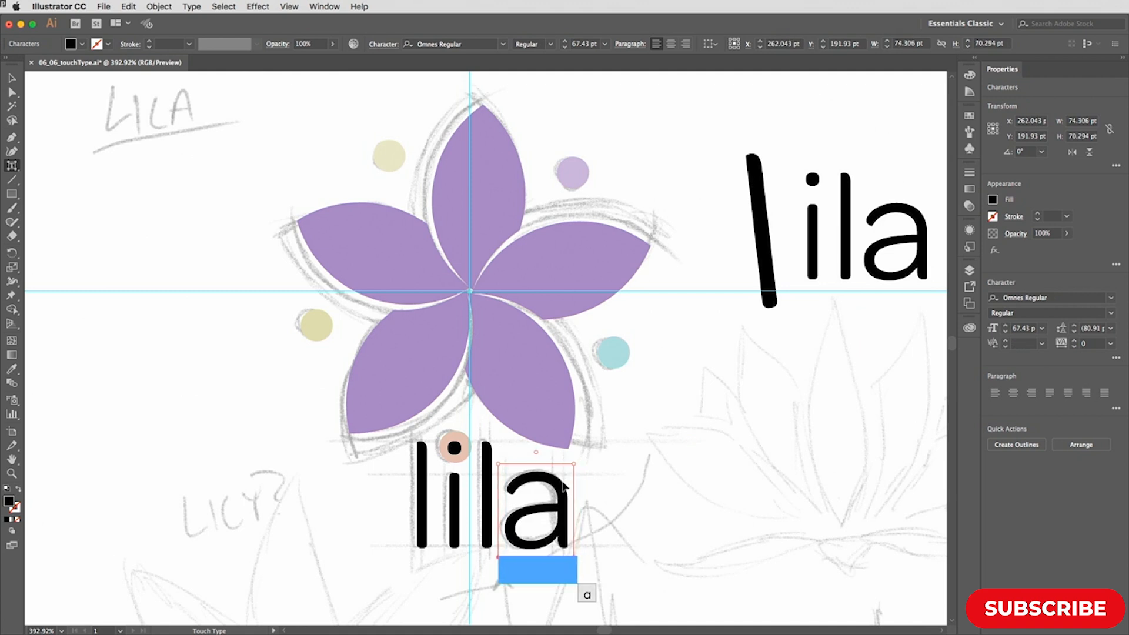
Fine-tune the wordmark's letter spacing by nudging the a slightly right, and the second l and the i slightly left
key("Right")
left_click(489, 492)
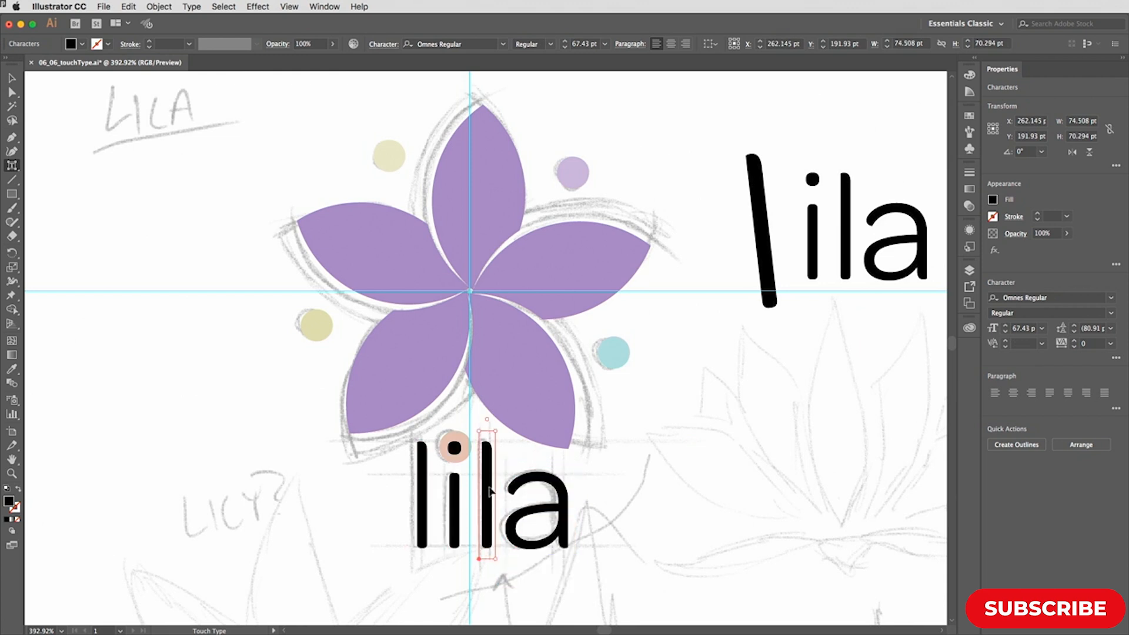
key("Left")
key("Left")
left_click(453, 500)
left_click(453, 500)
key("Left")
key("Left")
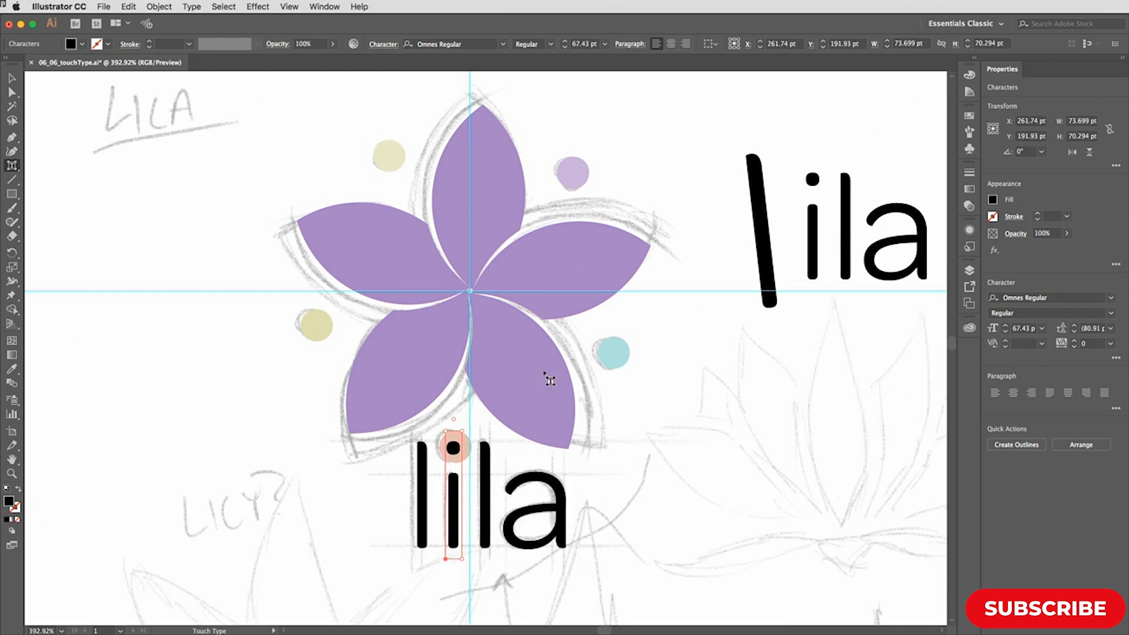
Delete the distorted copy of the wordmark beside the flower
left_click(12, 77)
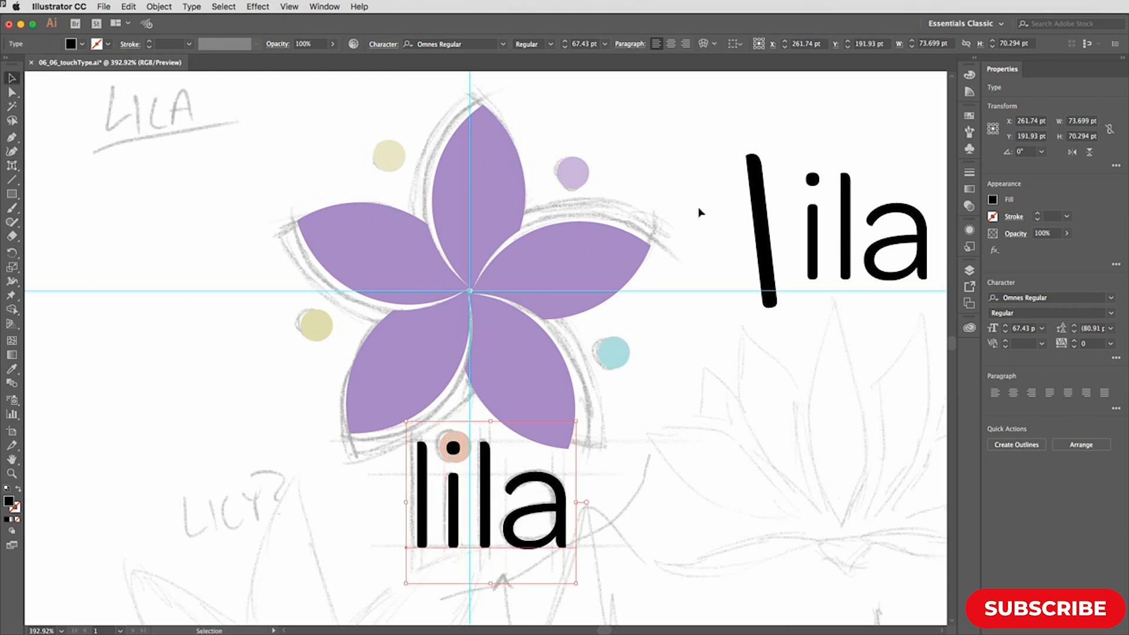
left_click(751, 189)
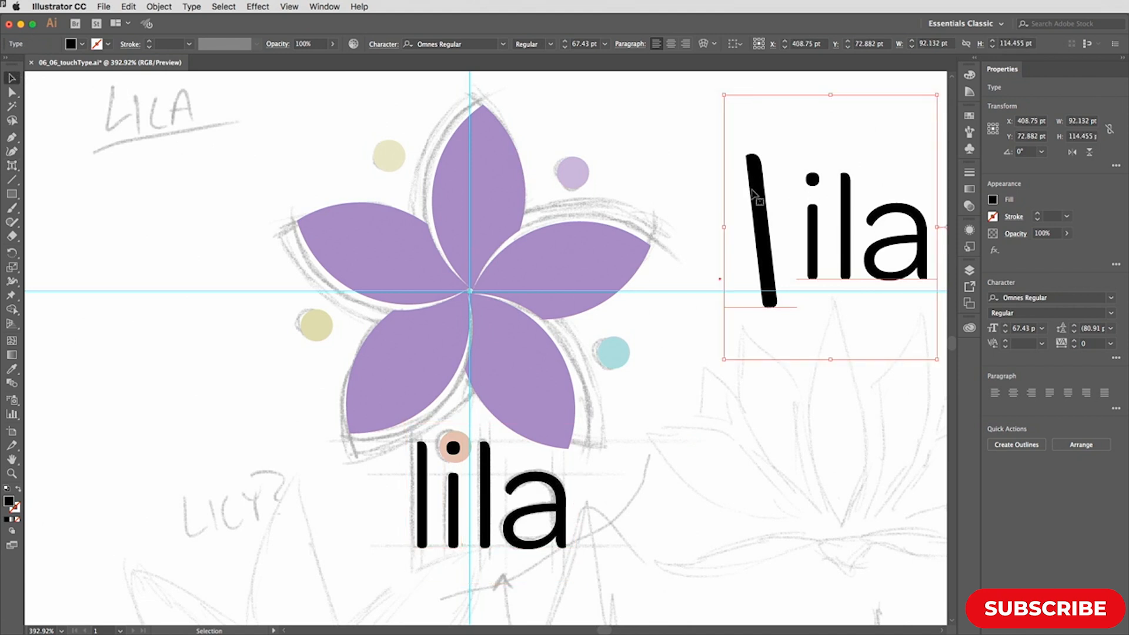
key("Delete")
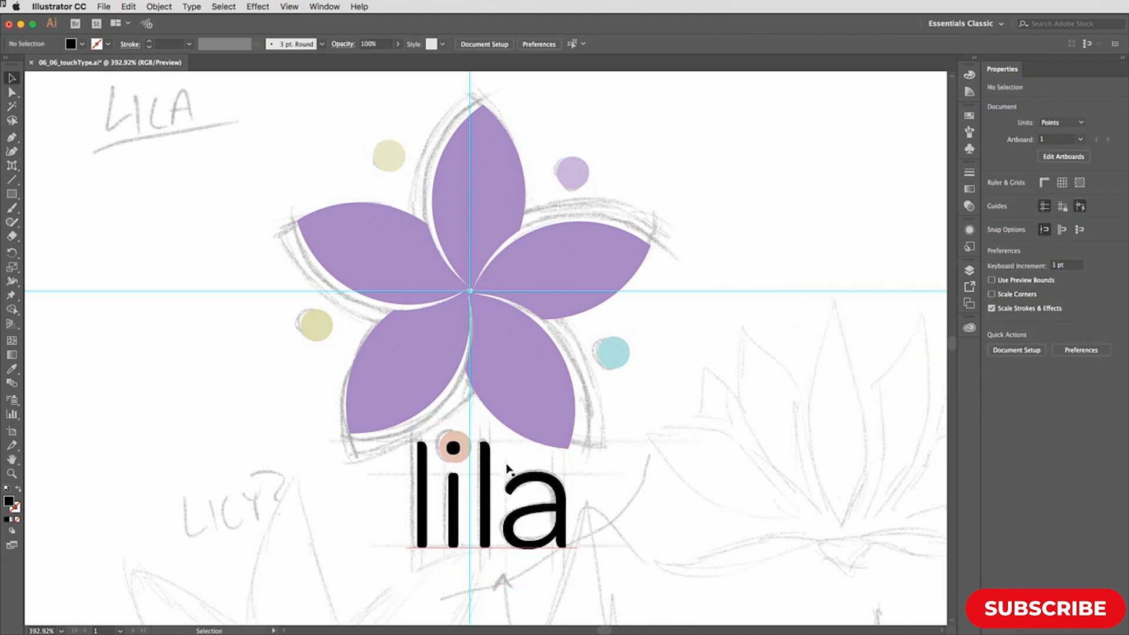
Convert the lila wordmark below the flower to outlines
left_click(487, 468)
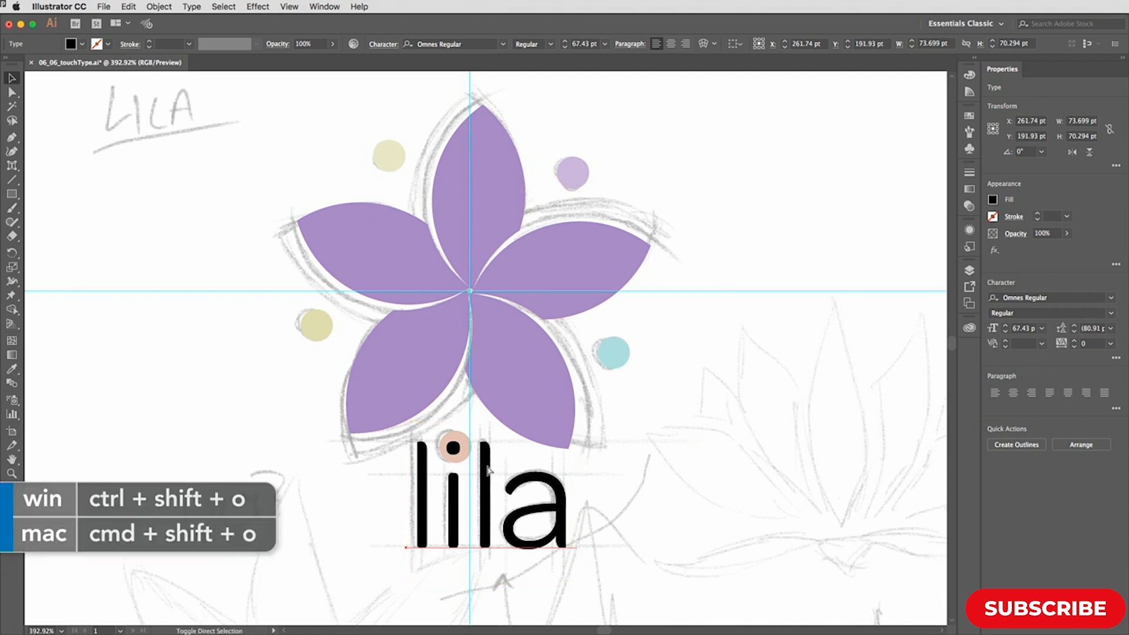
key("super+shift+o")
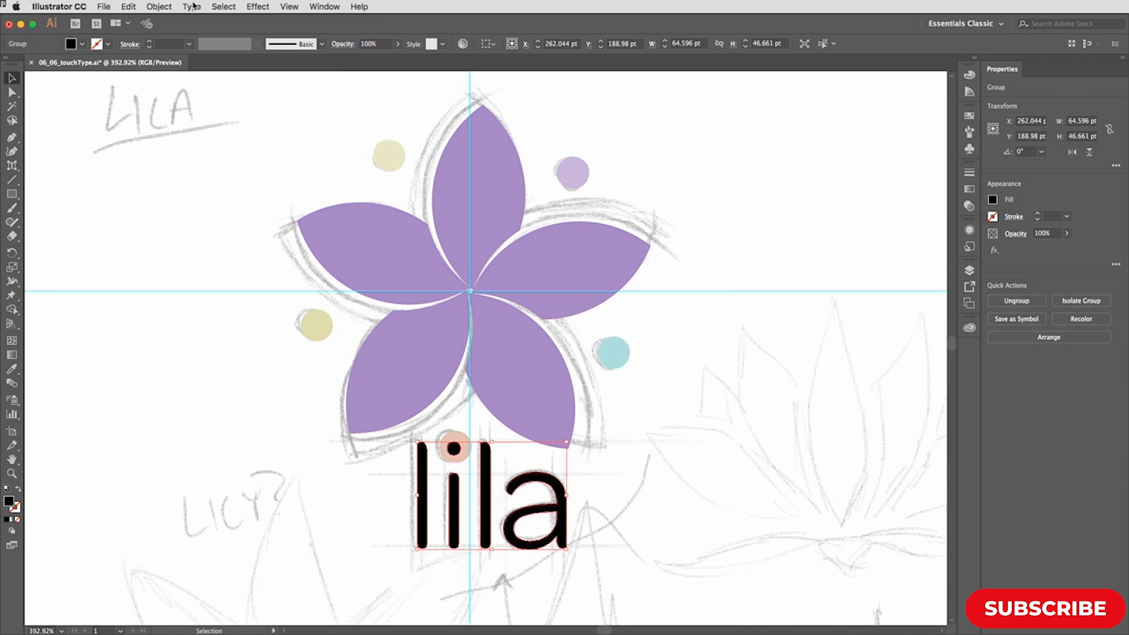
left_click(192, 7)
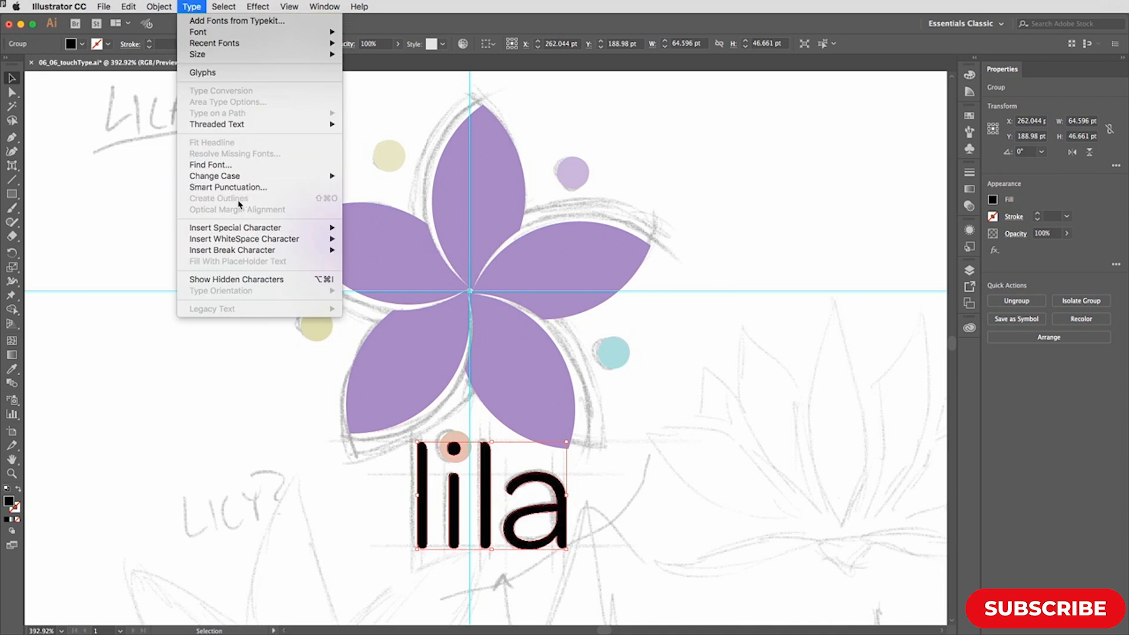
left_click(189, 7)
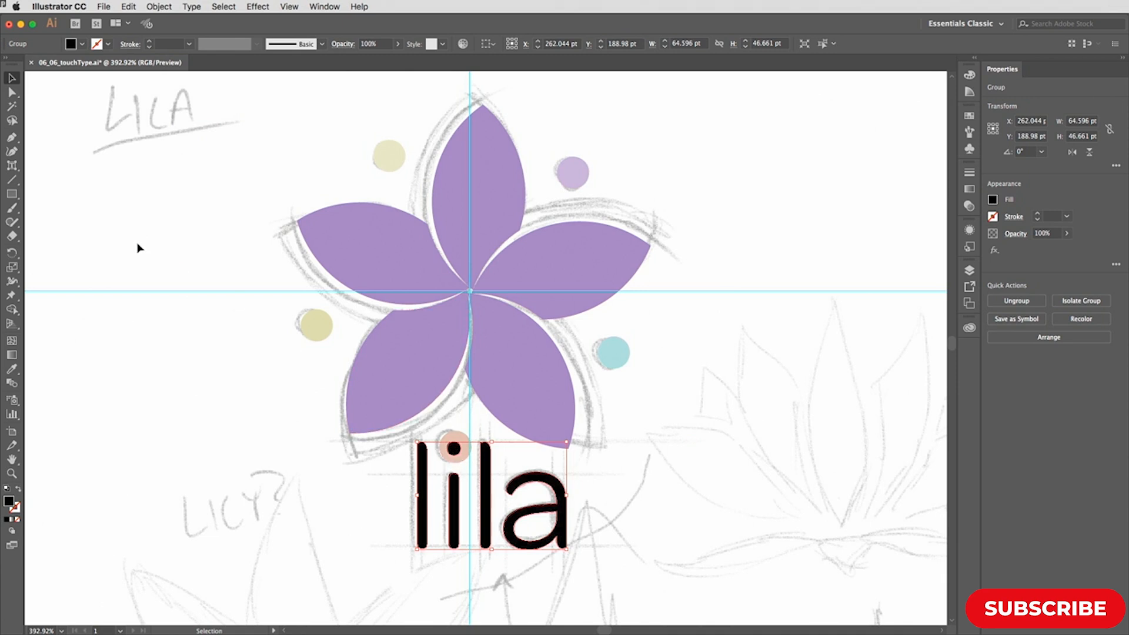
left_click(12, 92)
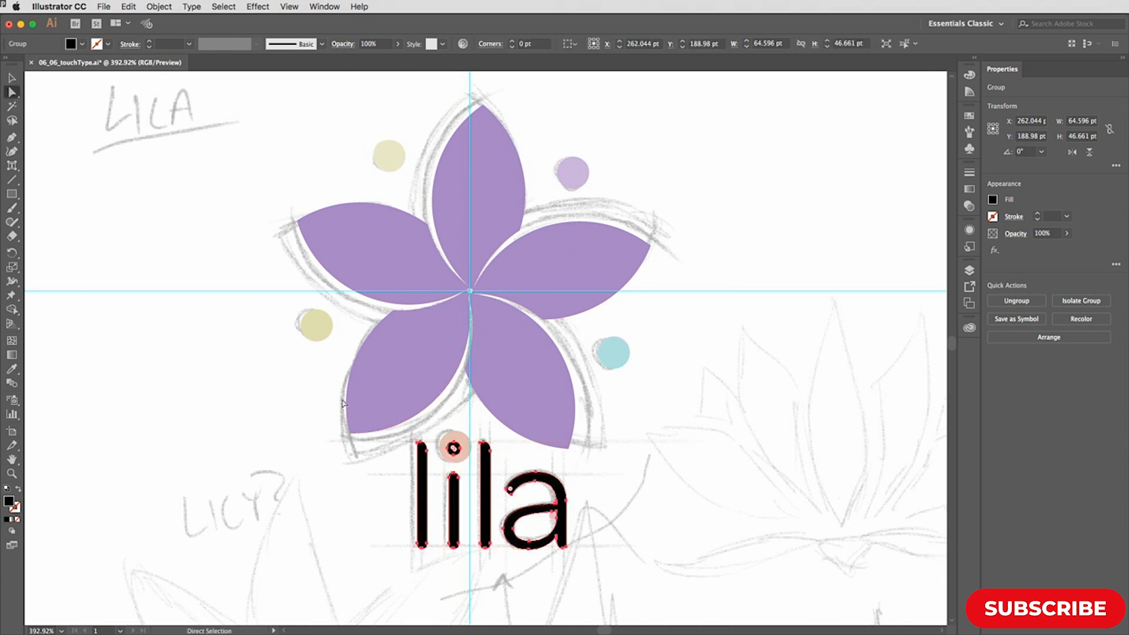
left_click(705, 465)
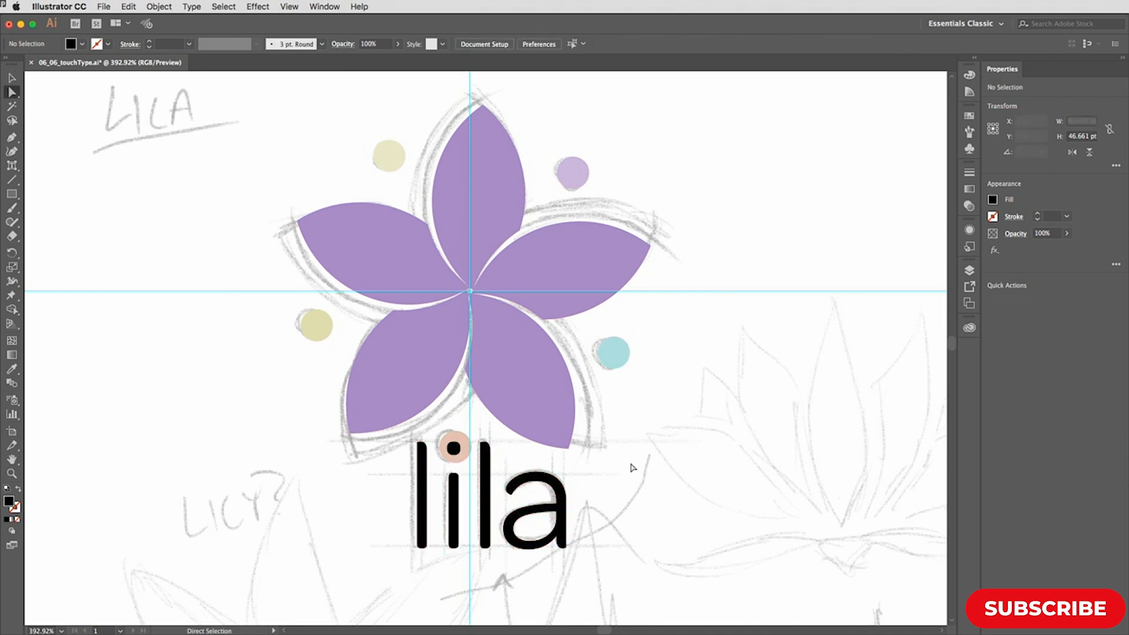
left_click(453, 450)
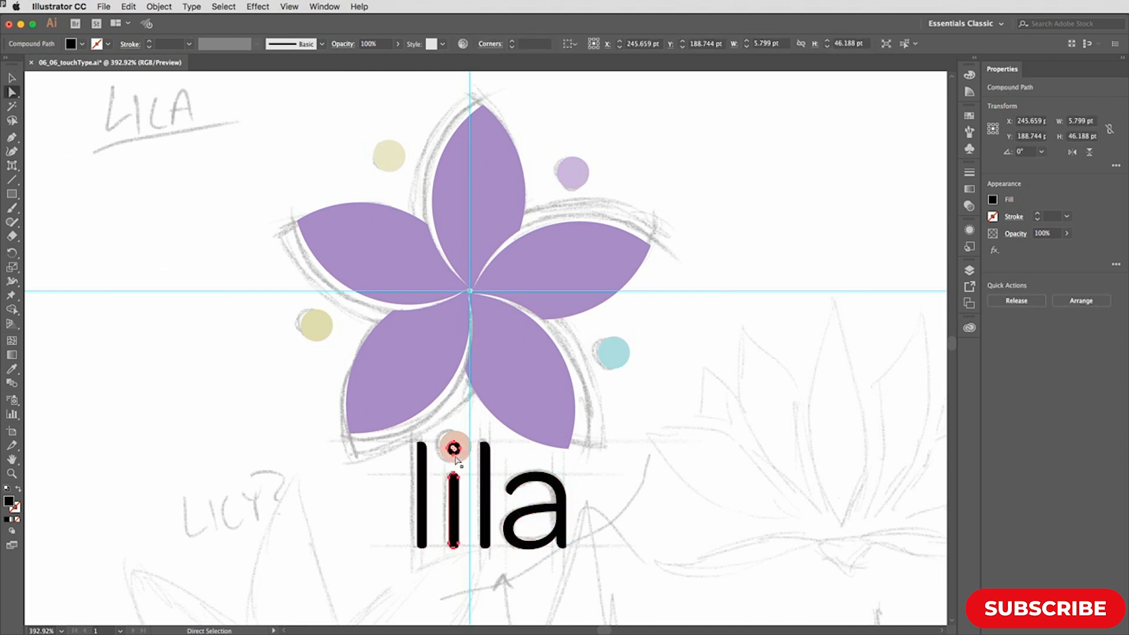
left_click(454, 449)
left_click(12, 78)
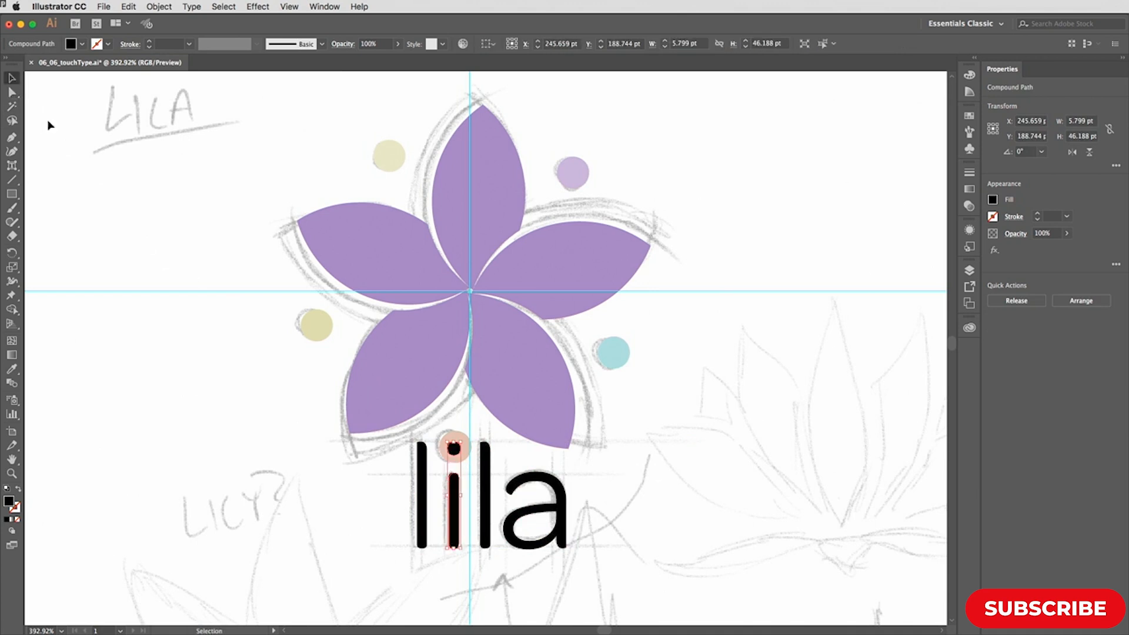
Isolate the compound path of the letter i, delete its black dot, and exit isolation mode
double_click(454, 493)
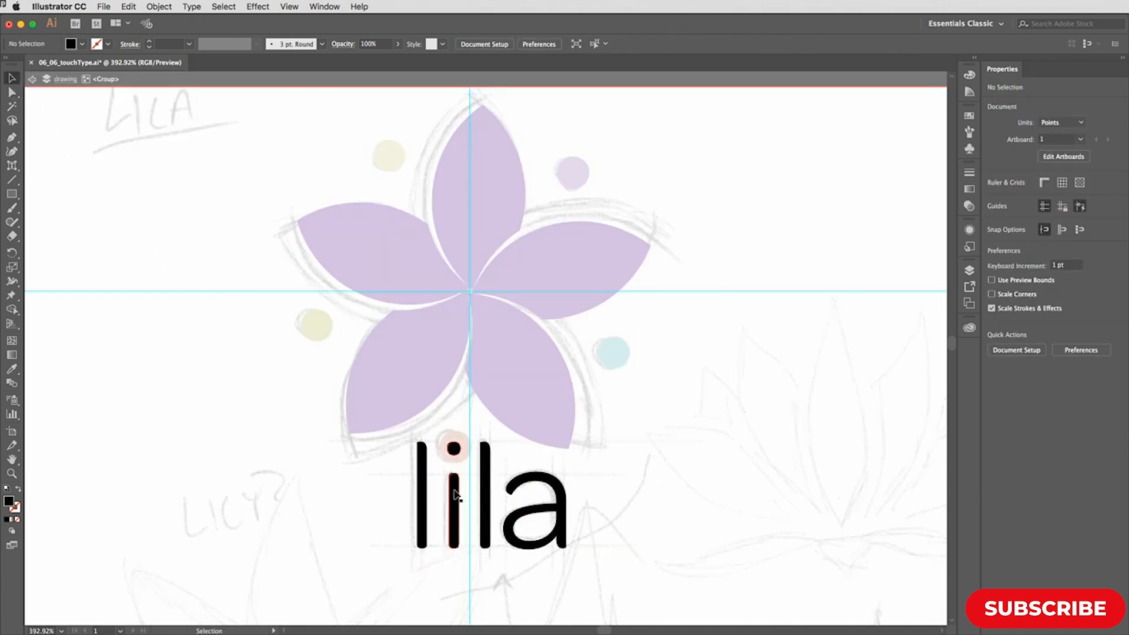
left_click(454, 450)
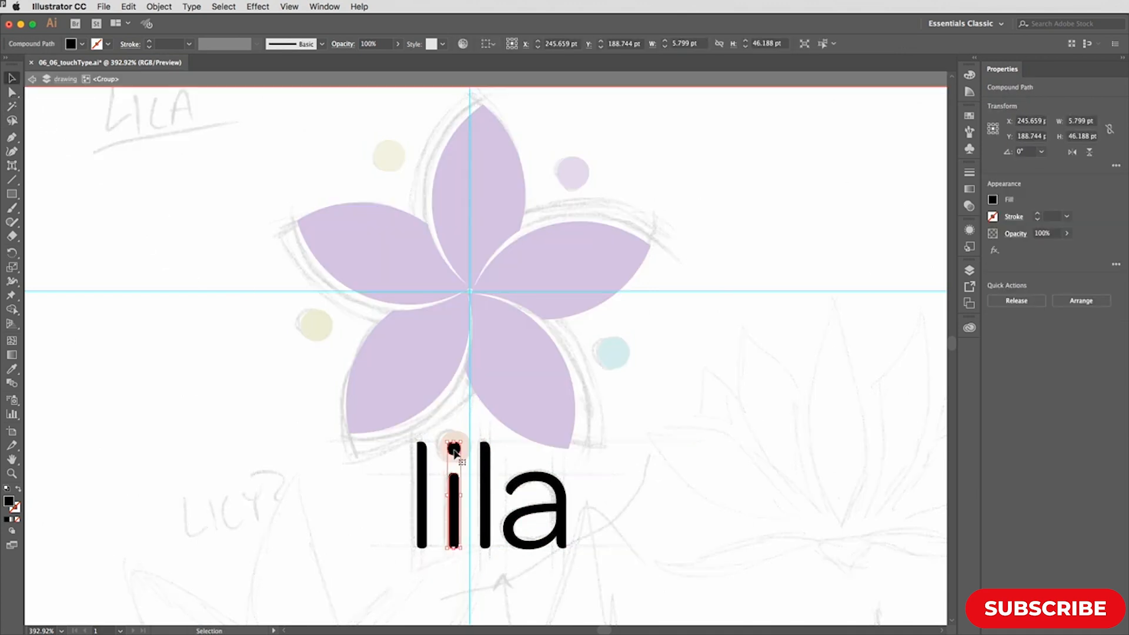
left_click(454, 450)
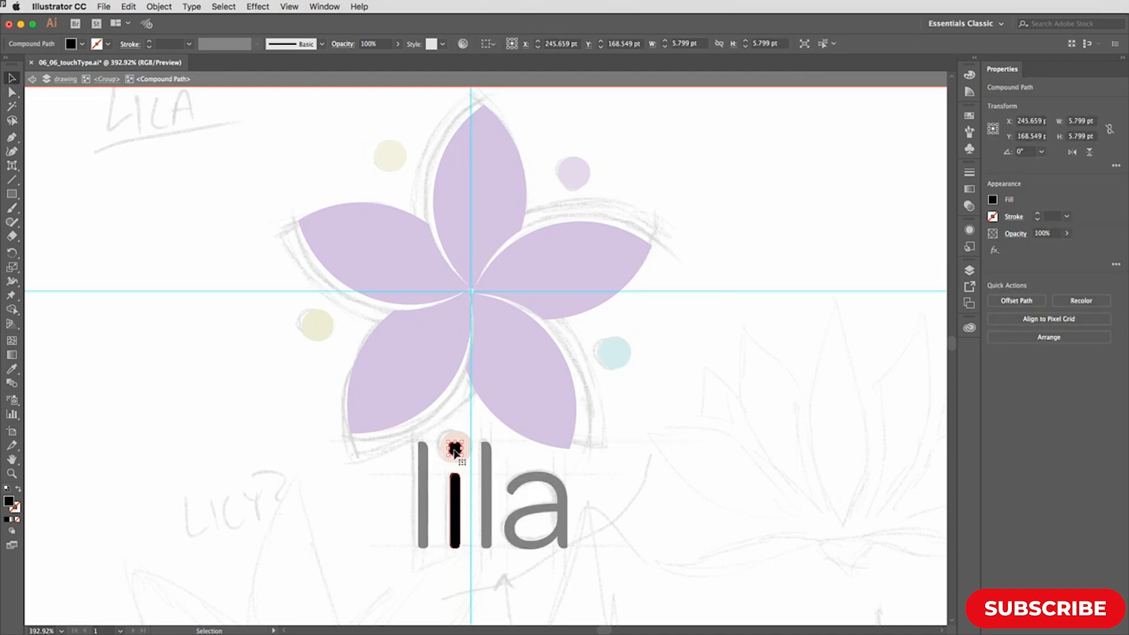
key("Delete")
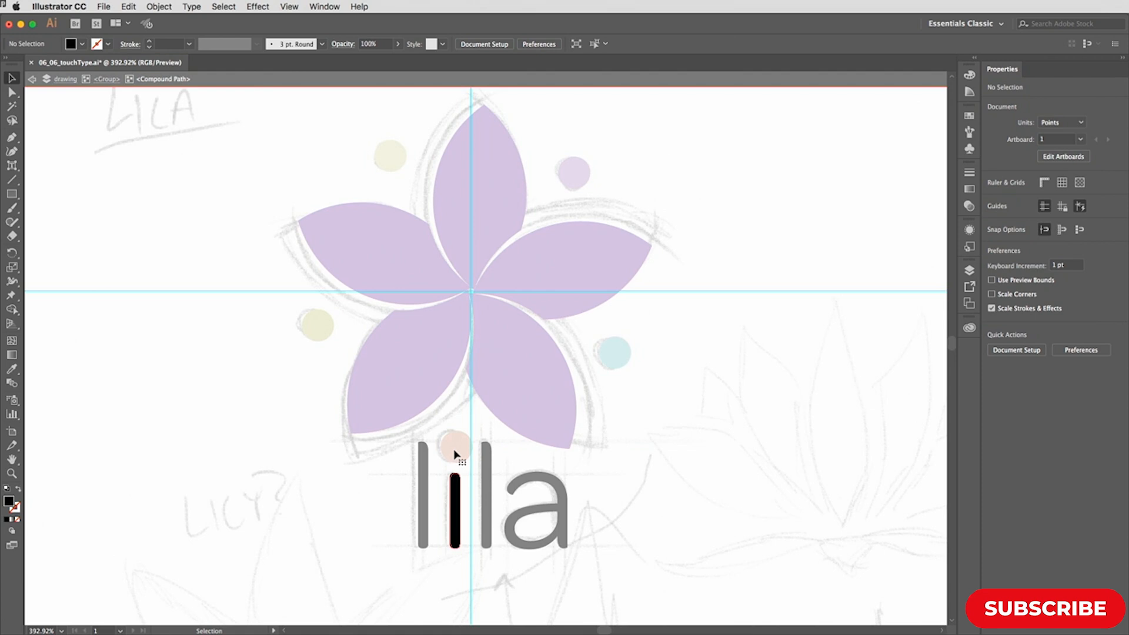
double_click(386, 494)
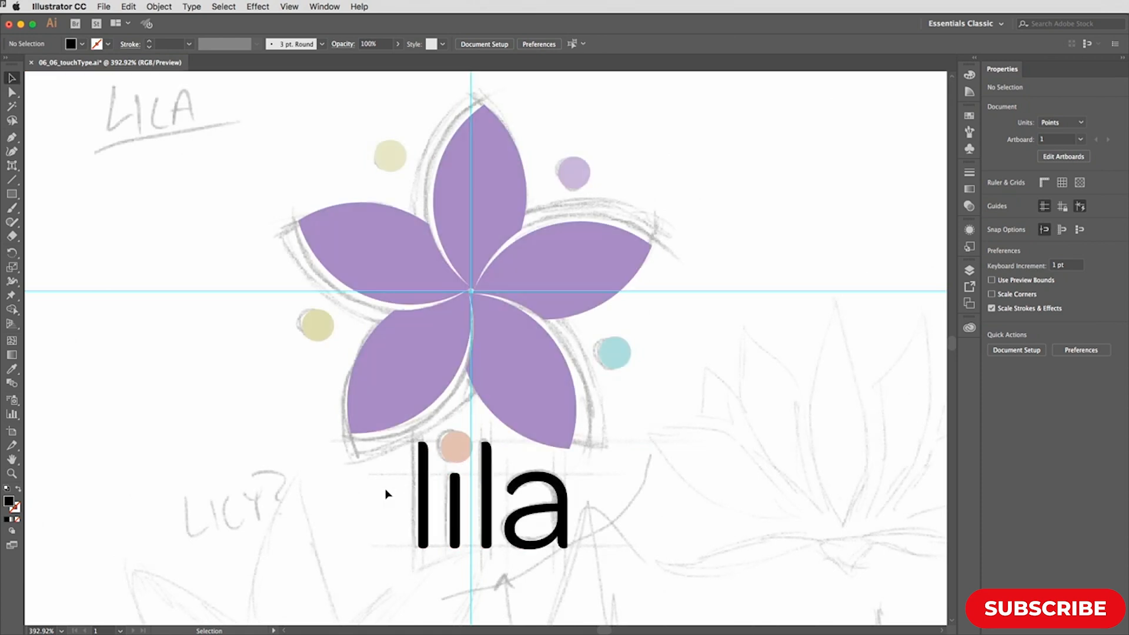
Delete the sketchwork layer with the pencil sketches
scroll(386, 493, "left", 2)
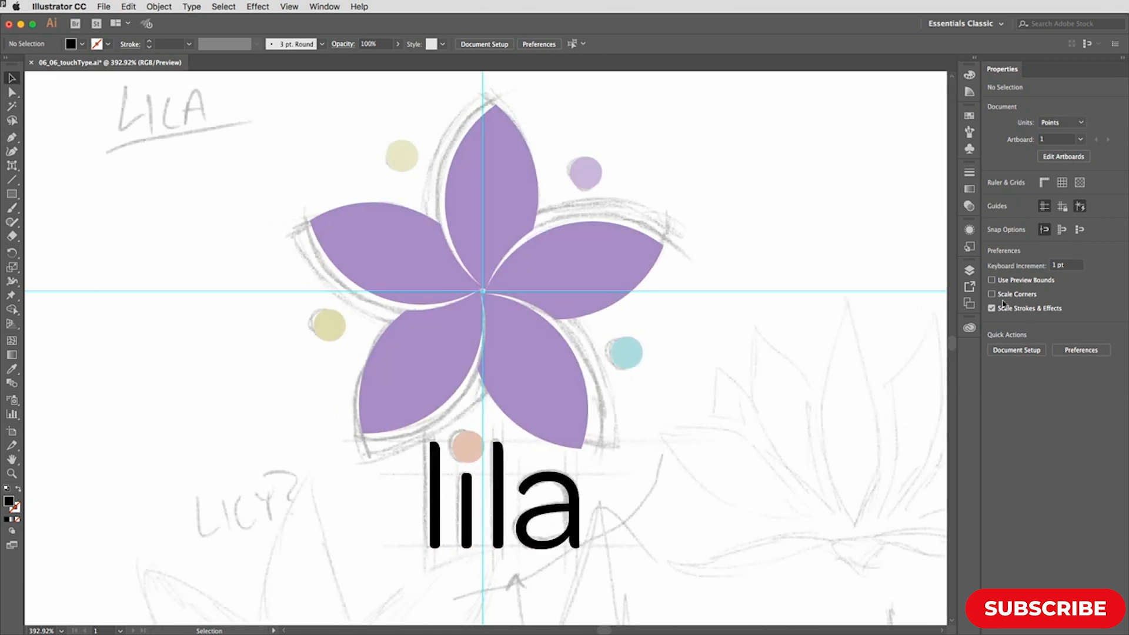
left_click(969, 271)
left_click(919, 298)
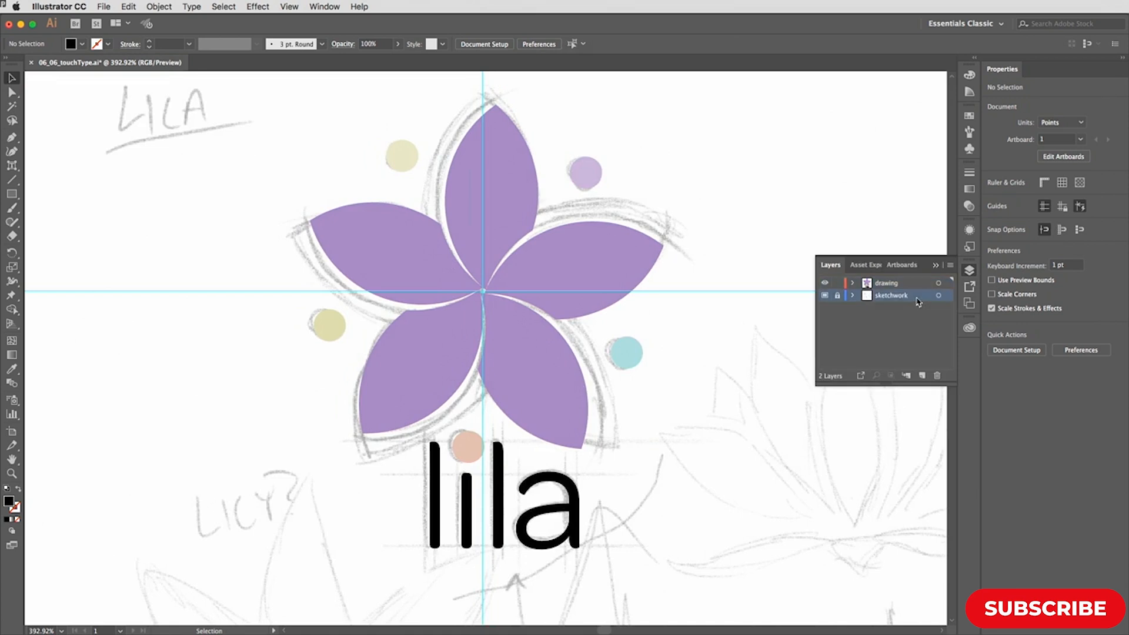
left_click(937, 375)
left_click(661, 345)
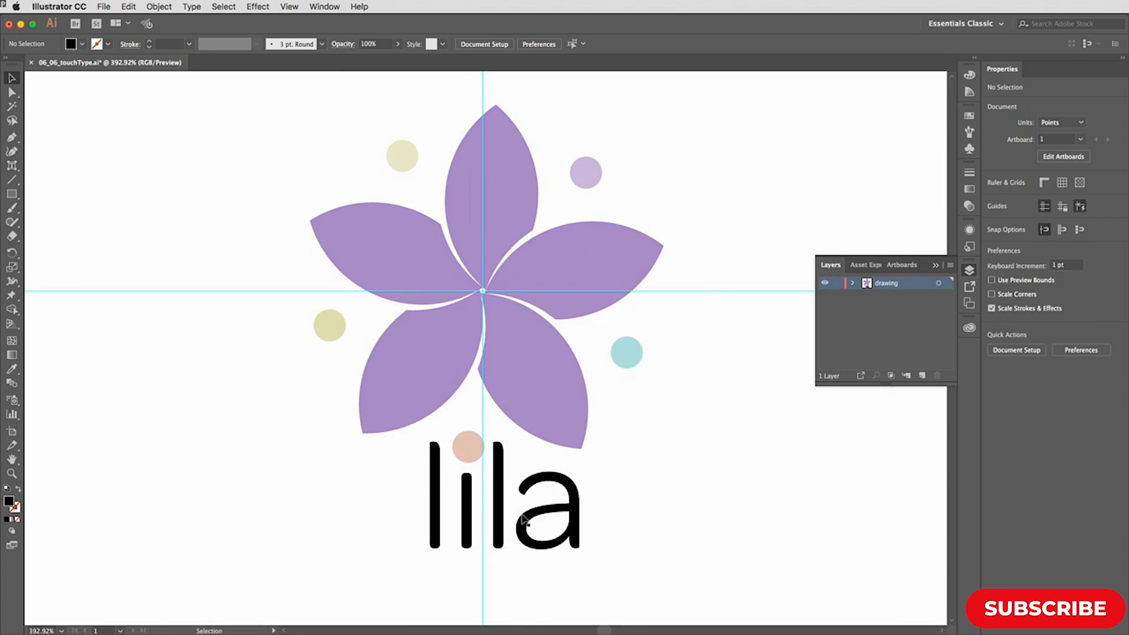
Nudge the outlined wordmark 1 pt right so the i sits under the peach dot, then deselect it and close the layer list
left_click(501, 504)
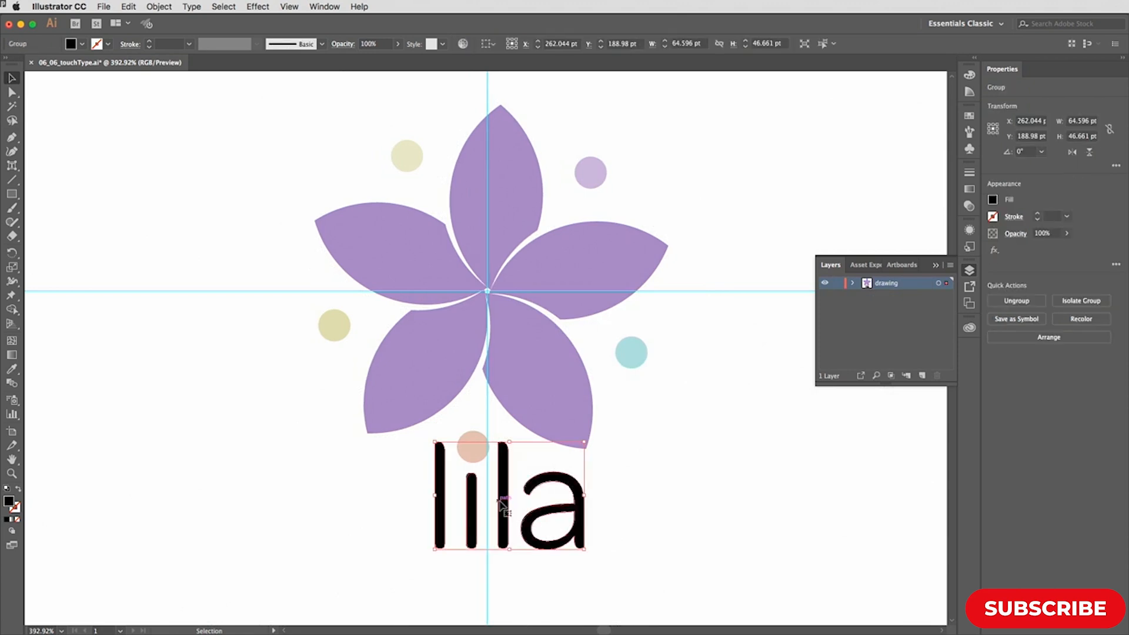
key("Right")
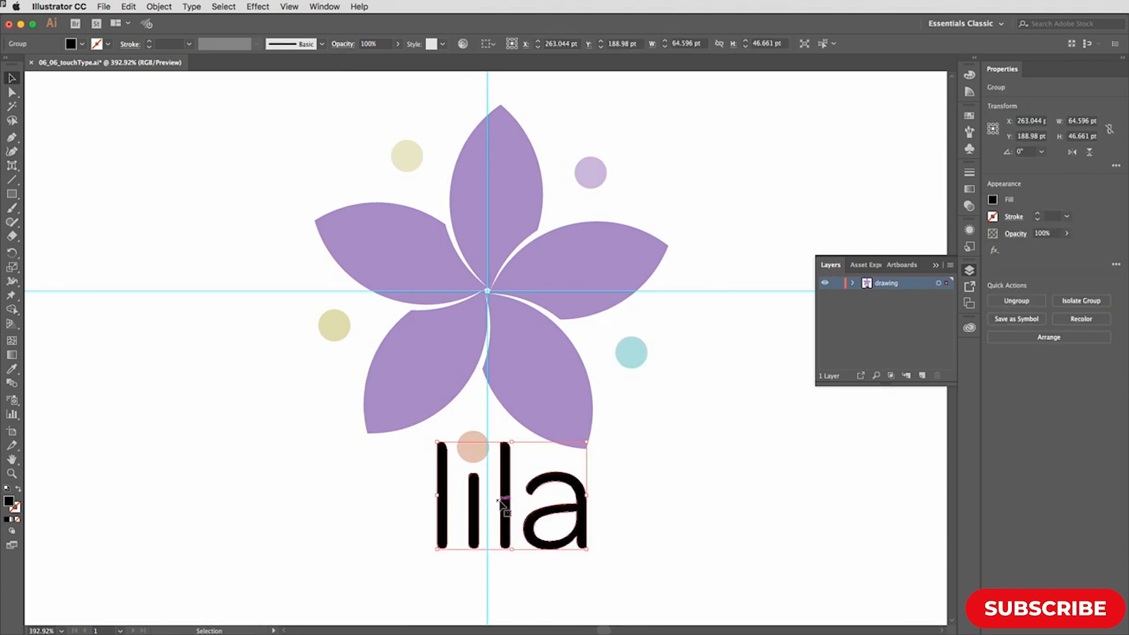
left_click(676, 495)
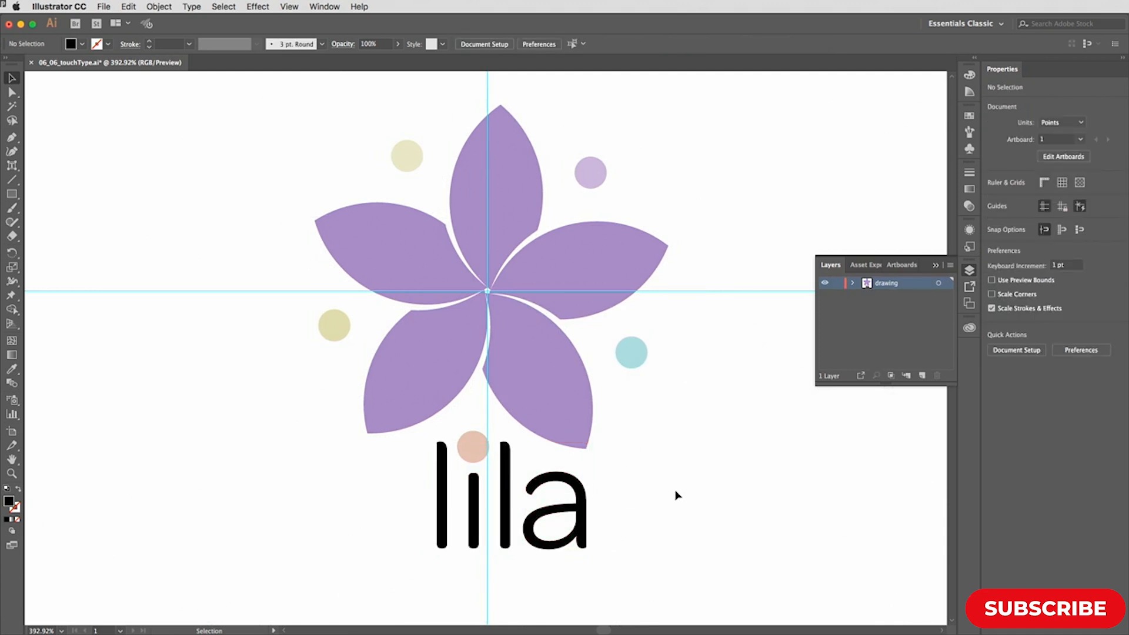
scroll(676, 495, "left", 3)
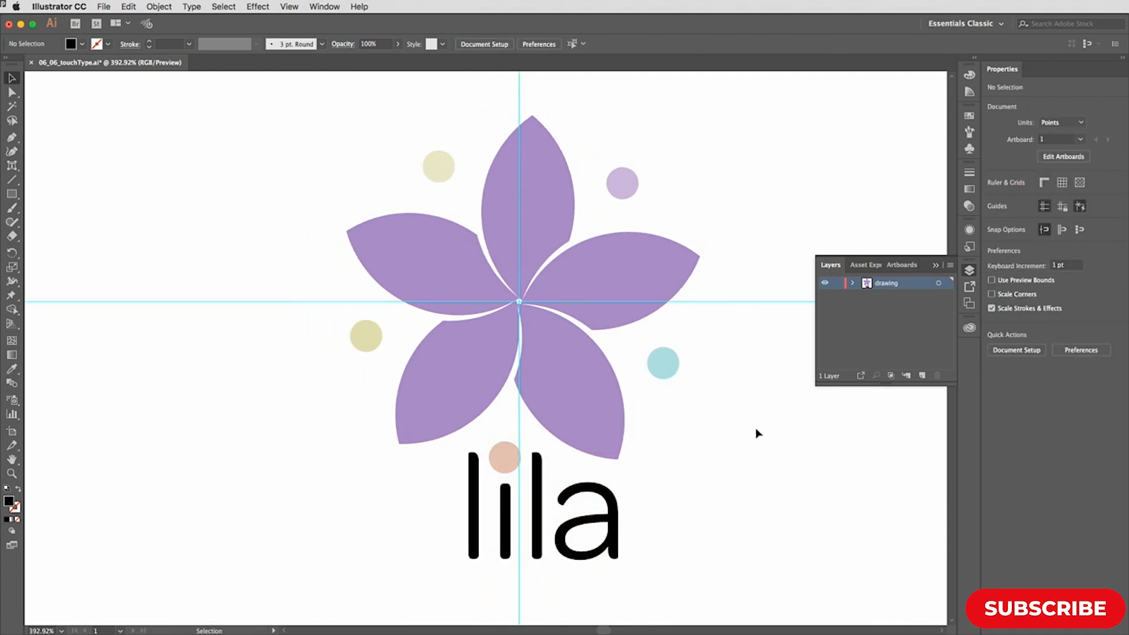
left_click(971, 272)
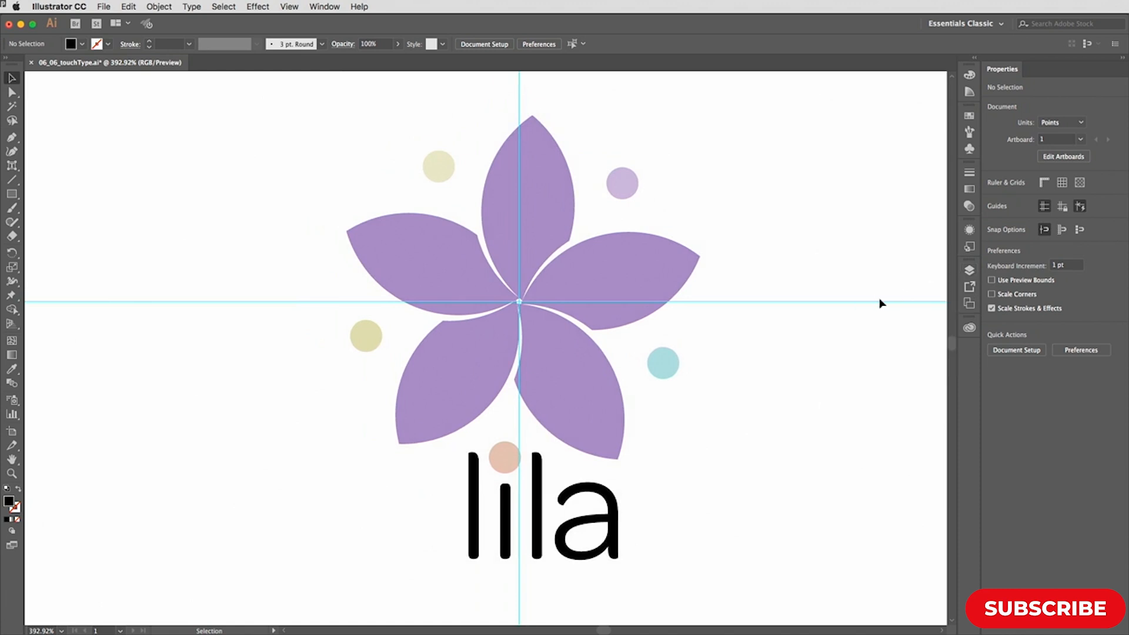
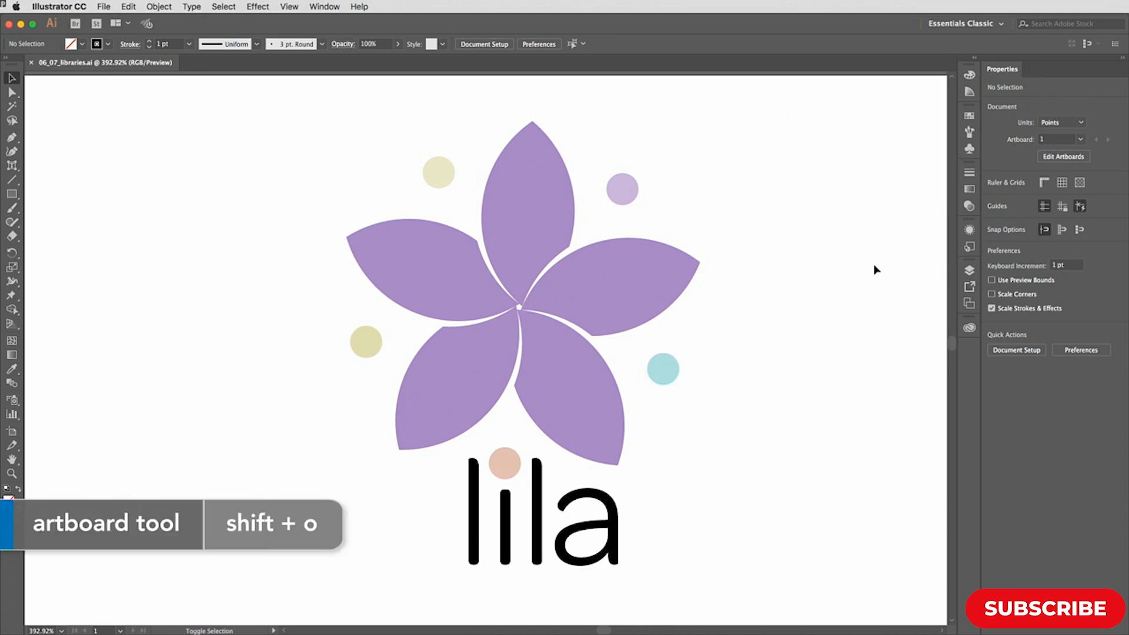
Shrink the artboard of 06_07_libraries.ai to about 171.8 by 210.93 pt so it closely frames the flower logo
key("shift+o")
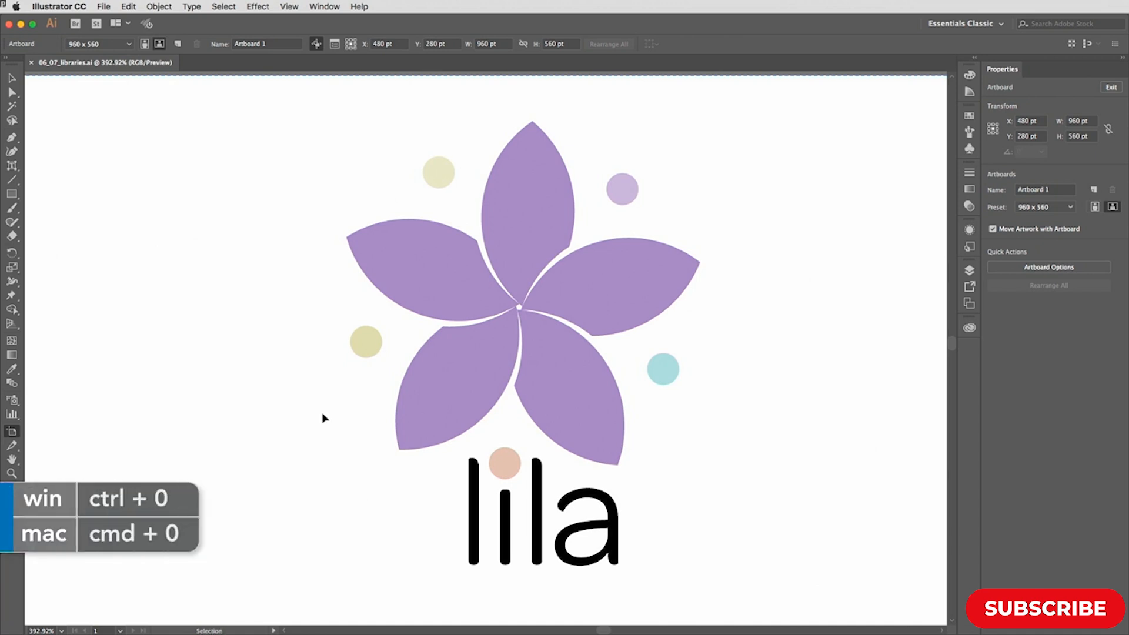
key("super+0")
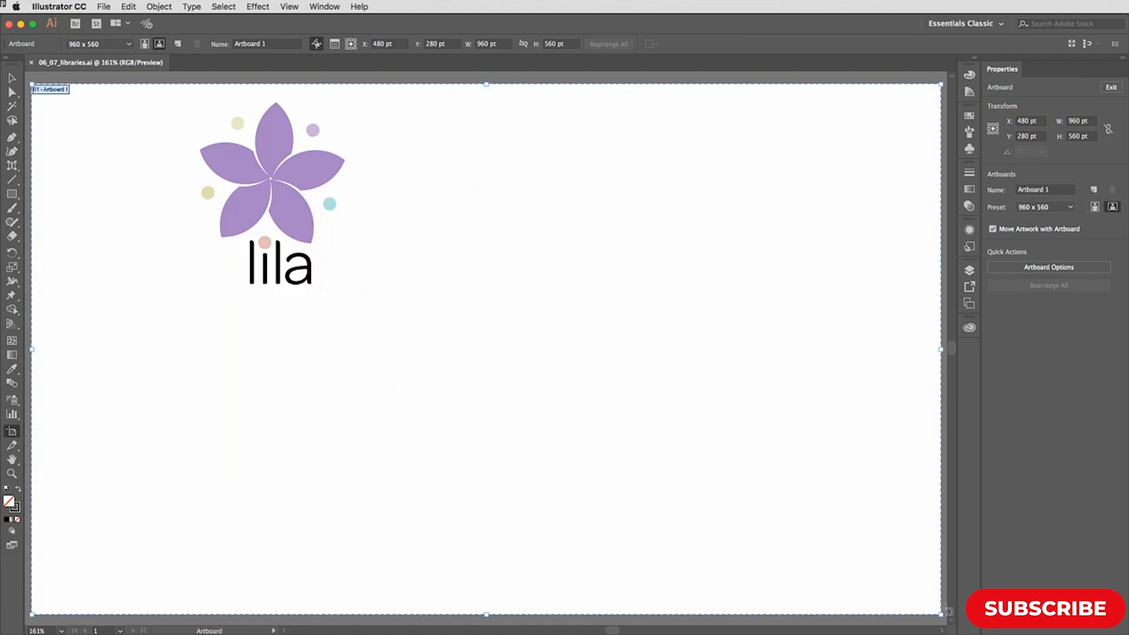
left_click_drag(939, 614, 352, 293)
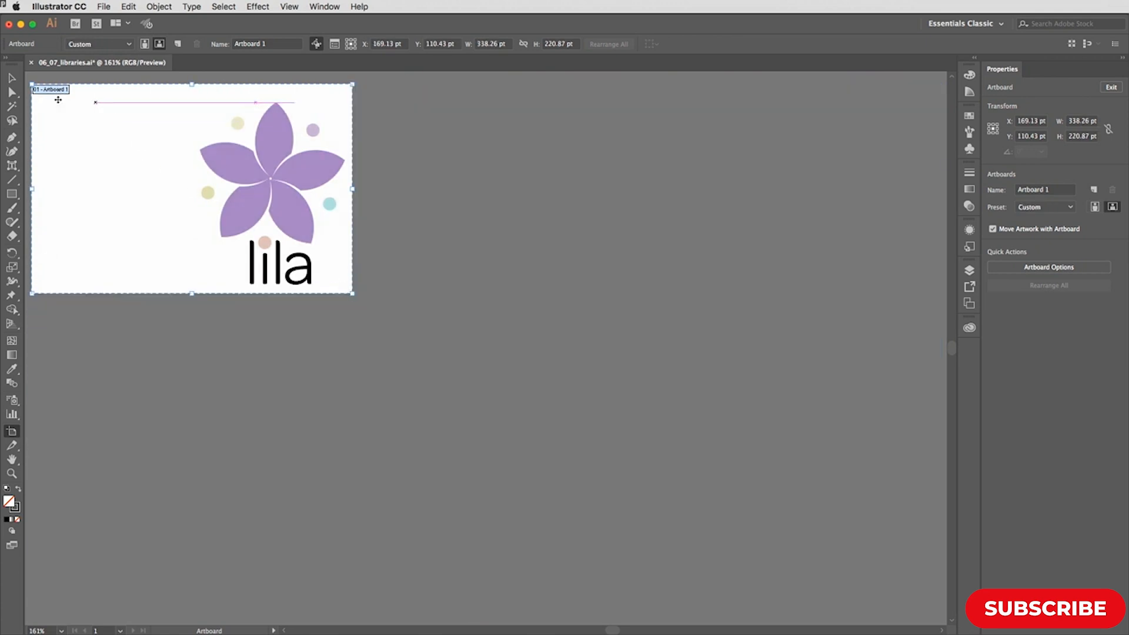
left_click_drag(33, 84, 192, 95)
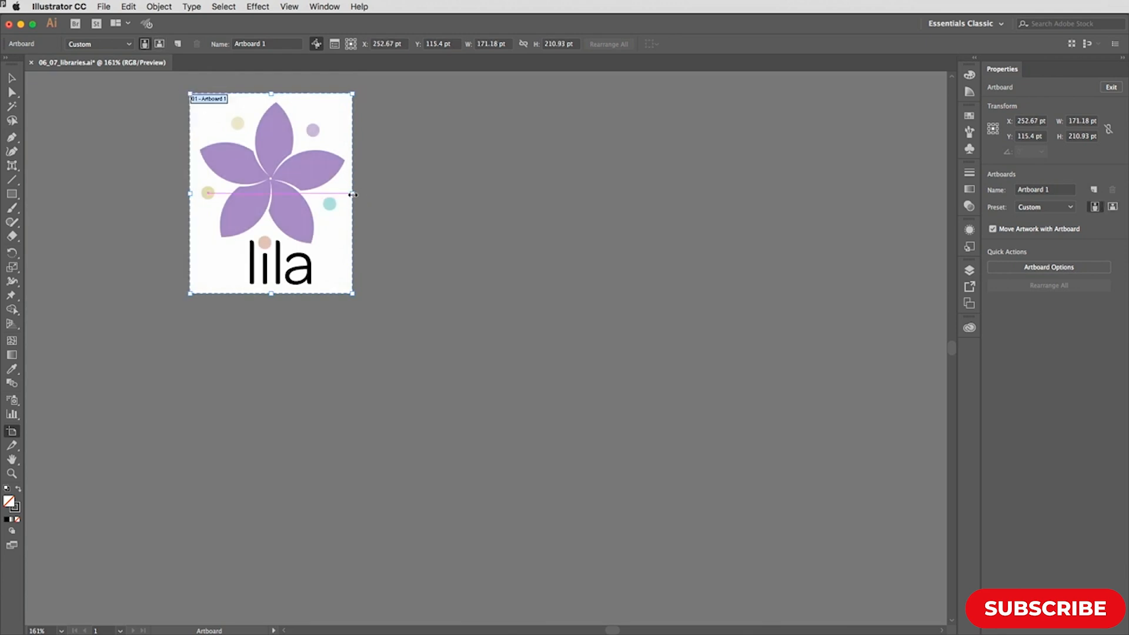
left_click_drag(352, 194, 353, 194)
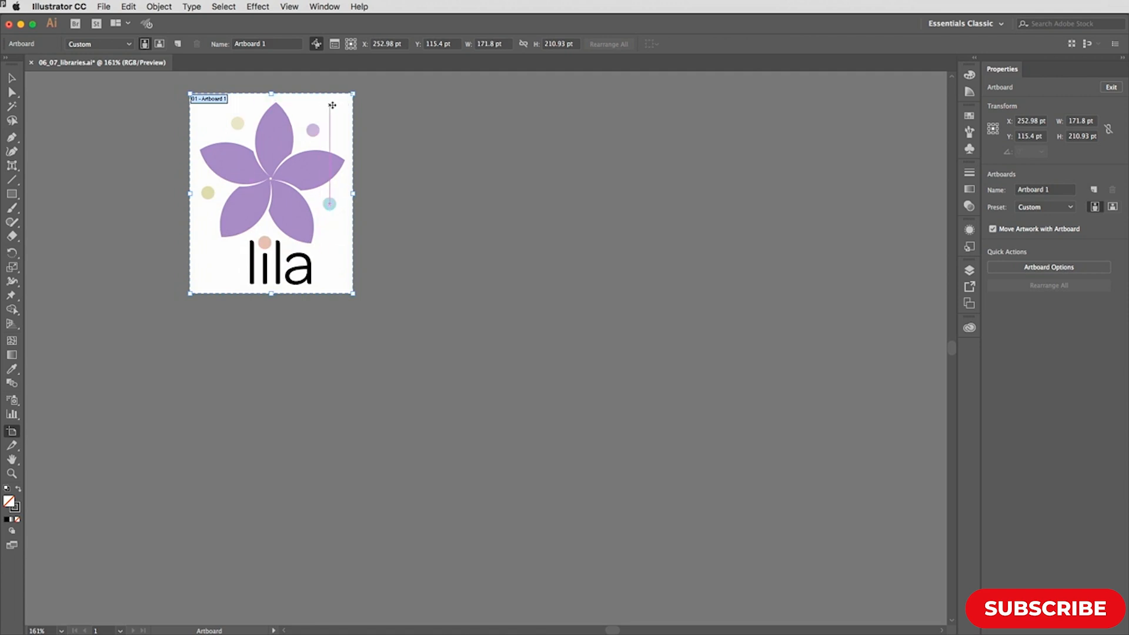
Rename the artboard Full Colour and duplicate it with its artwork to the right of the original
left_click(265, 45)
key("BackSpace")
type("Full Colour")
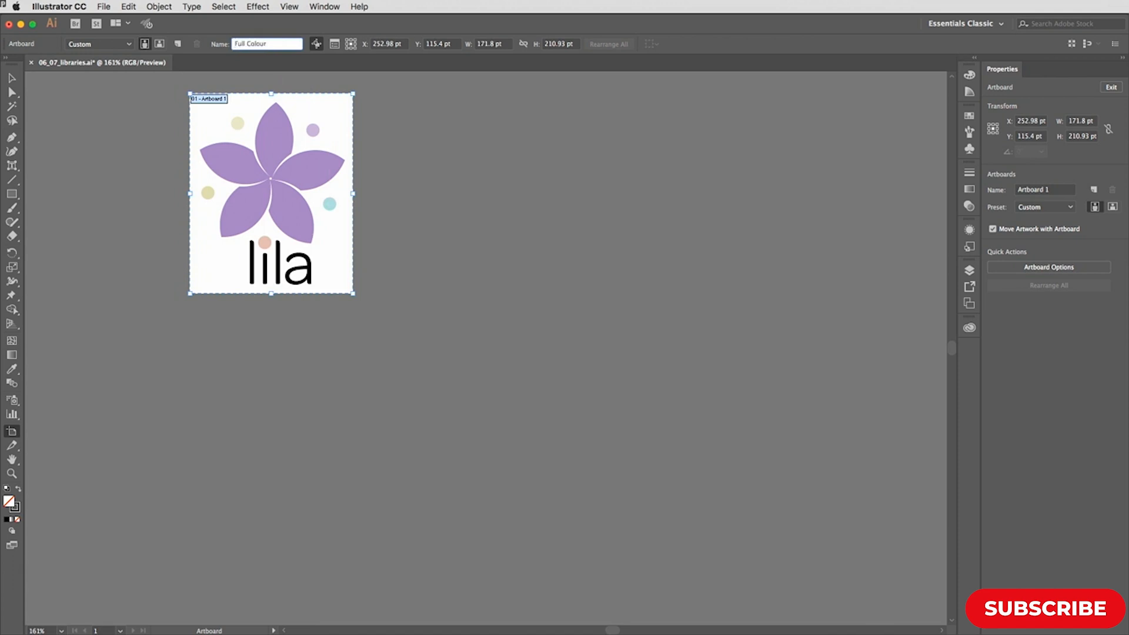
key("Return")
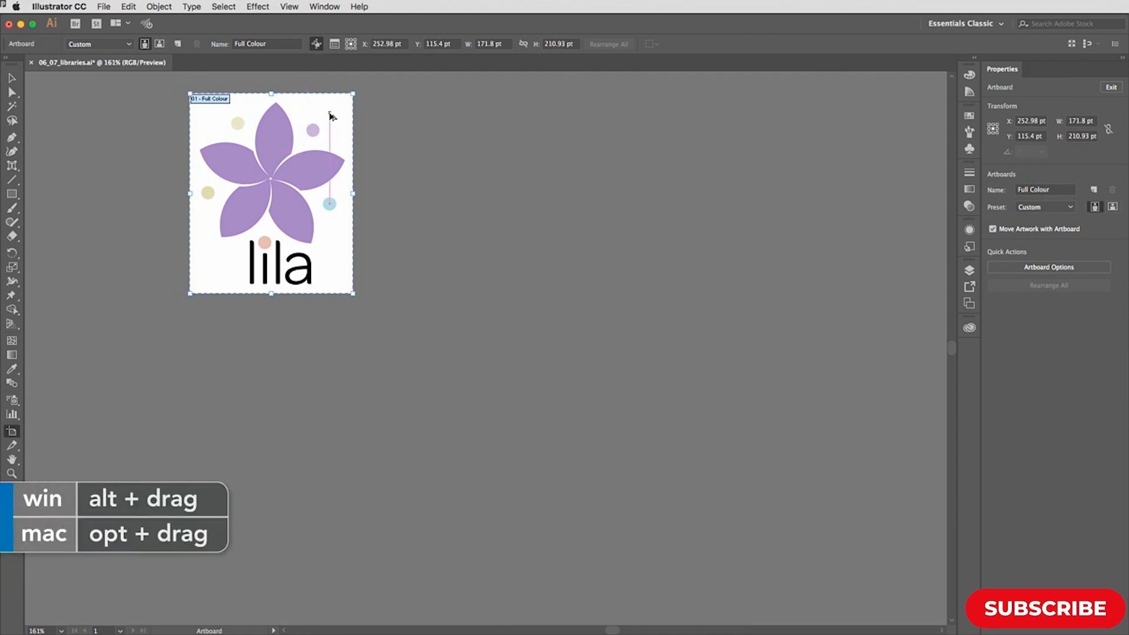
left_click_drag(330, 116, 533, 118)
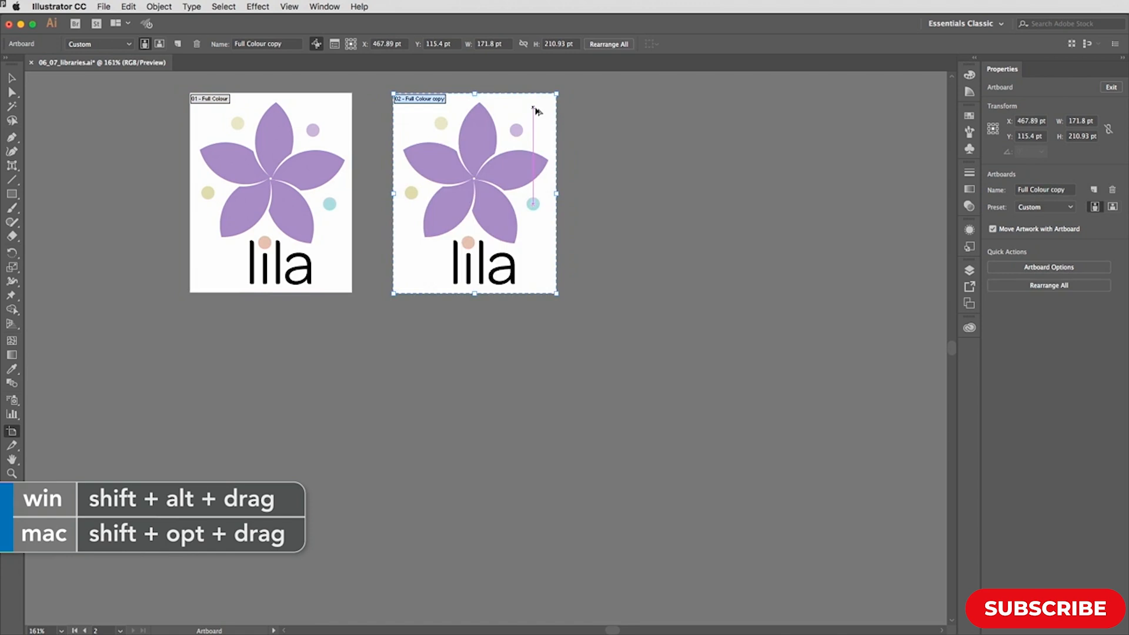
Duplicate the Full Colour copy artboard with its artwork to its right, making a third artboard in the row
left_click(539, 109, "shift")
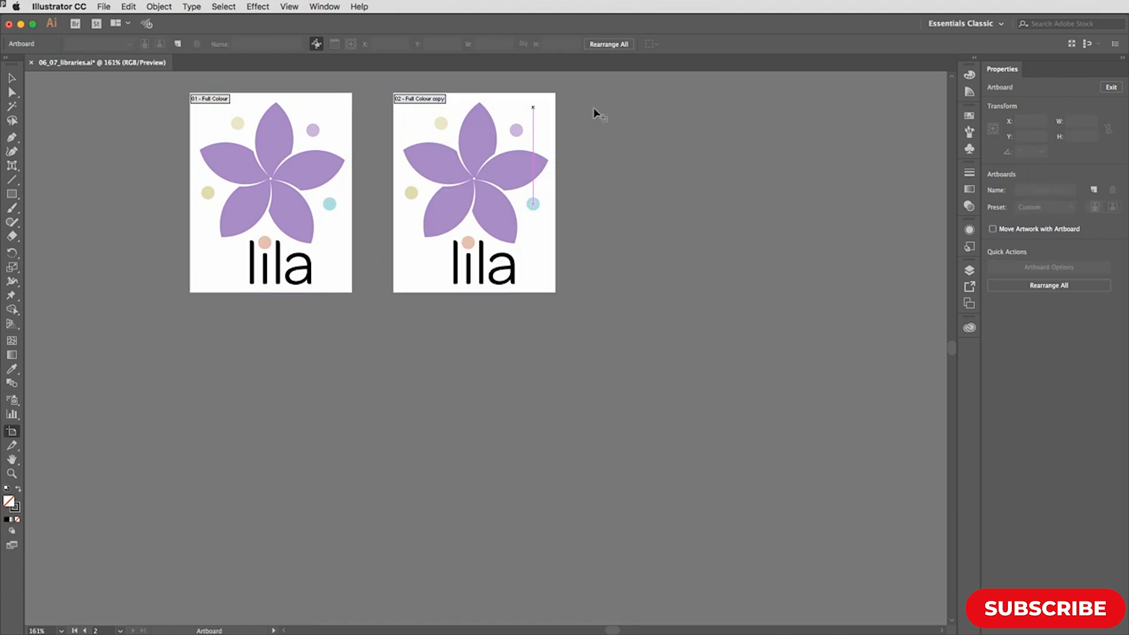
left_click(532, 105)
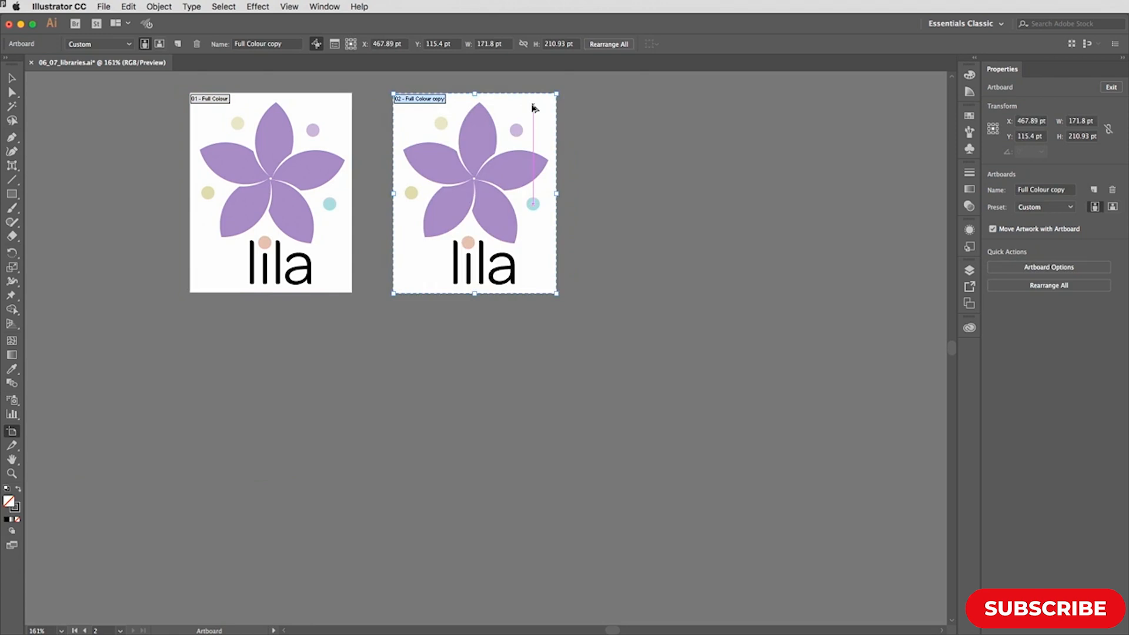
left_click_drag(532, 105, 736, 106)
scroll(735, 106, "up", 1)
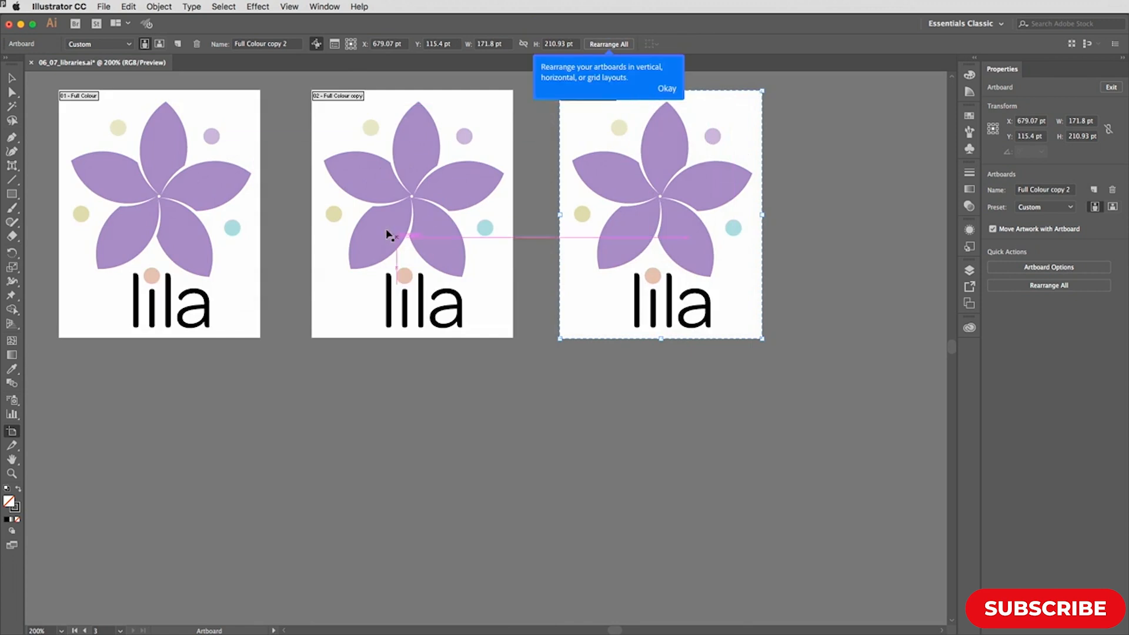
left_click(667, 89)
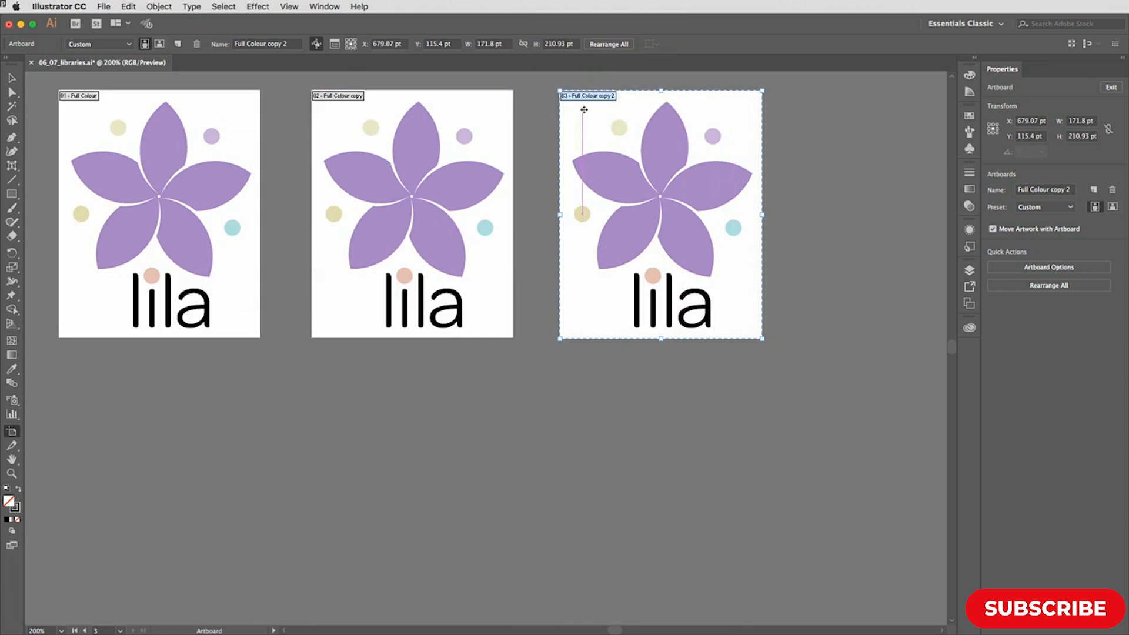
Rename the third artboard RevOut
left_click_drag(290, 45, 238, 43)
key("BackSpace")
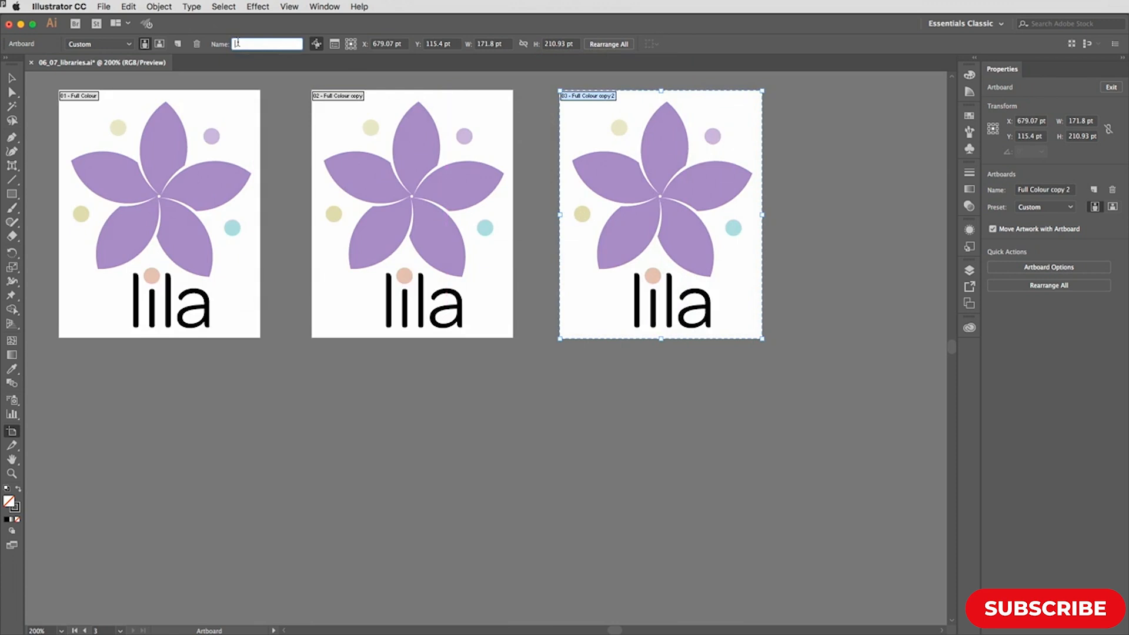
type("RevOut")
key("Return")
Rename the middle artboard BkOnly
left_click(358, 118)
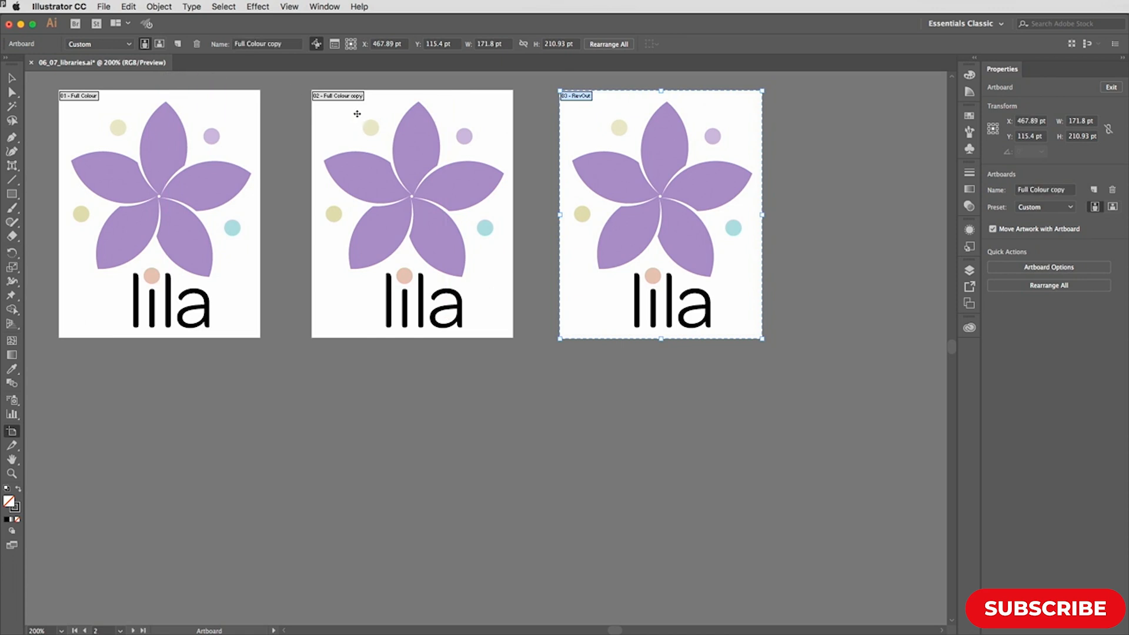
left_click(243, 43)
type("Bla")
key("BackSpace")
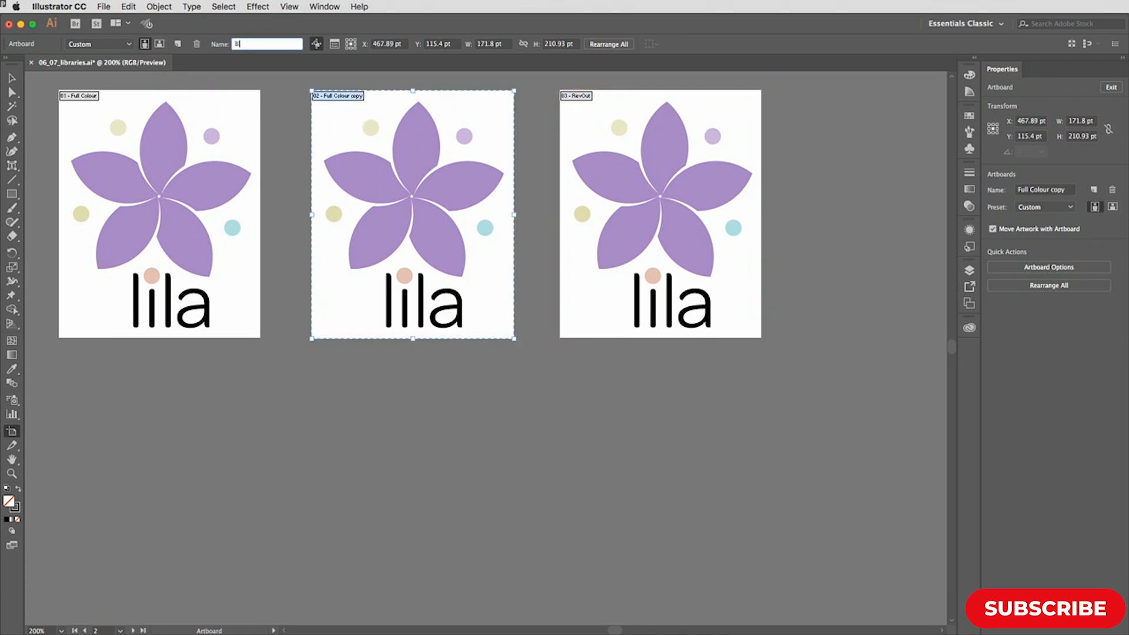
key("BackSpace")
type("kOnly")
key("Return")
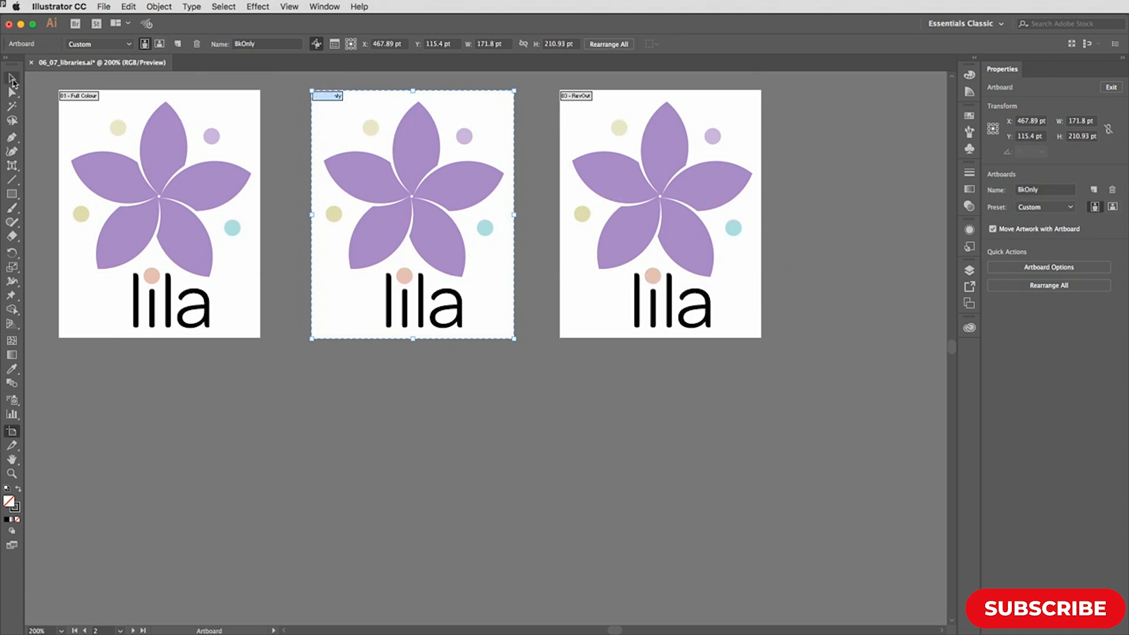
Fill all the logo artwork on the BkOnly artboard with the black swatch
left_click(12, 78)
left_click_drag(296, 100, 530, 332)
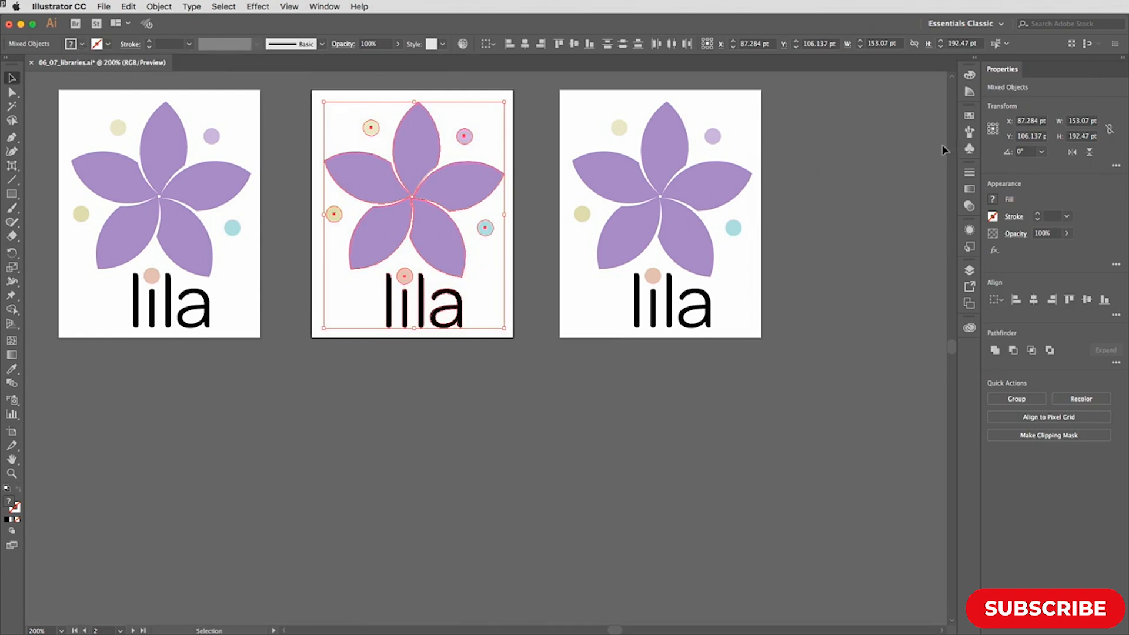
left_click(968, 117)
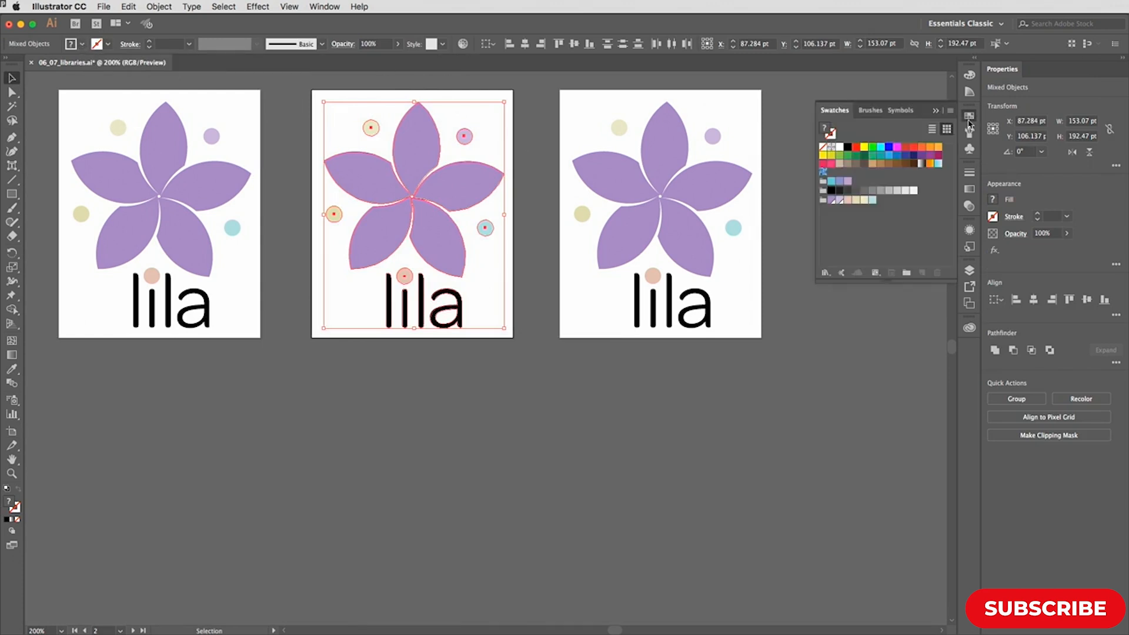
left_click(847, 147)
Fill all the logo artwork on the RevOut artboard with white and deselect it
left_click_drag(547, 99, 777, 329)
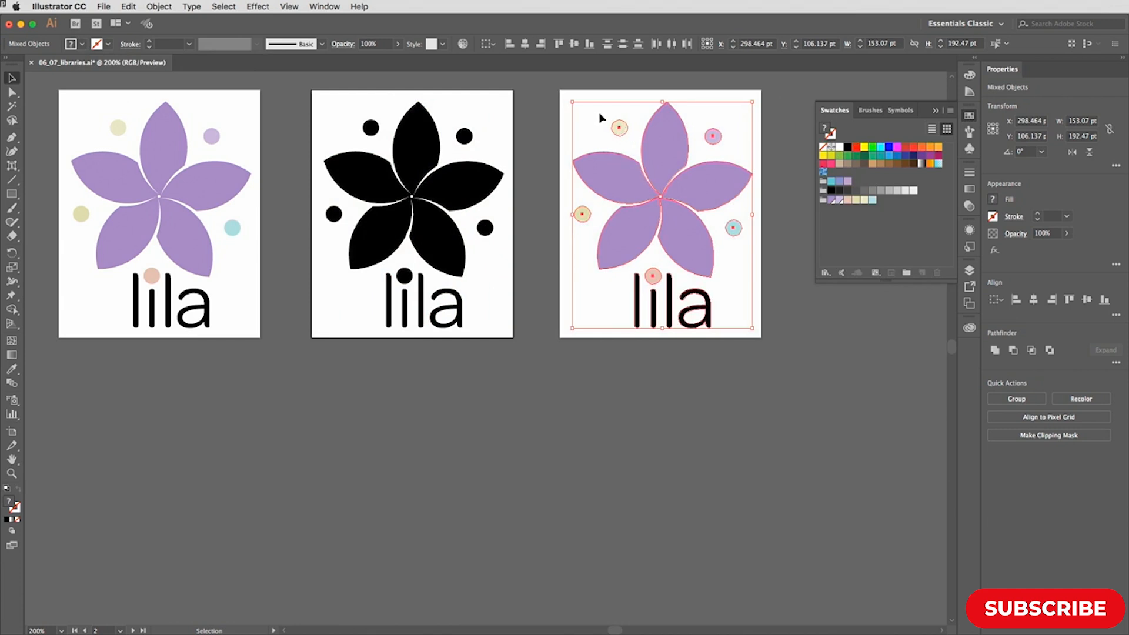
left_click(839, 147)
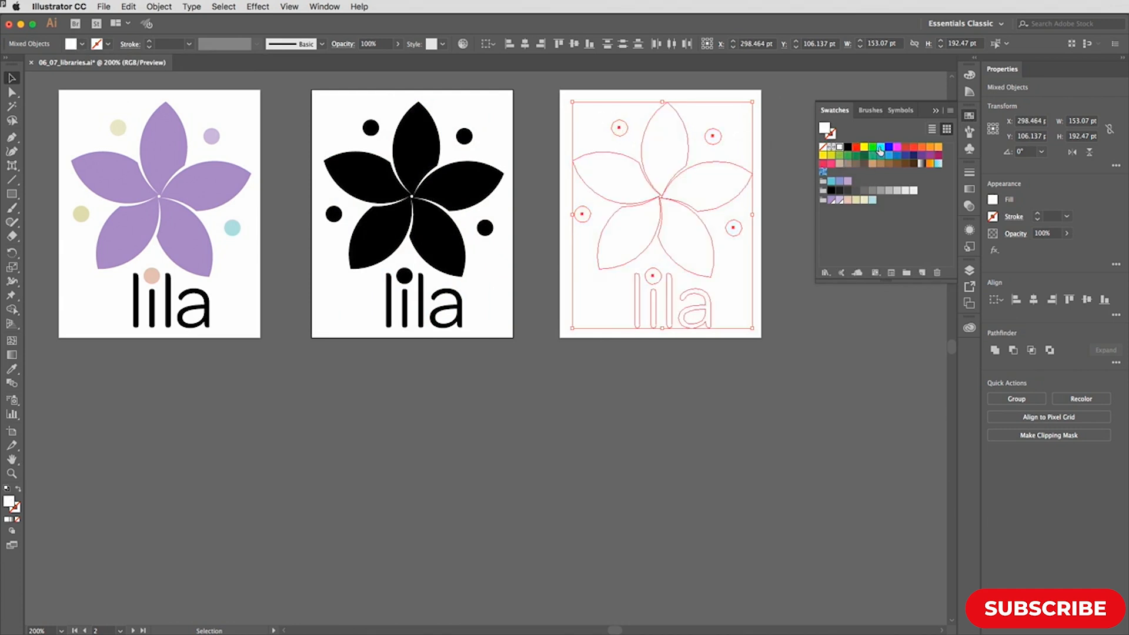
left_click(970, 116)
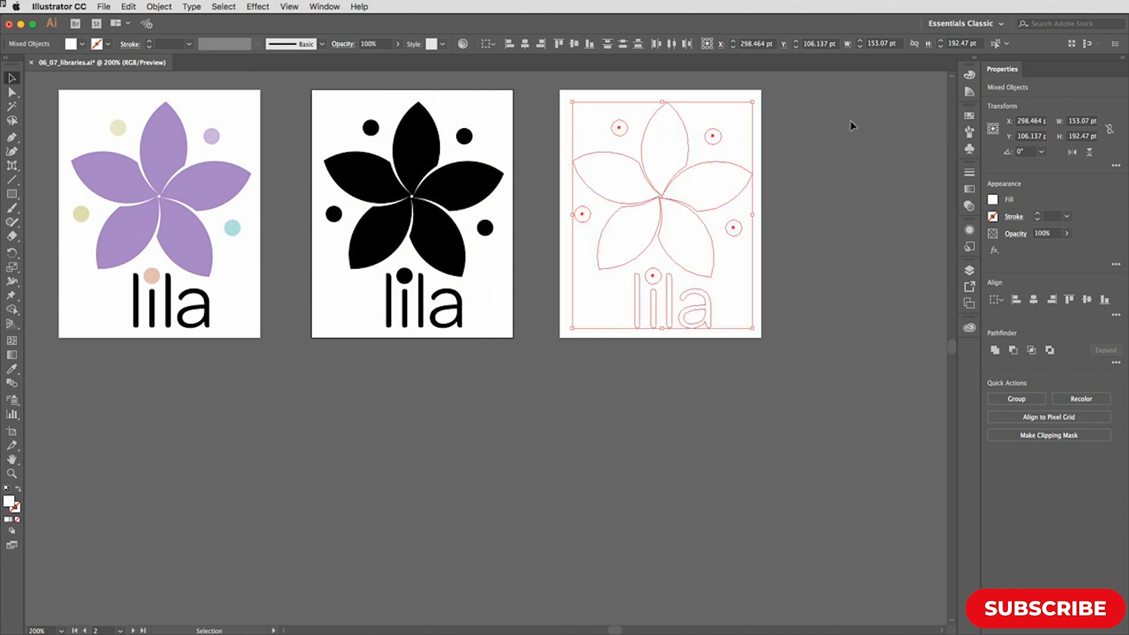
left_click(809, 134)
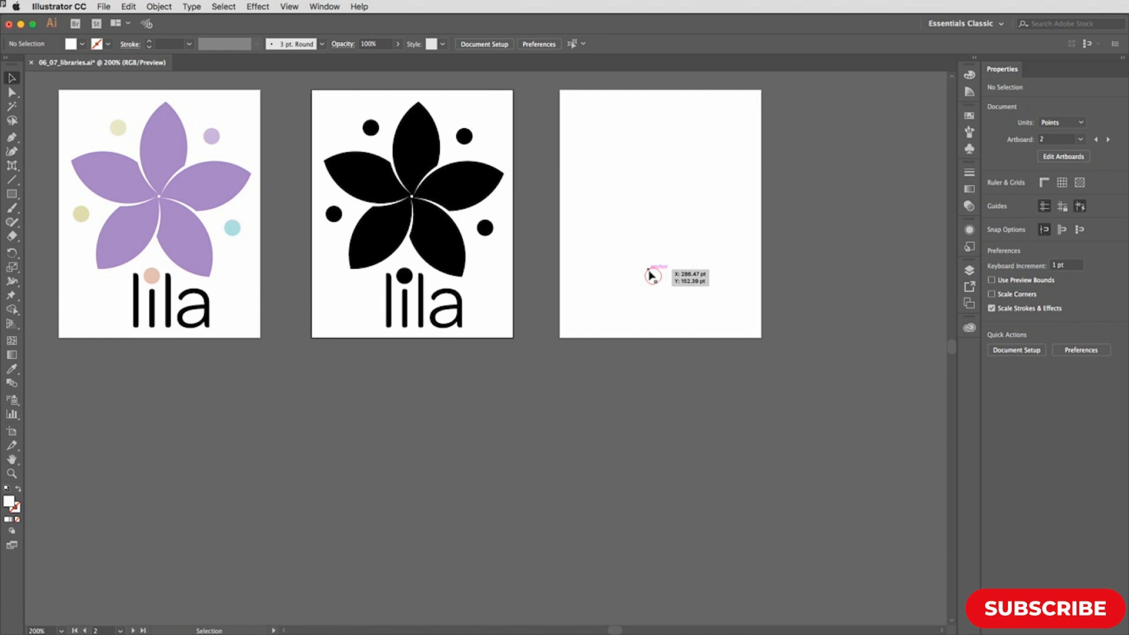
Save the document under the new name 06_08_complete.ai in Adobe Illustrator format with the default Illustrator options
key("super+shift+s")
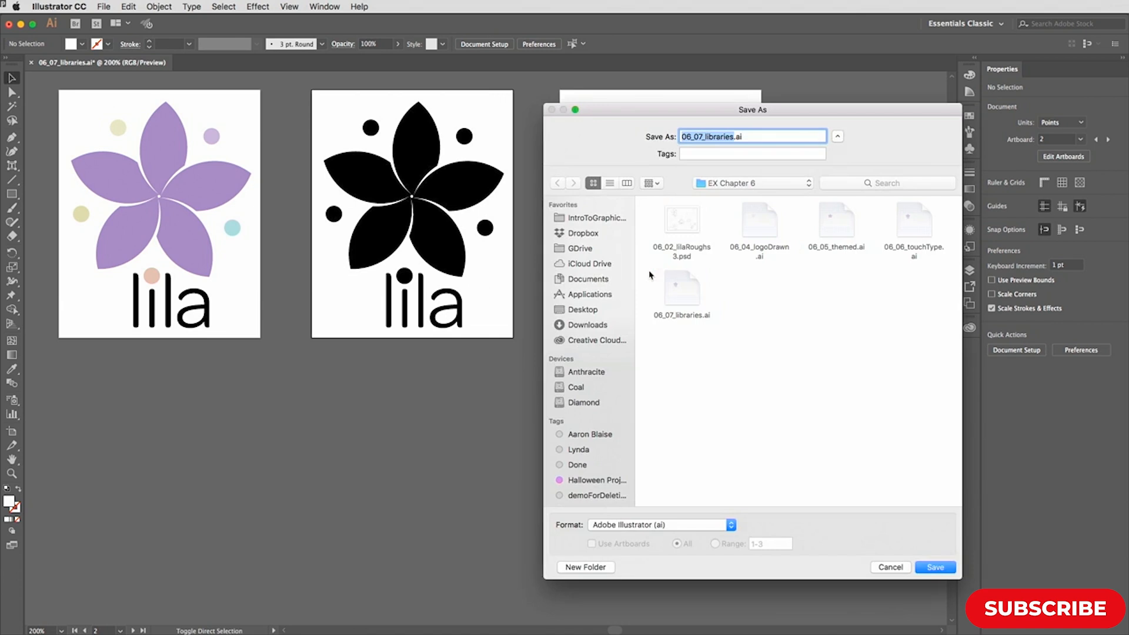
key("Right")
key("BackSpace")
key("BackSpace")
key("BackSpace")
key("BackSpace")
key("BackSpace")
key("BackSpace")
key("BackSpace")
key("BackSpace")
key("BackSpace")
key("BackSpace")
key("BackSpace")
type("8_complete")
key("Return")
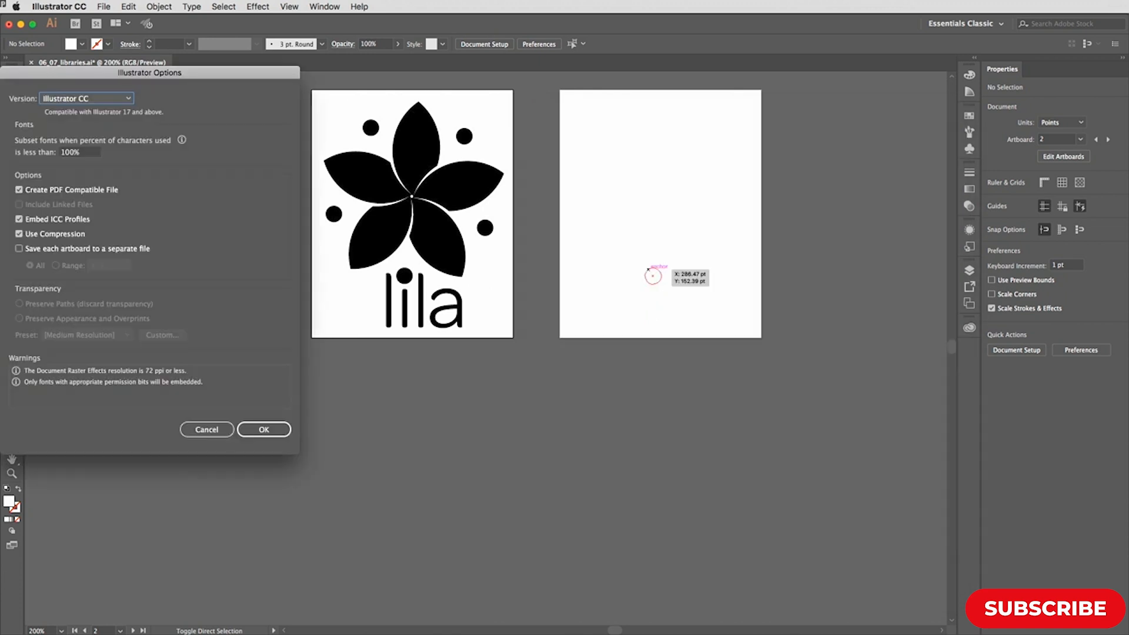
key("Return")
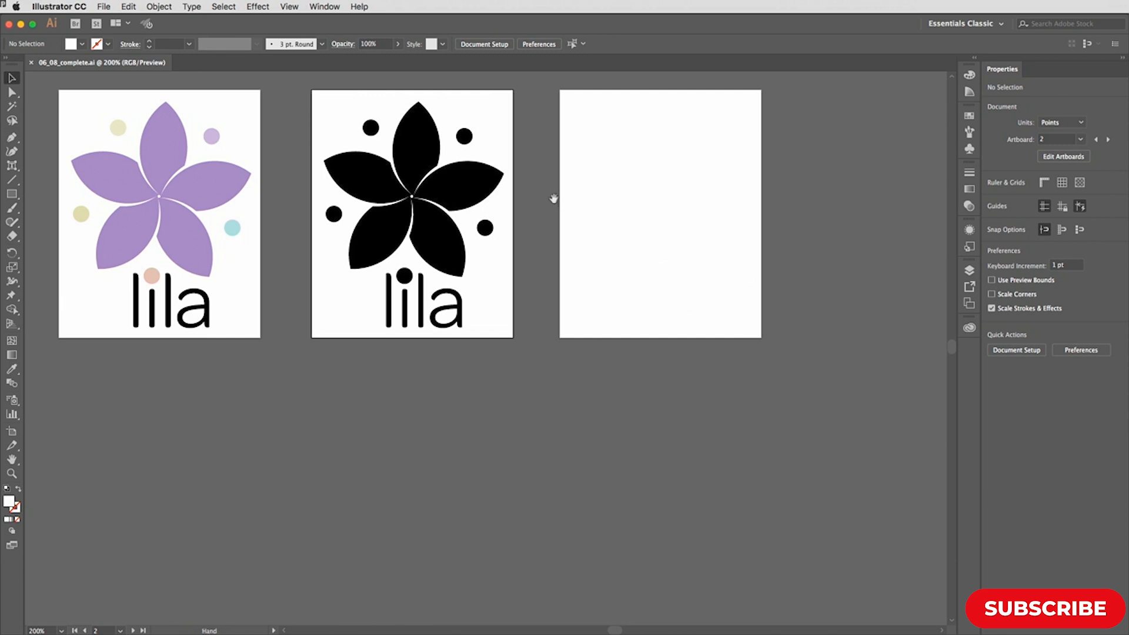
Create a new Creative Cloud library named lila
left_click_drag(549, 191, 597, 222)
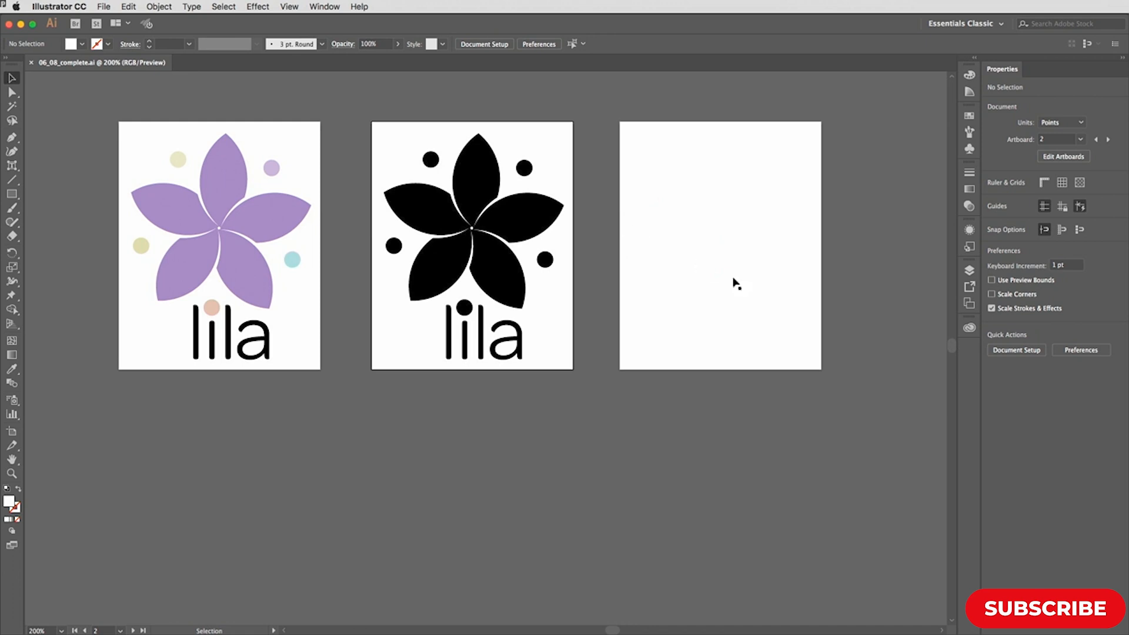
left_click(969, 328)
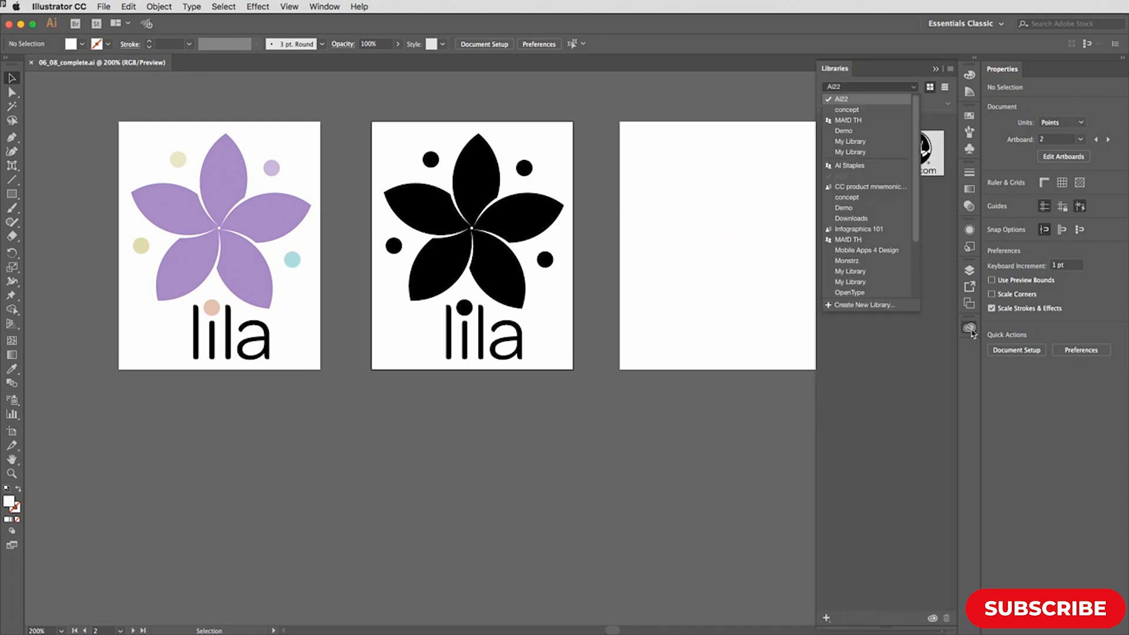
left_click(897, 331)
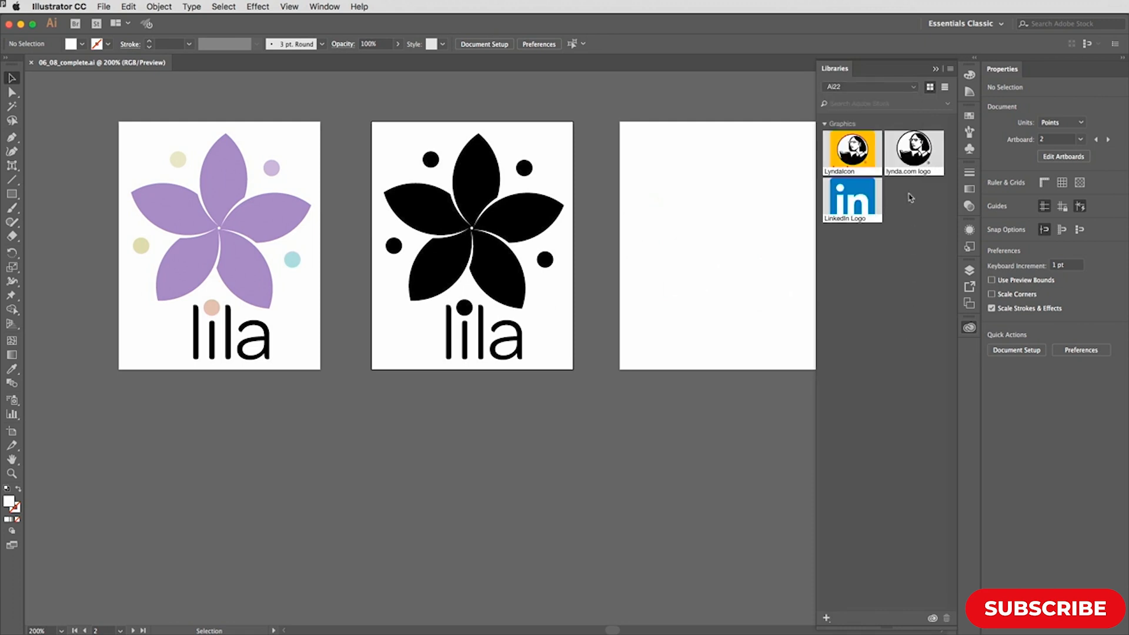
left_click(912, 87)
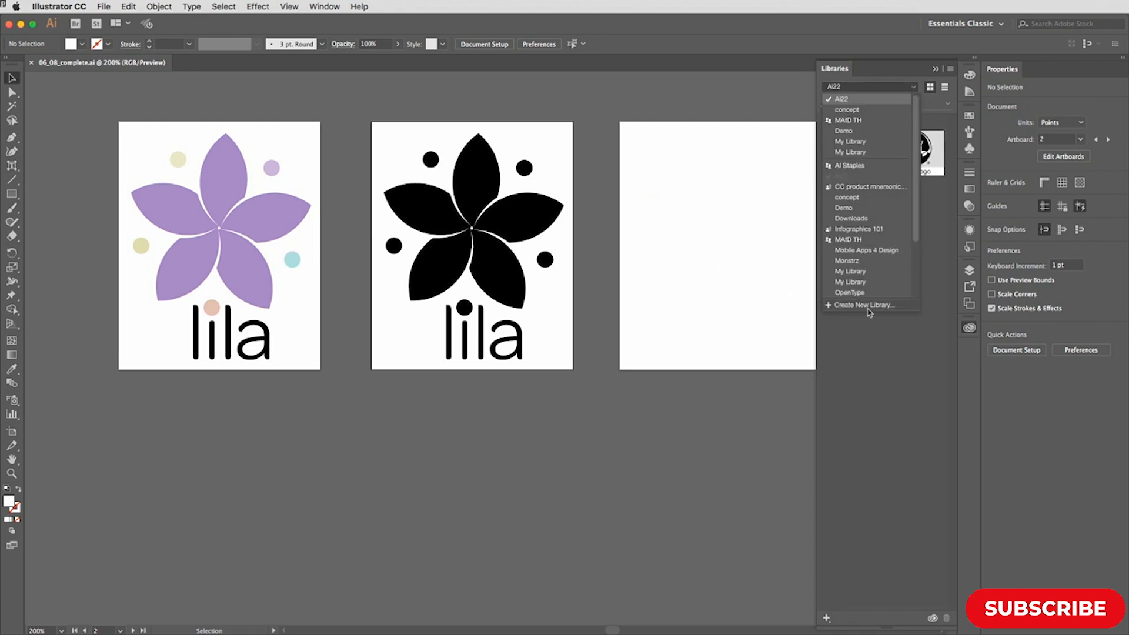
left_click(883, 329)
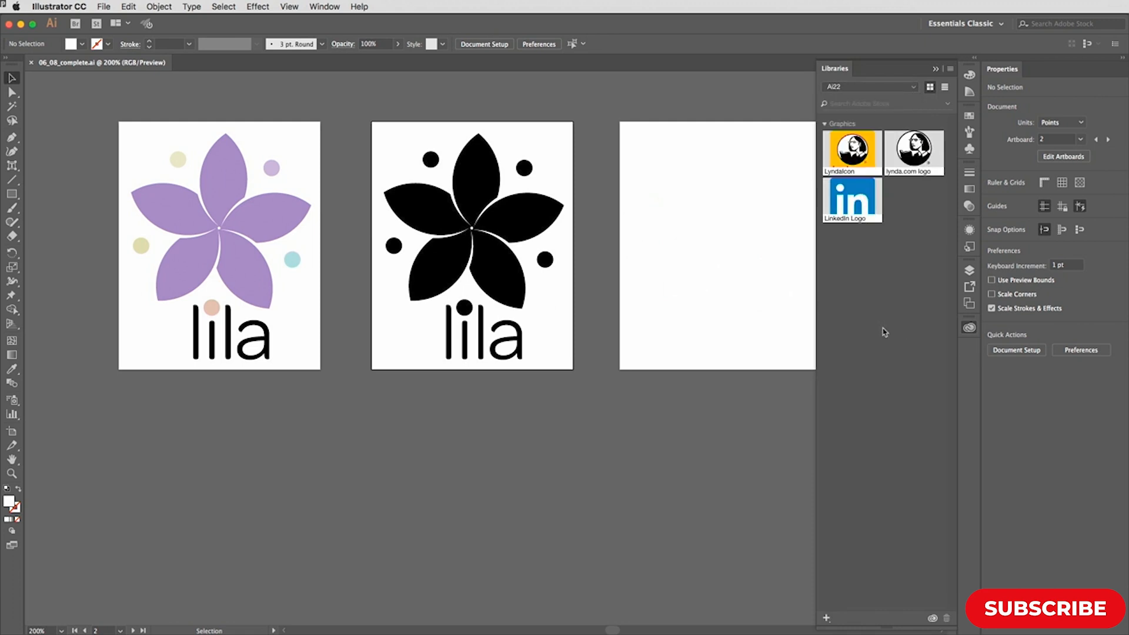
left_click(951, 69)
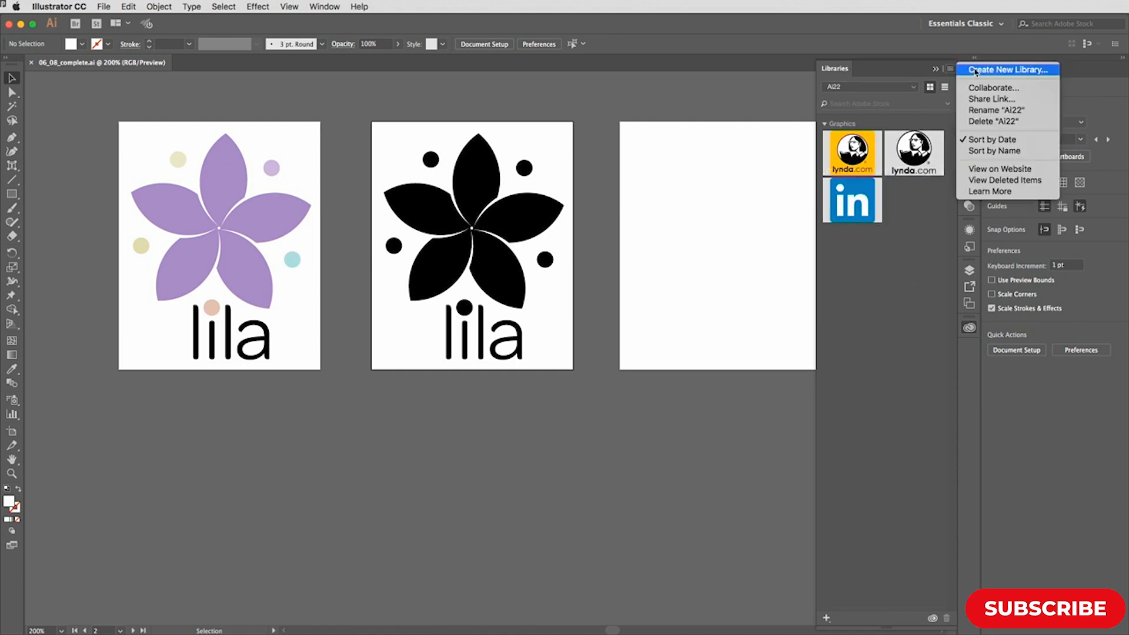
left_click(974, 71)
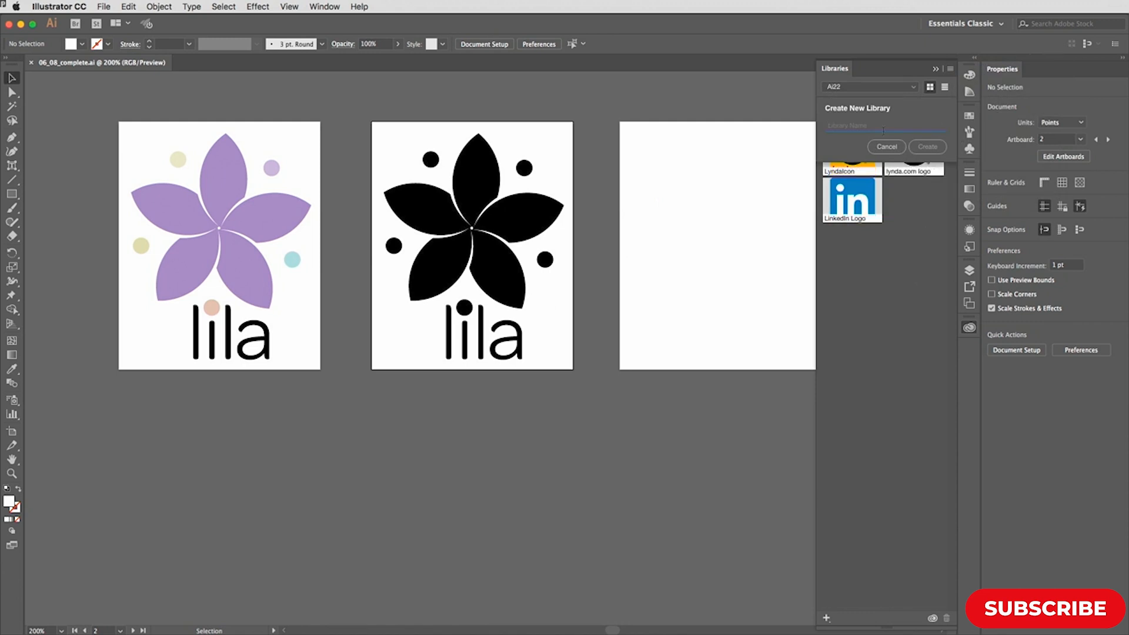
type("lila")
key("Return")
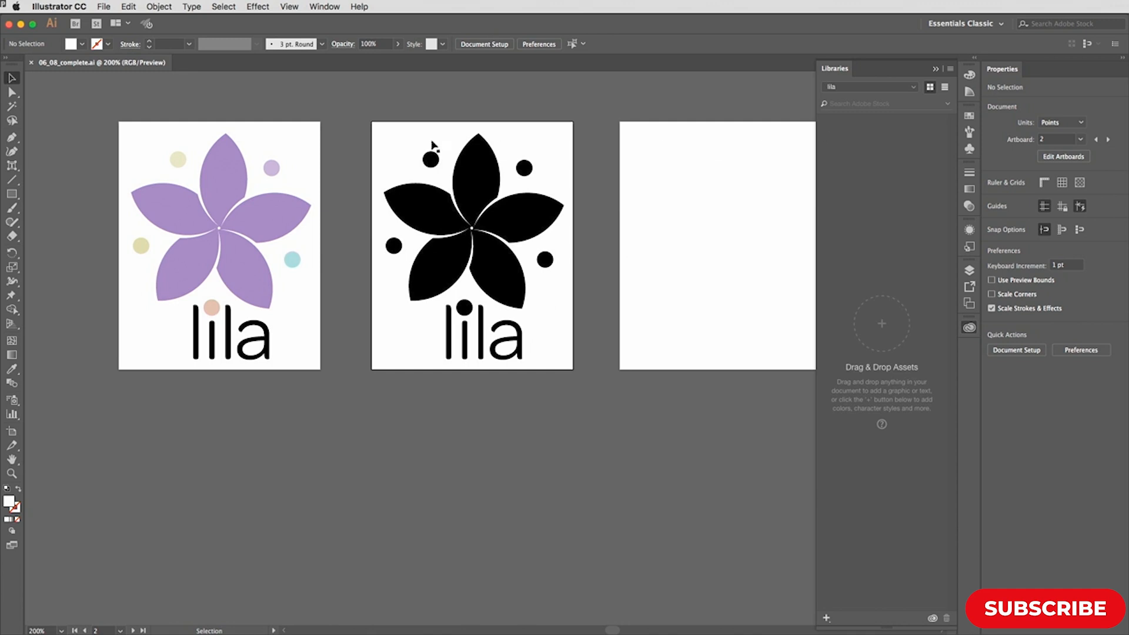
Add the full-colour logo to the lila library as a graphic and delete that graphic from the library again
left_click_drag(113, 109, 346, 395)
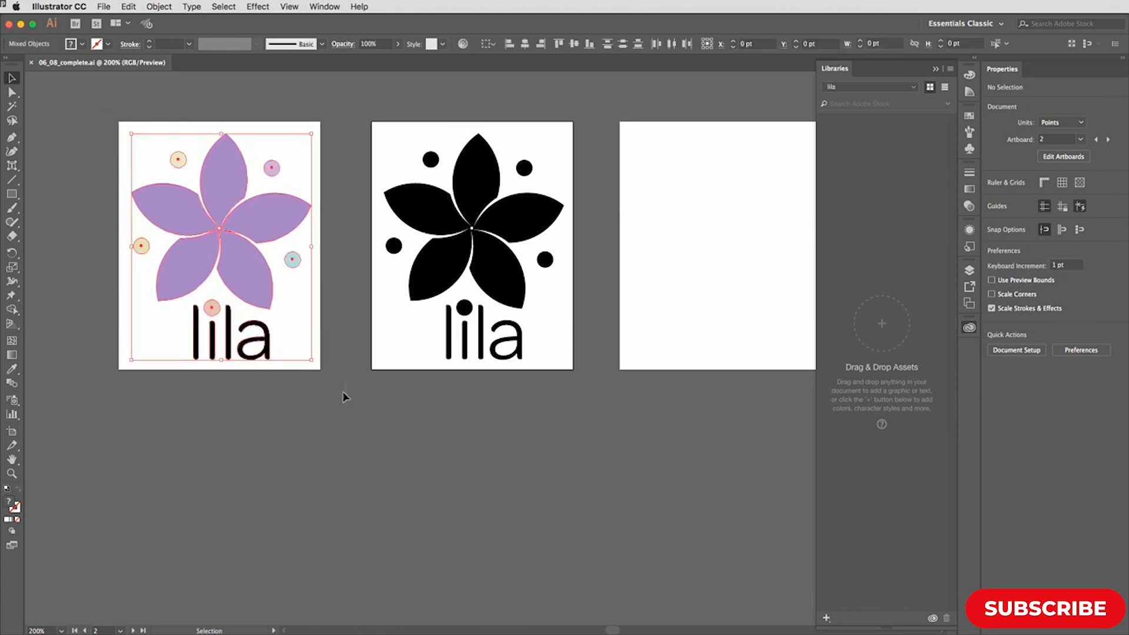
left_click_drag(311, 134, 872, 167)
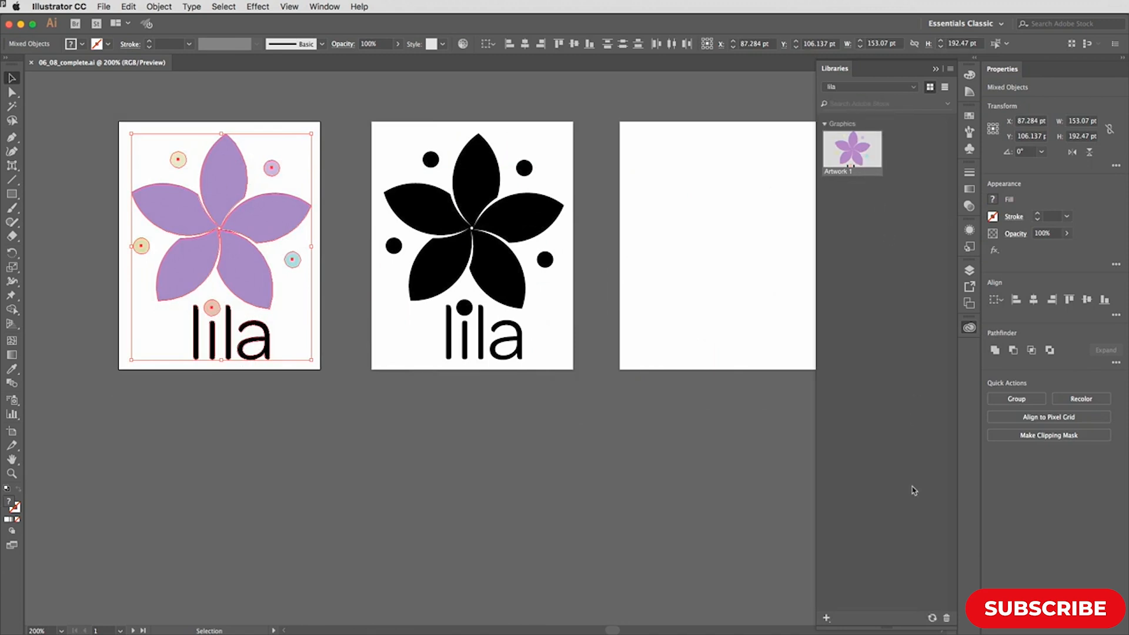
left_click(946, 618)
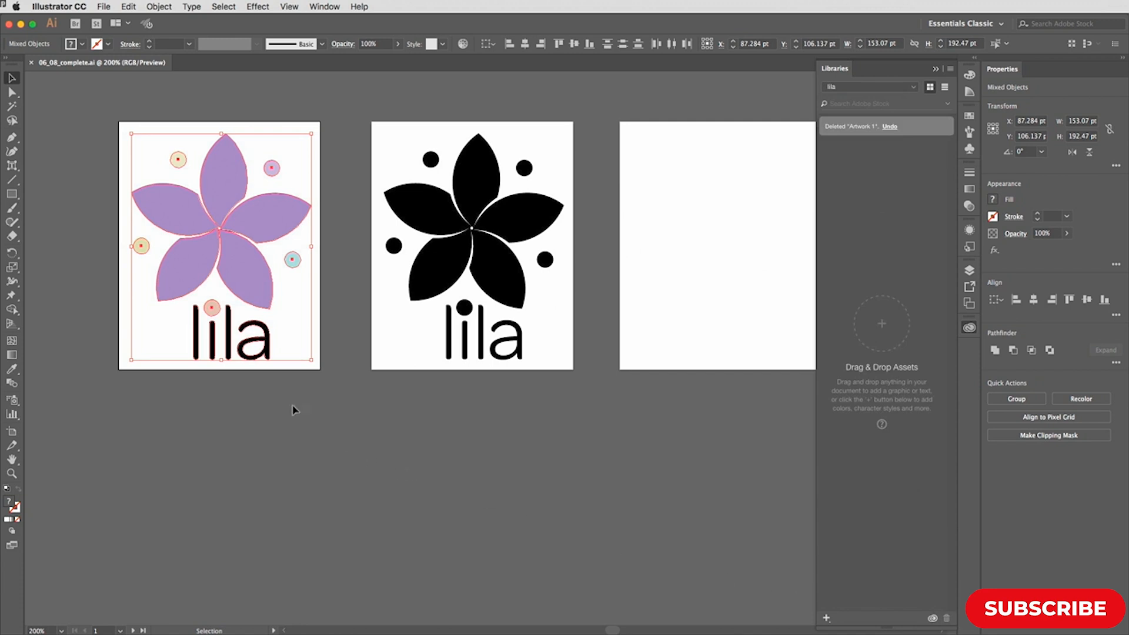
Add the selected full-colour logo to the lila library as a graphic together with the white fill color
left_click_drag(104, 105, 349, 393)
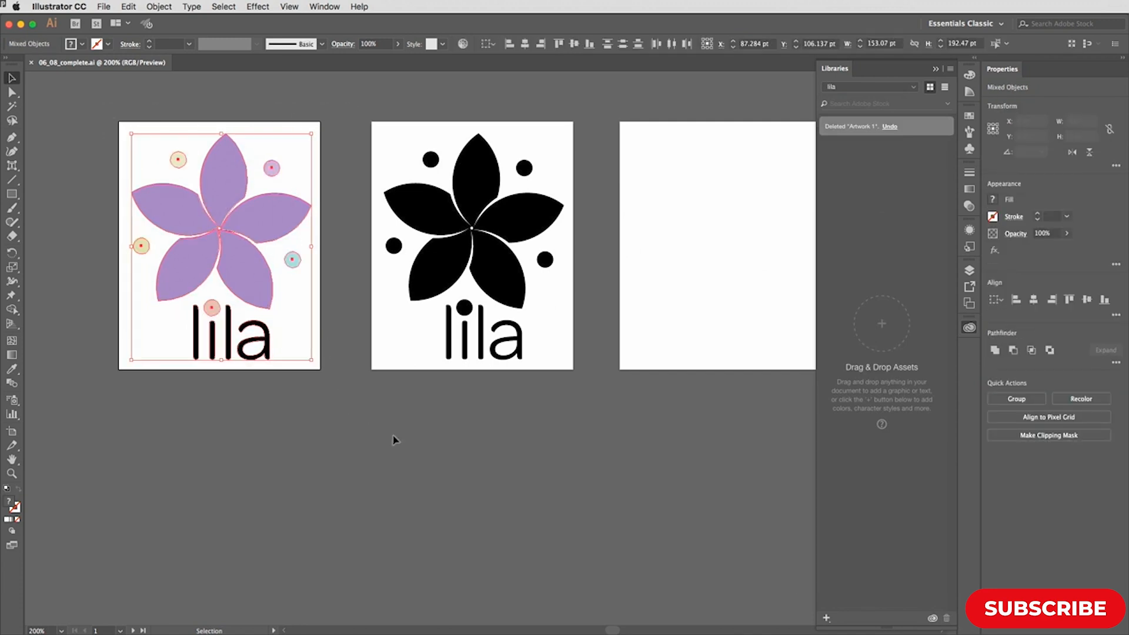
left_click(826, 619)
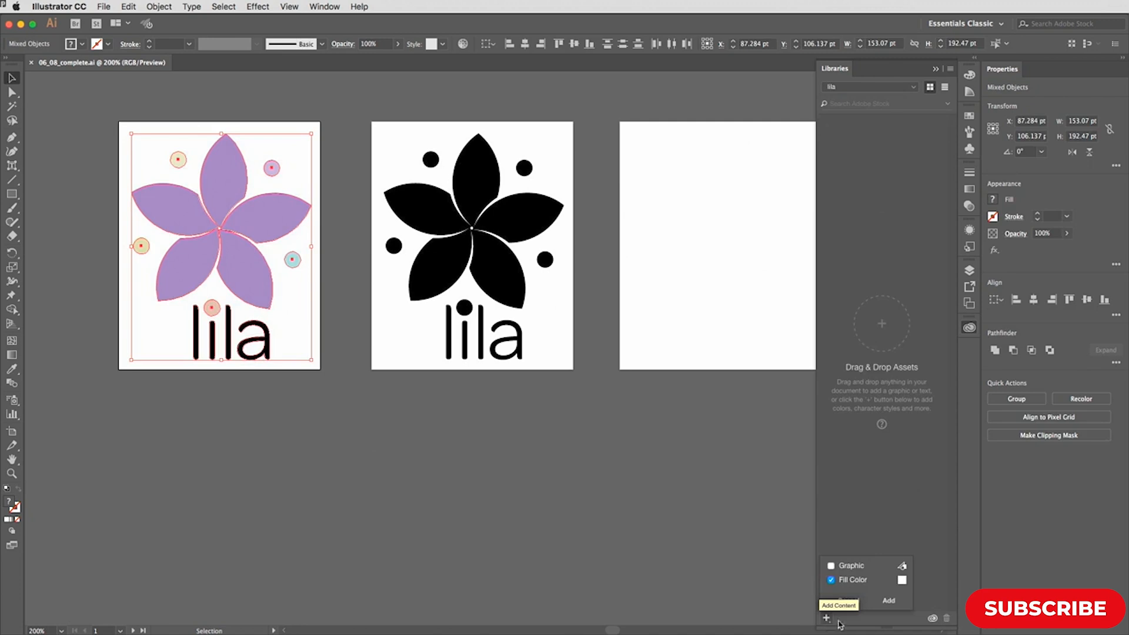
left_click(831, 566)
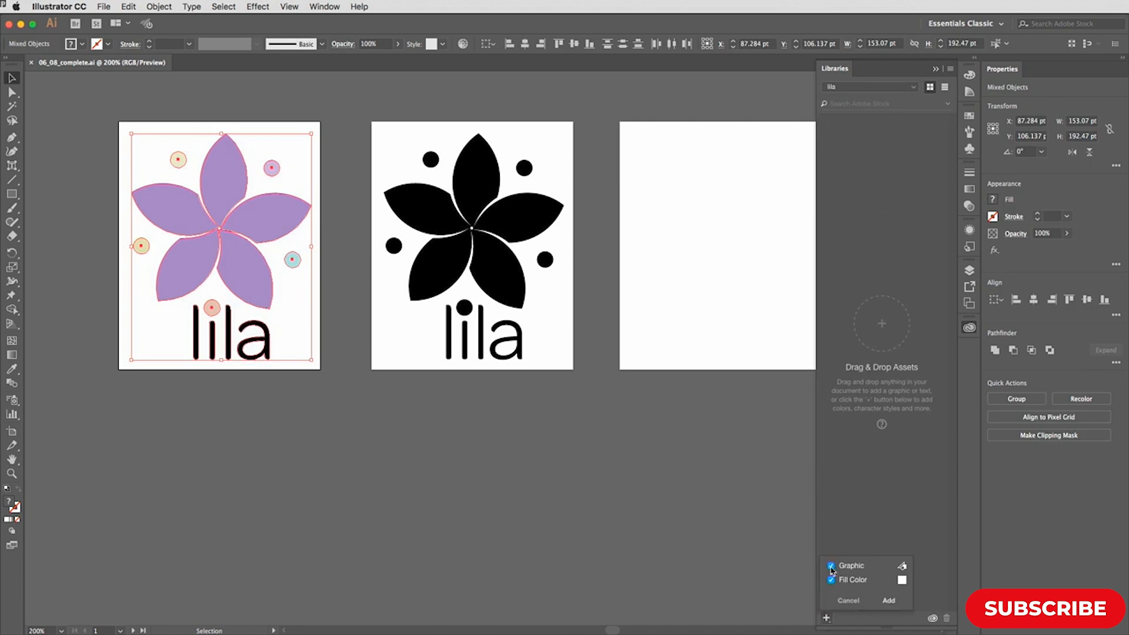
left_click(888, 601)
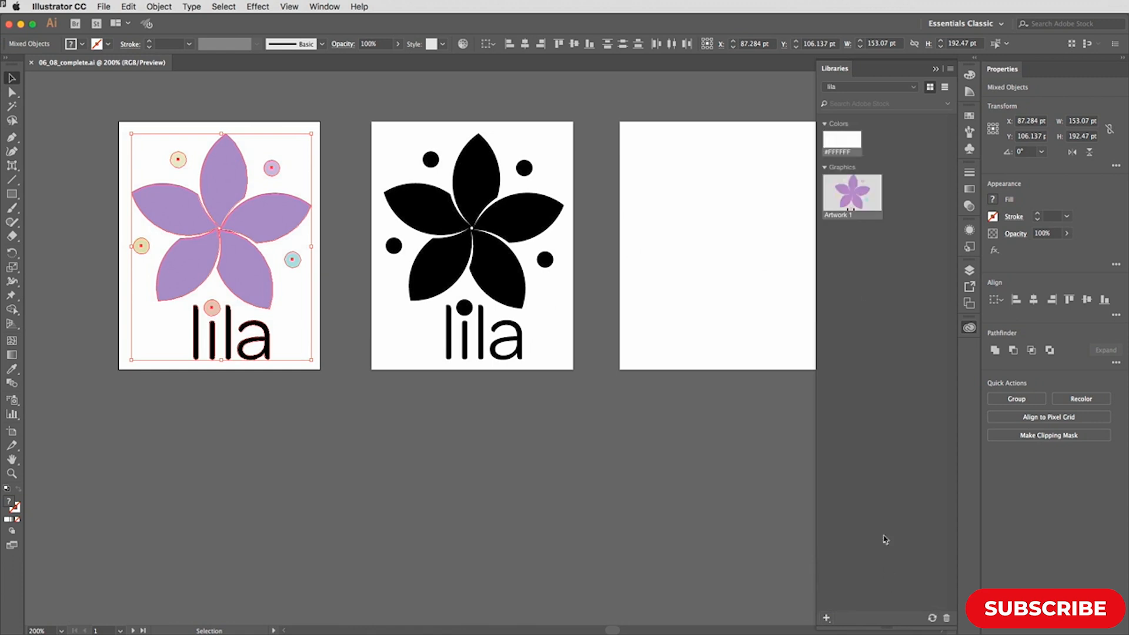
Try the library's white color on the full-colour logo and undo it
left_click(842, 144)
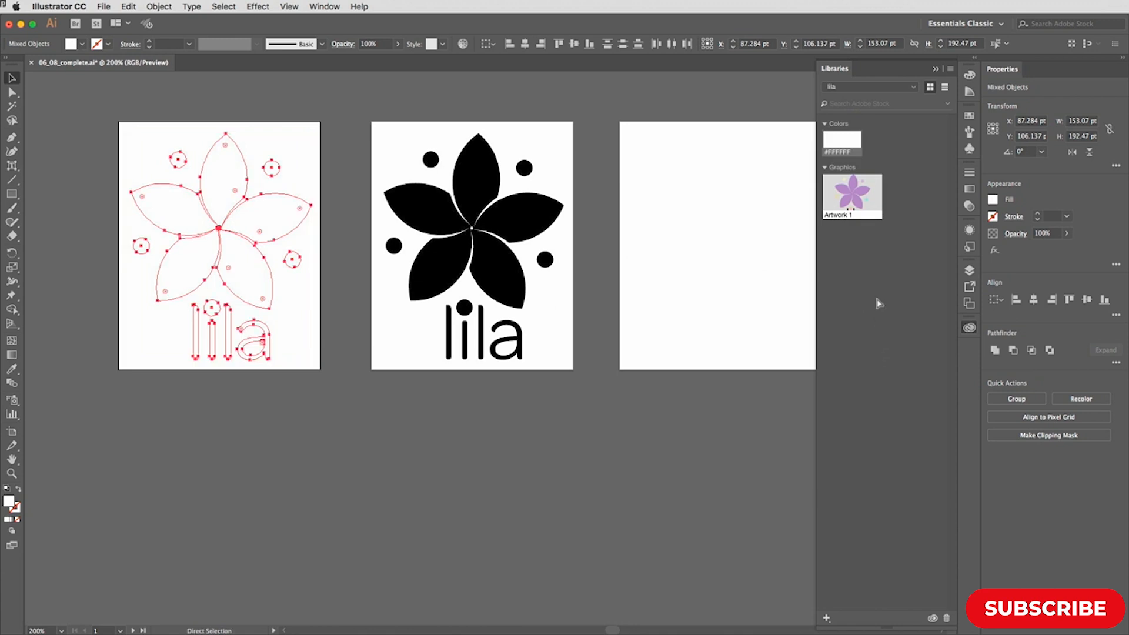
key("super+z")
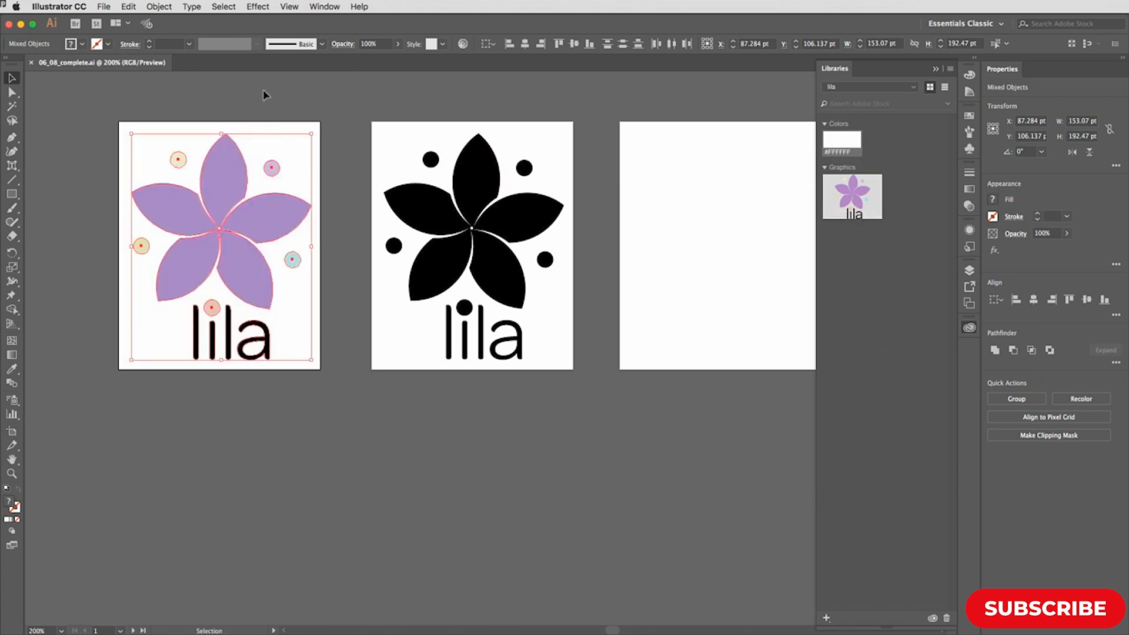
Add only the fill color of the cream dot above the flower's upper-left petal to the lila library, excluding its graphic
left_click(264, 94)
left_click(179, 159)
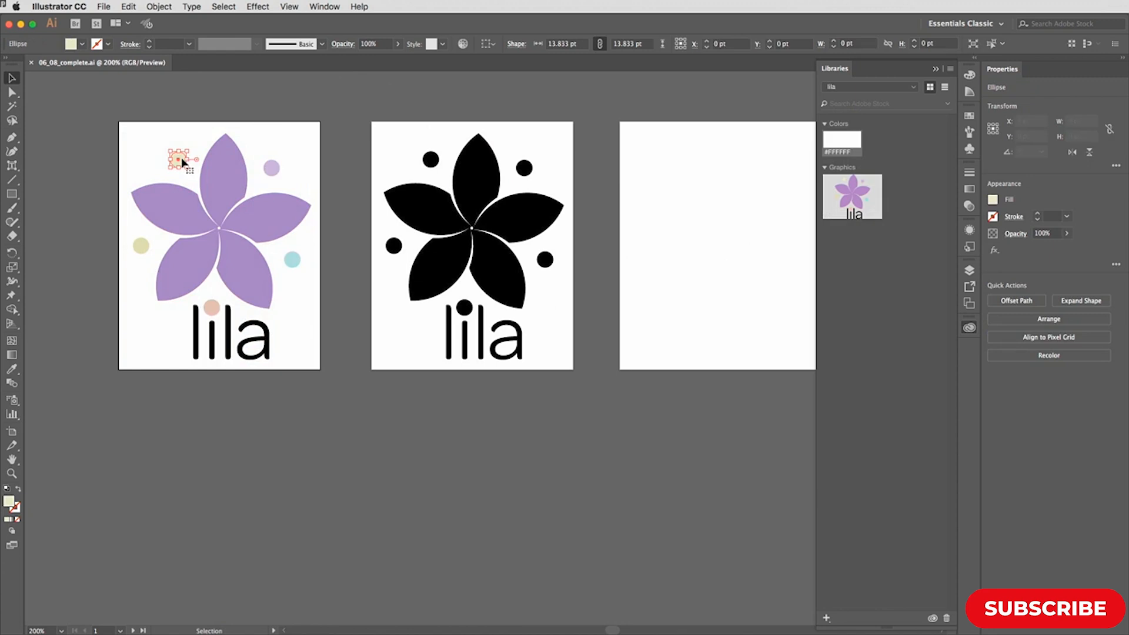
left_click(826, 617)
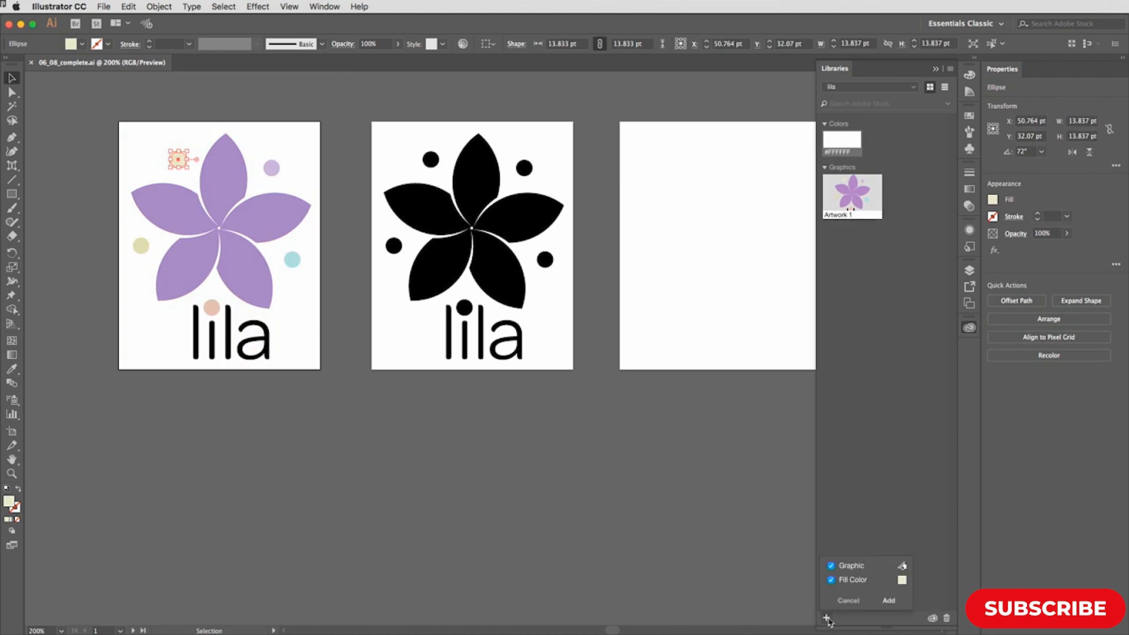
left_click(843, 566)
left_click(887, 600)
Add the fill colors of the lilac dot and the light blue dot to the lila library, without their graphics
left_click(271, 168)
left_click(826, 617)
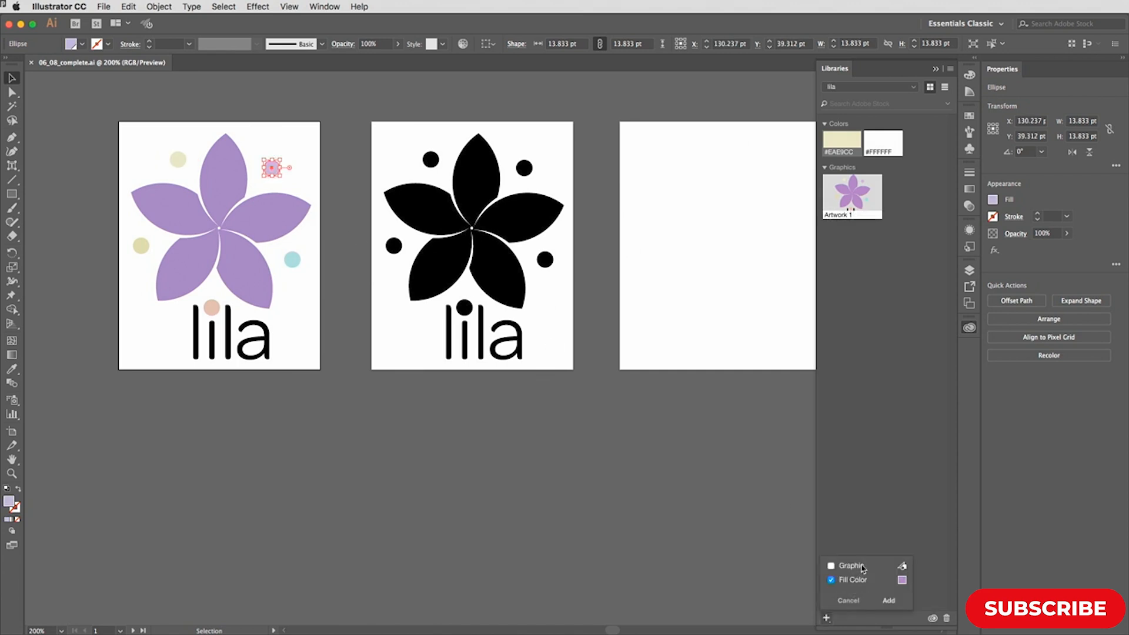
left_click(888, 600)
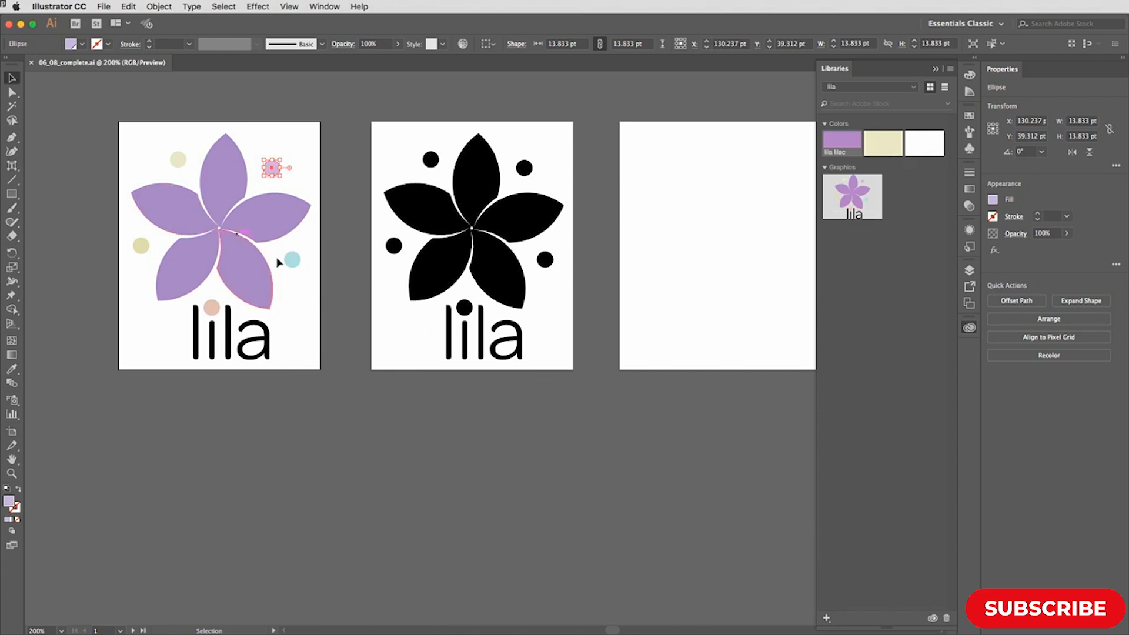
left_click(293, 264)
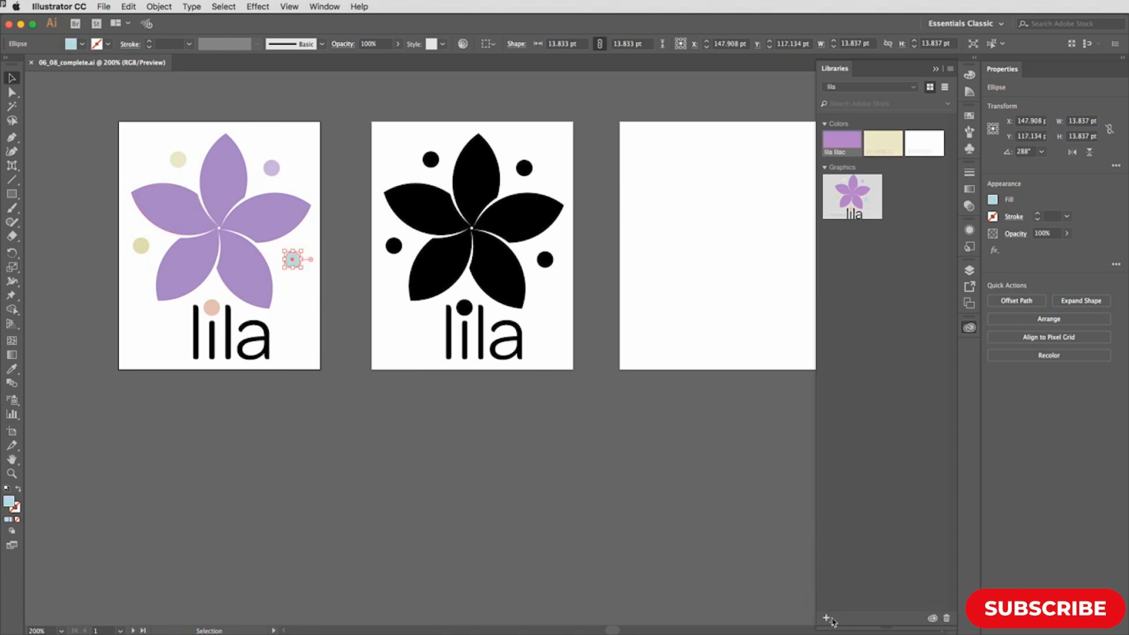
left_click(826, 618)
left_click(888, 601)
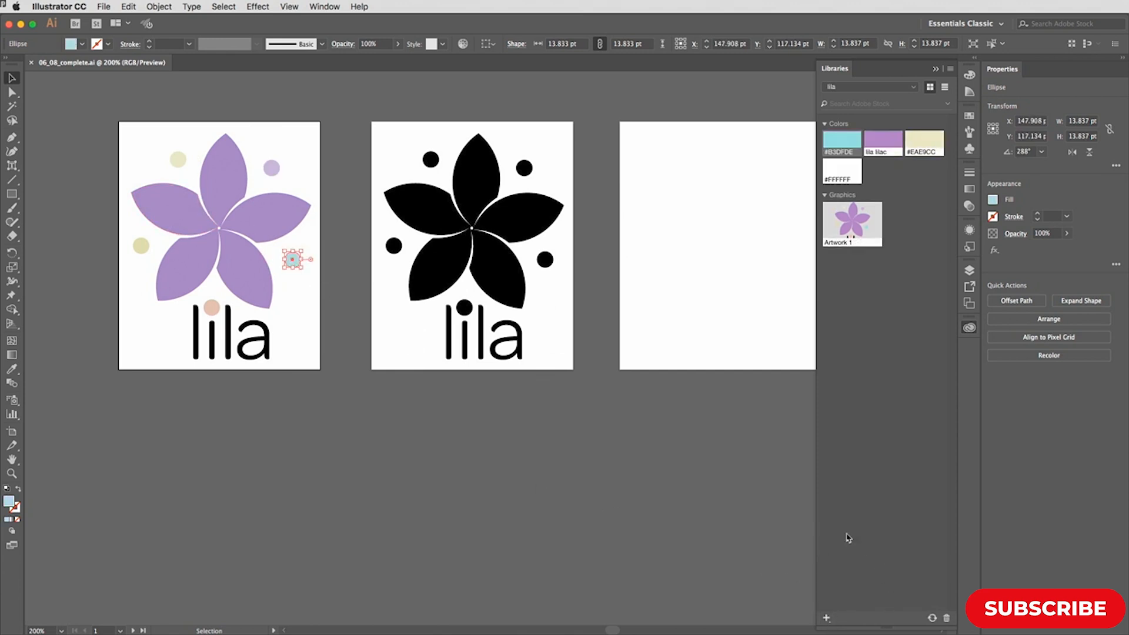
Delete the white color from the lila library and rename the full-colour logo graphic as fc lila logo
left_click(465, 515)
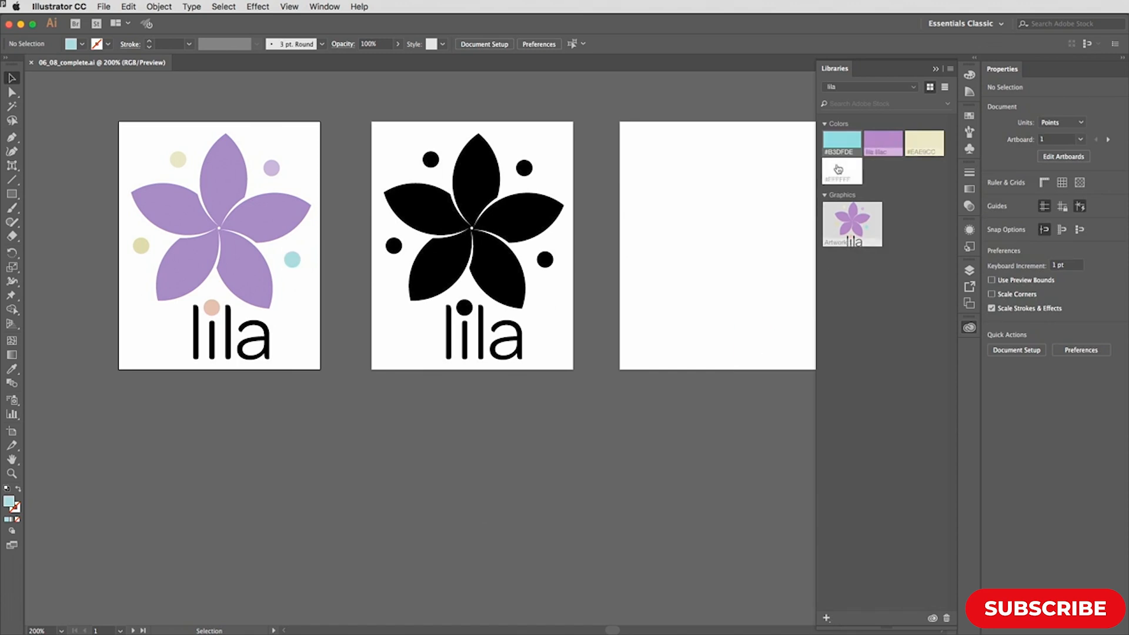
left_click(946, 617)
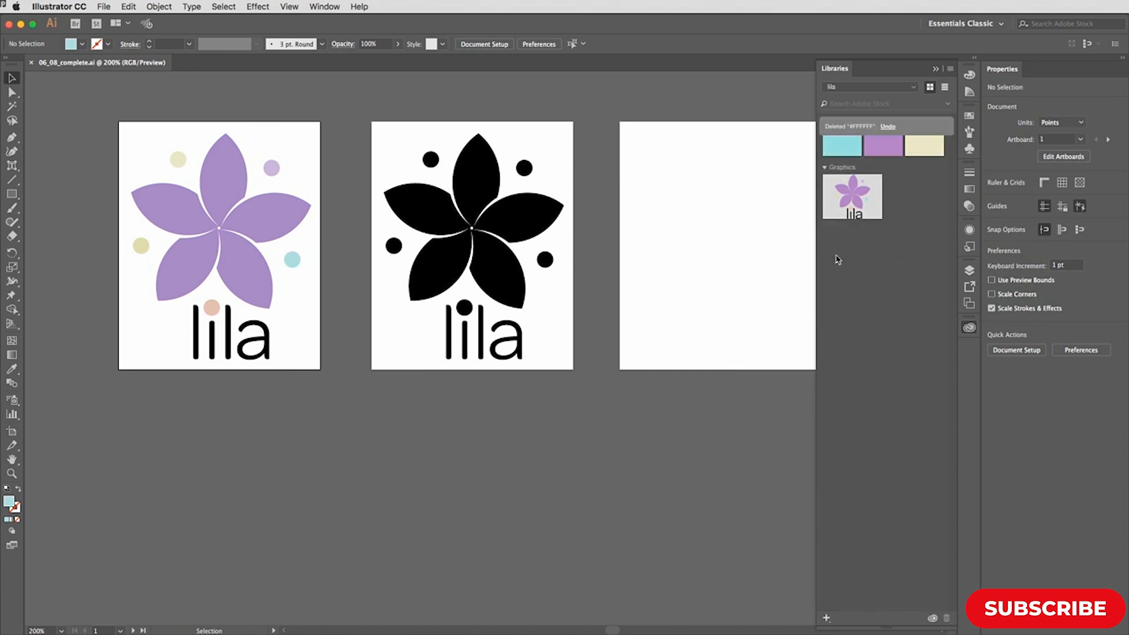
double_click(845, 215)
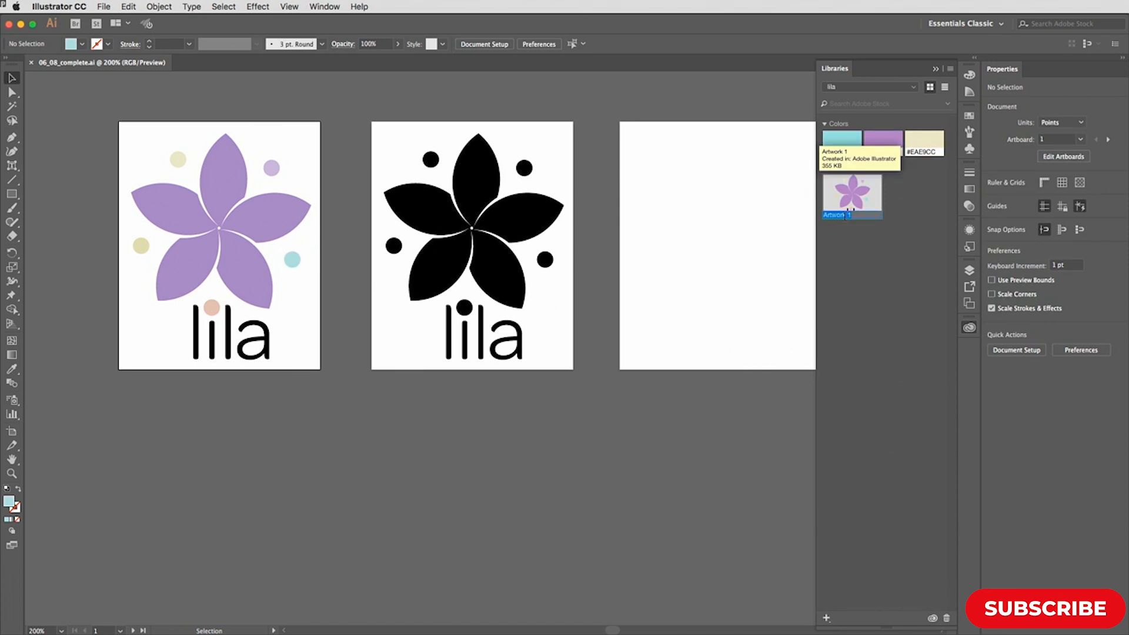
type("fc lila logo")
key("Return")
Add the whole black logo from the second artboard to the lila library as a graphic named bk lila logo
left_click_drag(375, 108, 532, 362)
left_click_drag(549, 214, 887, 302)
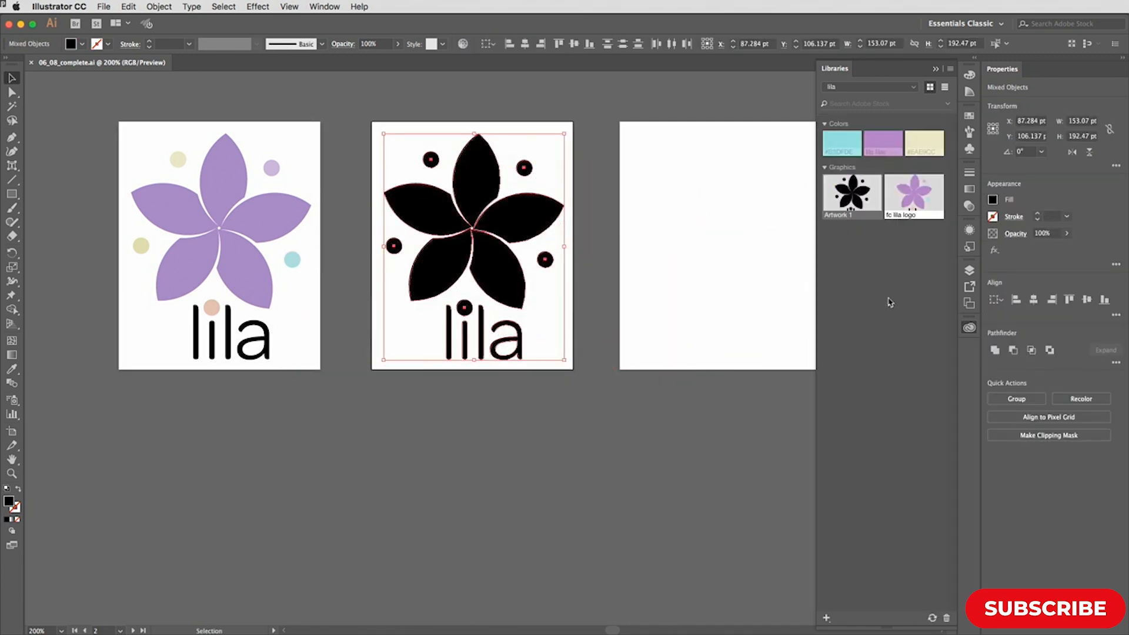
double_click(841, 215)
type("b")
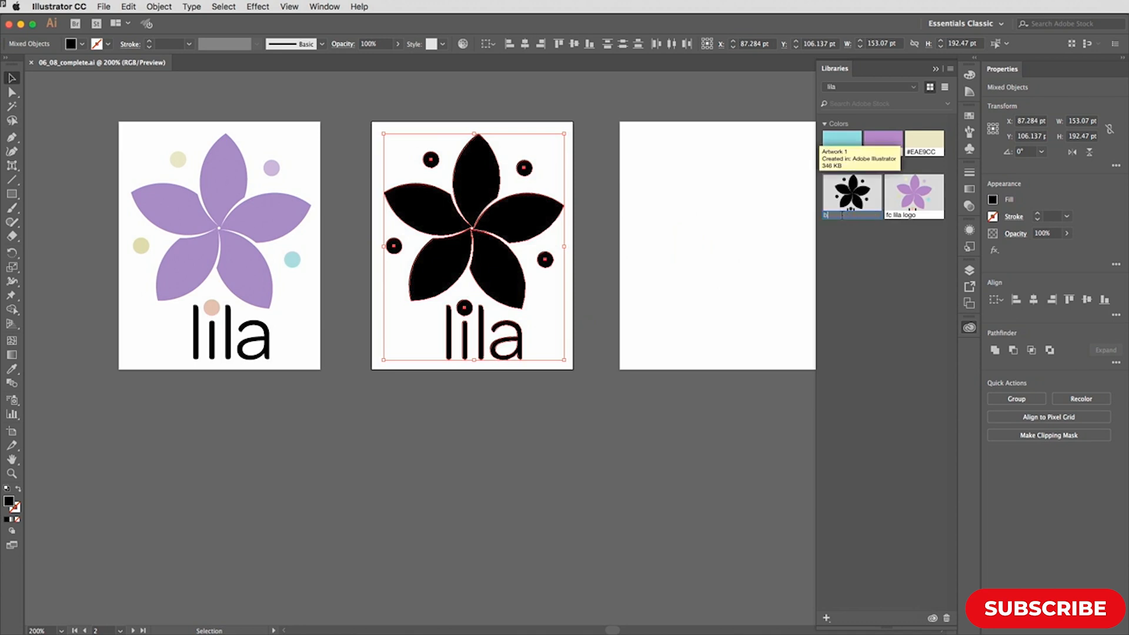
type("k lila logo")
key("Return")
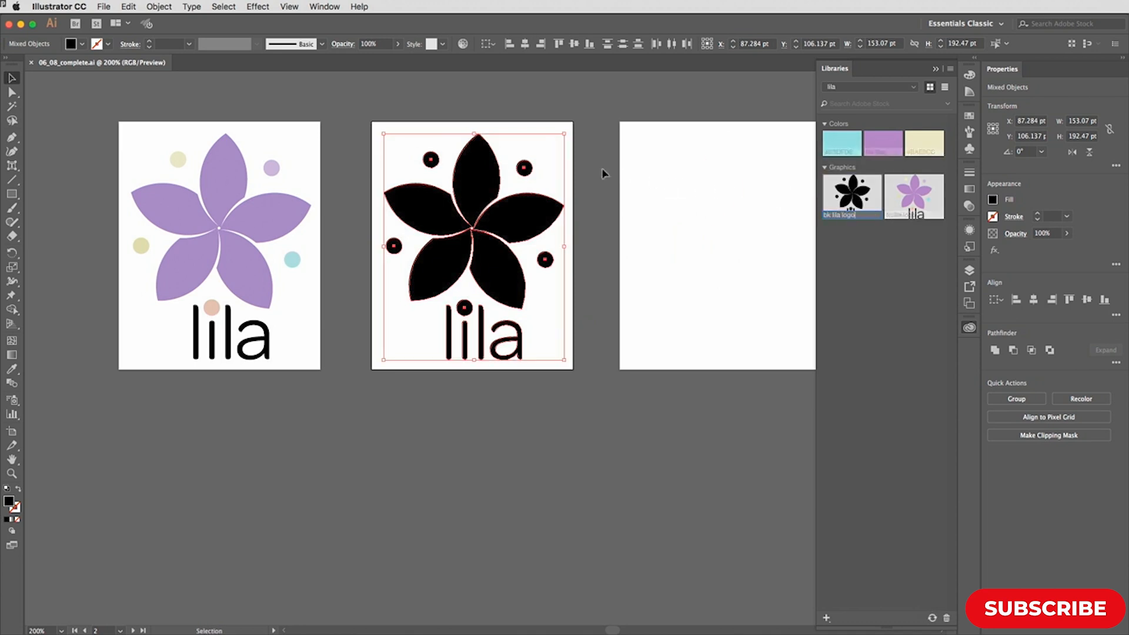
Add the white logo from the third artboard to the lila library as a graphic named revout lila logo
left_click_drag(616, 104, 819, 290)
left_click_drag(507, 232, 867, 278)
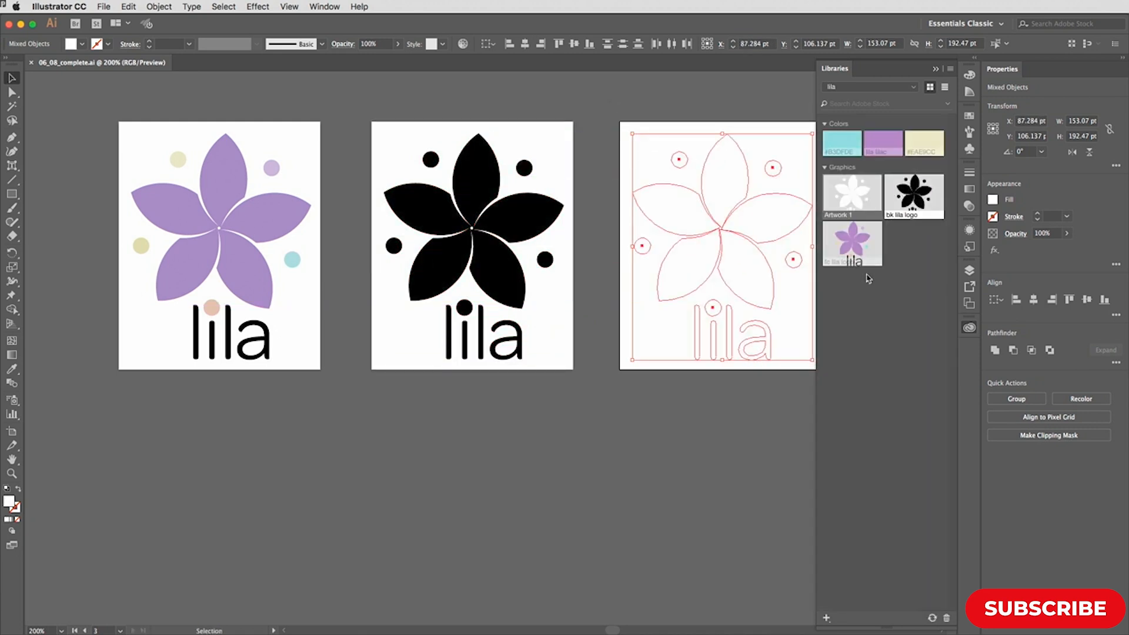
double_click(842, 215)
type("revout lila l")
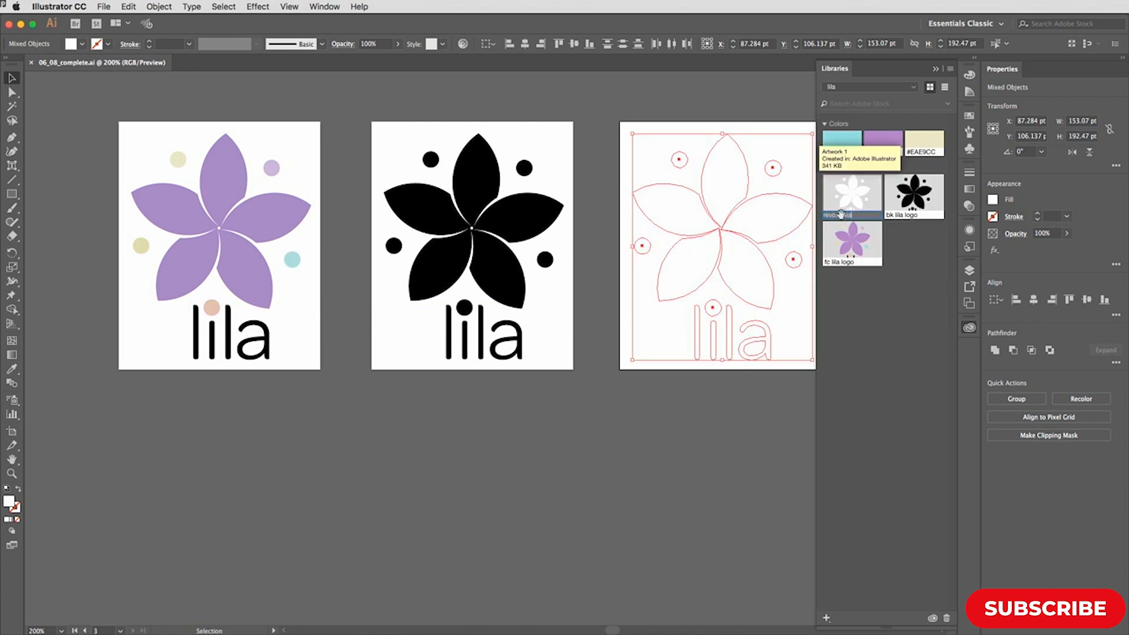
type("ogo")
key("Return")
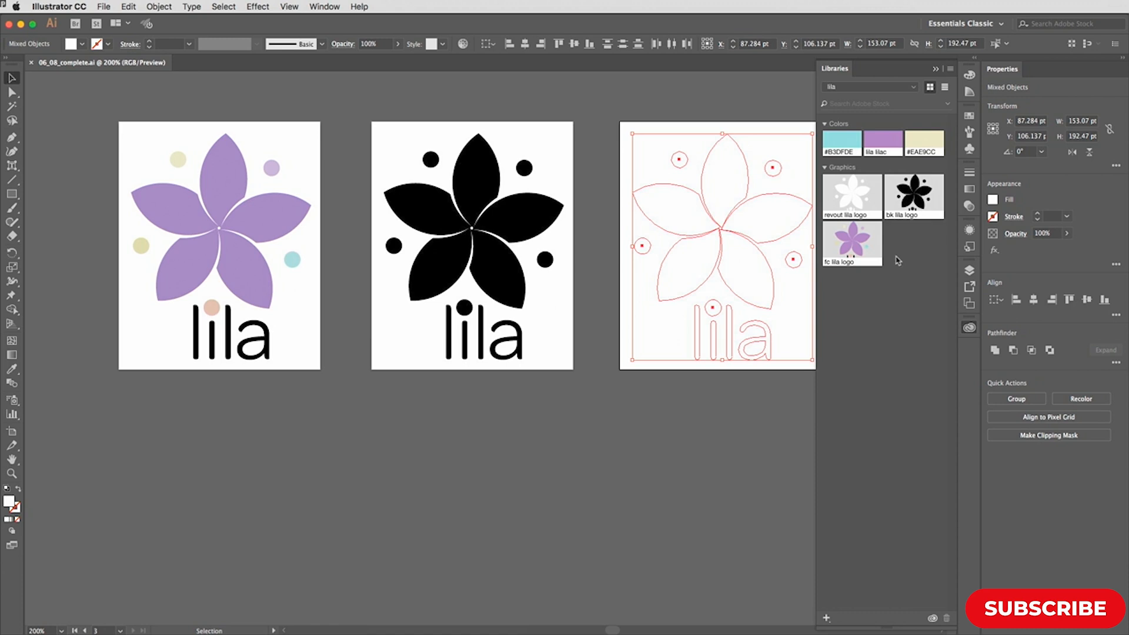
left_click(950, 68)
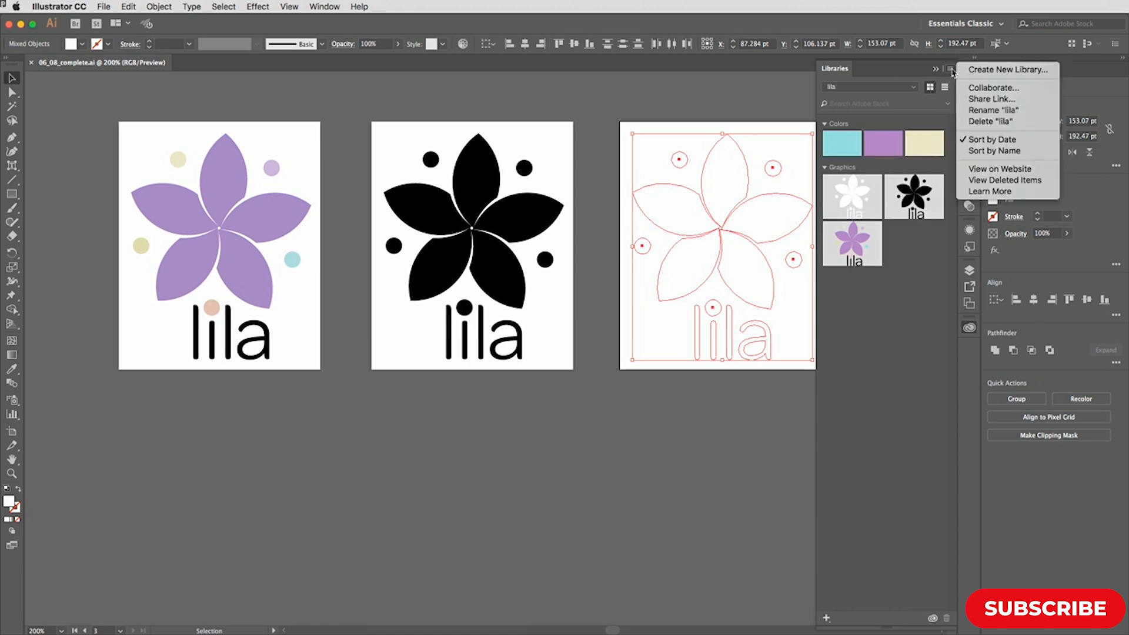
left_click(921, 317)
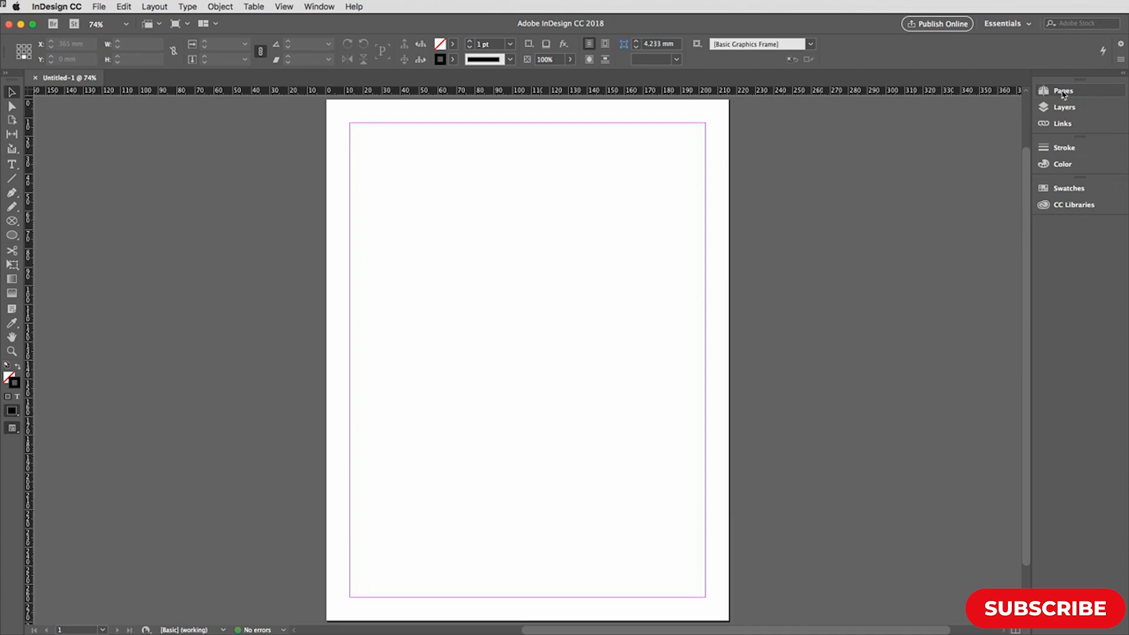
In InDesign, expand the collapsed panel dock and detach Layers from its group as a floating panel
left_click(1123, 77)
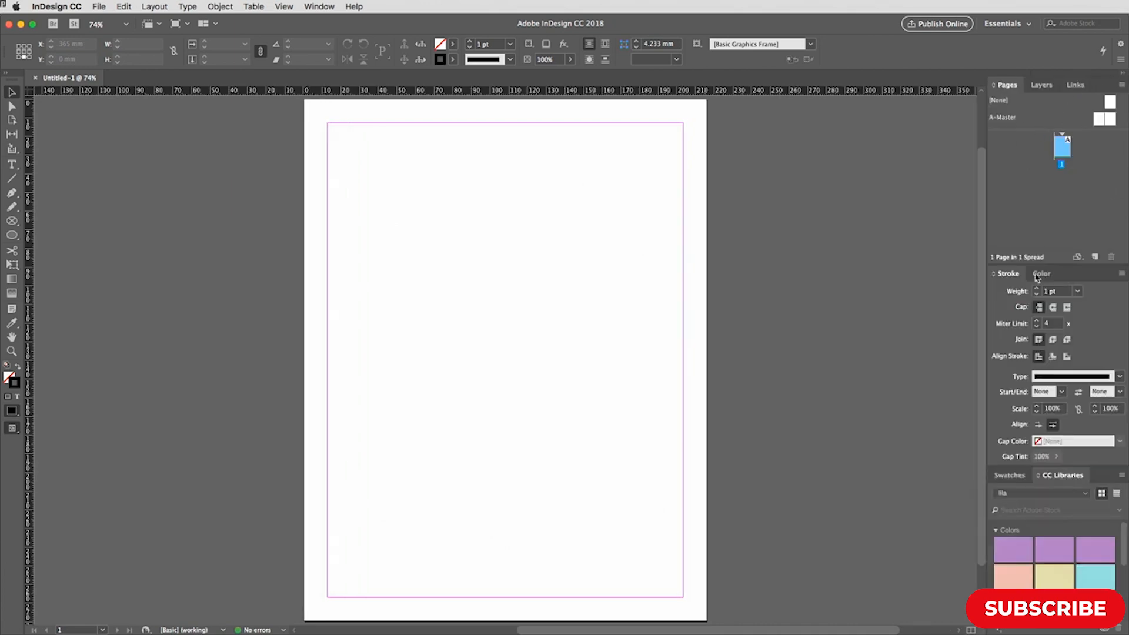
left_click_drag(1051, 88, 598, 149)
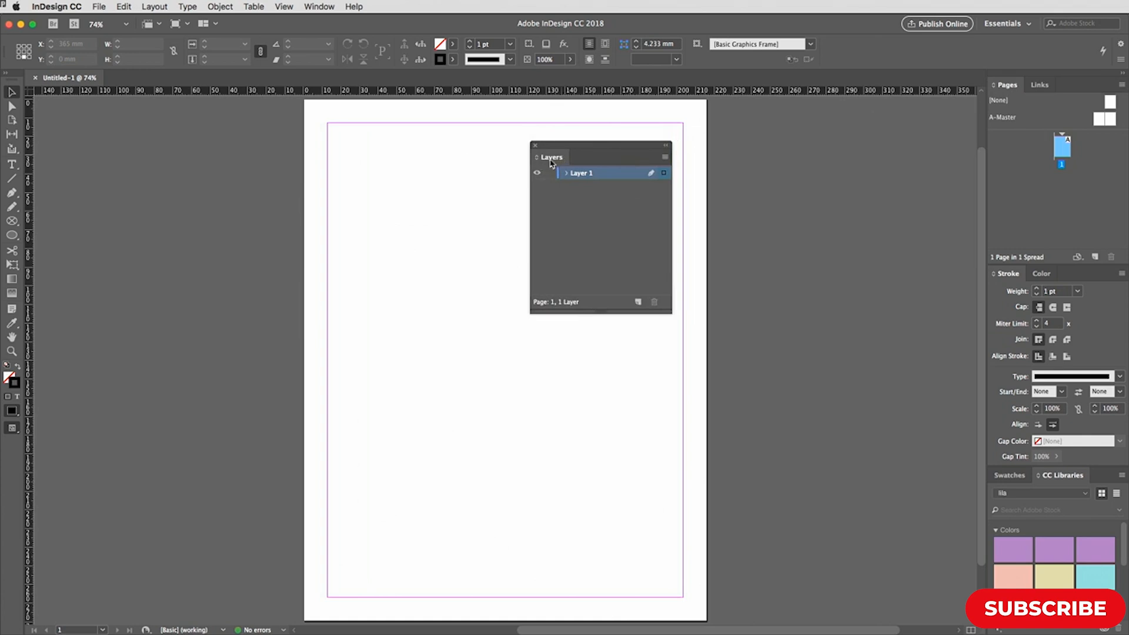
Cycle the floating Layers panel through its reduced and collapsed sizes and restore it to full size
double_click(551, 163)
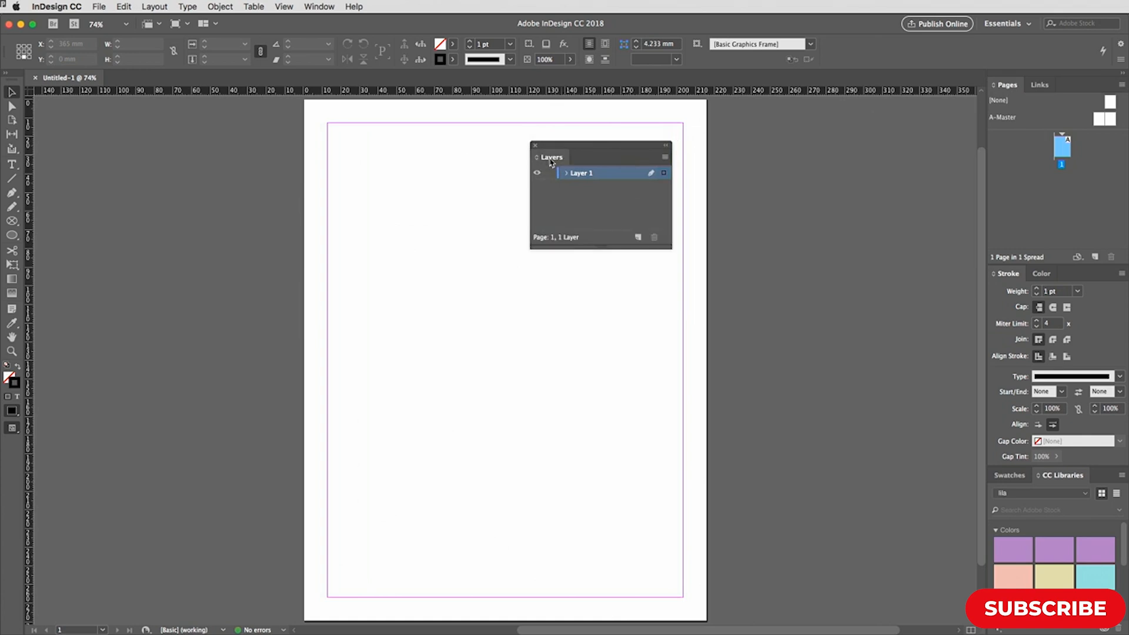
double_click(551, 163)
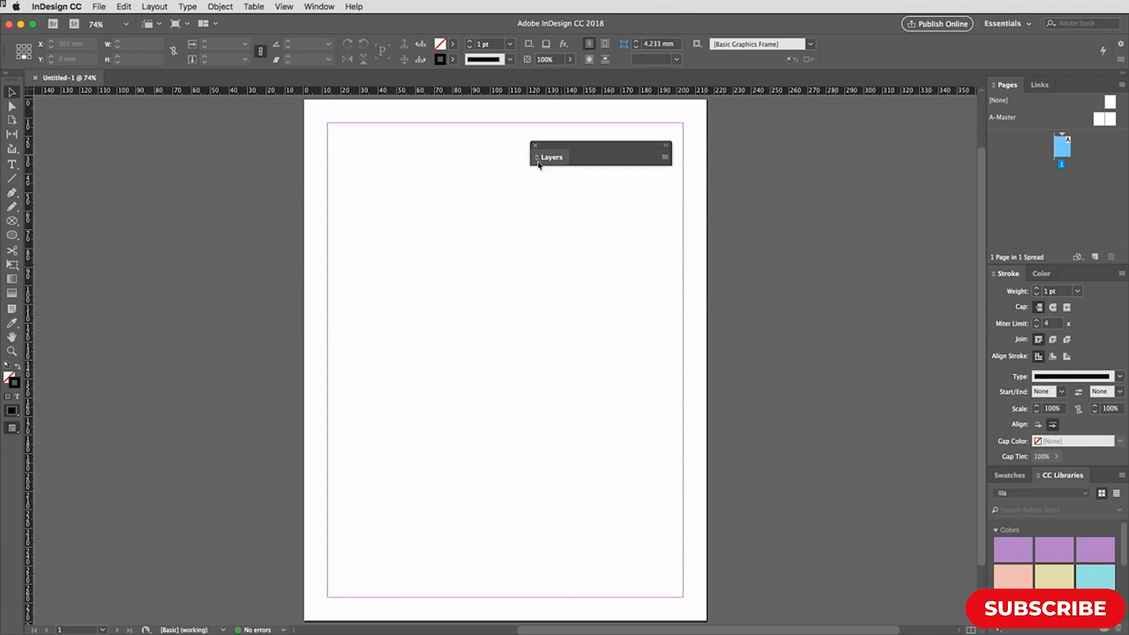
double_click(557, 159)
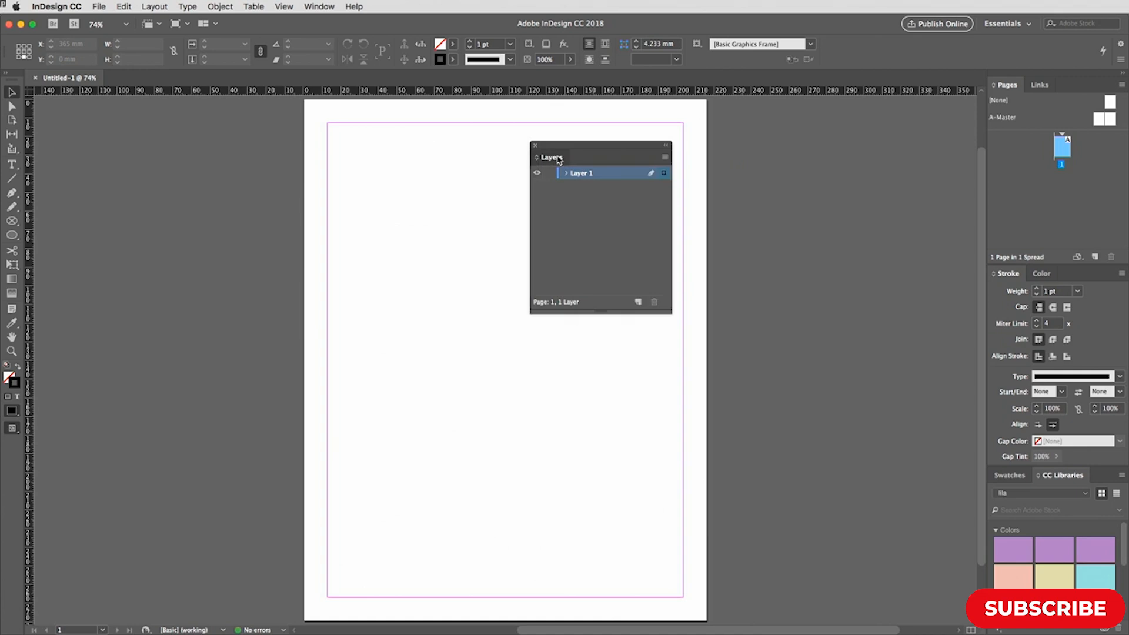
double_click(559, 160)
double_click(558, 160)
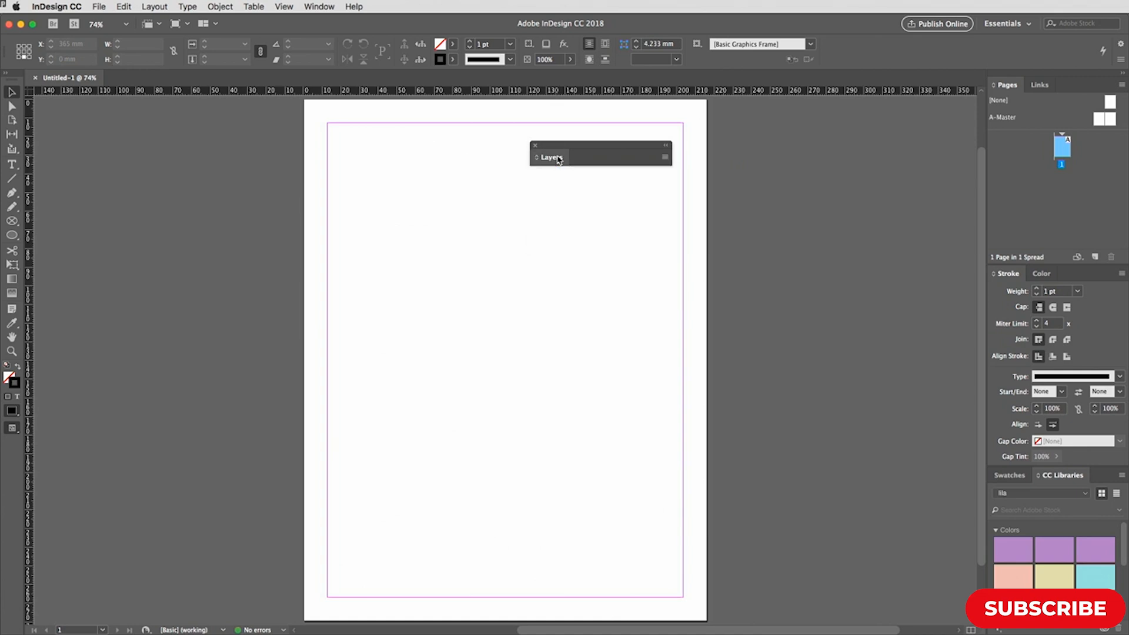
double_click(559, 159)
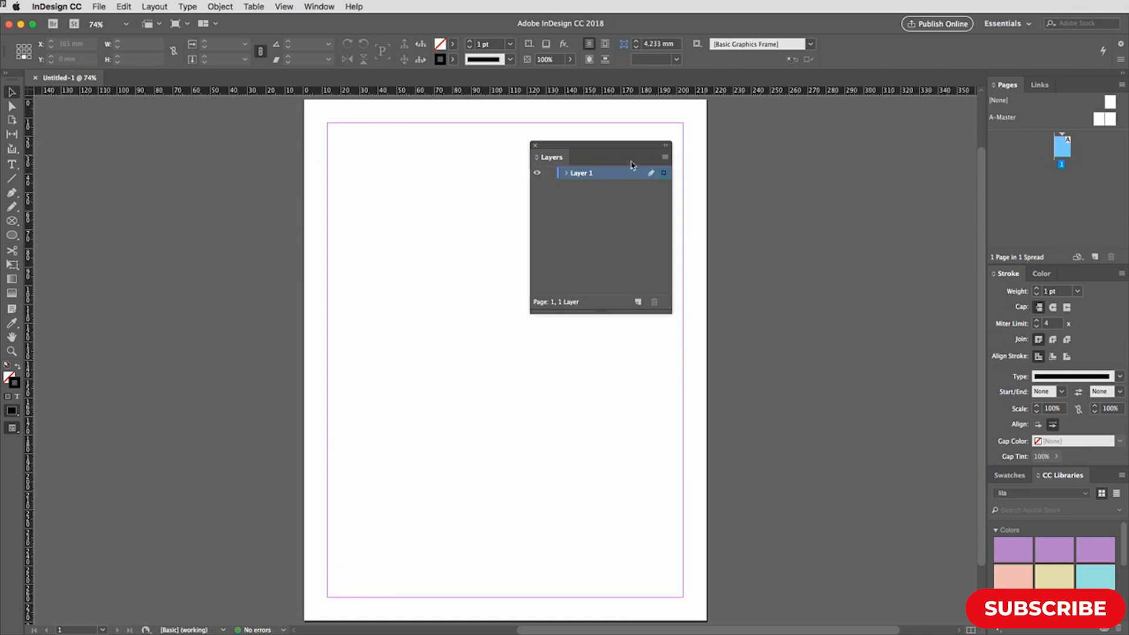
Check the Layers panel's options without choosing any, and close the floating panel
left_click(665, 158)
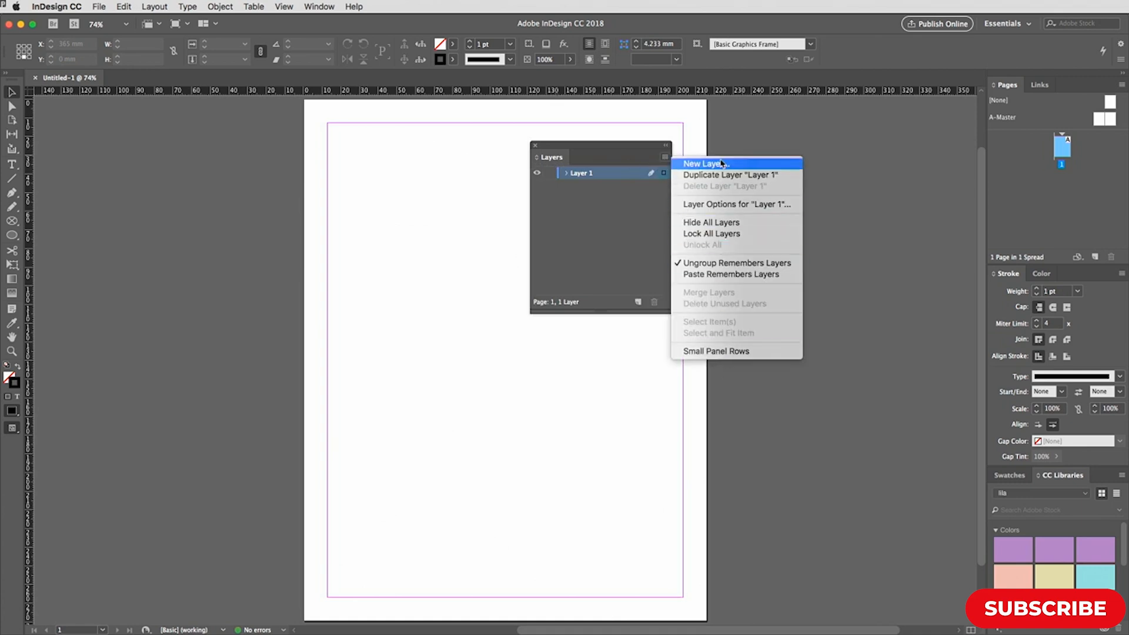
left_click(645, 148)
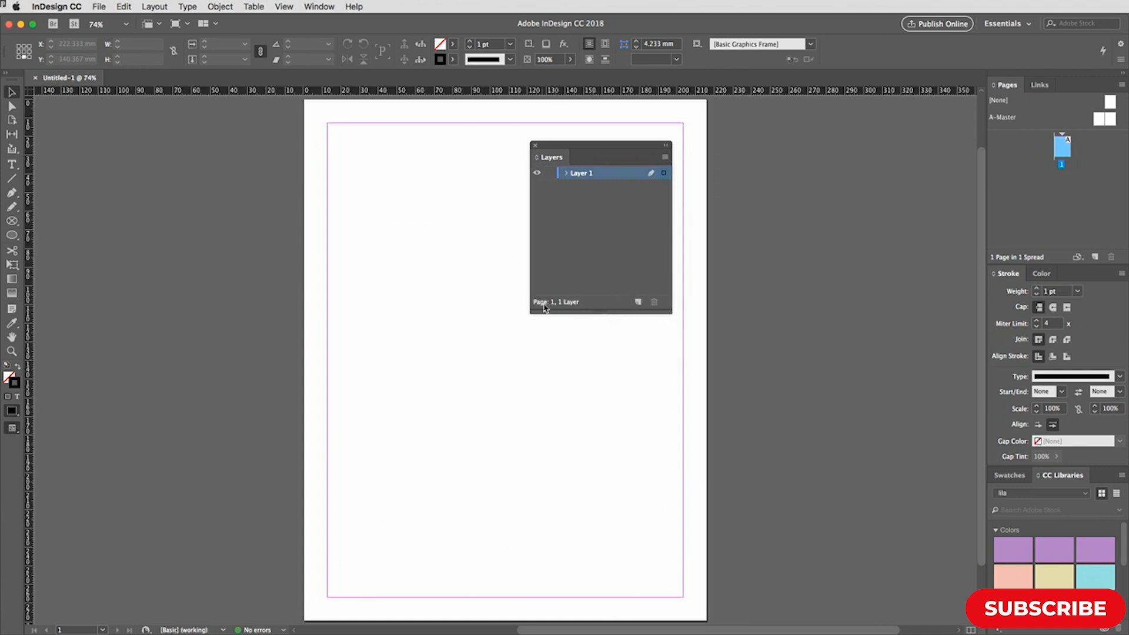
left_click(534, 145)
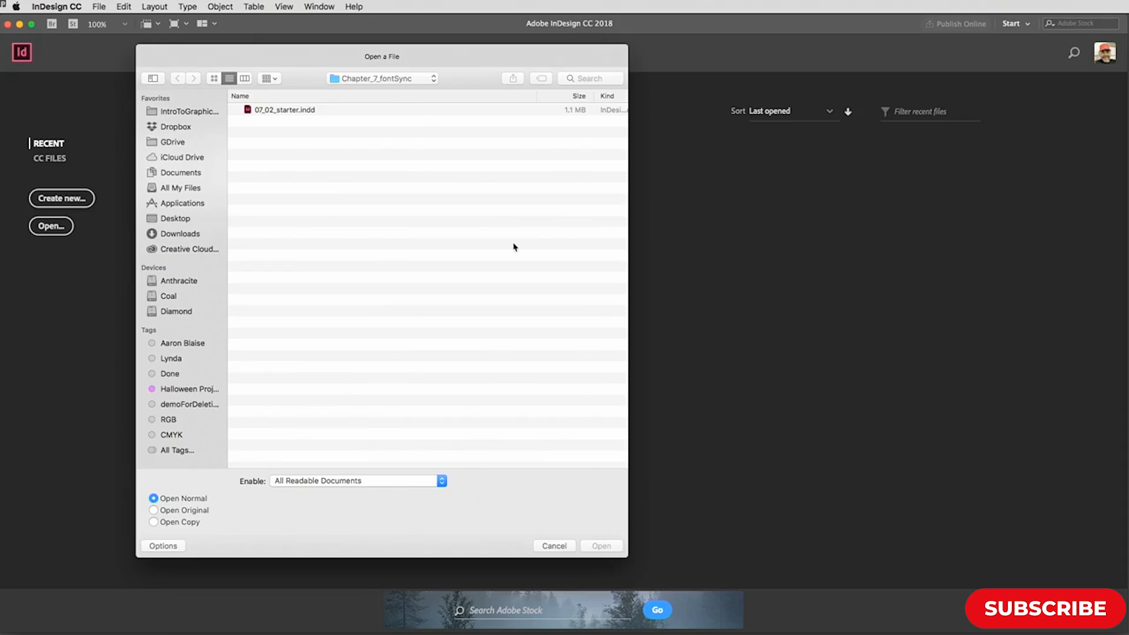
Open 07_02_starter.indd and sync its missing fonts Fira Sans Medium and Kinesis Pro 3 Light from Typekit
left_click(250, 111)
double_click(250, 111)
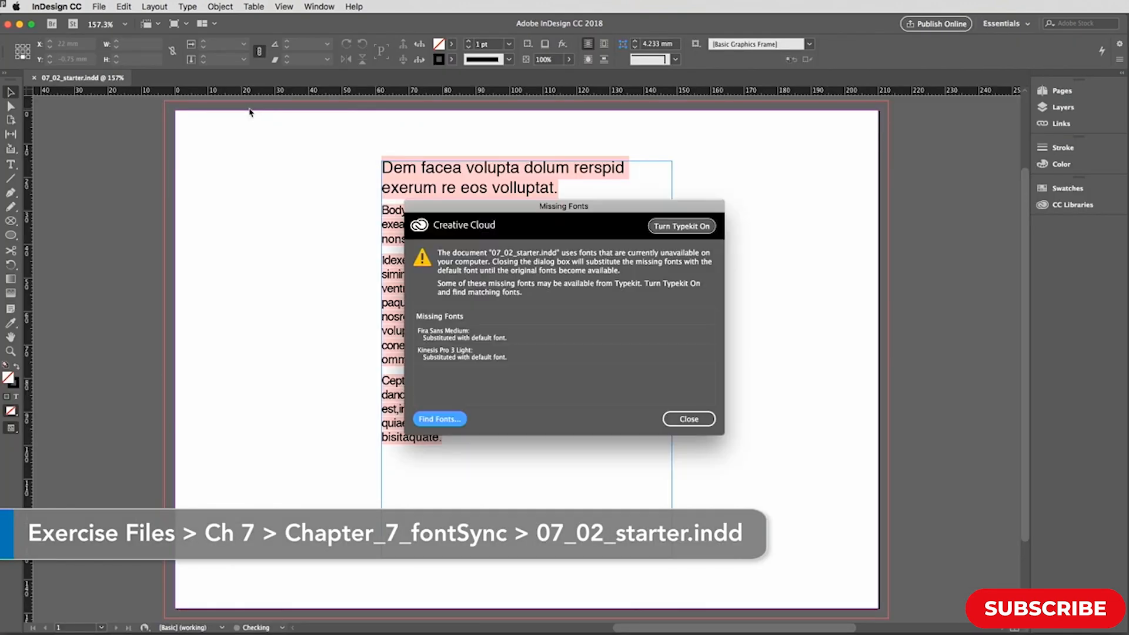
left_click_drag(495, 213, 760, 188)
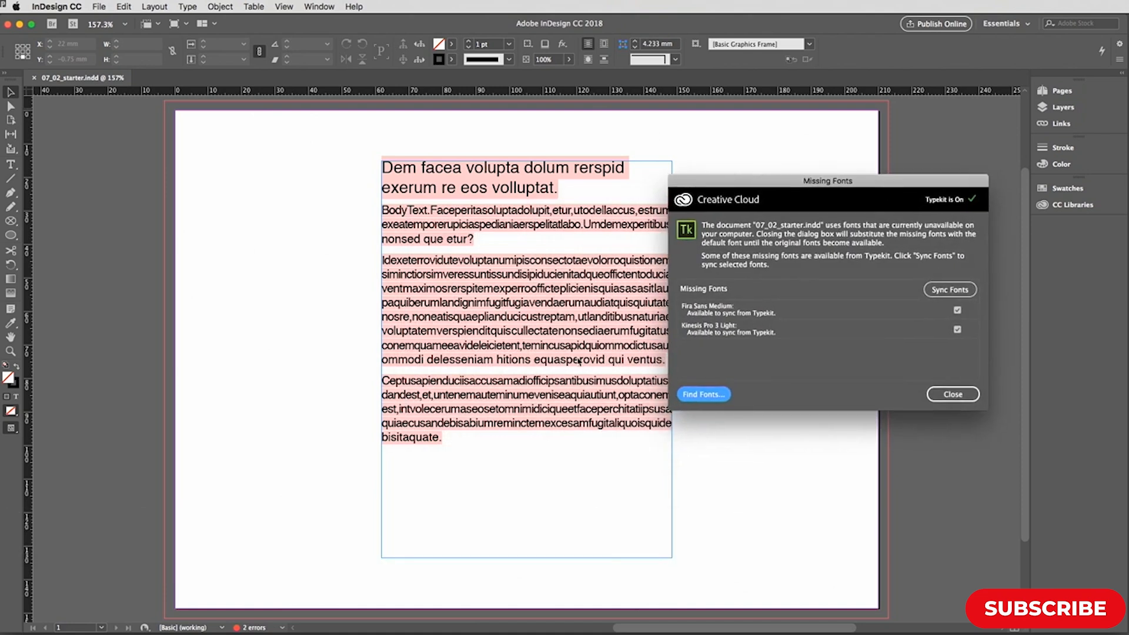
left_click(955, 291)
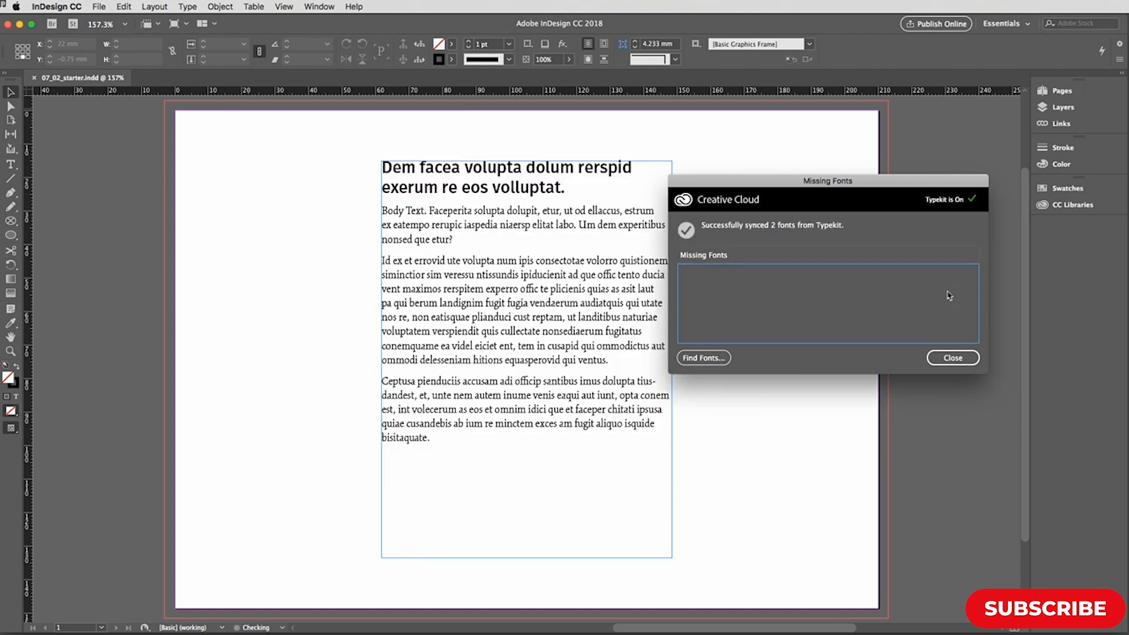
left_click(953, 359)
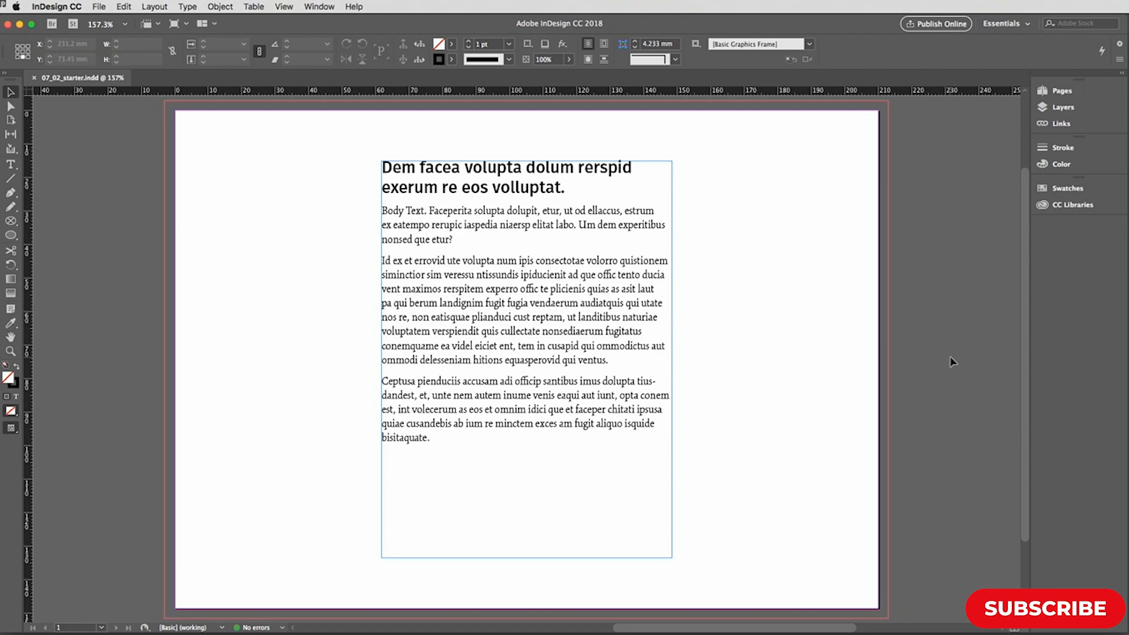
Start setting up a new document and try stepping its width down and up, finishing at 210 mm
key("super+n")
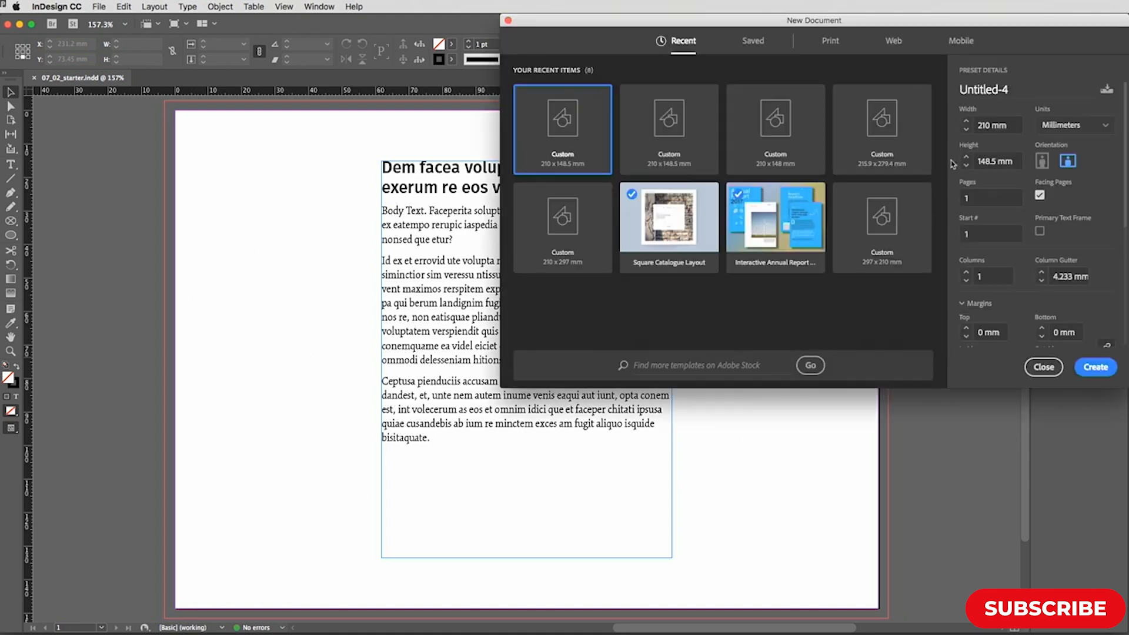
left_click_drag(978, 29, 741, 143)
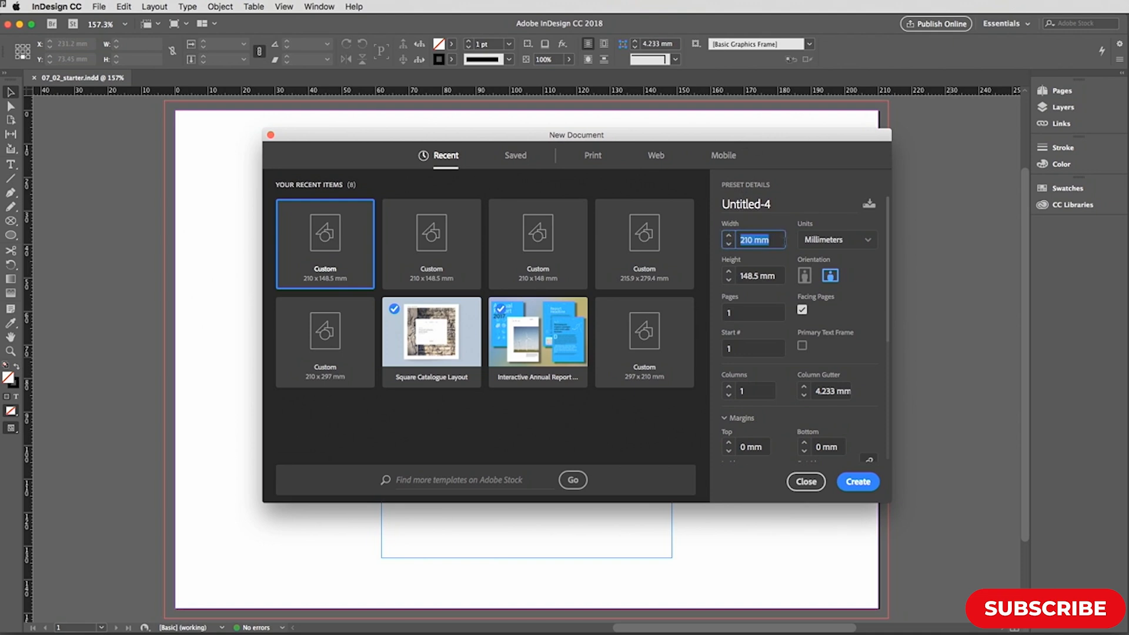
type("207 mm")
key("Down")
key("Down")
key("Up")
key("Up")
key("Up")
key("Up")
scroll(732, 239, "down", 1)
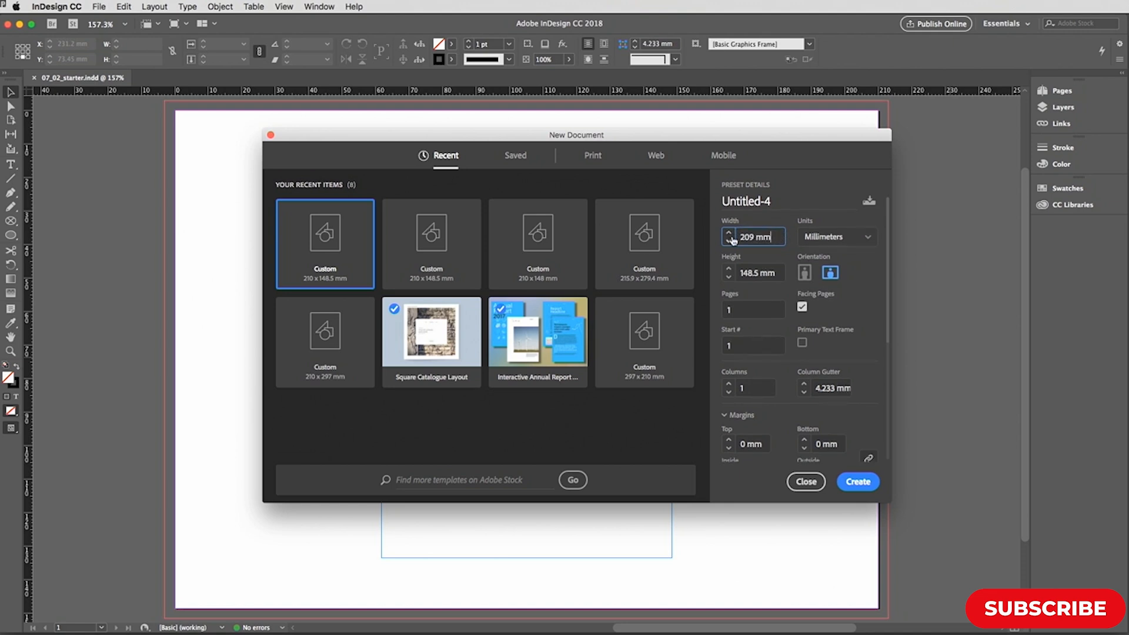
left_click(729, 235)
key("Tab")
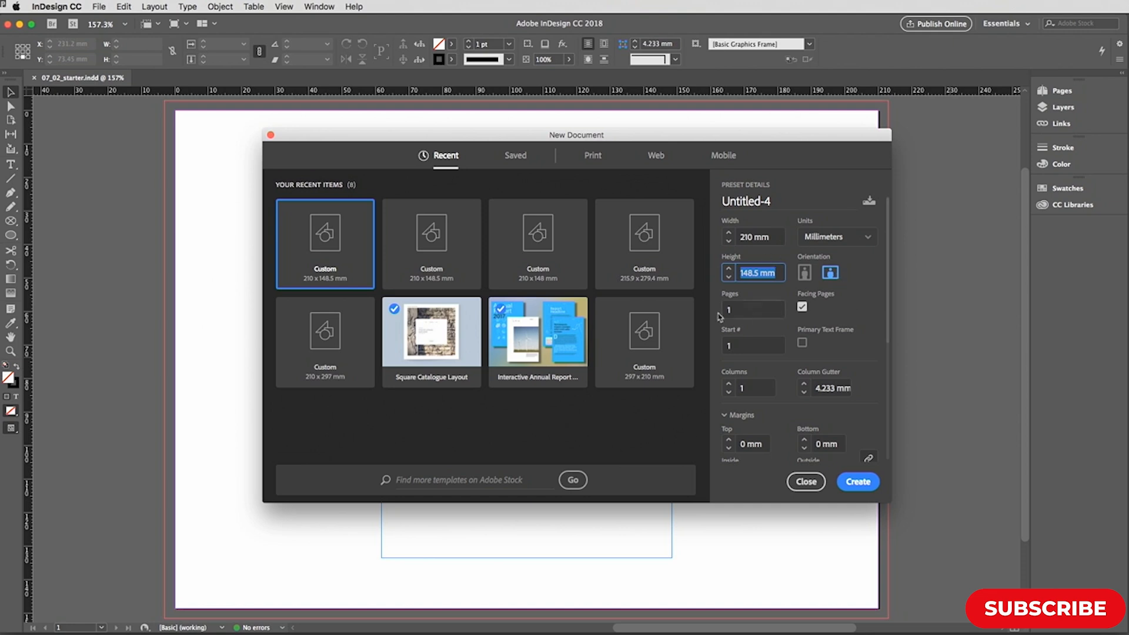
Set the page count to 4, review the margin, bleed and slug settings, and create the document
key("Tab")
type("4")
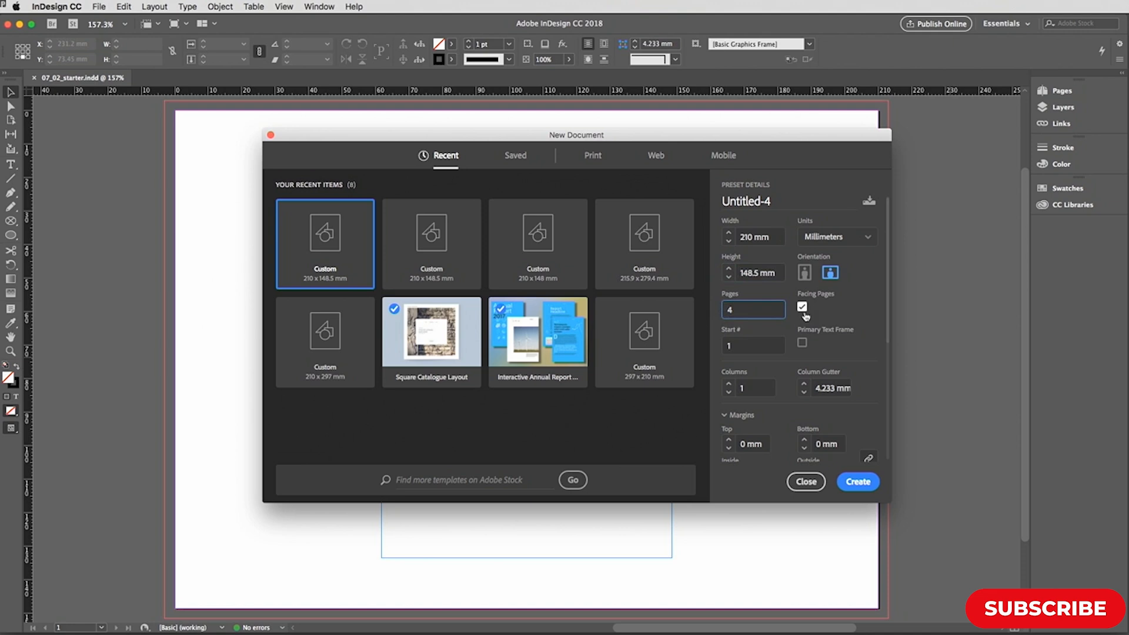
scroll(833, 318, "down", 2)
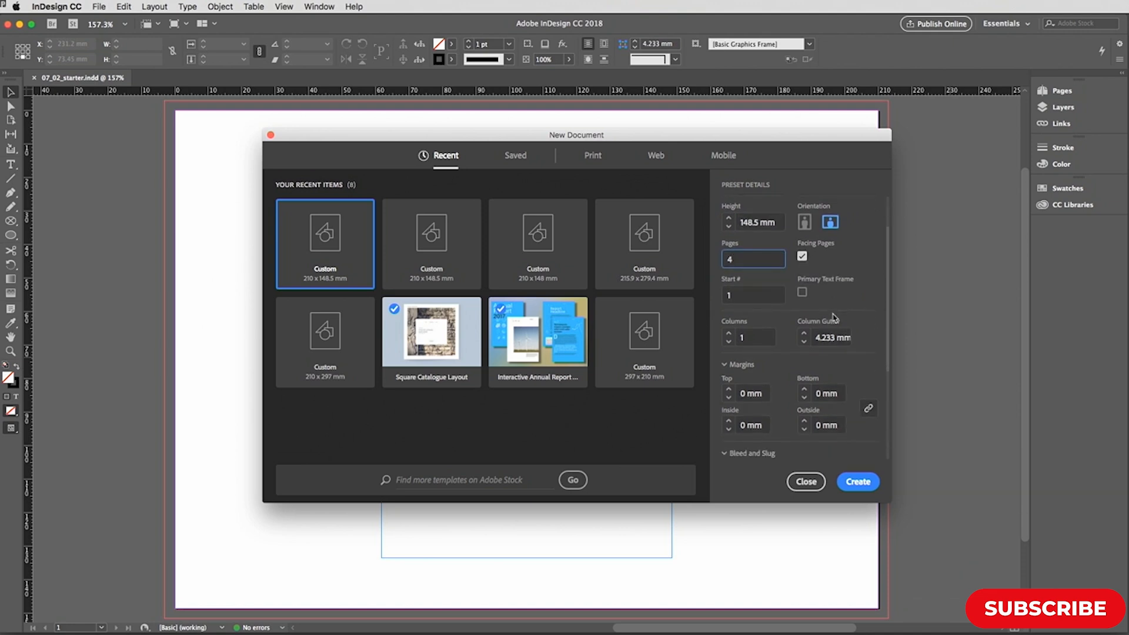
scroll(782, 317, "down", 2)
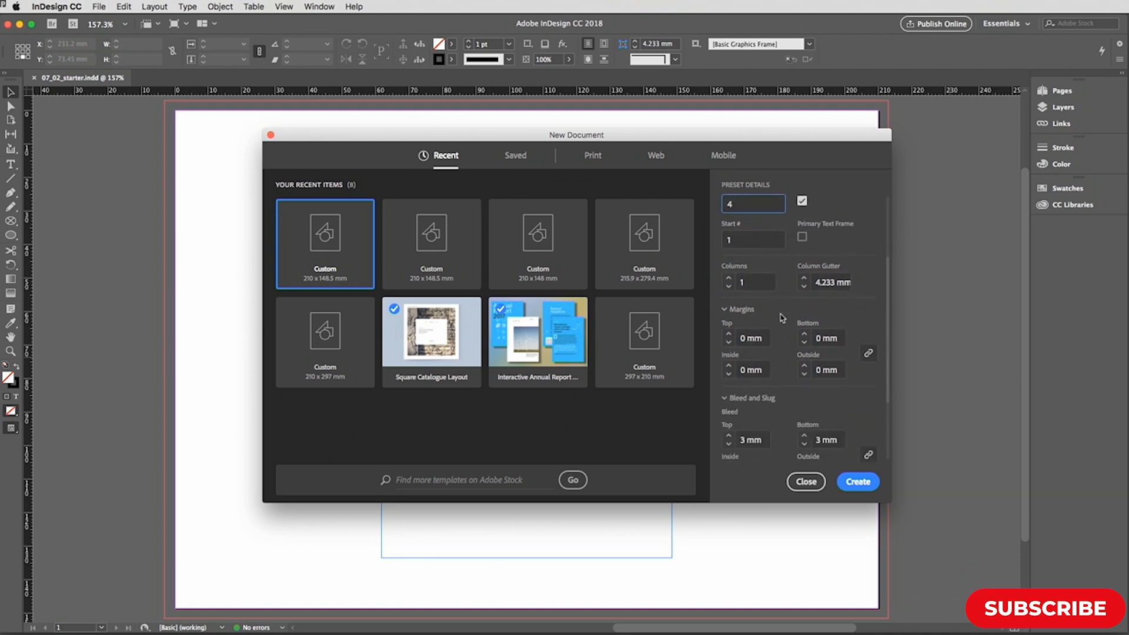
scroll(794, 335, "down", 1)
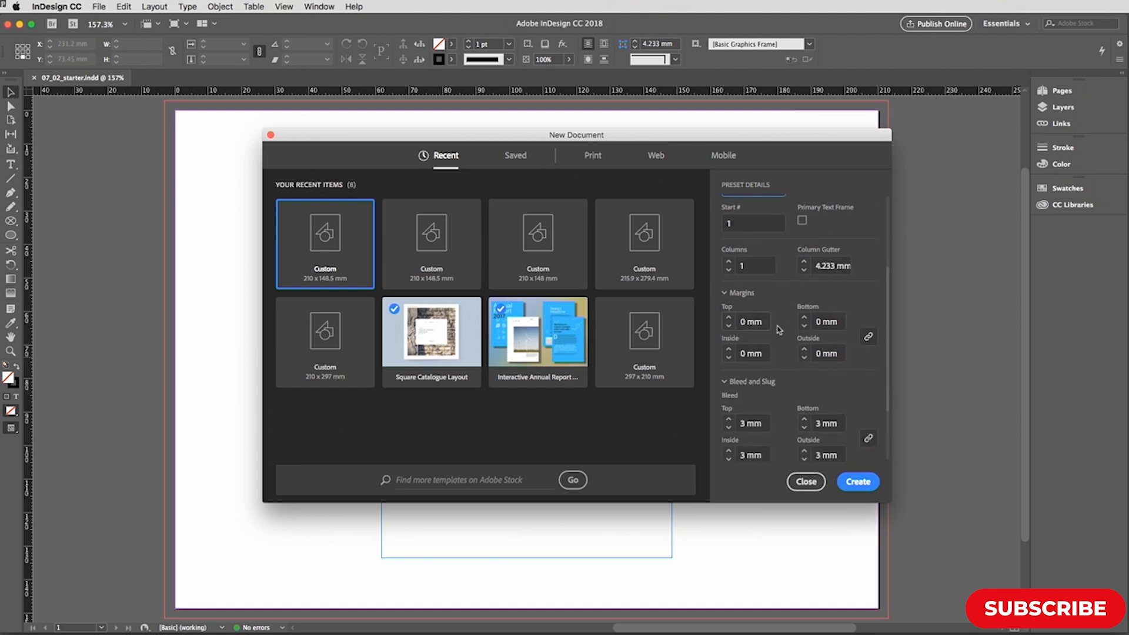
scroll(782, 330, "down", 4)
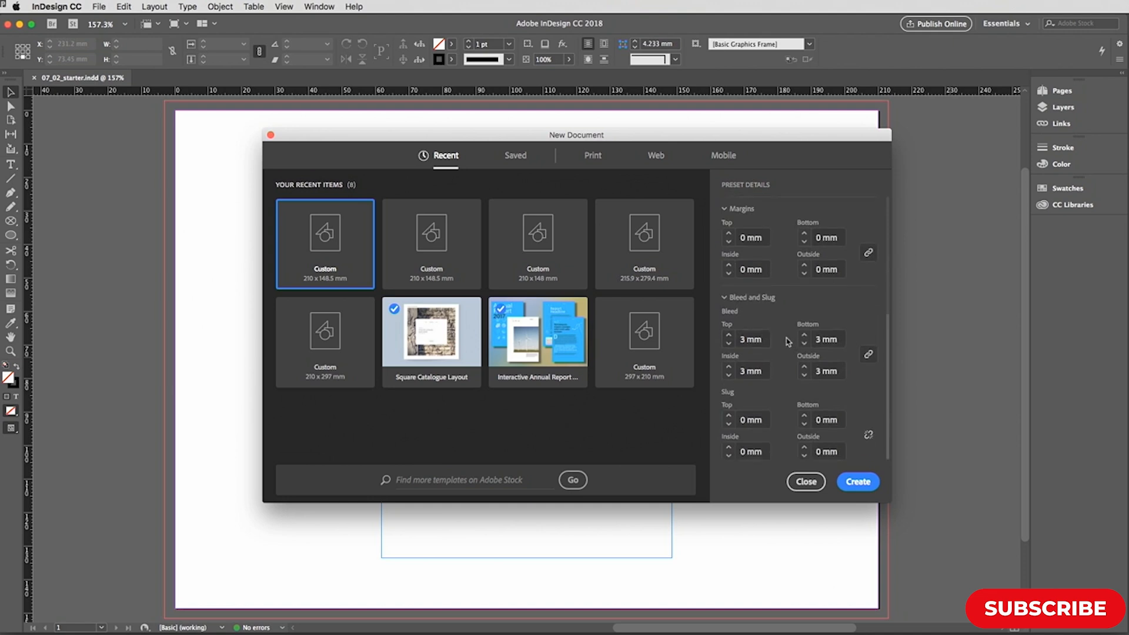
left_click(856, 484)
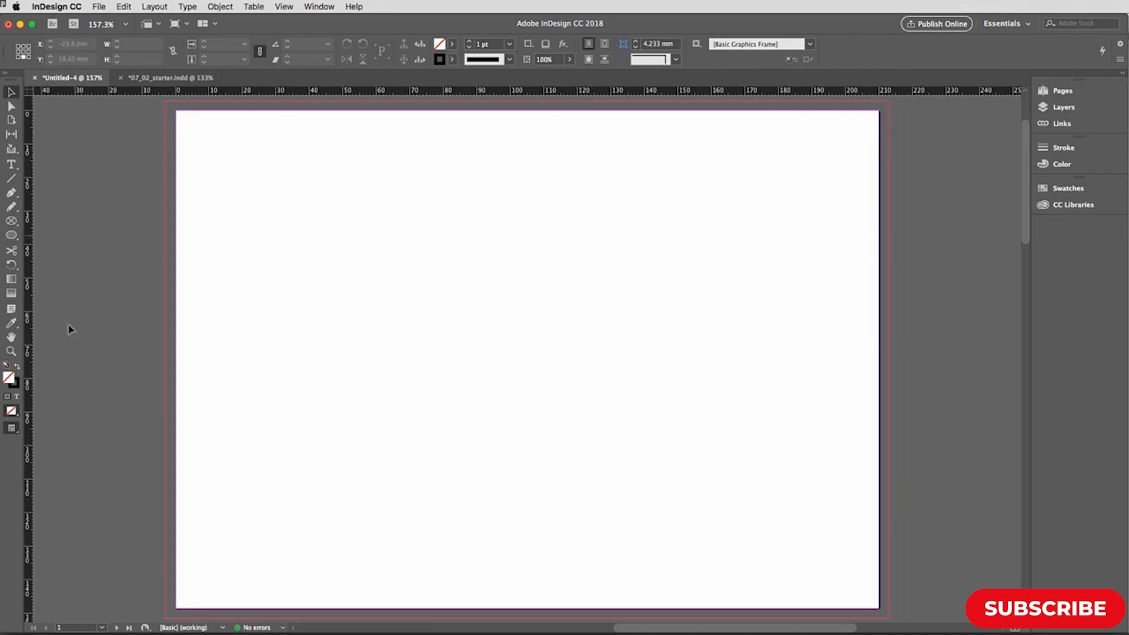
Review the new document's list of pages, its master and the arrangement of its spreads
left_click(101, 627)
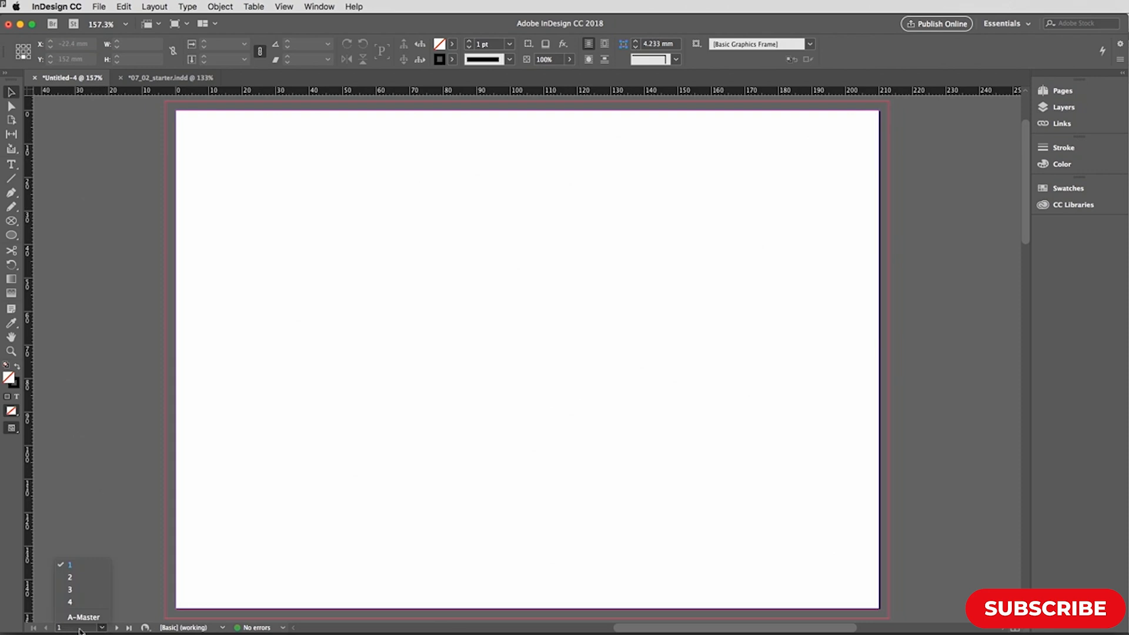
left_click(503, 431)
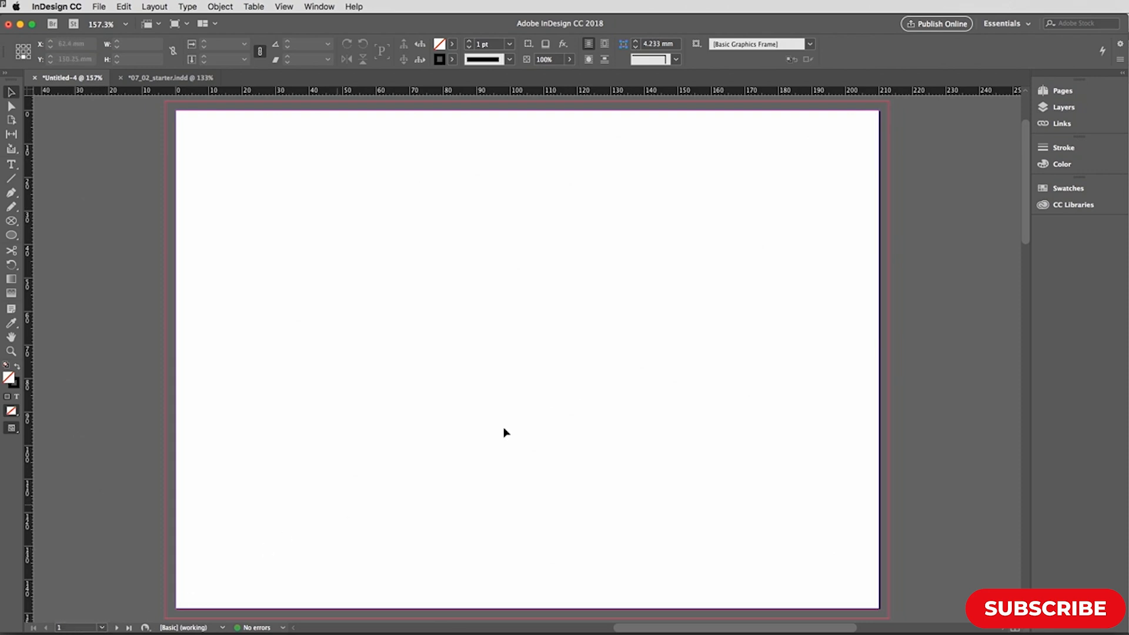
left_click(1062, 91)
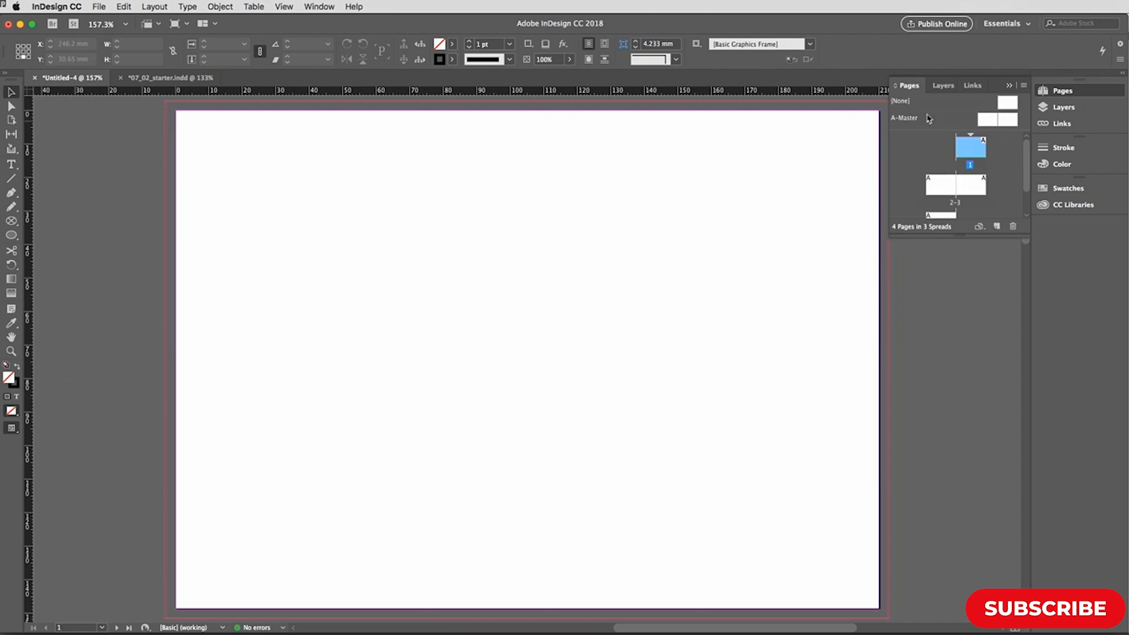
left_click(1054, 93)
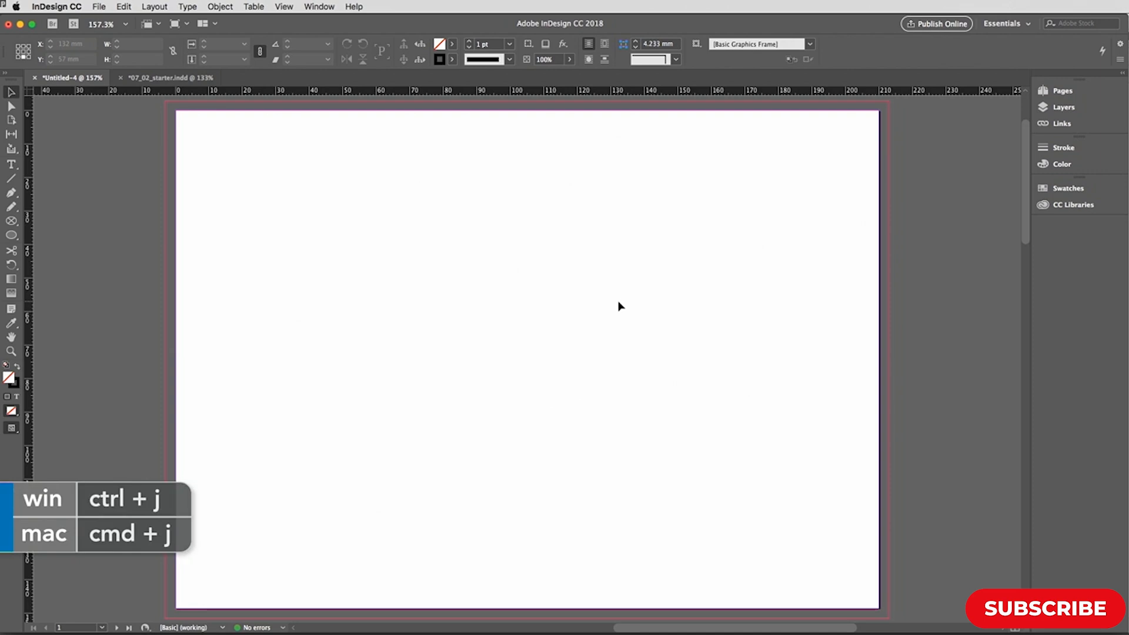
Go to the A-Master spread and fit the whole spread in the window
key("super+j")
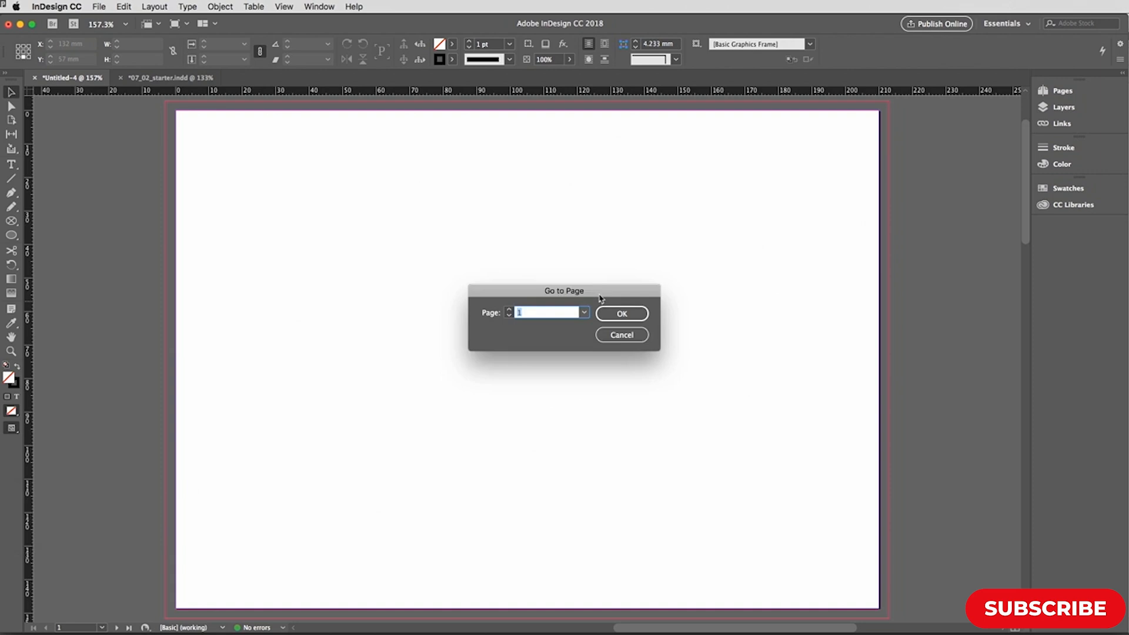
type("a")
key("Return")
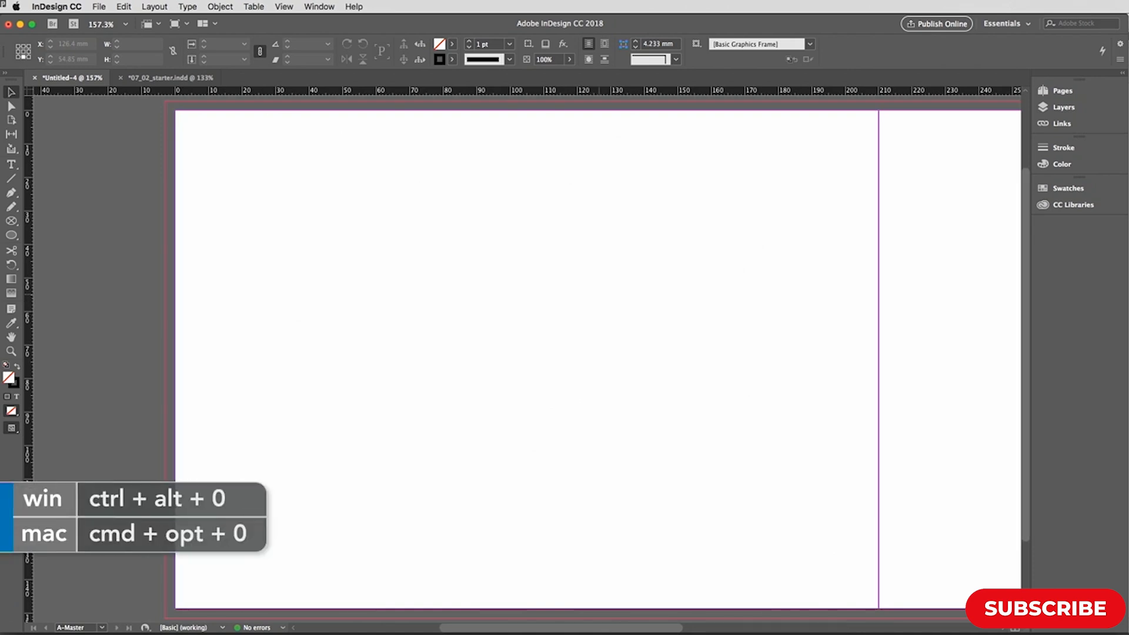
key("super+alt+0")
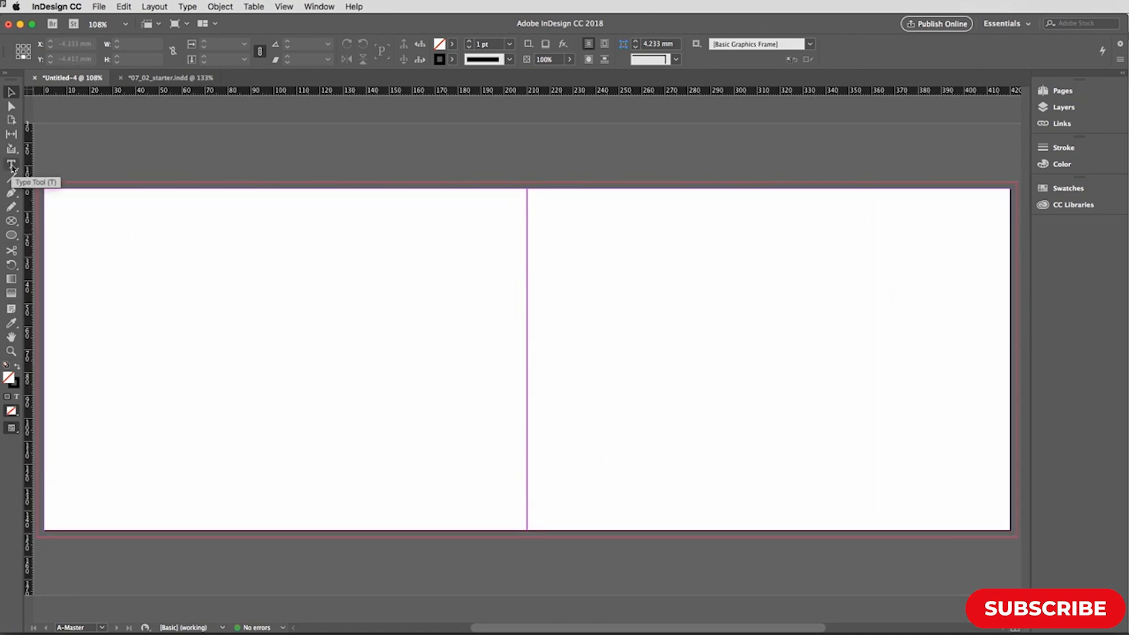
Draw a text frame of 210 x 148.5 mm covering the left master page and set its font to Kinesis Pro 3 Light
left_click(12, 166)
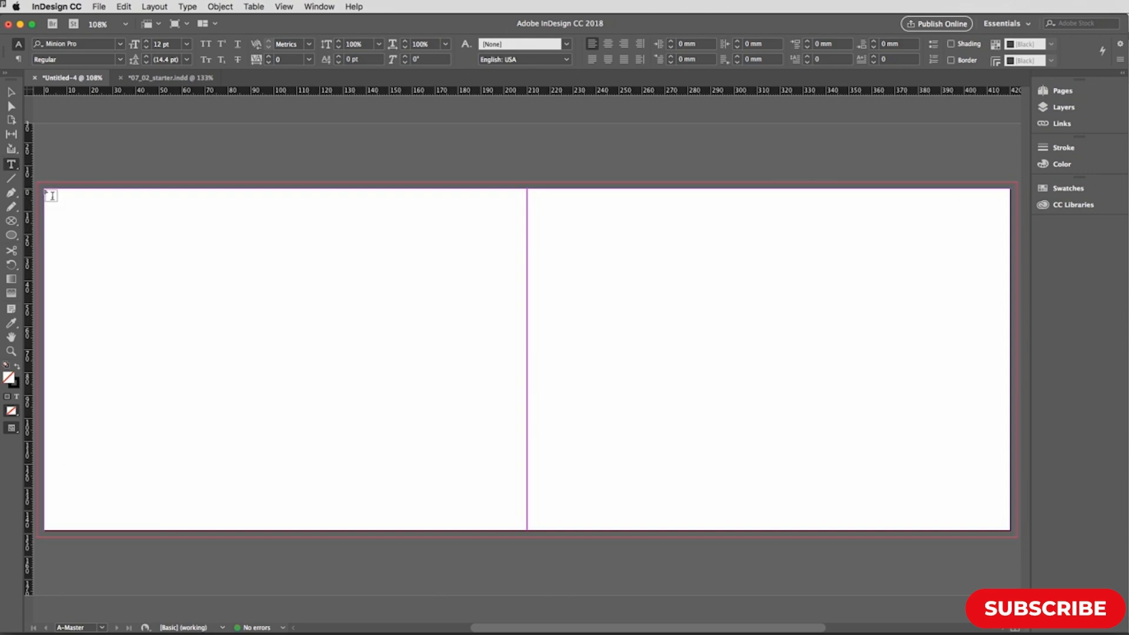
left_click_drag(52, 196, 527, 530)
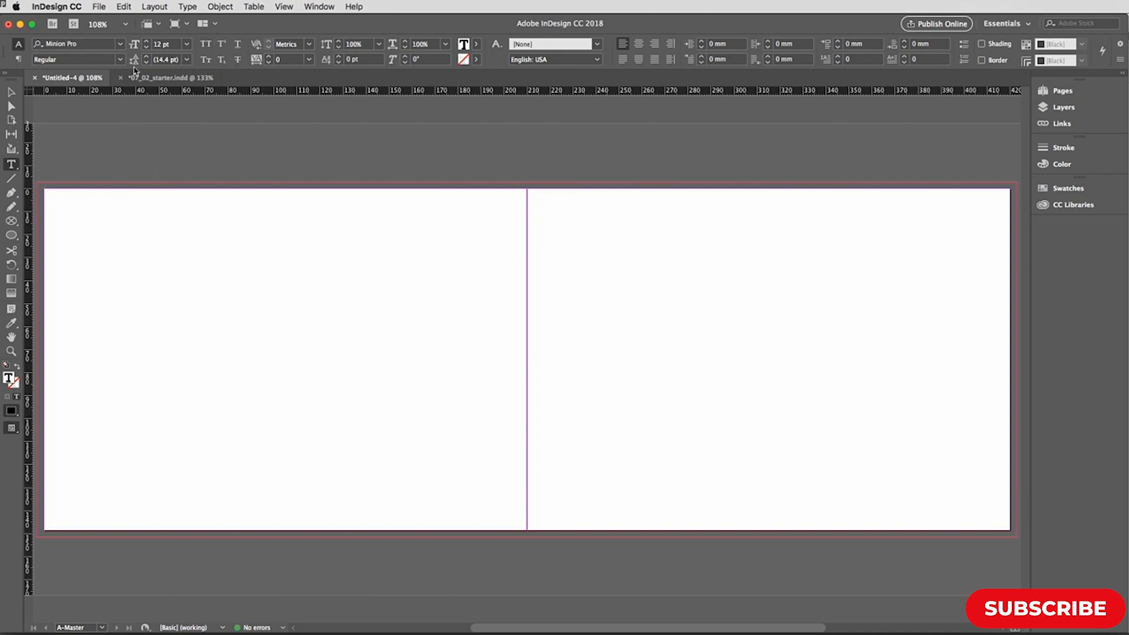
left_click(17, 61)
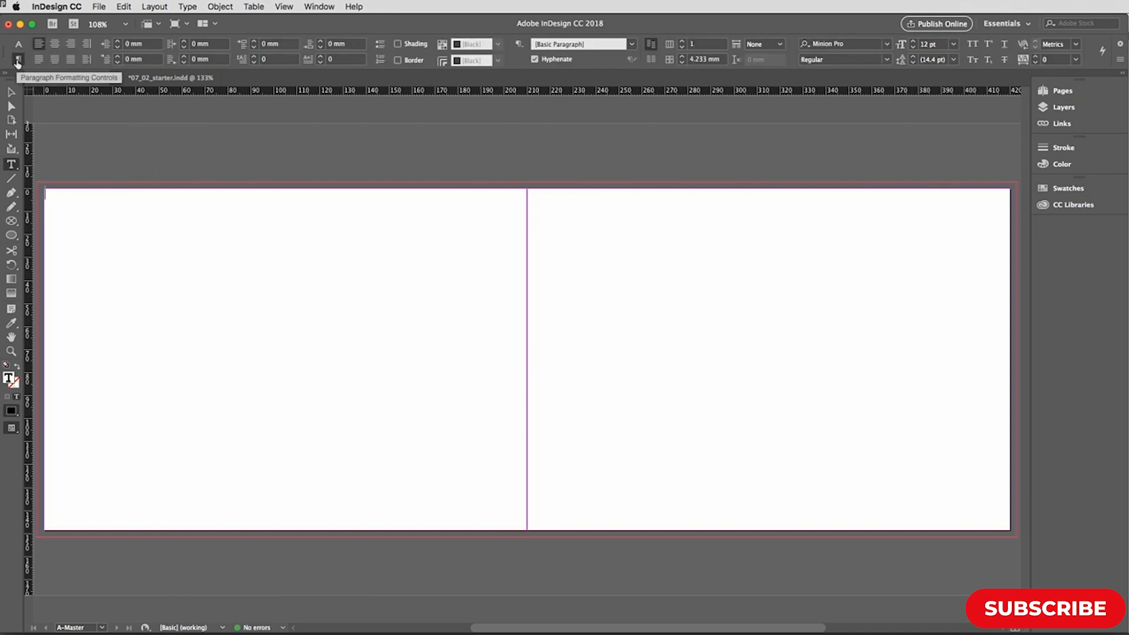
left_click(18, 46)
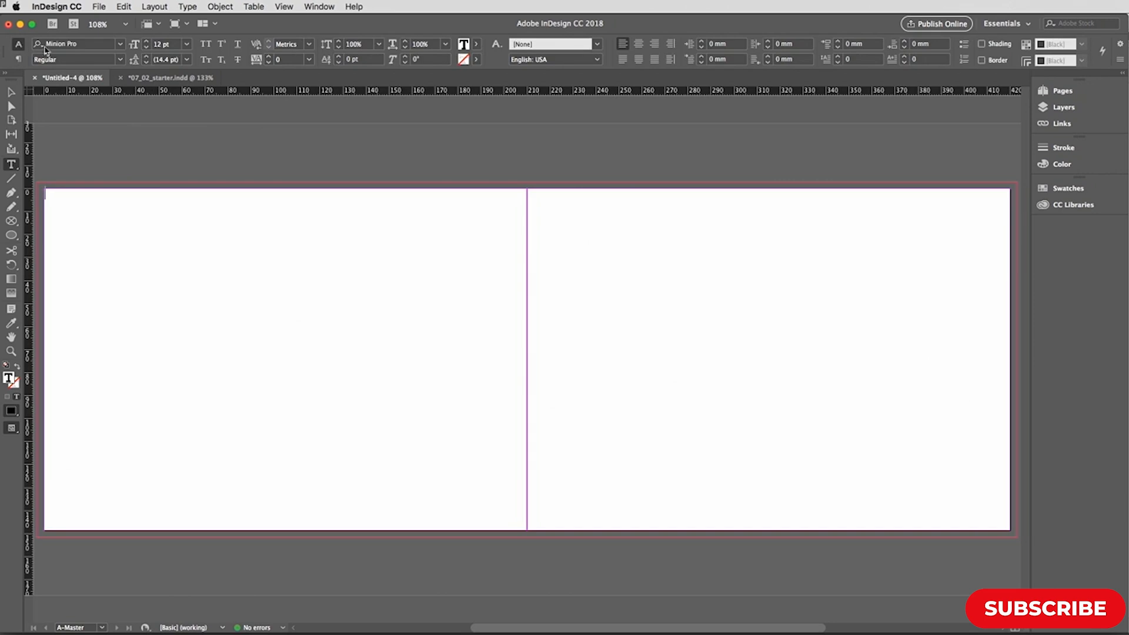
left_click(94, 47)
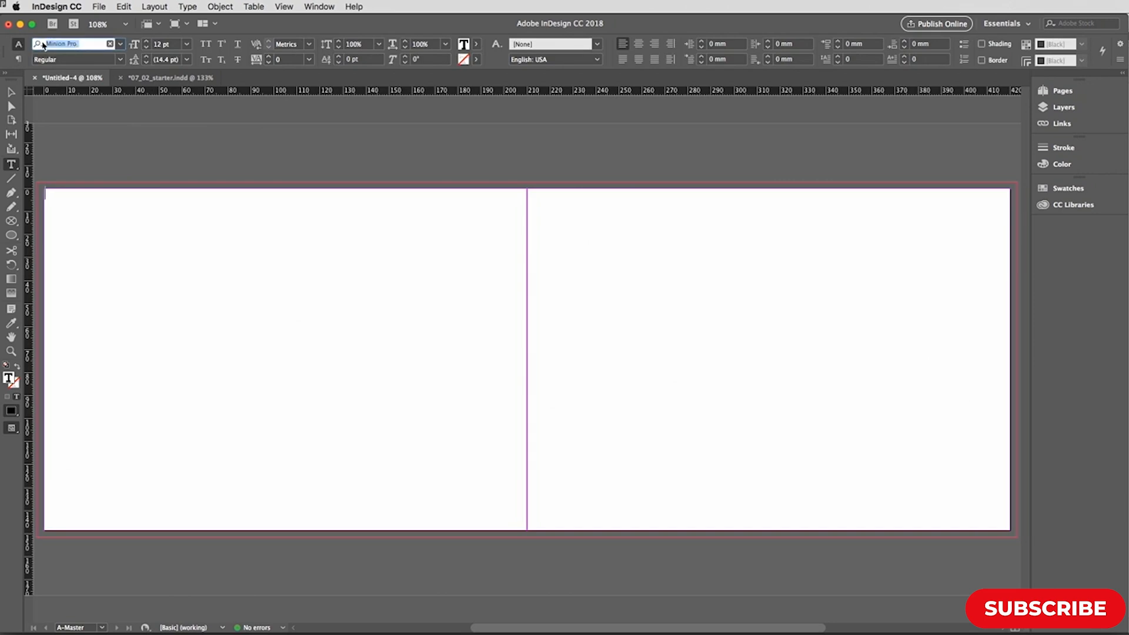
type("kinesis")
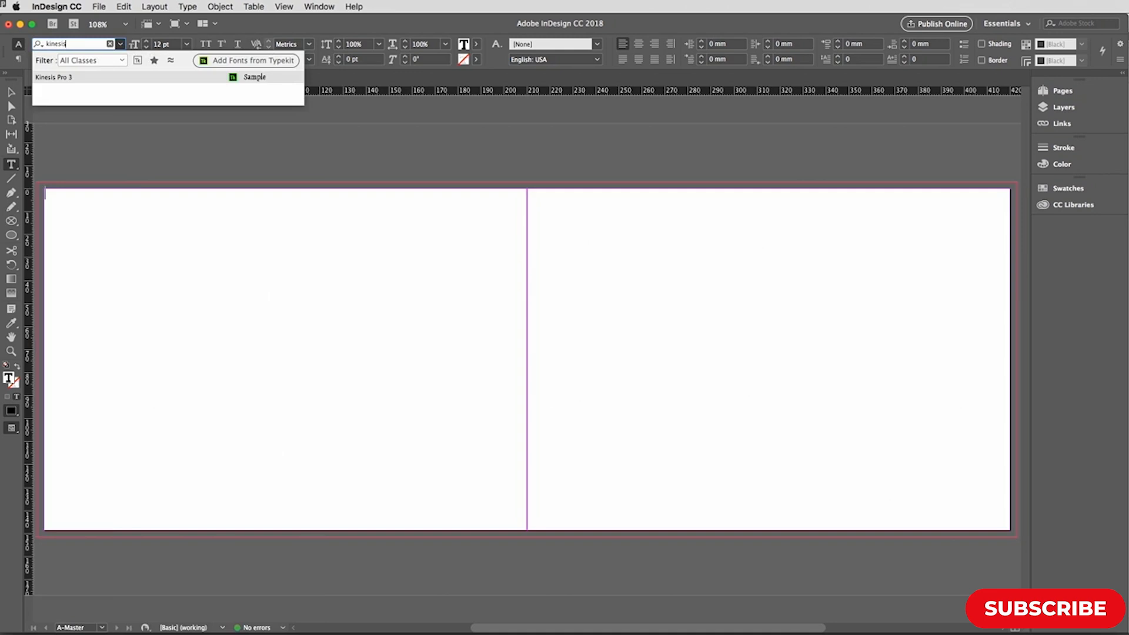
left_click(69, 78)
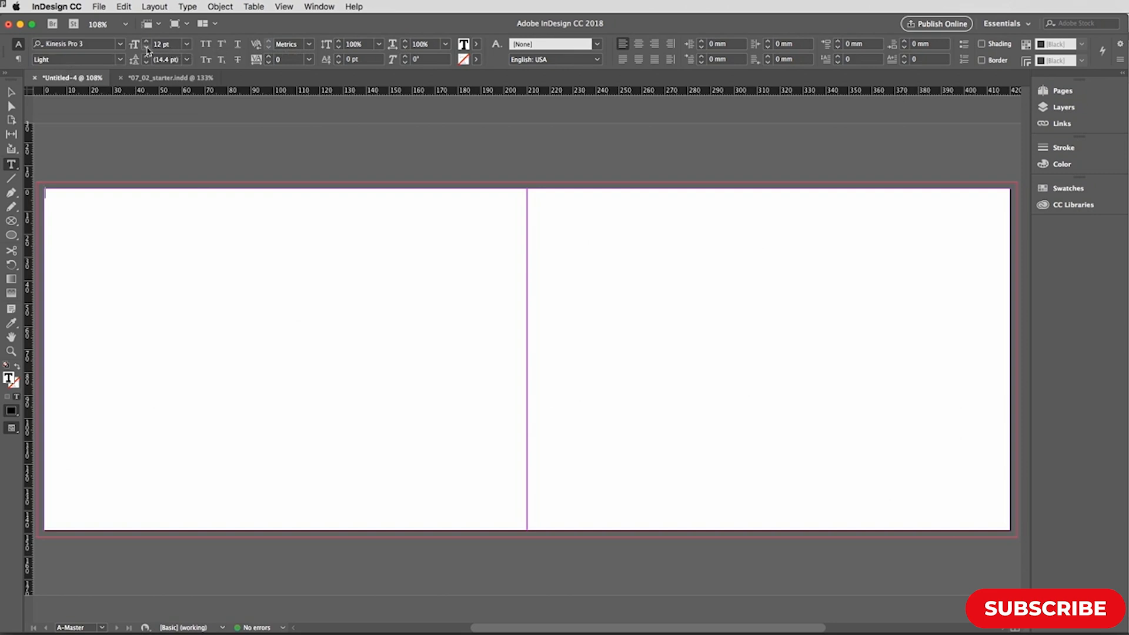
Set the text frame's font size to 10 pt and its leading to 12 pt
left_click(147, 48)
left_click(147, 49)
left_click(187, 60)
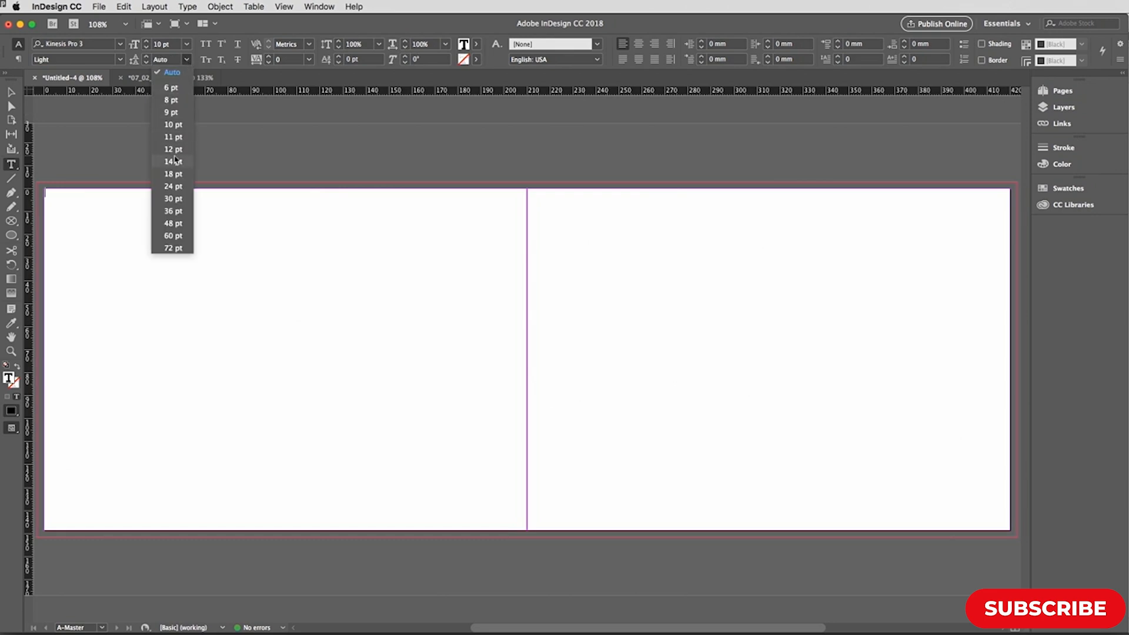
left_click(174, 150)
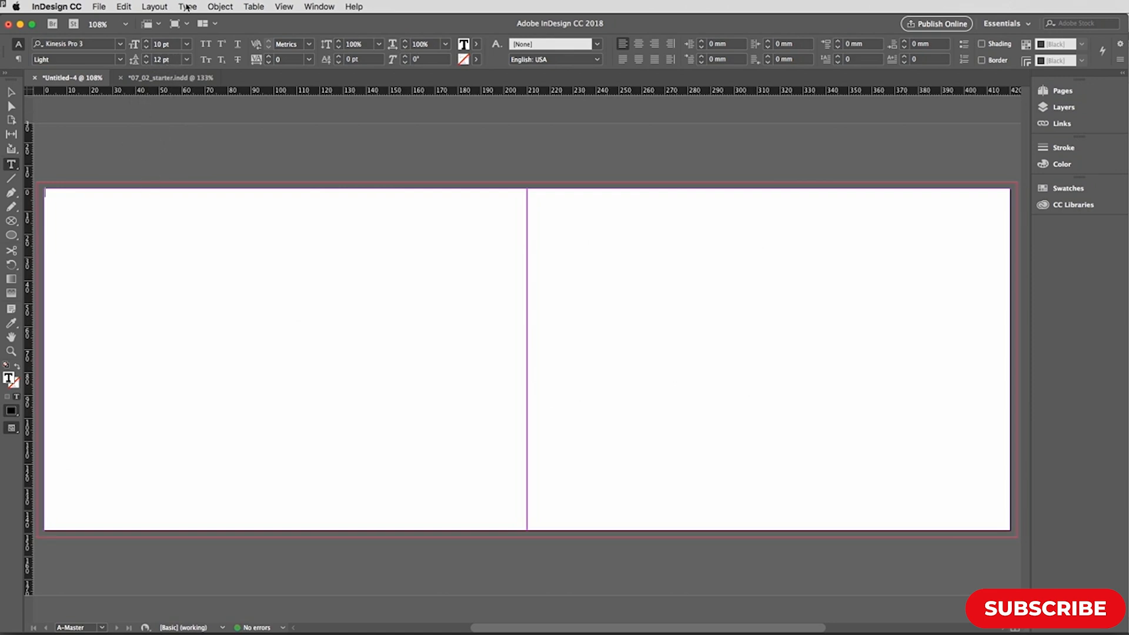
Fill the text frame on the left master page with placeholder text and leave text editing
left_click(187, 7)
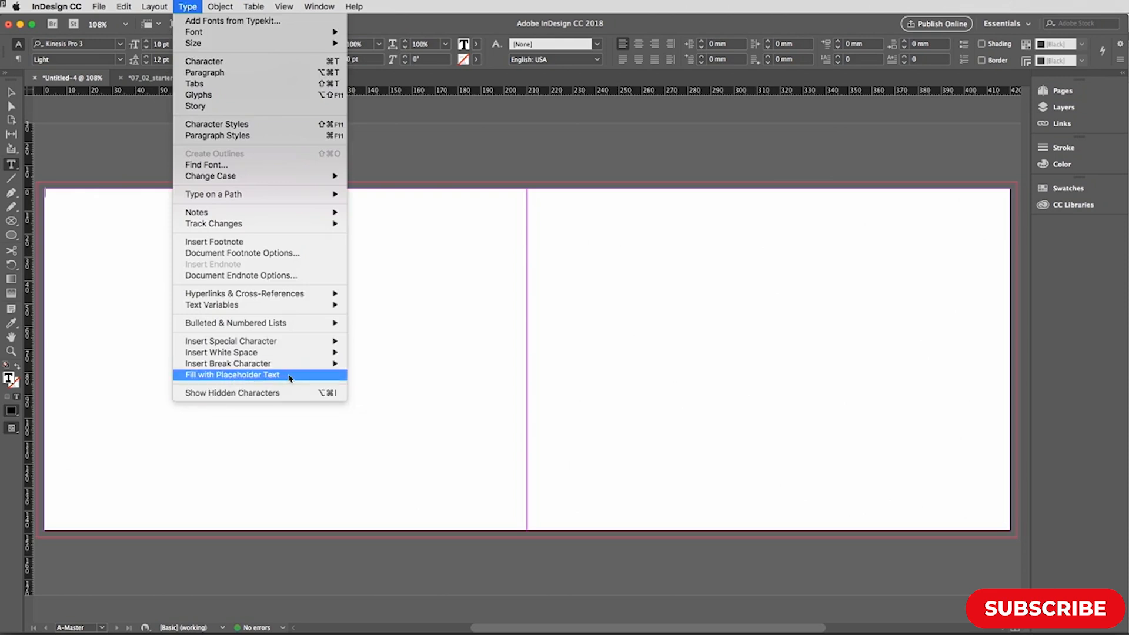
left_click(289, 375)
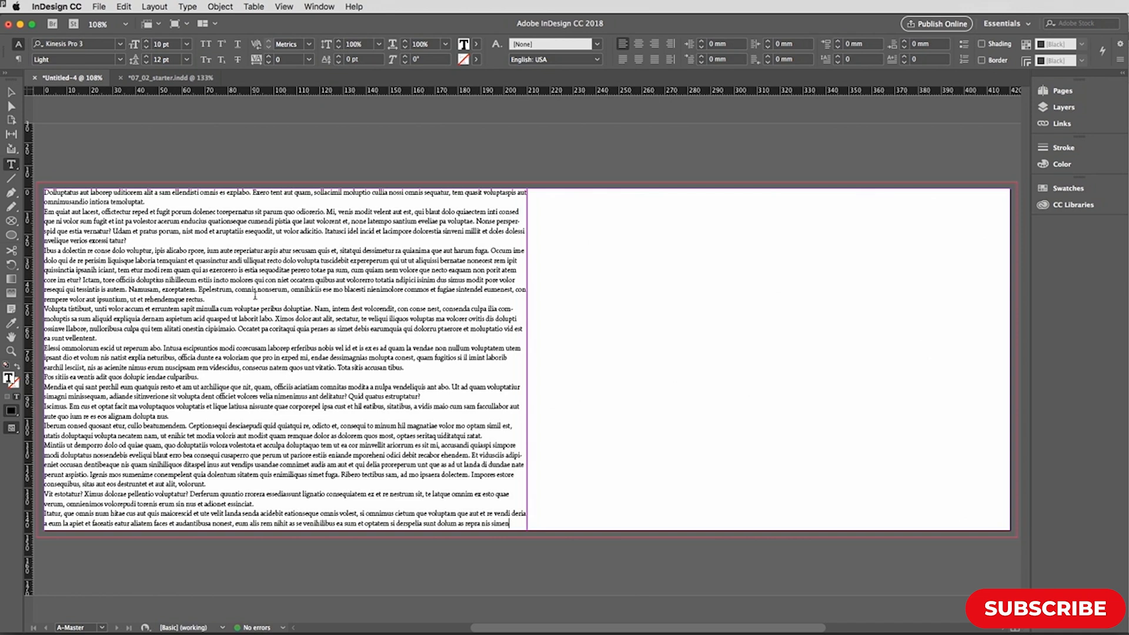
key("Escape")
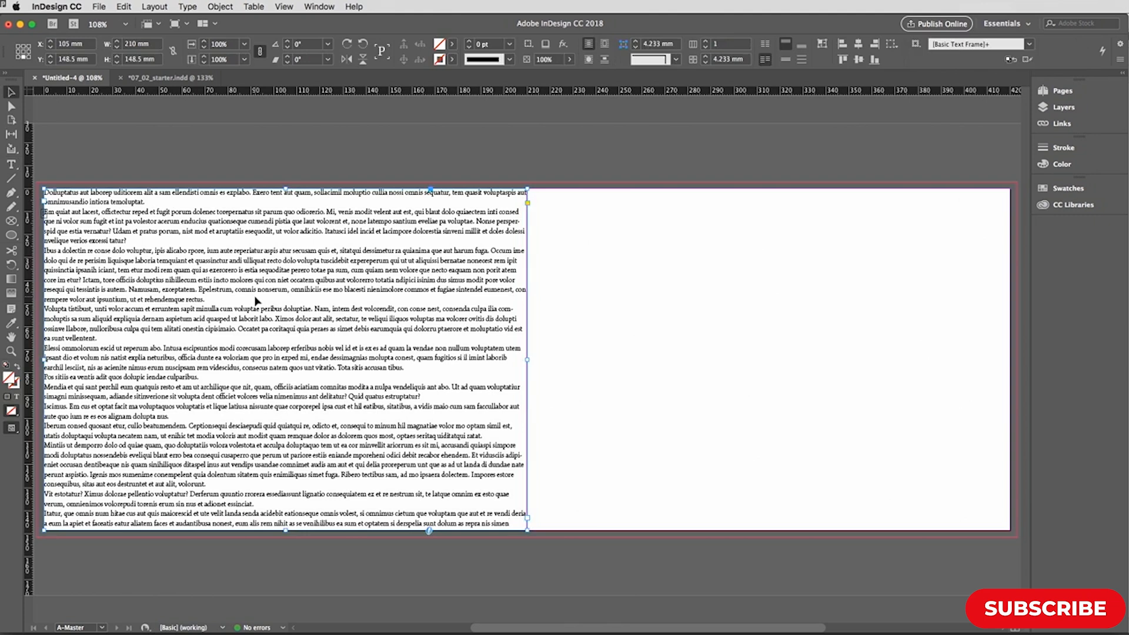
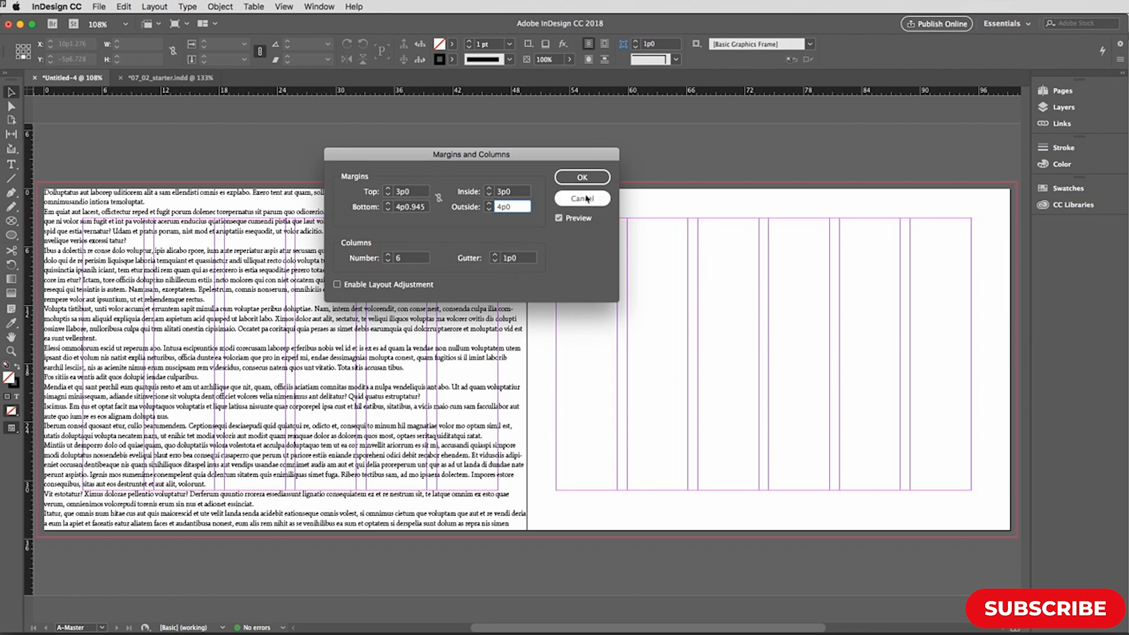
Apply the six-column margin setup with a 1p0 gutter to the master spread and delete the placeholder text frame
left_click(588, 179)
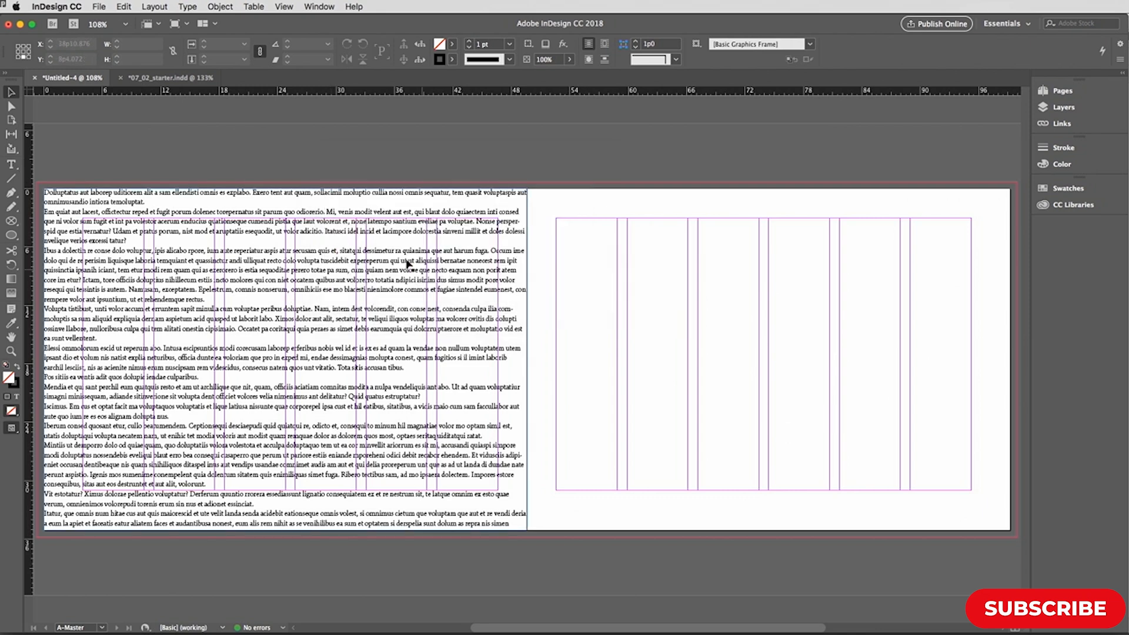
left_click(128, 206)
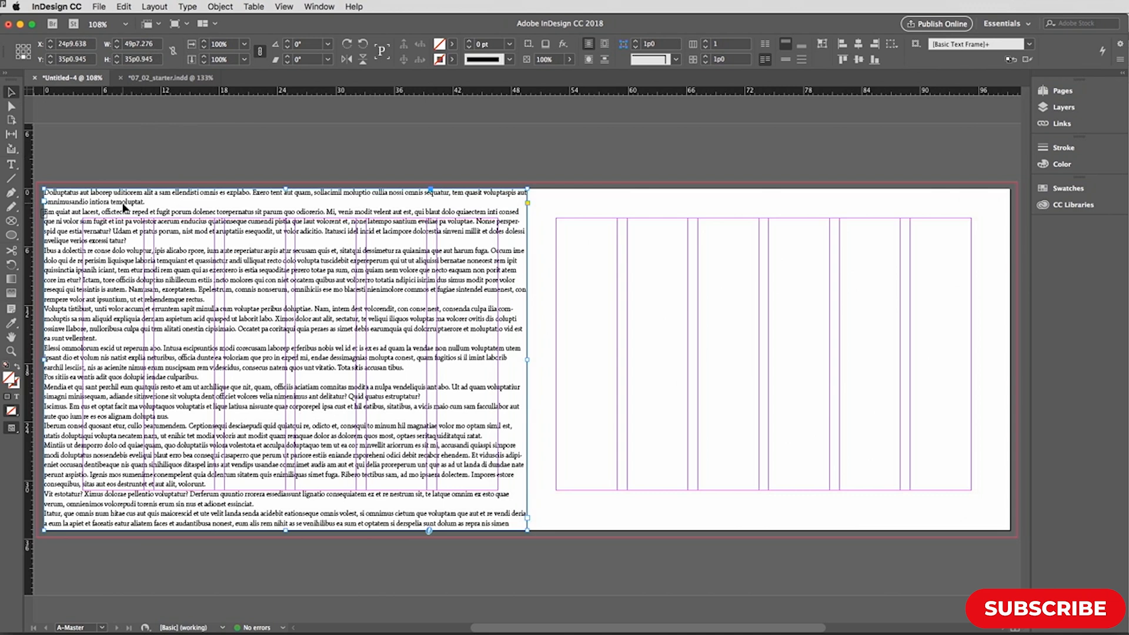
key("Delete")
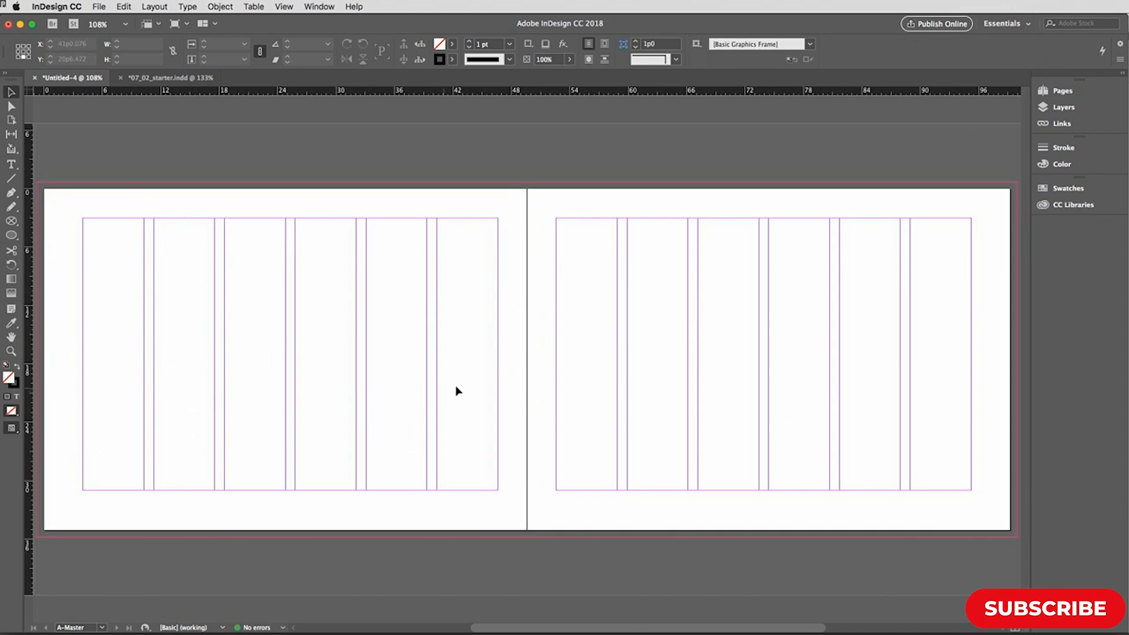
Create ruler guides on the master spread with 4 rows and a 1p0 gutter, fitted to the margins
left_click(155, 7)
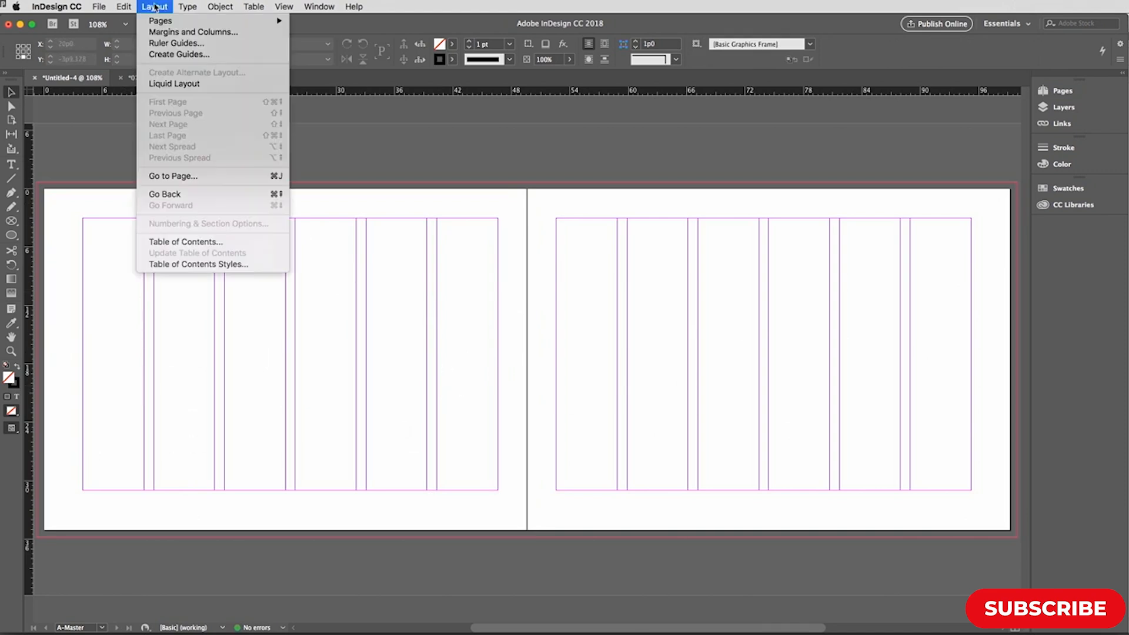
left_click(164, 56)
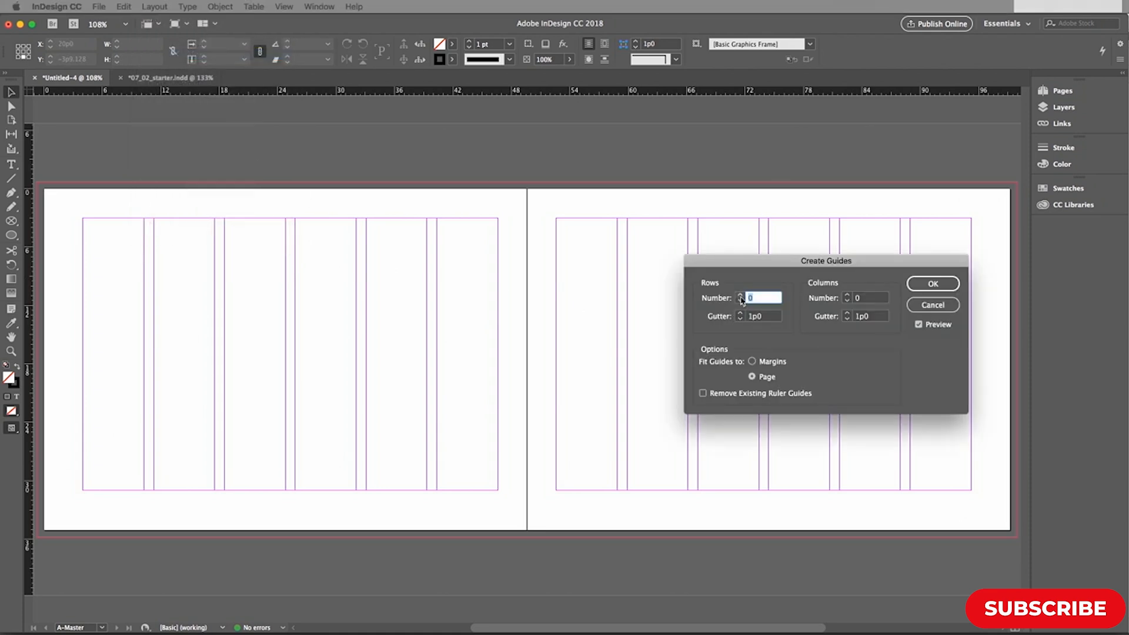
left_click(740, 295)
left_click(739, 295)
left_click(739, 295)
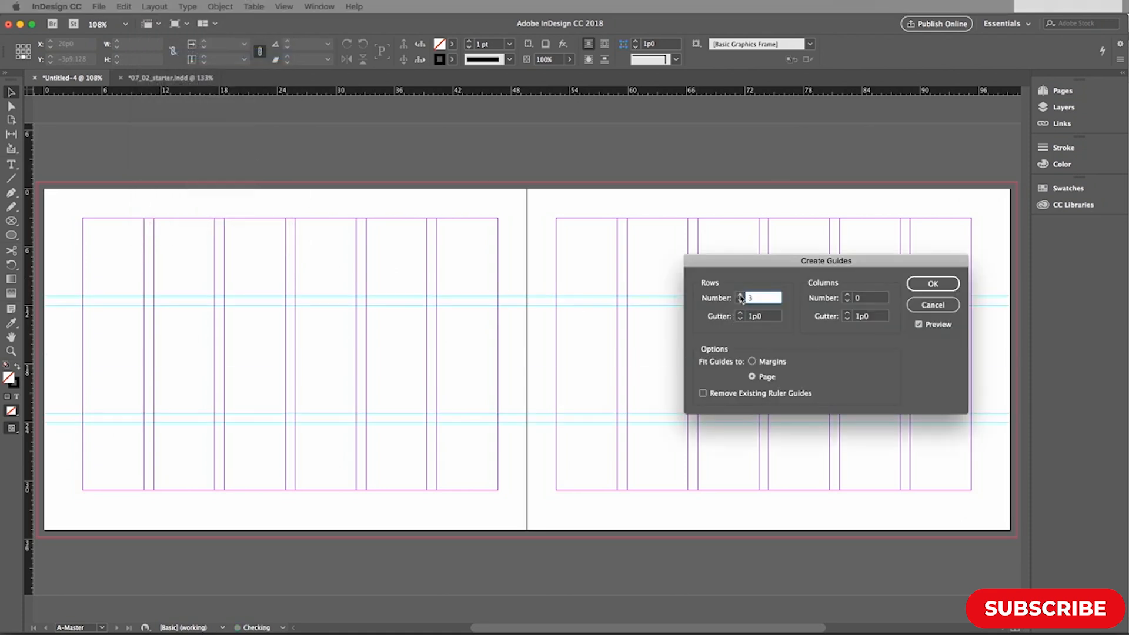
left_click(740, 295)
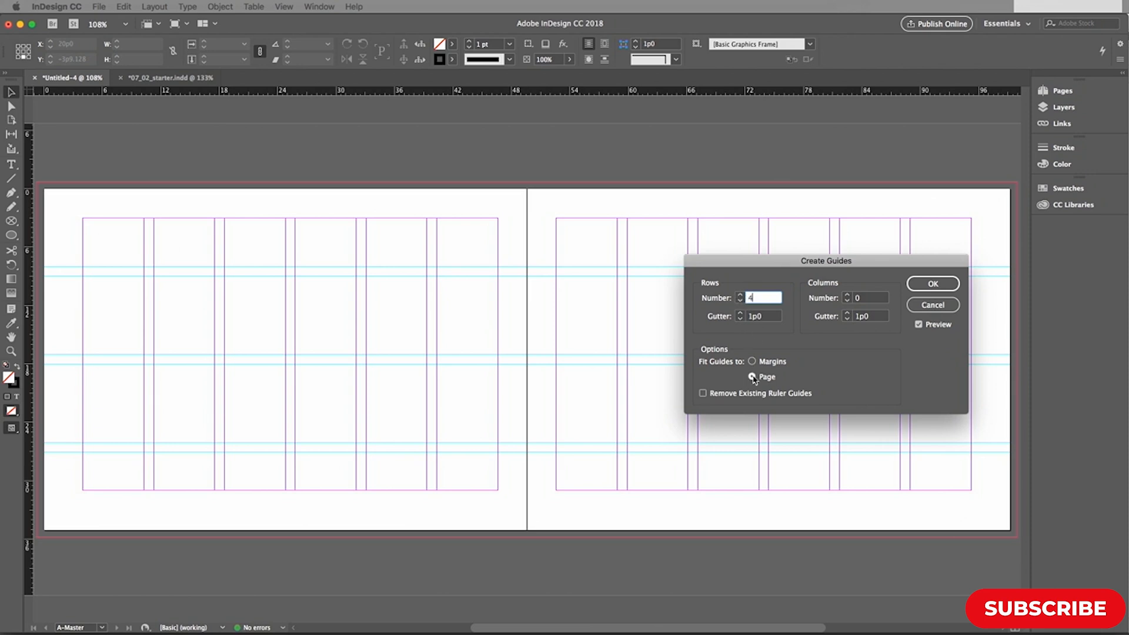
left_click(751, 362)
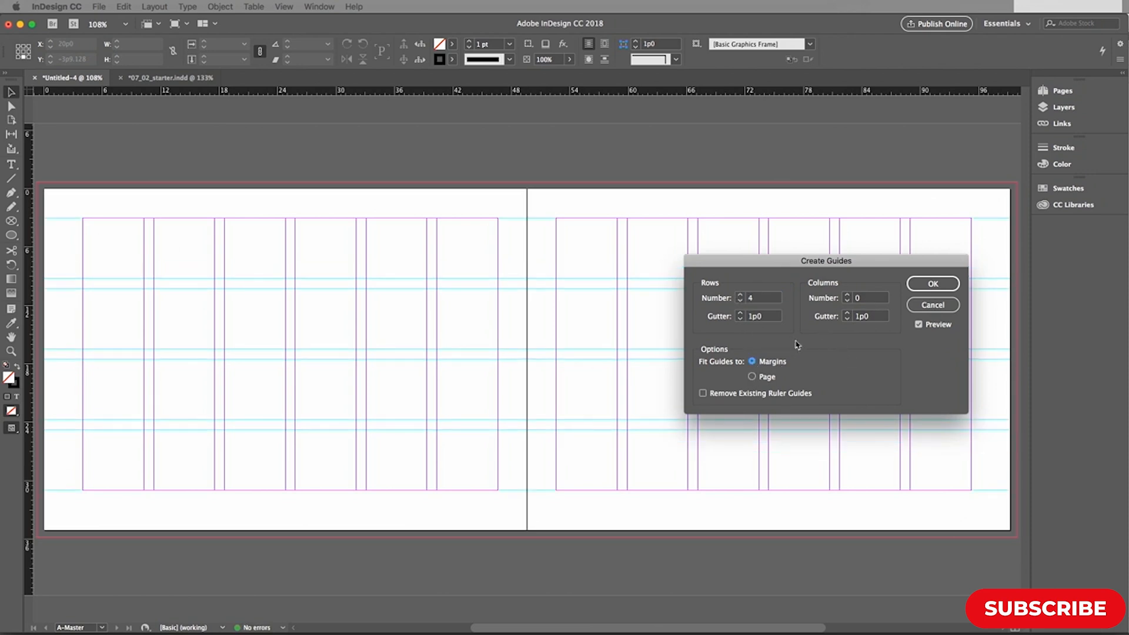
left_click(934, 285)
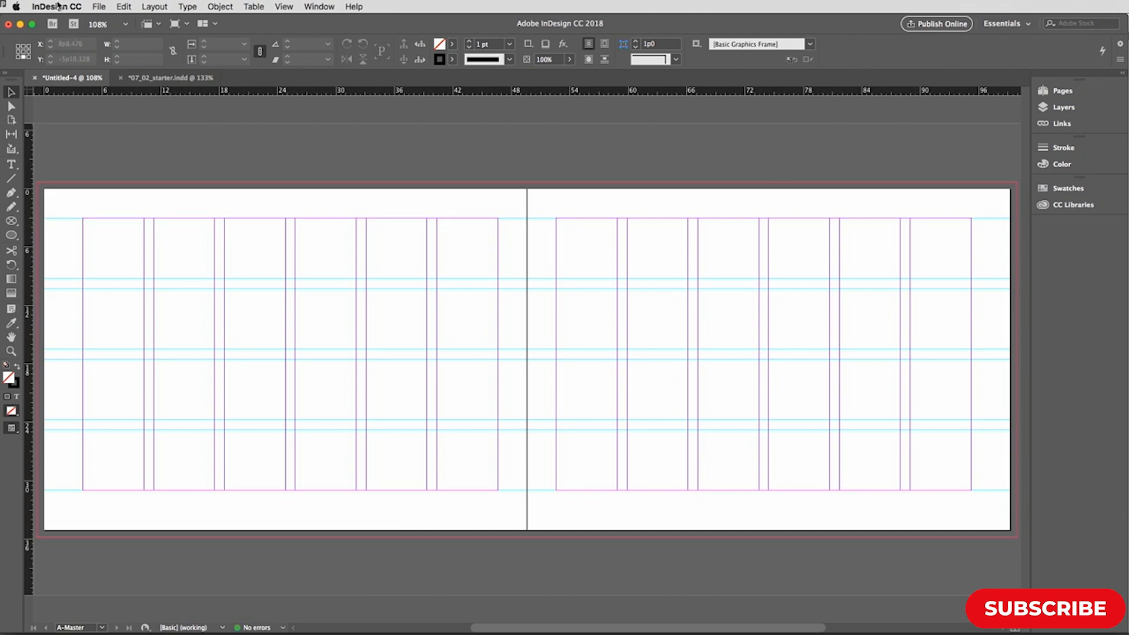
Review the document's baseline grid start and increment settings in the Grids preferences and accept them
left_click(58, 6)
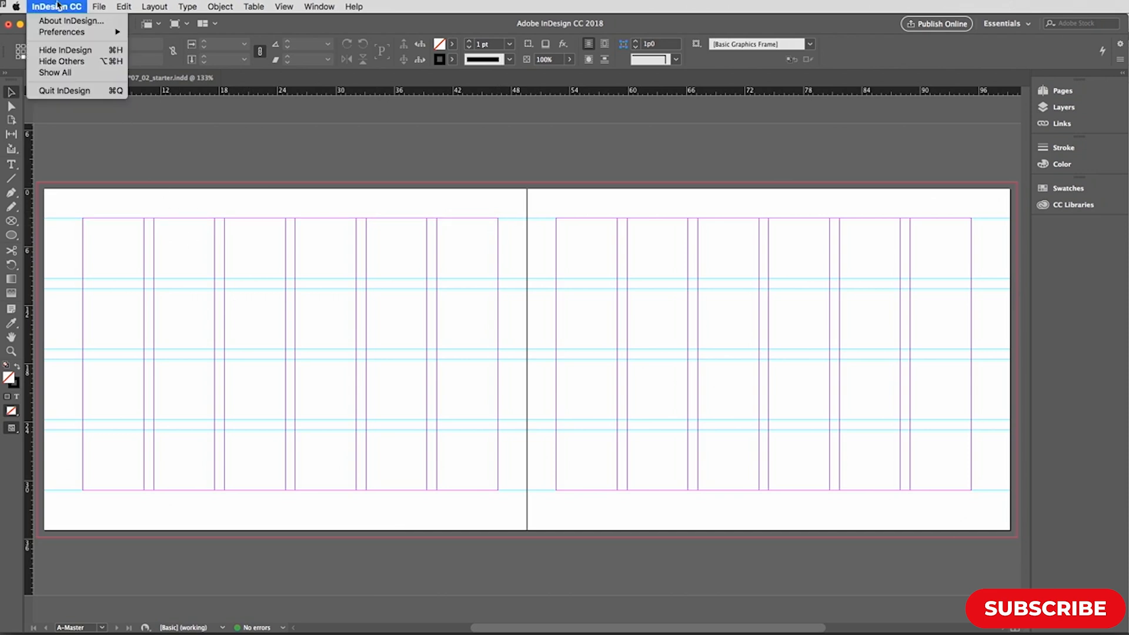
mouse_move(65, 34)
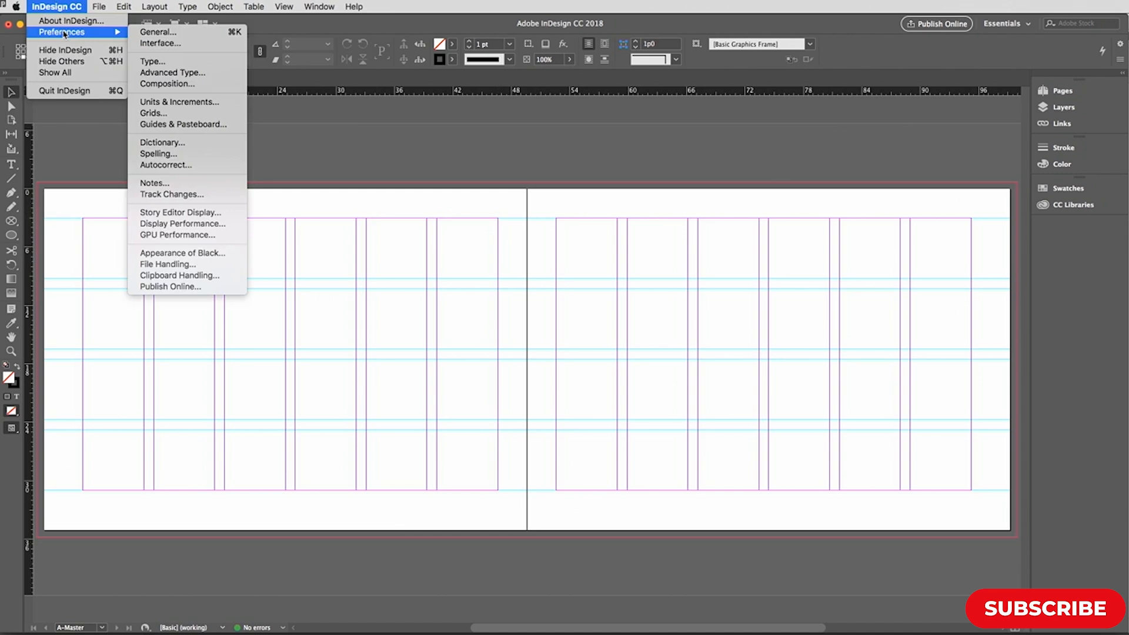
left_click(189, 114)
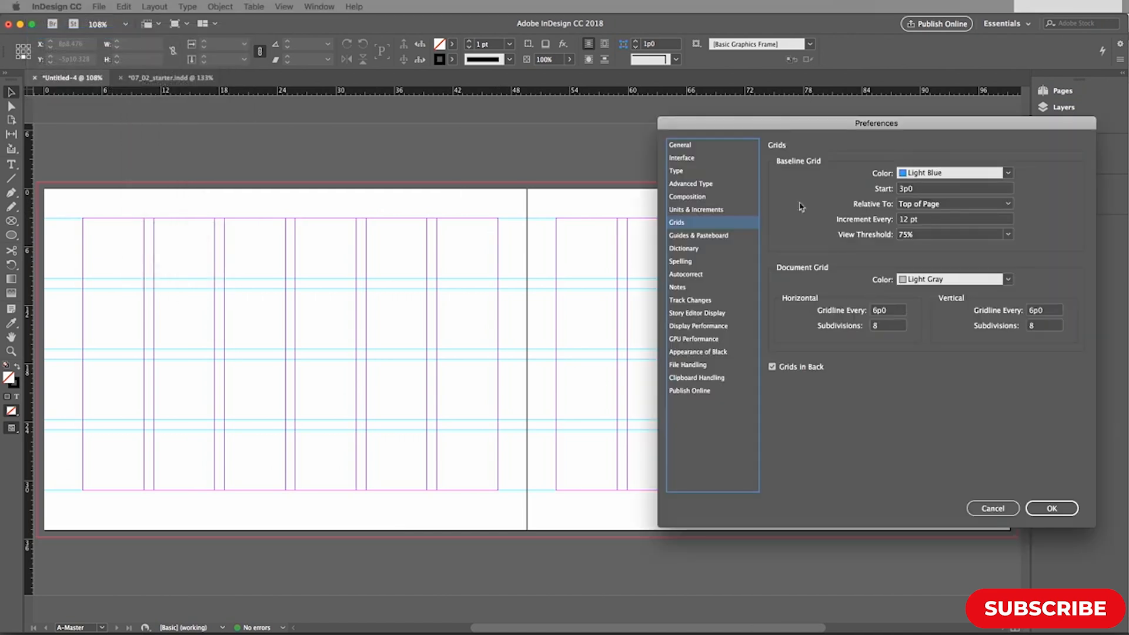
left_click_drag(846, 125, 671, 126)
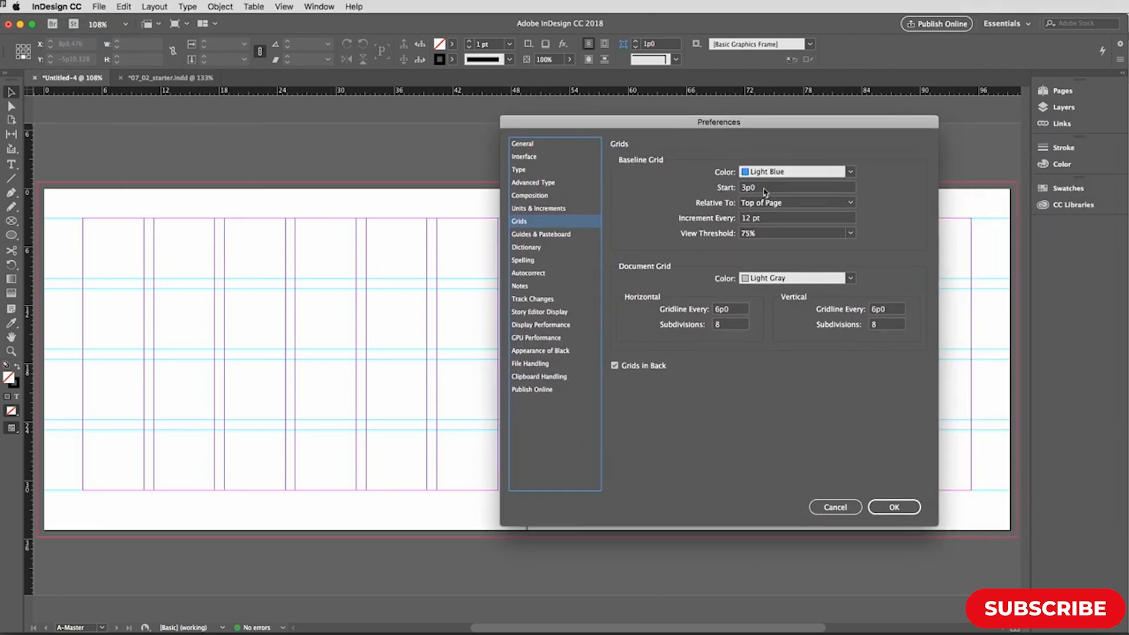
left_click(767, 189)
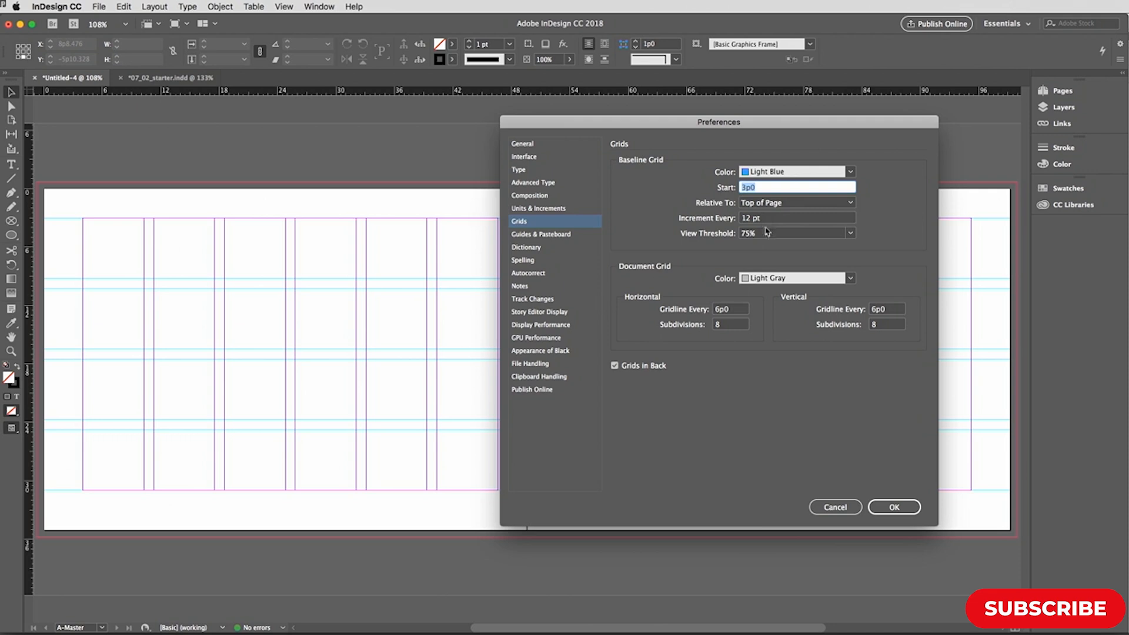
left_click(892, 508)
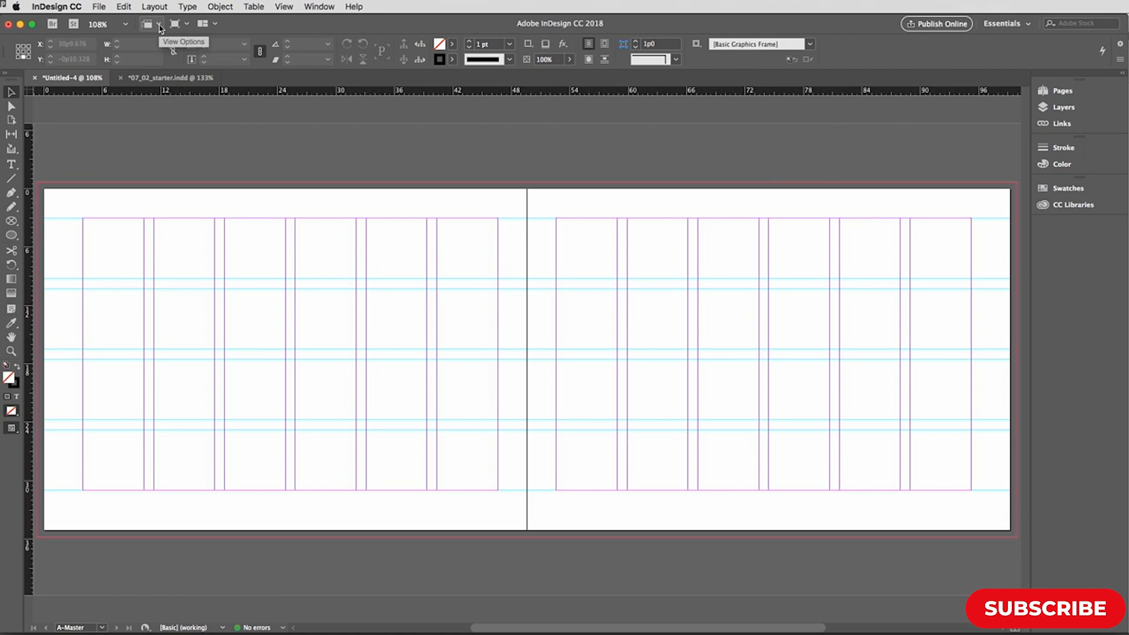
Show the baseline grid over the master spread to check it against the guides, and hide it again
left_click(159, 27)
left_click(165, 112)
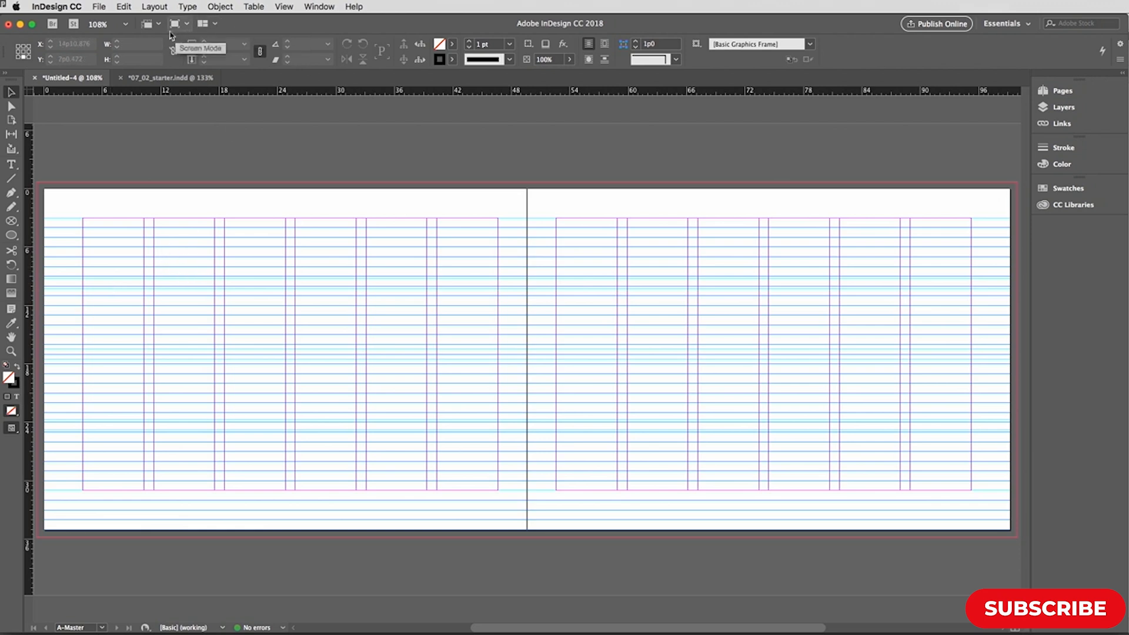
left_click(159, 26)
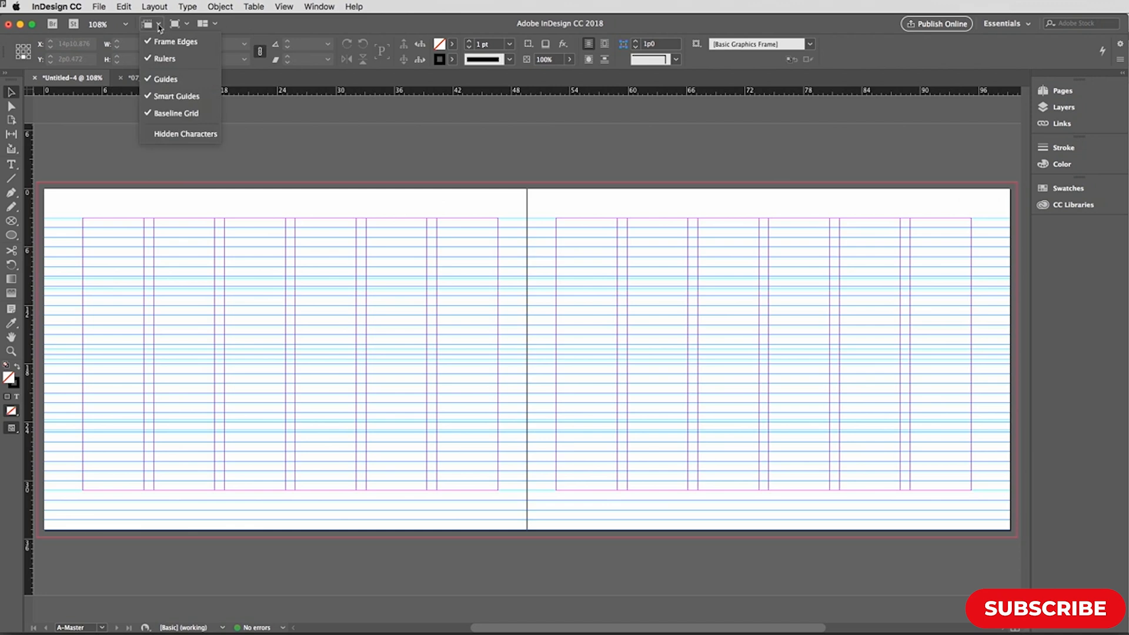
left_click(167, 115)
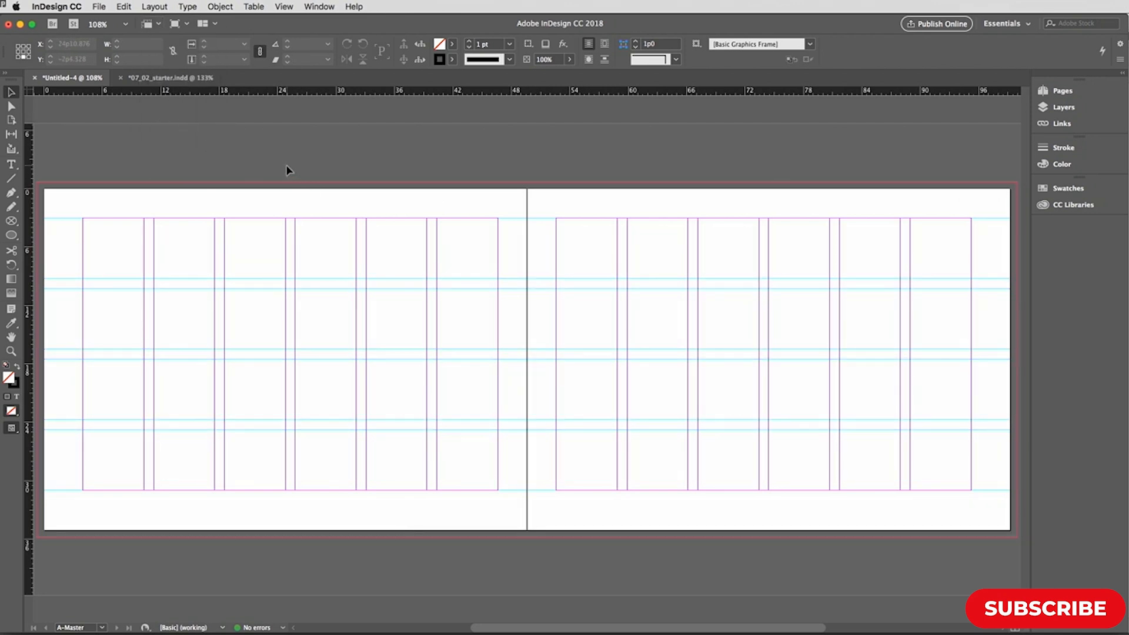
Go from the master spread to page 1 of the document
key("super+j")
type("1")
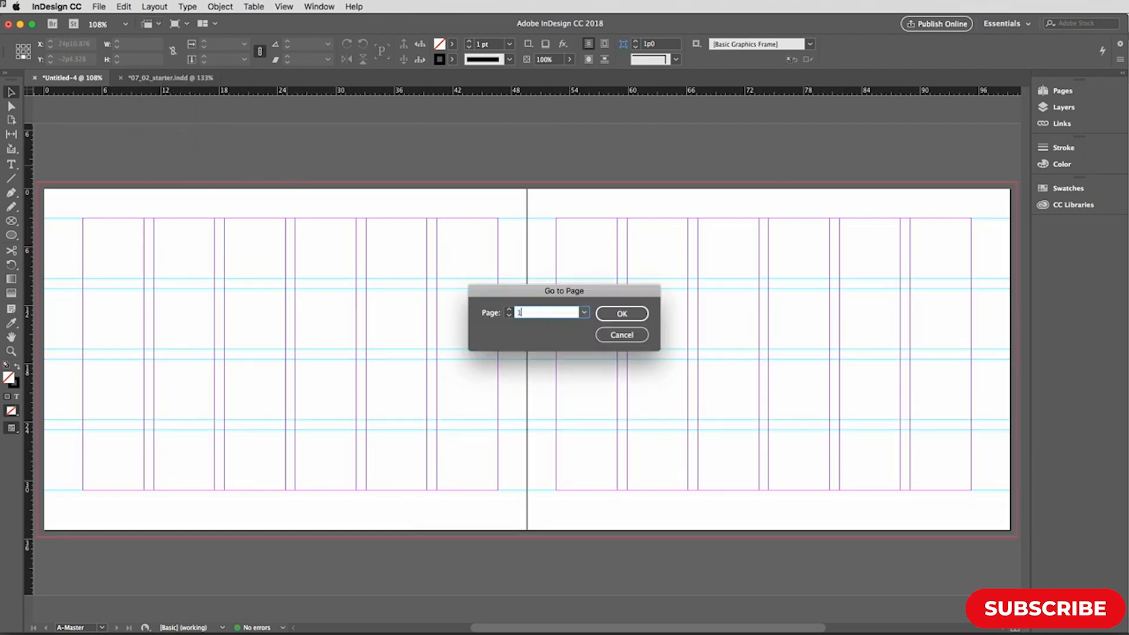
key("Return")
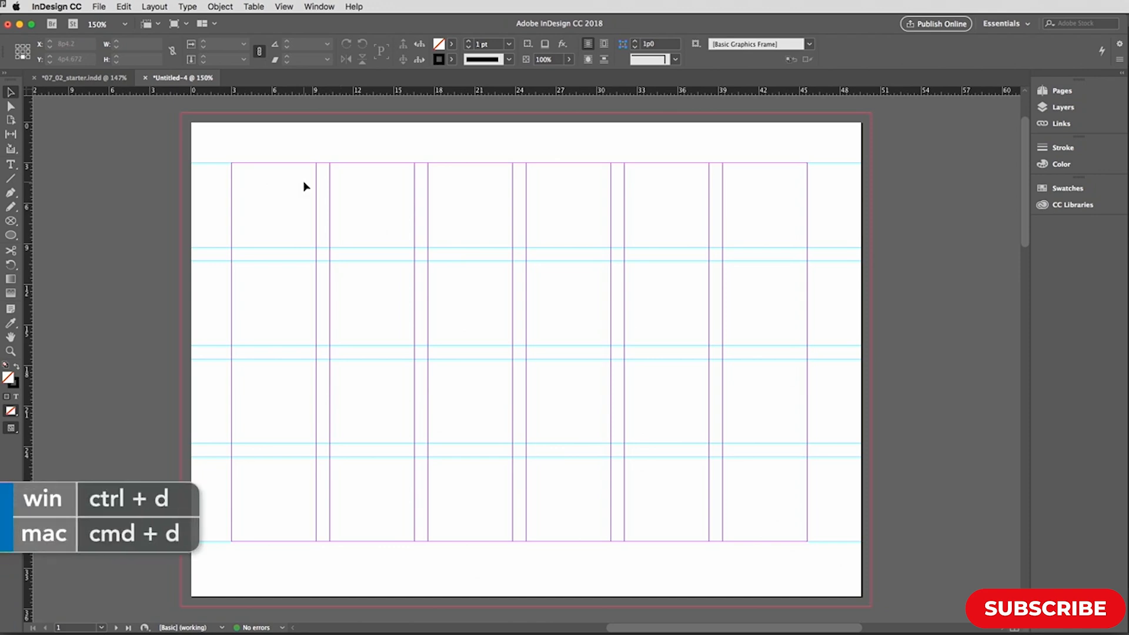
Place 07_04_cover.psd on page 1 from the upper-left bleed corner, sized about 55p7 wide by 37p0 high to cover the whole bleed area
key("super+d")
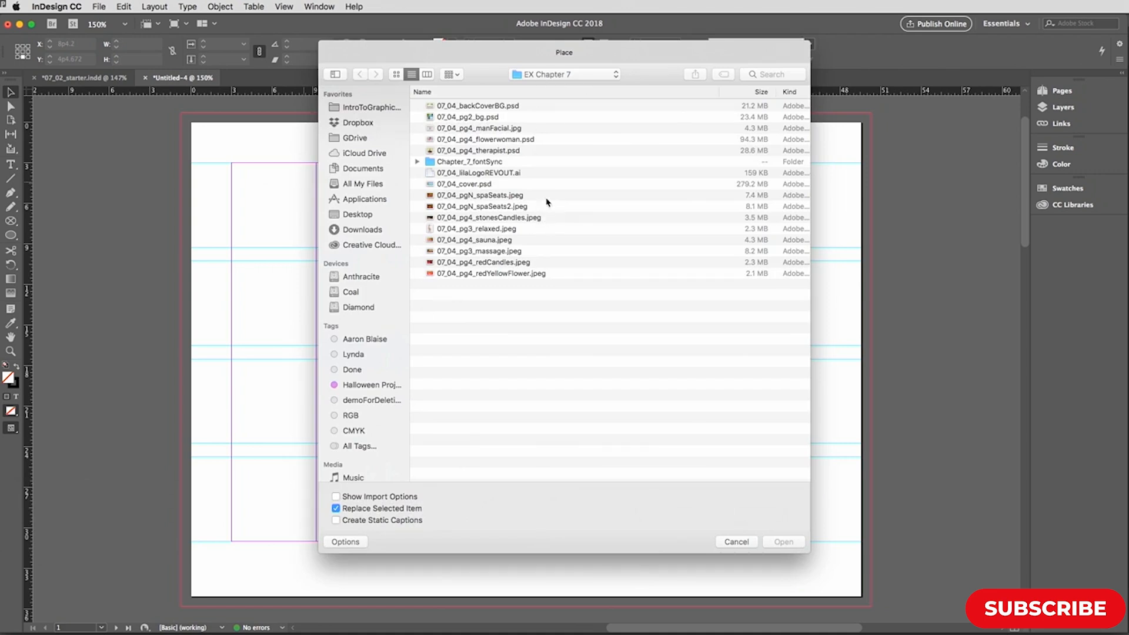
left_click(452, 186)
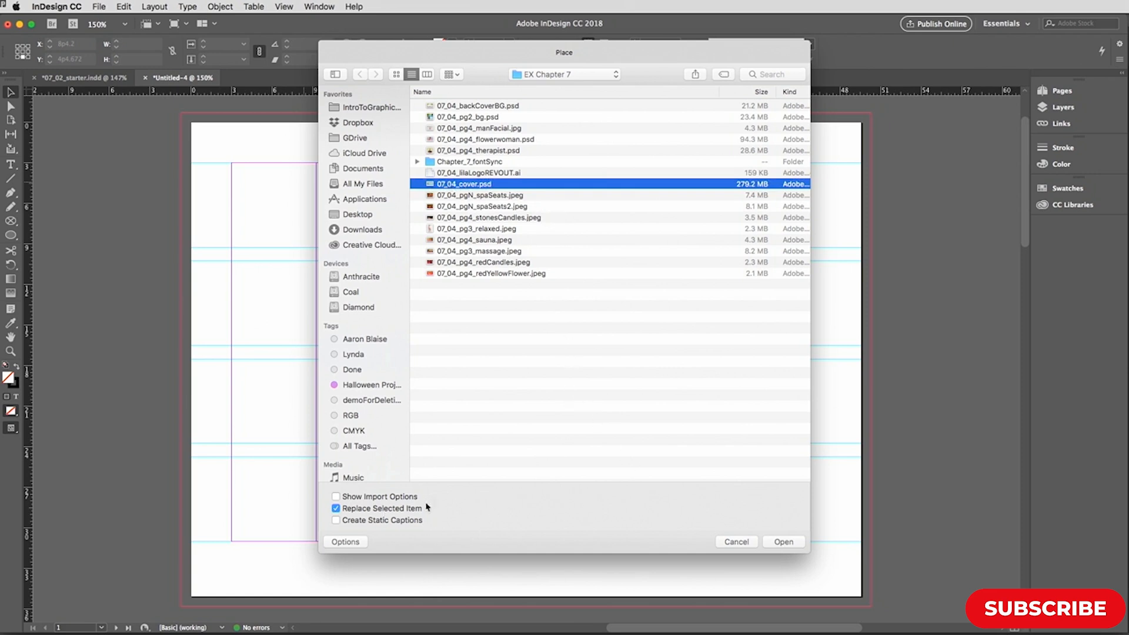
left_click(783, 542)
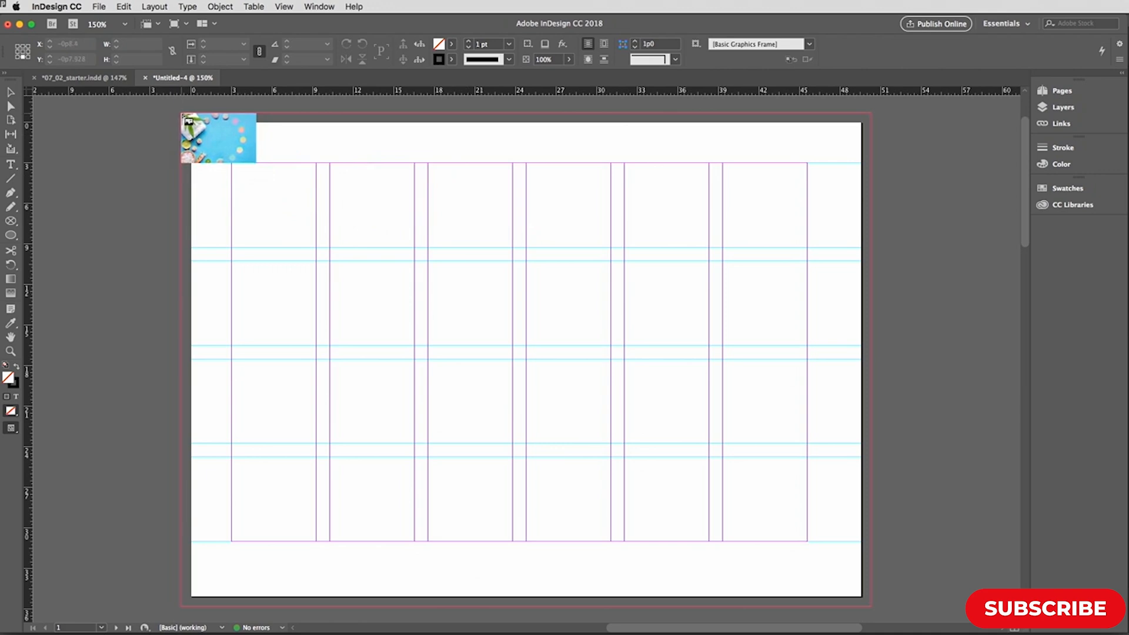
left_click_drag(181, 115, 932, 606)
left_click_drag(937, 603, 922, 599)
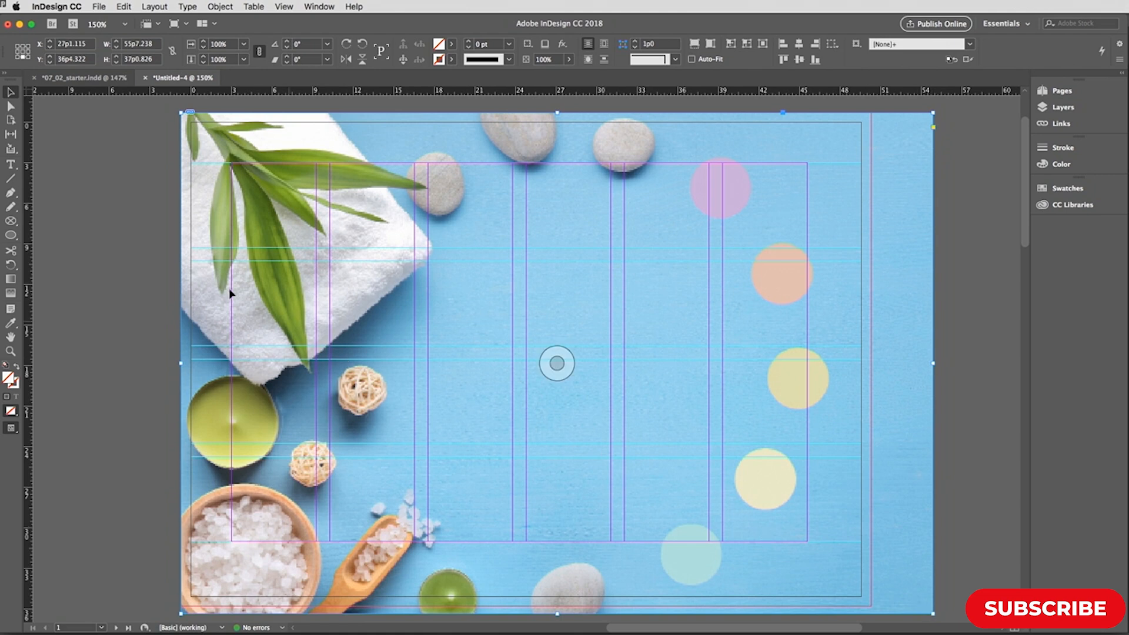
Activate the Free Transform tool on the placed cover image
key("e")
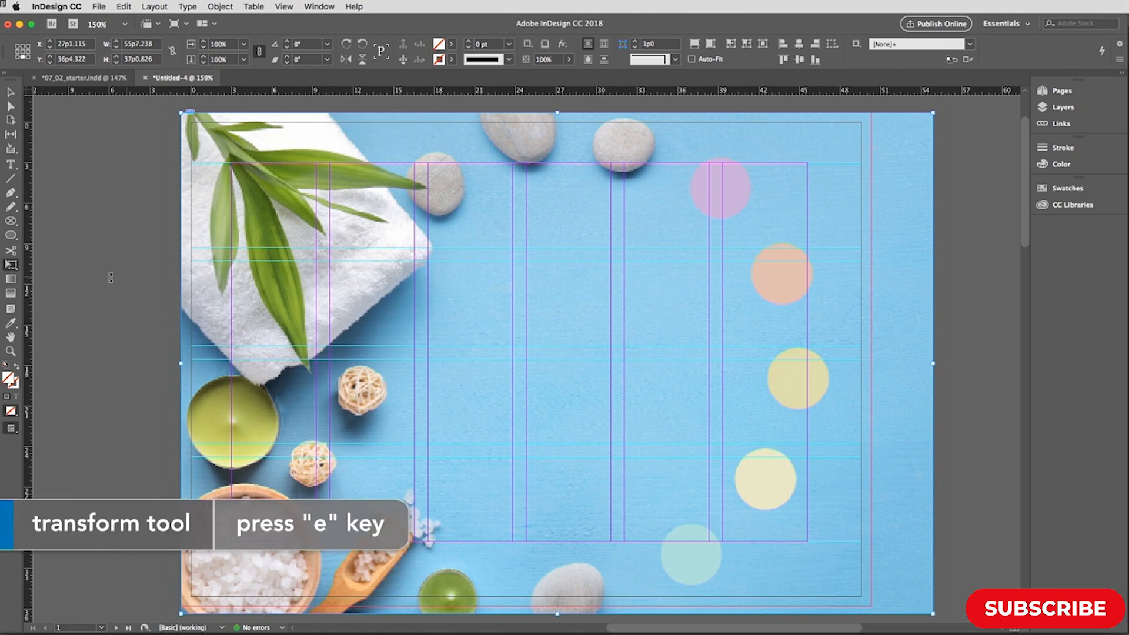